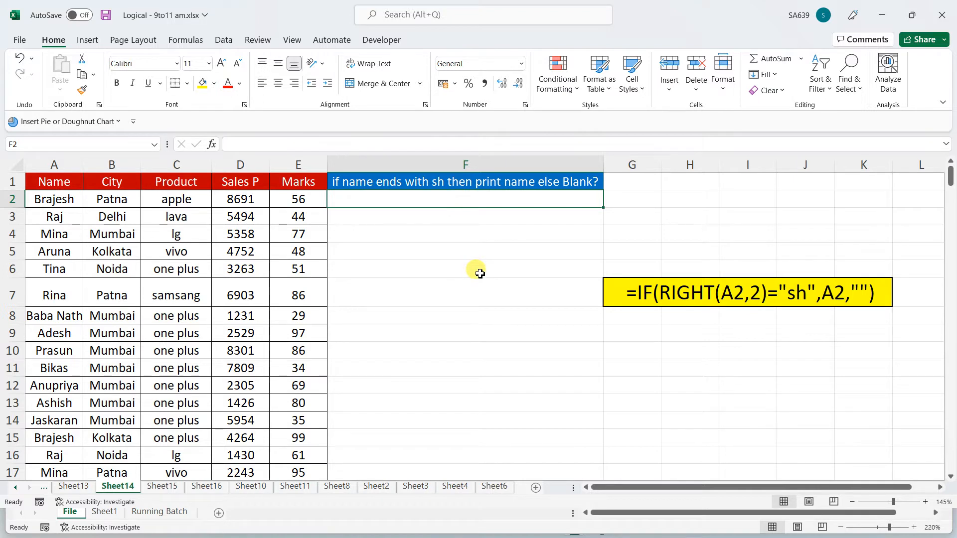
Enter =RIGHT(A2,2) in F2 and fill it down column F
text(=righ)
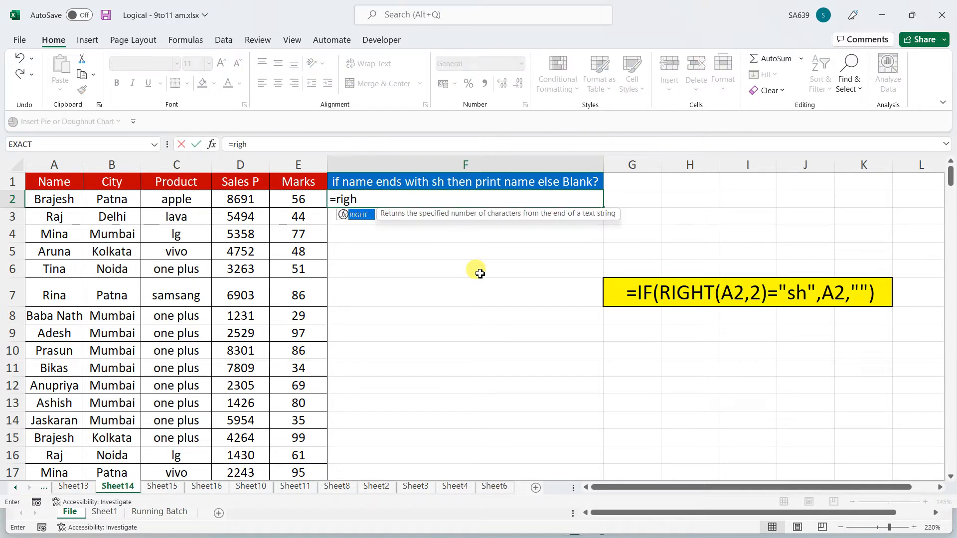
text(t()
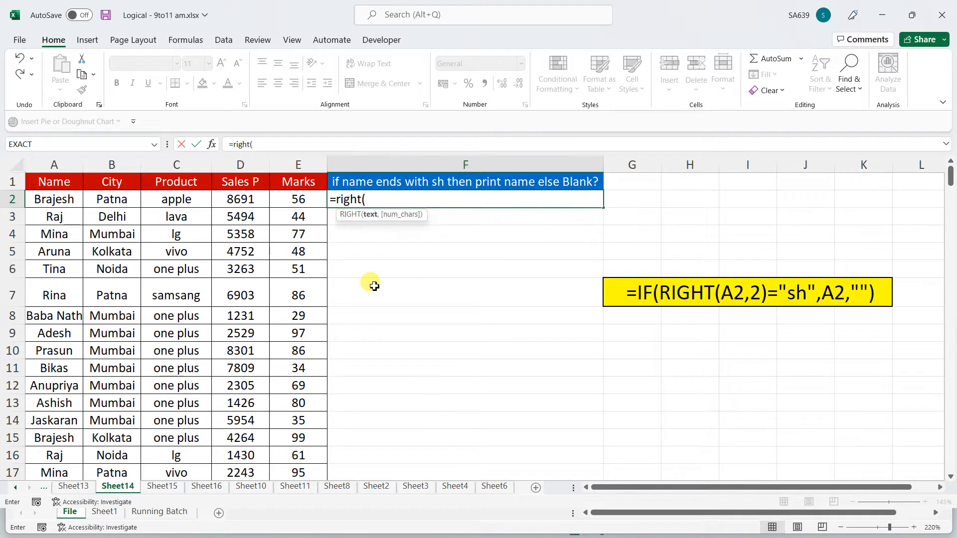
click(66, 202)
text(,2))
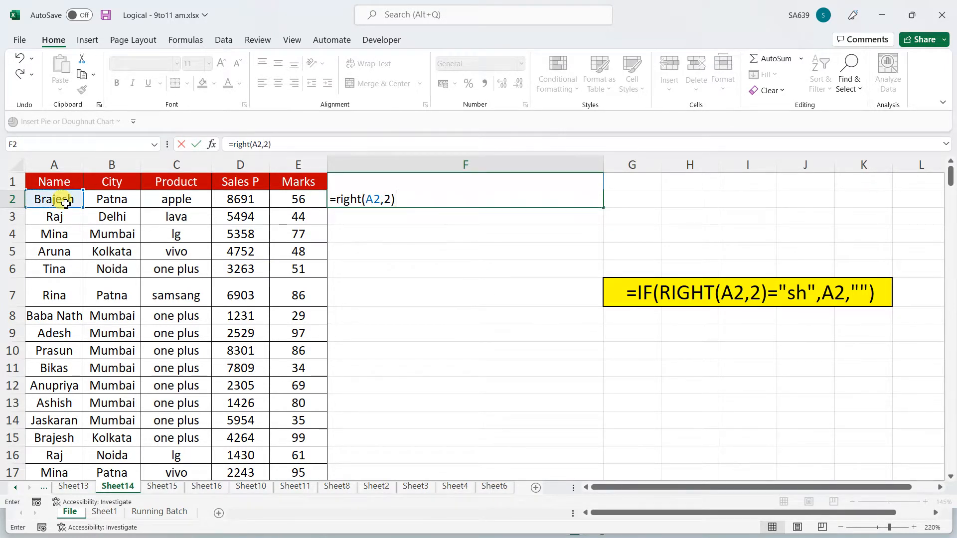
key(Return)
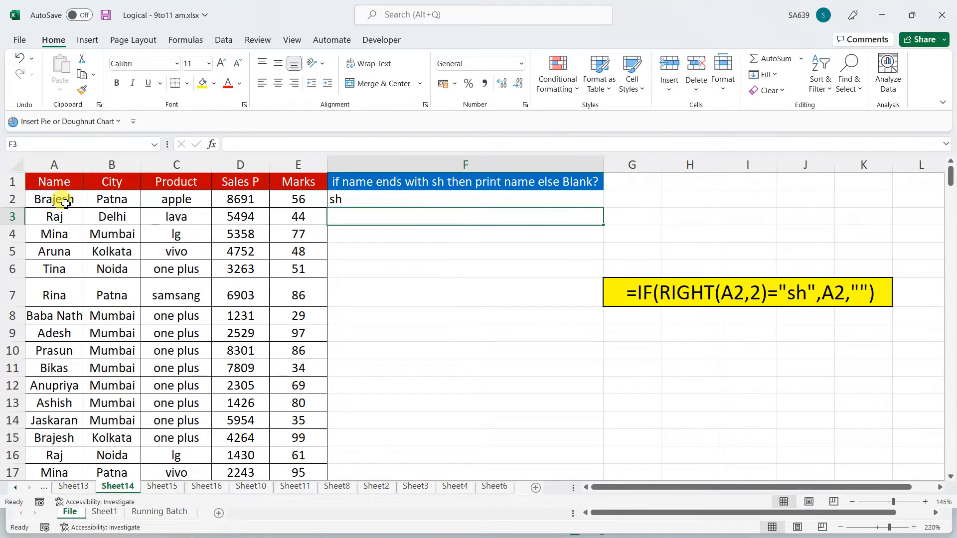
click(385, 200)
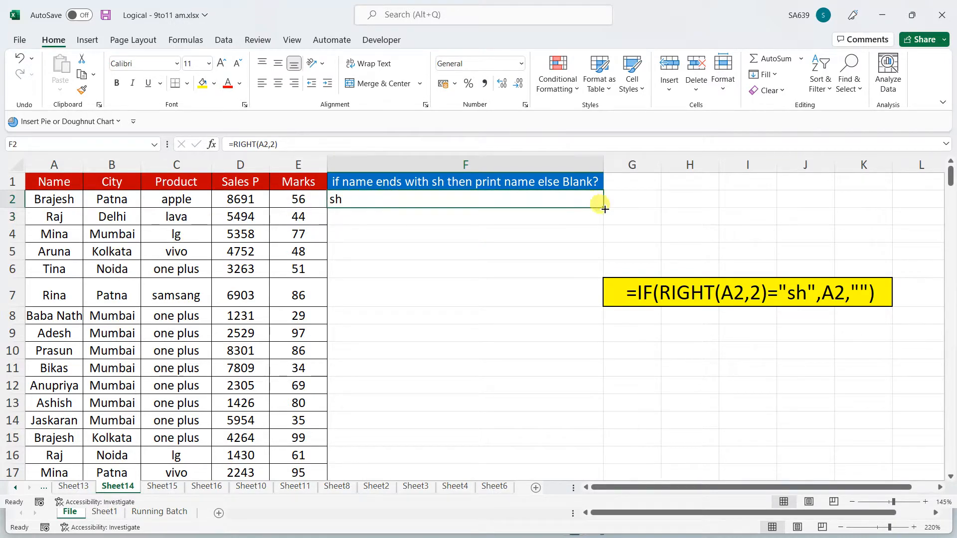
double_click(589, 208)
Change F2 to =IF(RIGHT(A2,2)="sh",A2,""), fill it down, and move to Sheet13
click(381, 204)
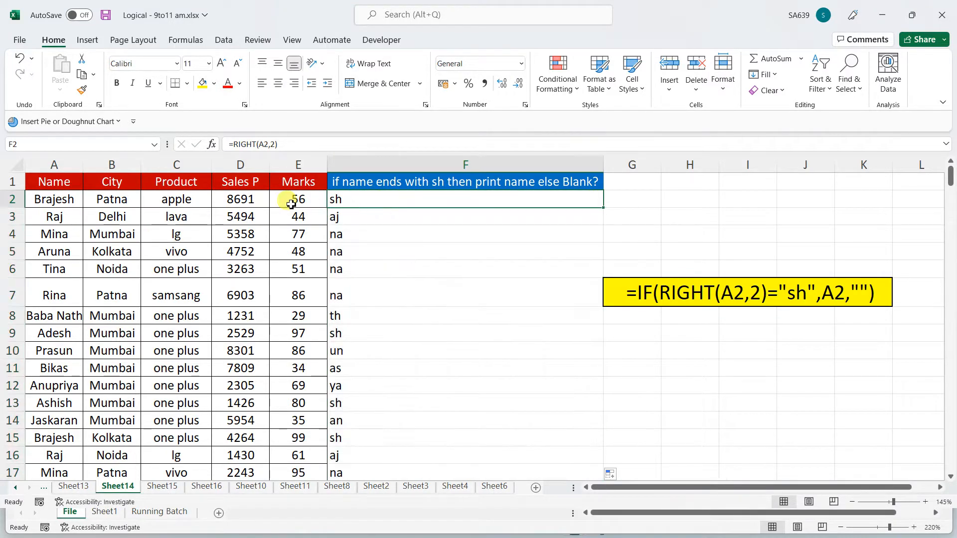
click(234, 145)
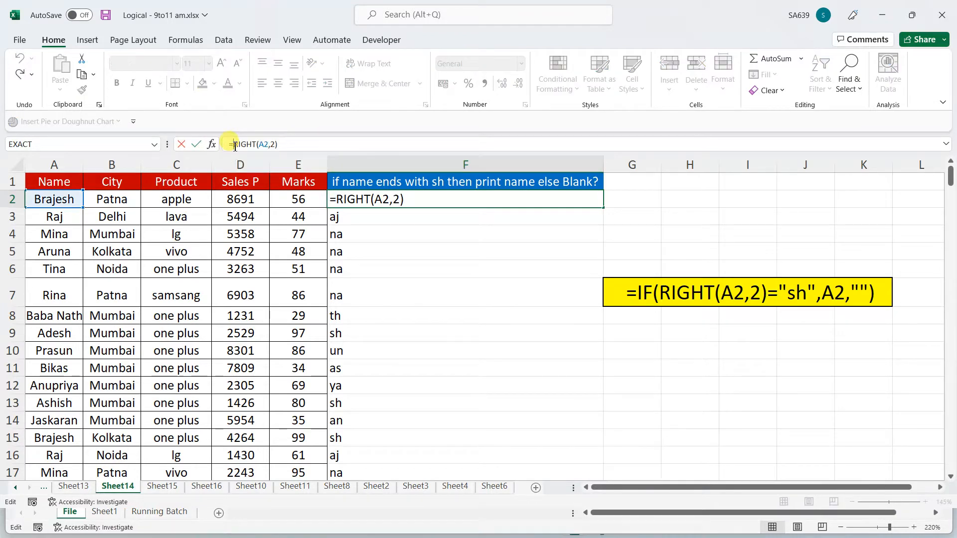
text(if()
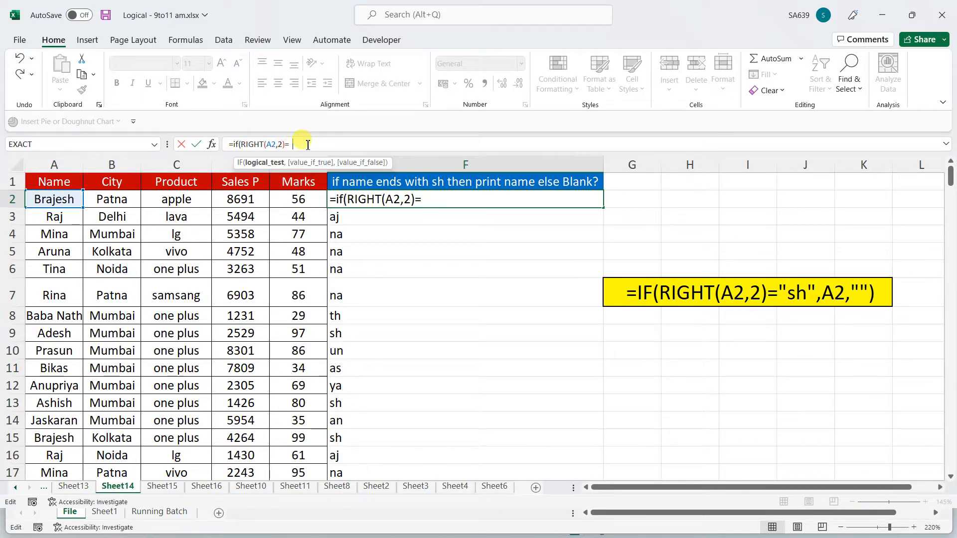
text(="sah)
key(BackSpace)
key(BackSpace)
text(h",)
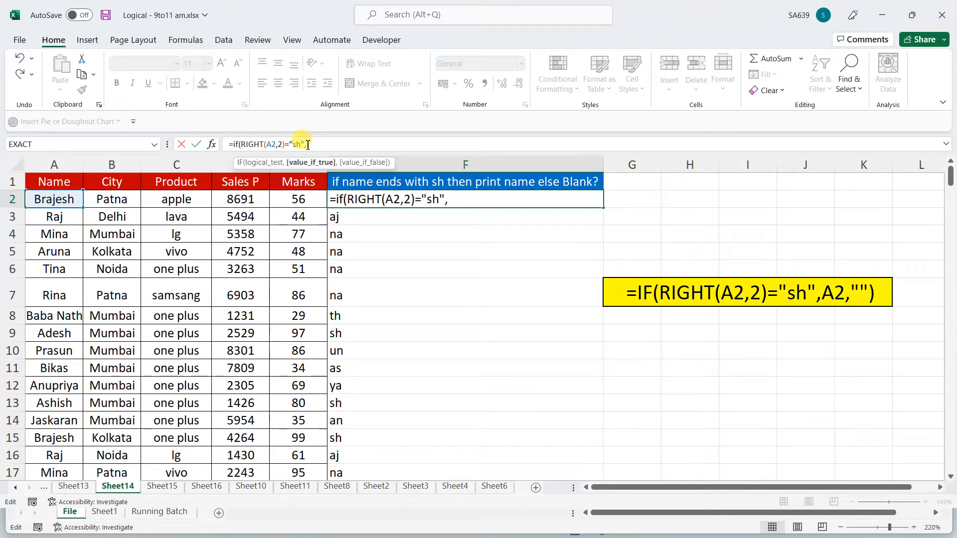
click(66, 199)
text(,"")
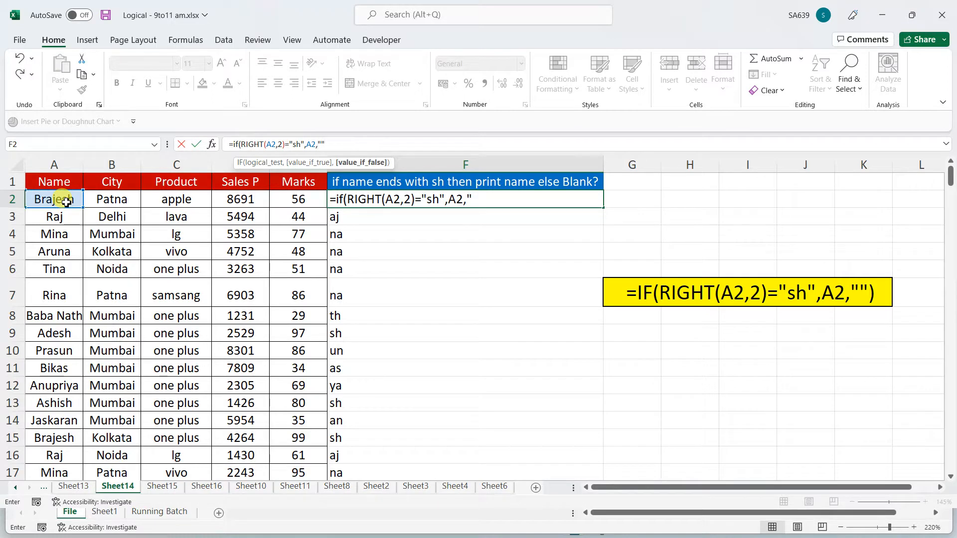
key(ctrl+Return)
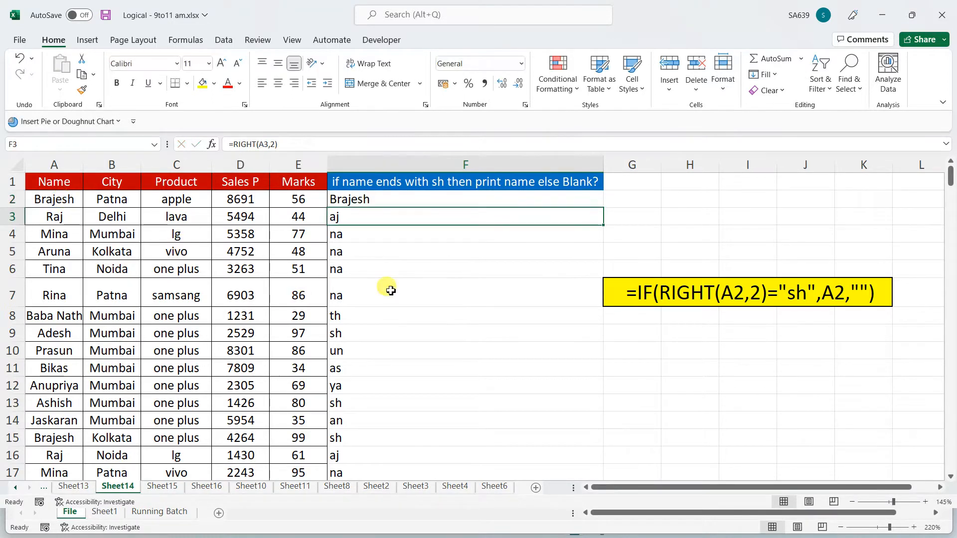
double_click(603, 207)
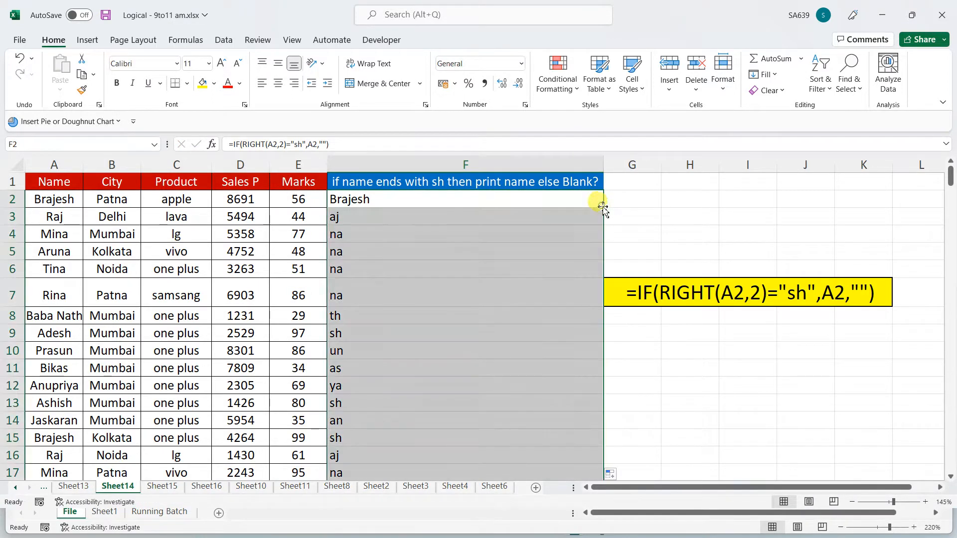
click(75, 486)
Clear the old formulas from column F below the header
click(419, 203)
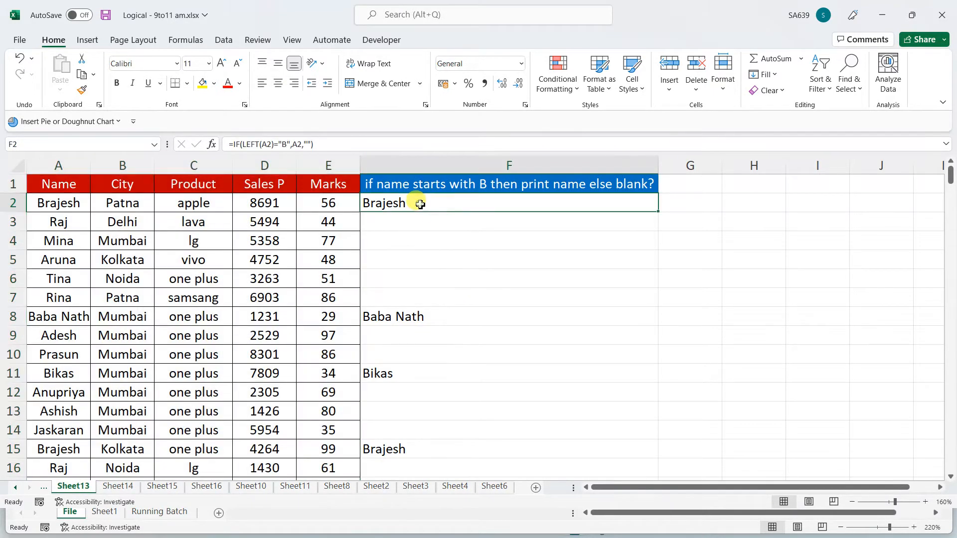
key(ctrl+shift+Down)
key(ctrl+BackSpace)
key(Delete)
click(507, 311)
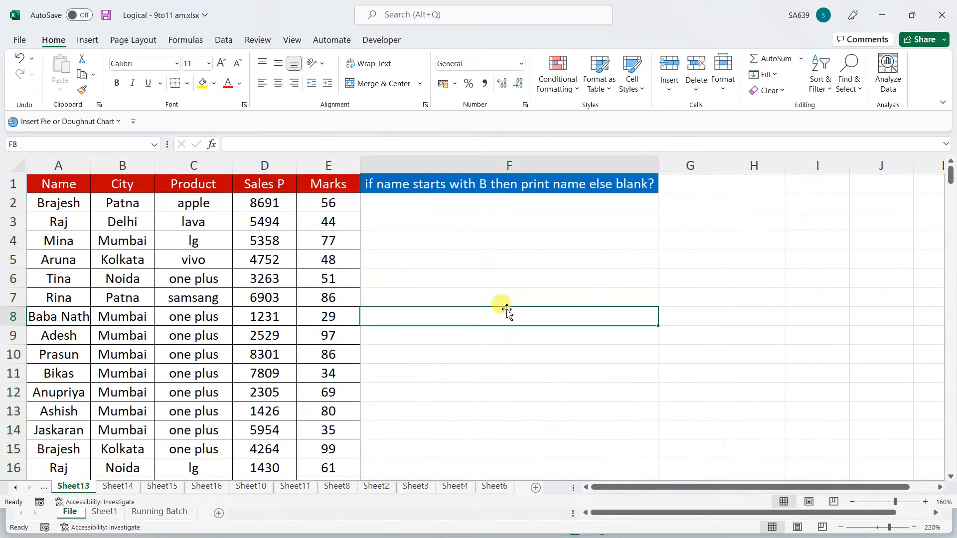
click(396, 188)
click(433, 207)
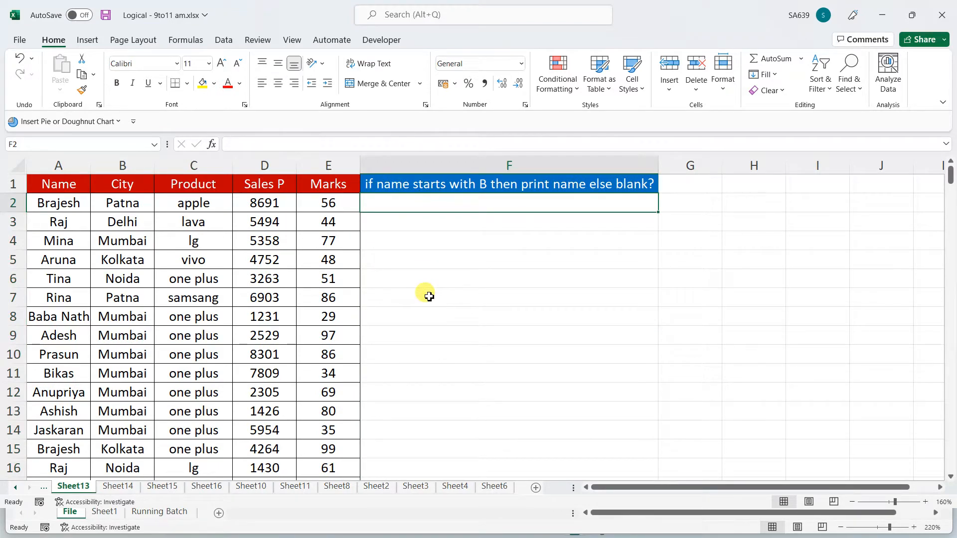
Enter =LEFT(A2) in F2 and fill it down column F
text(=l)
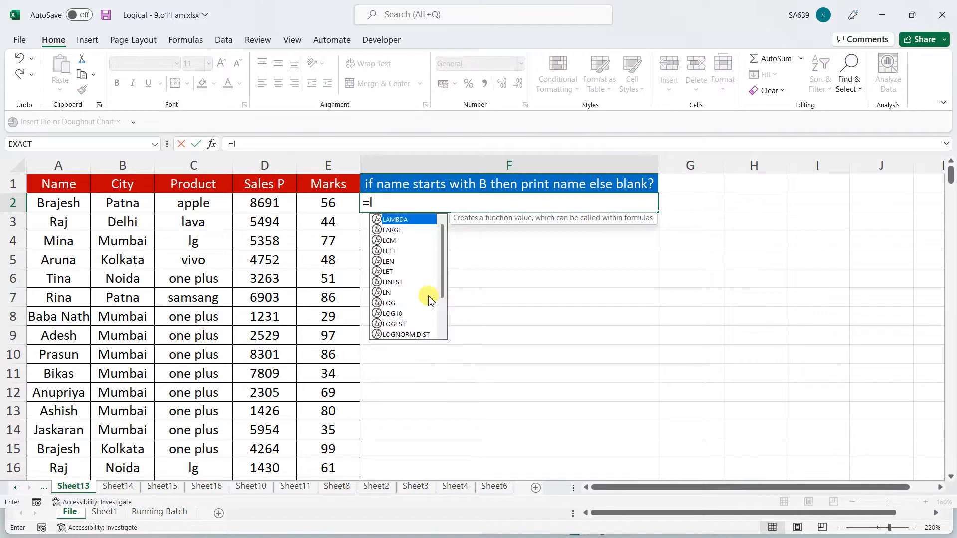
text(eft()
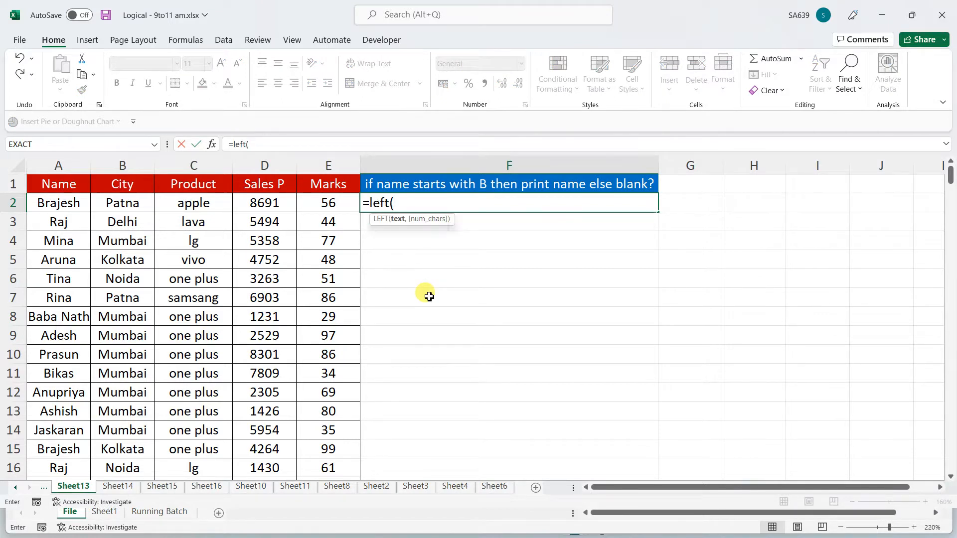
click(86, 206)
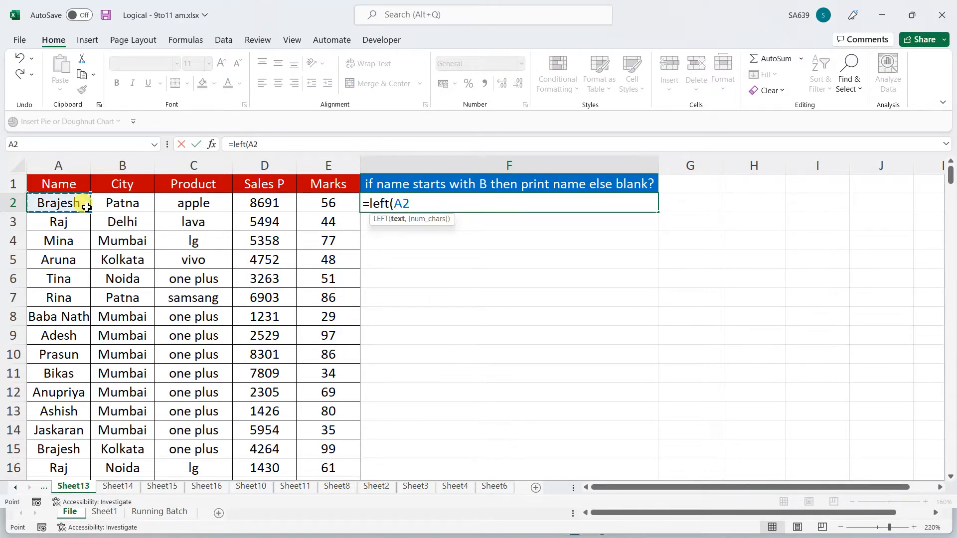
text())
key(Return)
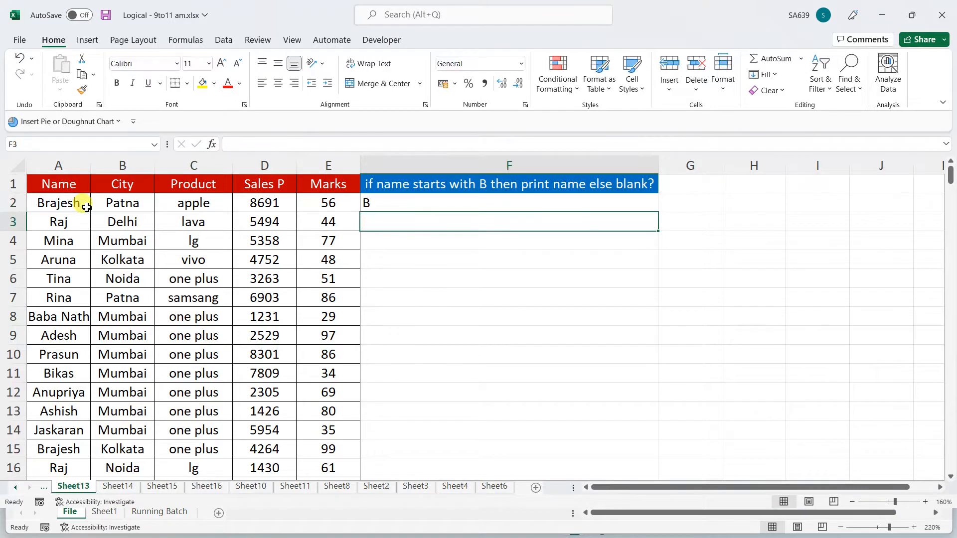
click(396, 198)
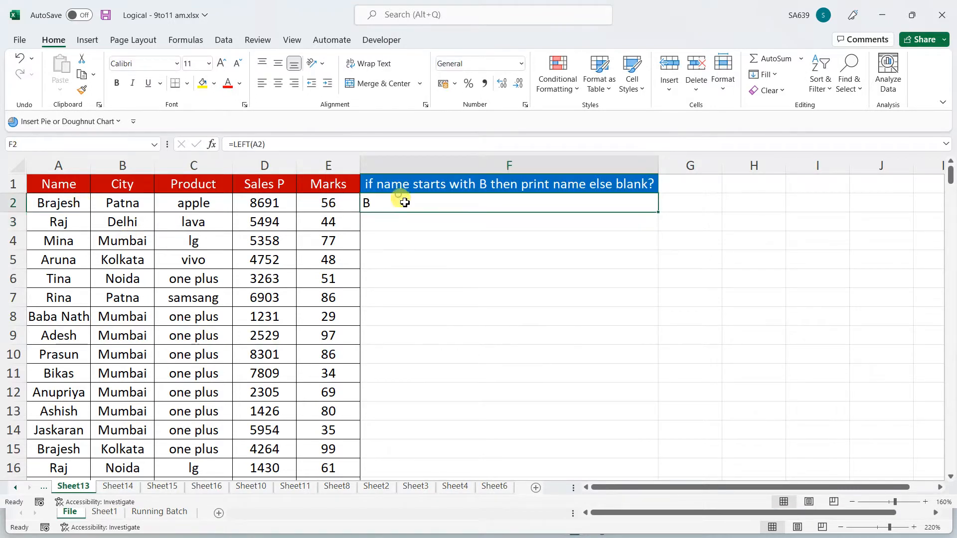
double_click(658, 212)
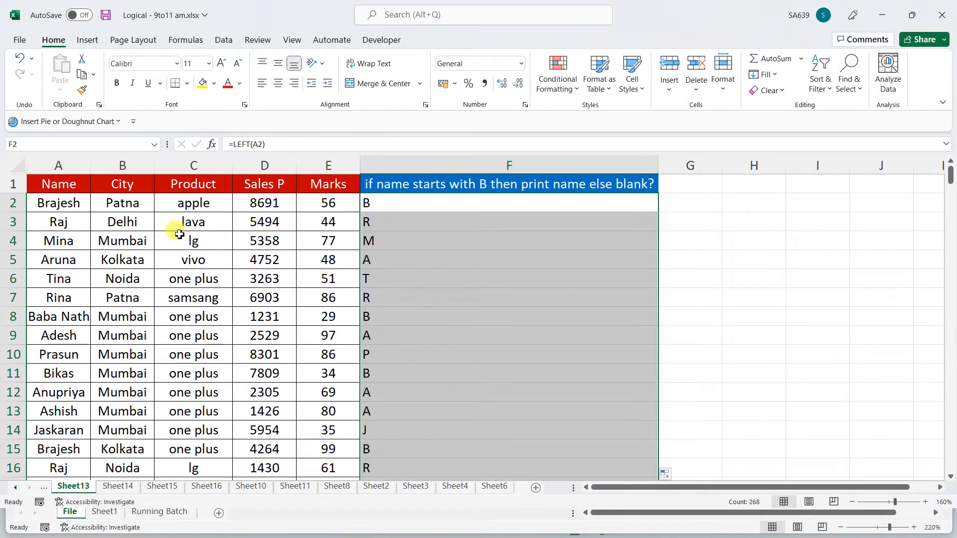
click(379, 209)
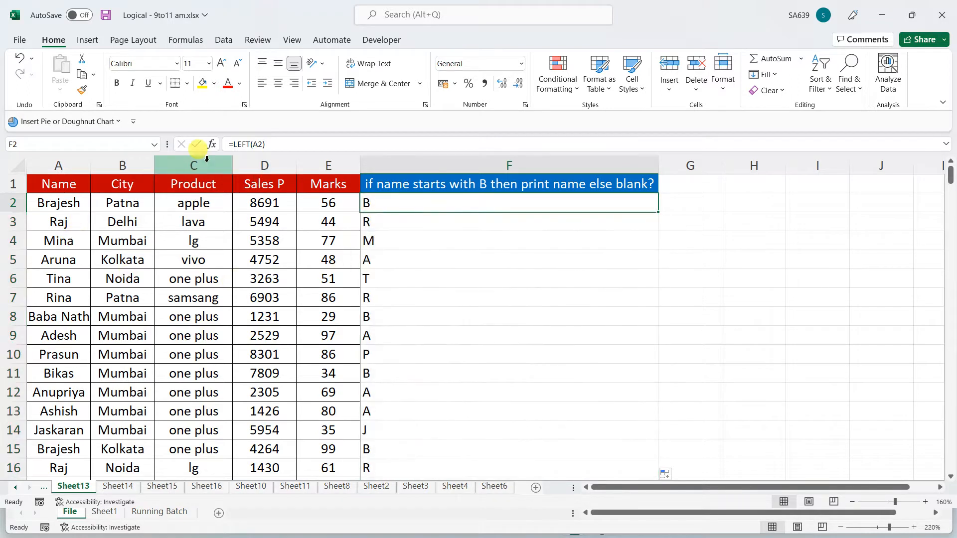
Change F2 to =IF(LEFT(A2)="B",A2,"") and fill it down column F
click(229, 144)
text(if)
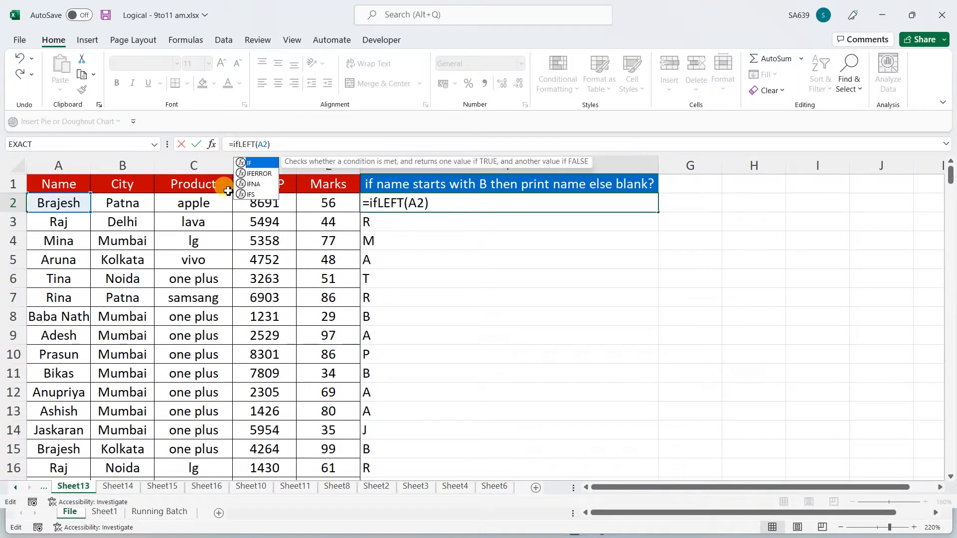
text(()
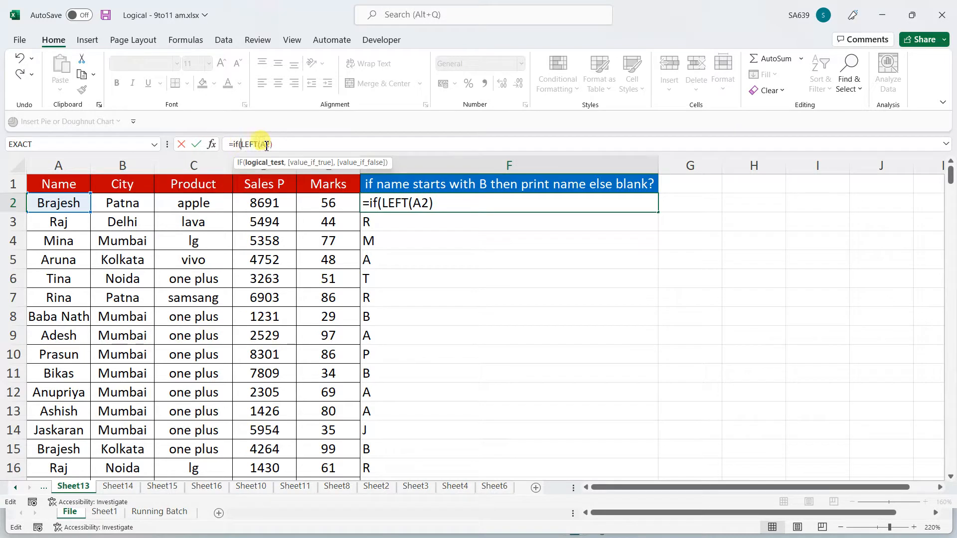
click(289, 146)
text(="B")
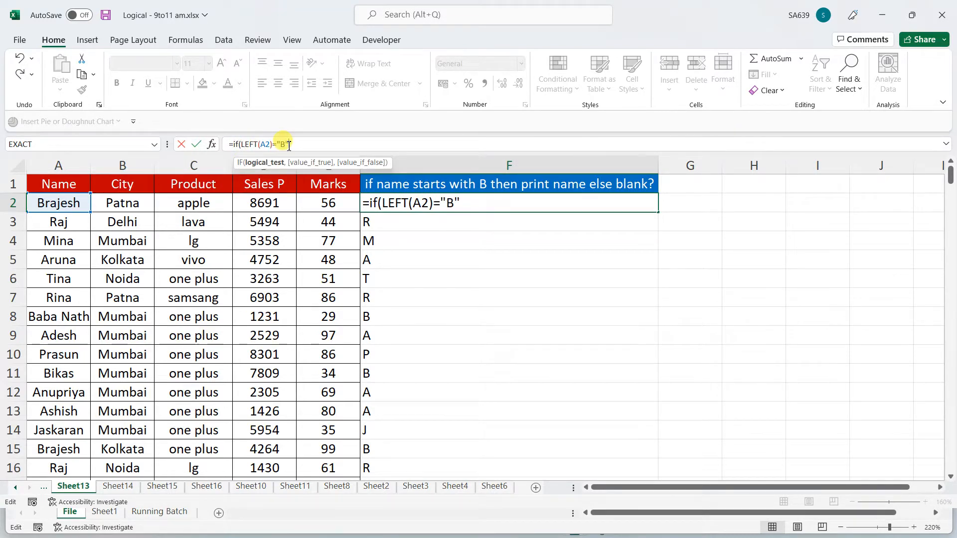
text(,)
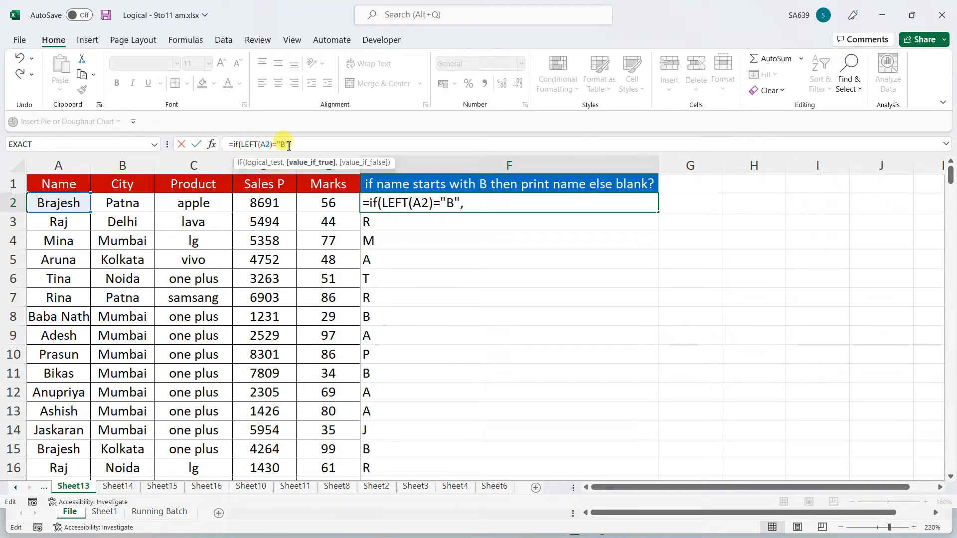
click(65, 205)
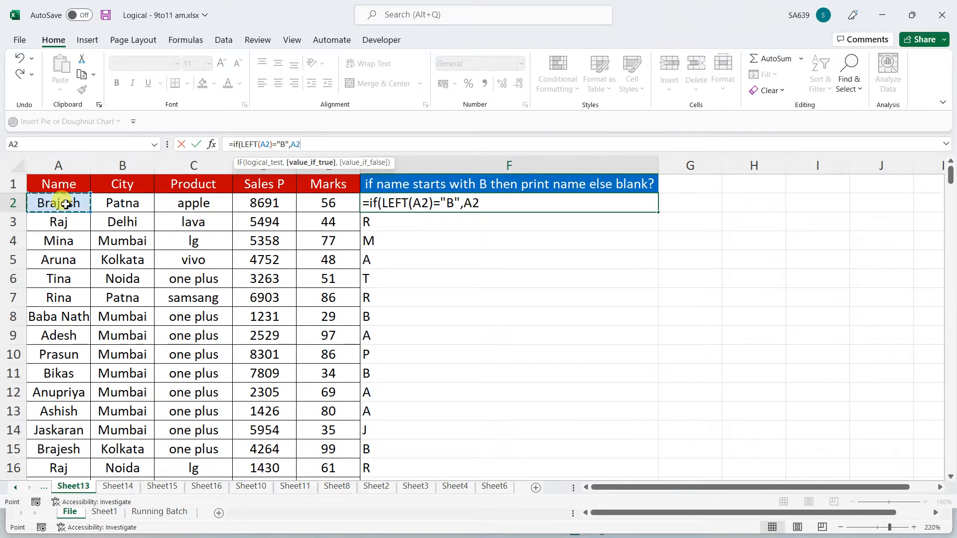
text(,""))
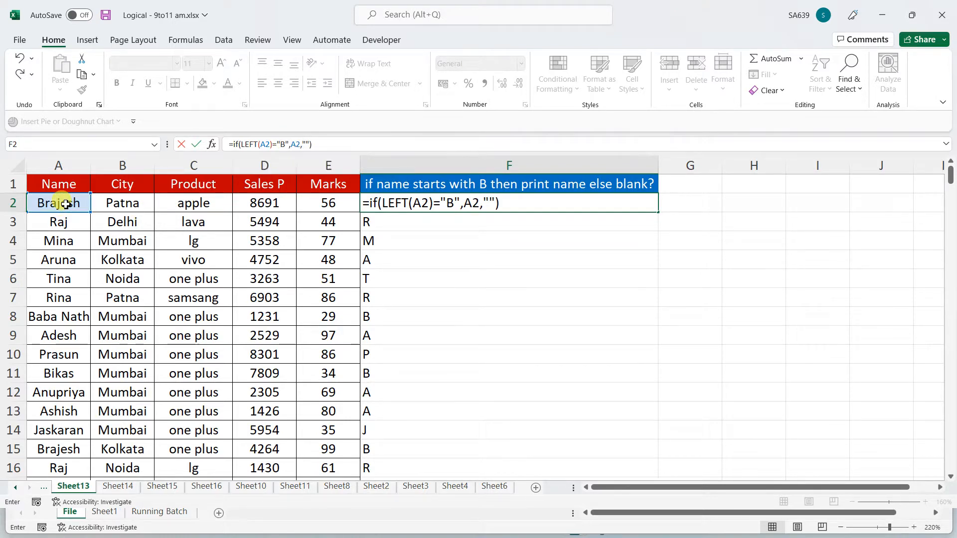
key(Return)
click(640, 203)
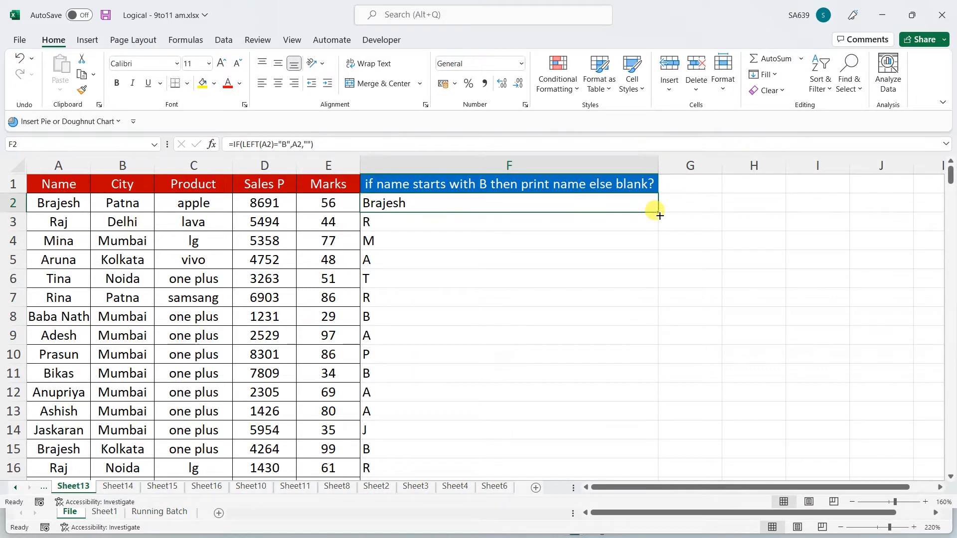
double_click(659, 214)
click(798, 274)
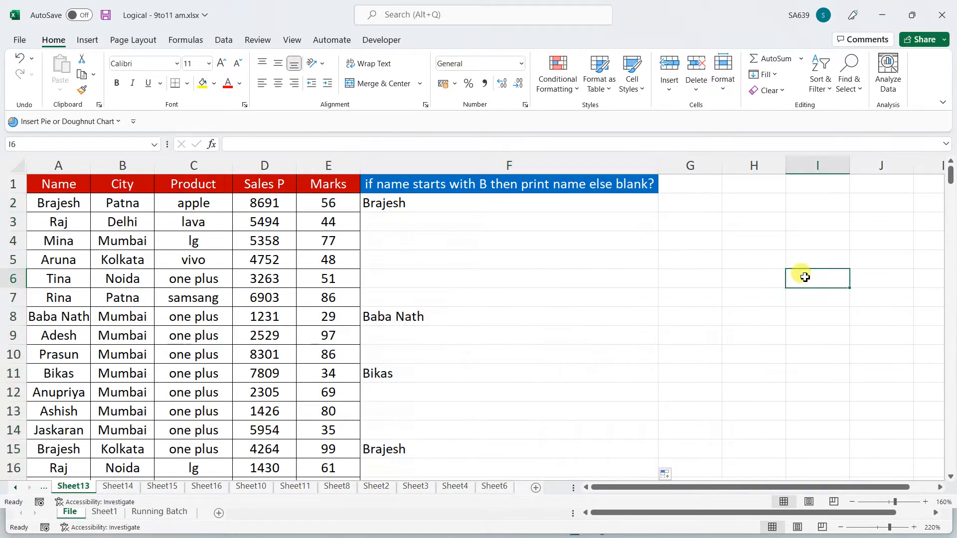
On Sheet15, delete the old results in F2:I268, keeping the row 1 headers
click(118, 486)
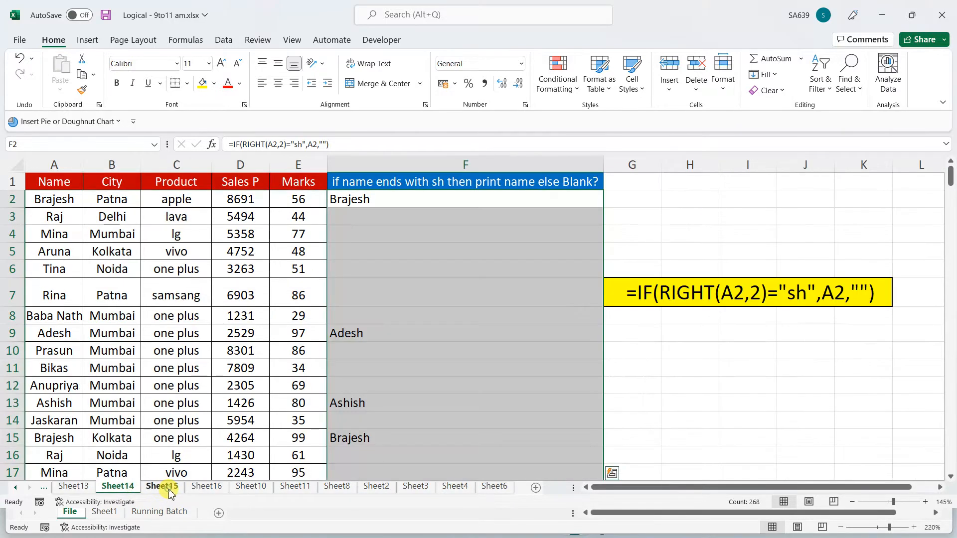
click(162, 486)
drag(410, 197, 764, 455)
key(ctrl+shift+Down)
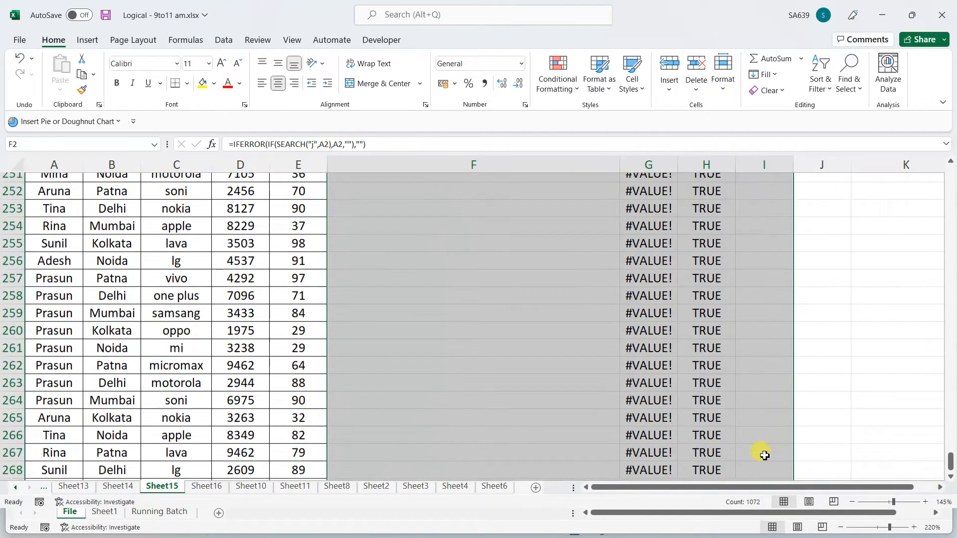
key(Delete)
key(ctrl+BackSpace)
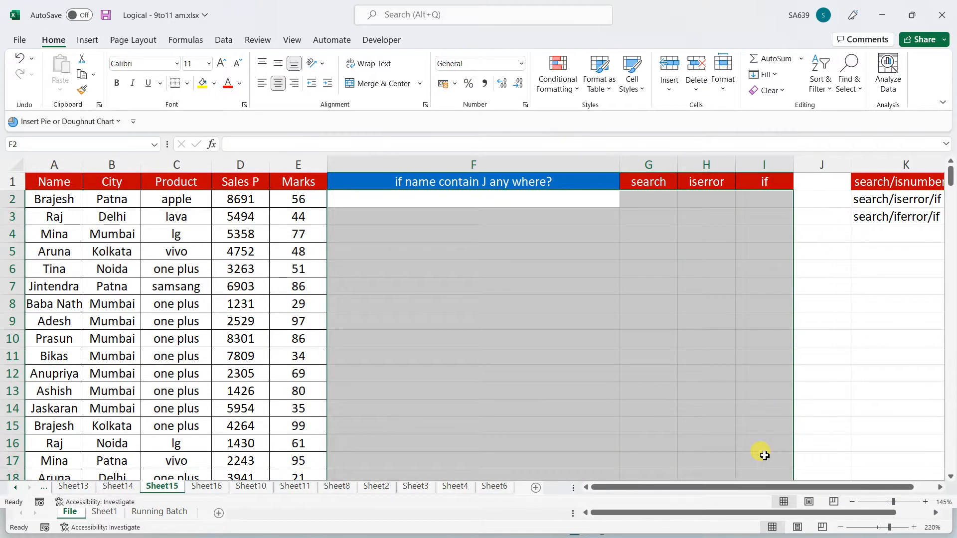
click(437, 442)
click(437, 321)
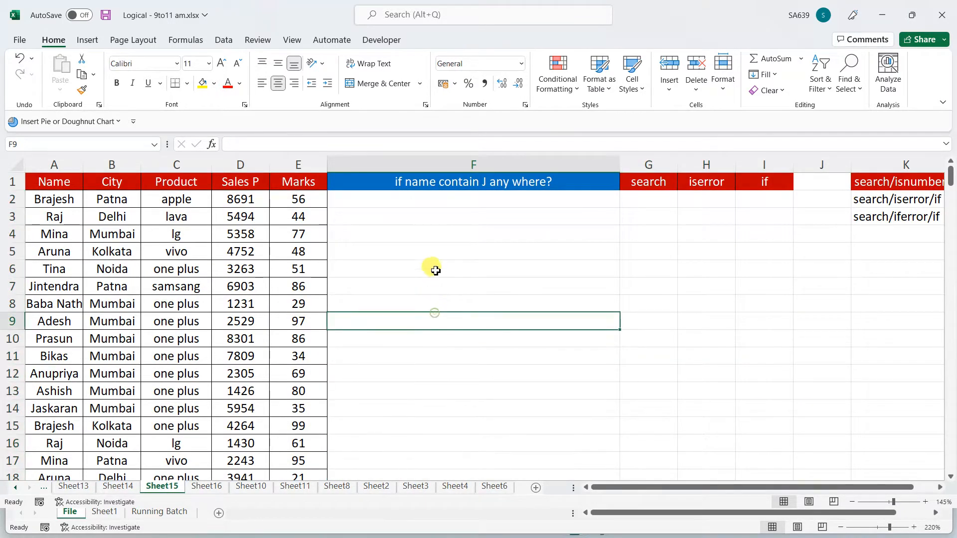
click(445, 189)
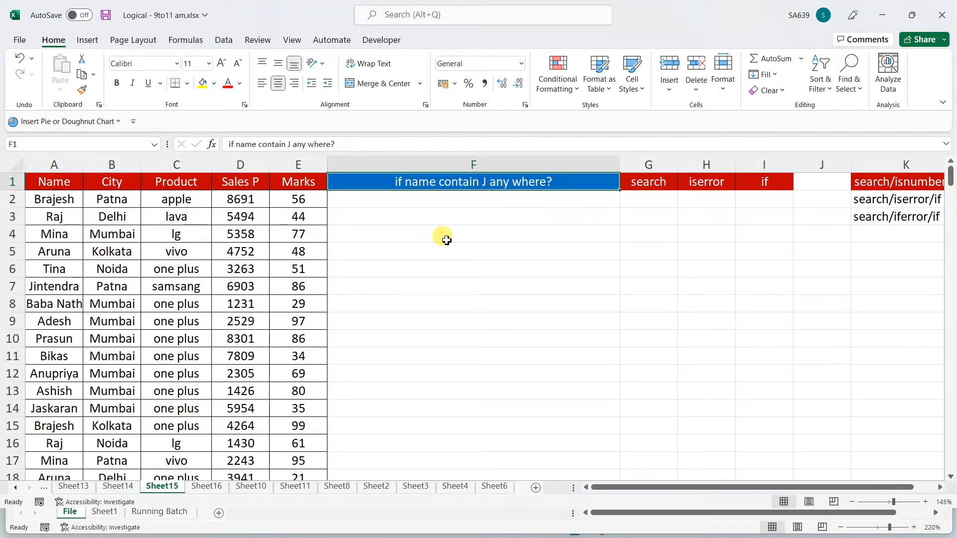
key(Down)
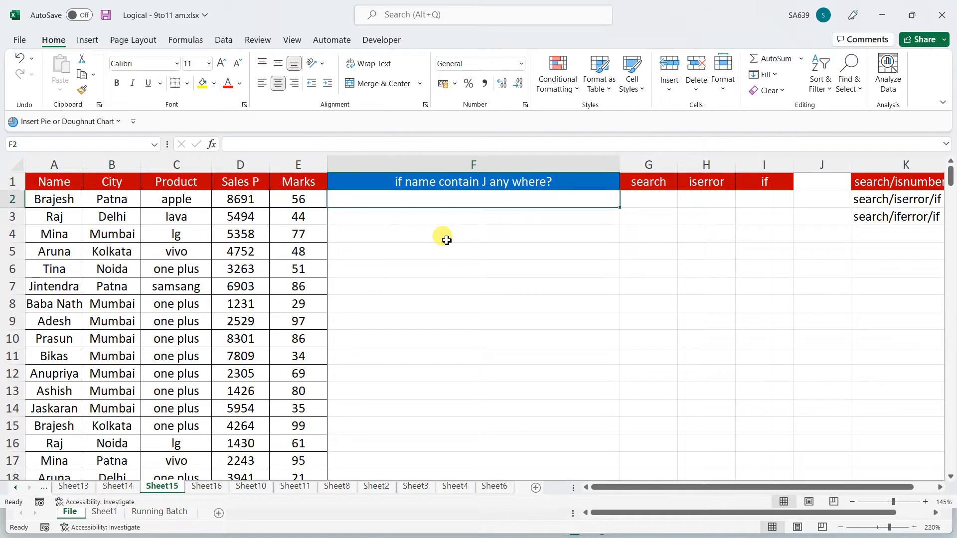
Enter =SEARCH("j",A2) in G2 and fill it down column G
key(Right)
text(=s)
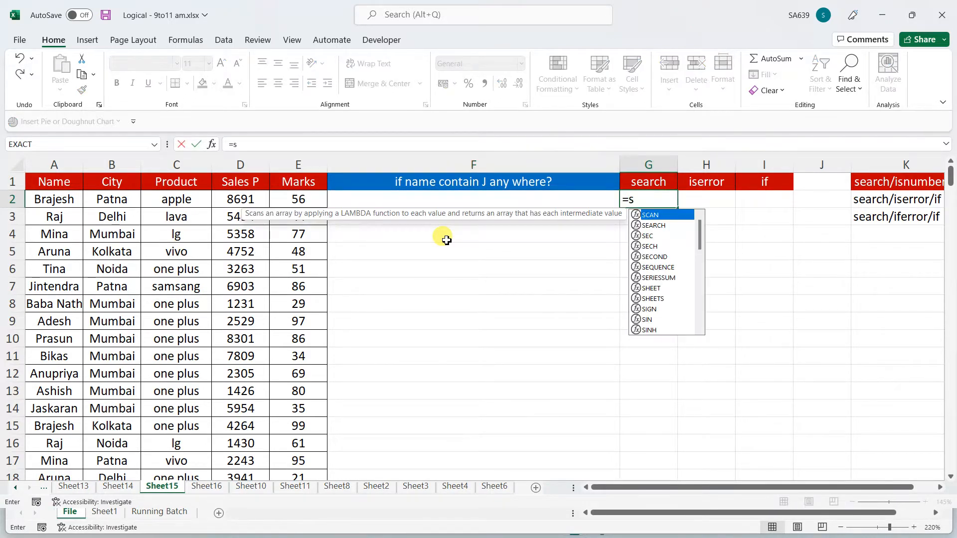
text(ear)
key(Tab)
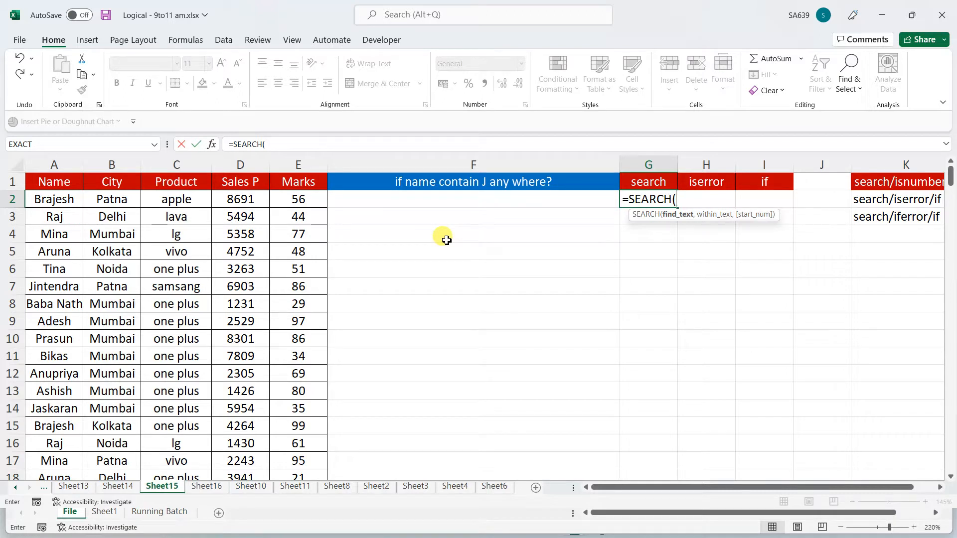
text("j",)
click(55, 201)
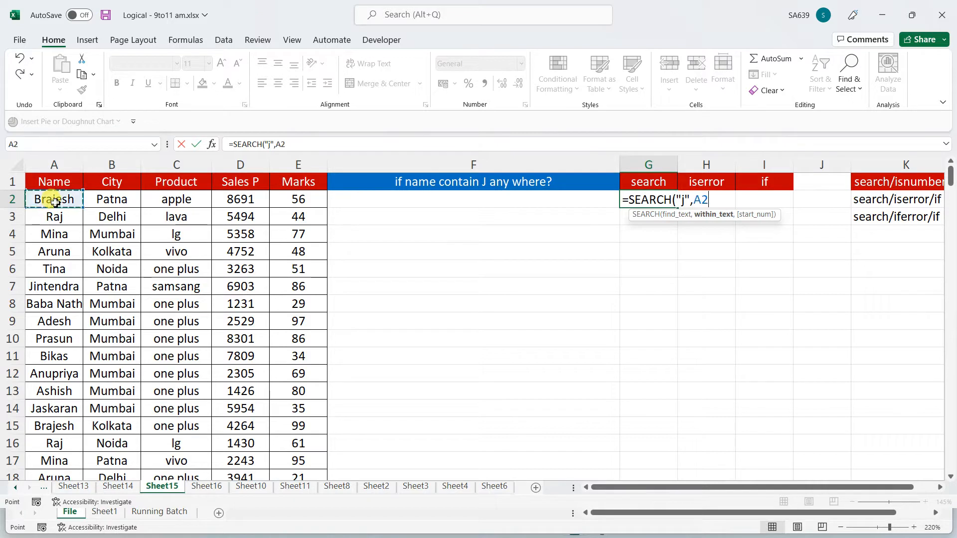
text())
key(Return)
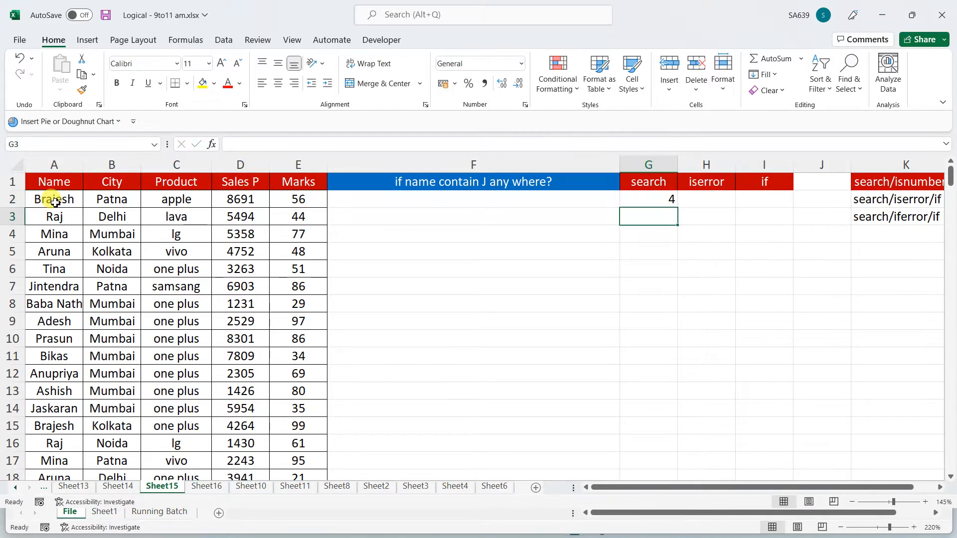
click(659, 200)
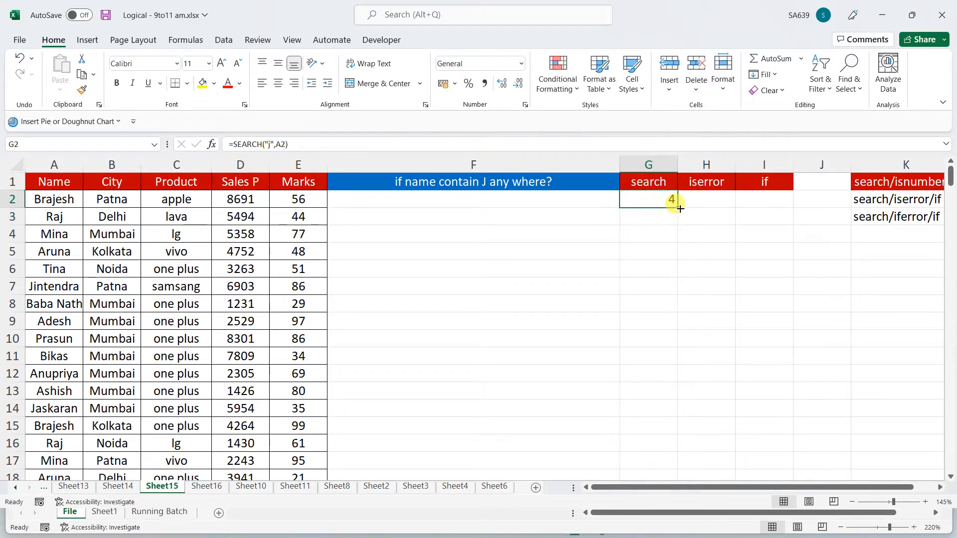
double_click(680, 208)
click(489, 285)
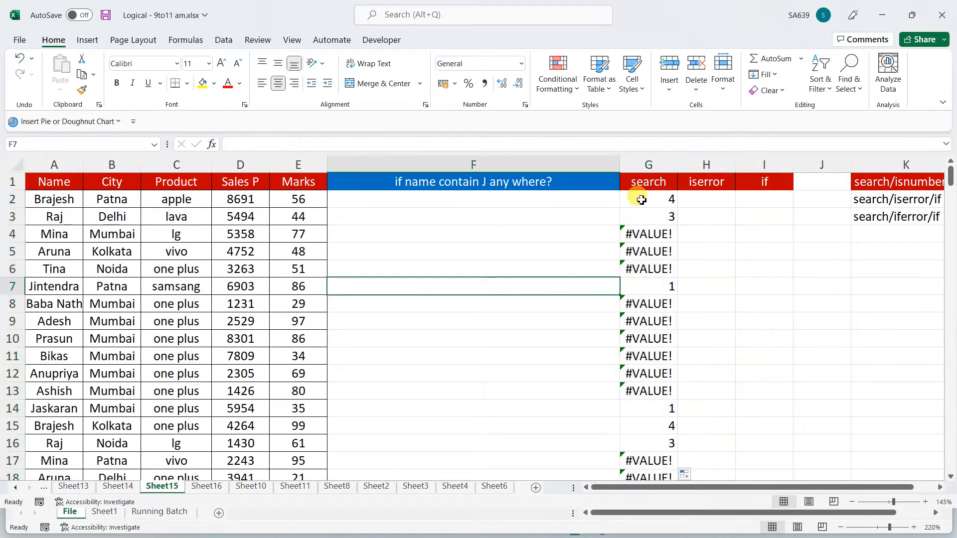
Review the search results and confirm G3's formula refers to A3
drag(642, 200, 643, 422)
click(404, 356)
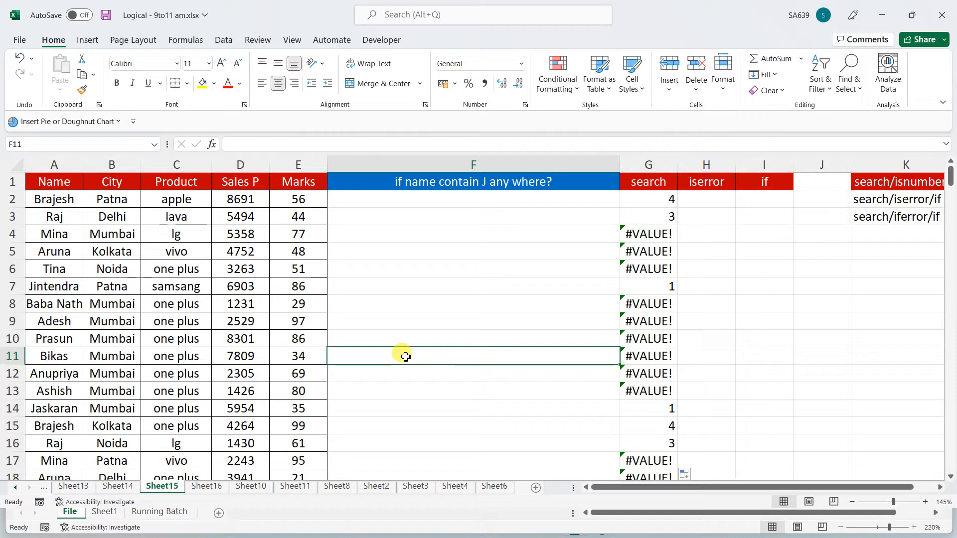
click(651, 201)
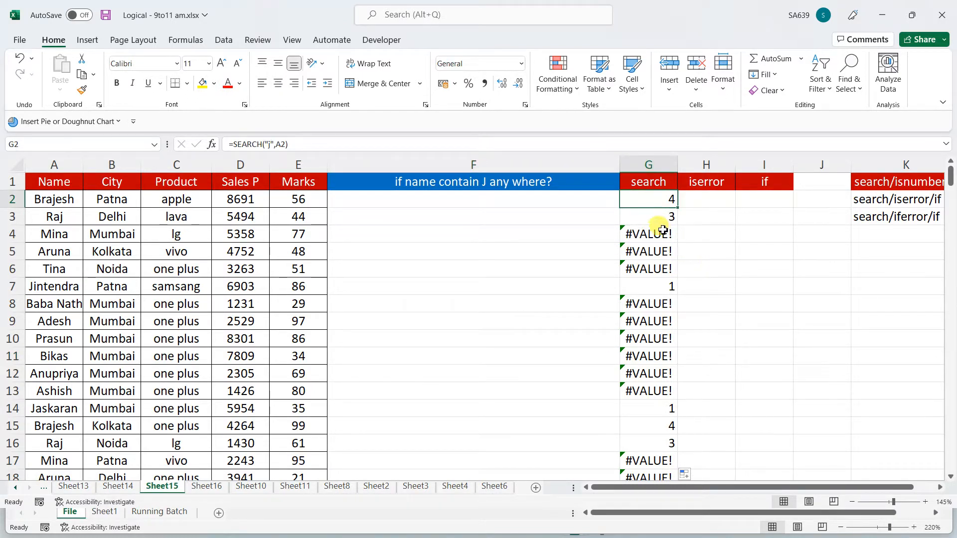
drag(649, 197, 651, 459)
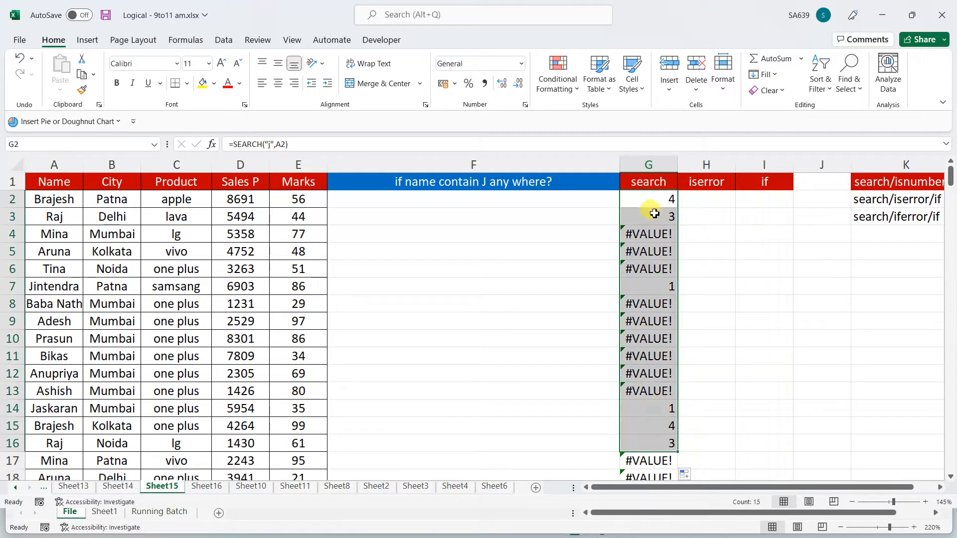
click(657, 197)
click(656, 218)
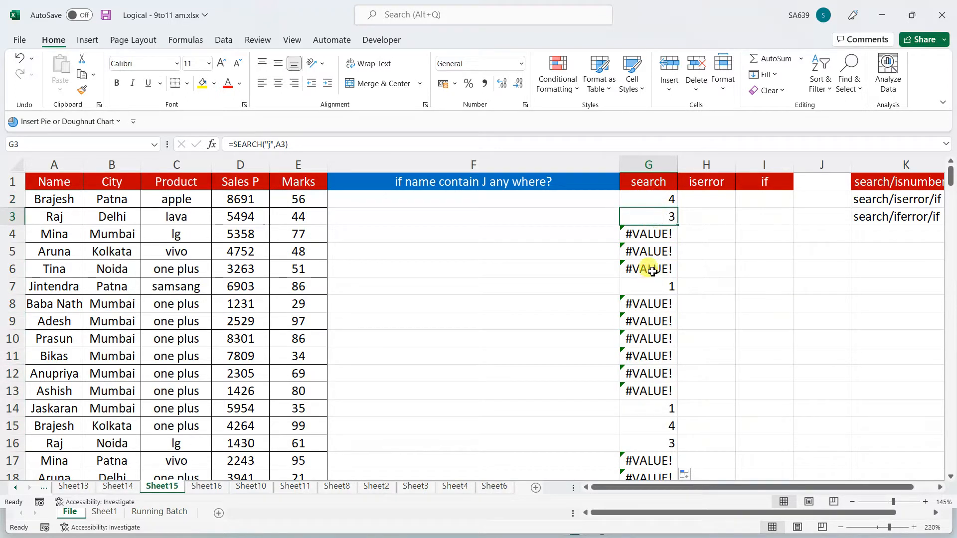
click(711, 201)
click(708, 182)
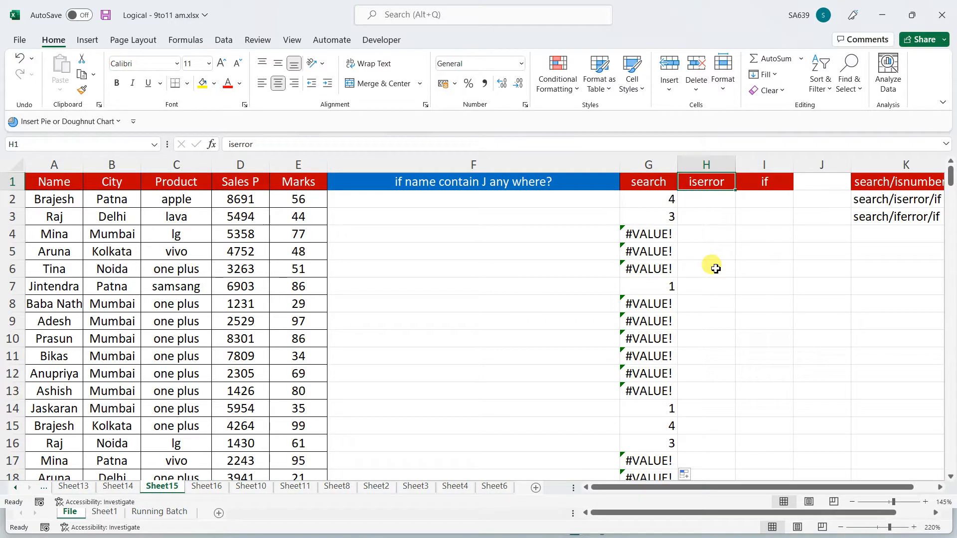
click(715, 199)
text(=)
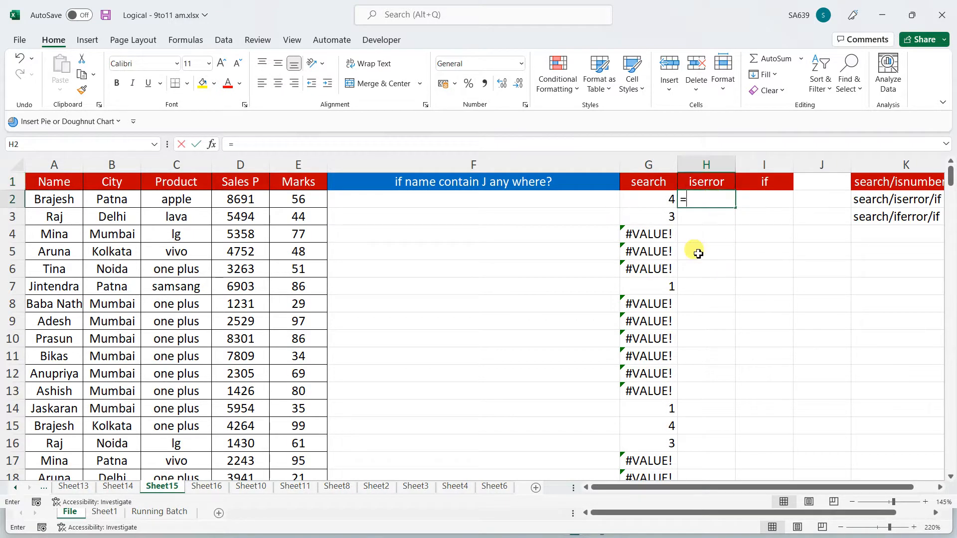
text(ise)
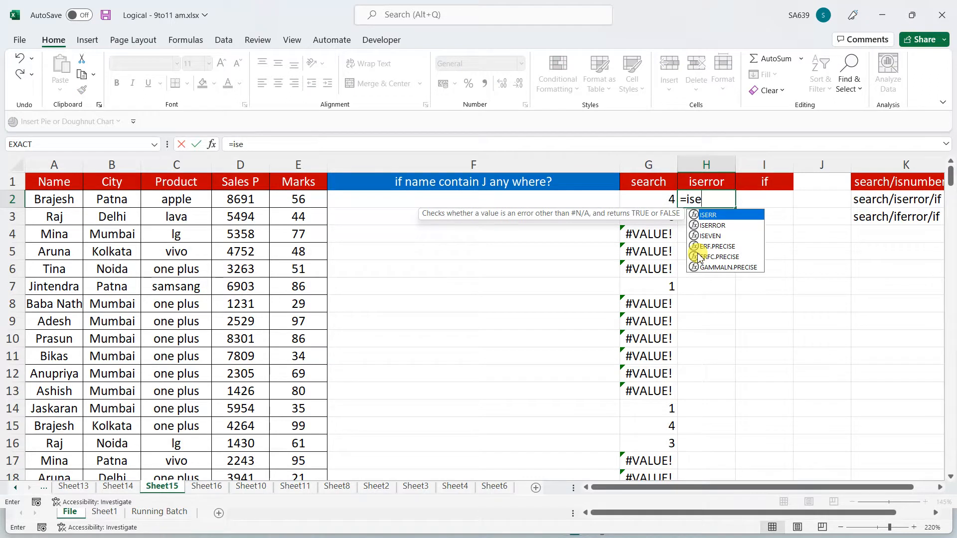
key(Down)
key(Tab)
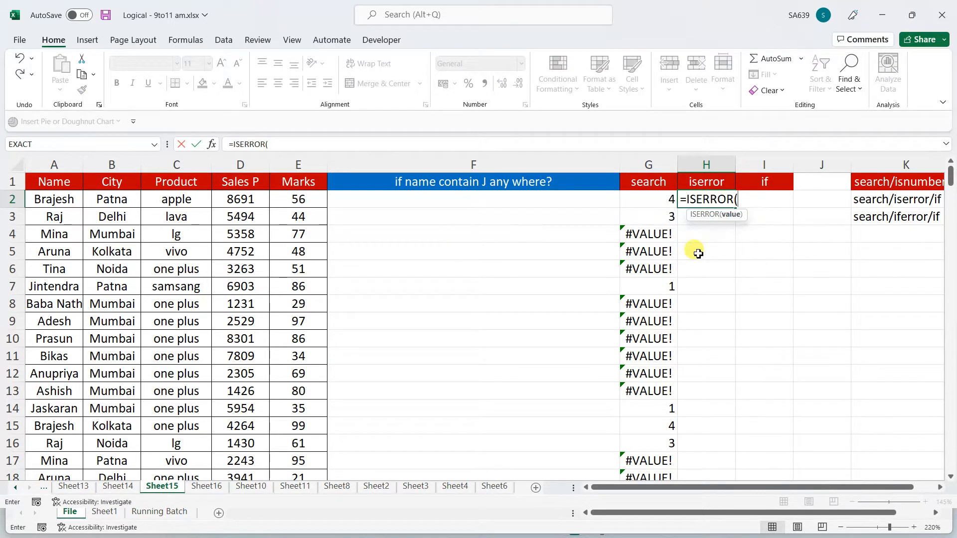
click(652, 215)
click(654, 200)
key(Return)
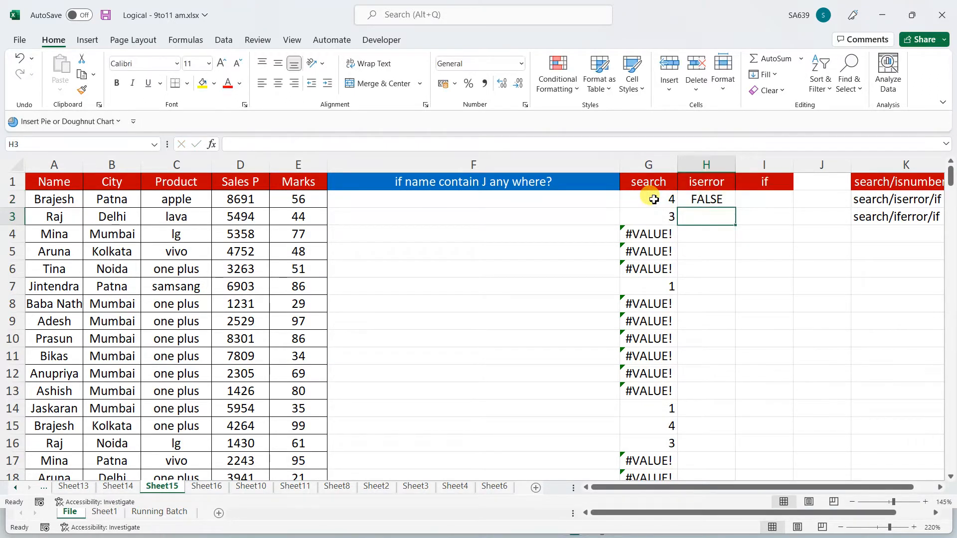
click(726, 199)
double_click(735, 207)
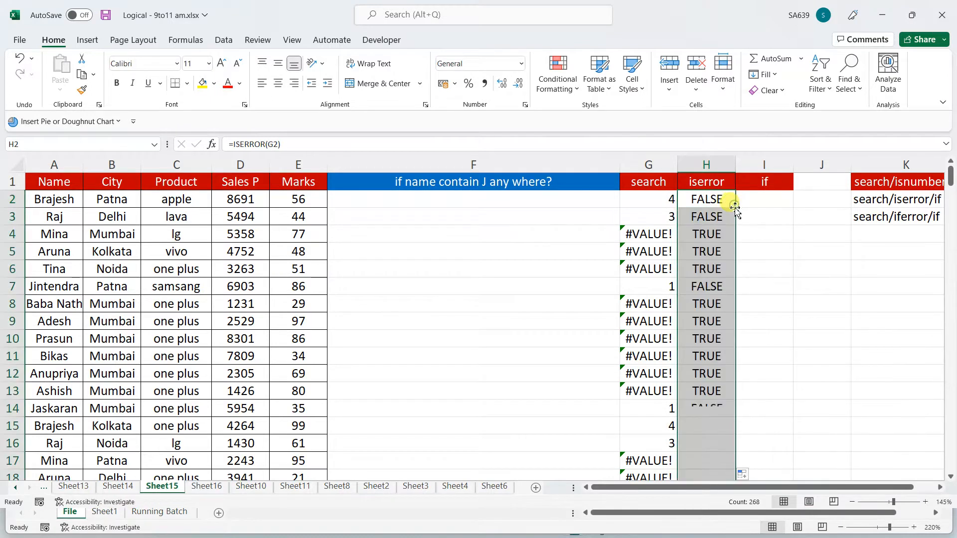
click(762, 198)
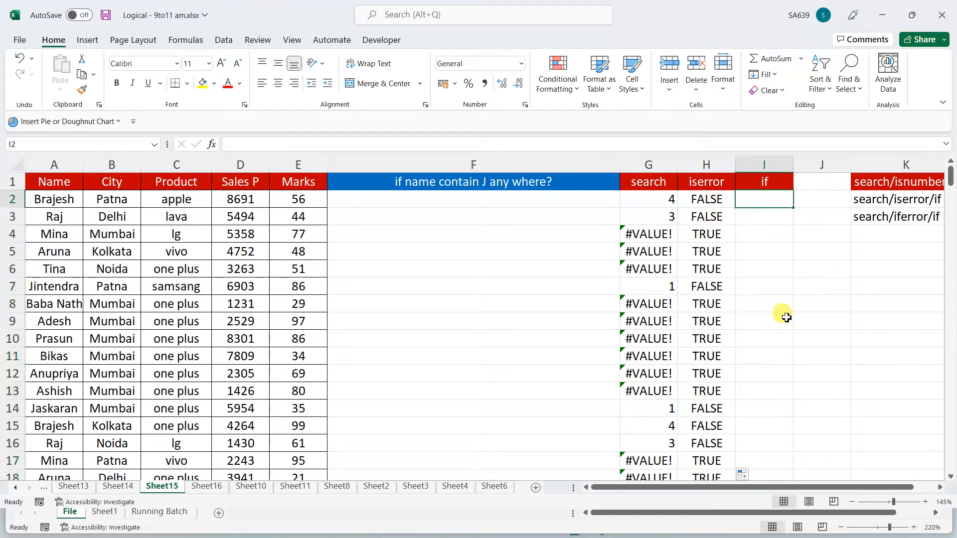
text(=)
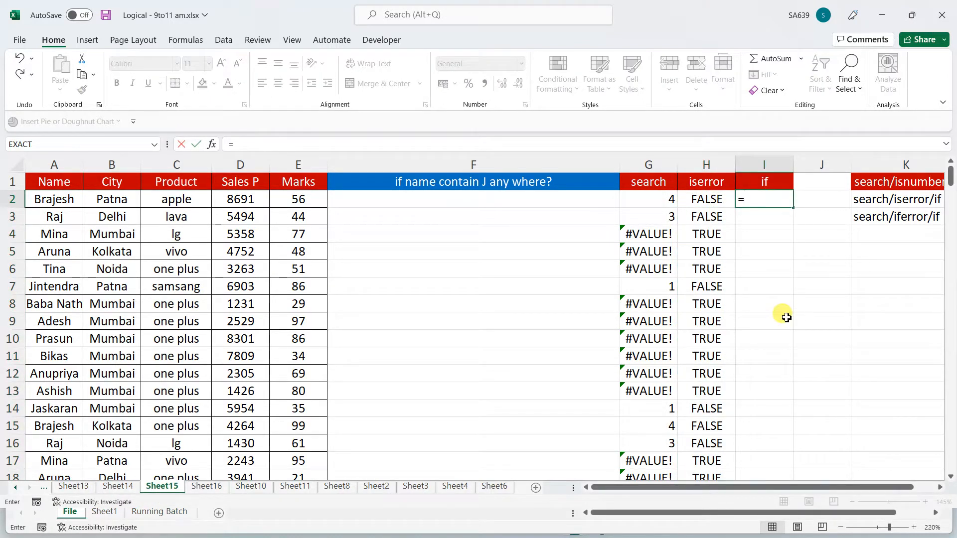
text(if()
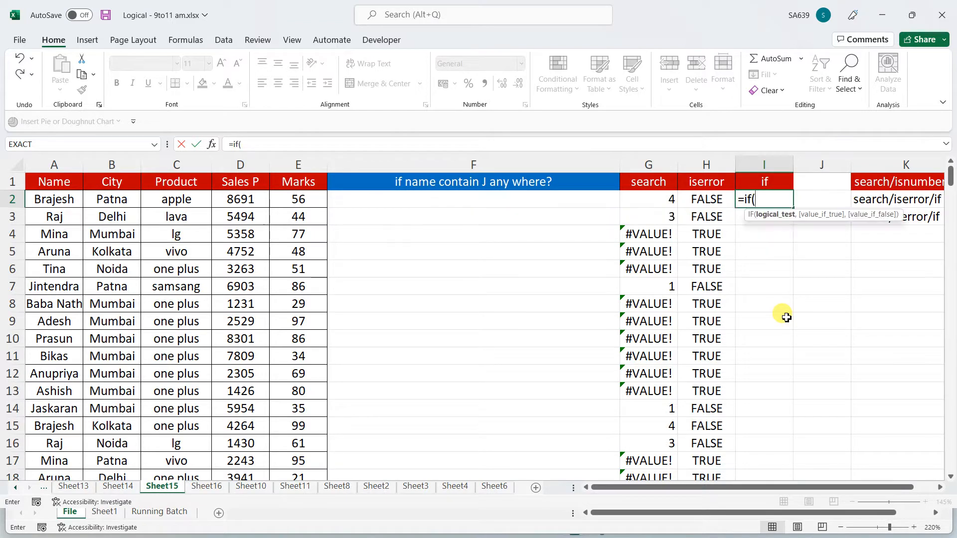
click(716, 204)
text(=)
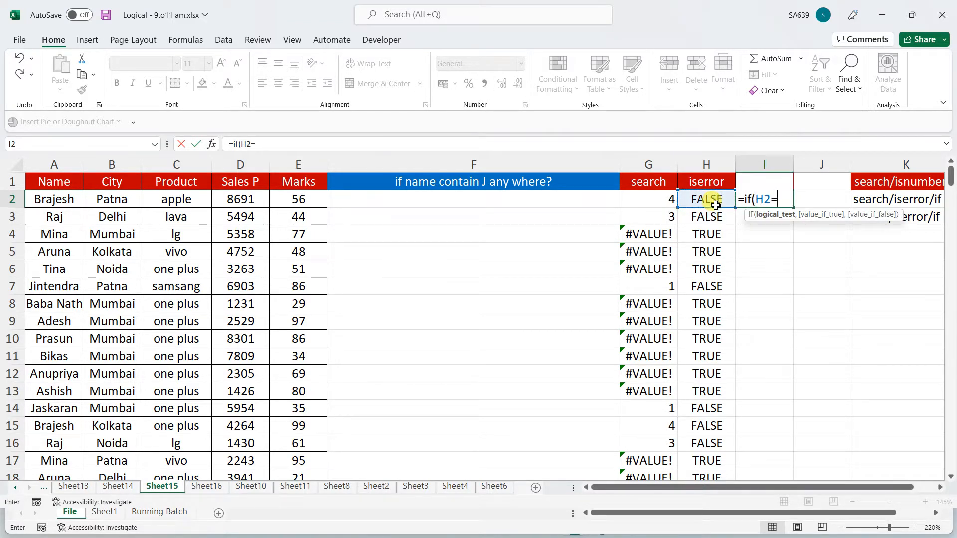
text(fal)
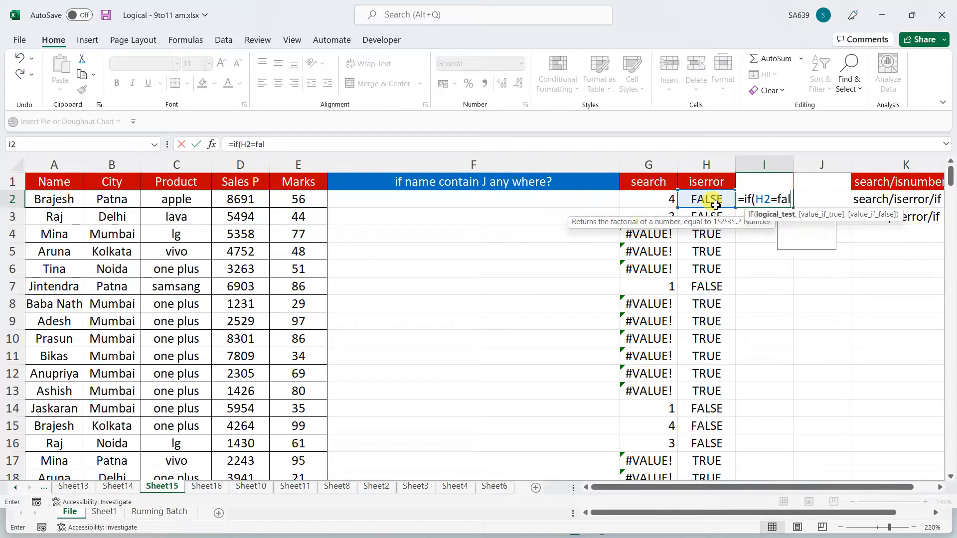
text(se,)
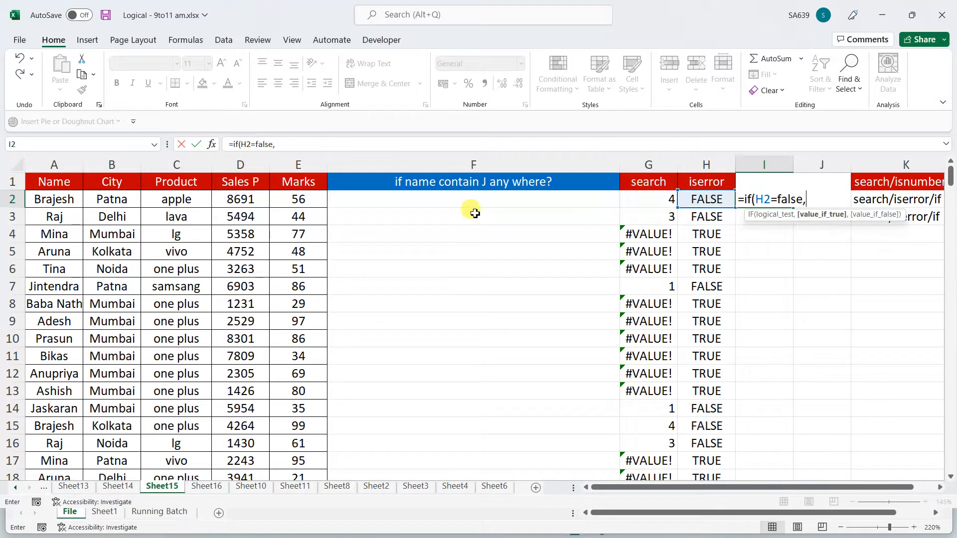
click(59, 200)
text(,"")
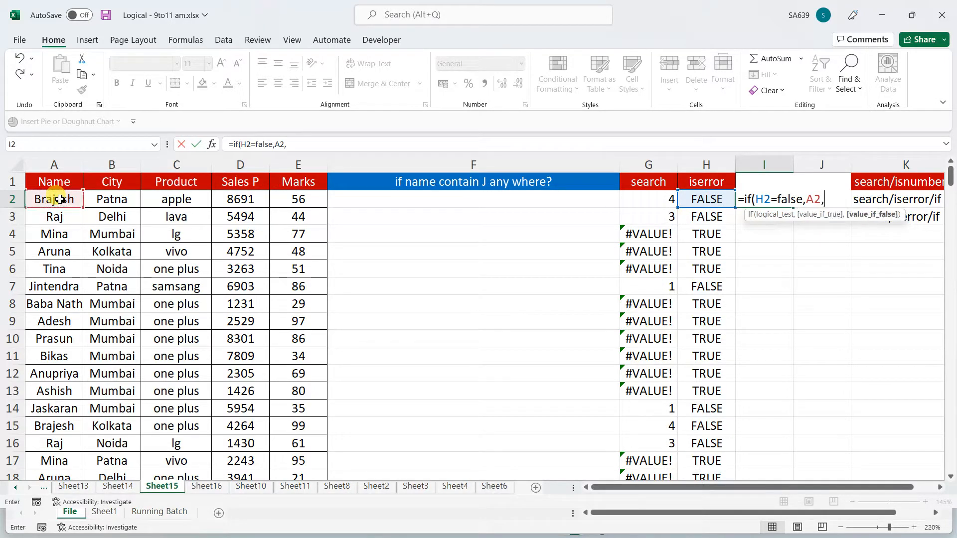
text())
key(Return)
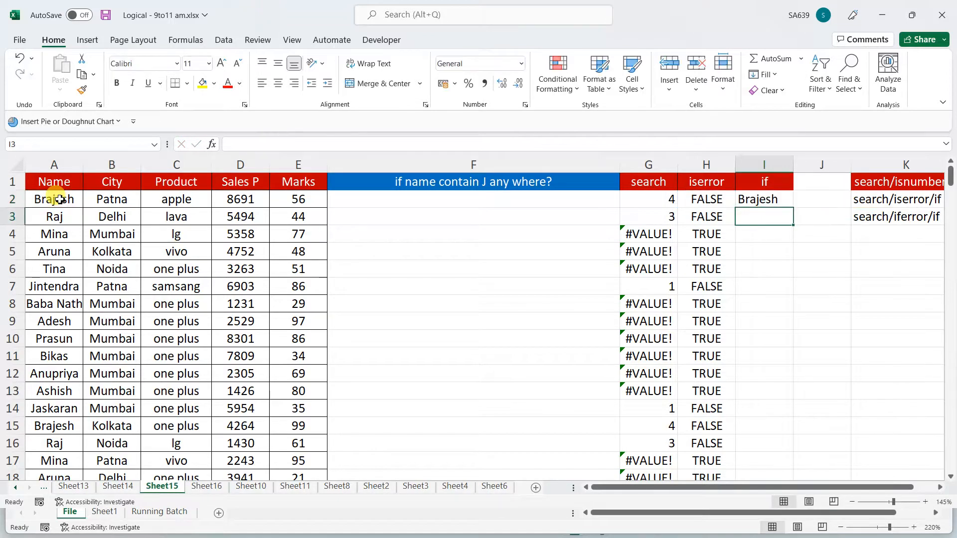
click(760, 200)
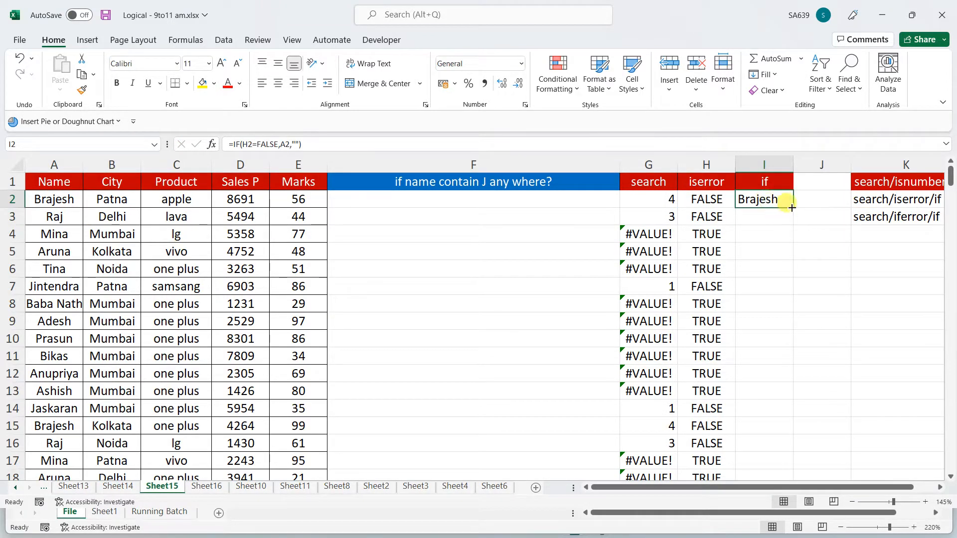
double_click(793, 207)
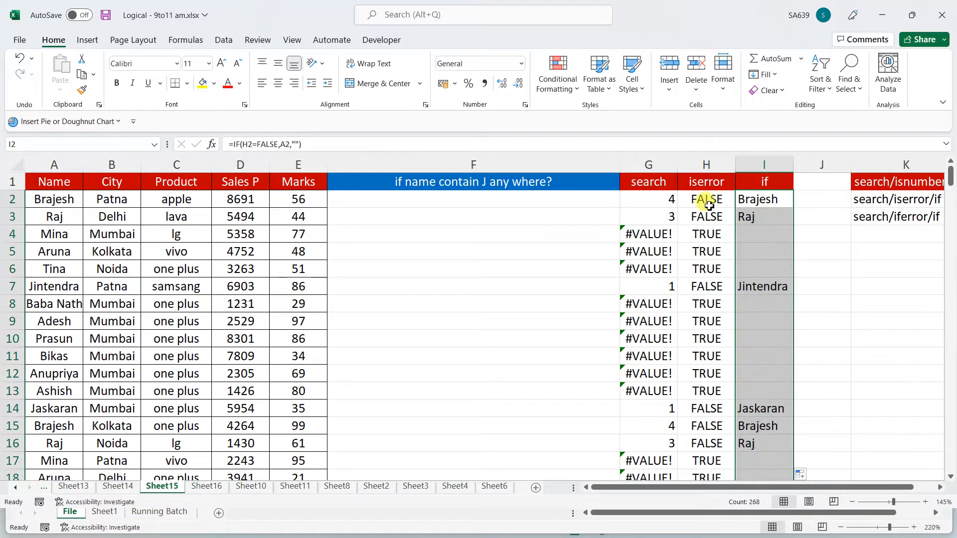
click(706, 182)
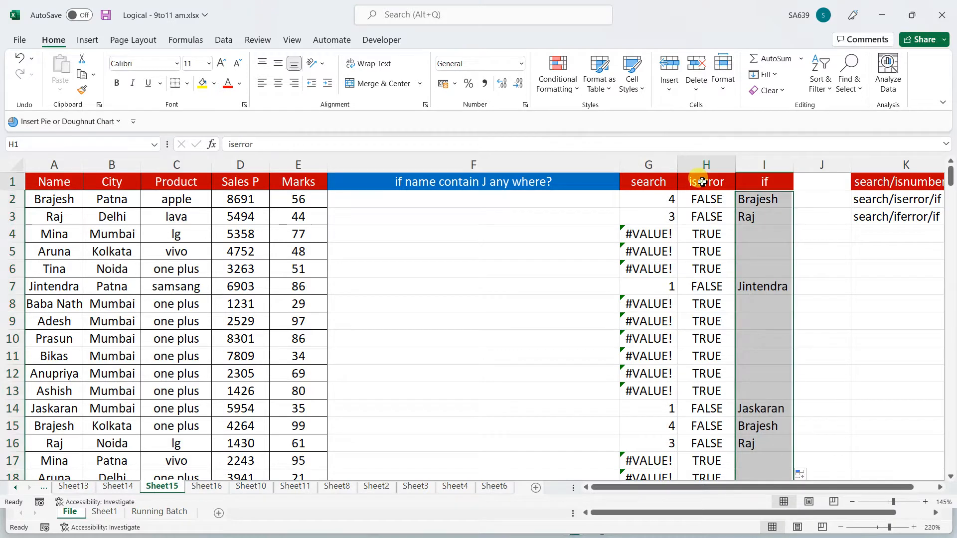
click(647, 179)
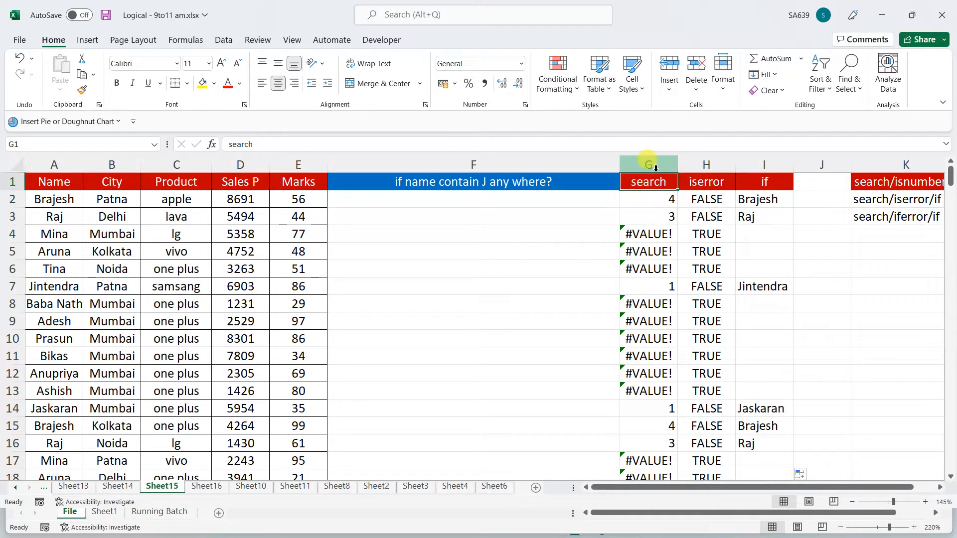
drag(649, 165, 770, 185)
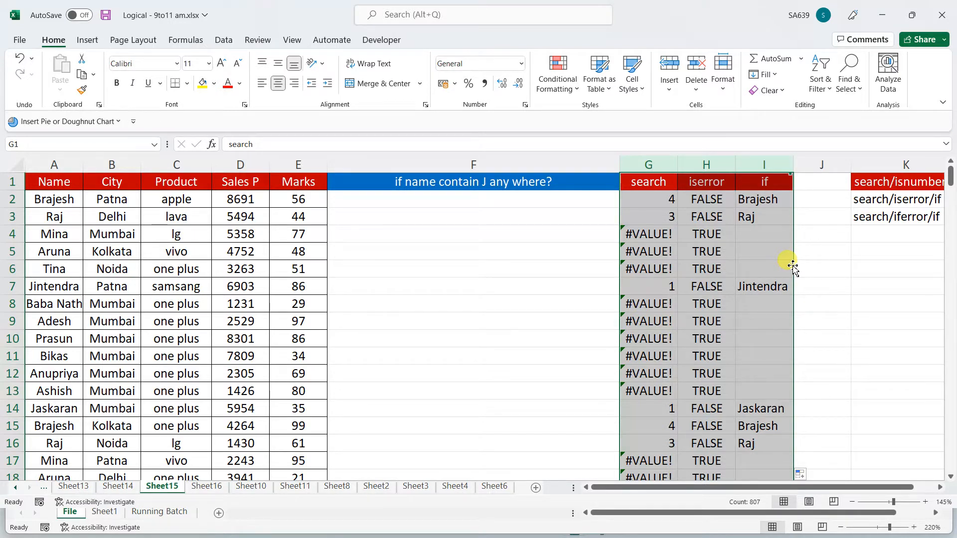
click(428, 199)
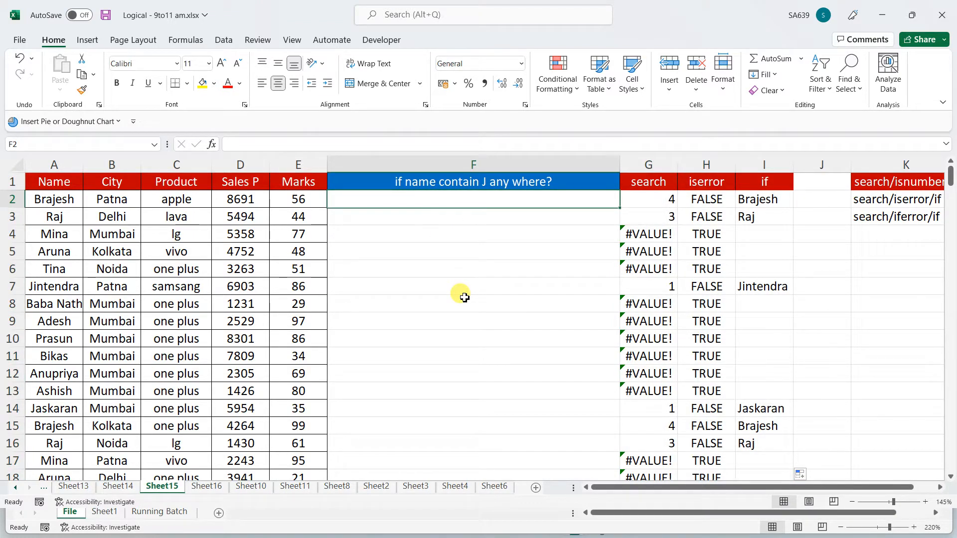
text(=if()
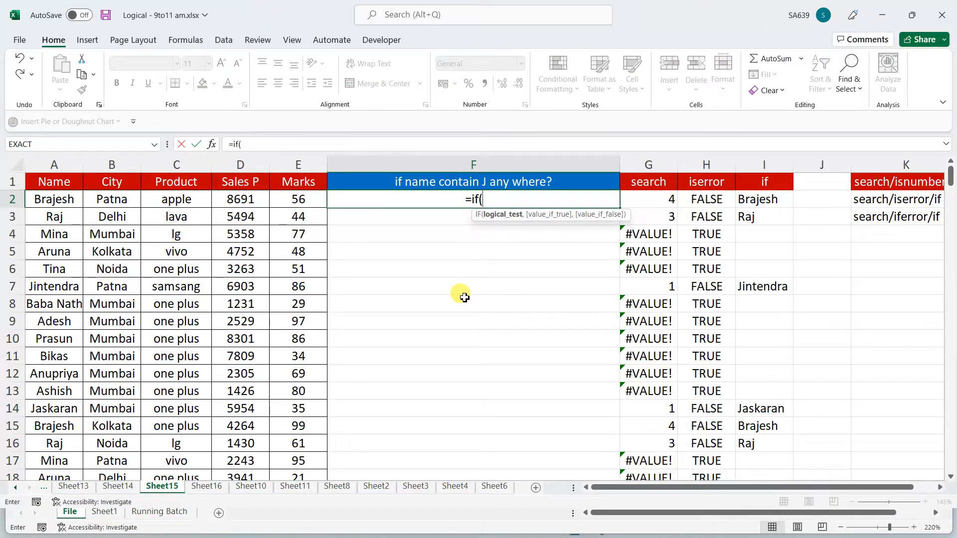
key(Escape)
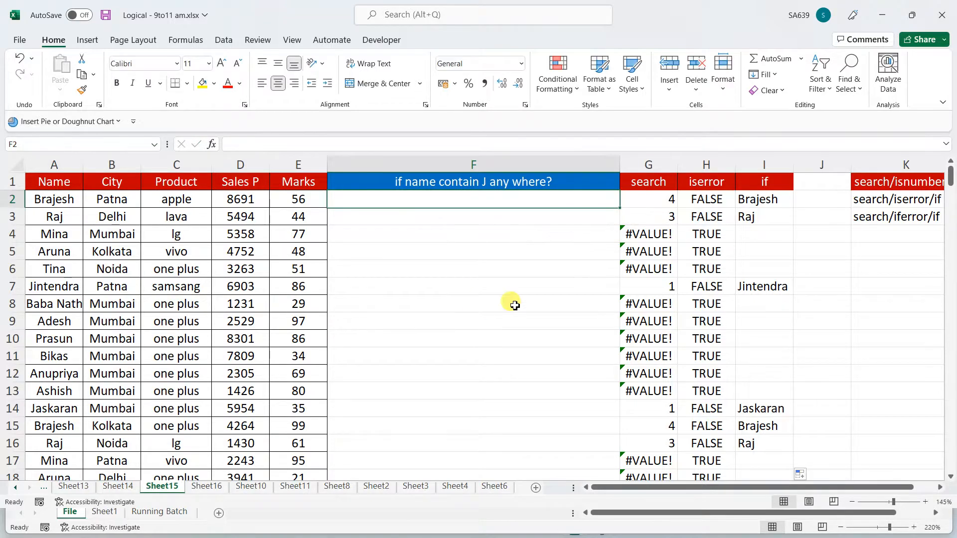
drag(649, 172, 752, 163)
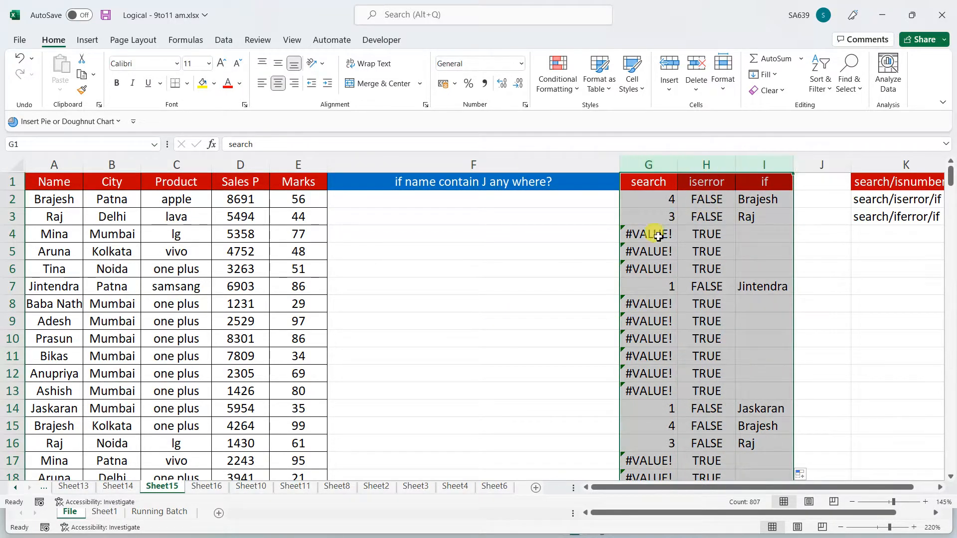
click(463, 201)
Enter =SEARCH("j",A2) in F2 and fill it down, matching the search column
text(=)
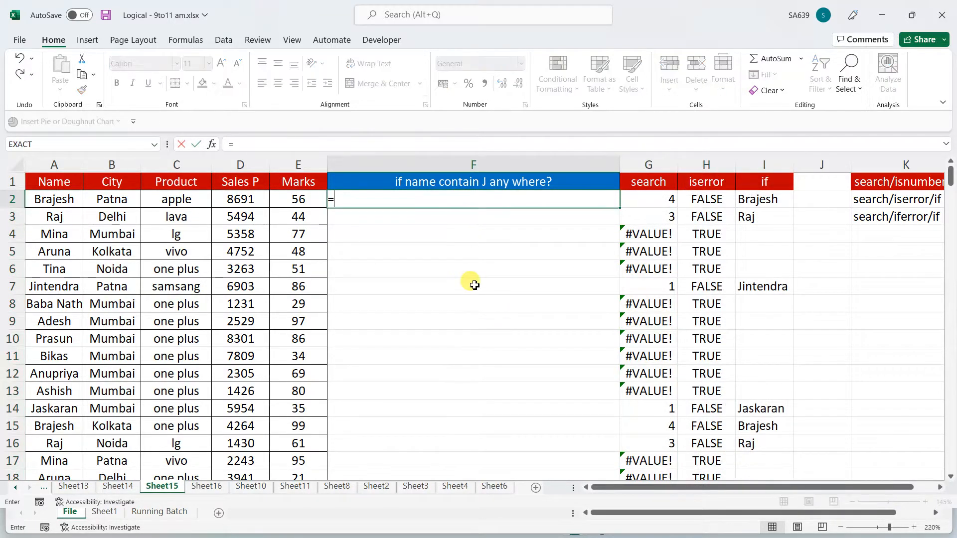
text(se)
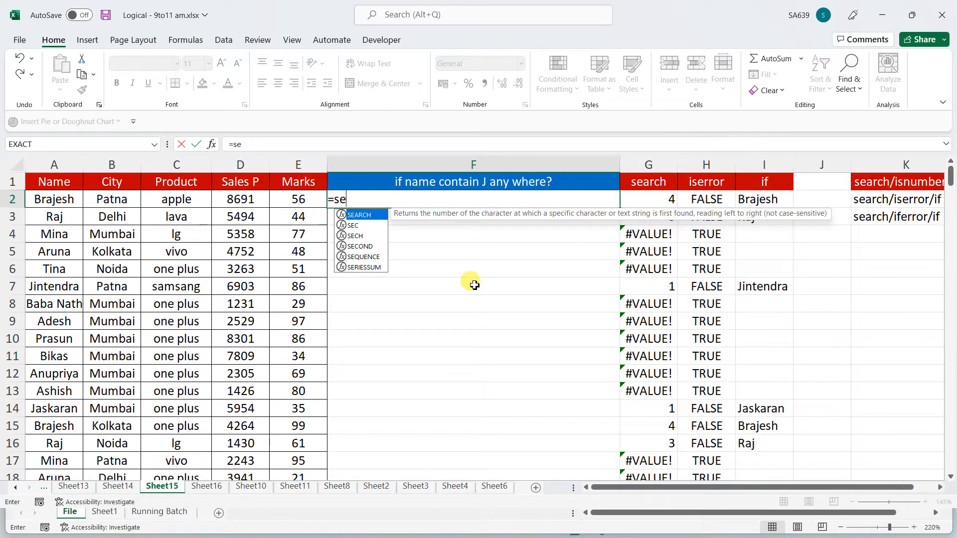
key(Tab)
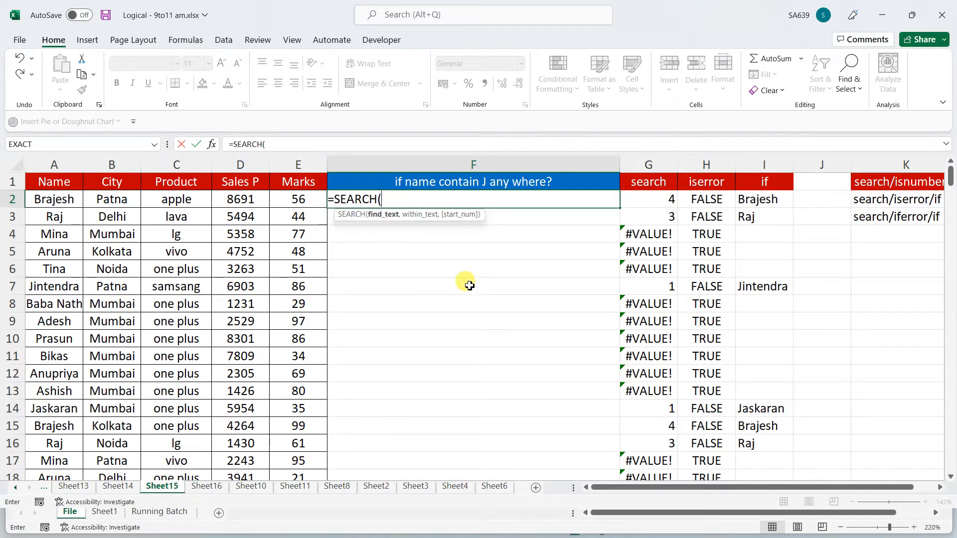
text("j",)
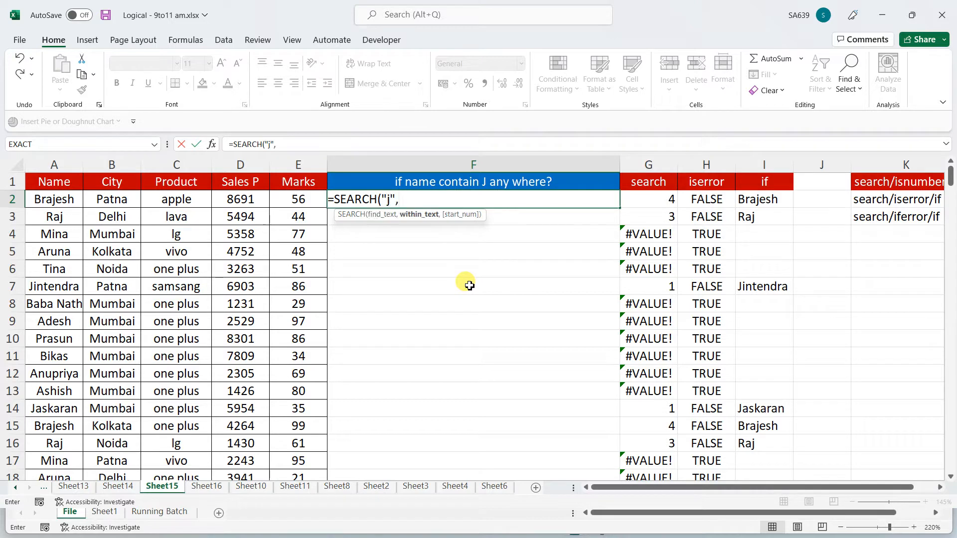
click(51, 202)
key(Return)
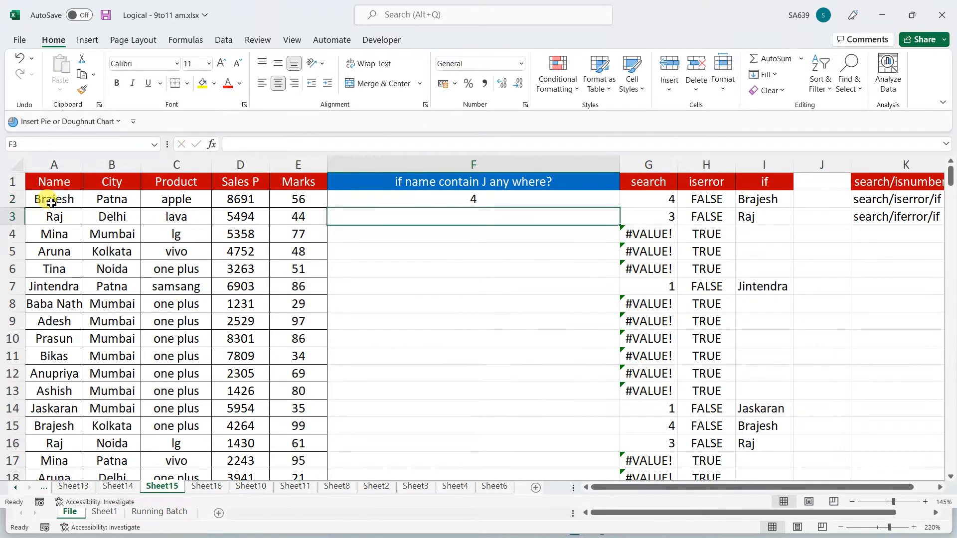
click(501, 199)
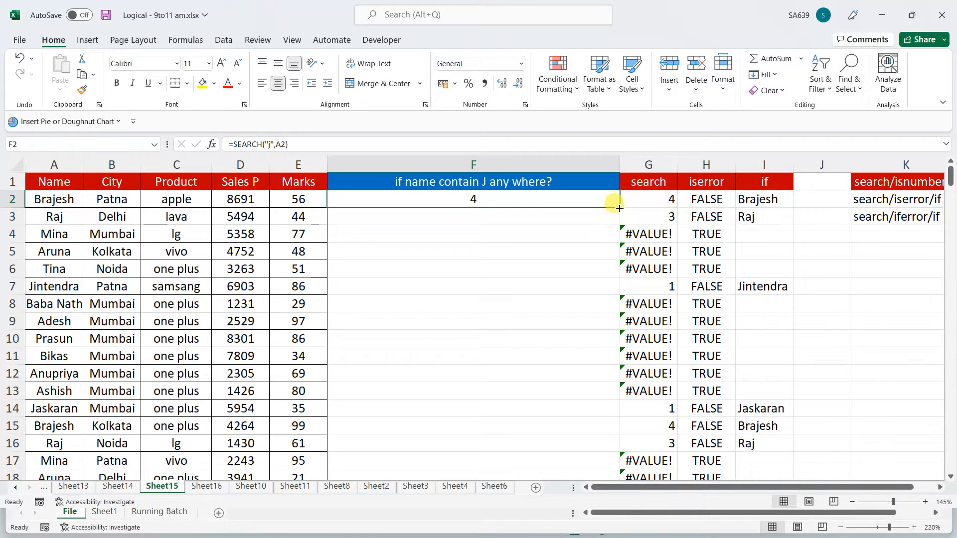
double_click(619, 207)
click(649, 164)
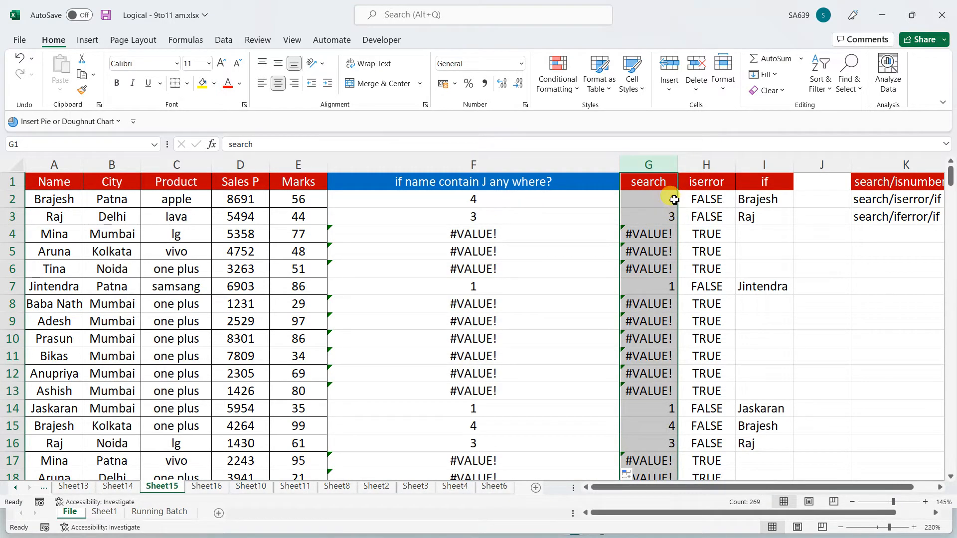
click(507, 199)
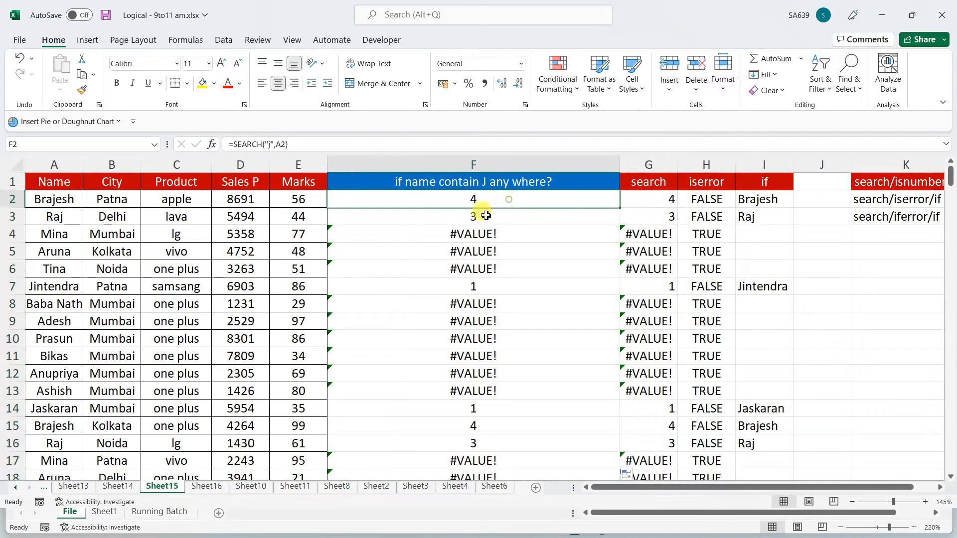
click(236, 144)
Wrap F2's formula as =ISERROR(SEARCH("j",A2)) and fill it down column F
text(iser)
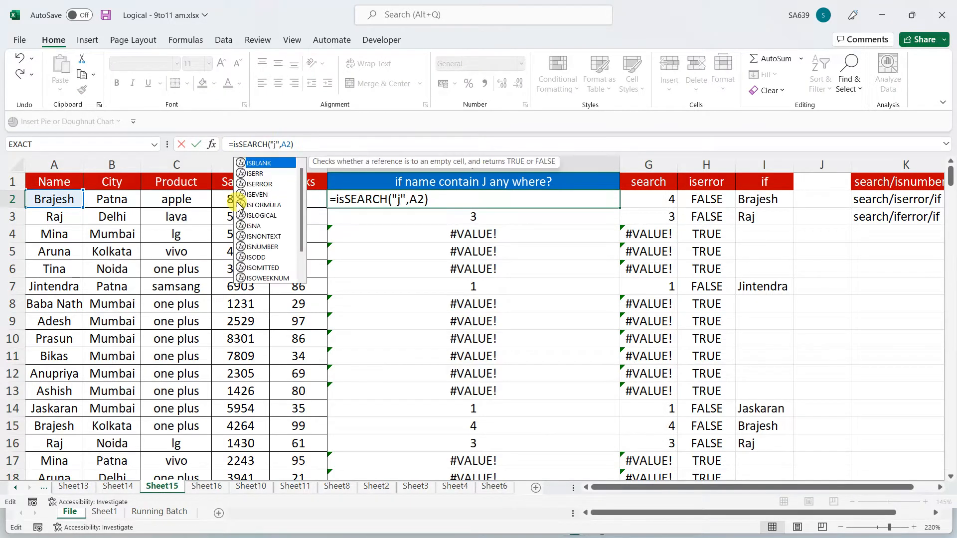
key(Down)
key(Tab)
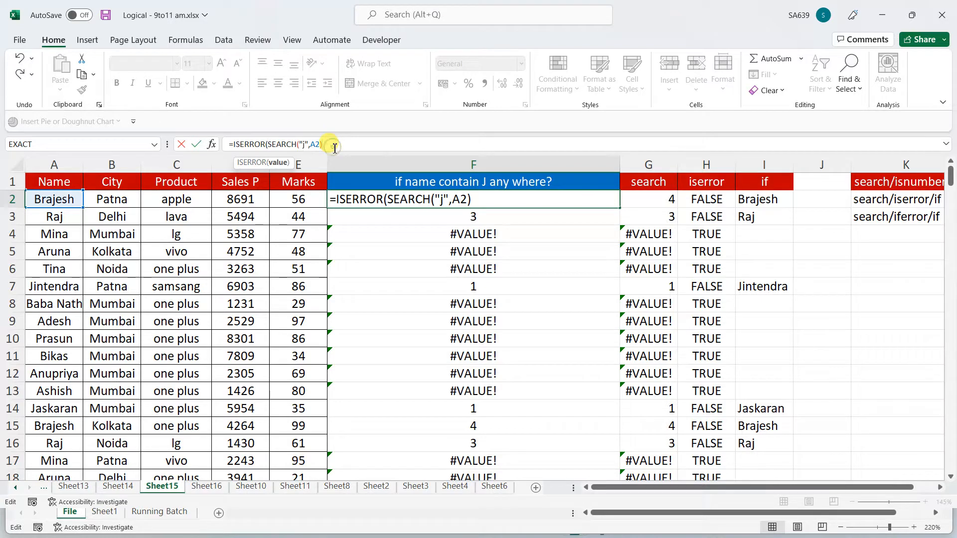
text())
key(Return)
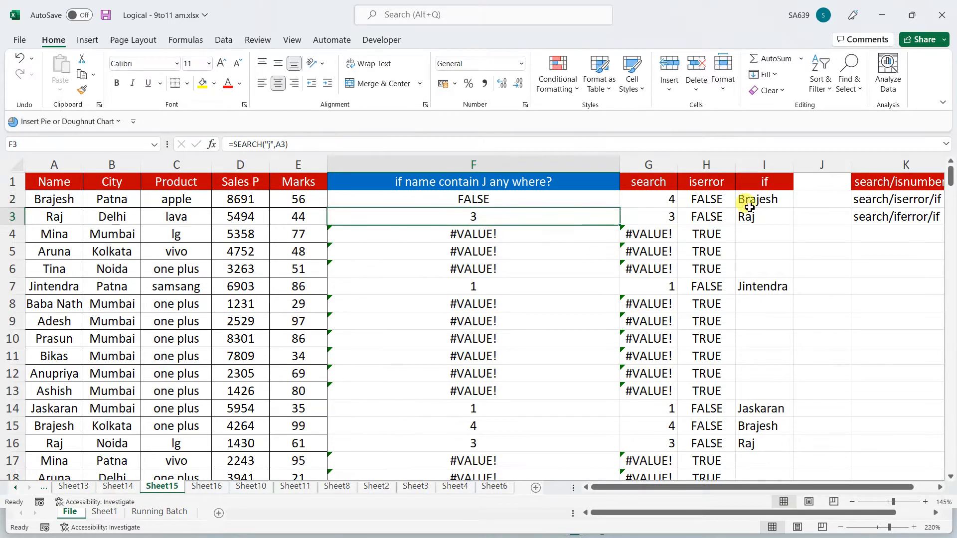
click(572, 203)
double_click(620, 209)
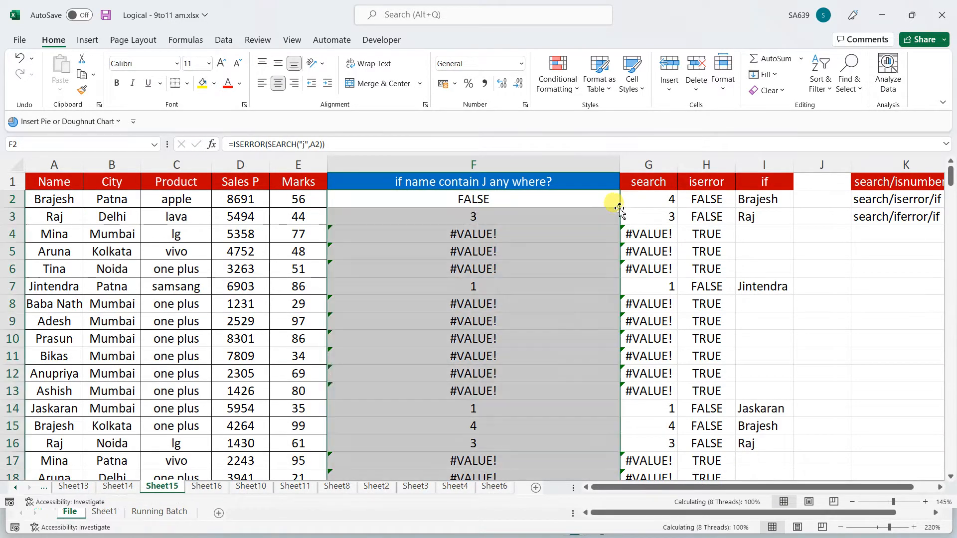
click(444, 199)
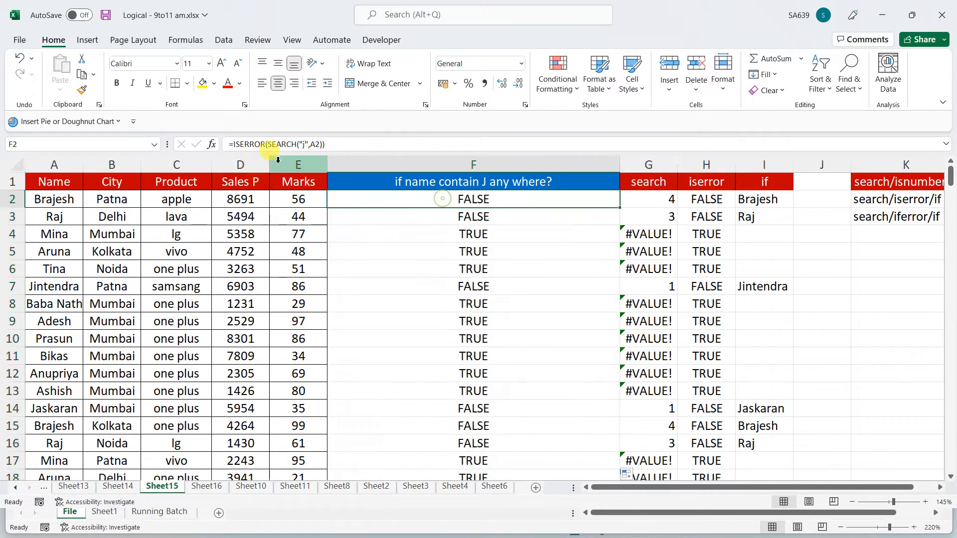
Change F2 to =IF(ISERROR(SEARCH("j",A2))=FALSE,A2,"") and fill it down column F
click(232, 144)
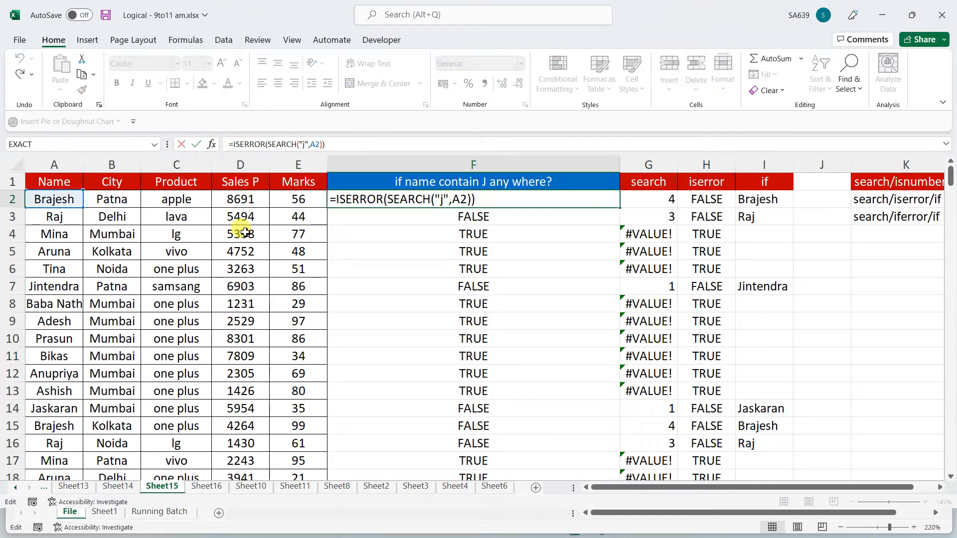
text(if()
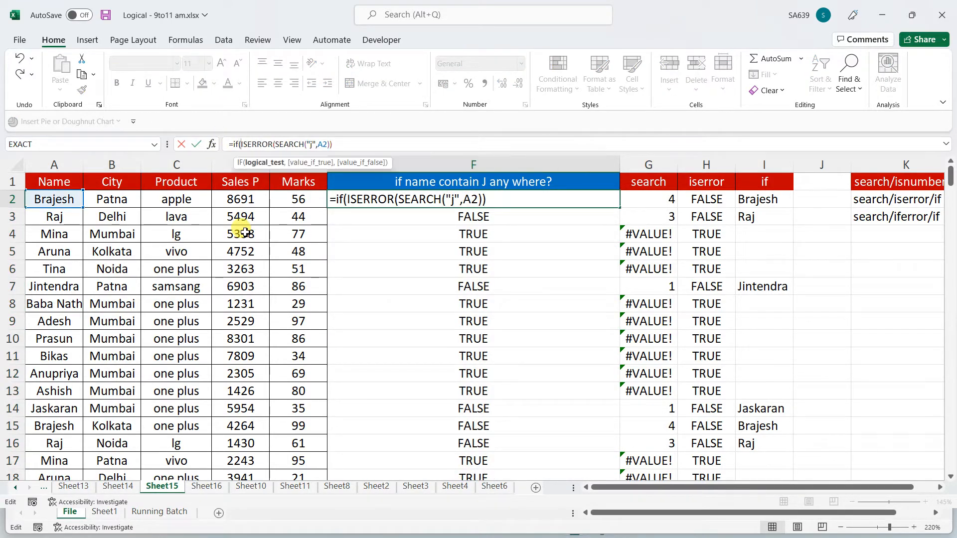
text(=false,)
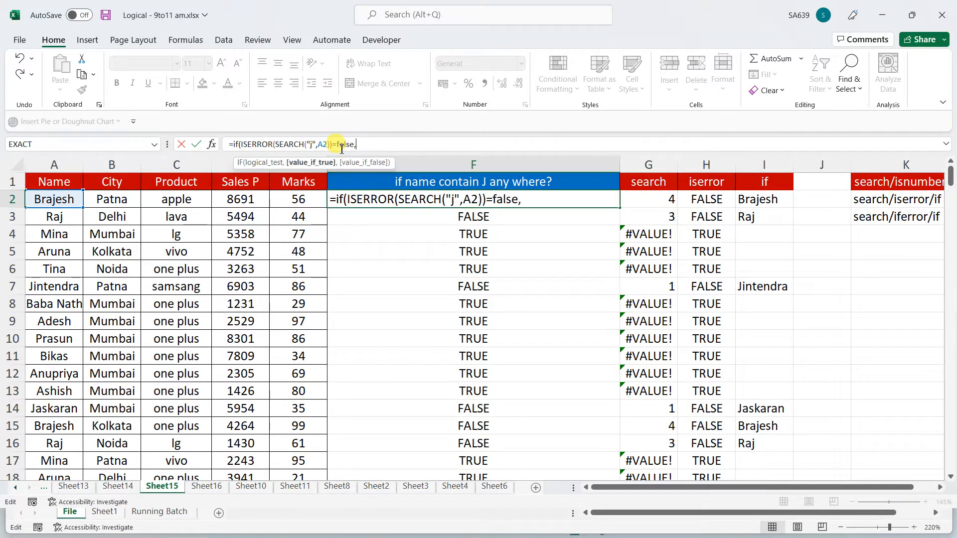
click(51, 198)
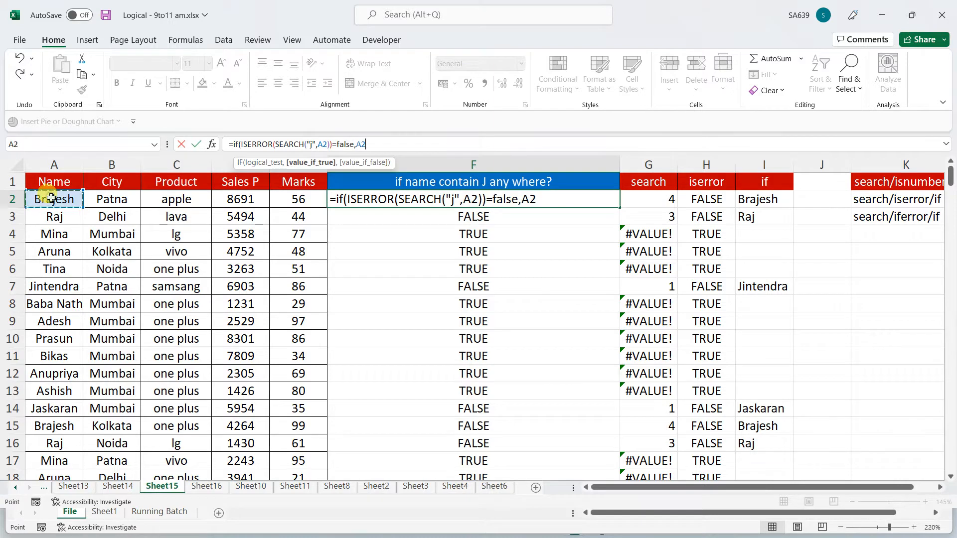
text(,"")
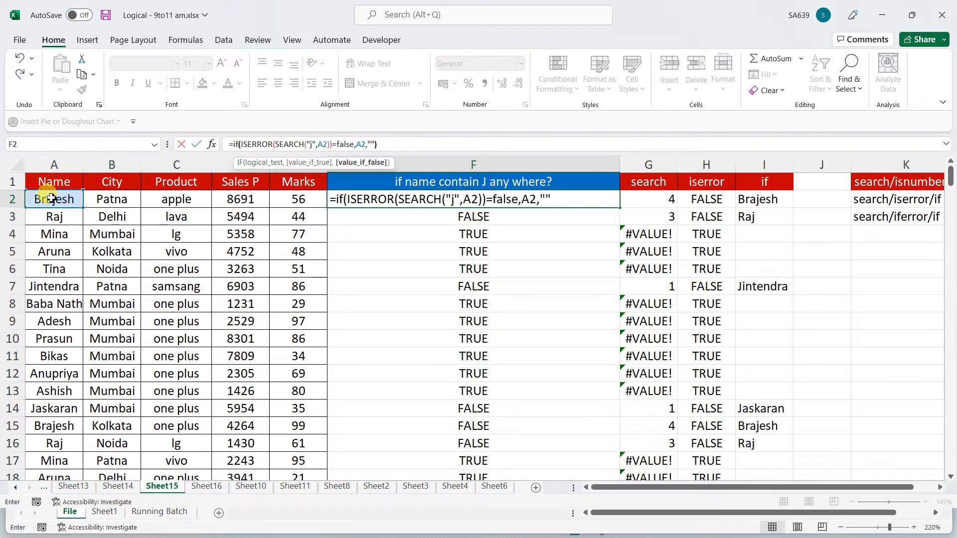
key(Return)
click(568, 204)
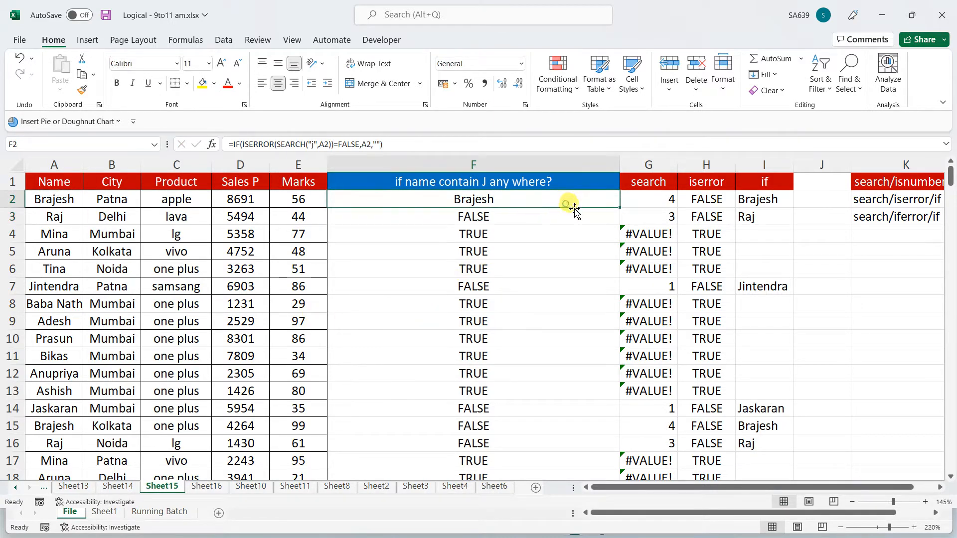
double_click(620, 208)
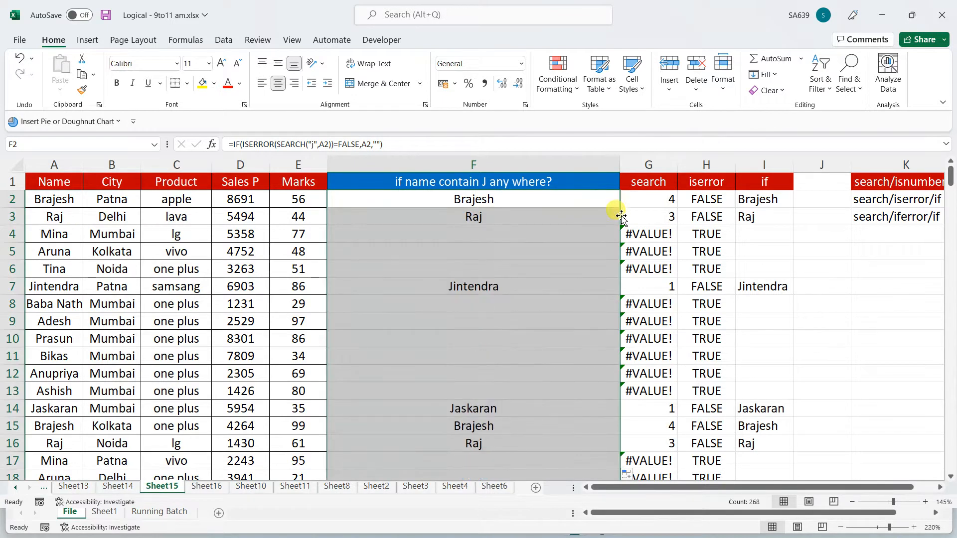
click(451, 200)
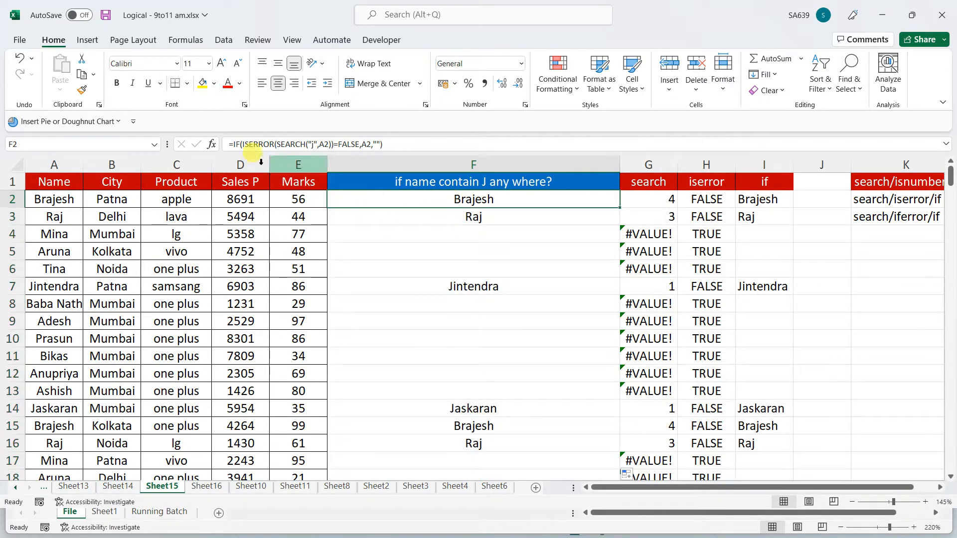
drag(229, 144, 425, 144)
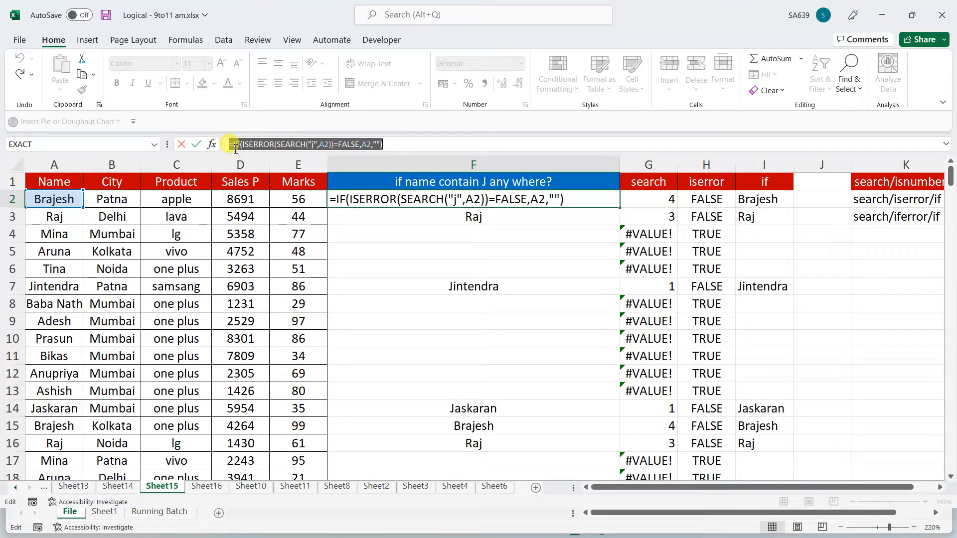
Leave F2 unchanged and move to the column K notes: search/isnumber/if, search/iserror/if, search/iferror/if
key(Escape)
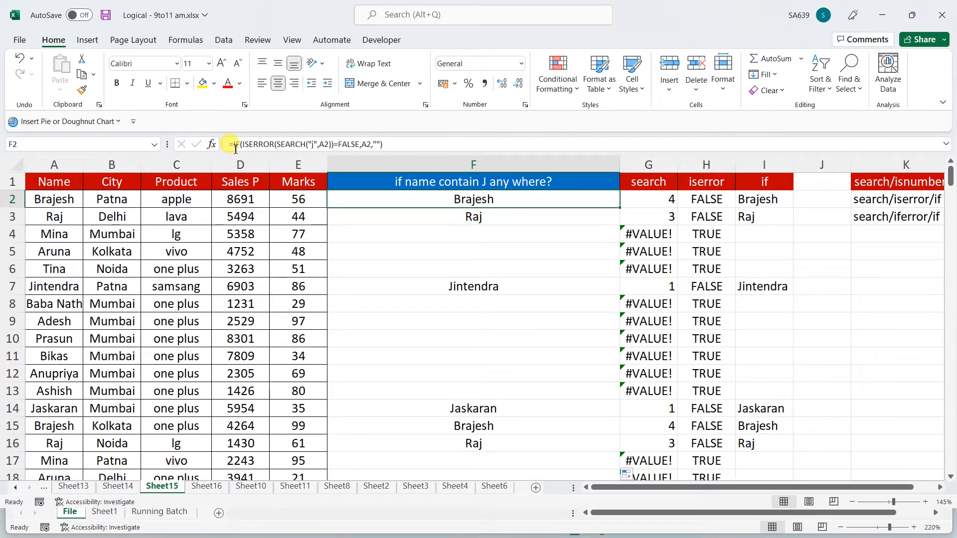
key(Up)
key(Right)
key(Right)
key(Right)
key(Right)
key(Right)
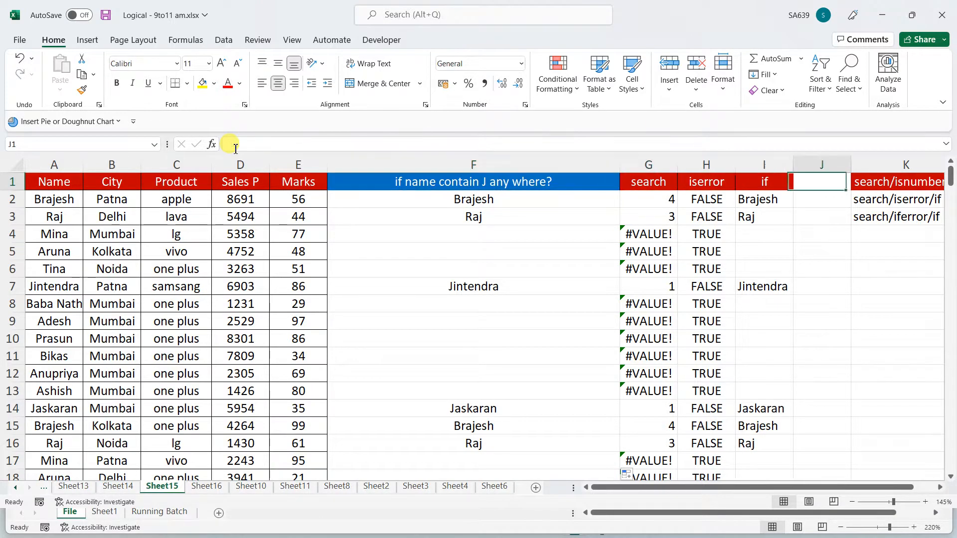
key(Left)
key(Right)
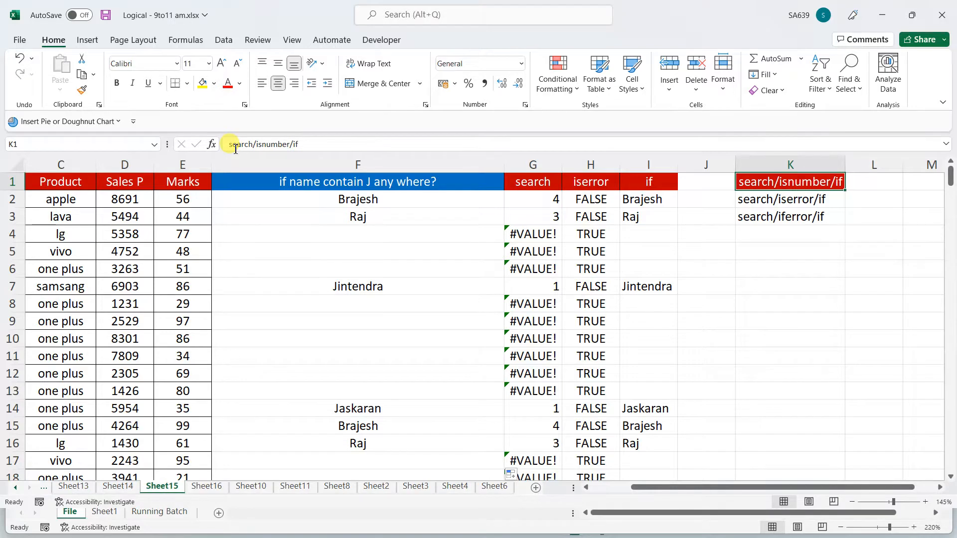
Type the header isnumber in cell M1
key(Right)
key(Right)
key(Right)
key(Left)
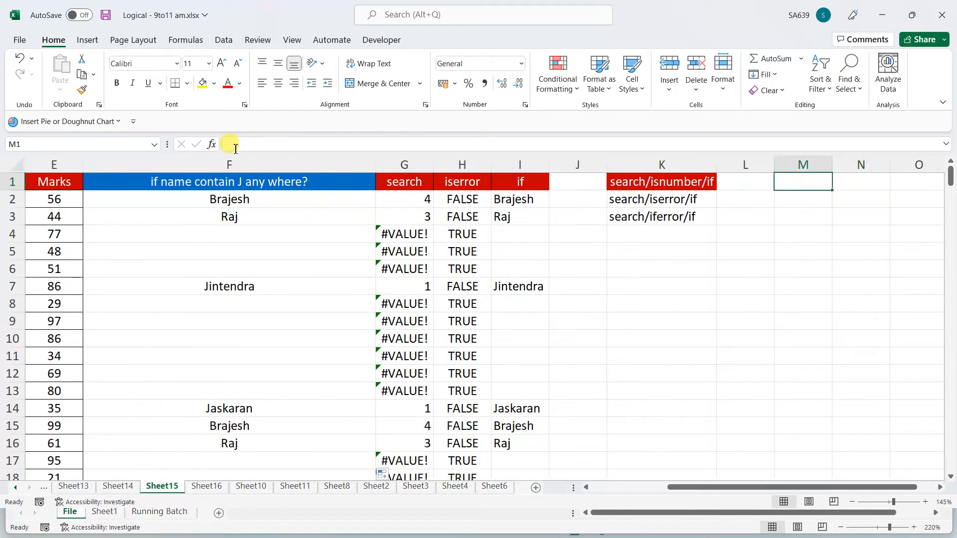
key(Left)
key(Left)
key(Left)
key(Left)
key(Left)
key(Left)
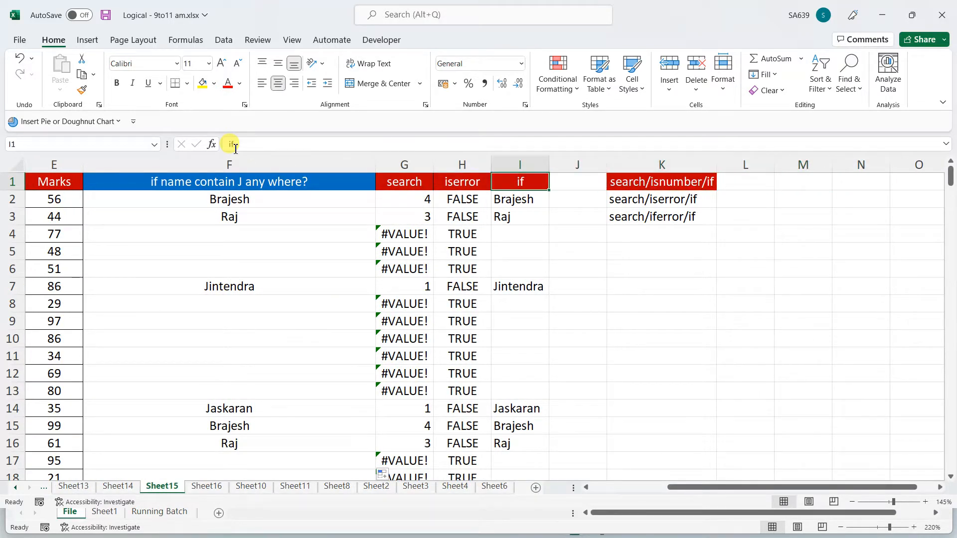
key(Right)
key(Right)
key(Right)
key(Right)
key(Right)
key(Right)
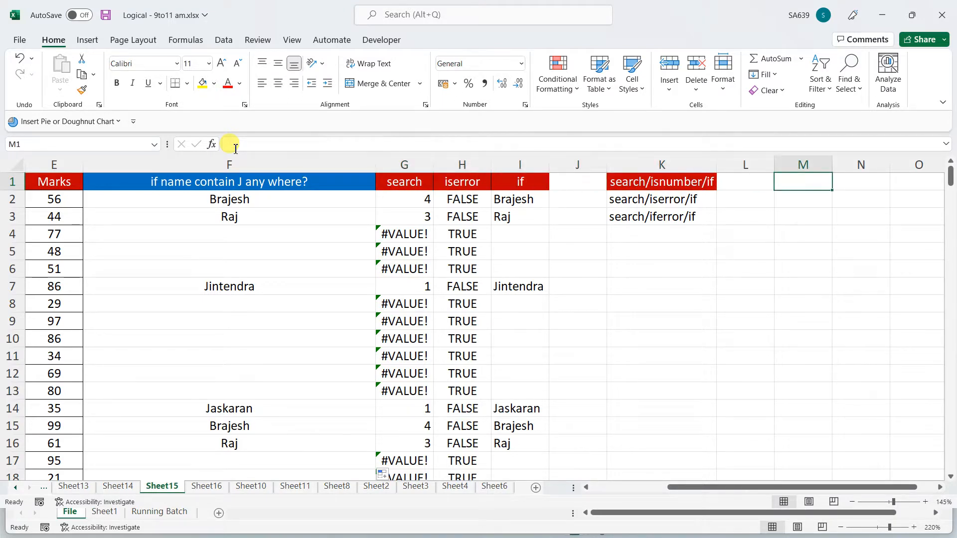
text(isnumber)
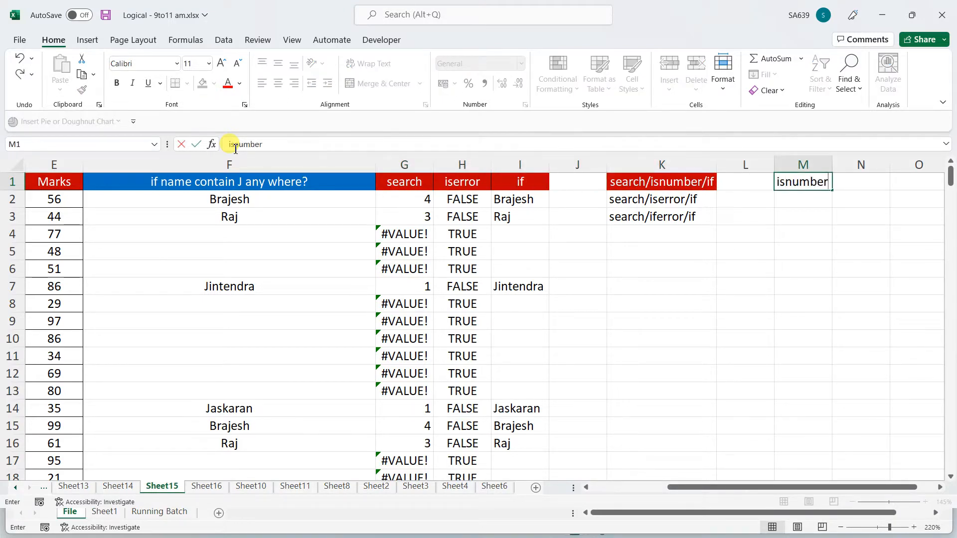
key(Return)
Enter =ISNUMBER(G2) in M2 and fill it down to M16
text(=isnum)
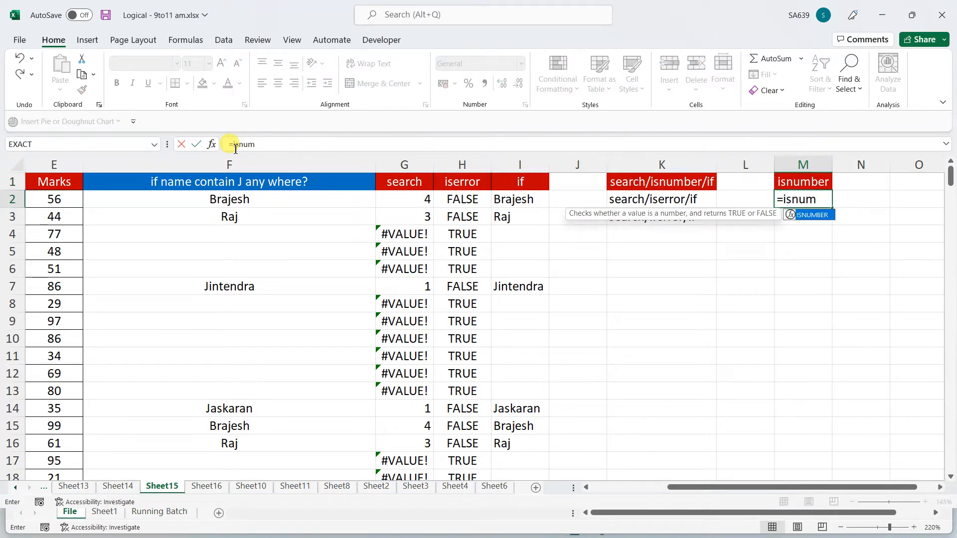
key(Tab)
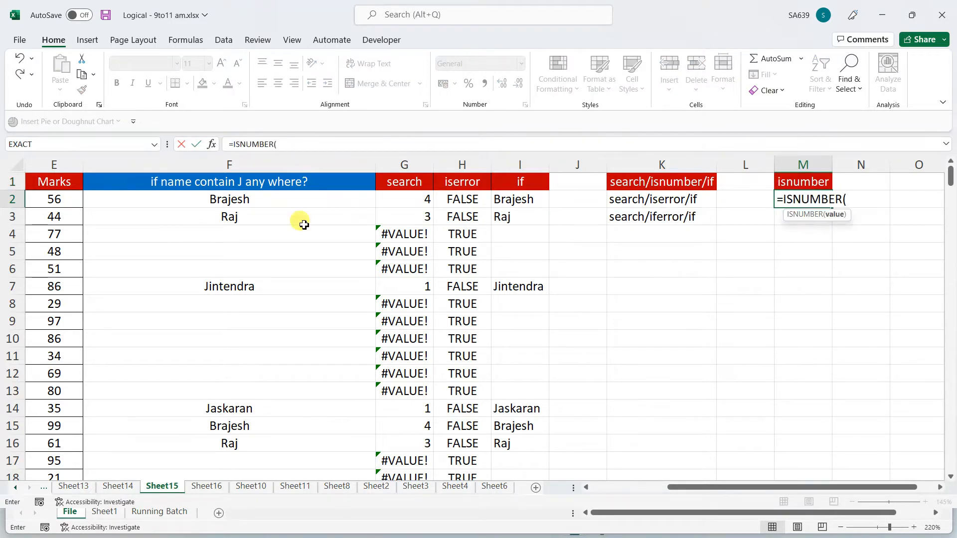
click(410, 202)
text())
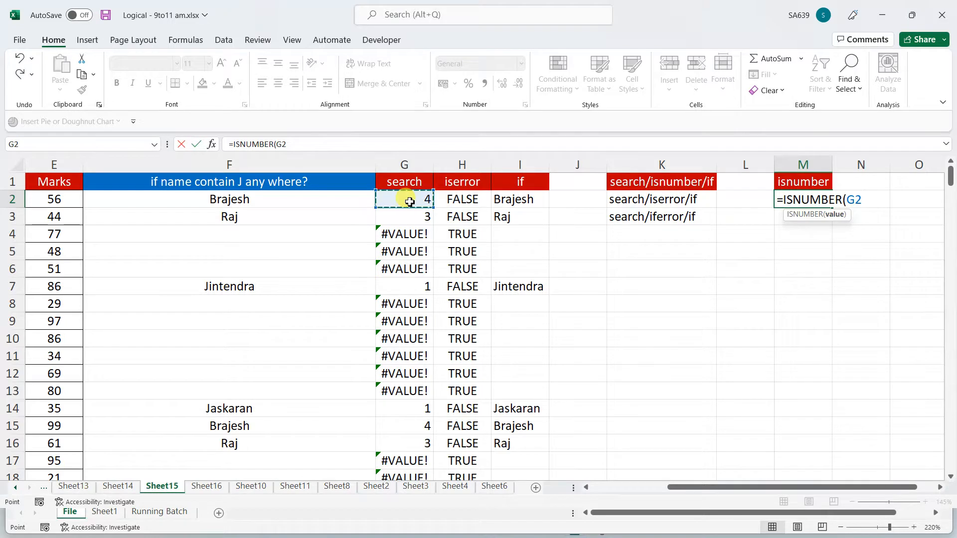
key(Return)
click(821, 199)
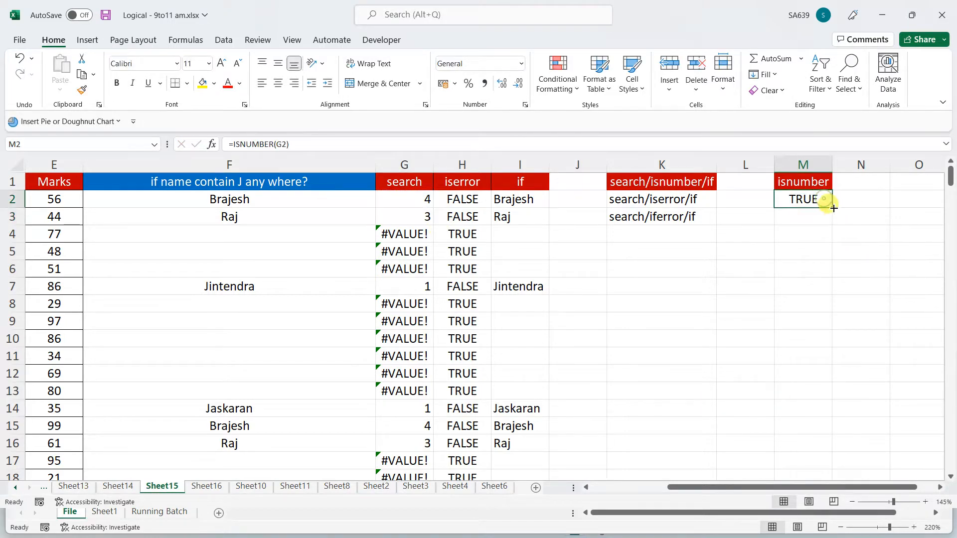
drag(832, 208, 803, 446)
click(803, 236)
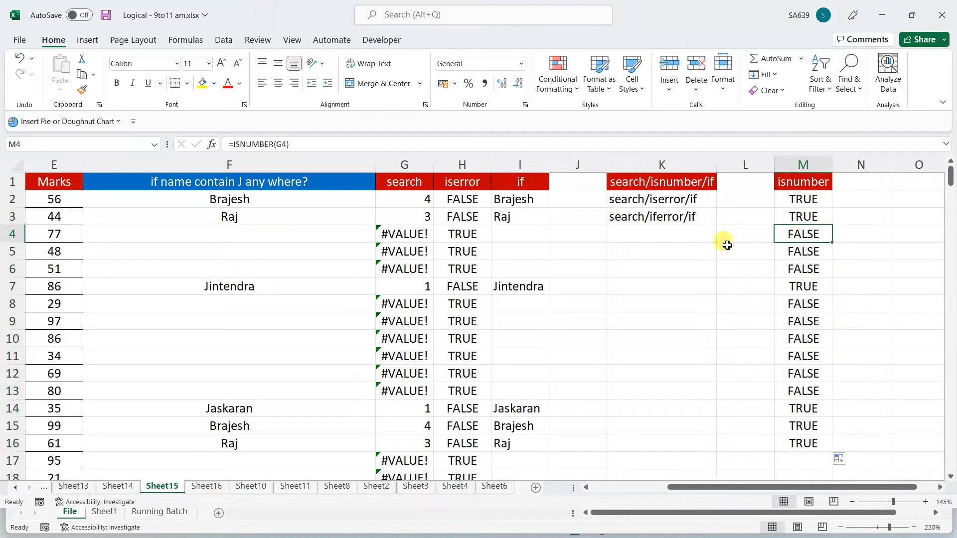
Compare the ISNUMBER formula in M2 with the SEARCH formula in G2
click(853, 195)
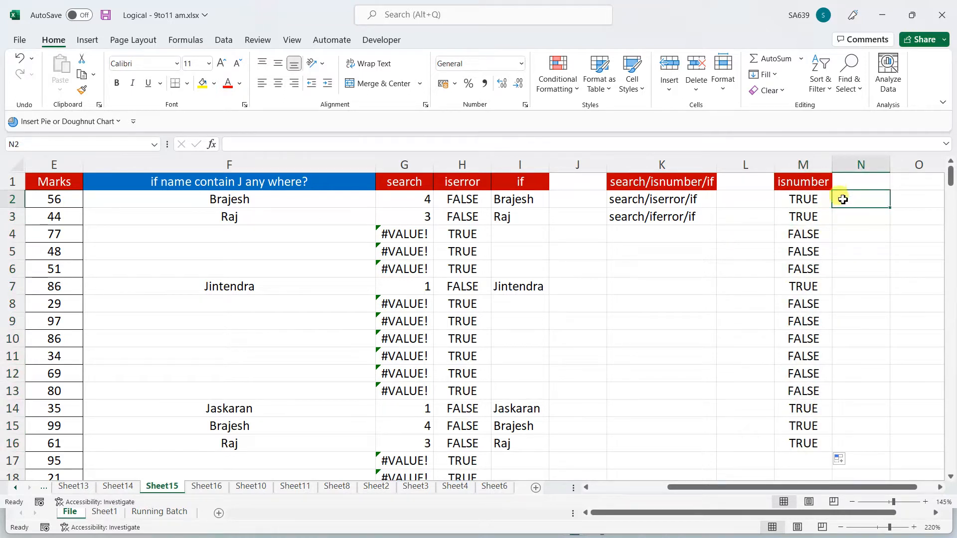
click(817, 186)
click(816, 199)
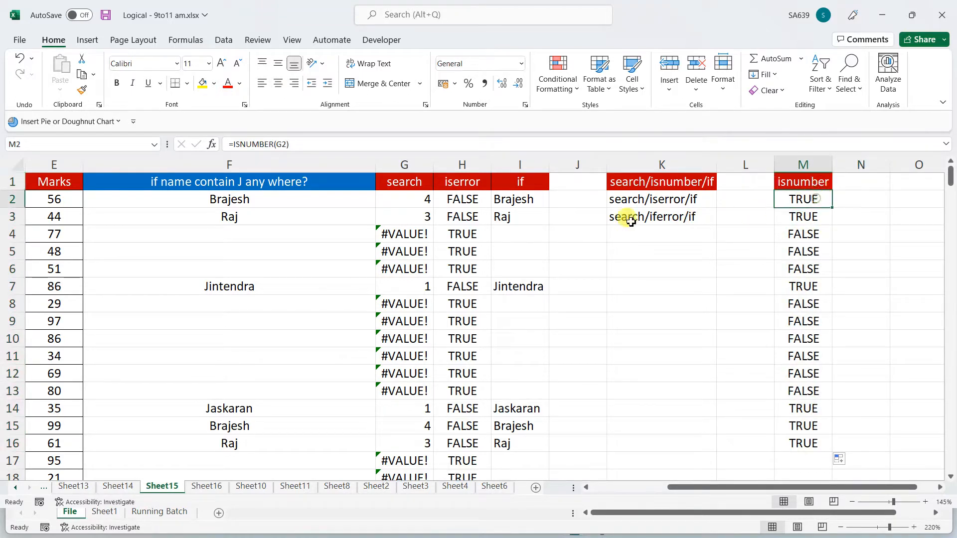
click(424, 198)
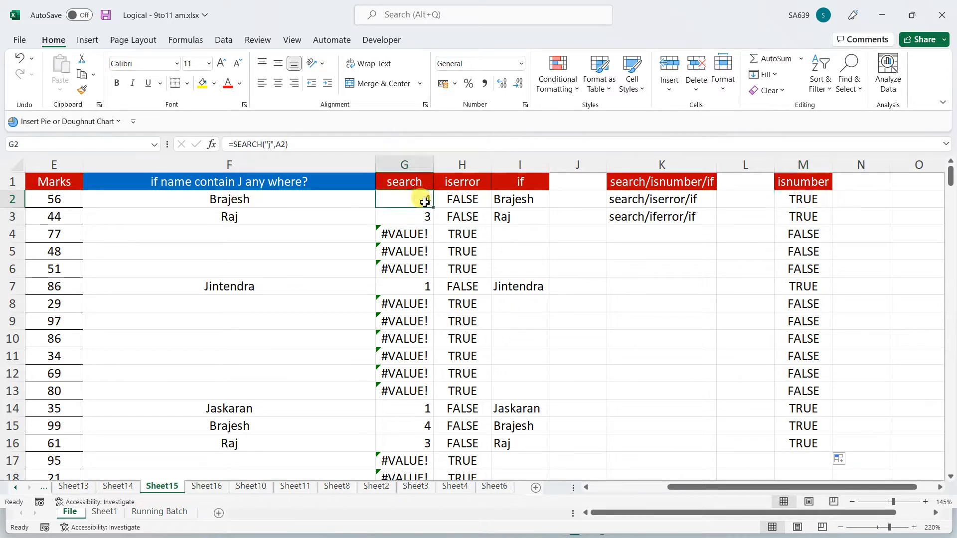
click(803, 201)
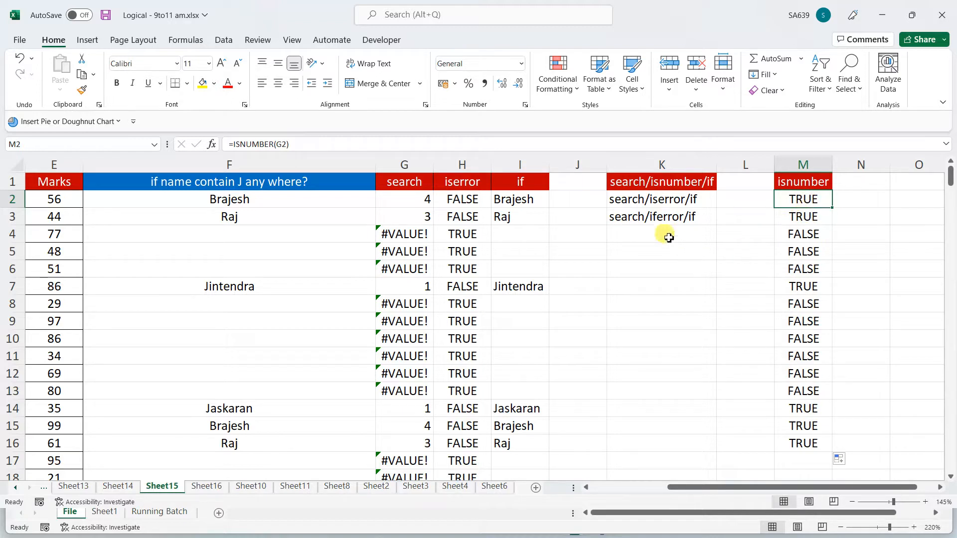
click(653, 200)
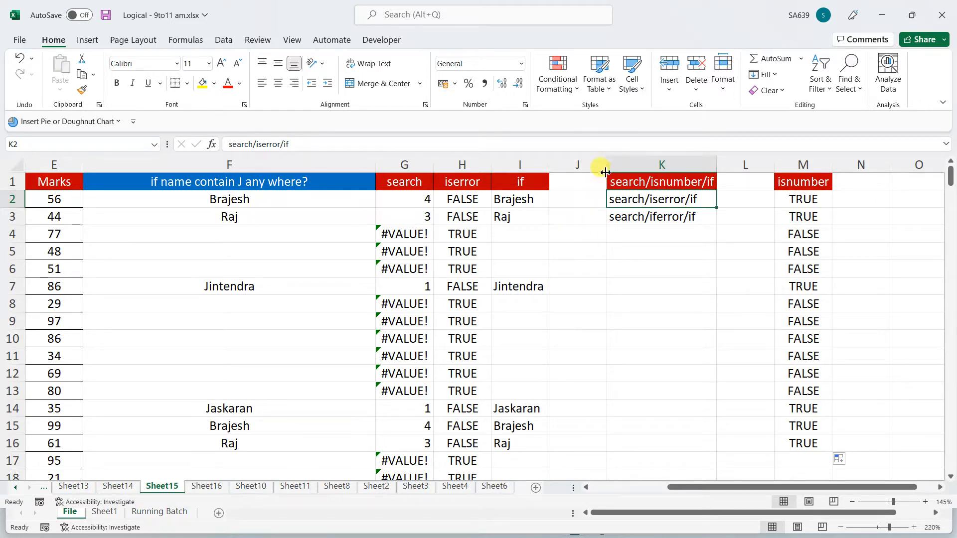
Widen column J and add a yellow-filled iferror header in J1
drag(607, 170, 643, 167)
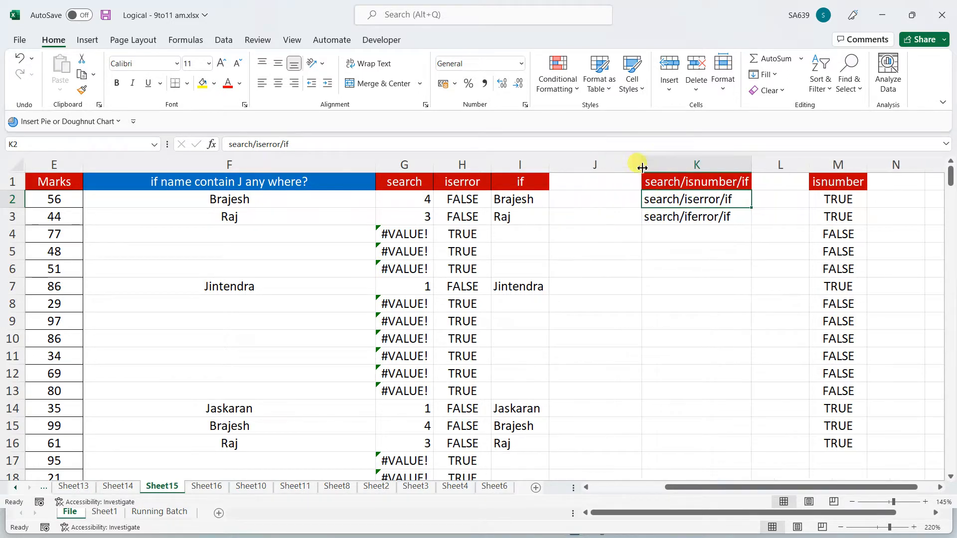
click(606, 184)
text(i)
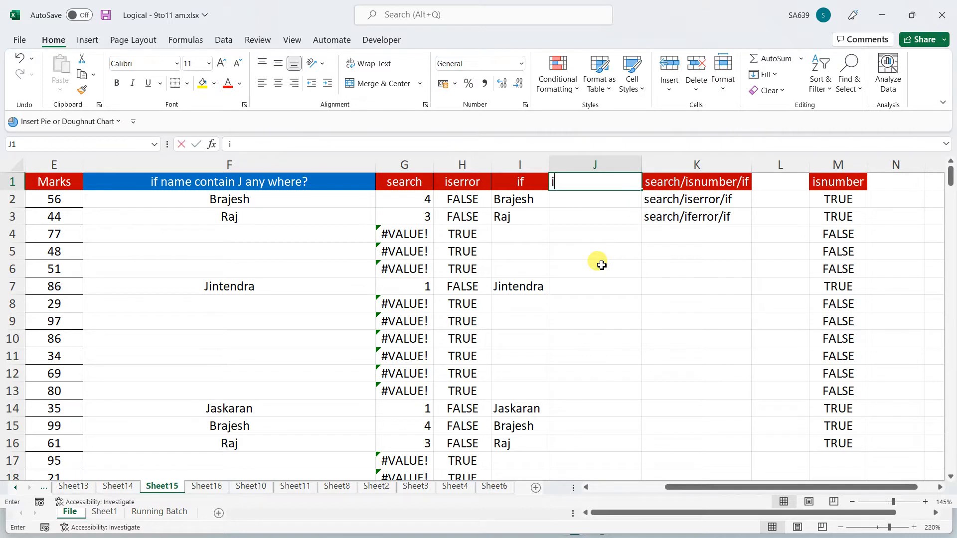
text(ferror)
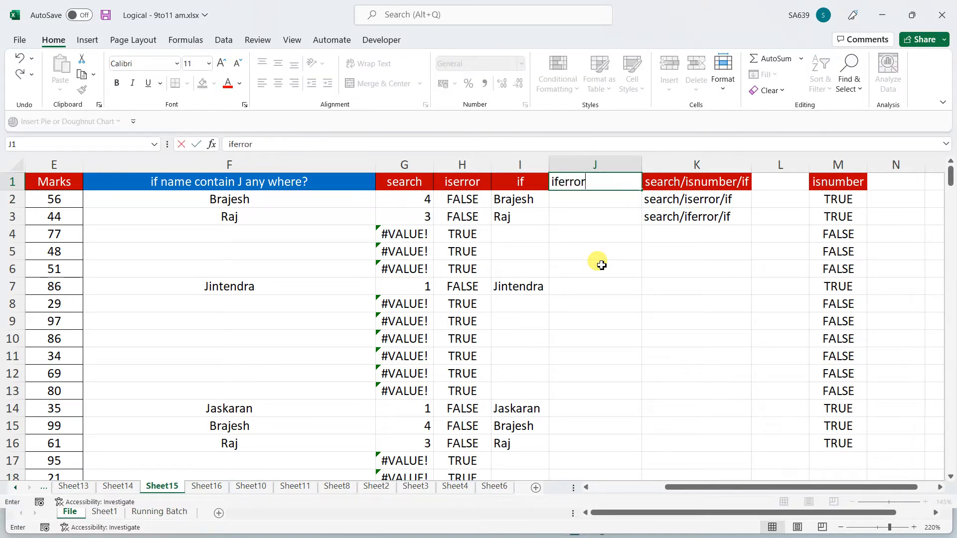
click(602, 265)
click(596, 199)
click(594, 185)
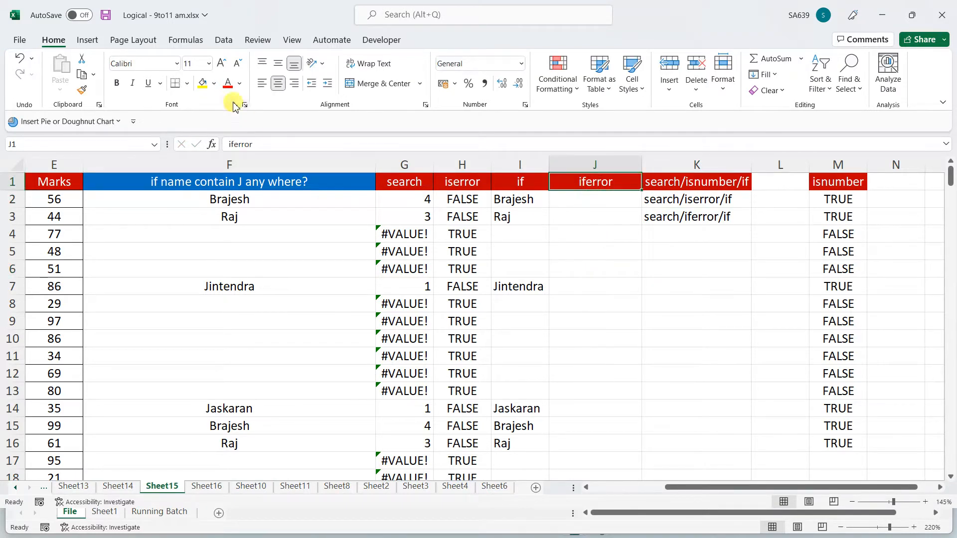
click(202, 83)
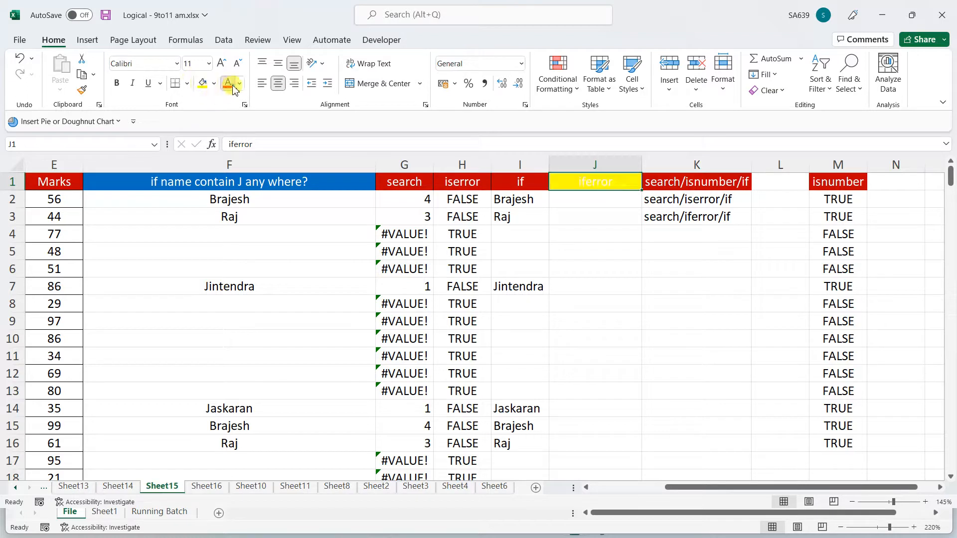
Enter =IFERROR(G2,"") in J2 and fill it down column J
click(589, 201)
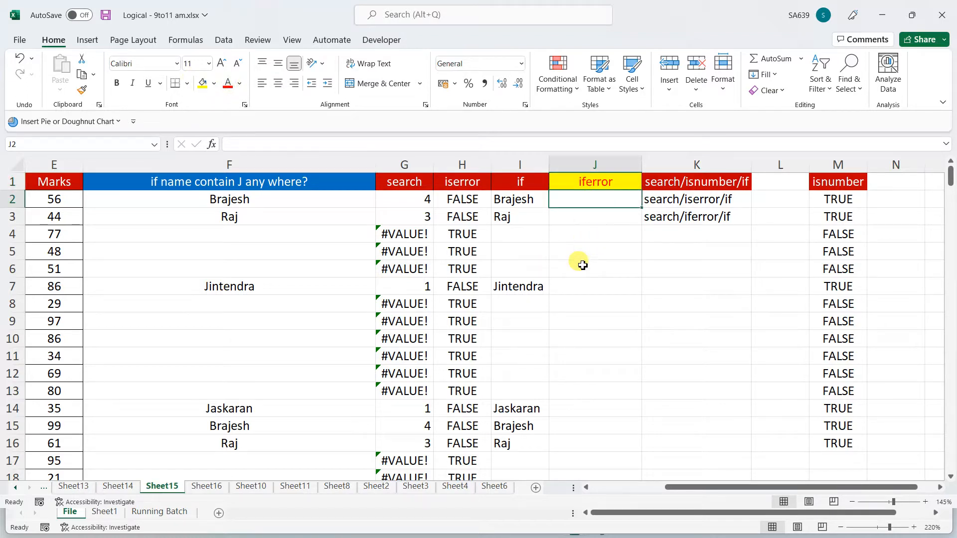
text(=if)
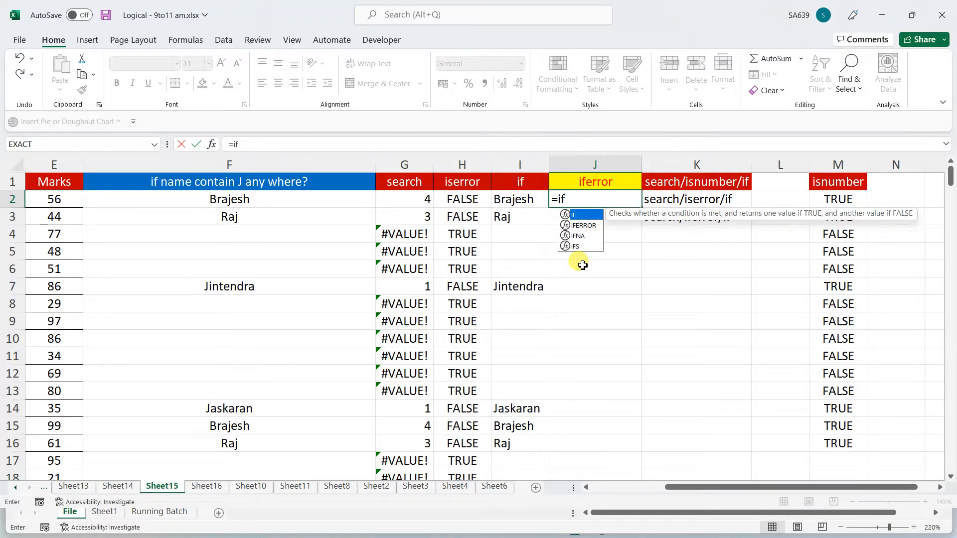
key(Down)
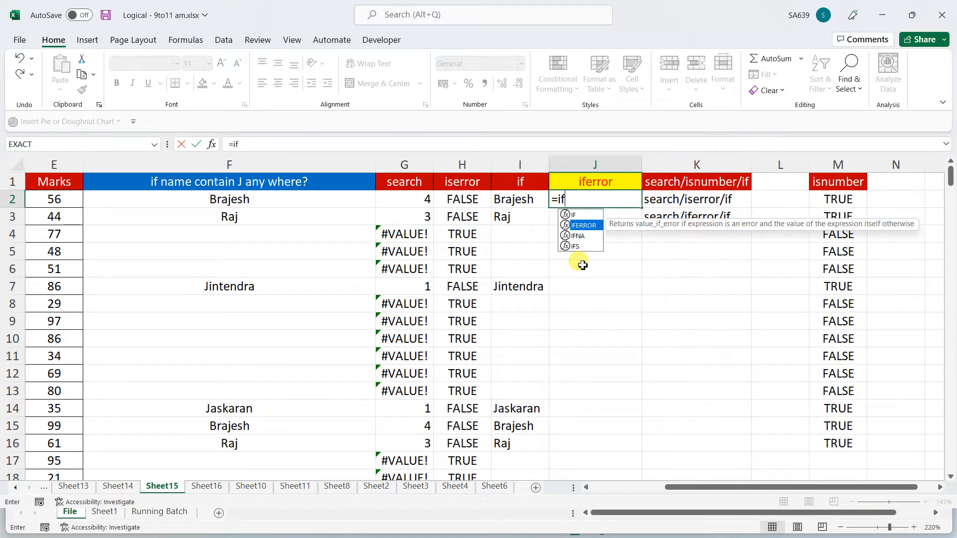
key(Tab)
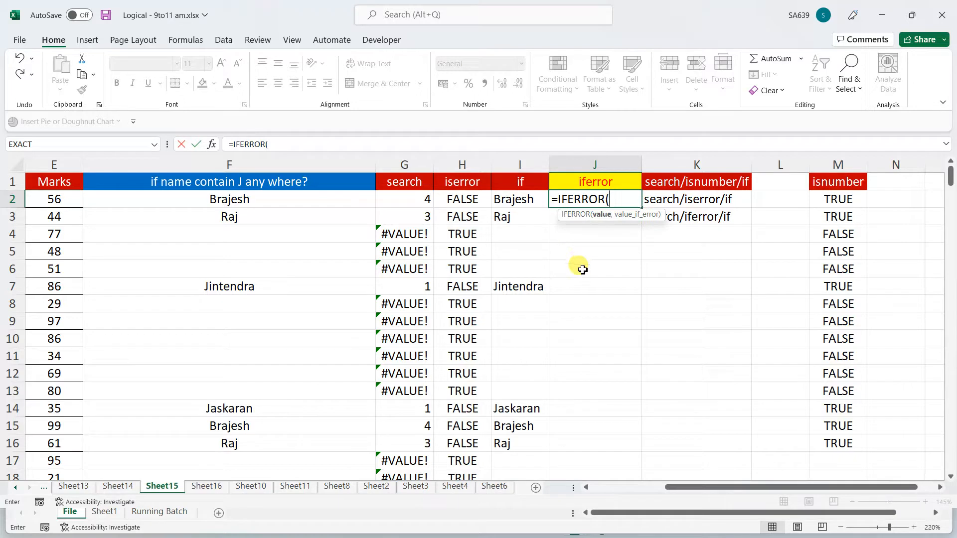
click(419, 202)
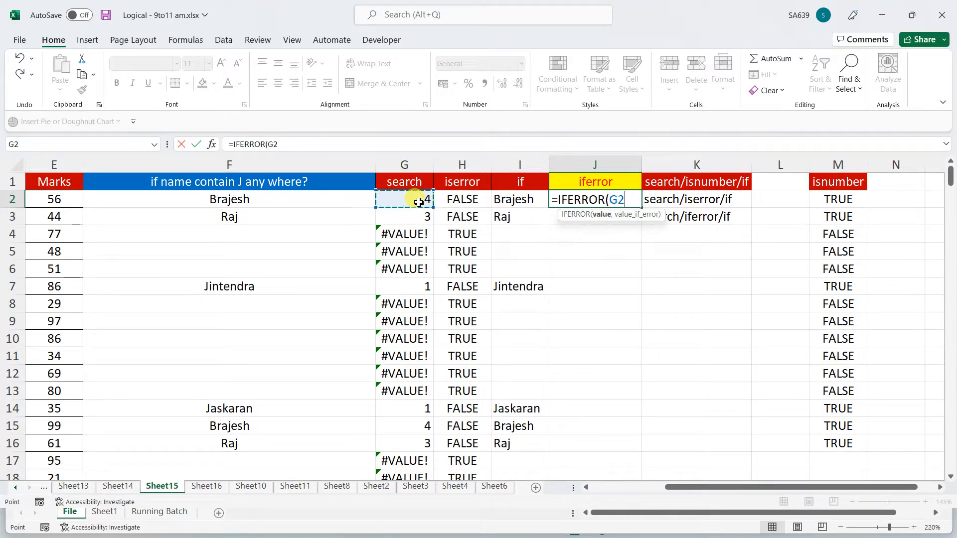
text(,)
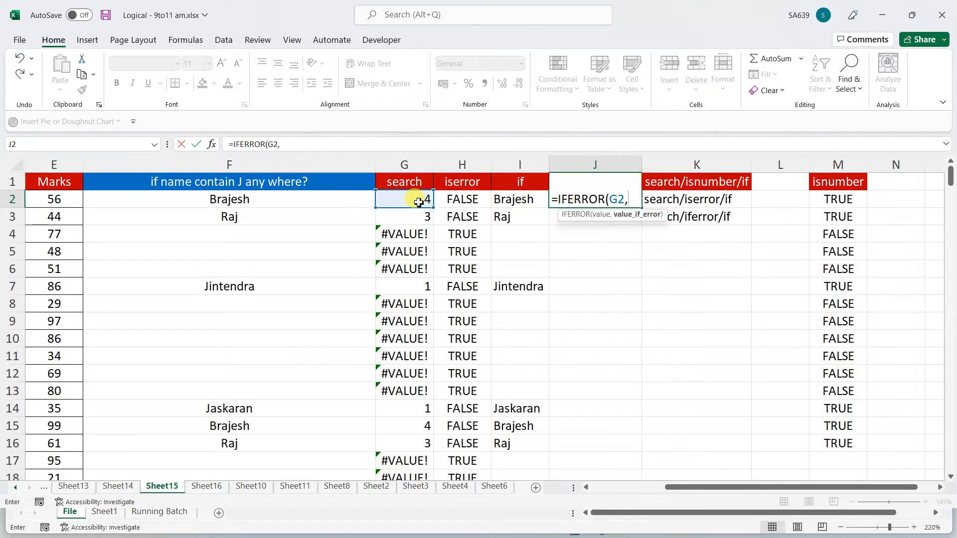
text(""))
key(Return)
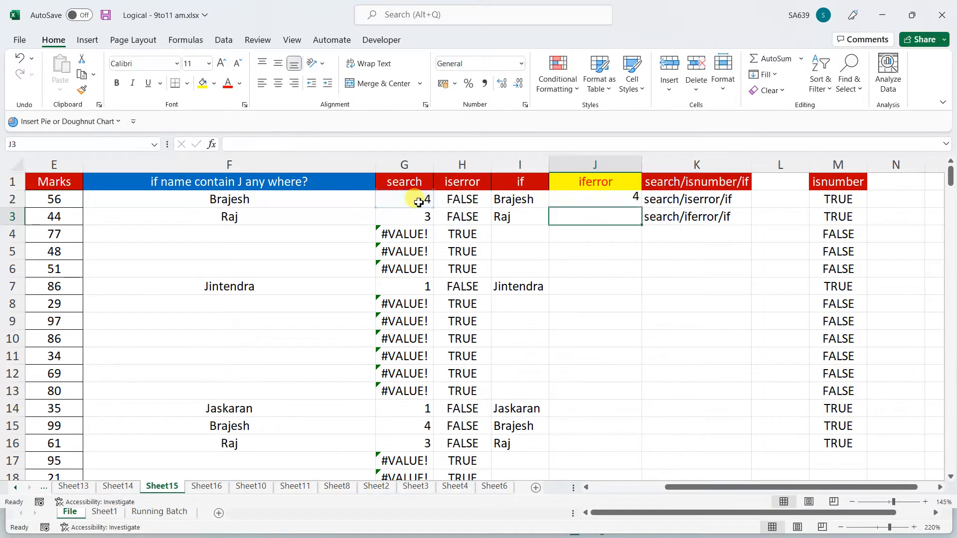
click(624, 199)
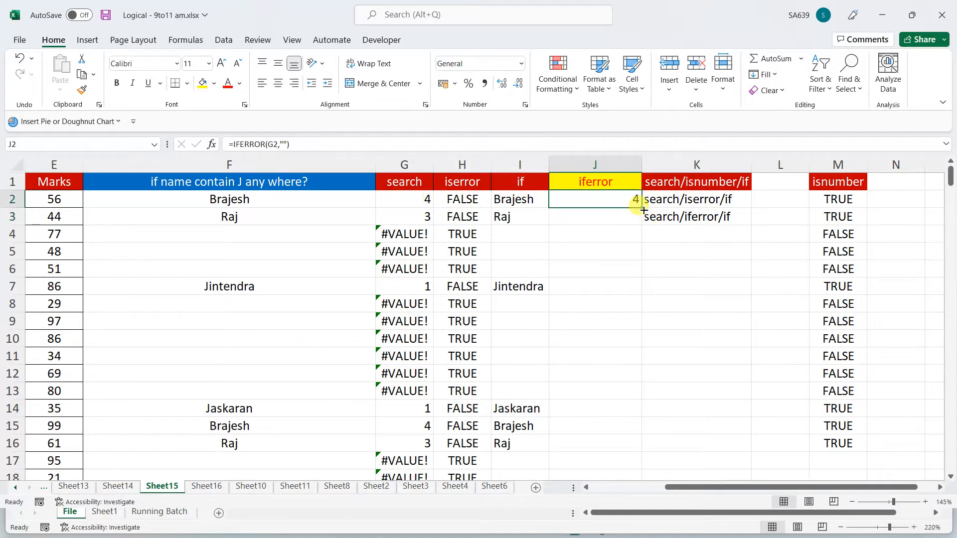
double_click(641, 209)
click(614, 294)
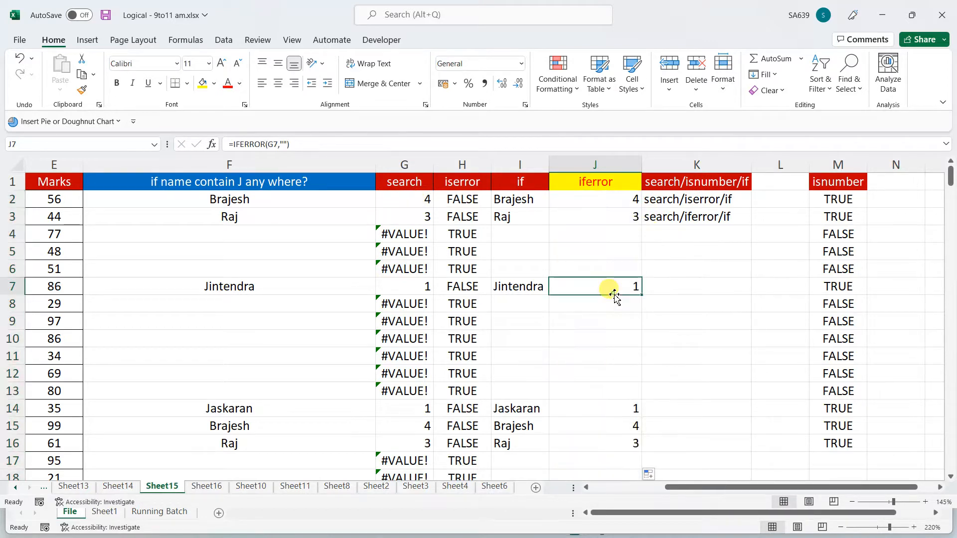
click(604, 202)
Wrap J2's IFERROR(G2,"") formula in an IF that tests whether it is >=1
key(F2)
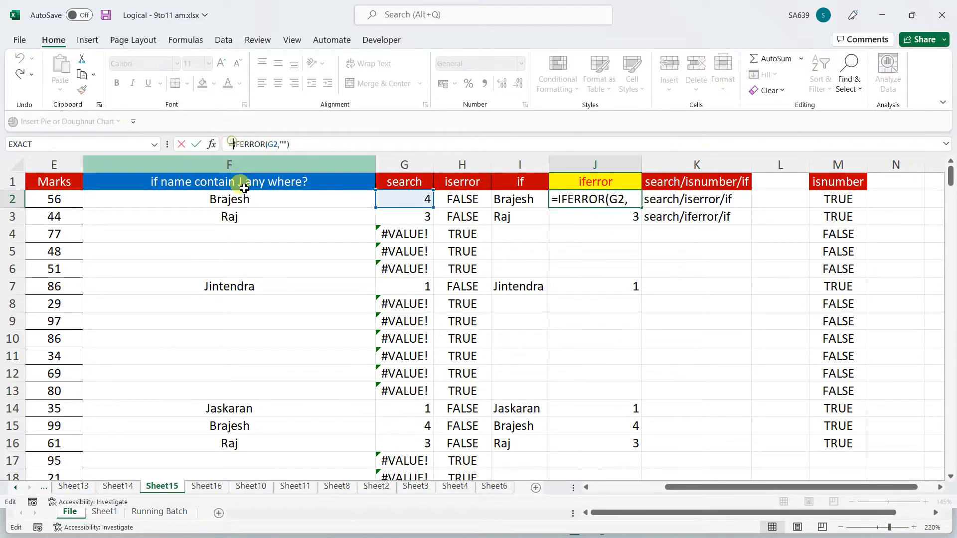
text(if)
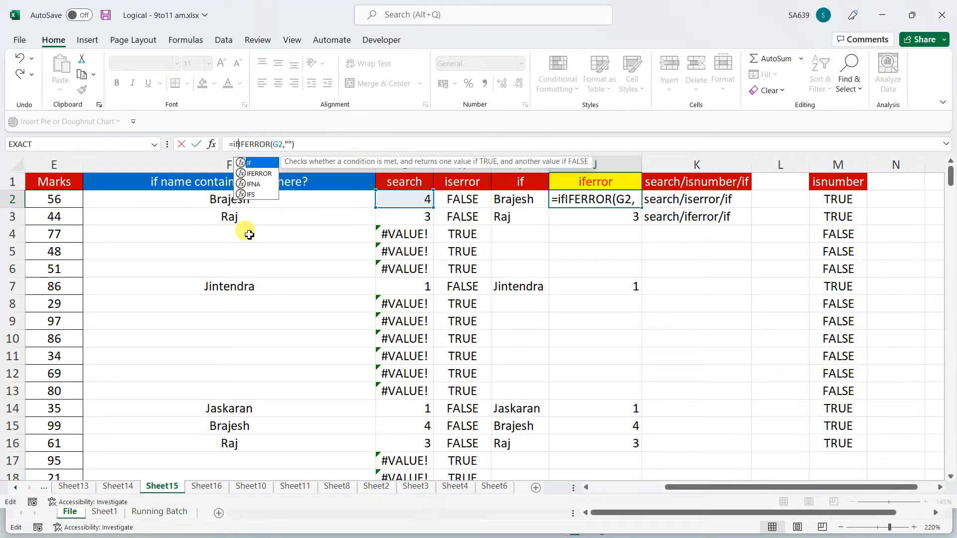
text(()
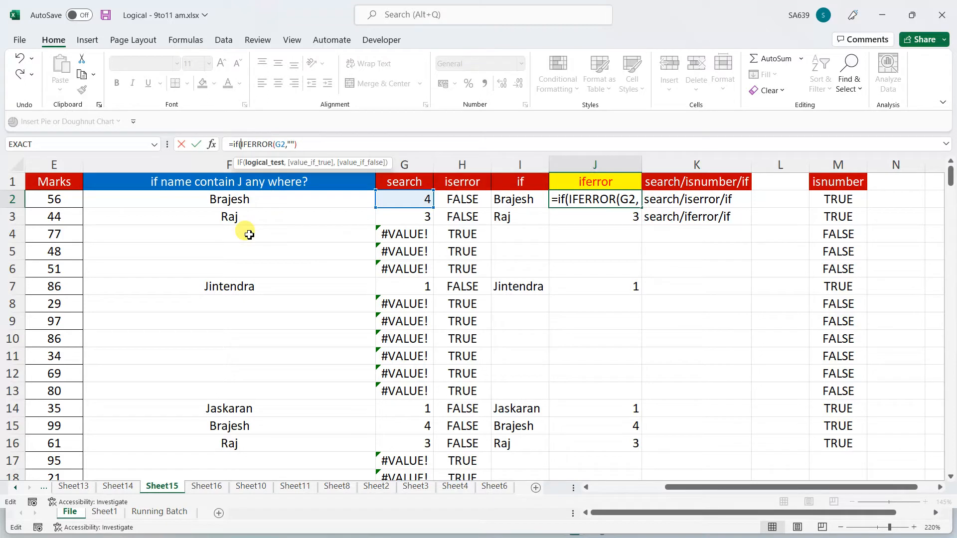
click(302, 145)
text(>)
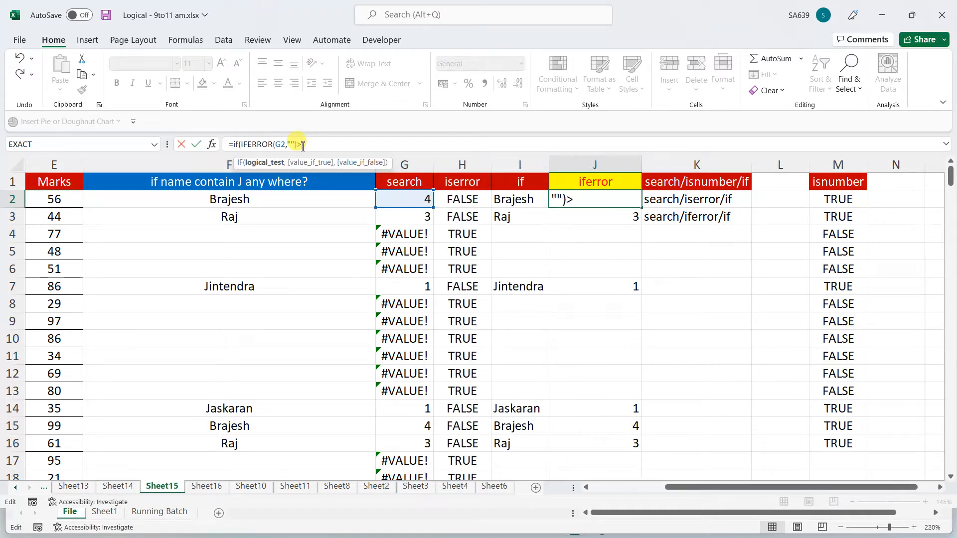
text(=0)
key(BackSpace)
text(1,)
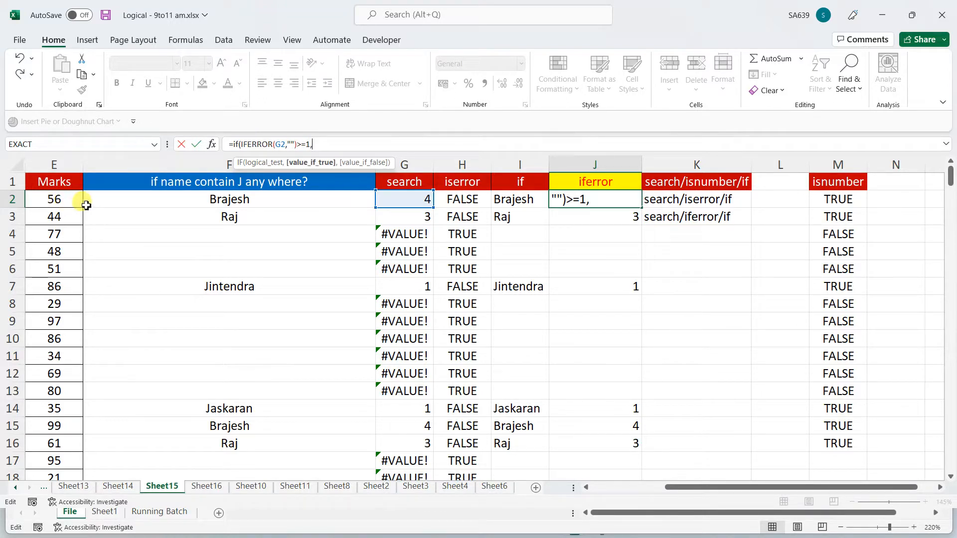
key(Left)
key(Left)
key(Left)
key(Left)
key(Left)
key(Left)
key(Left)
key(Left)
key(Left)
key(Left)
key(Left)
key(Left)
key(Left)
key(Left)
key(Left)
key(Left)
key(Left)
key(Left)
key(Left)
key(Left)
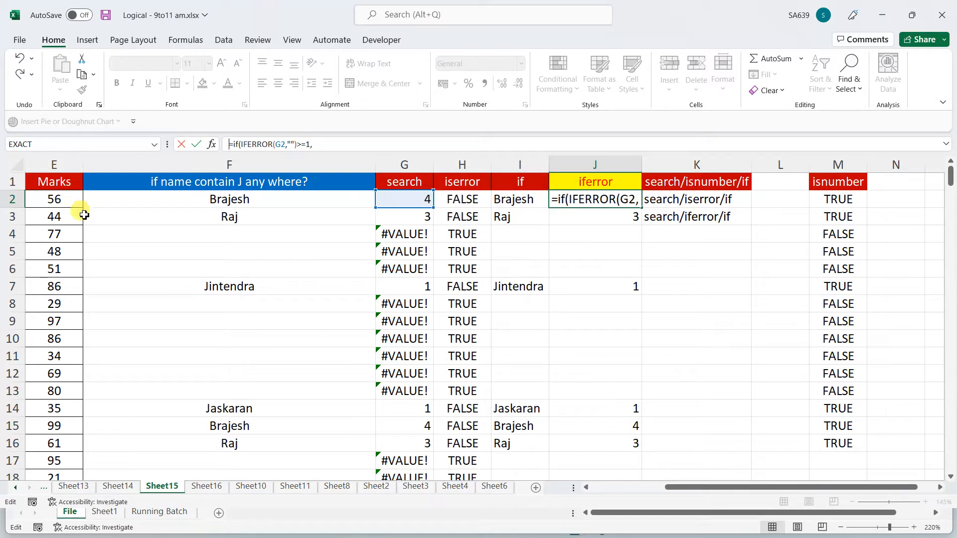
text(=)
click(66, 207)
key(Left)
key(Left)
key(Left)
key(Left)
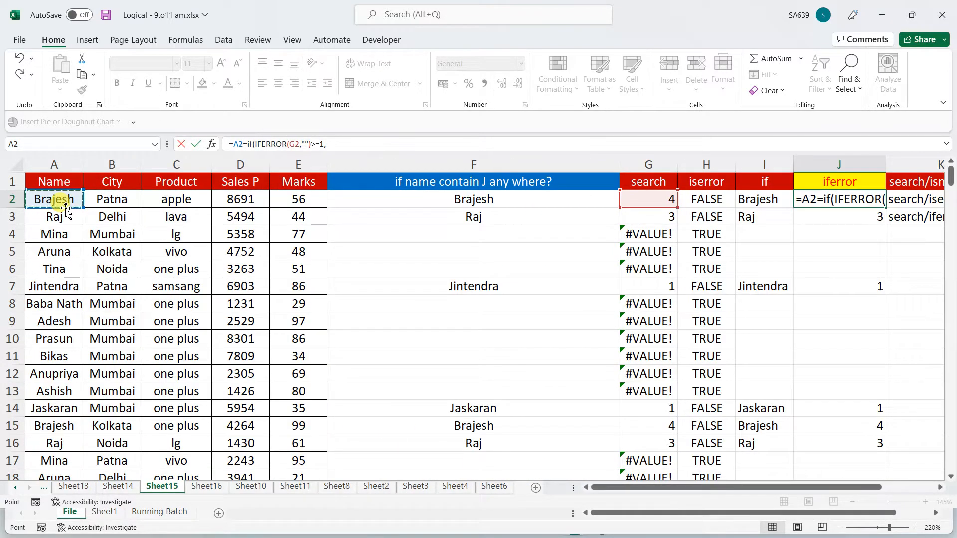
key(BackSpace)
key(BackSpace)
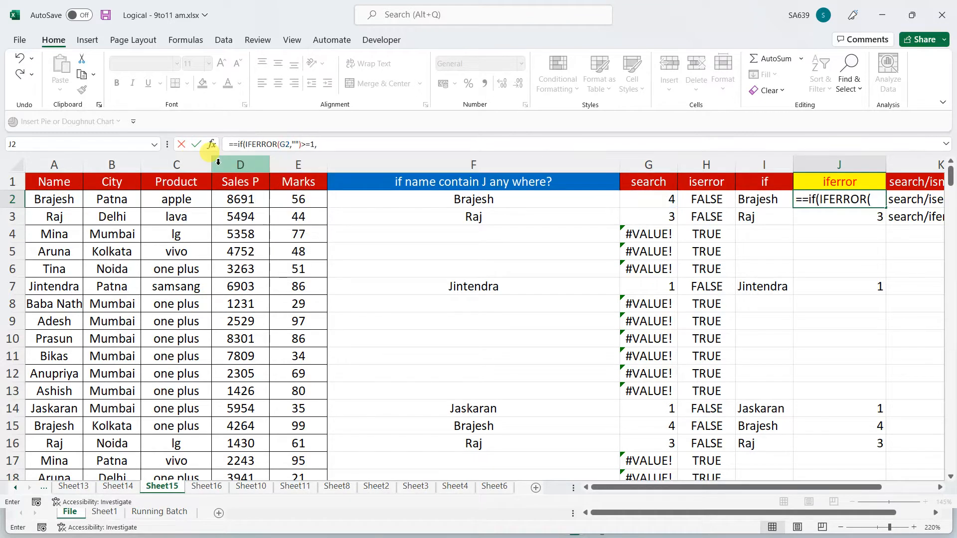
key(BackSpace)
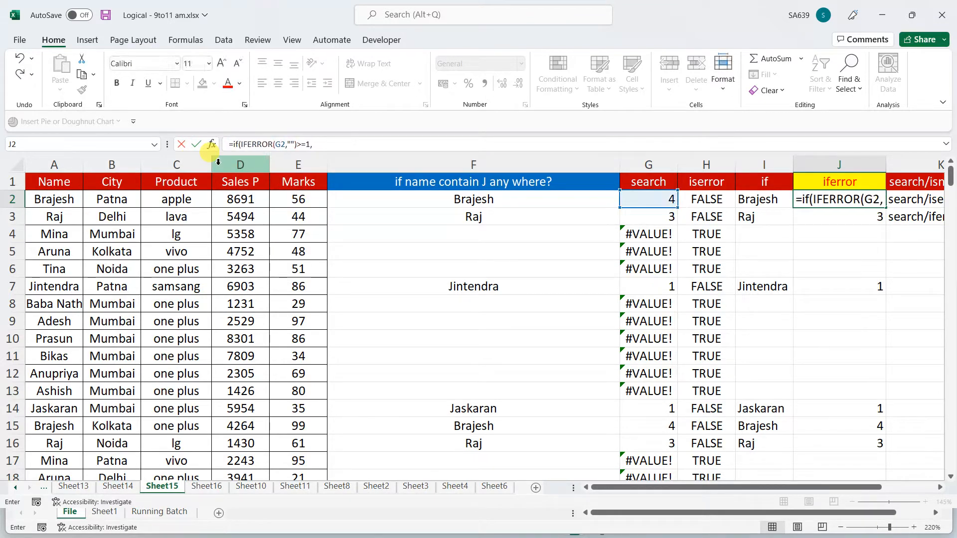
Complete J2 as =IF(IFERROR(G2,"")>=1,A2,""), declining the correction and dismissing the parenthesis warning
click(318, 144)
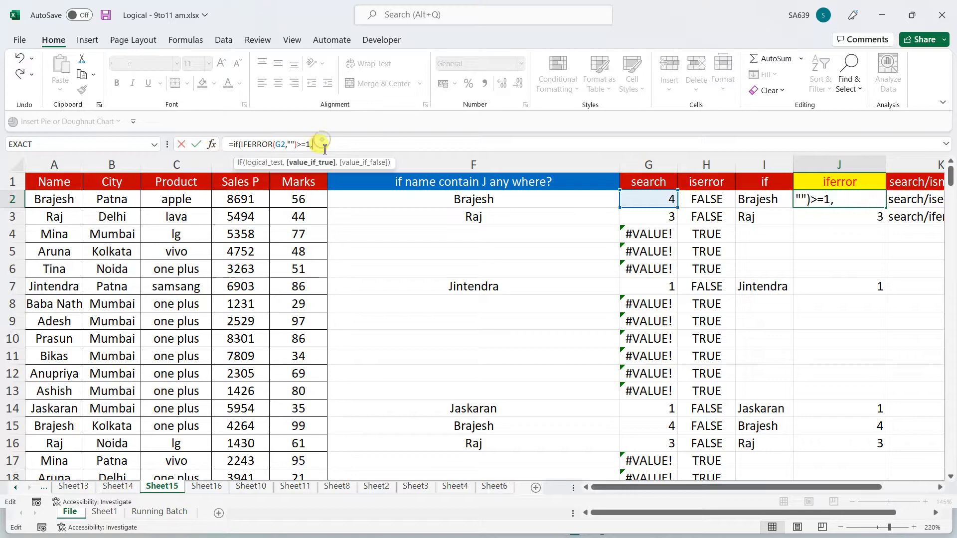
click(77, 200)
text(,)
key(Return)
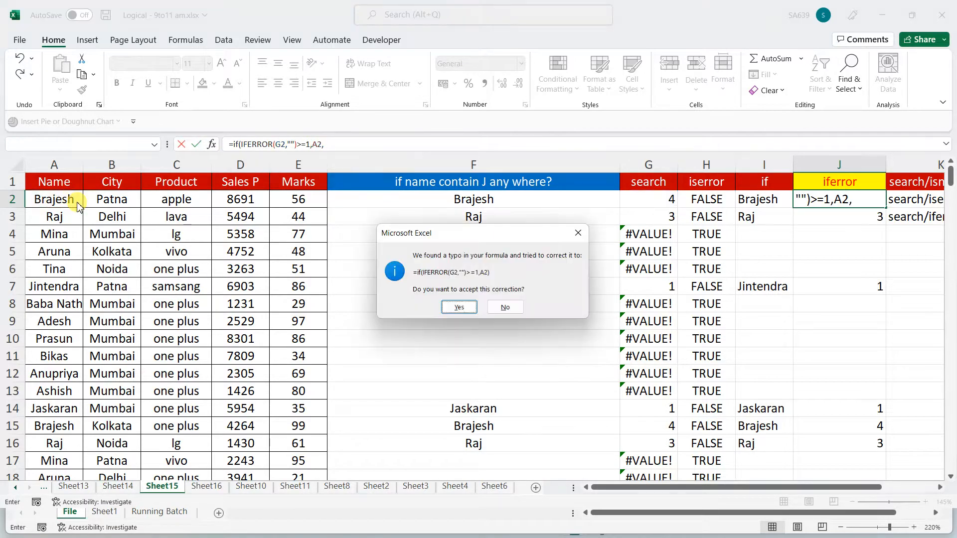
click(503, 307)
click(482, 295)
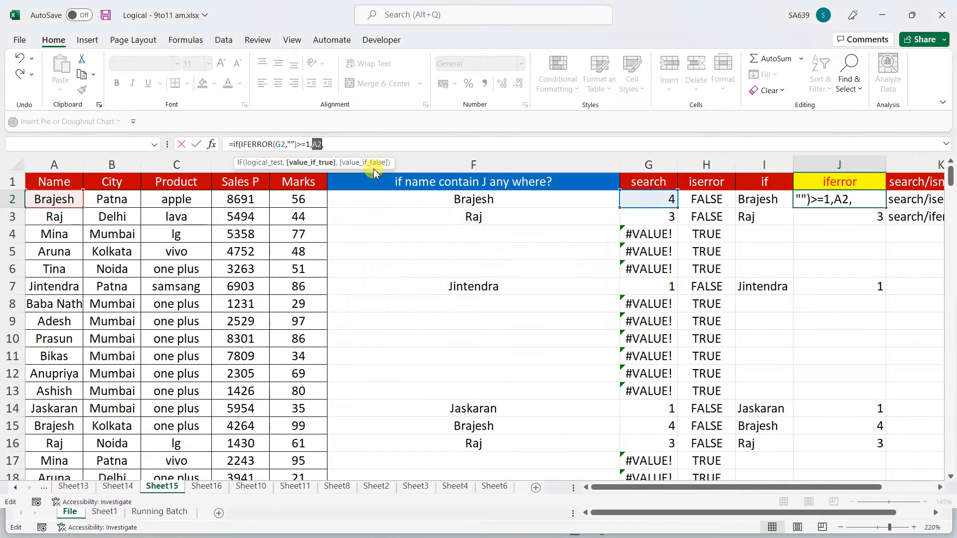
click(350, 145)
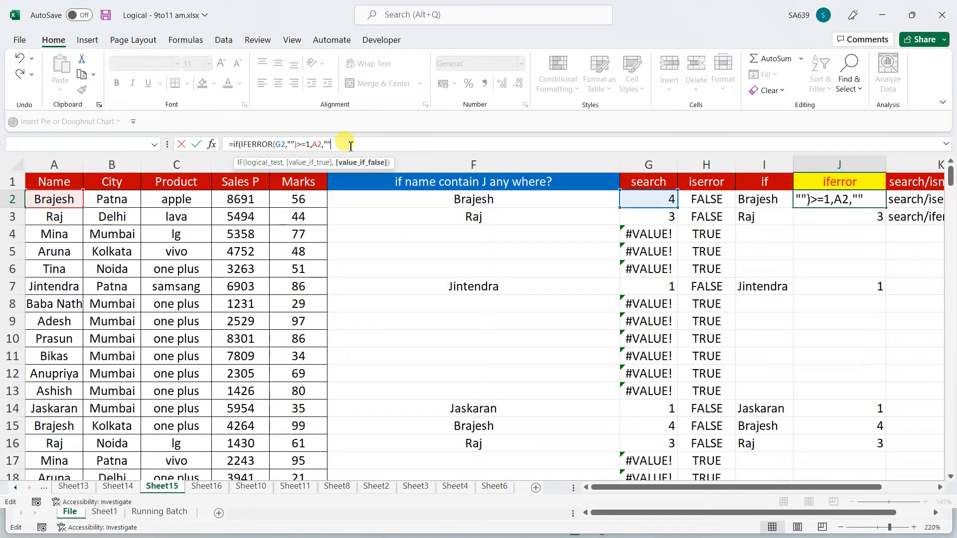
text())
key(Return)
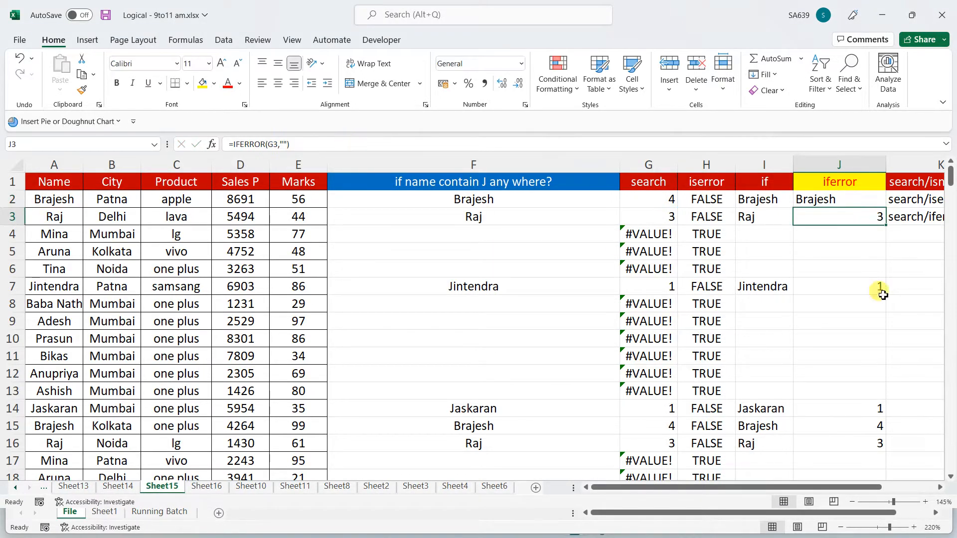
Fill J2's formula down column J and check the copy in J3
click(858, 201)
double_click(887, 208)
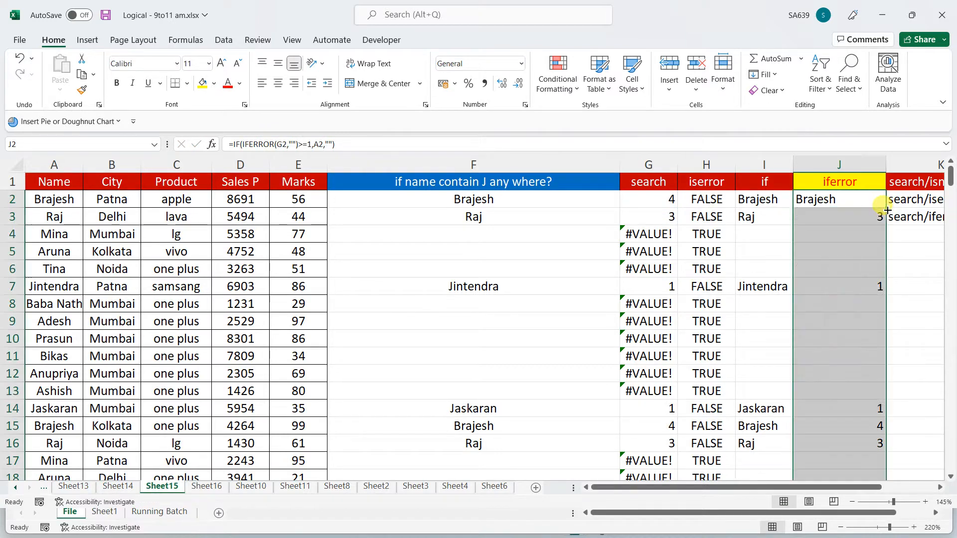
click(833, 199)
click(830, 217)
click(831, 200)
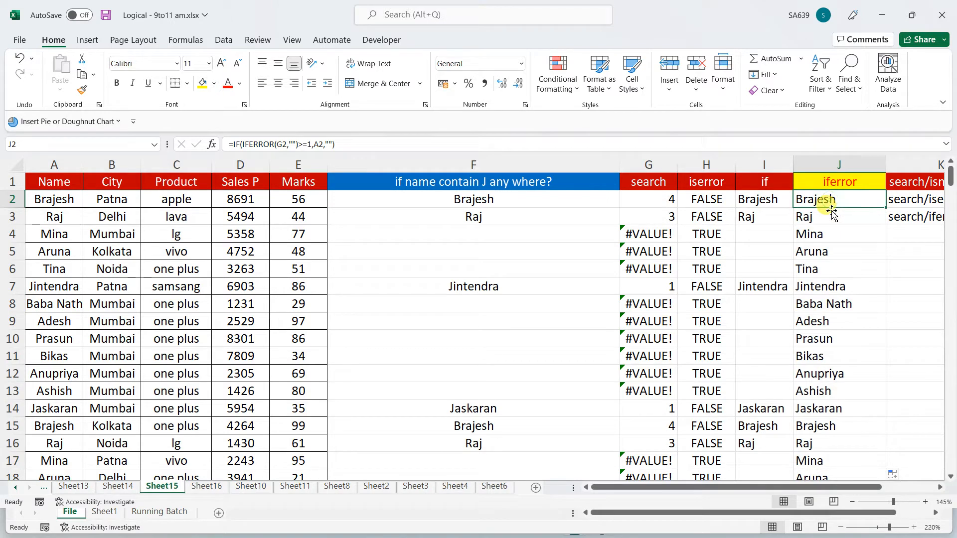
Undo the previous fill and enter =IF(G2>=1,A2,"") in J2
scroll(832, 212, right, 3)
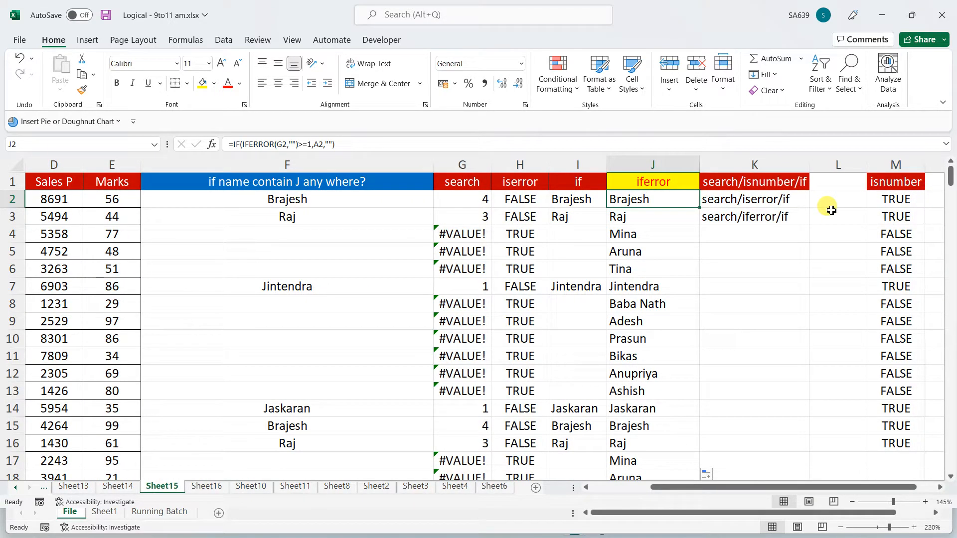
key(ctrl+z)
key(ctrl+z)
key(ctrl+z)
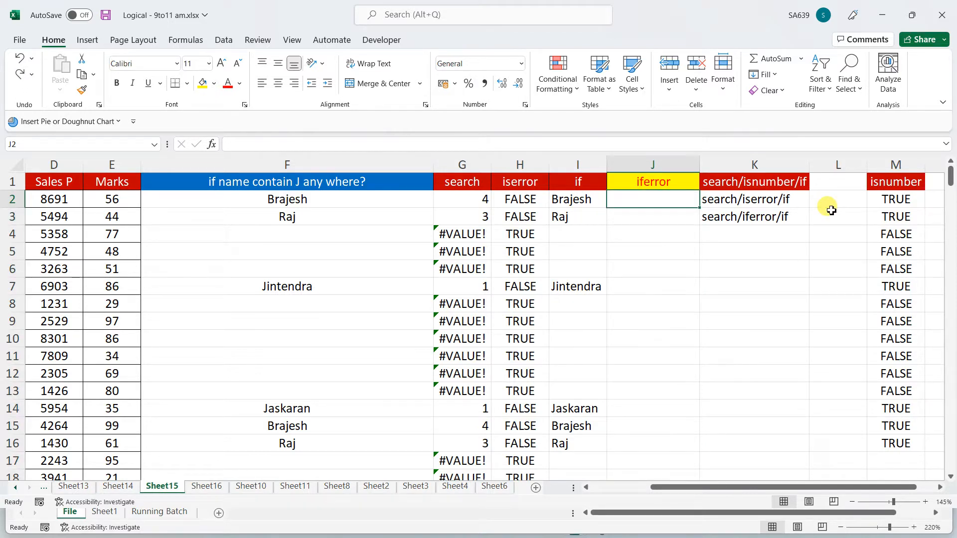
text(=if()
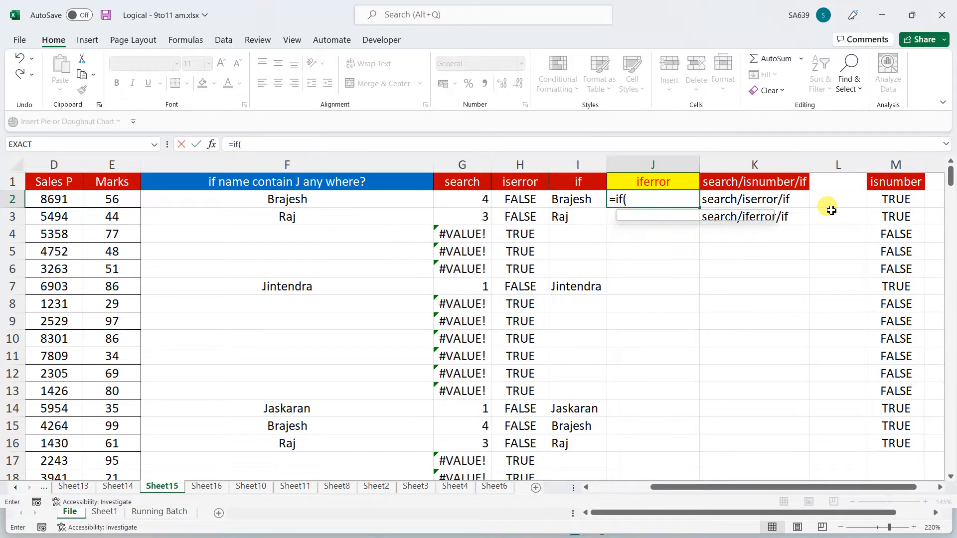
click(473, 203)
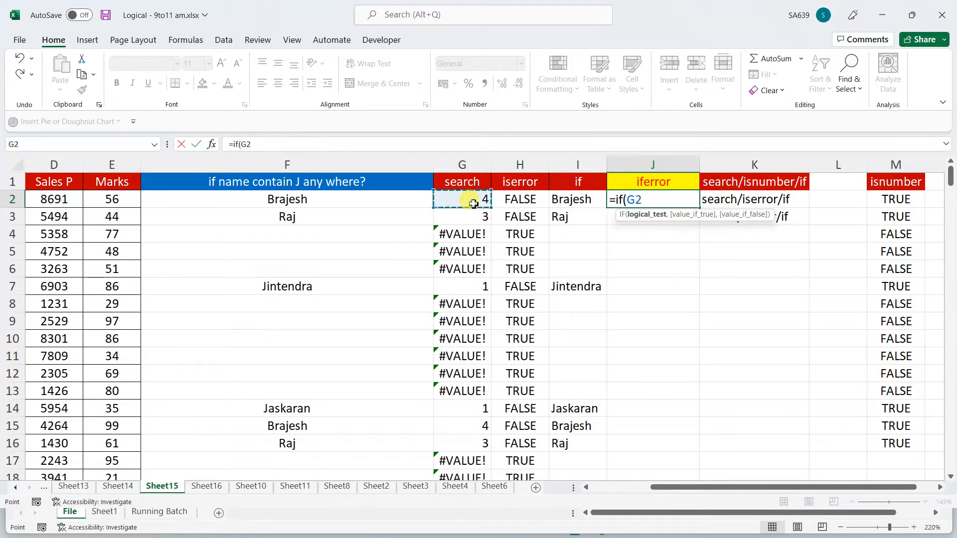
text(>)
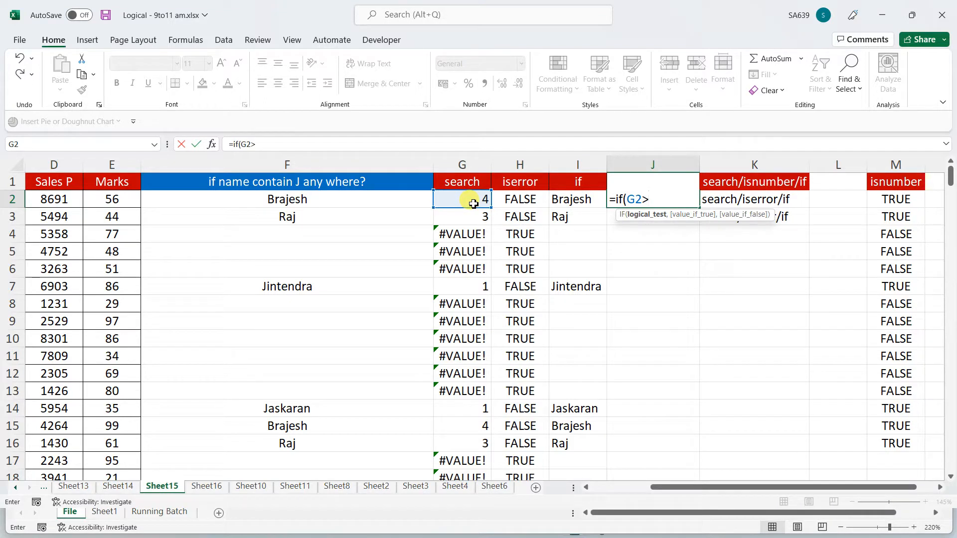
text(=1,a1)
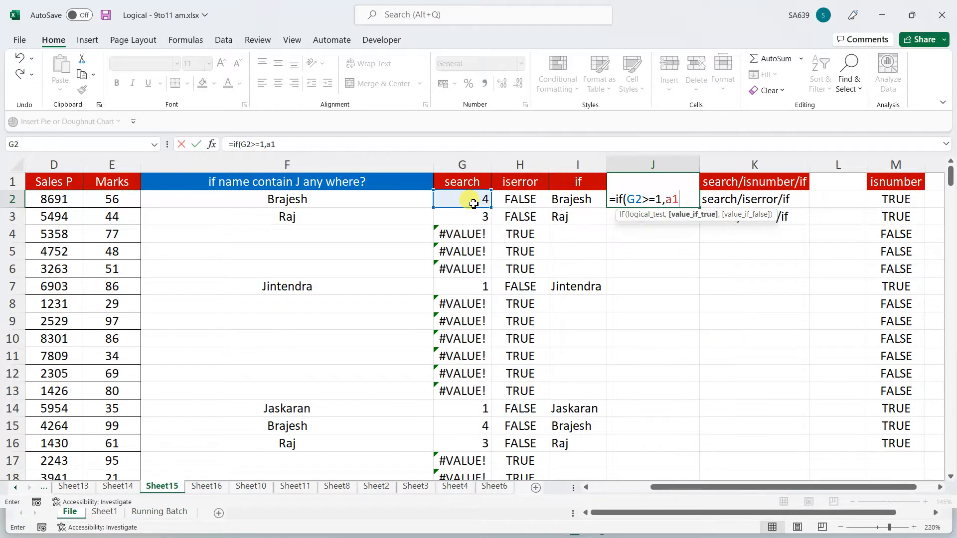
key(BackSpace)
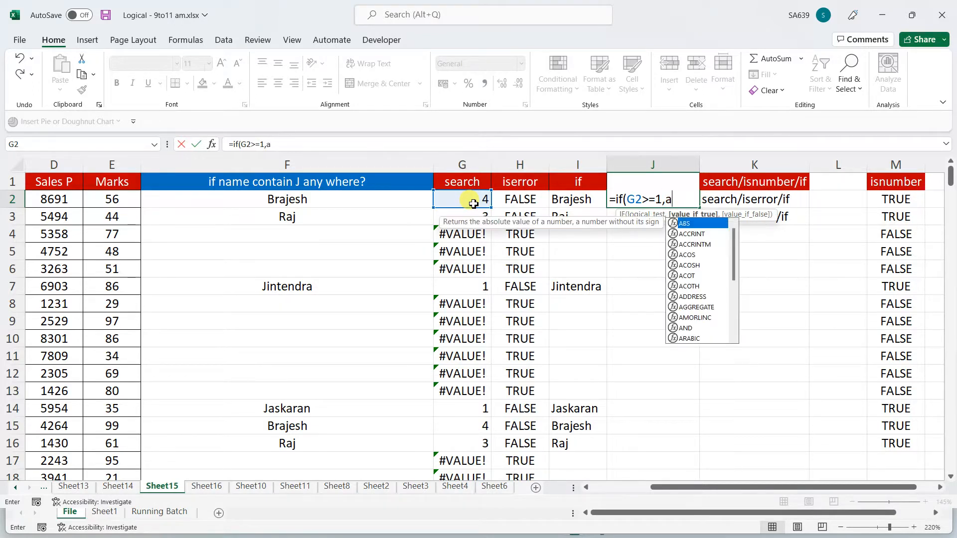
text(2,"")
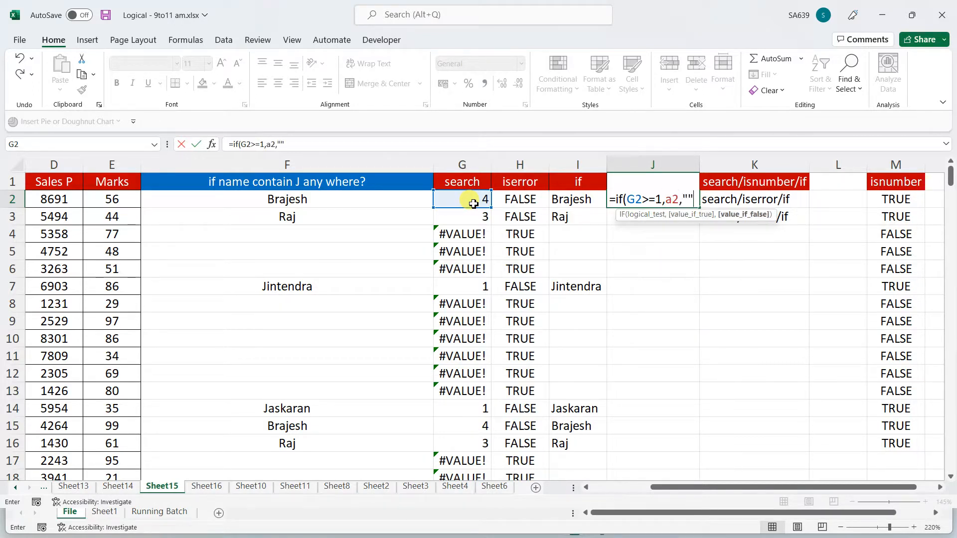
text())
key(Return)
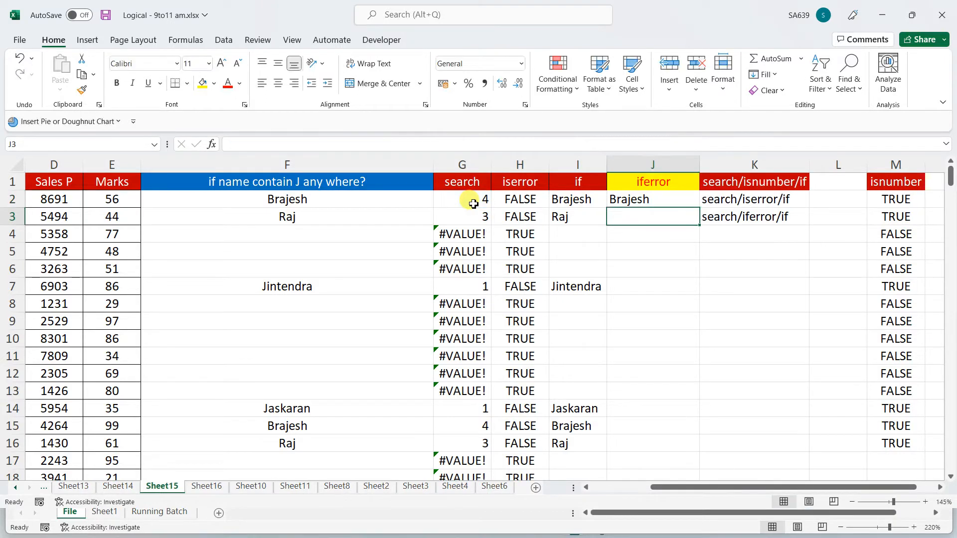
Copy J2's new formula down column J
click(634, 202)
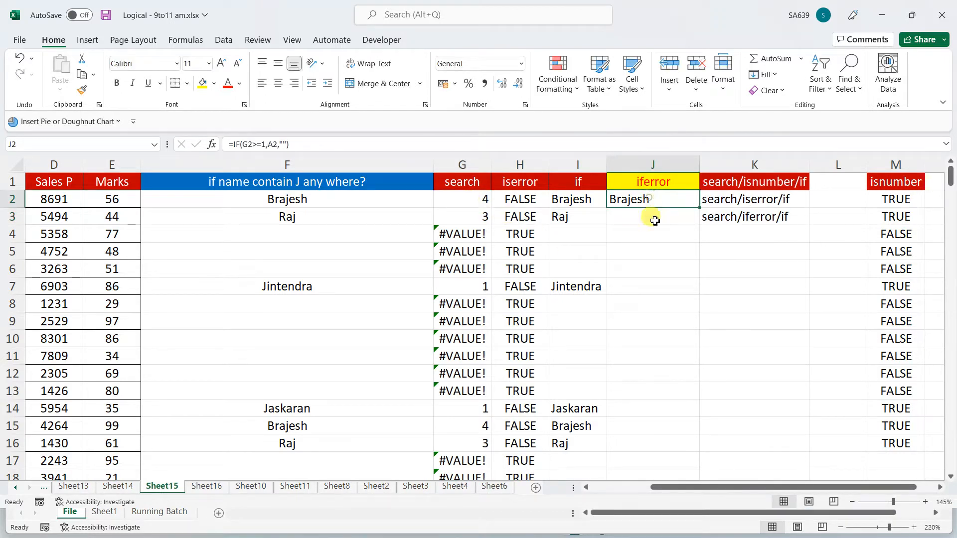
double_click(700, 209)
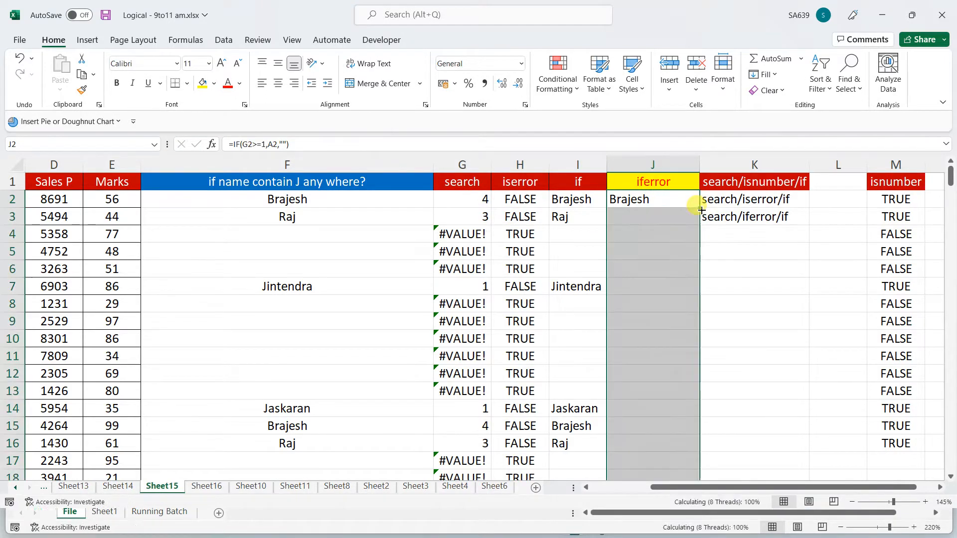
click(630, 202)
click(230, 144)
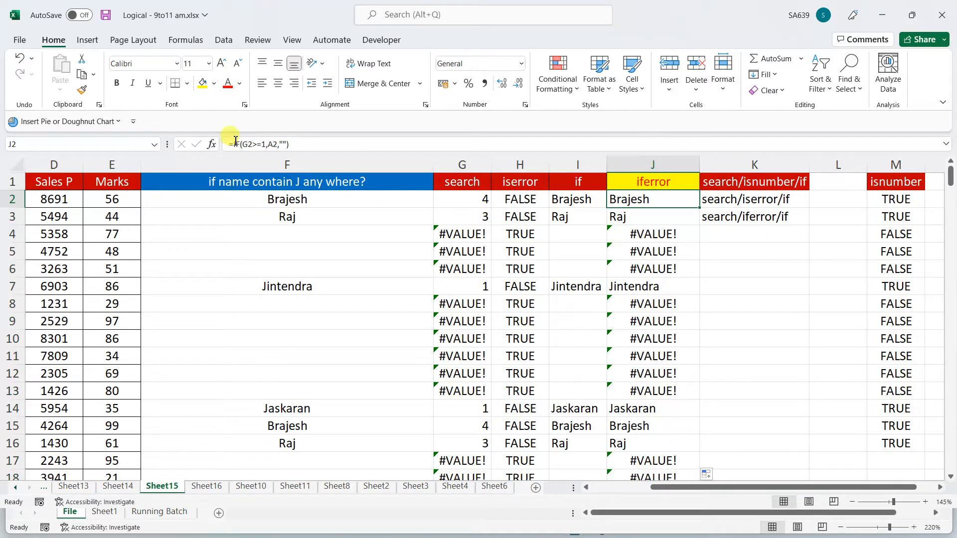
text(if)
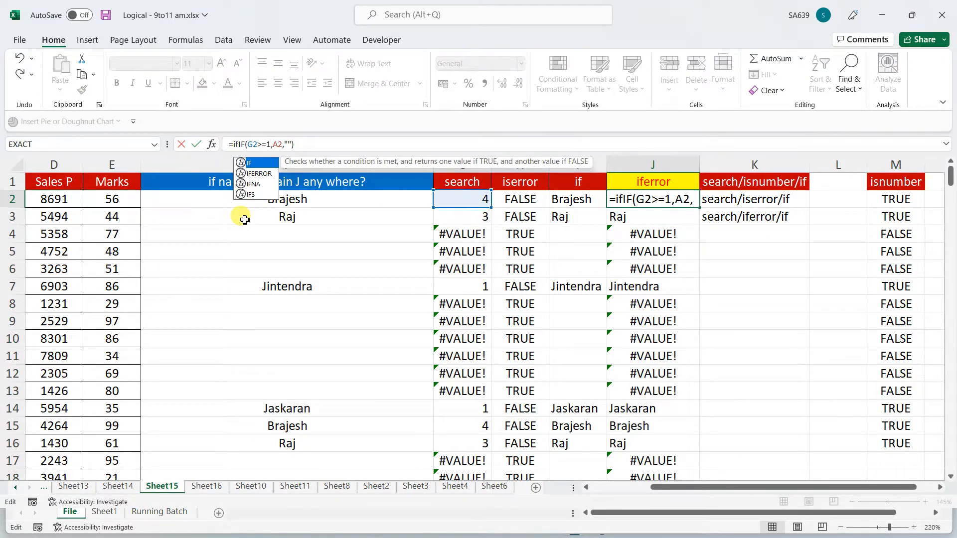
key(Down)
key(Tab)
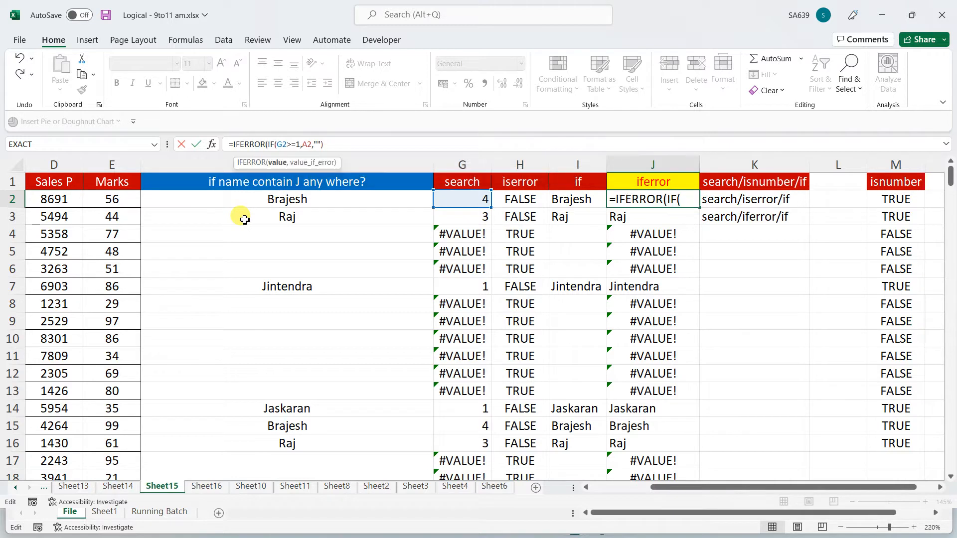
click(347, 145)
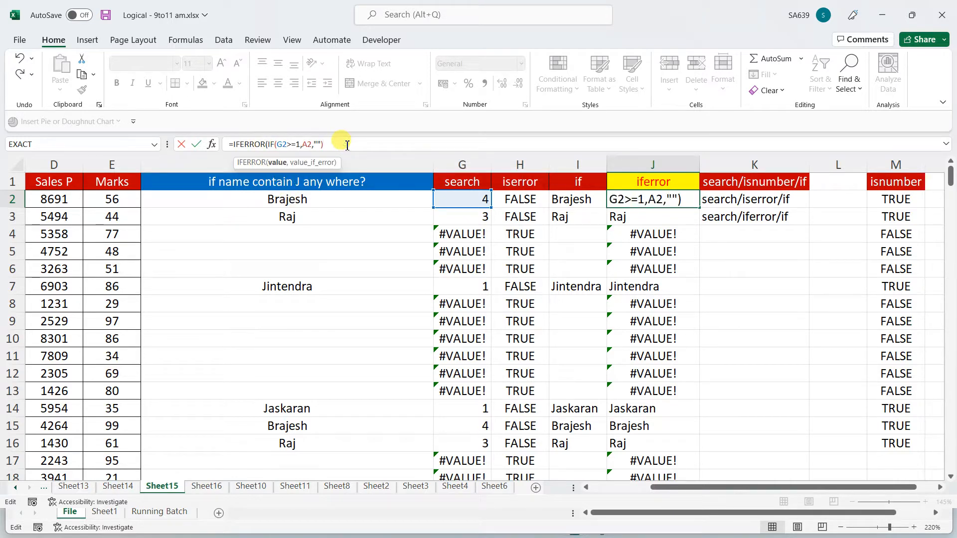
text(,""))
key(Return)
click(677, 199)
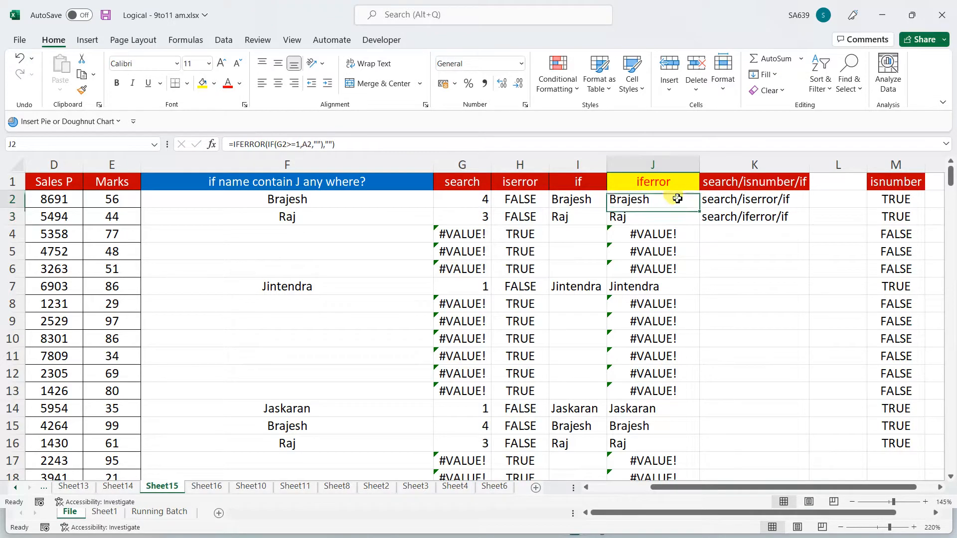
double_click(700, 212)
click(759, 333)
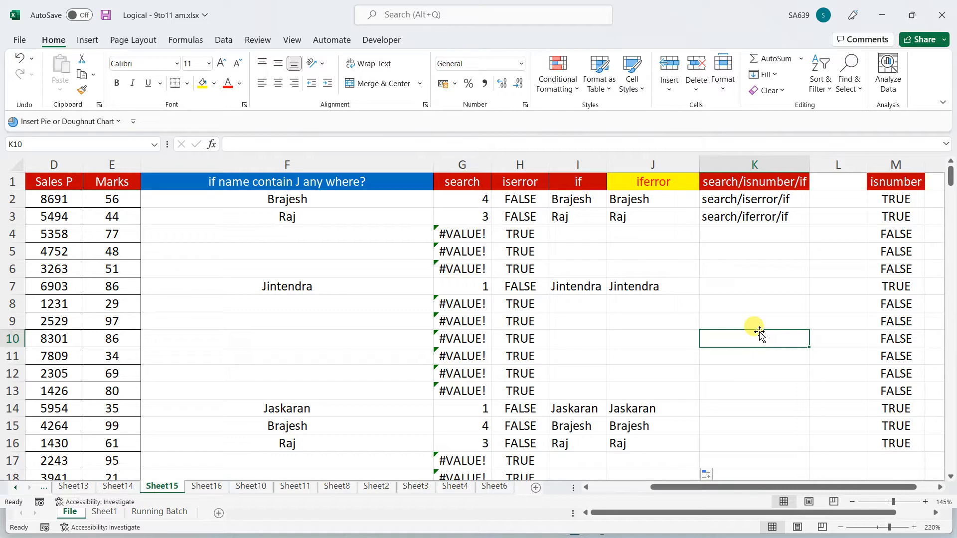
key(Up)
key(Up)
key(Up)
key(Up)
key(Up)
key(Up)
key(Up)
key(Up)
key(Up)
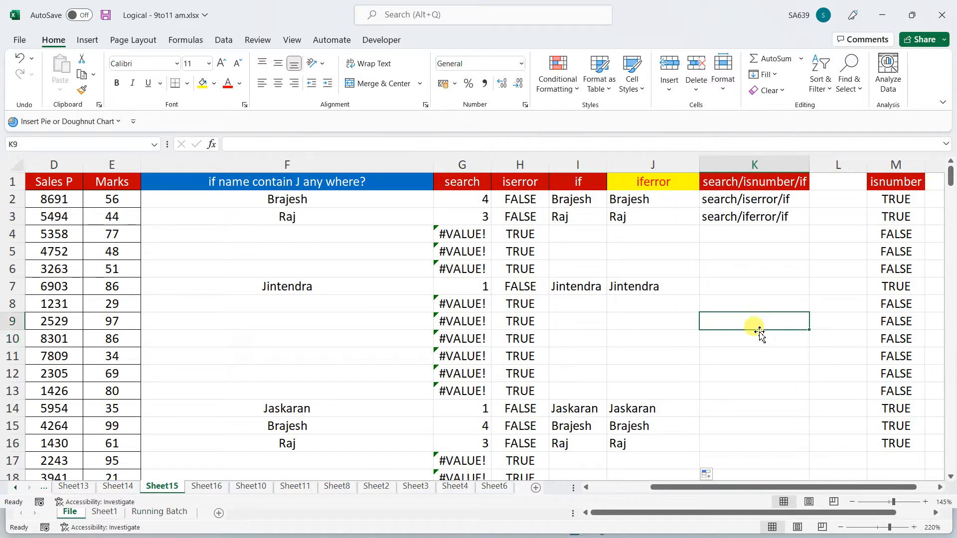
key(Right)
key(Right)
key(Right)
key(Right)
key(Right)
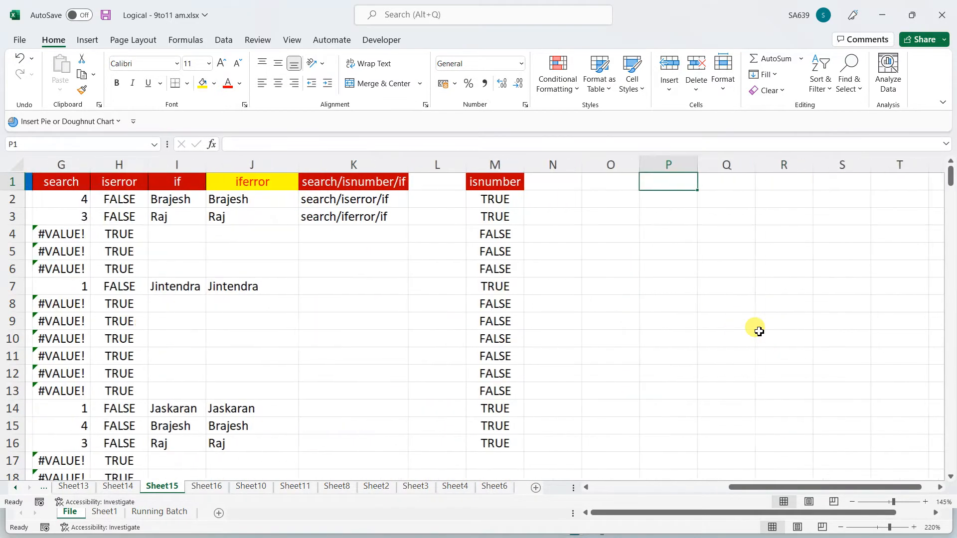
key(Left)
key(Left)
key(Left)
key(Left)
key(Left)
key(Down)
key(Down)
key(Down)
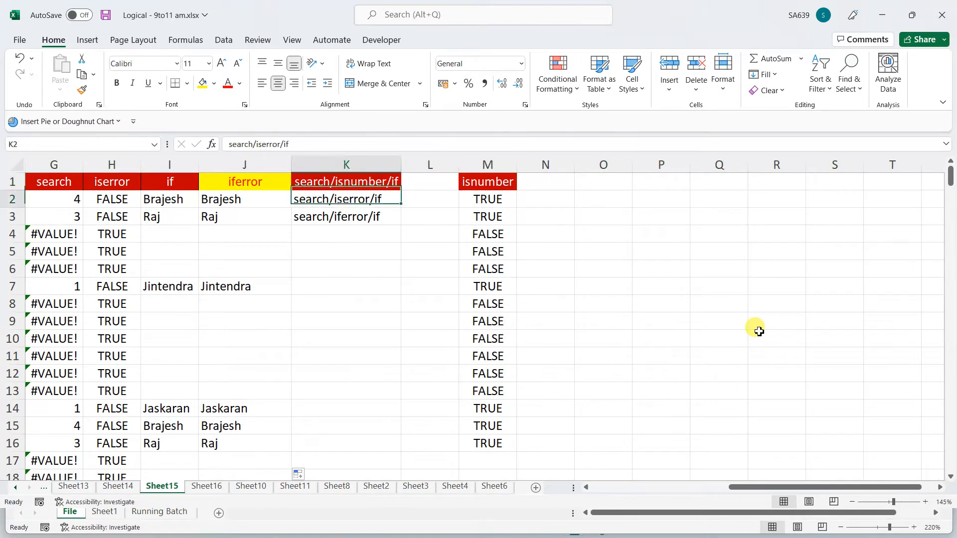
key(Left)
key(Left)
key(Left)
key(Left)
key(Left)
key(Left)
key(Left)
key(Left)
key(Left)
key(Left)
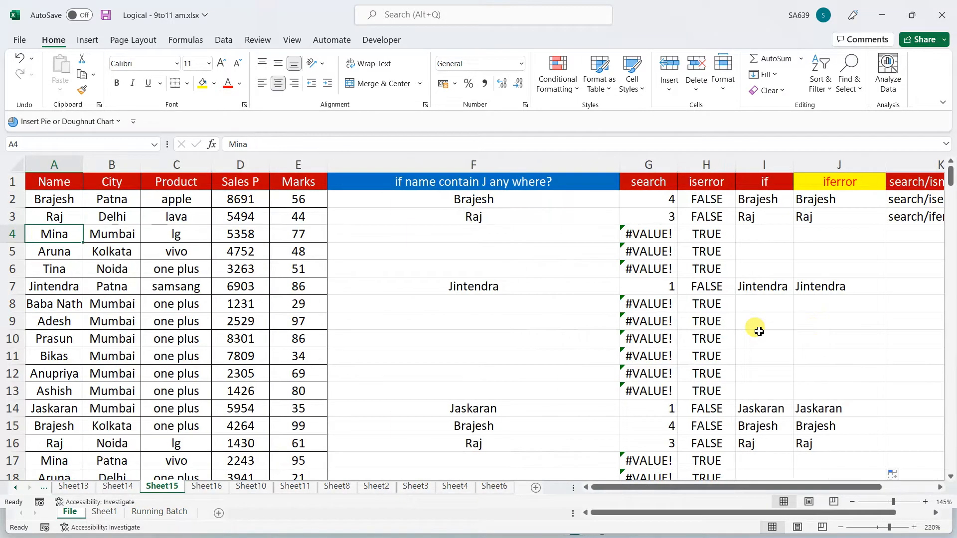
Switch to Sheet16 and clear the existing names from F2 down to the last row
click(205, 486)
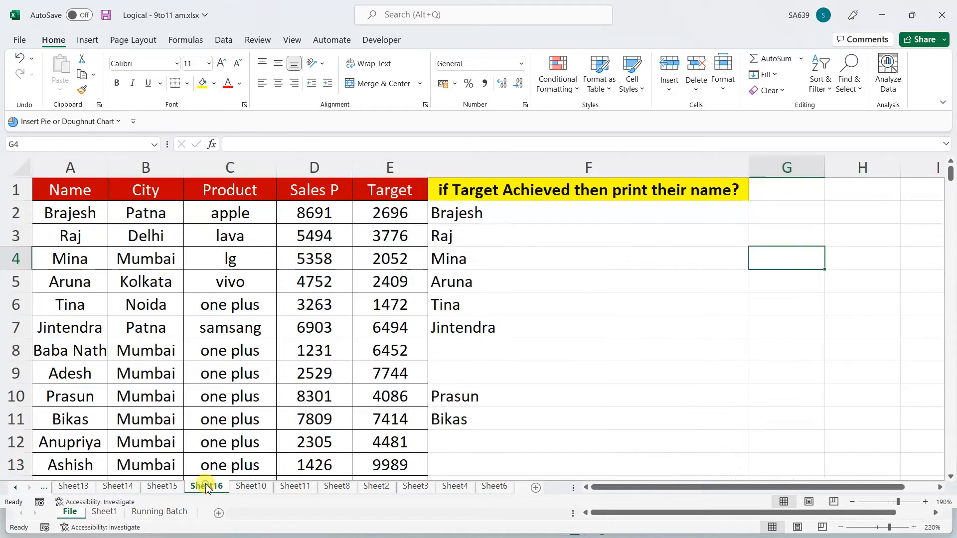
click(520, 215)
key(ctrl+shift+Down)
key(Delete)
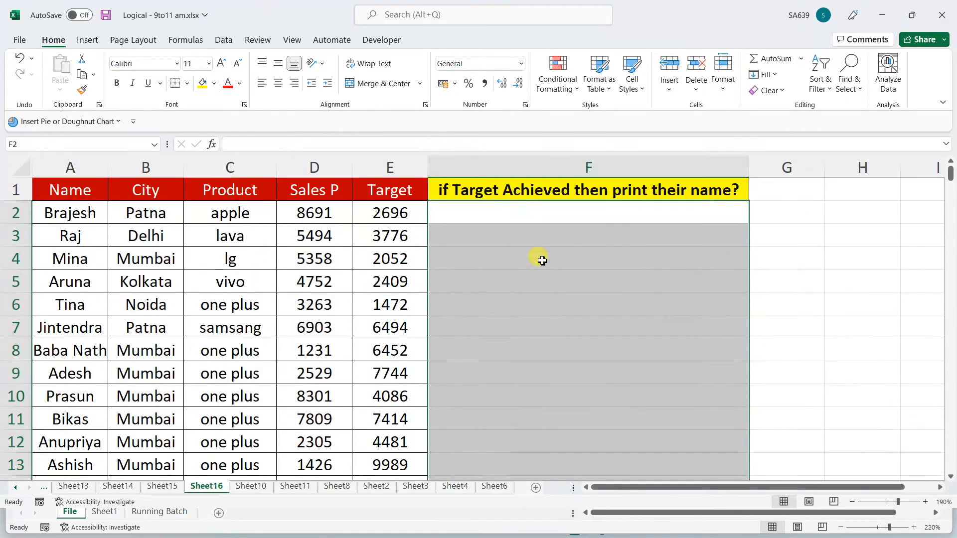
click(550, 213)
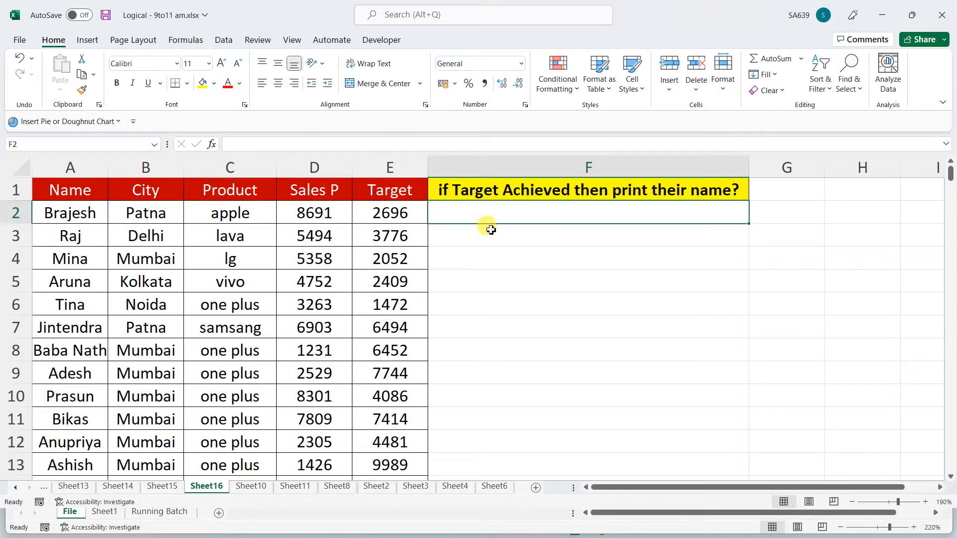
Review the Target column E and Sales P column D, selecting E2 and D2
click(391, 168)
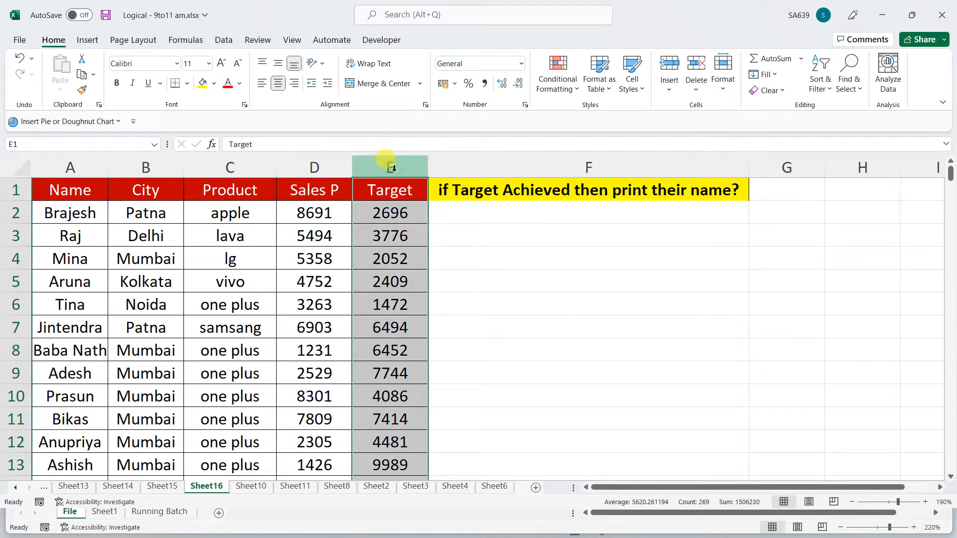
click(315, 167)
click(392, 213)
click(331, 213)
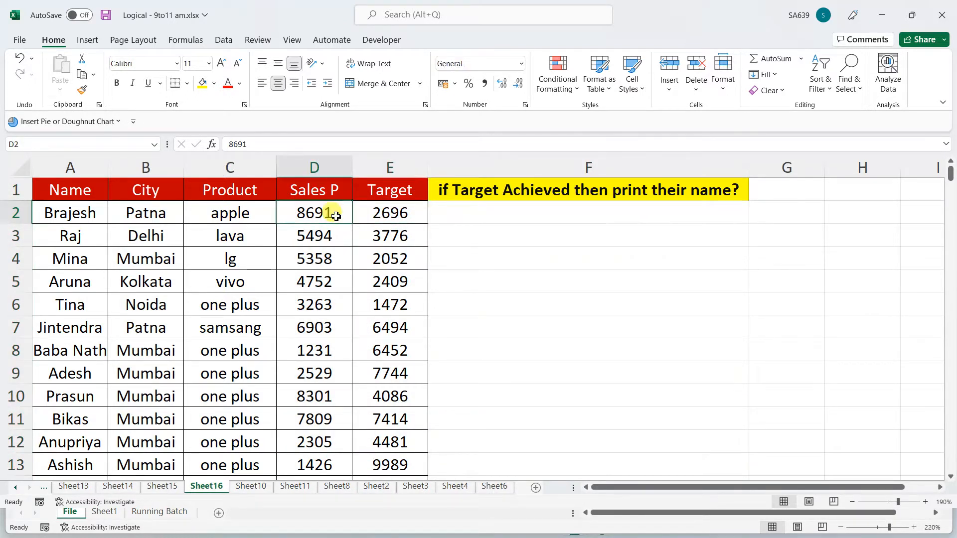
Enter =IF(D2>=E2,A2,"") in F2 to show the name when target is met
click(497, 213)
text(=)
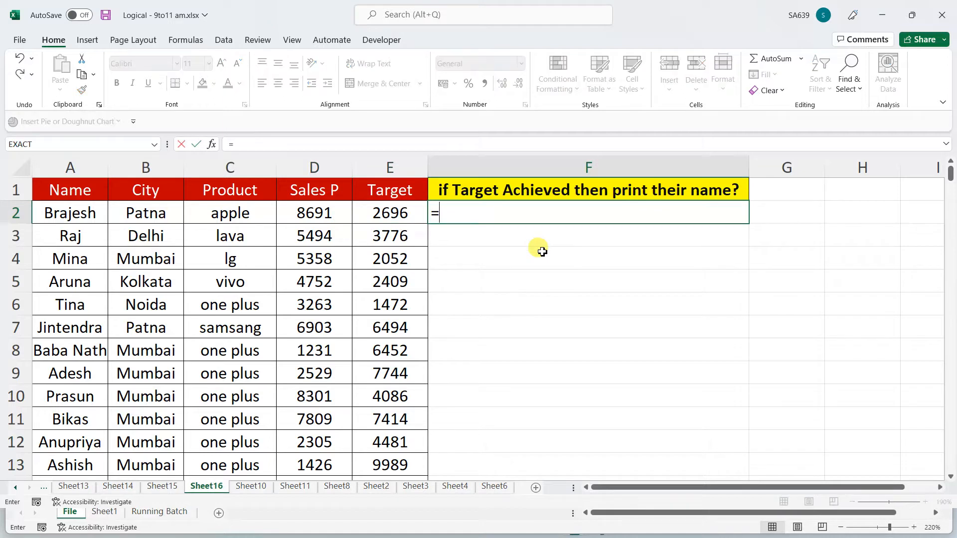
text(if()
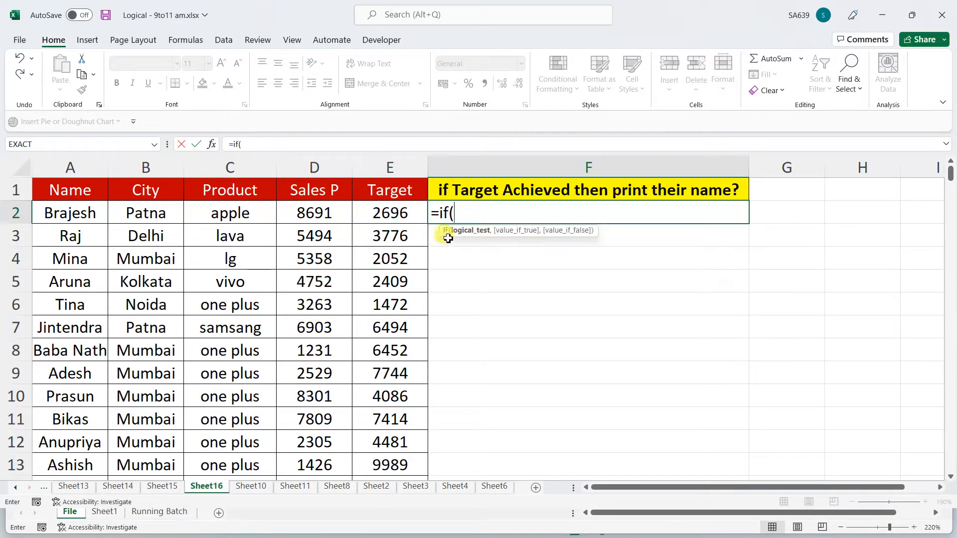
click(310, 215)
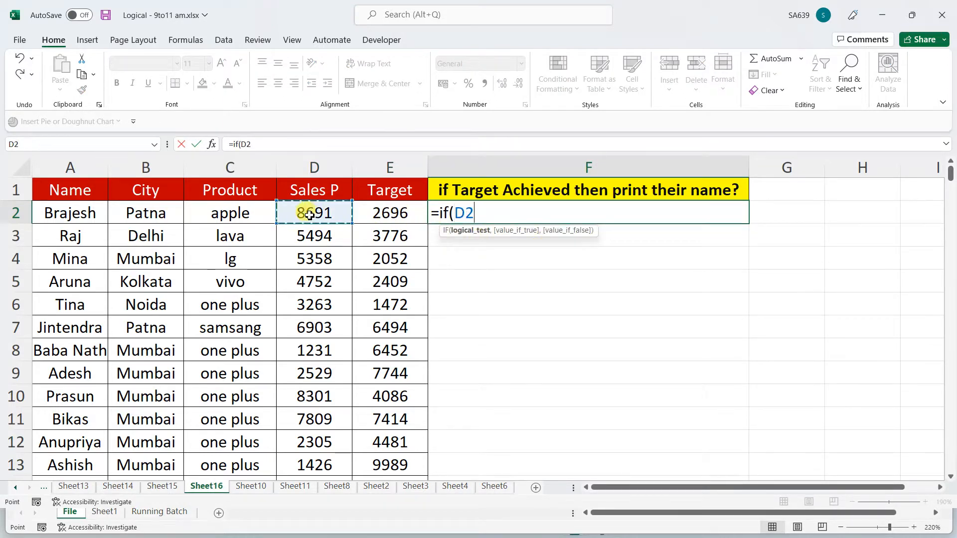
text(>=)
click(402, 215)
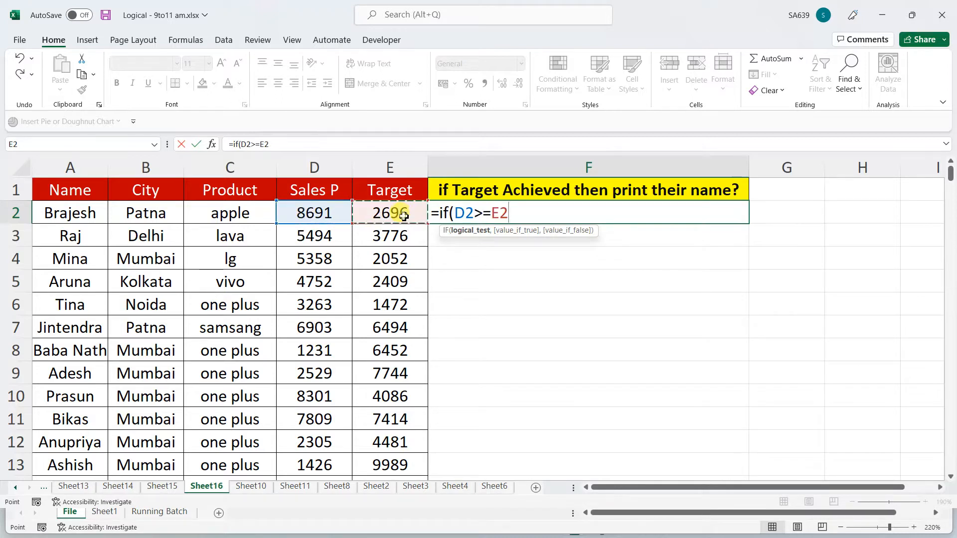
text(,)
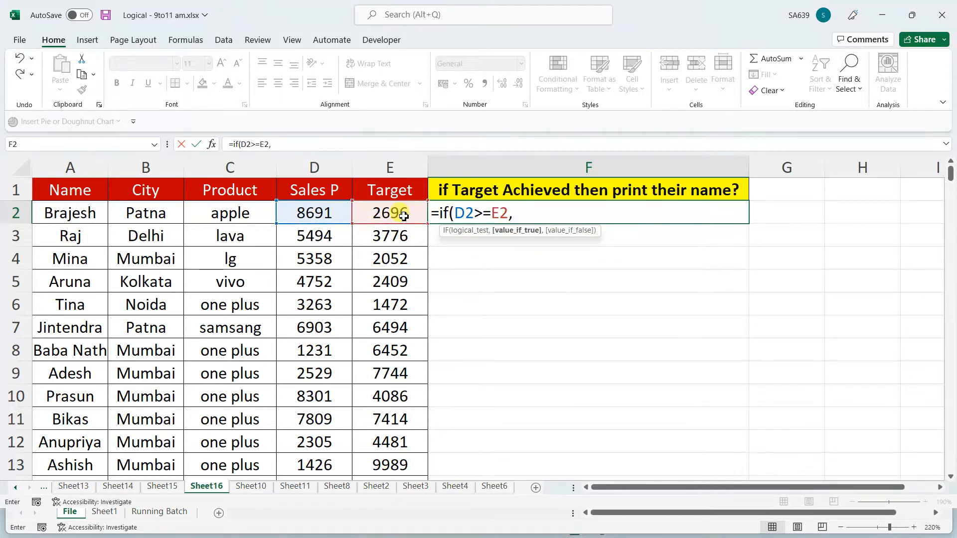
text("A)
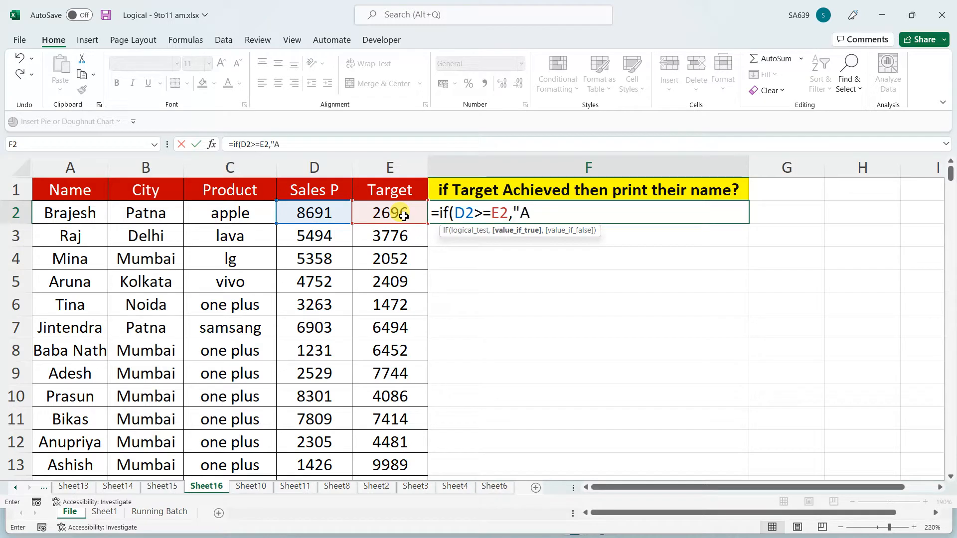
text(chieved)
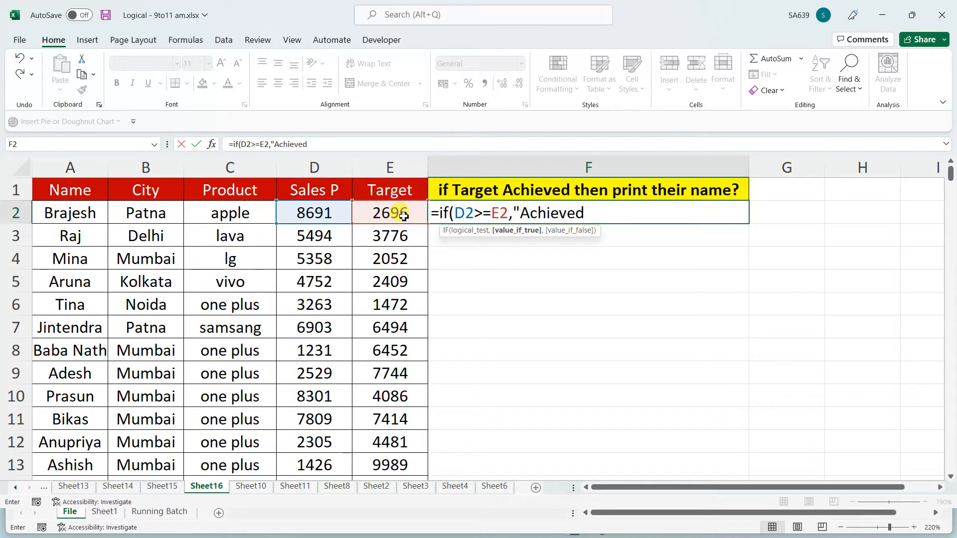
text(","N)
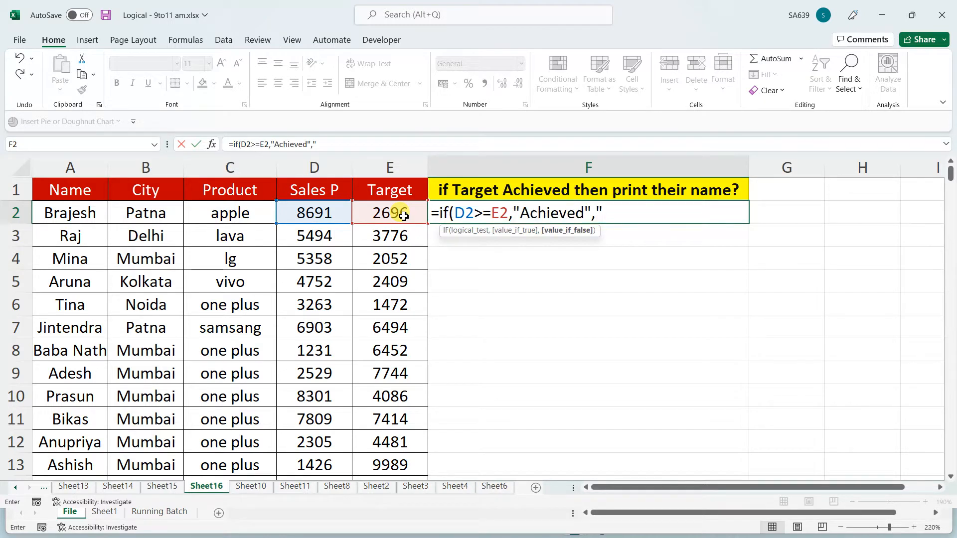
text(ot)
key(BackSpace)
key(BackSpace)
key(BackSpace)
key(BackSpace)
key(BackSpace)
key(BackSpace)
key(BackSpace)
key(BackSpace)
key(BackSpace)
key(BackSpace)
key(BackSpace)
key(BackSpace)
key(BackSpace)
key(BackSpace)
key(BackSpace)
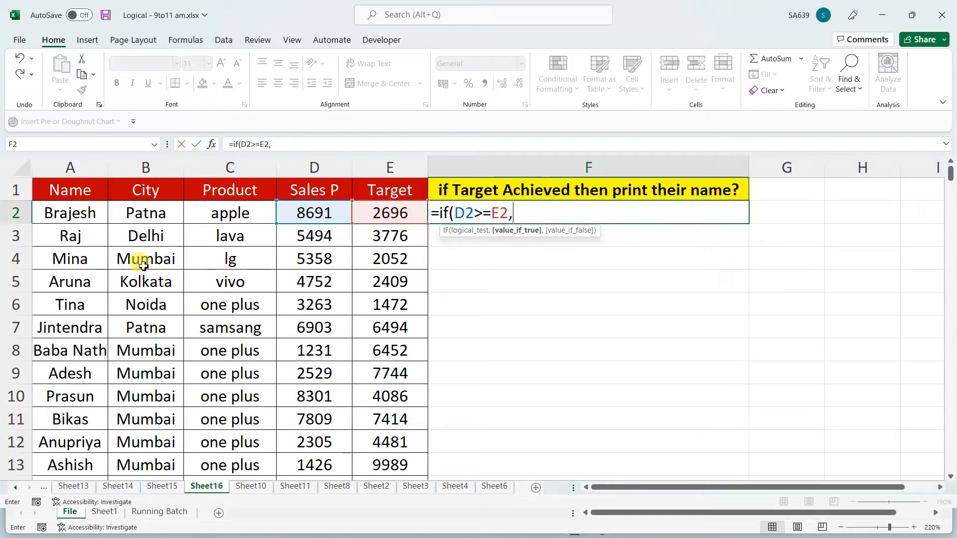
click(95, 215)
text(,""))
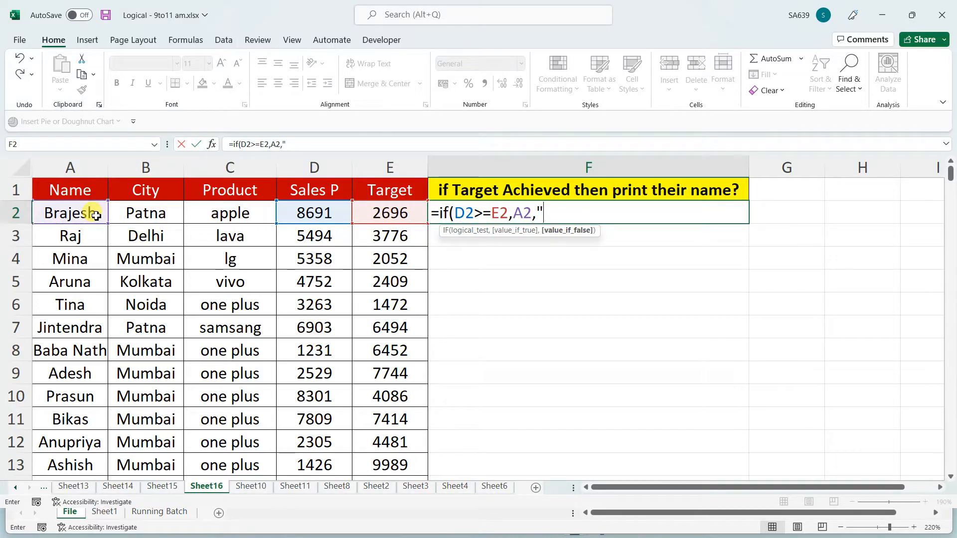
key(Return)
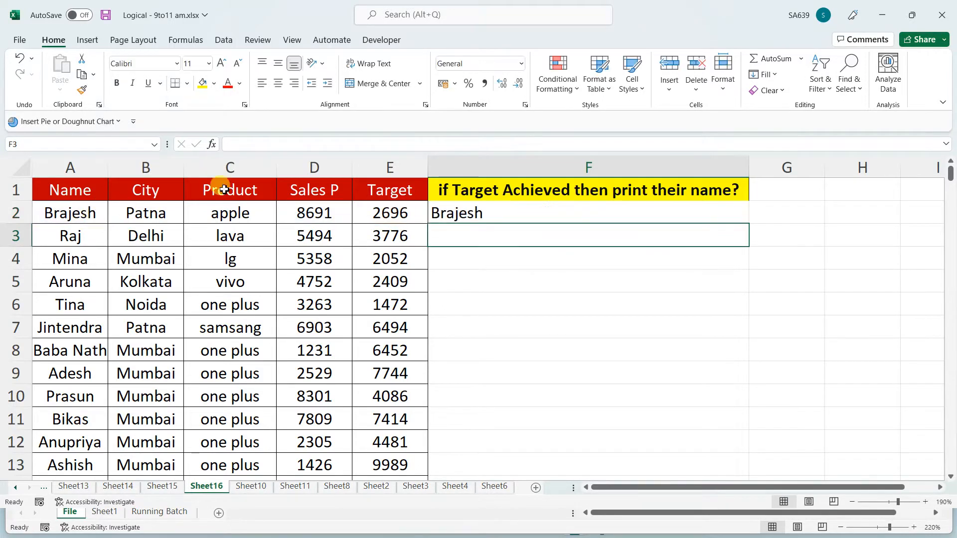
Copy F2's formula down column F and check it in F5
click(578, 212)
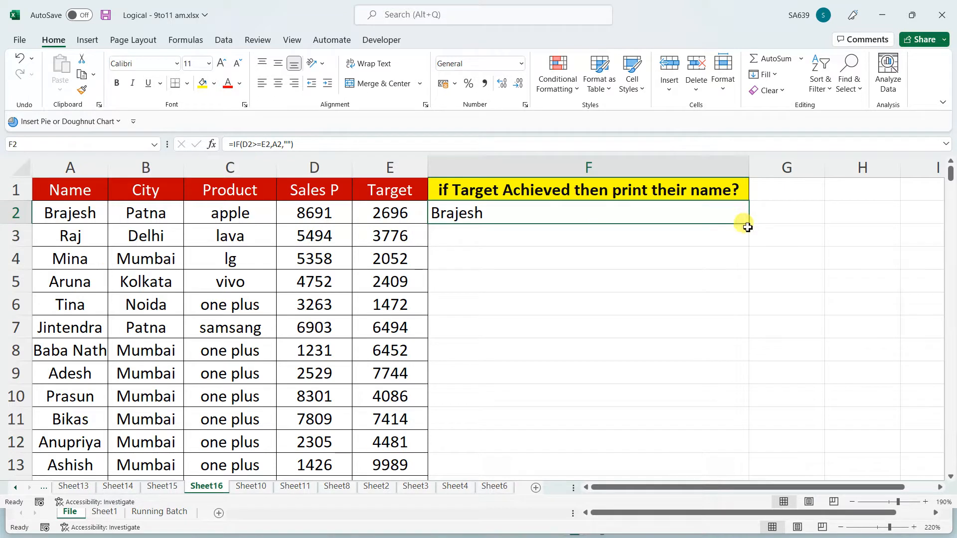
double_click(749, 223)
click(680, 274)
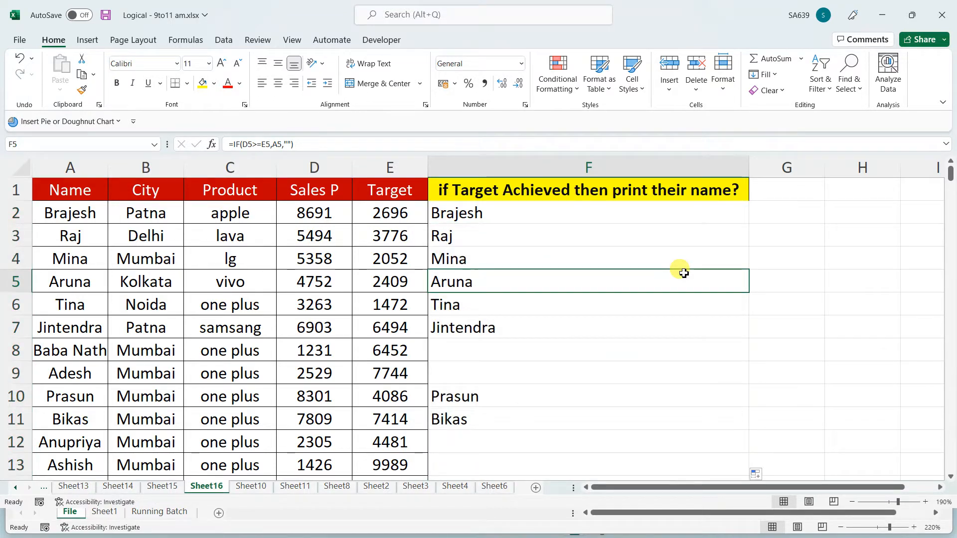
Inspect Sheet10's New Salary formula in F2, then move to Sheet11
click(250, 486)
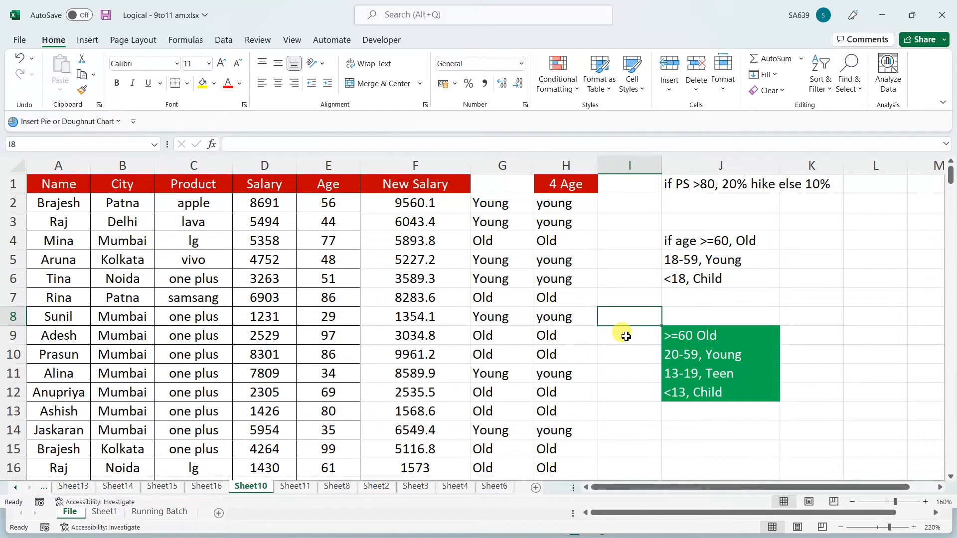
click(399, 203)
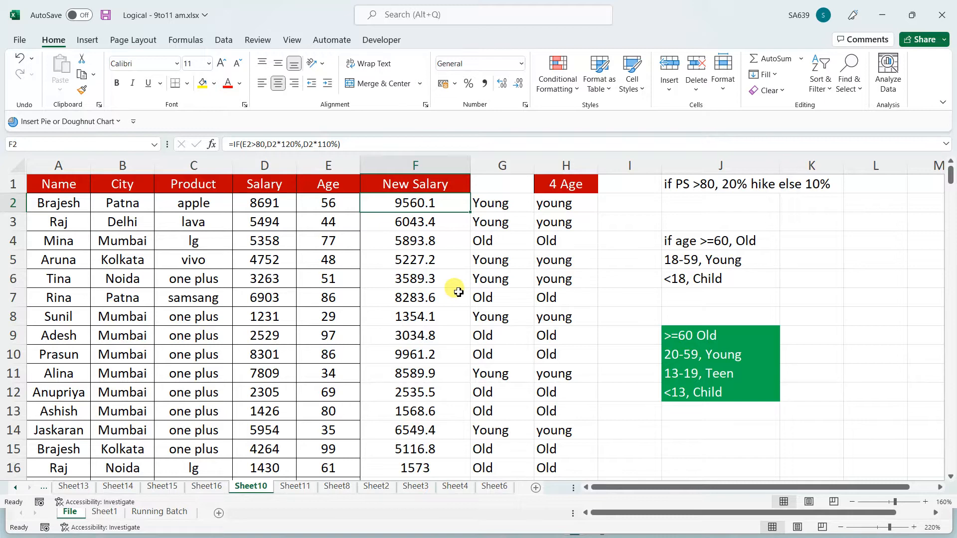
click(289, 488)
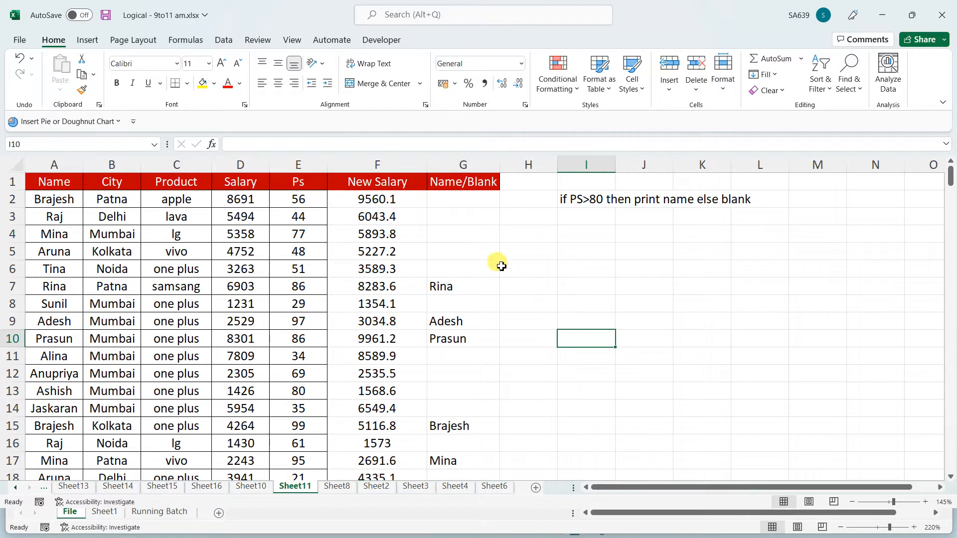
Visit Sheet8 and Sheet3, inspecting Sheet3's formulas in D2 and F2
click(337, 487)
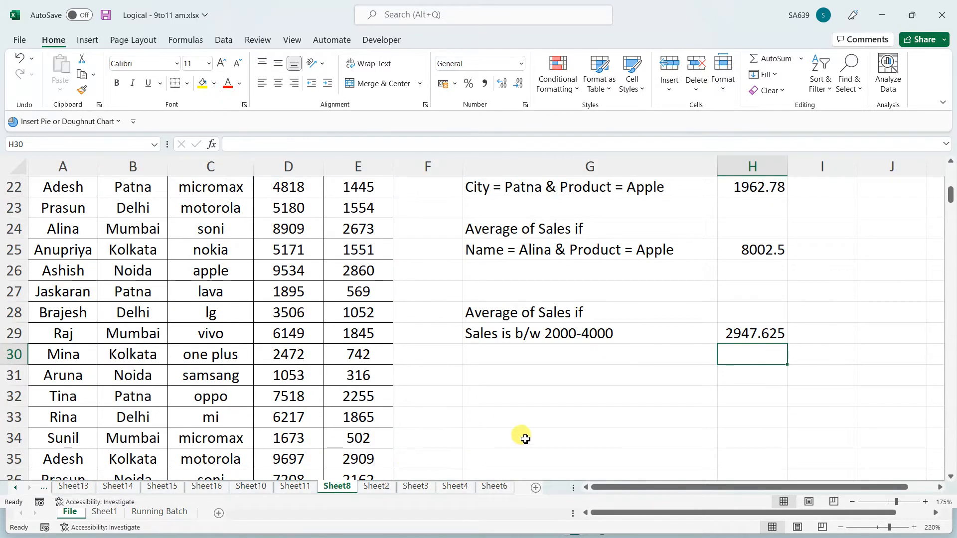
scroll(525, 438, up, 5)
scroll(499, 444, up, 1)
scroll(429, 449, up, 1)
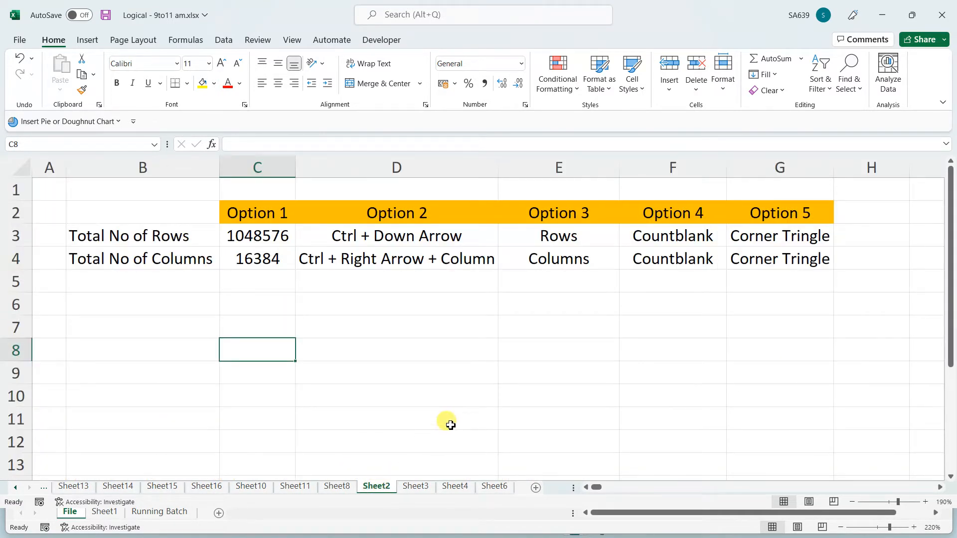
click(416, 487)
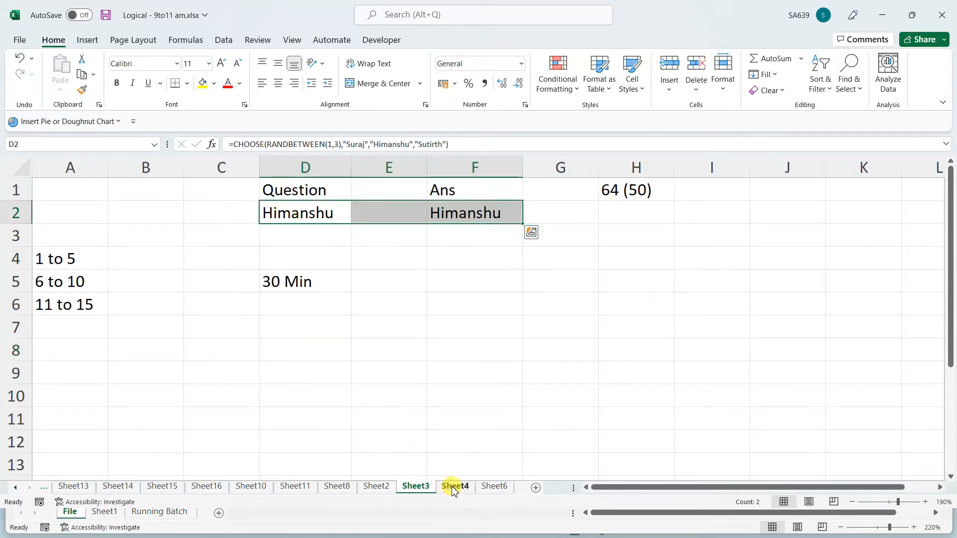
click(392, 399)
click(300, 214)
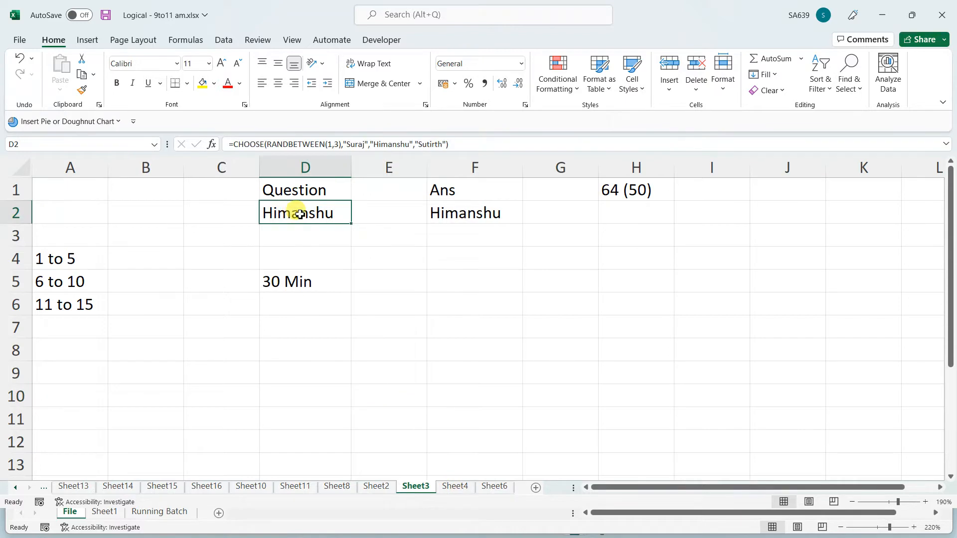
click(450, 209)
click(305, 213)
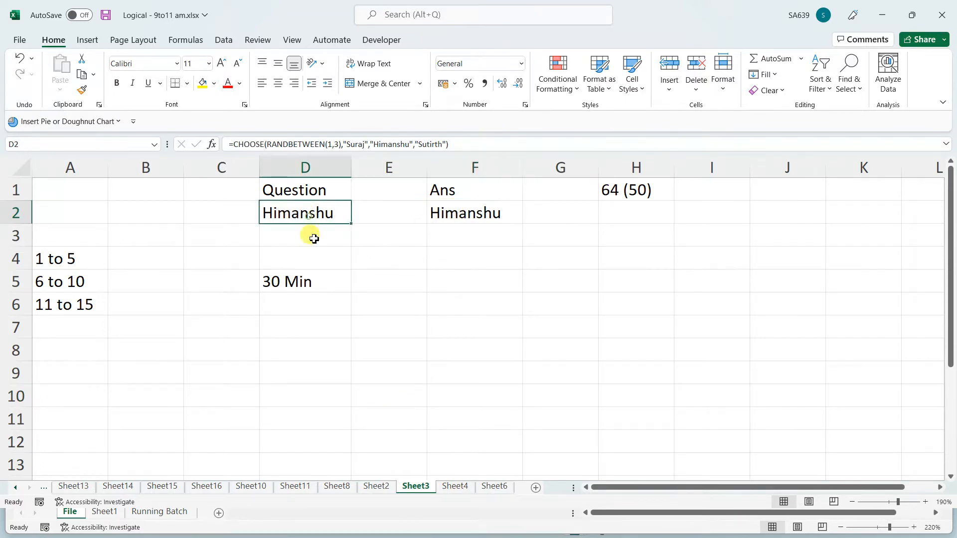
click(429, 323)
Step through the sheet tabs from Sheet4 back to Sheet12, then open Sheet9
click(455, 488)
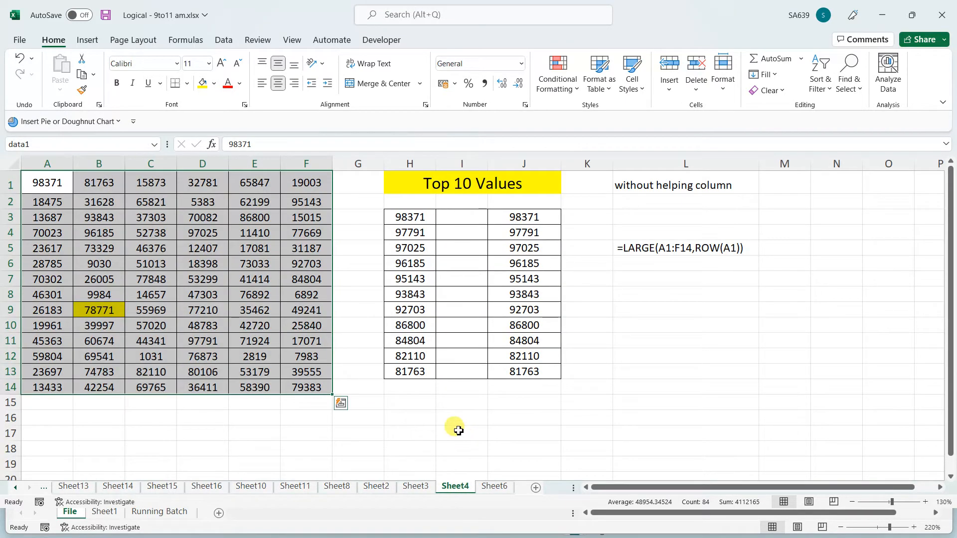
click(494, 487)
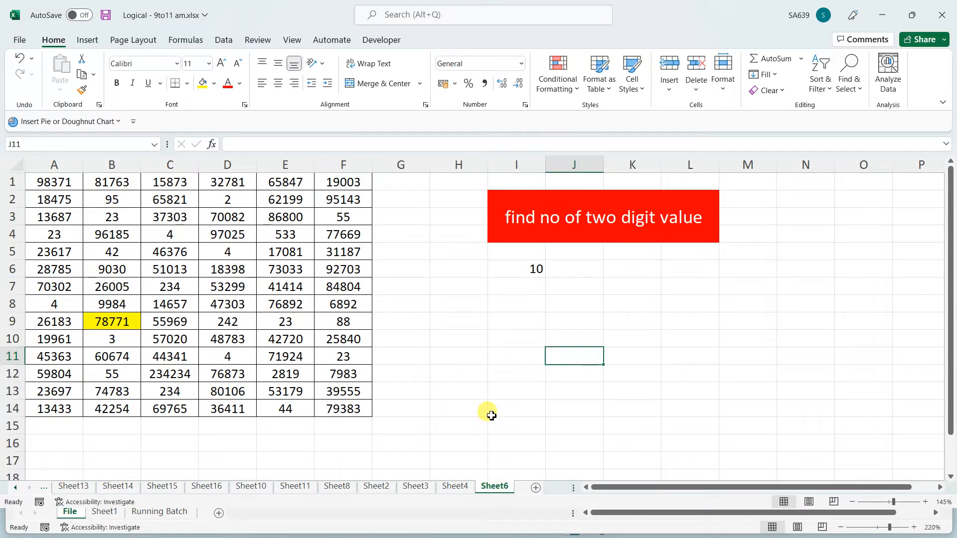
click(456, 487)
click(413, 488)
click(377, 487)
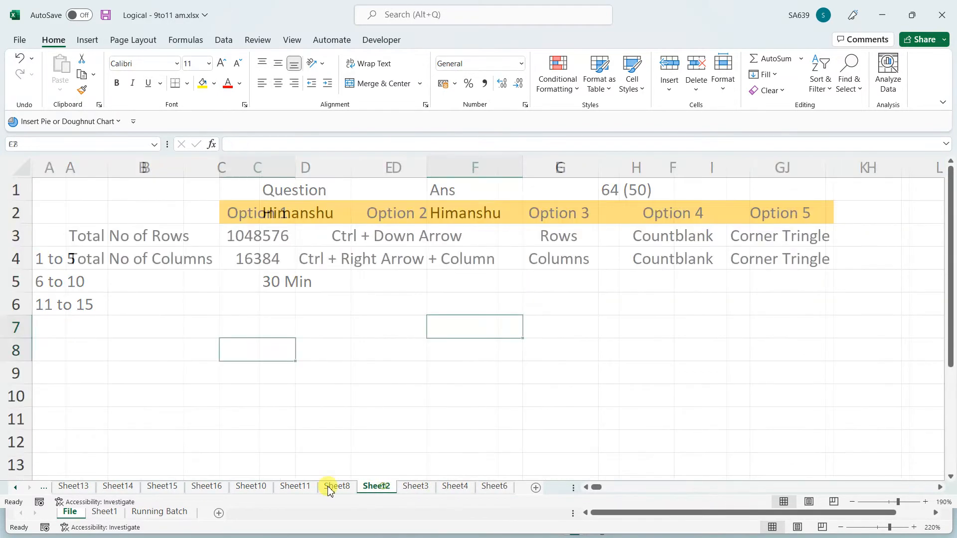
click(337, 487)
click(295, 487)
click(250, 488)
click(206, 487)
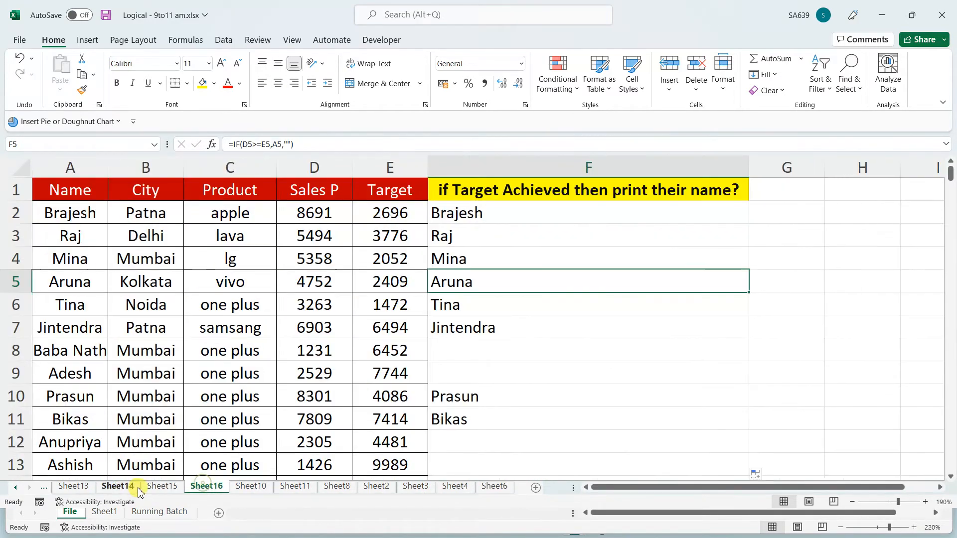
click(162, 487)
click(118, 487)
click(73, 487)
click(44, 487)
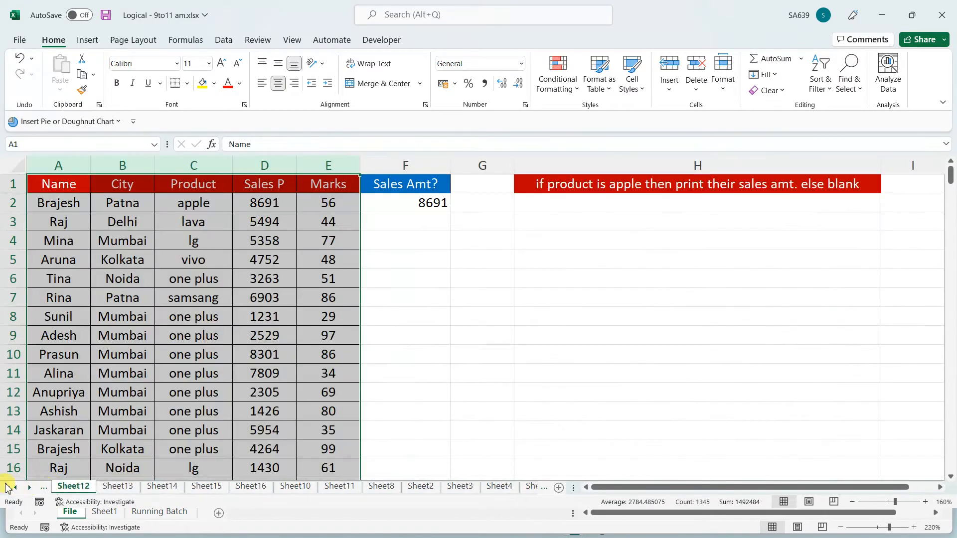
click(10, 489)
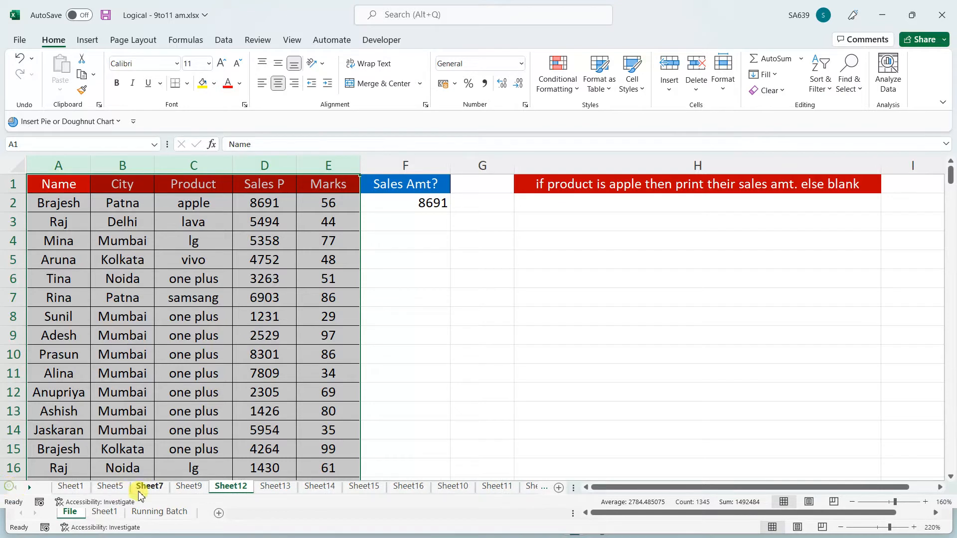
click(190, 487)
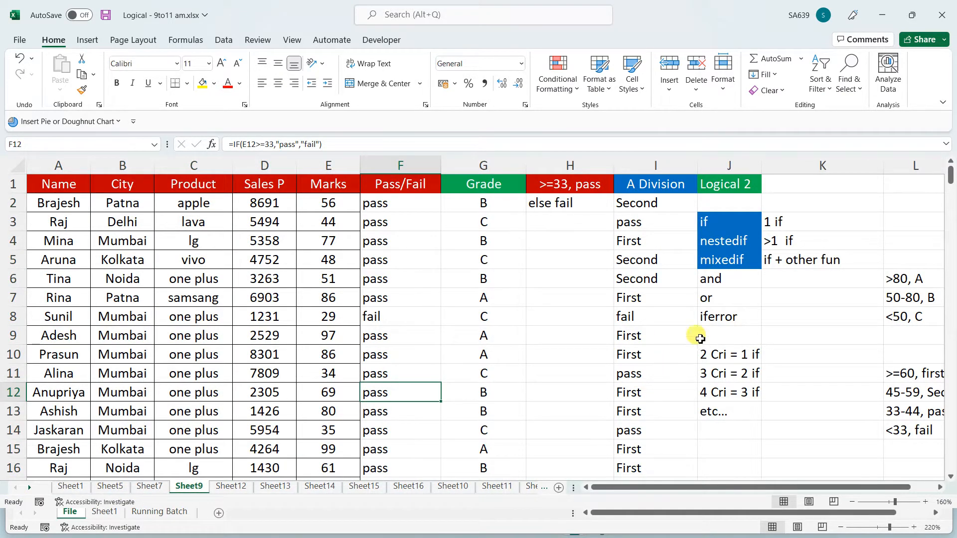
Give the iferror note in J8 a blue fill and white font colour
click(707, 318)
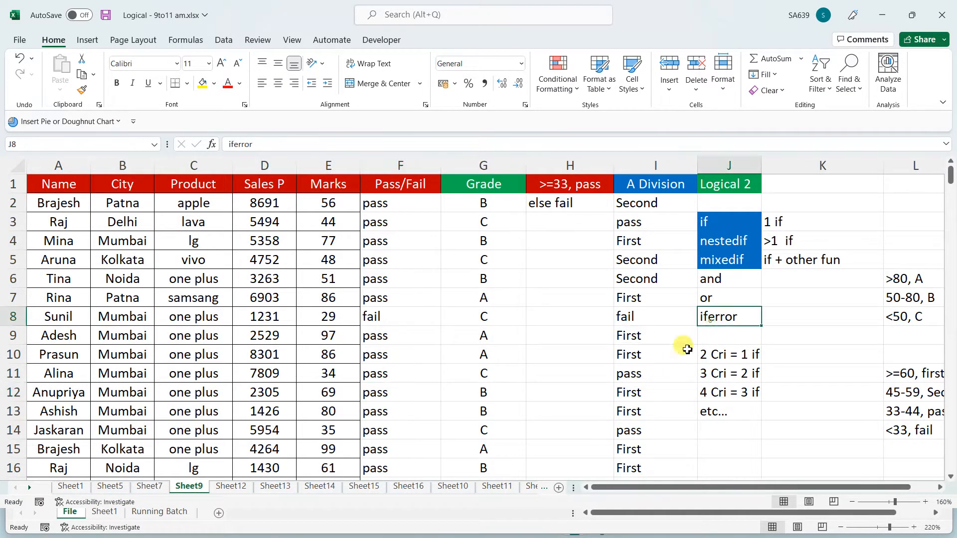
click(214, 83)
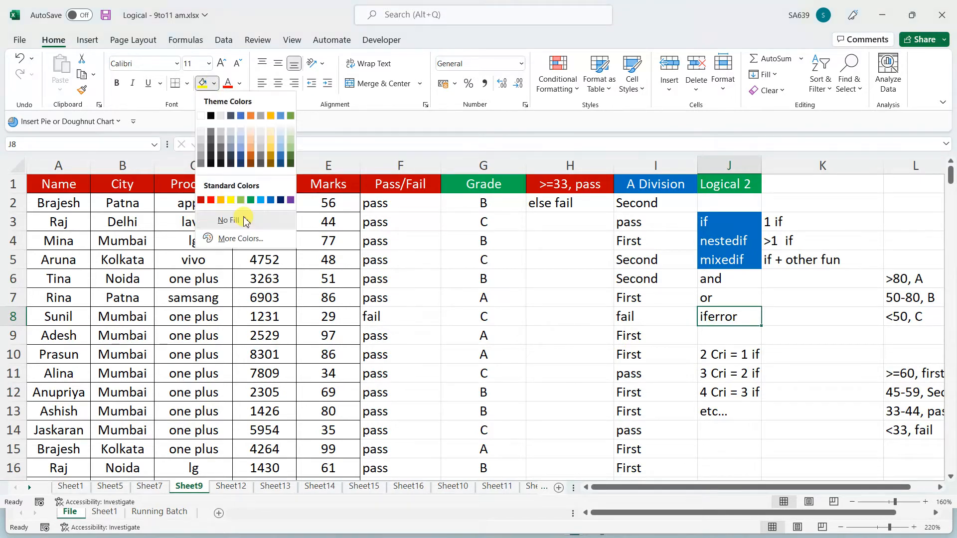
click(272, 199)
click(240, 84)
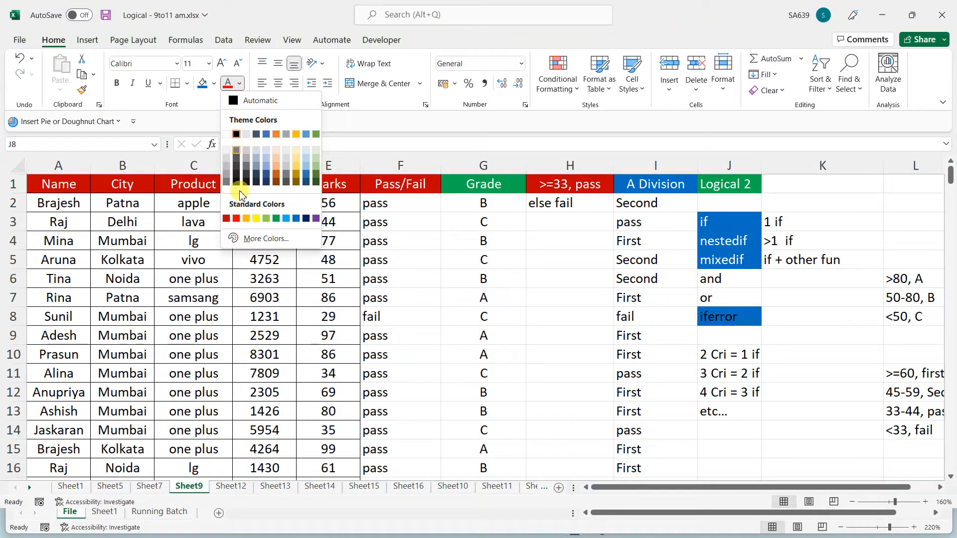
click(226, 134)
drag(740, 276, 737, 298)
click(537, 334)
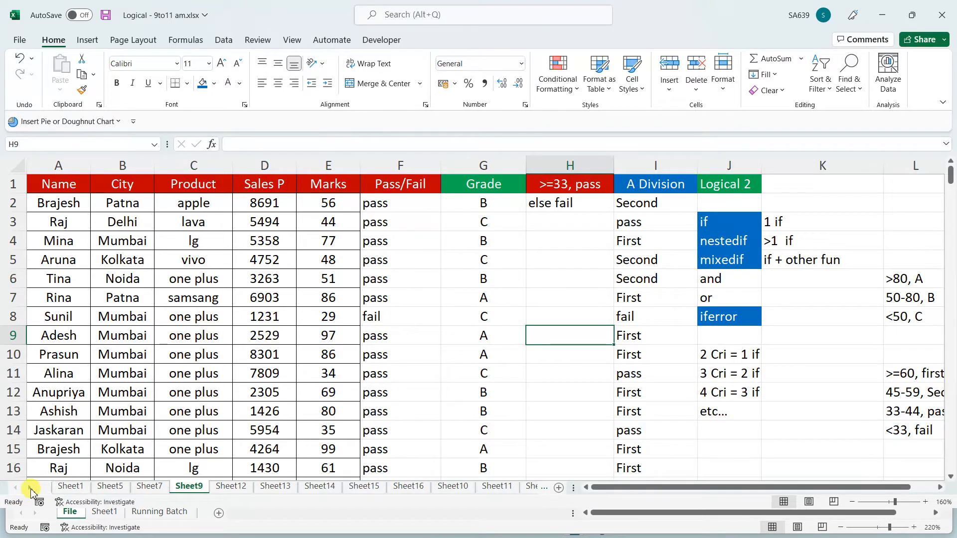
Scroll the sheet tab list and look at Sheet13 and Sheet14
click(30, 488)
click(30, 488)
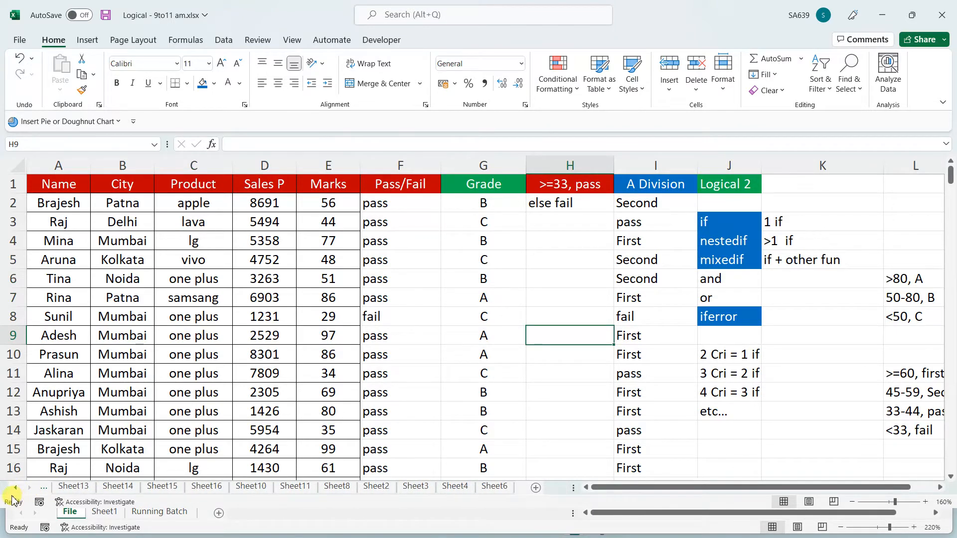
click(15, 490)
click(15, 490)
click(15, 490)
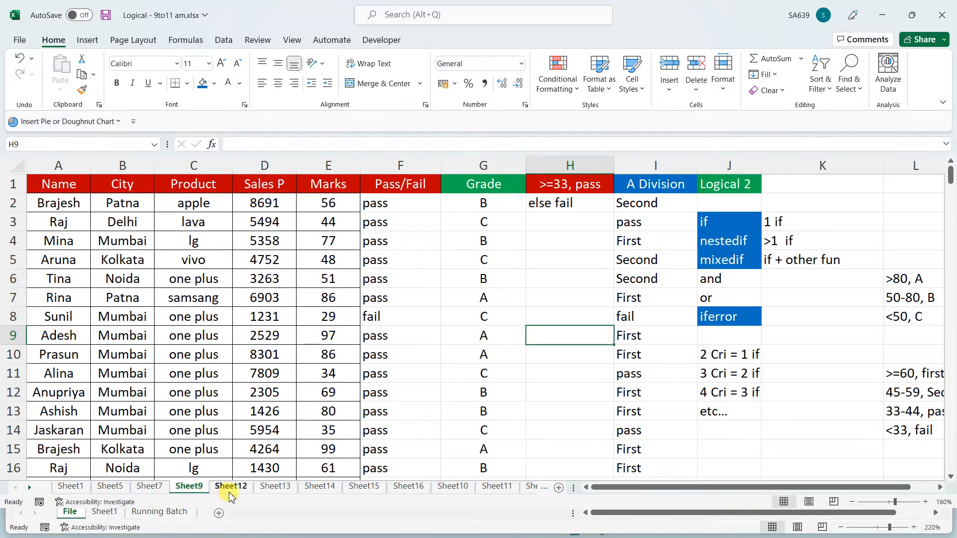
click(275, 488)
click(319, 487)
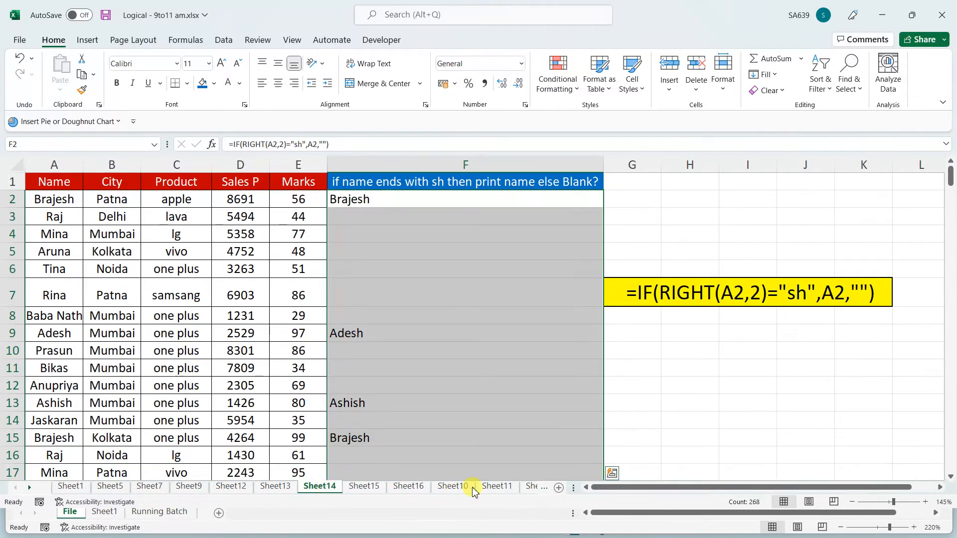
Move through Sheet10, Sheet8, Sheet3 and Sheet4 to Sheet6, then add a new sheet
click(29, 488)
click(29, 487)
click(29, 488)
click(30, 487)
click(29, 488)
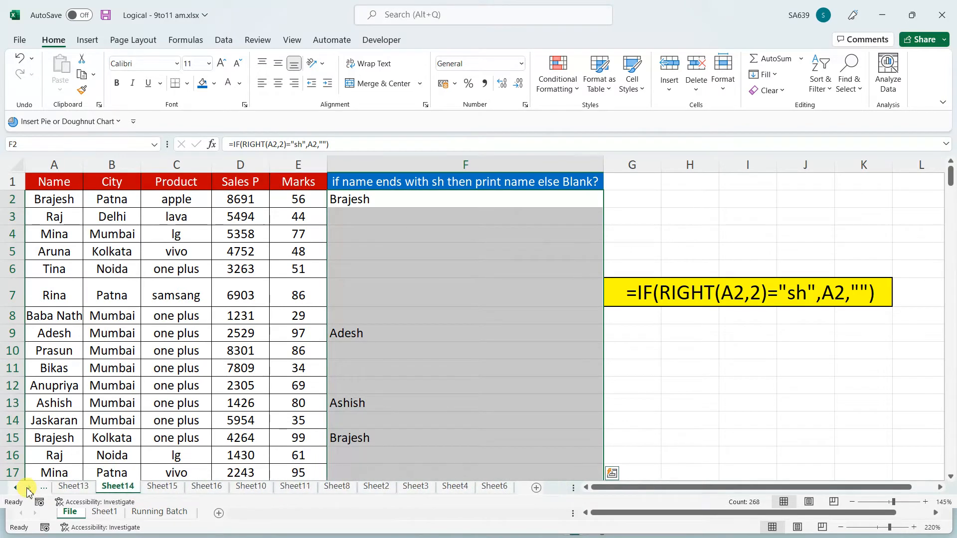
click(251, 487)
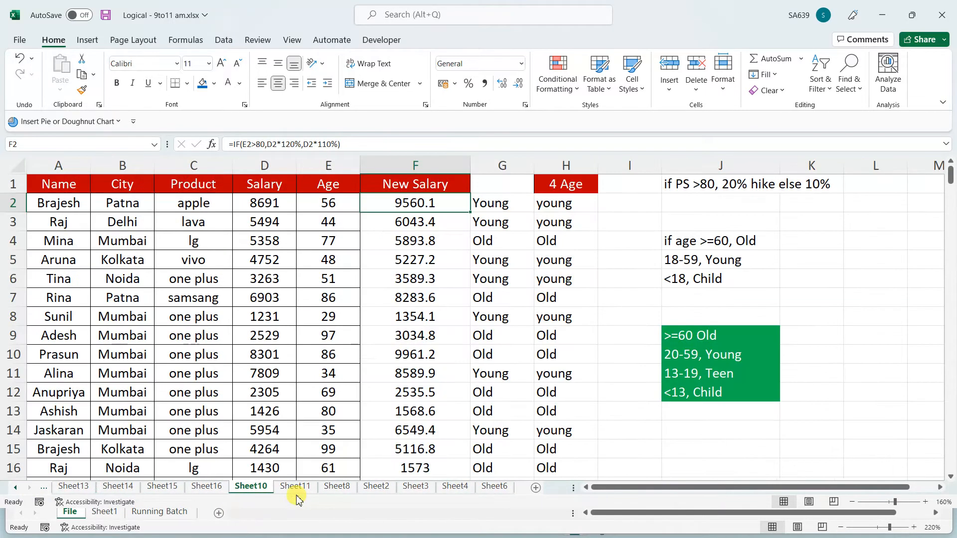
click(337, 487)
click(416, 487)
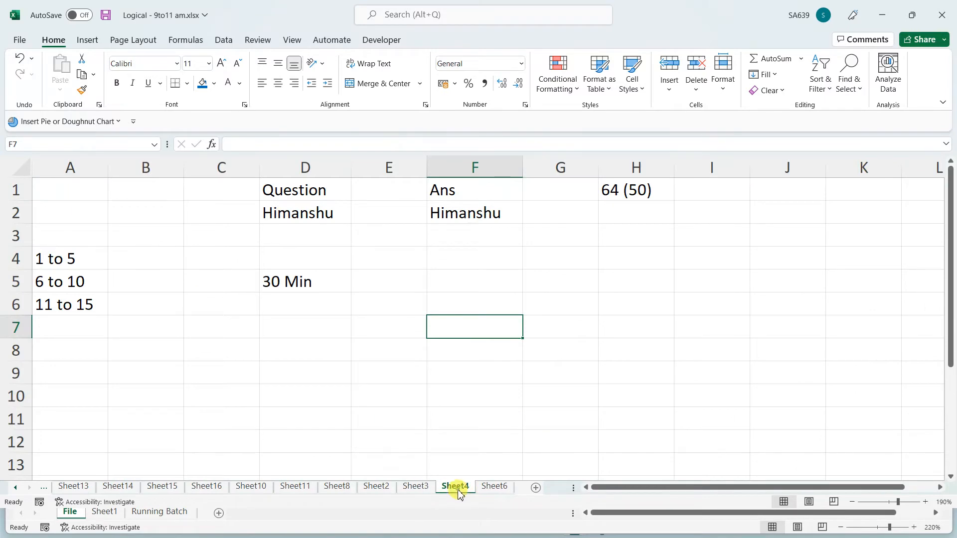
click(456, 487)
click(496, 488)
click(536, 488)
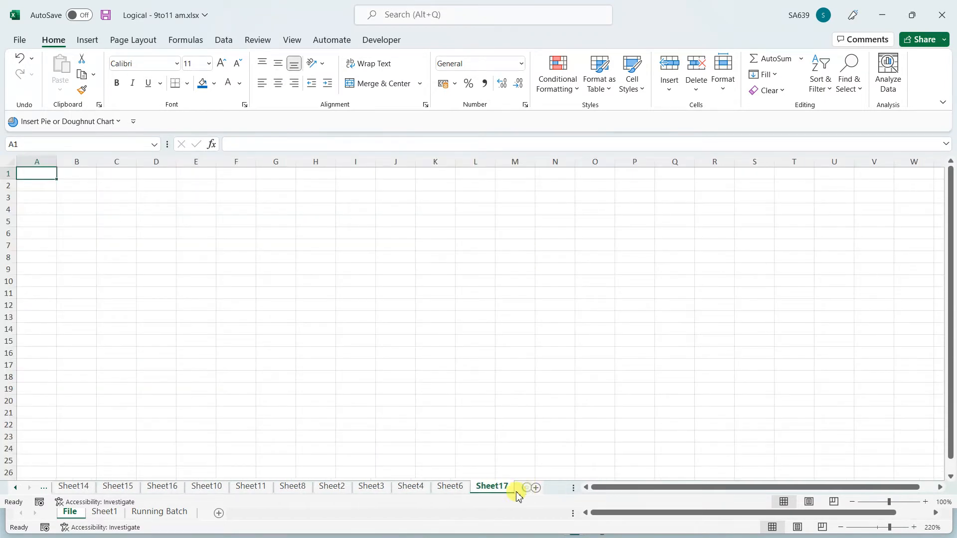
Rename the new Sheet17 to 'And'
click(496, 488)
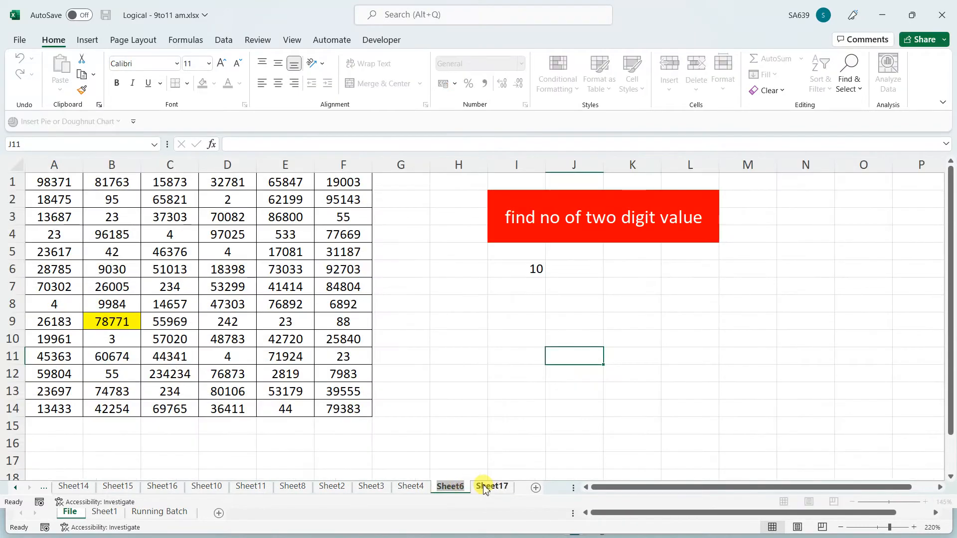
click(489, 488)
text(And)
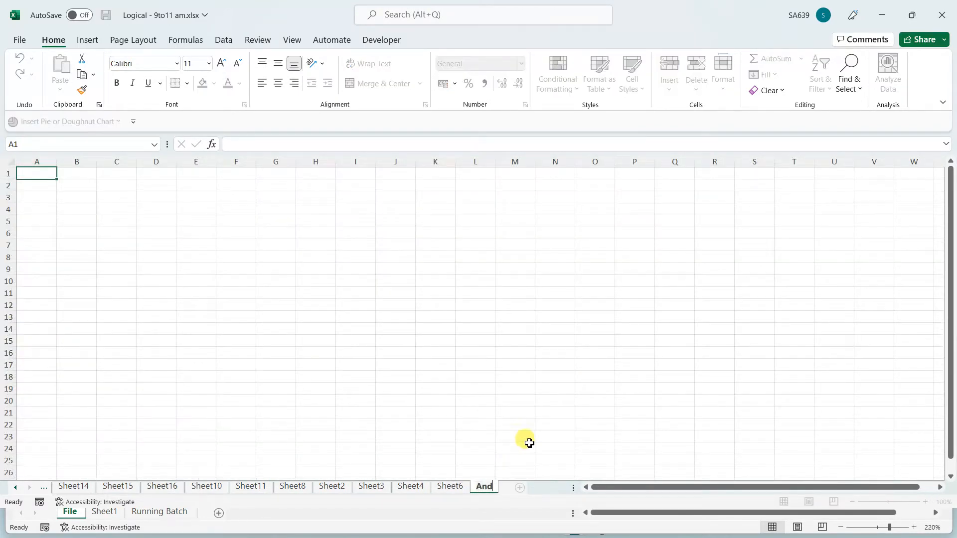
click(369, 379)
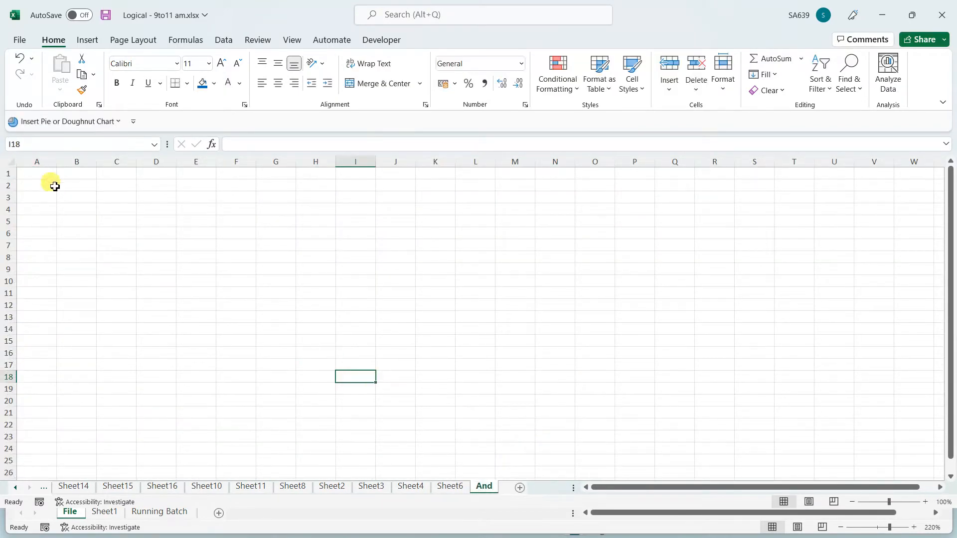
Put a 'Name' header in A1 and fill A2:A13 with student names
scroll(125, 299, up, 4)
scroll(79, 216, up, 1)
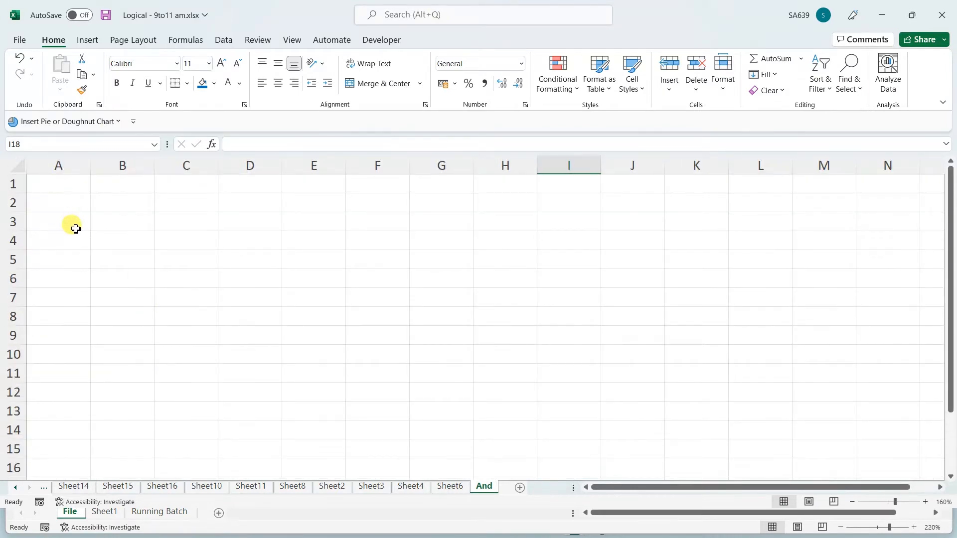
click(54, 186)
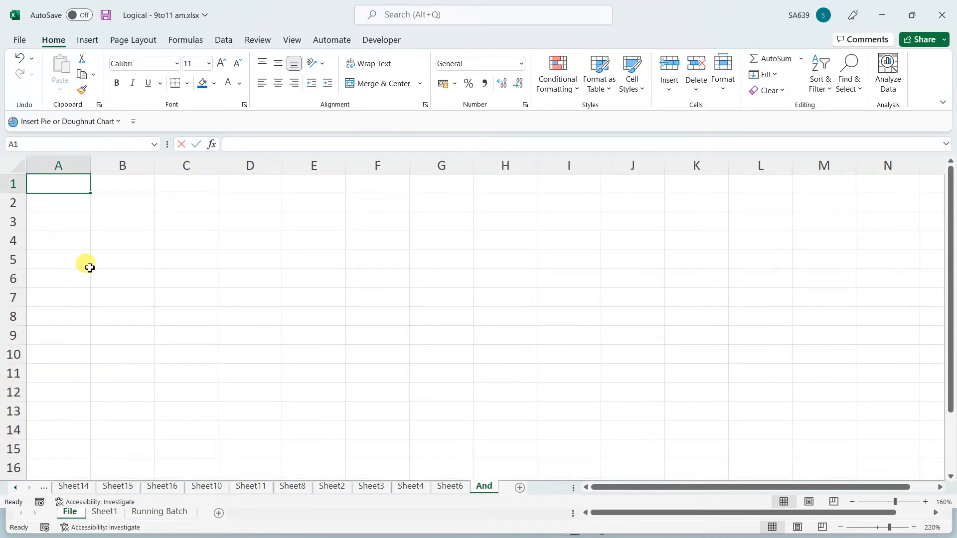
text(Name)
key(Return)
text(Brfa)
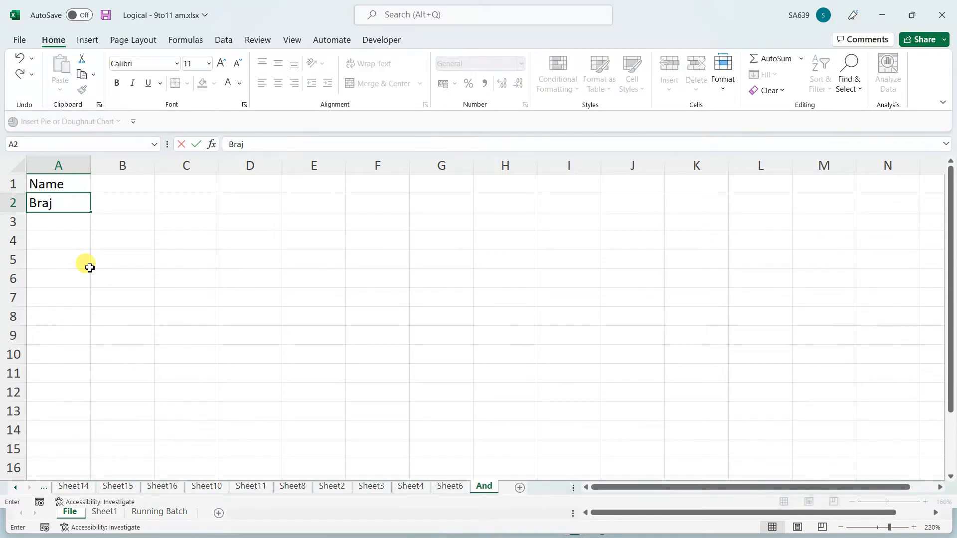
text(esh)
click(90, 268)
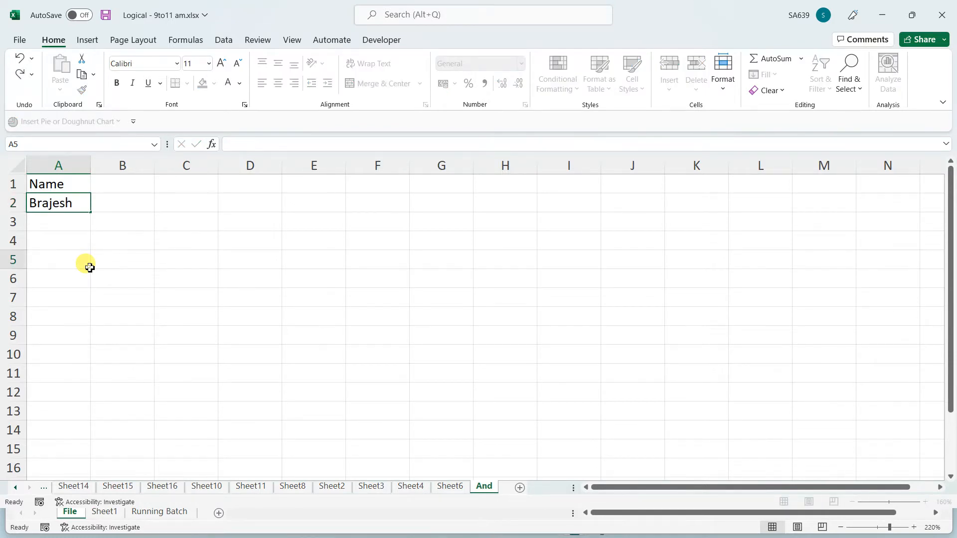
click(76, 200)
drag(89, 213, 90, 414)
Add the headers Phy, Che and Math in B1:D1, correcting the Math entry
click(122, 184)
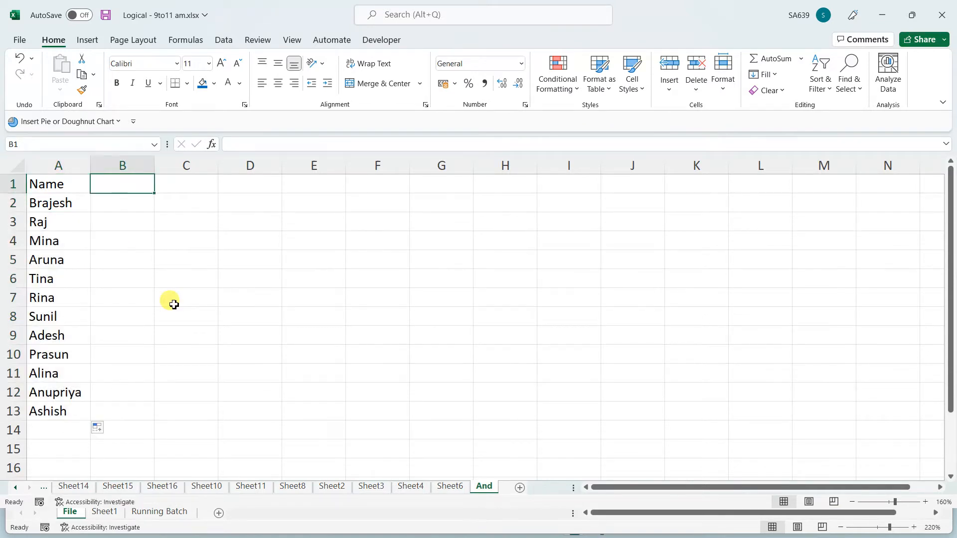
text(Phy)
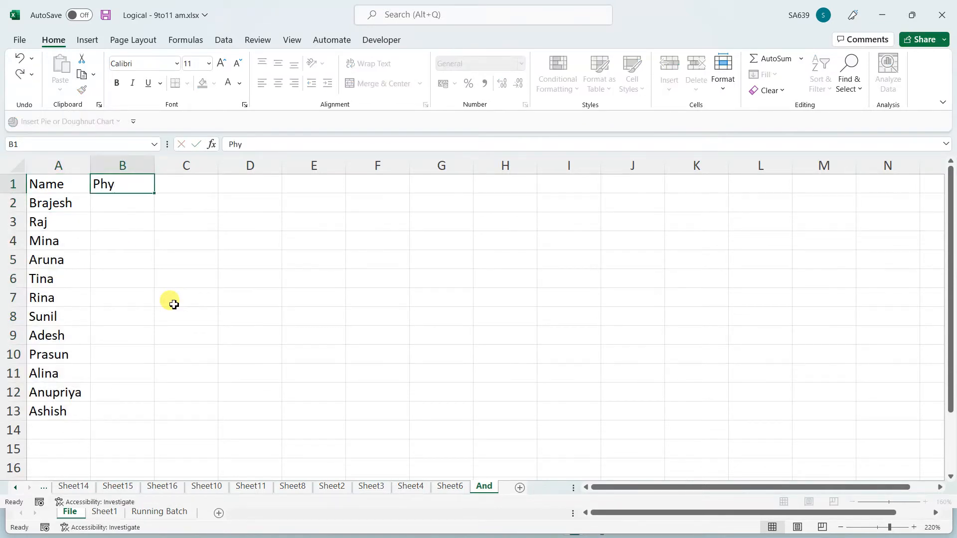
key(Tab)
text(Che)
key(Tab)
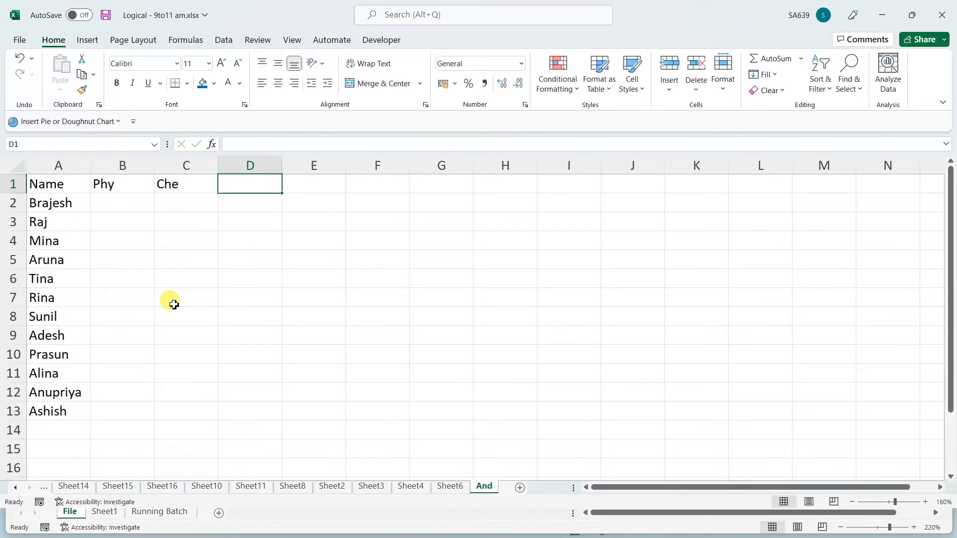
text(Mqth)
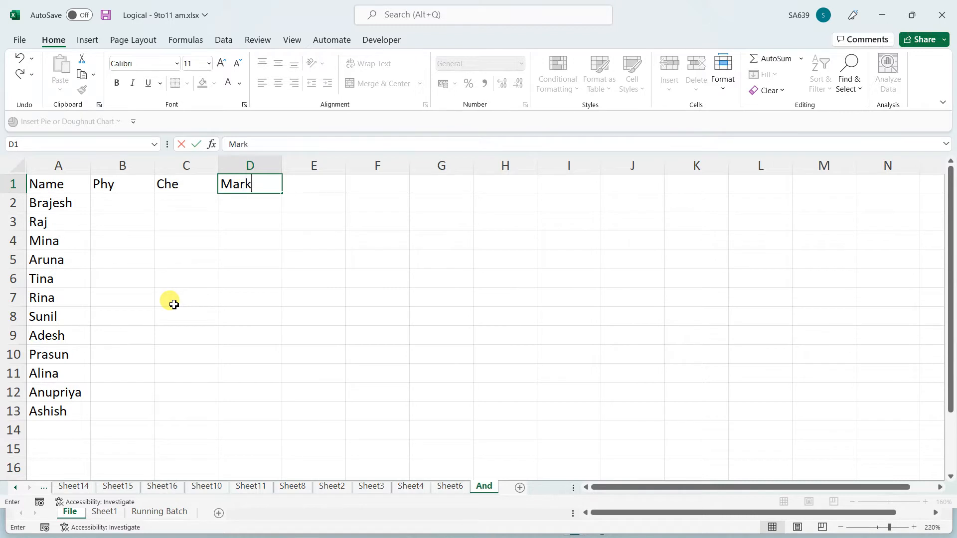
text(s)
click(133, 331)
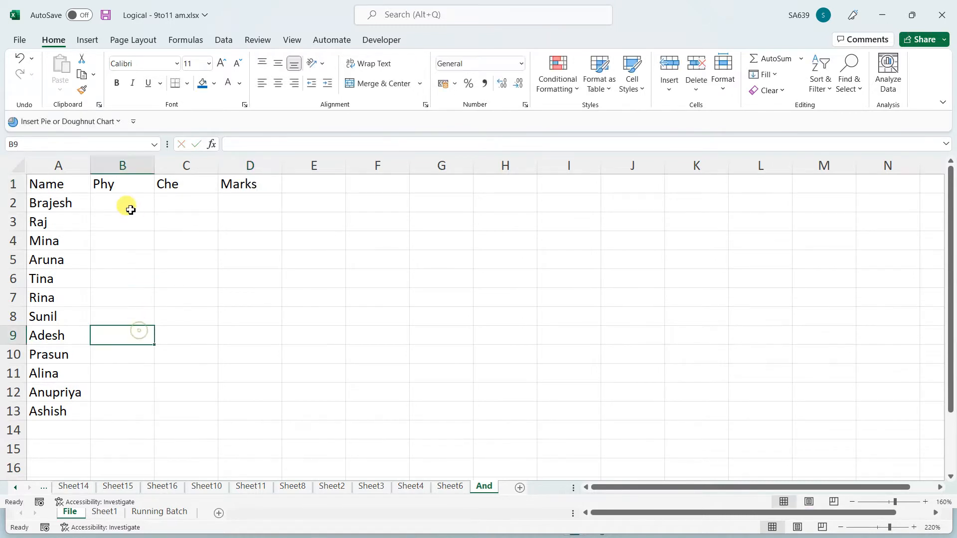
click(272, 183)
text(Math)
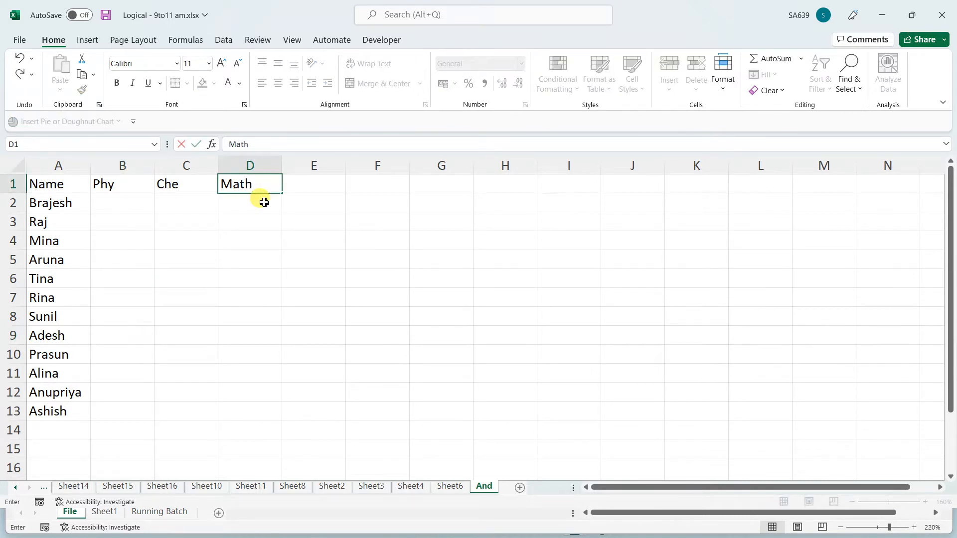
click(105, 189)
click(113, 202)
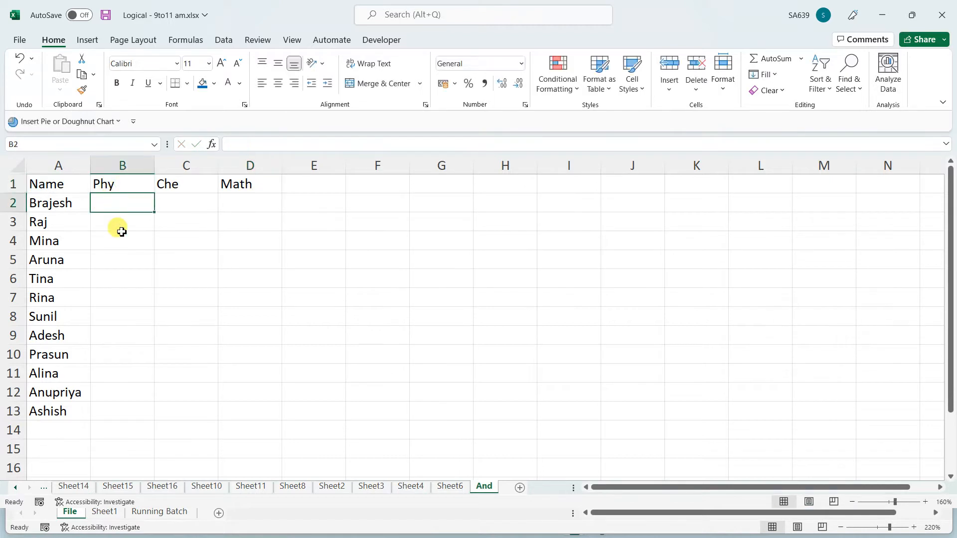
Enter =RANDBETWEEN(22,100) in B2 and fill it across and down to B2:D13
text(=rand)
key(Down)
key(Down)
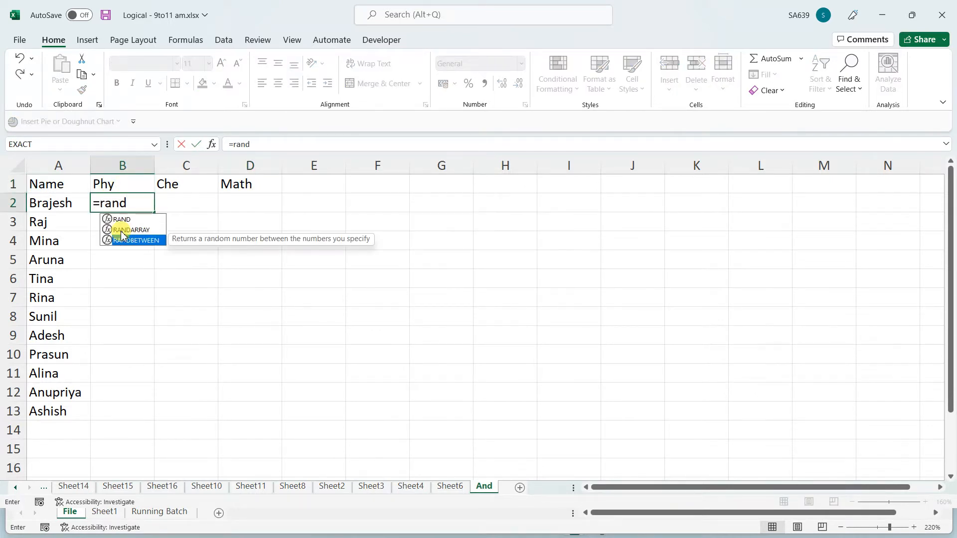
key(Tab)
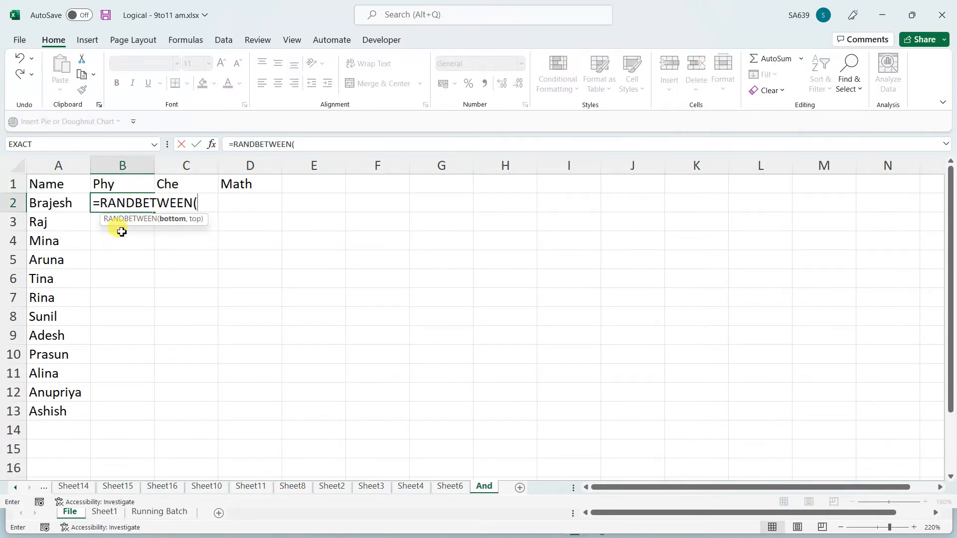
text(22,100)
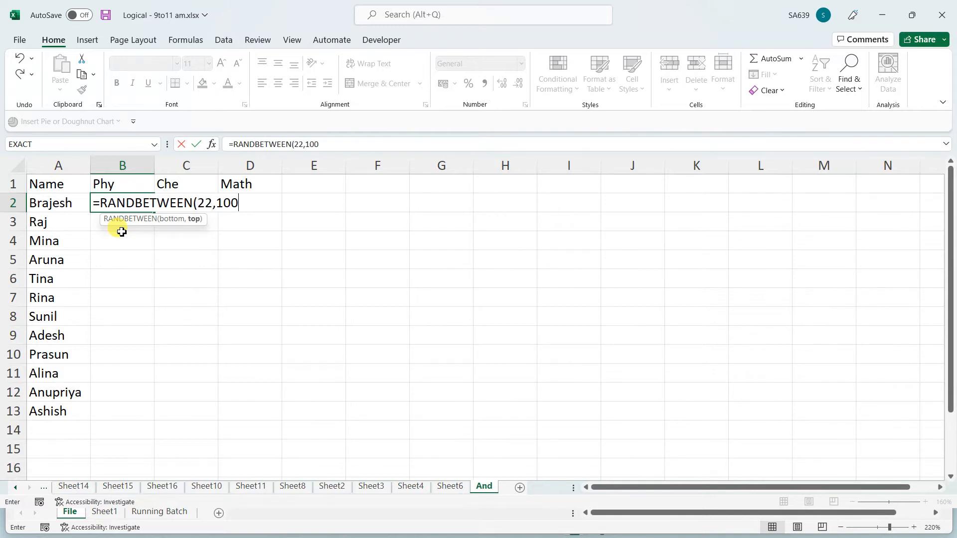
key(Return)
click(134, 204)
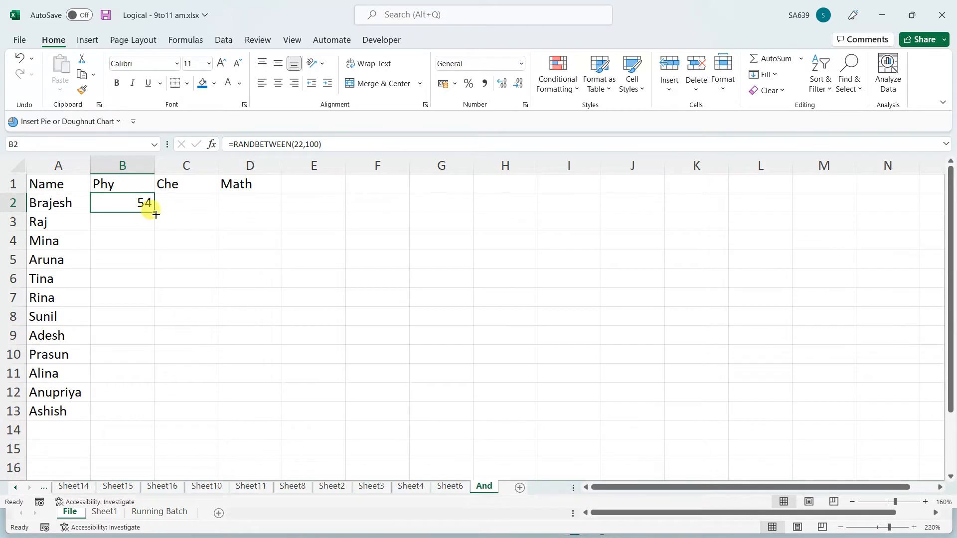
drag(156, 214, 282, 419)
Convert the random marks in B2:D13 to fixed values with Paste Special > Values
key(ctrl+c)
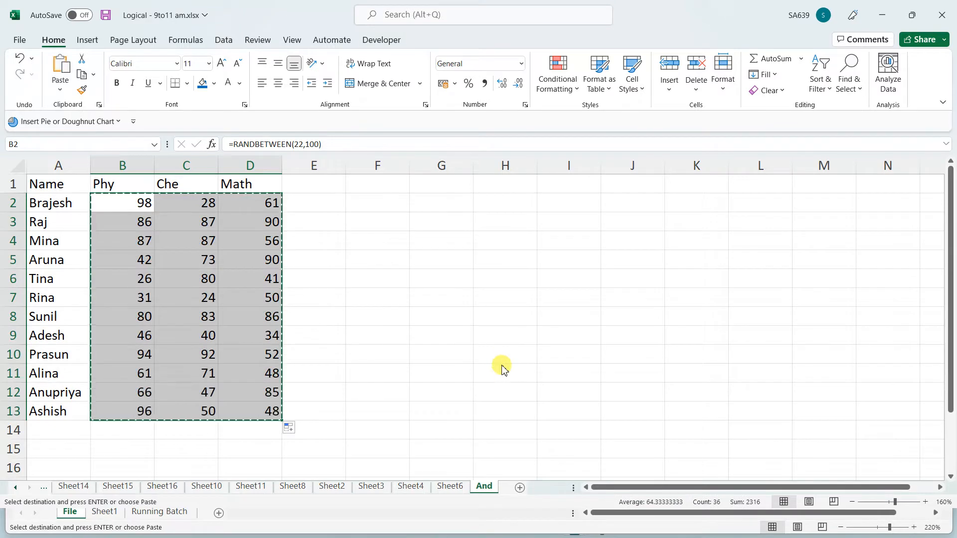
key(ctrl+alt+v)
key(v)
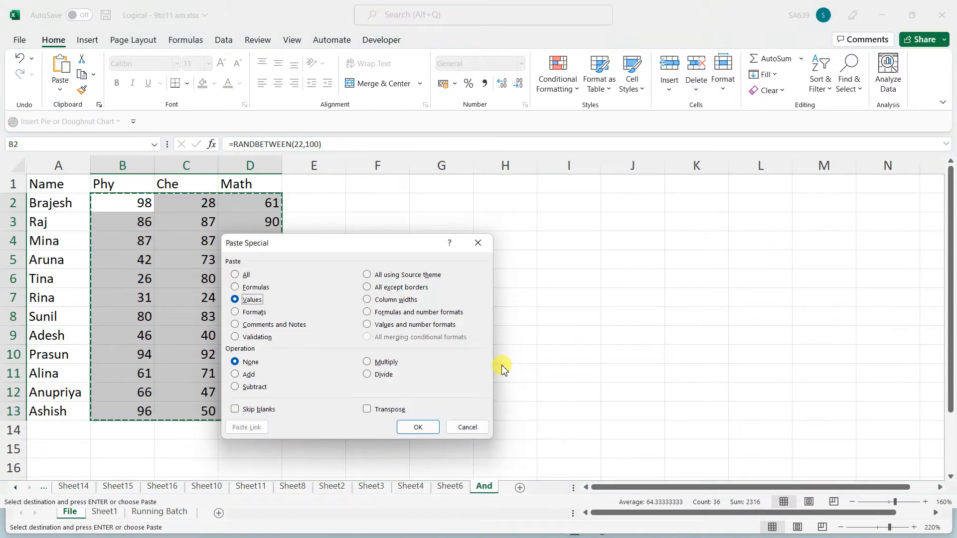
key(Return)
key(Escape)
click(519, 278)
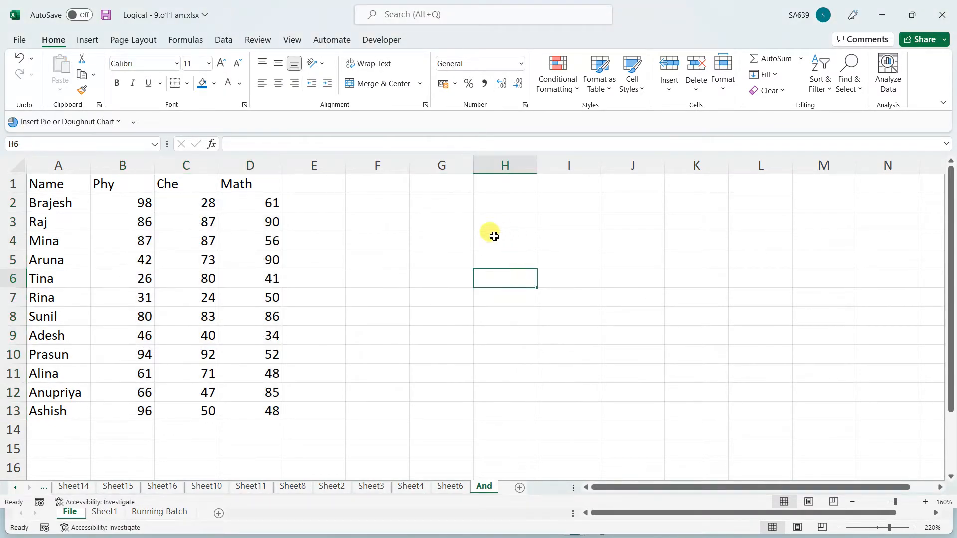
click(503, 182)
click(576, 169)
click(585, 188)
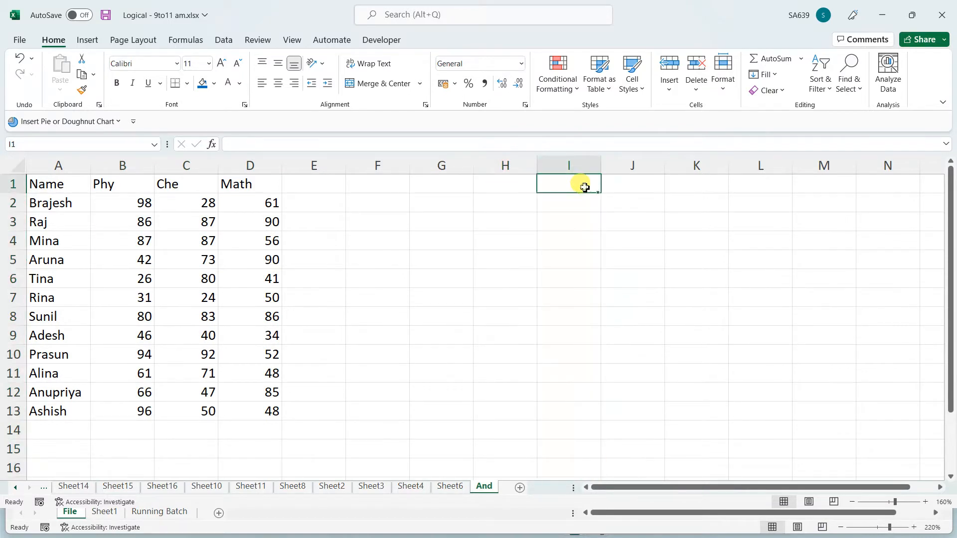
Type 'Min Marks should be >=33 in all sub then print name?' into cell I1
text(if)
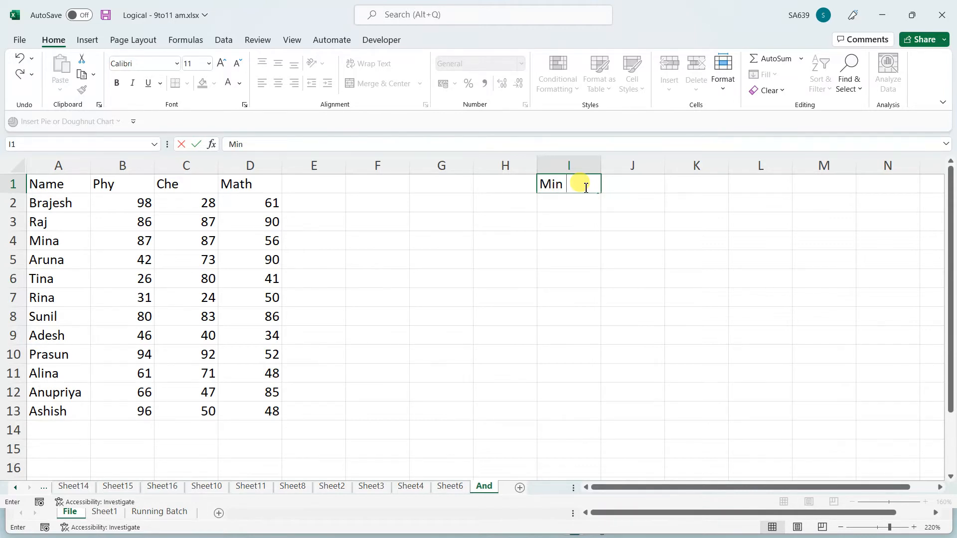
text(Marks should be >=33 in all sub then print name)
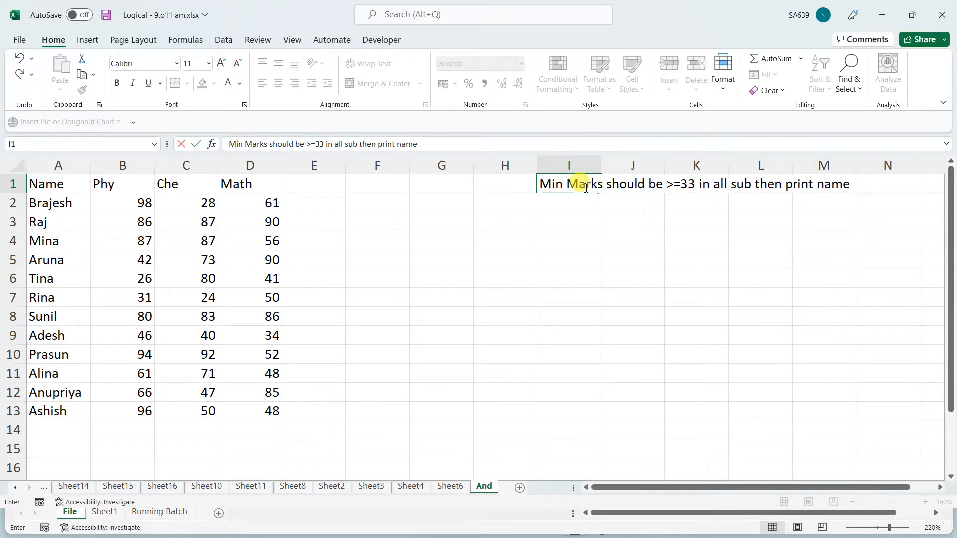
text(?)
key(Return)
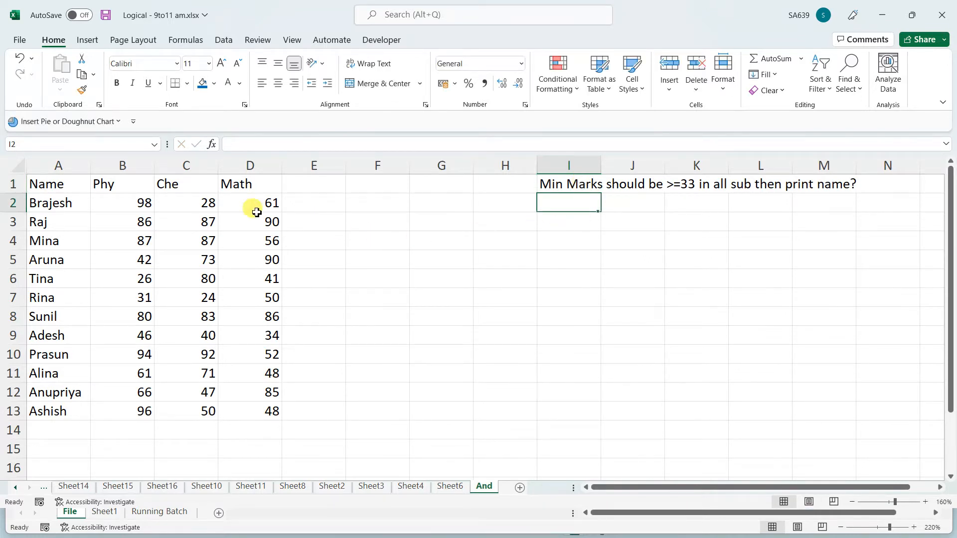
Give the header cells A1:D1 (Name, Phy, Che, Math) a dark blue fill
drag(234, 183, 32, 184)
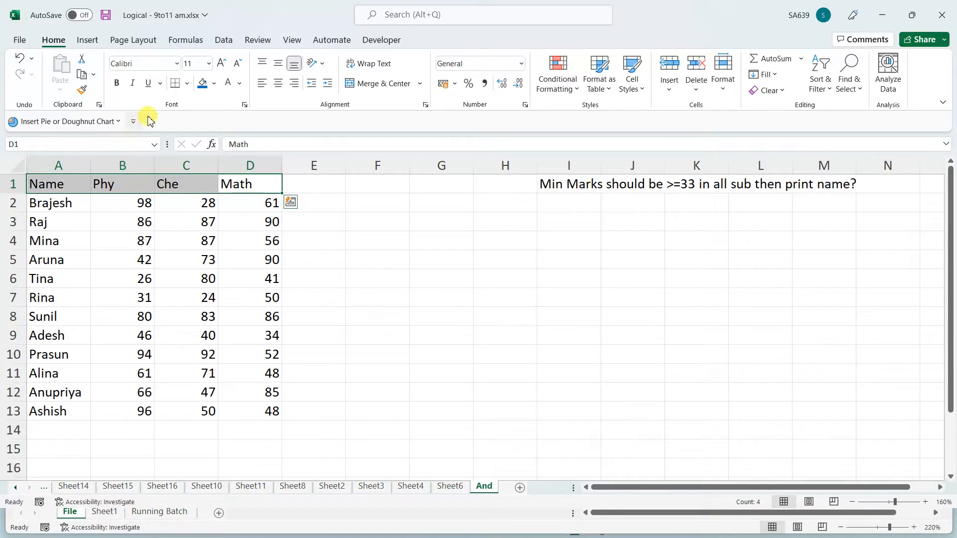
click(202, 83)
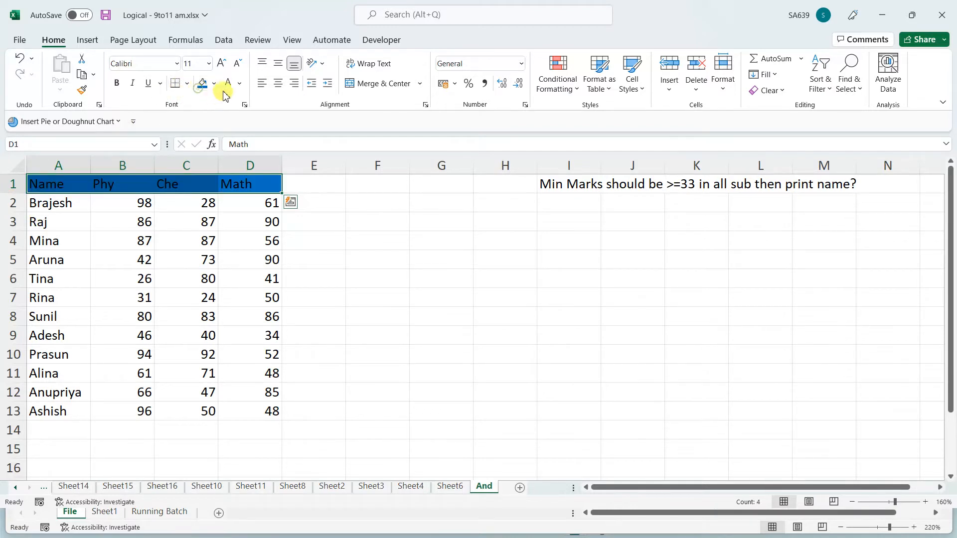
click(422, 273)
click(260, 202)
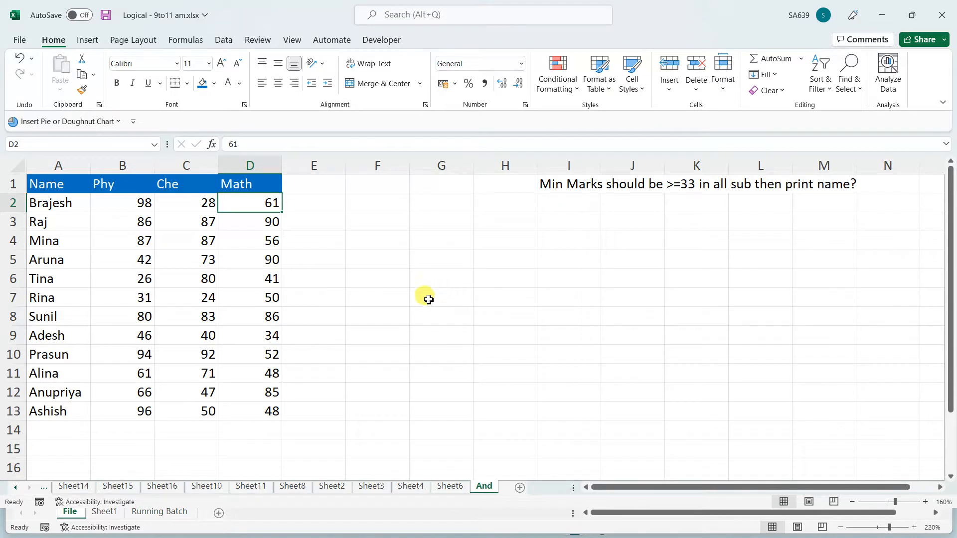
click(122, 205)
click(169, 204)
click(312, 216)
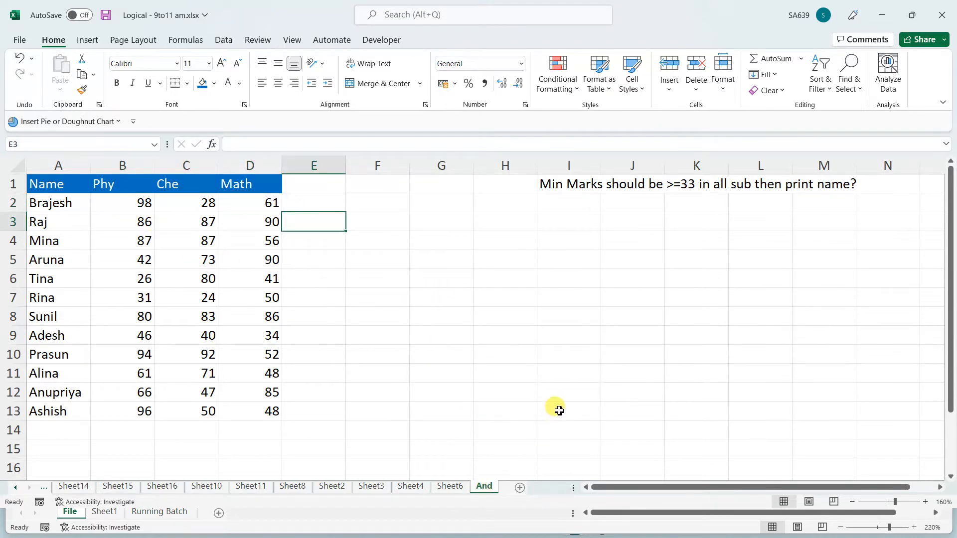
Add the header 'And' in cell F1
click(358, 185)
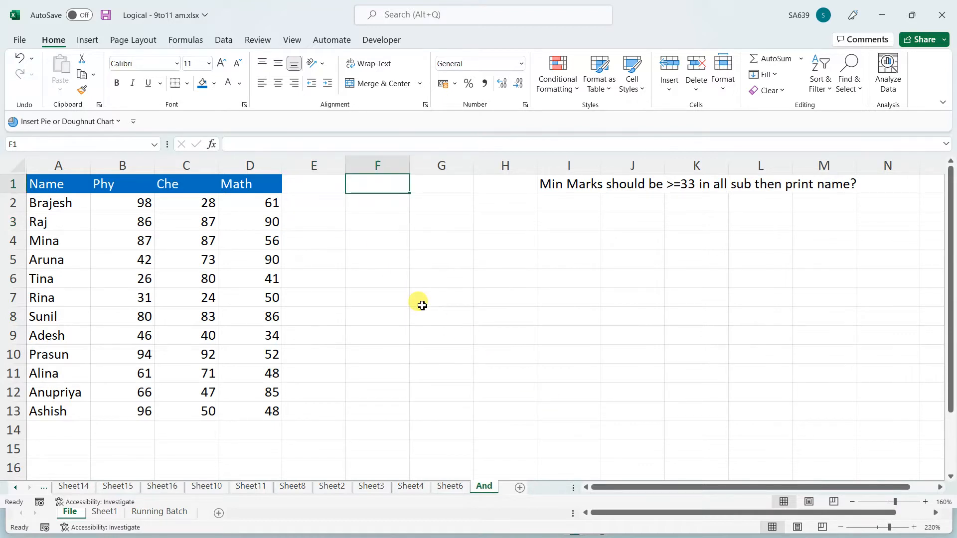
text(And)
click(422, 305)
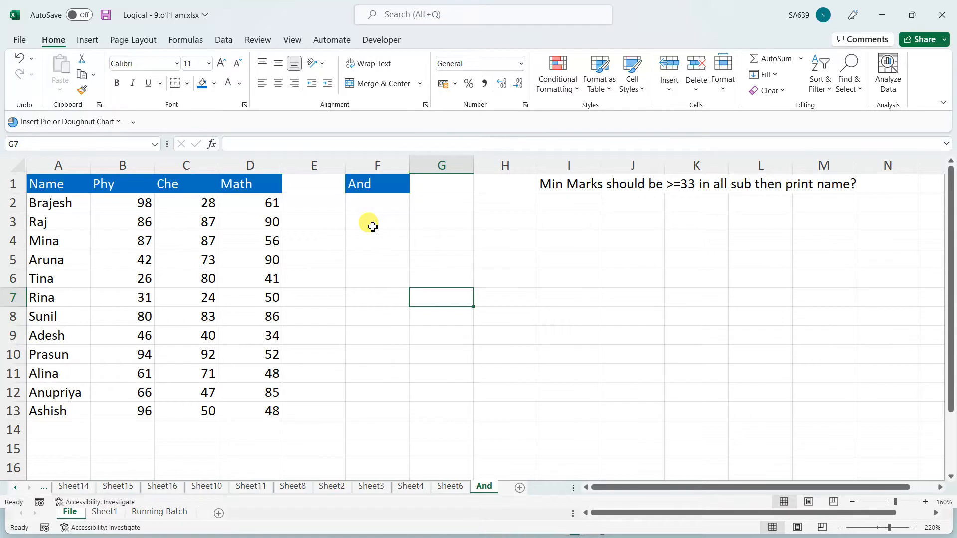
click(370, 204)
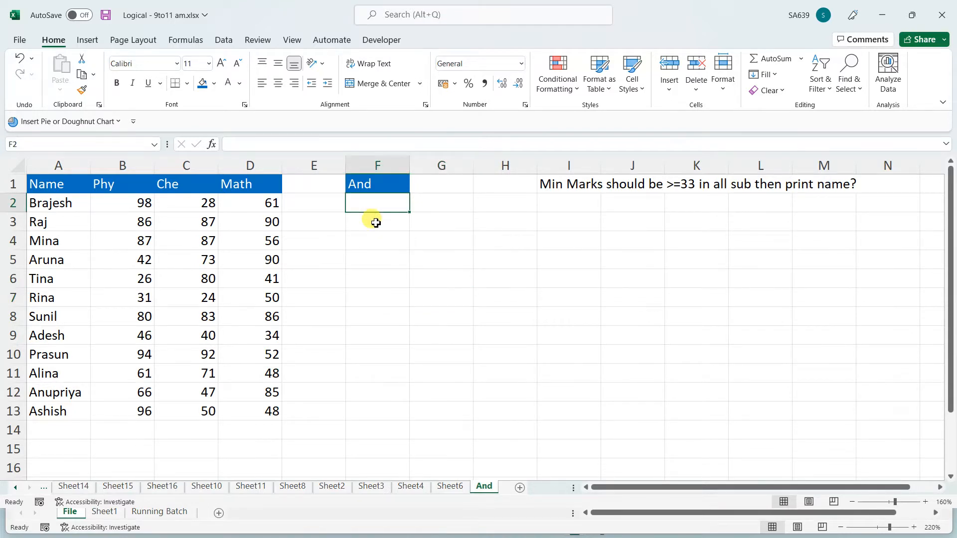
Enter =AND(B2>=33,C2>=33,D2>=33) in F2 and fill it down to F13
text(=)
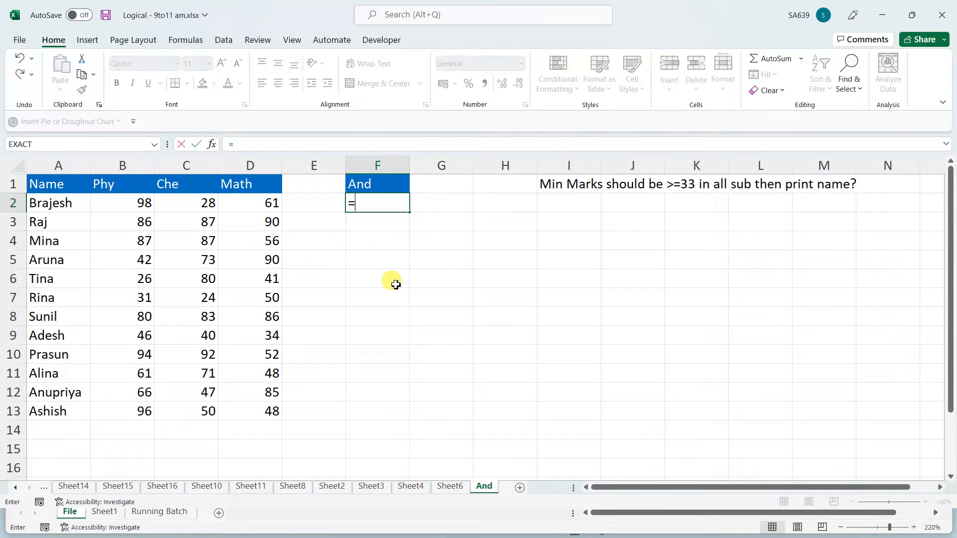
text(and()
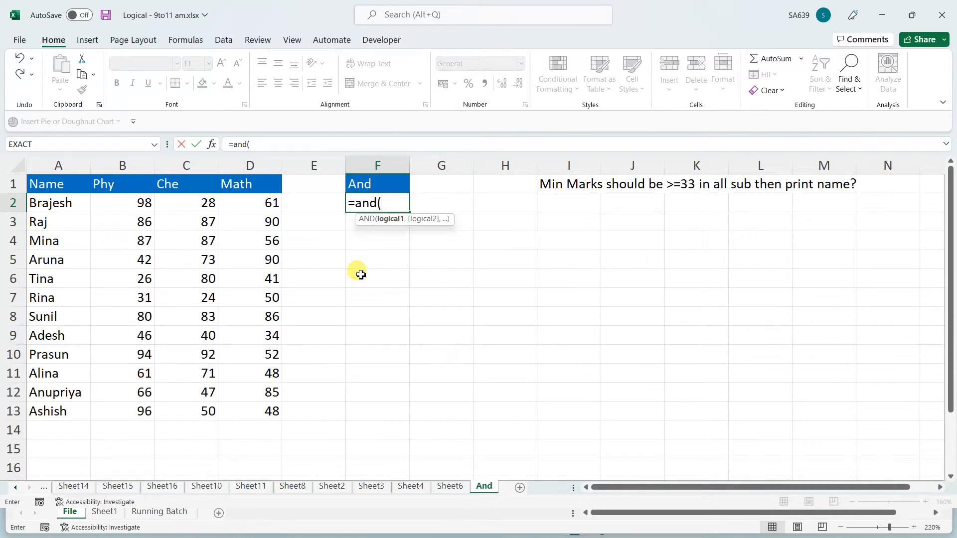
click(123, 204)
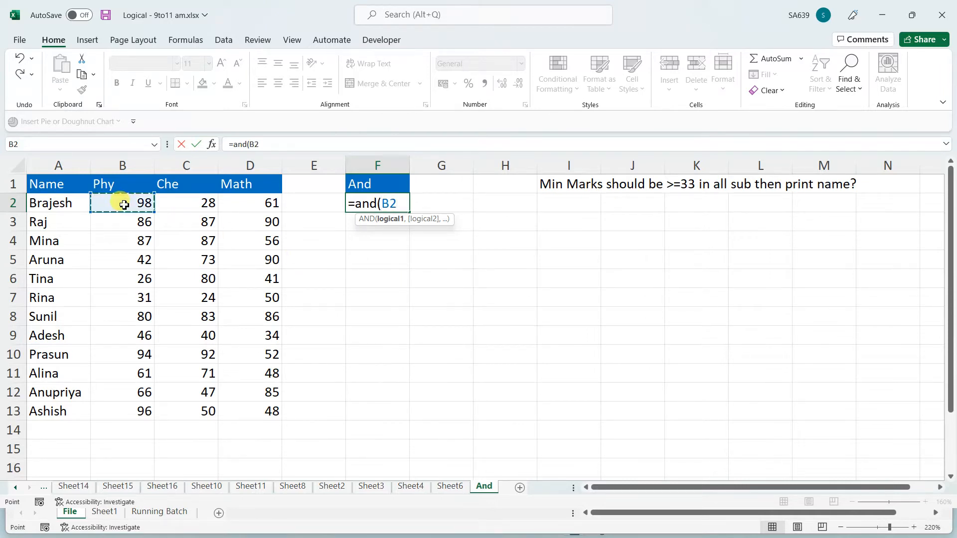
text(>=)
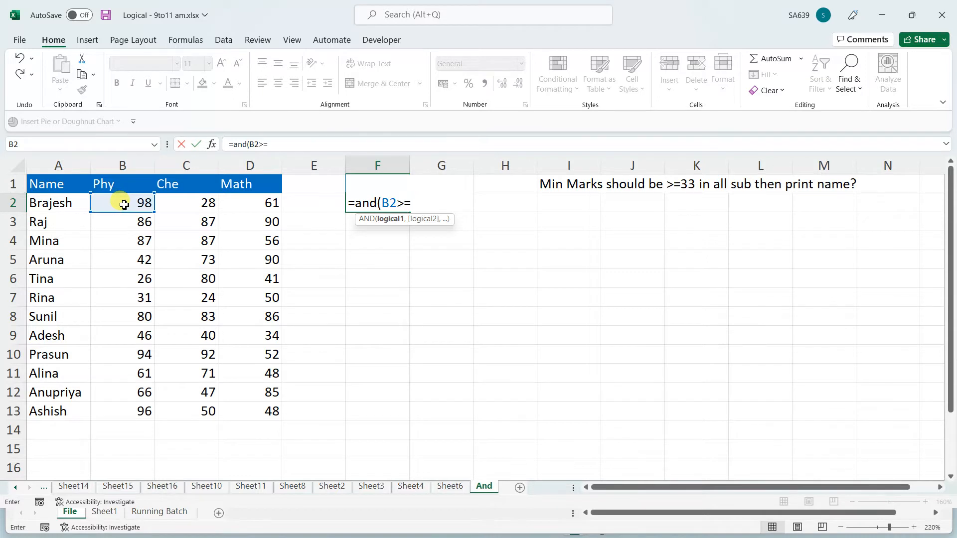
text(33,)
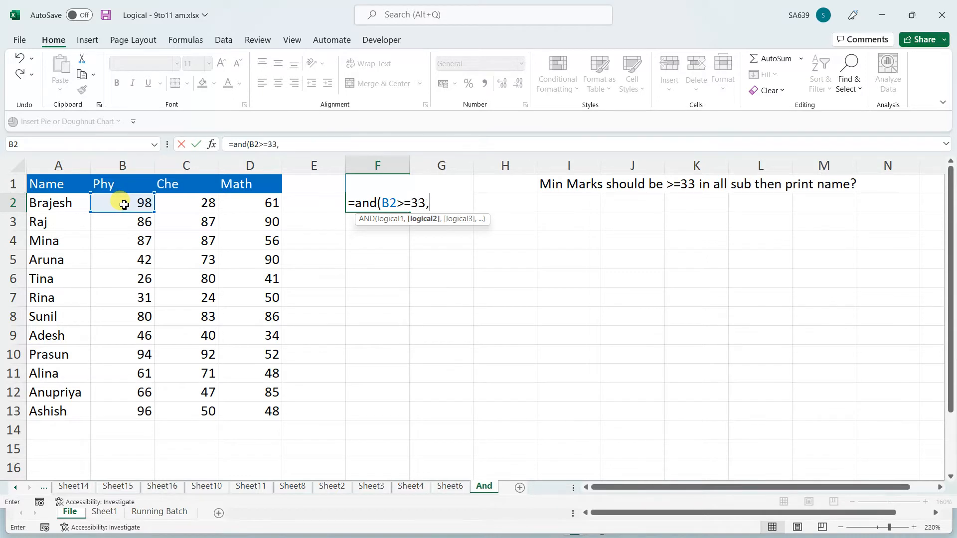
click(193, 207)
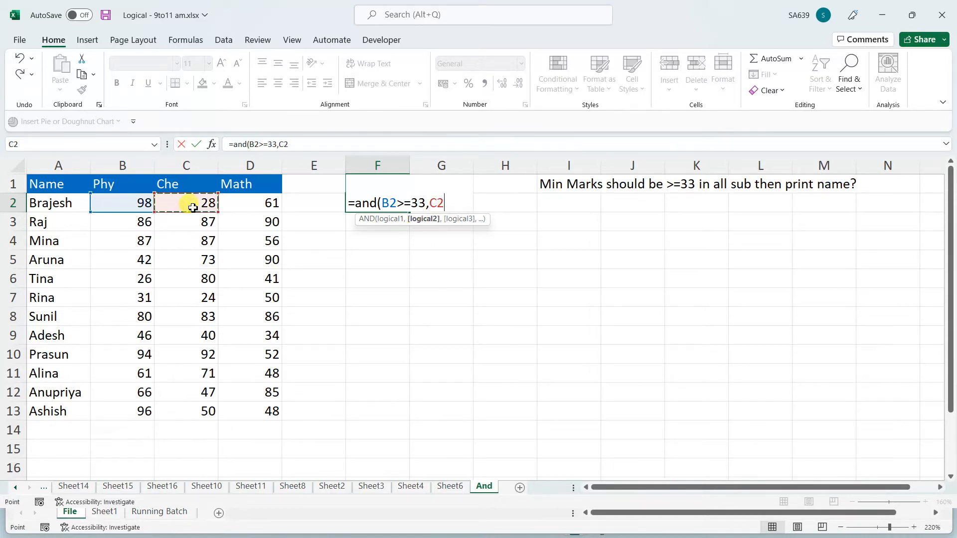
text(>=33)
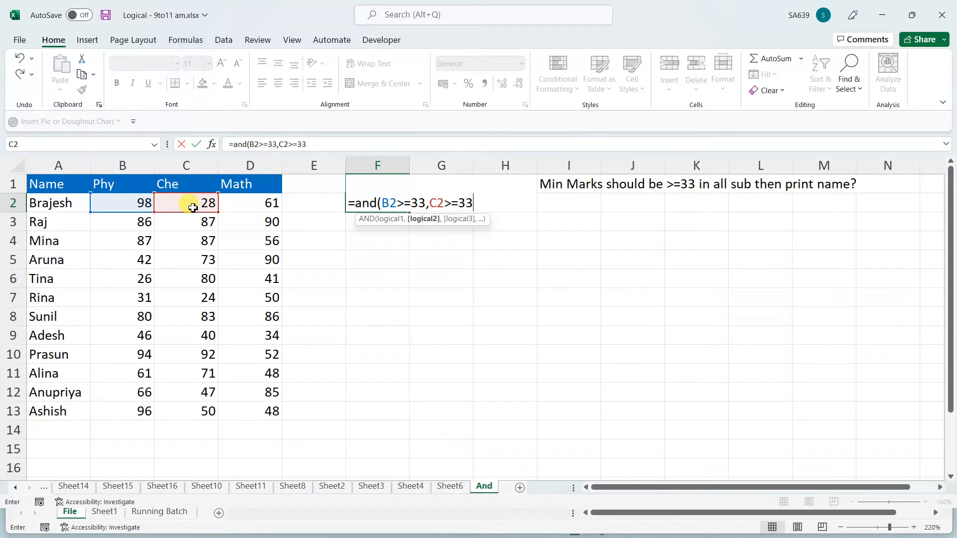
text(,)
click(260, 205)
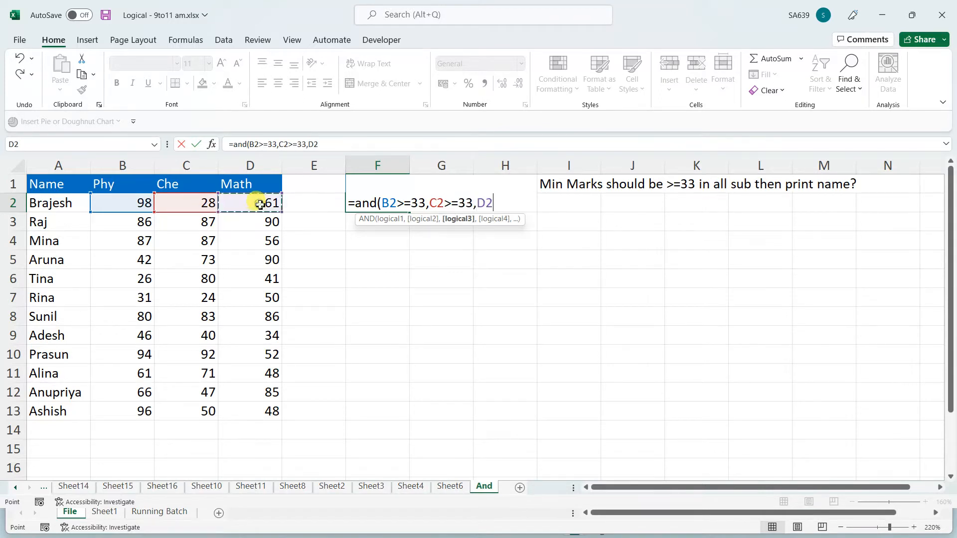
text(>=33))
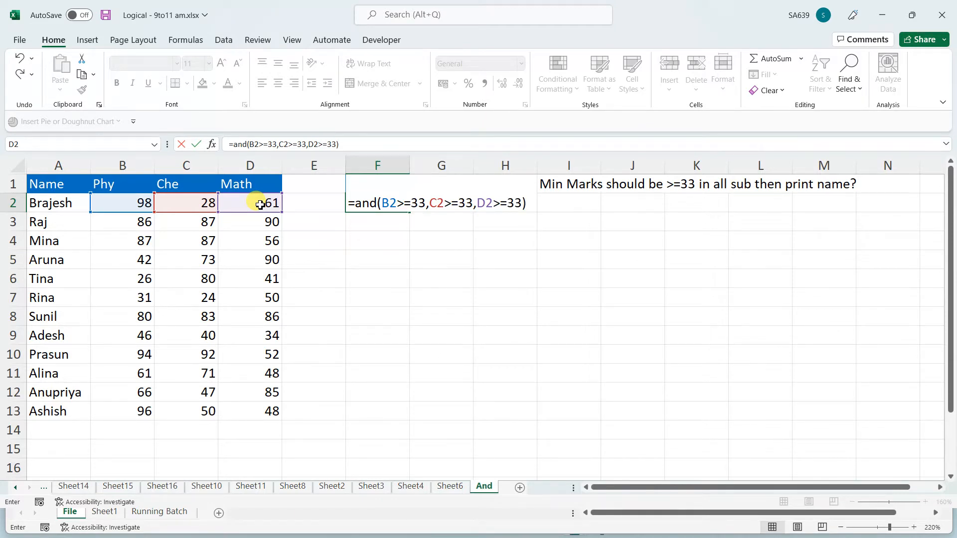
key(Return)
click(391, 200)
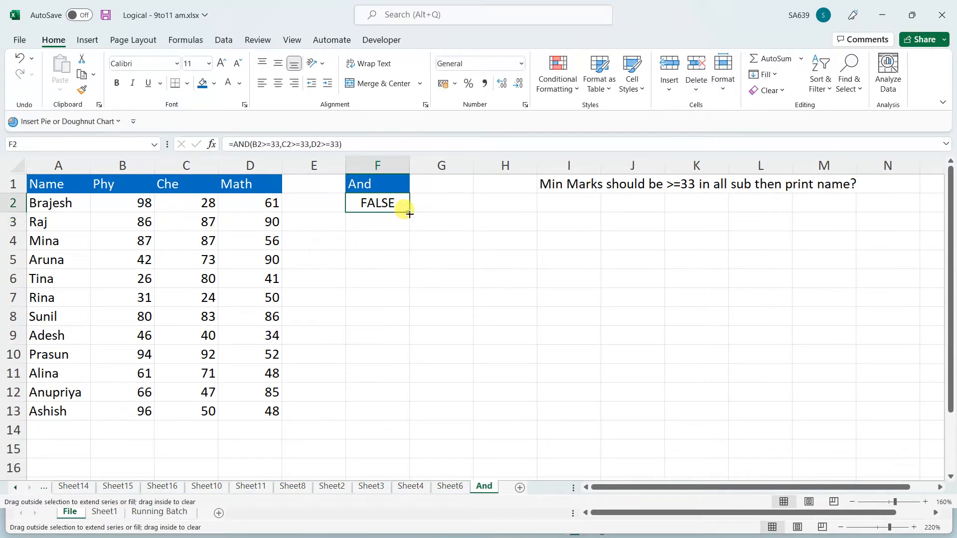
drag(410, 214, 392, 417)
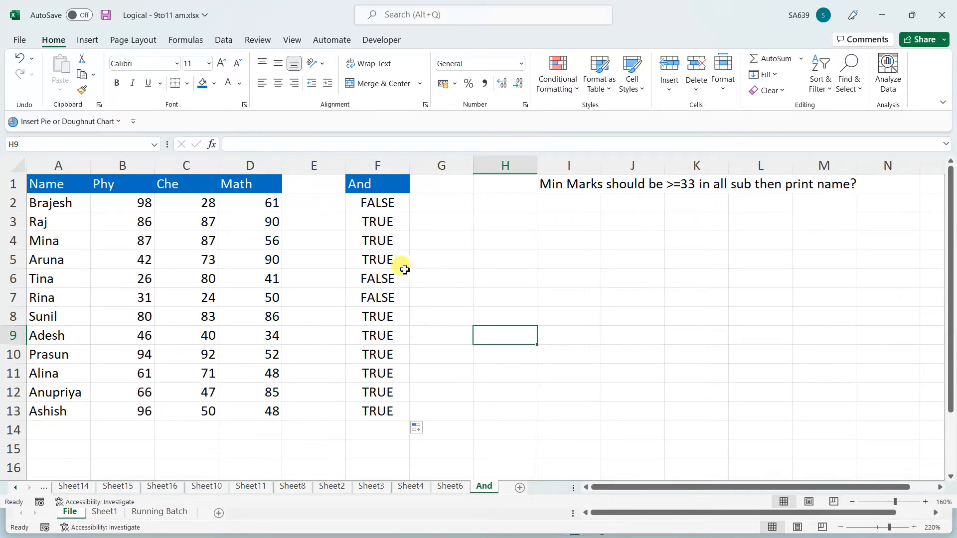
Change F2 to =IF(AND(B2>=33,C2>=33,D2>=33)=TRUE,A2,"")
click(383, 202)
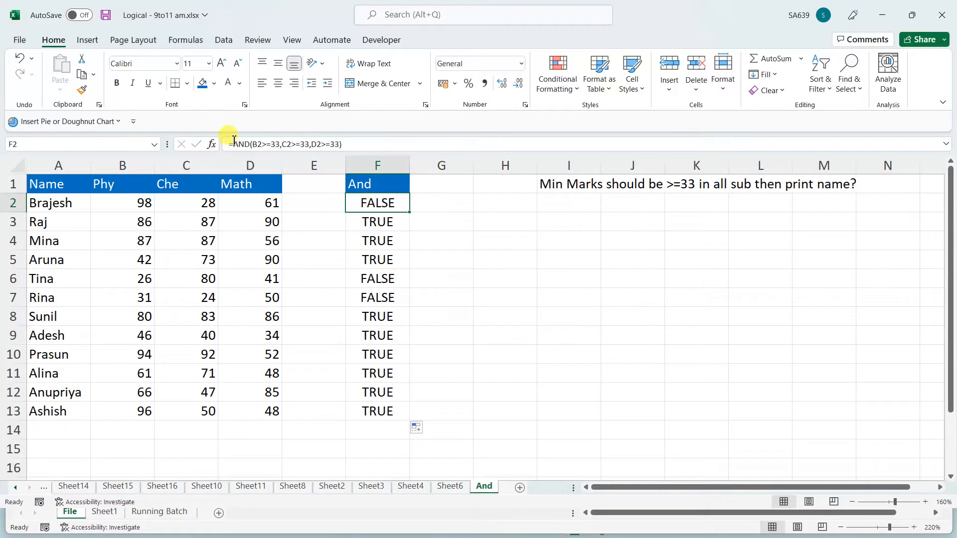
key(F2)
text(if)
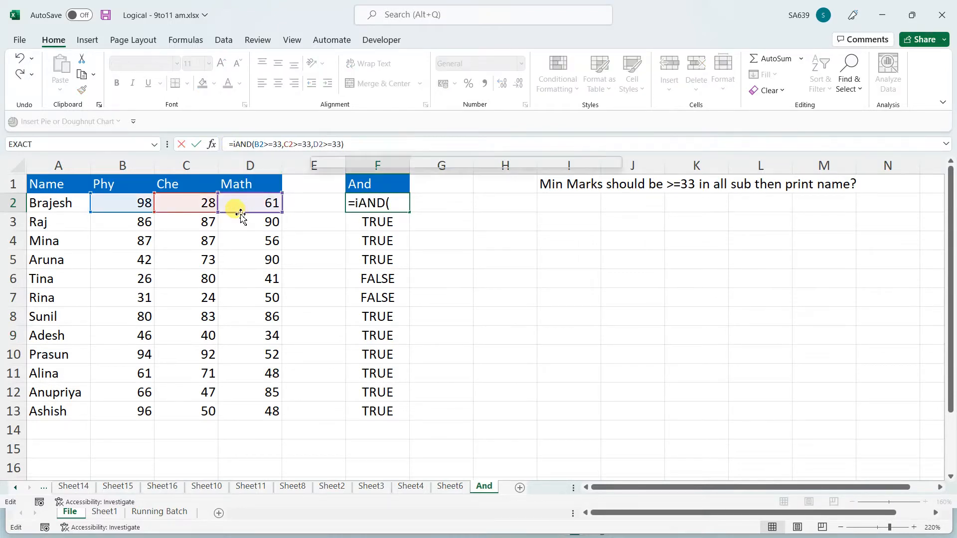
key(Tab)
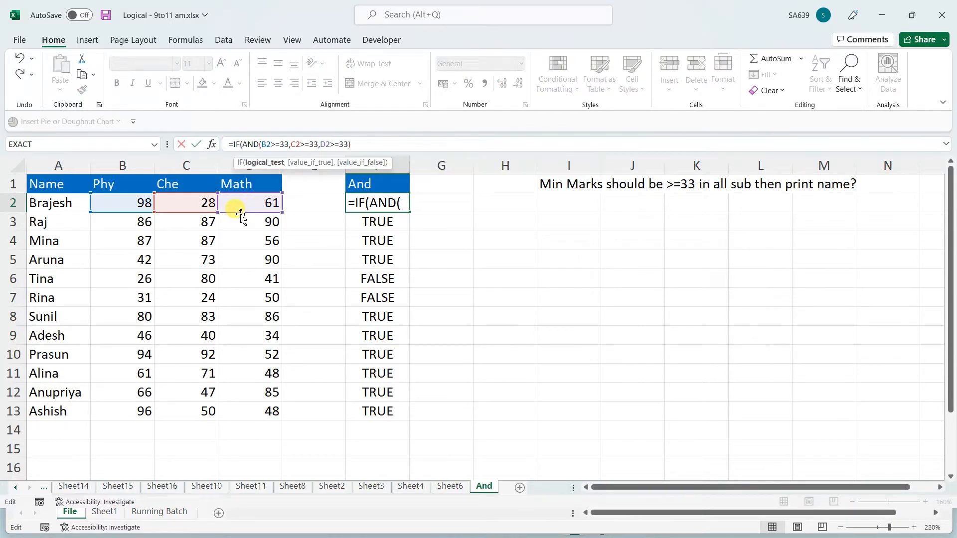
click(382, 144)
text(=true,)
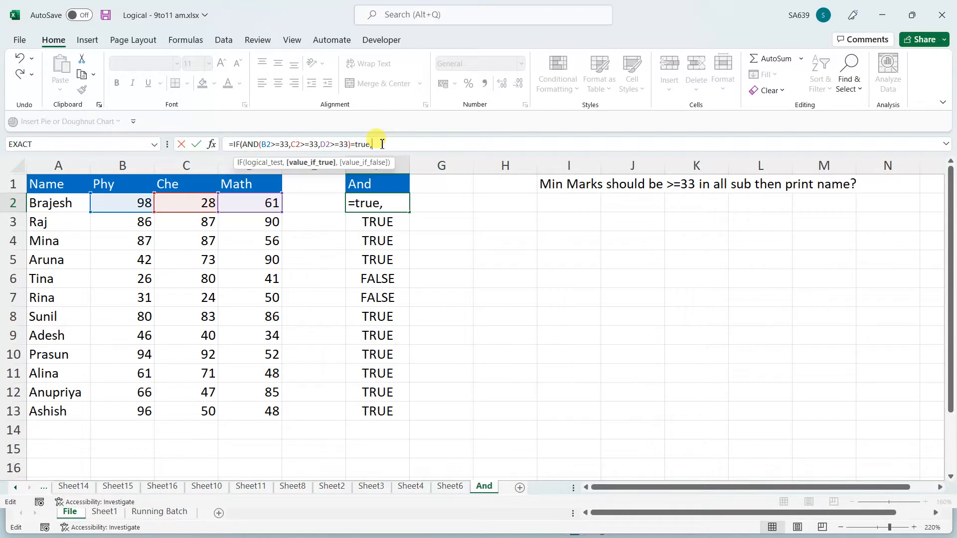
click(74, 203)
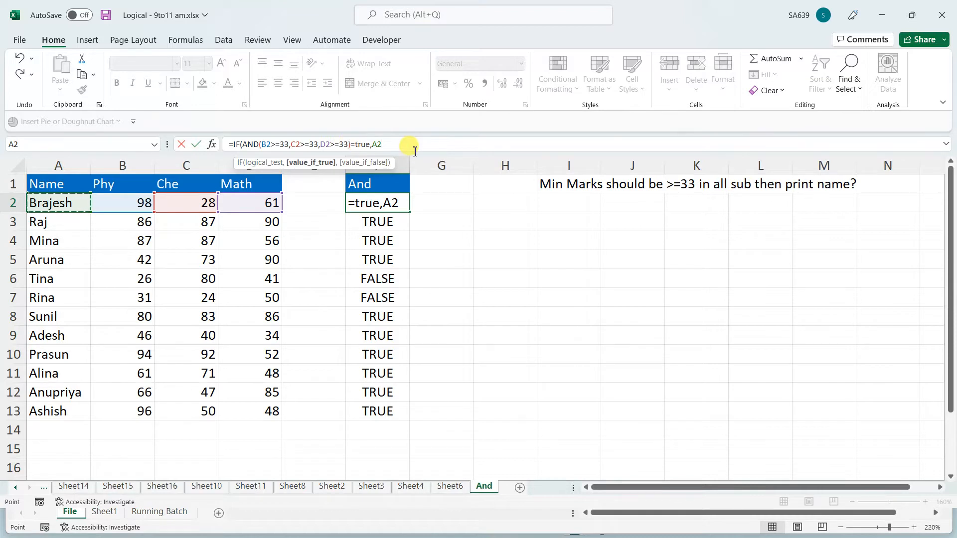
text(,"")
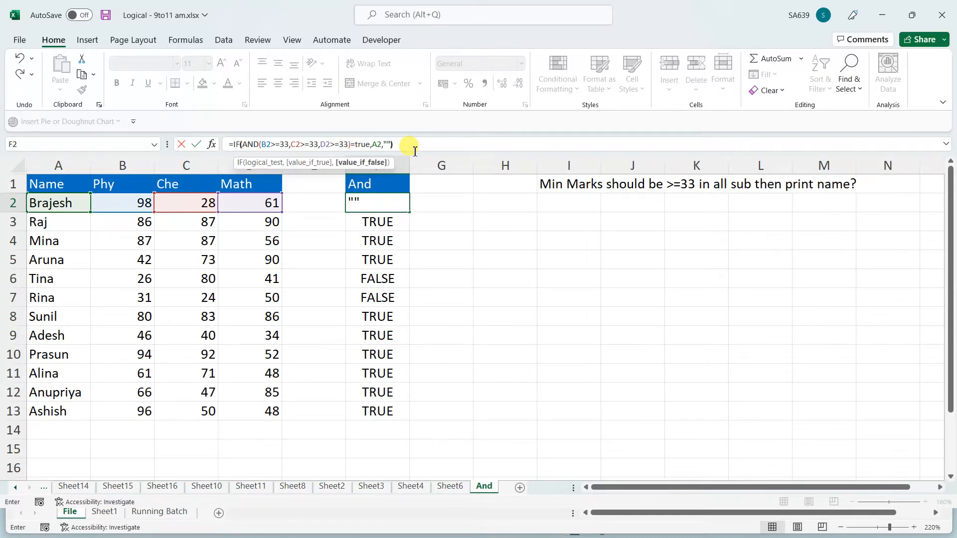
text())
key(Return)
Fill the IF formula down to F13 and widen column F to fit the names
click(399, 205)
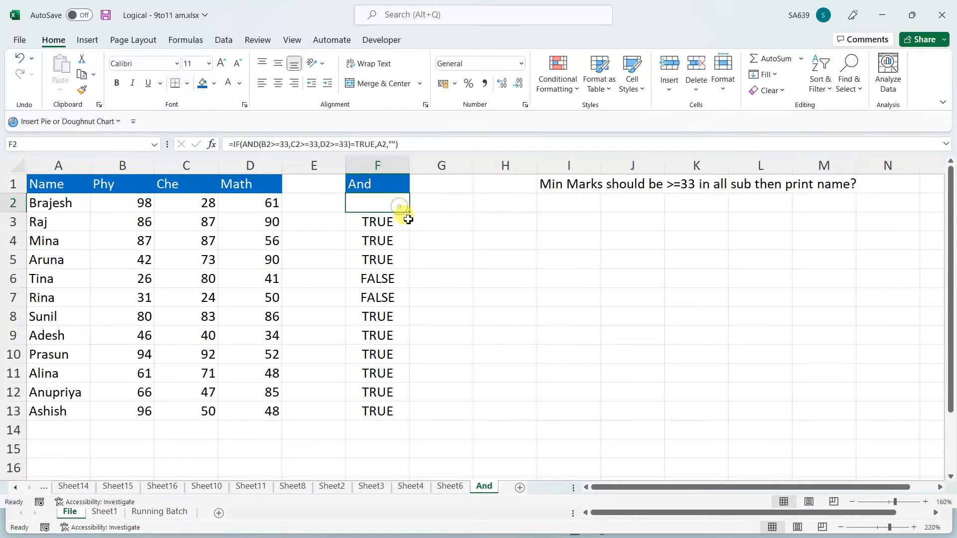
double_click(408, 213)
click(521, 272)
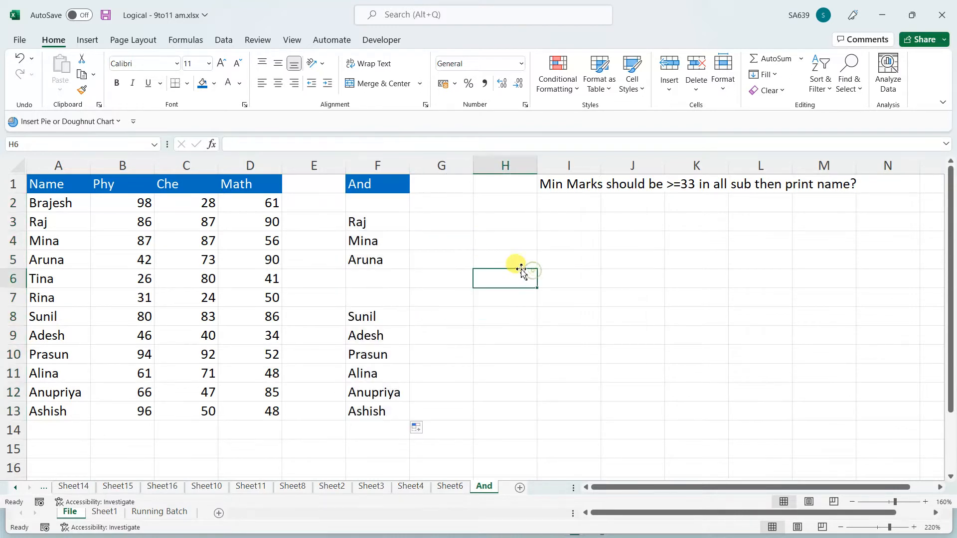
drag(409, 166, 425, 165)
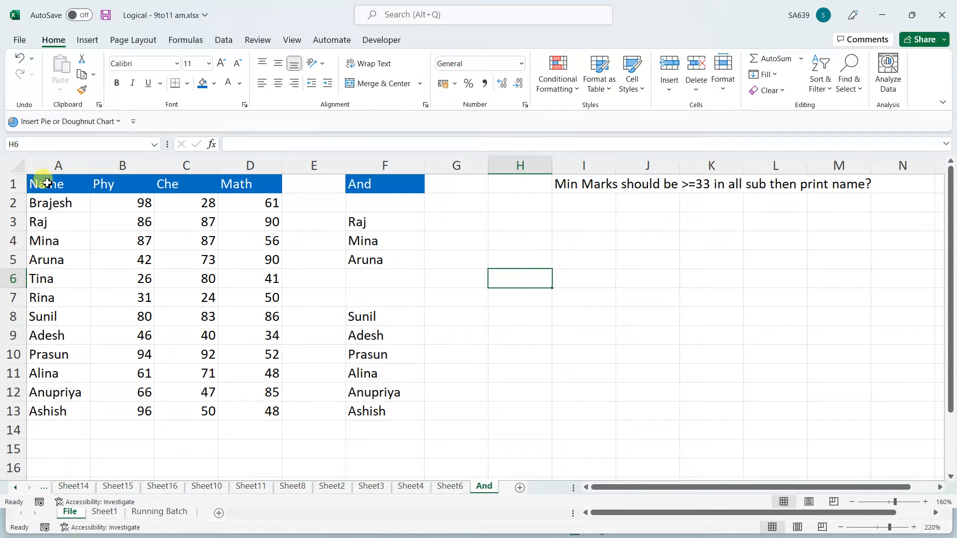
Center the marks table A1:D13 and point out failing marks like Tina's 26 and Brajesh's 28
drag(67, 184, 142, 260)
drag(246, 352, 255, 412)
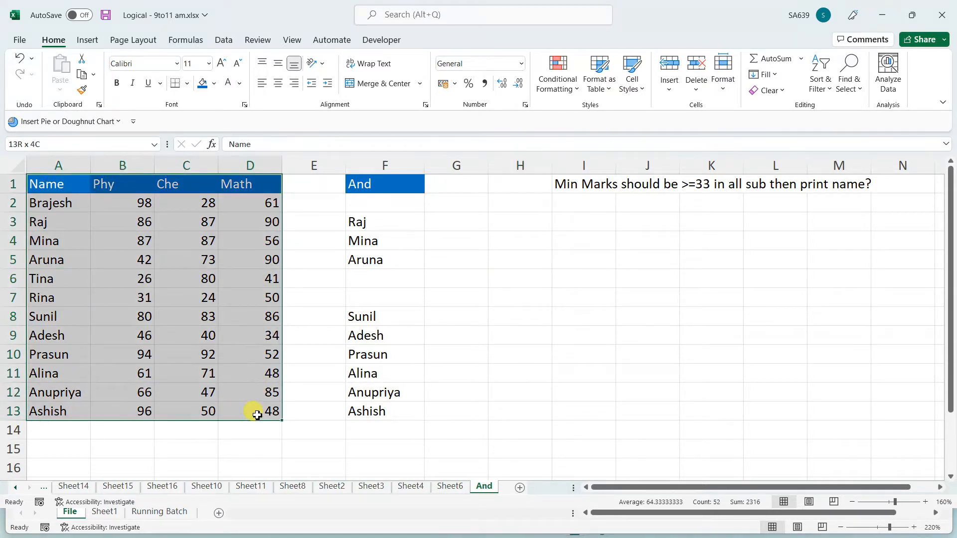
click(277, 84)
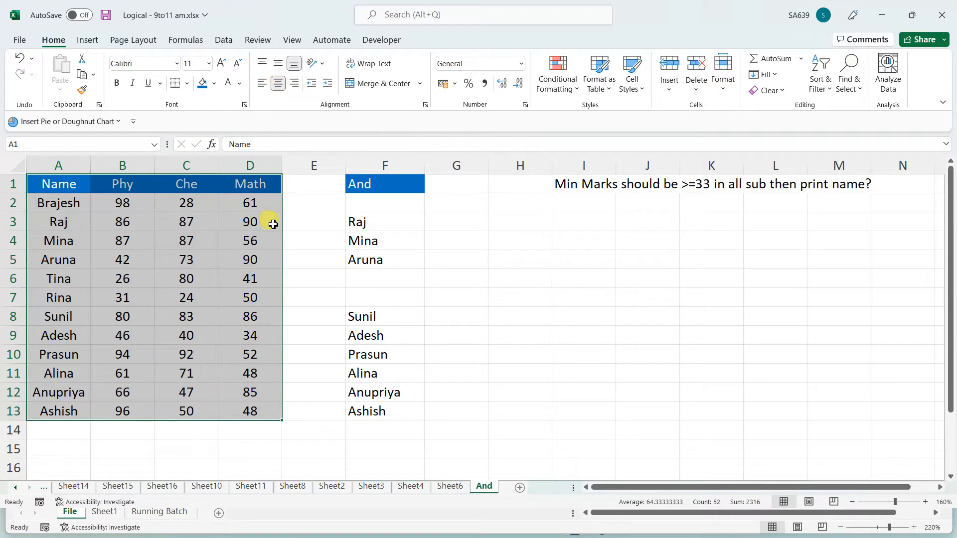
drag(52, 277, 438, 273)
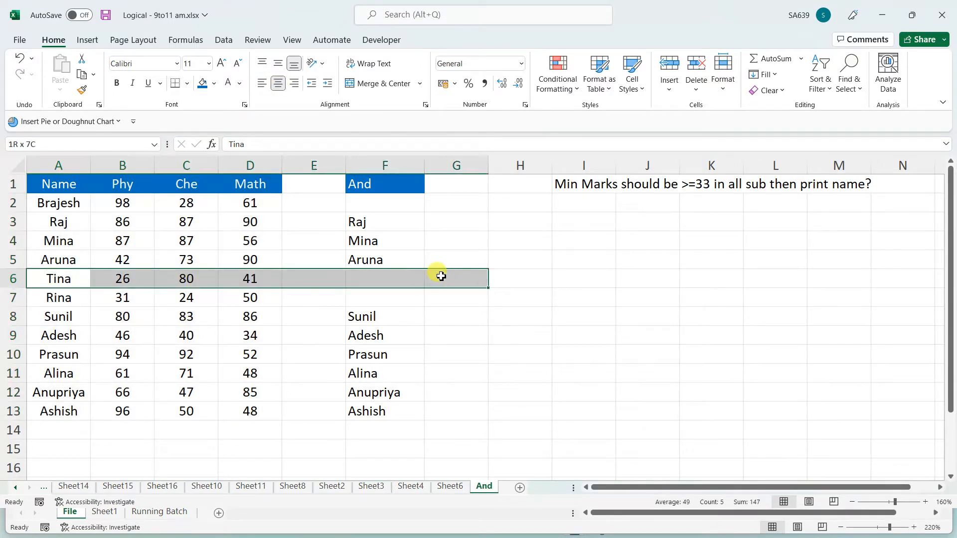
click(133, 279)
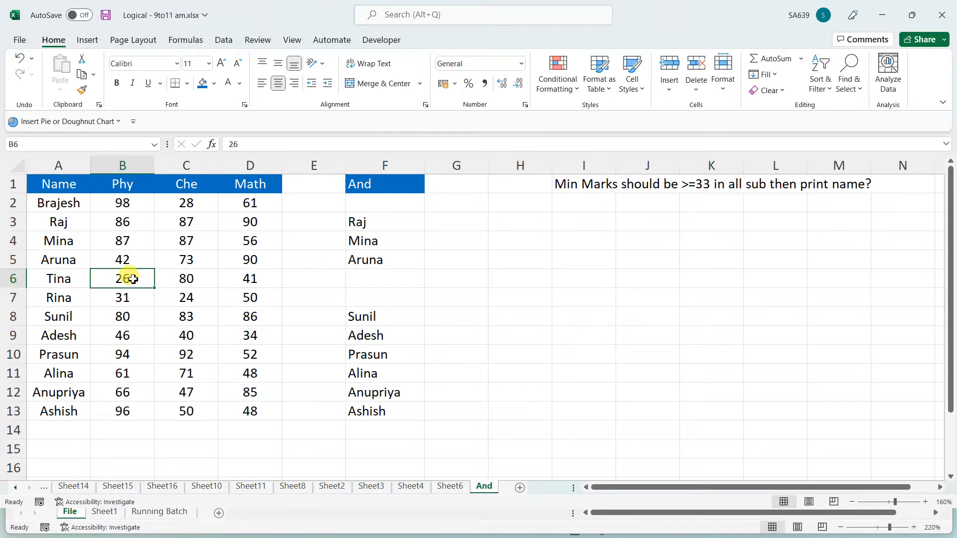
click(181, 200)
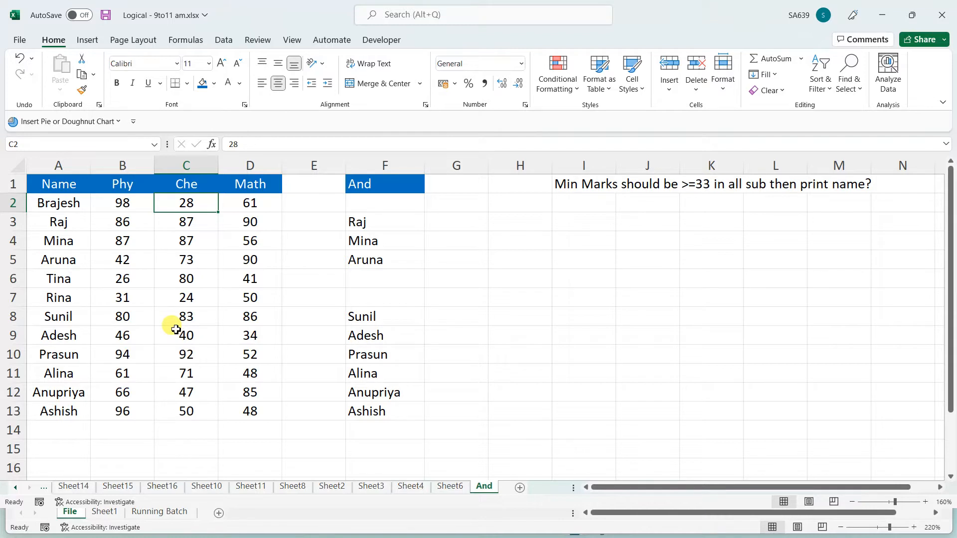
Undo column F back to the TRUE/FALSE AND formula
click(383, 208)
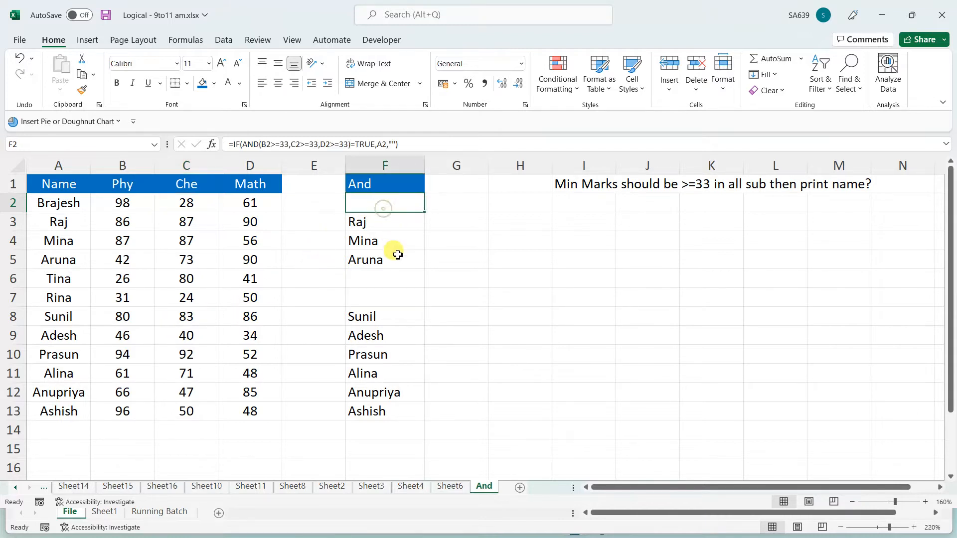
key(ctrl+z)
key(ctrl+z)
key(ctrl+z)
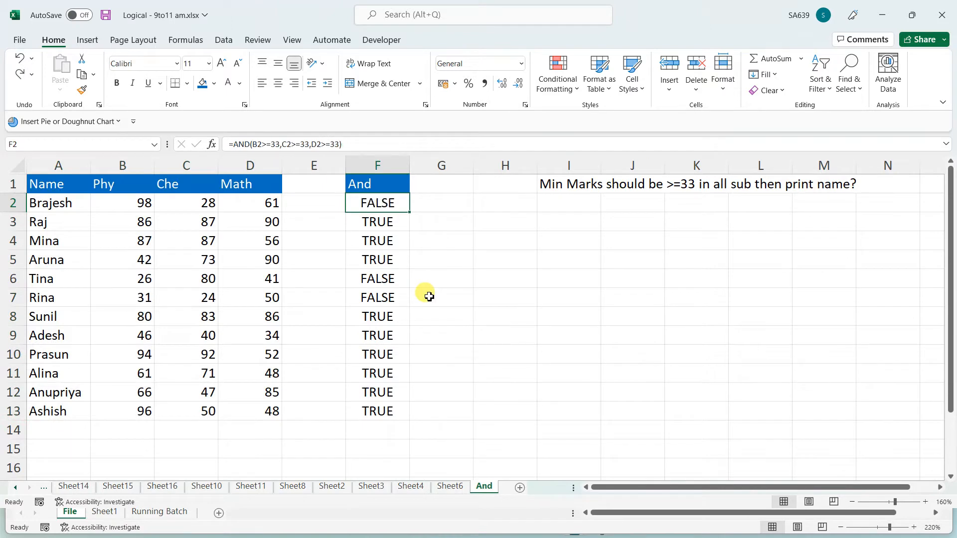
click(437, 259)
click(384, 203)
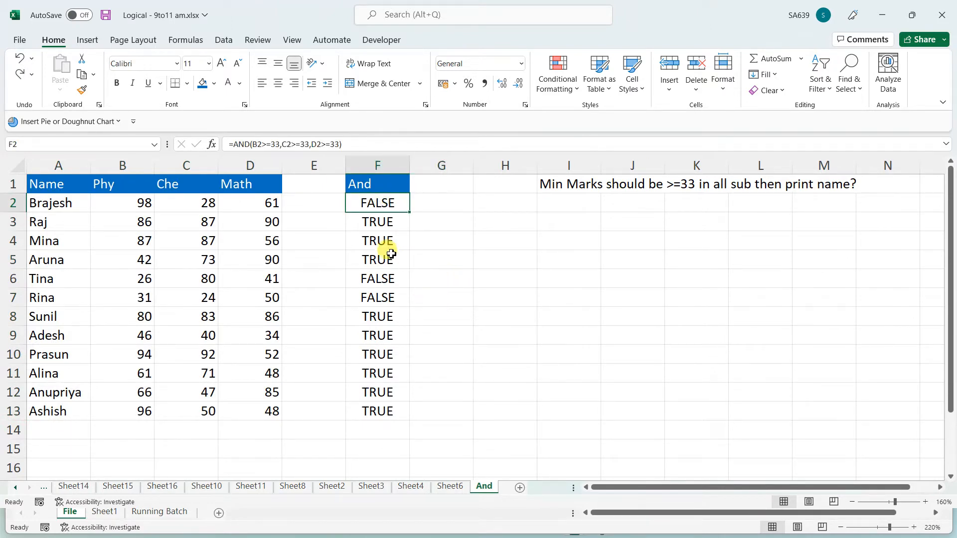
Enter =IF(F2=TRUE,A2,"") in G2
click(455, 192)
click(449, 207)
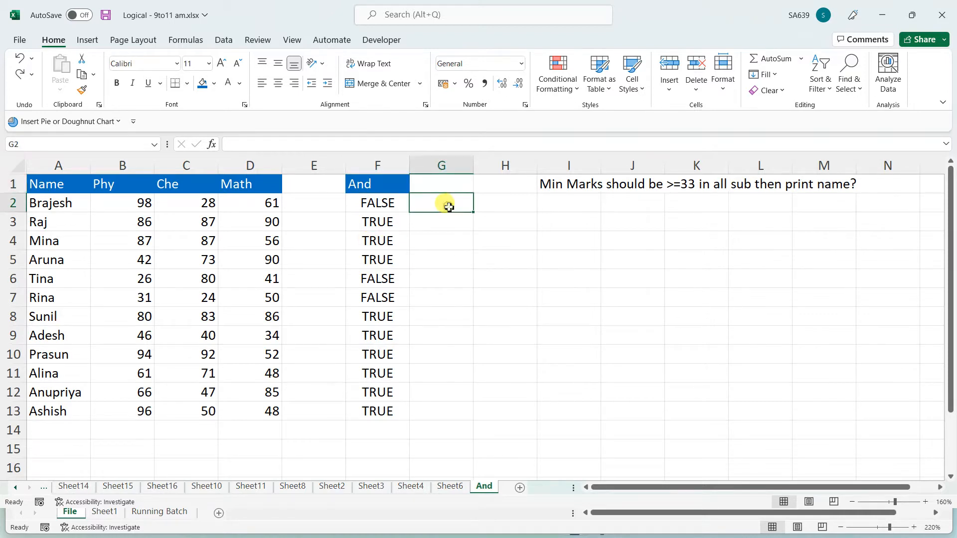
text(=)
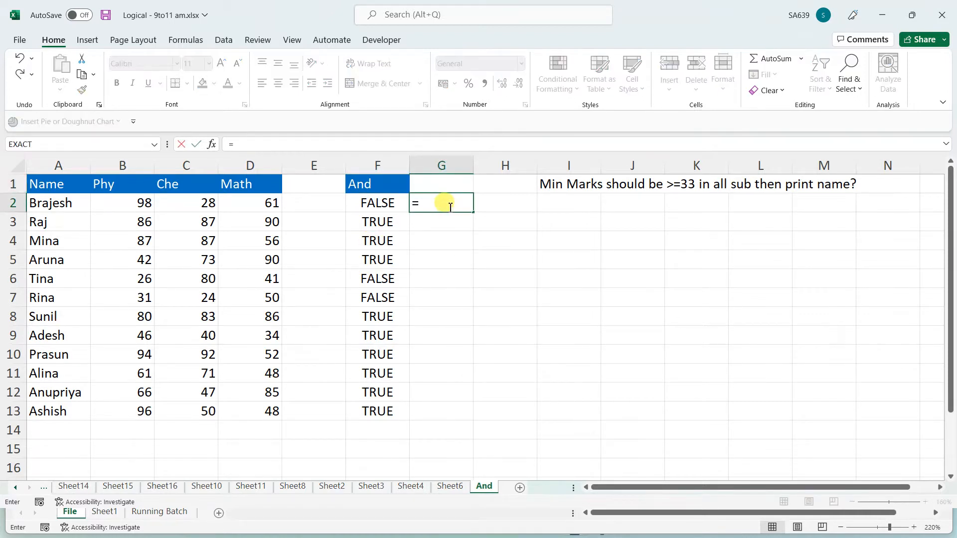
text(if()
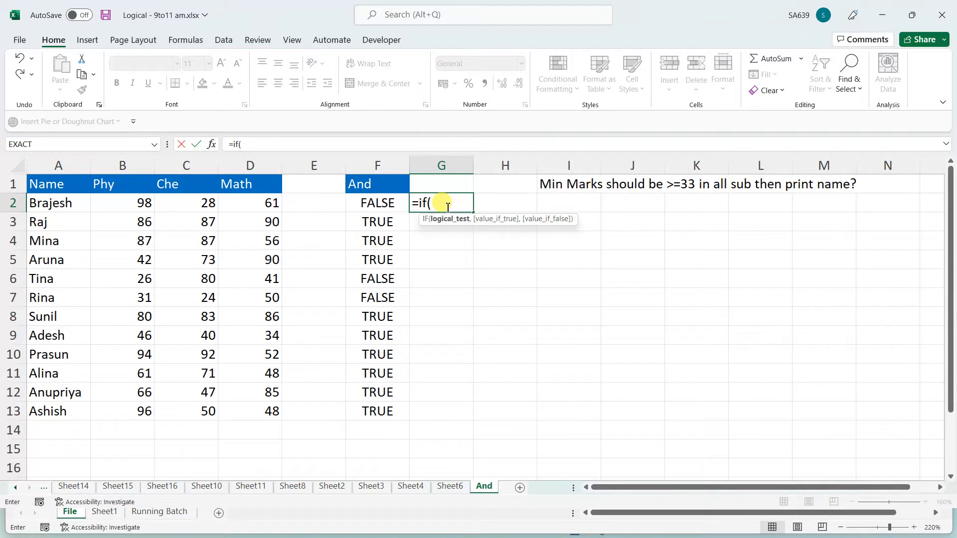
click(384, 204)
text(=)
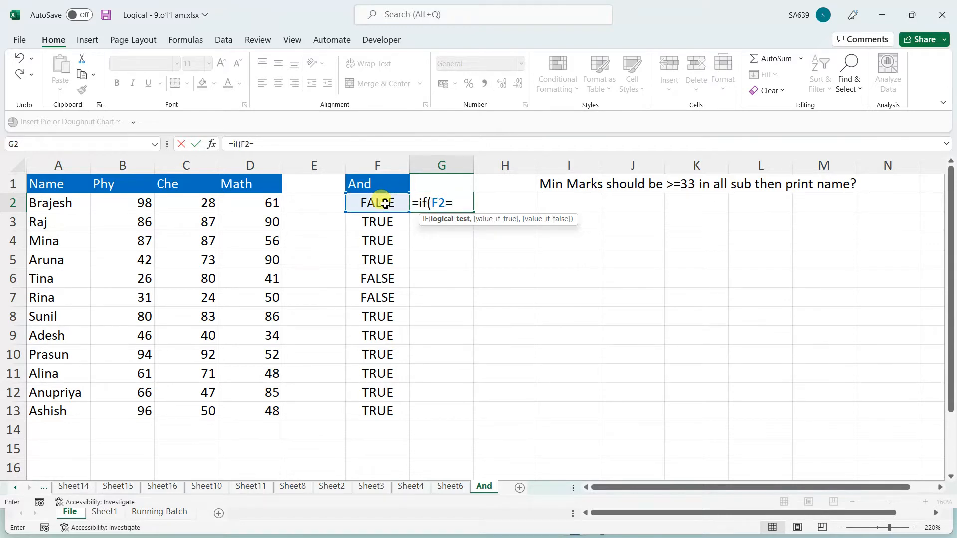
text(true)
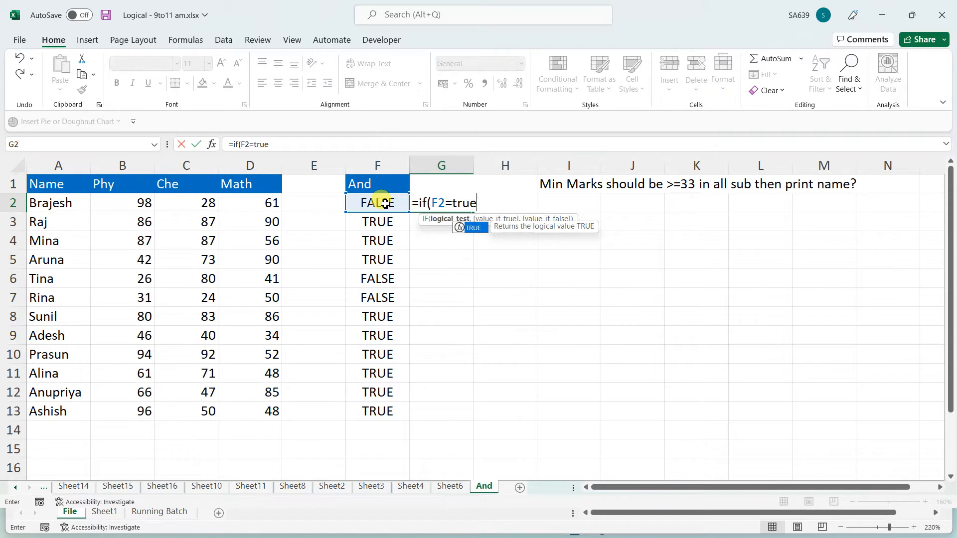
text(,)
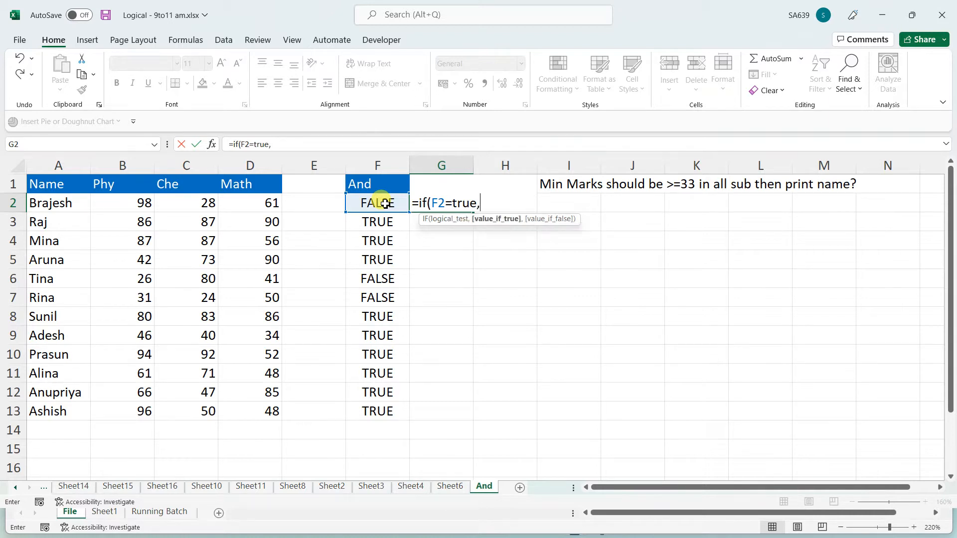
click(59, 201)
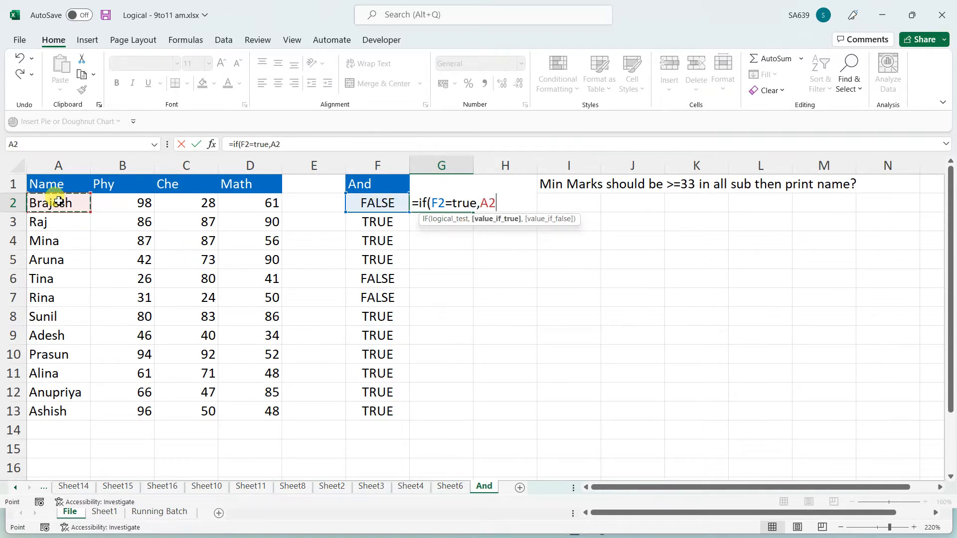
text(,""))
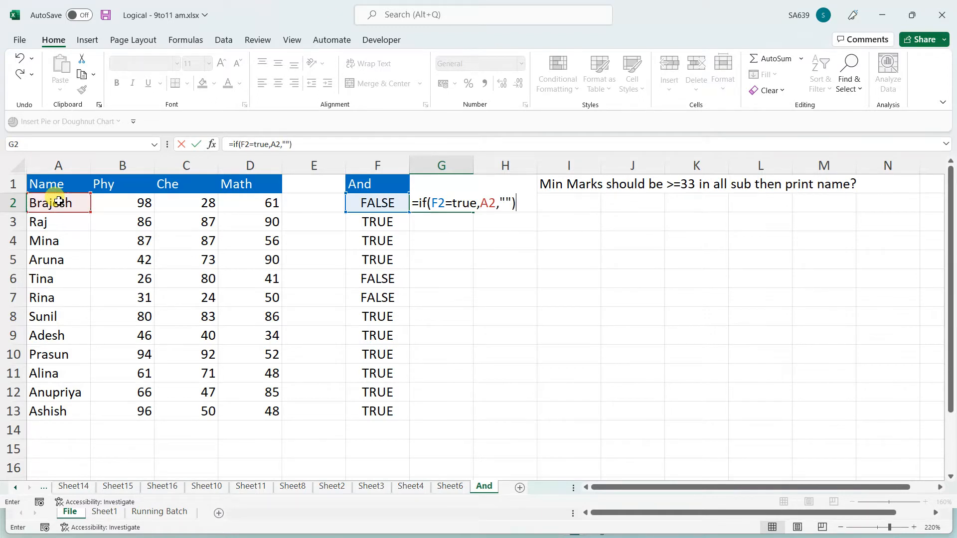
key(Return)
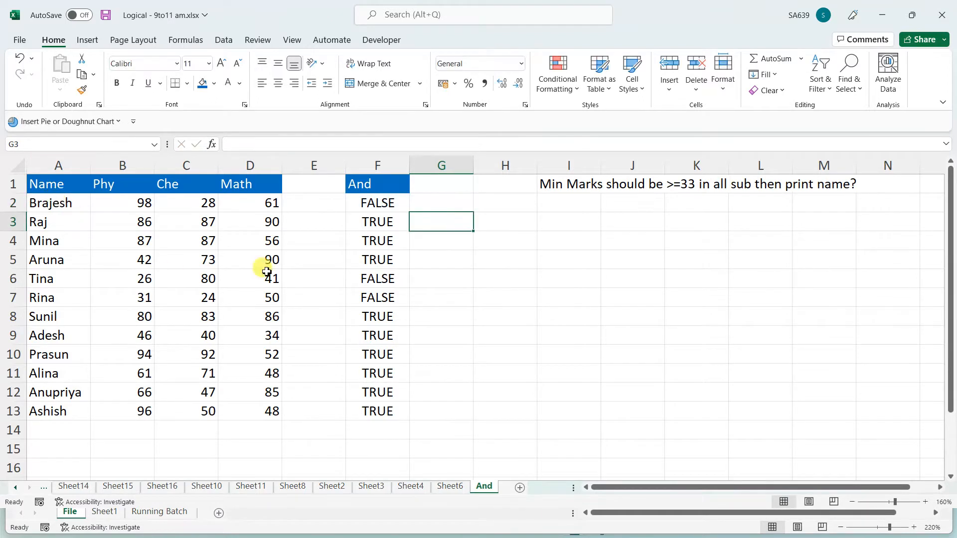
Fill the IF formula down to G13 and add the heading 'if' in G1
click(426, 202)
double_click(473, 212)
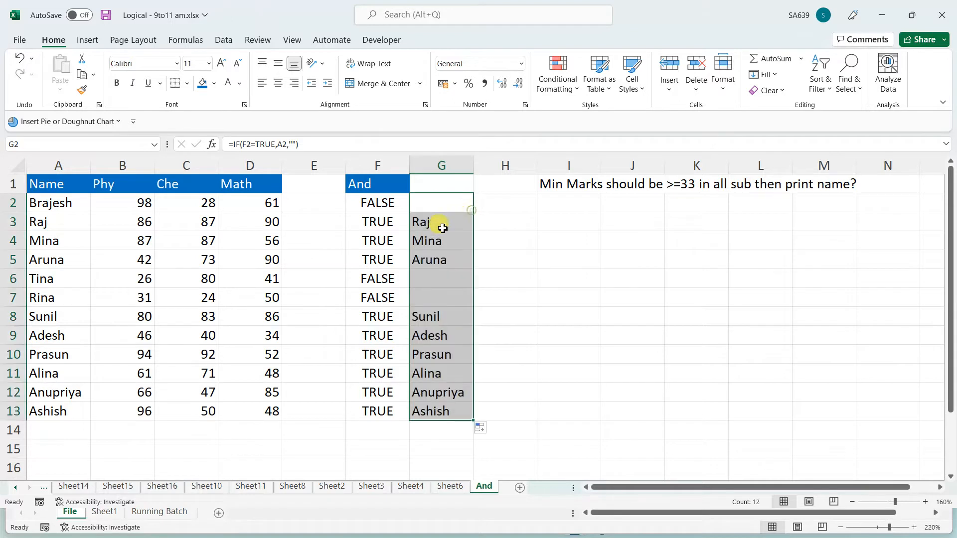
click(369, 206)
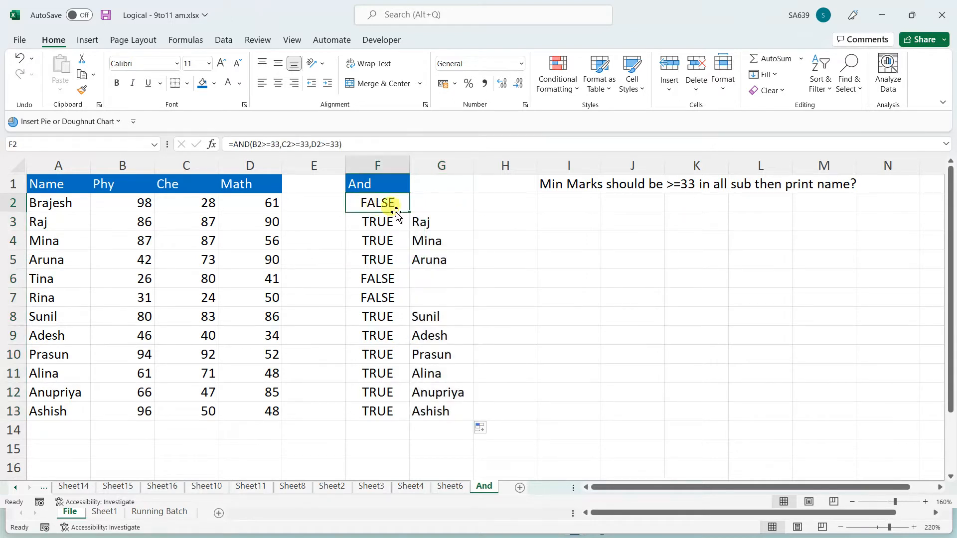
click(431, 207)
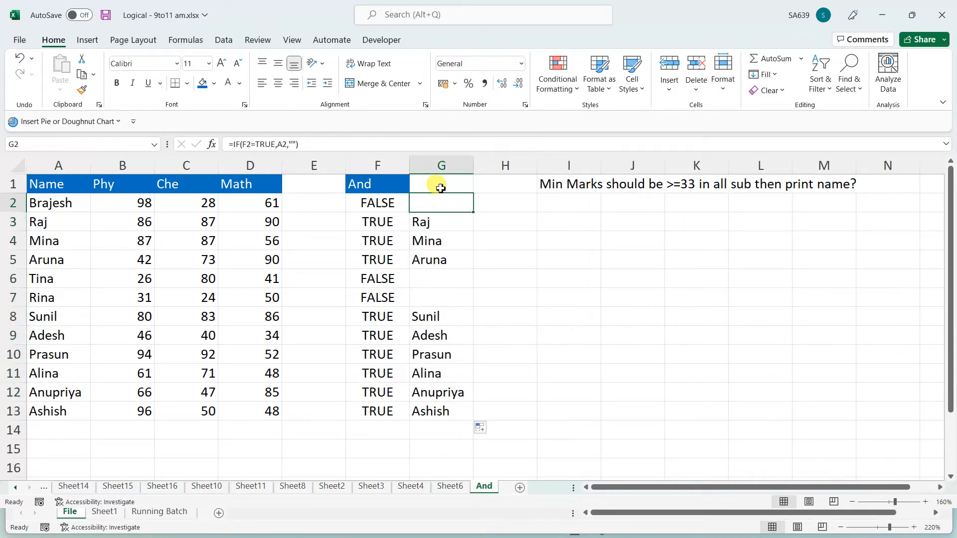
click(439, 186)
text(if)
click(637, 264)
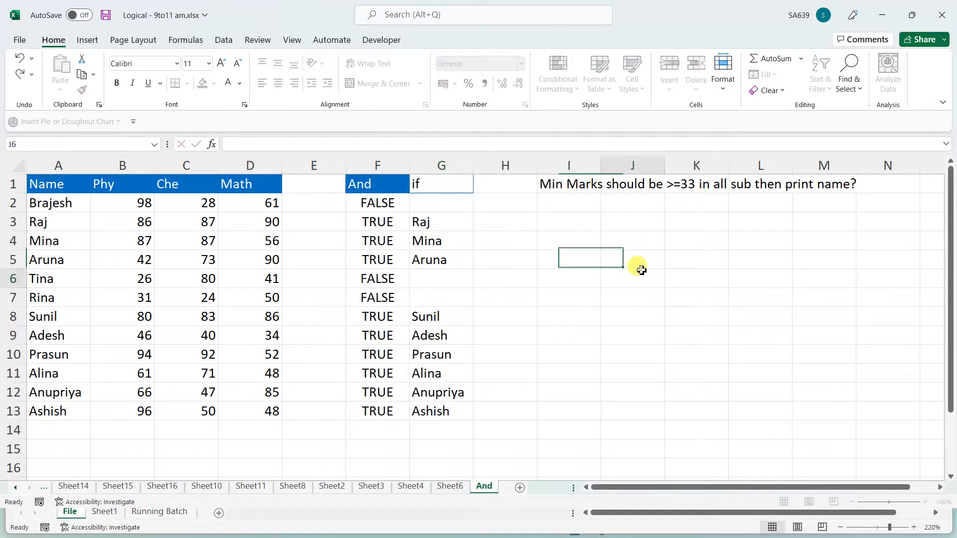
click(374, 210)
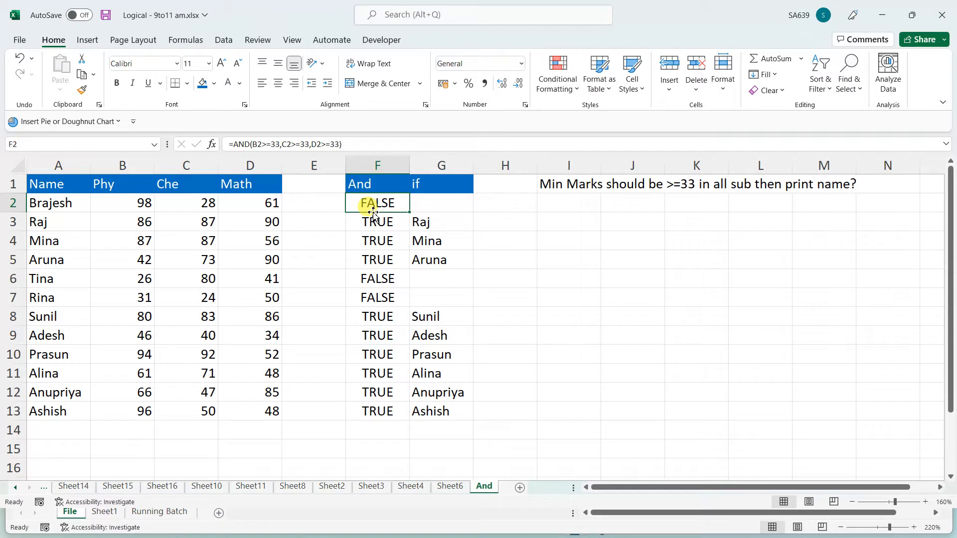
Review the AND formula in F2 and the IF formula in G2, leaving both unchanged
click(439, 207)
click(387, 211)
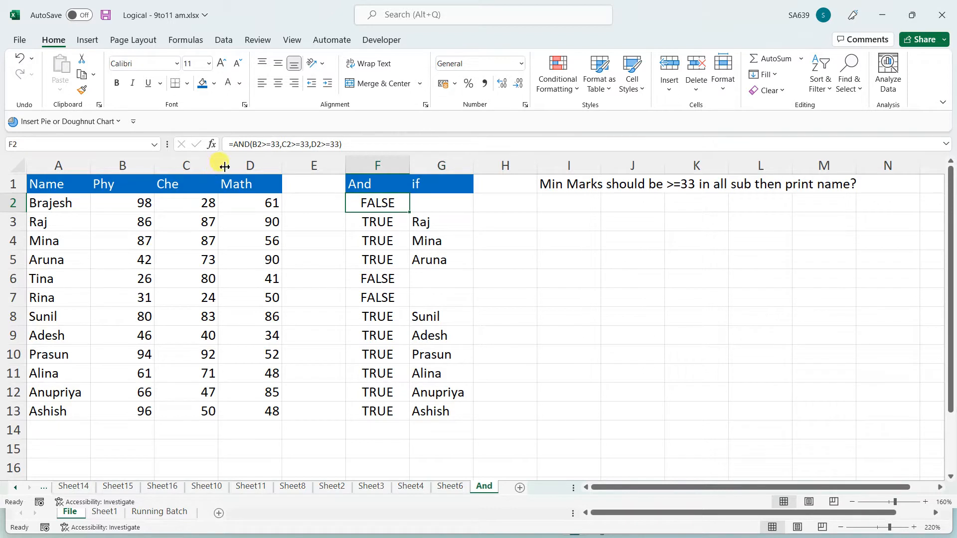
drag(233, 144, 351, 147)
click(233, 143)
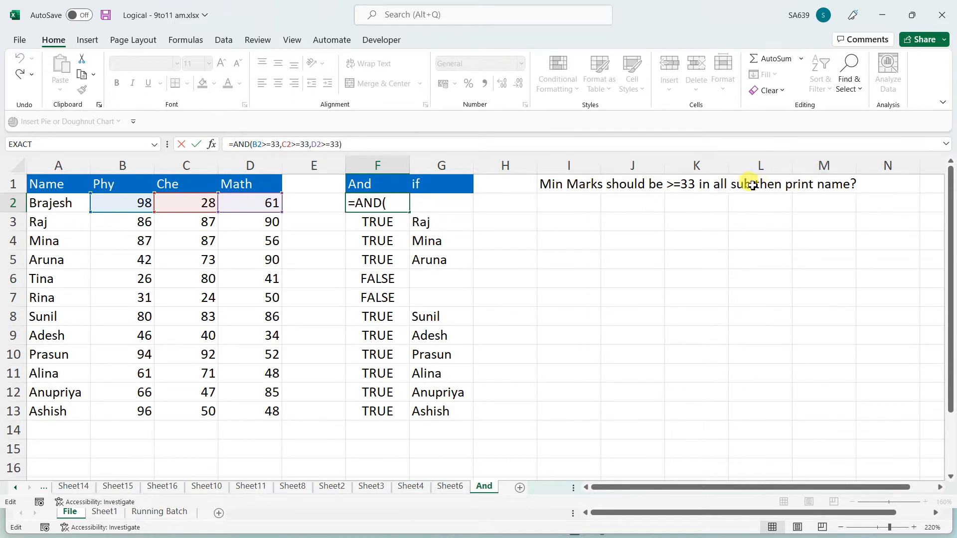
key(Return)
click(630, 239)
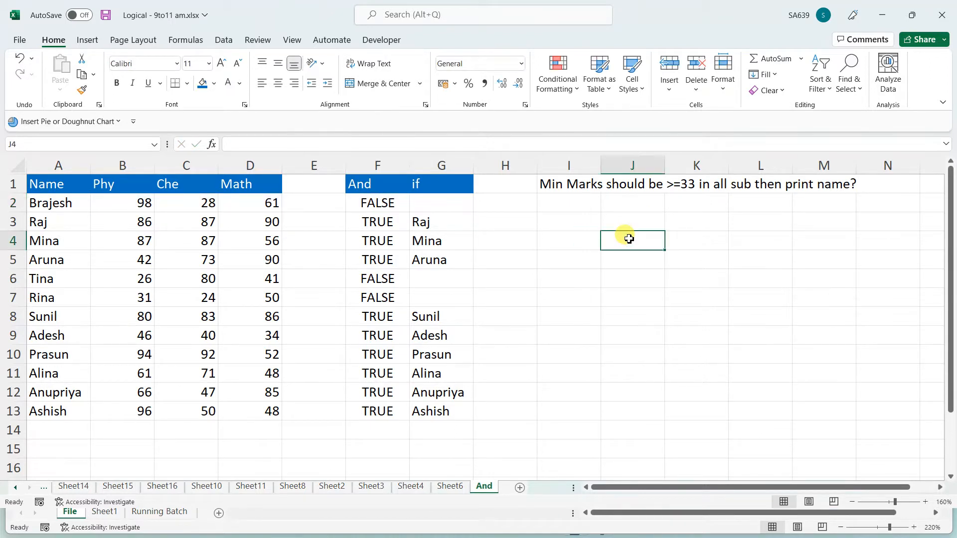
Auto-fit column I to the minimum-marks question, recheck F2 and G2, and select A1:D13
double_click(601, 165)
click(604, 278)
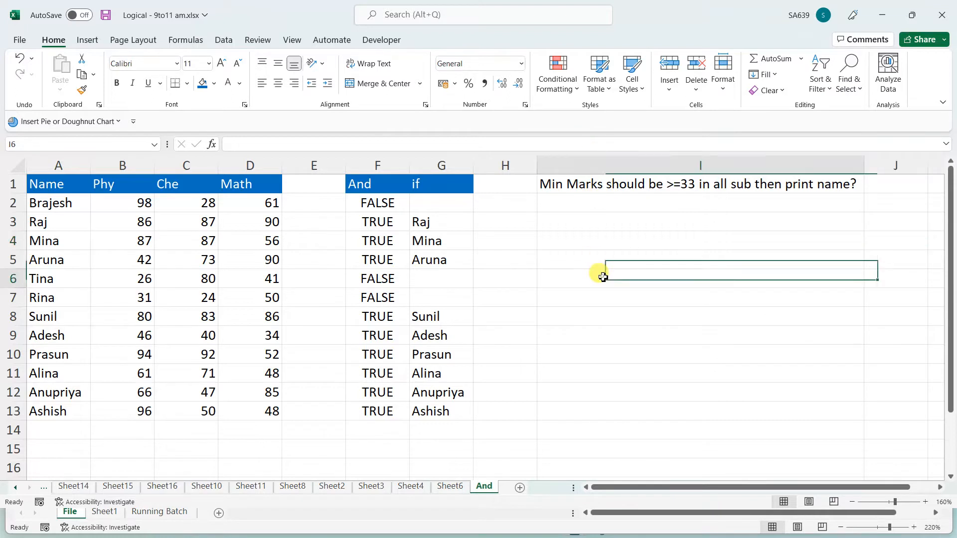
click(601, 186)
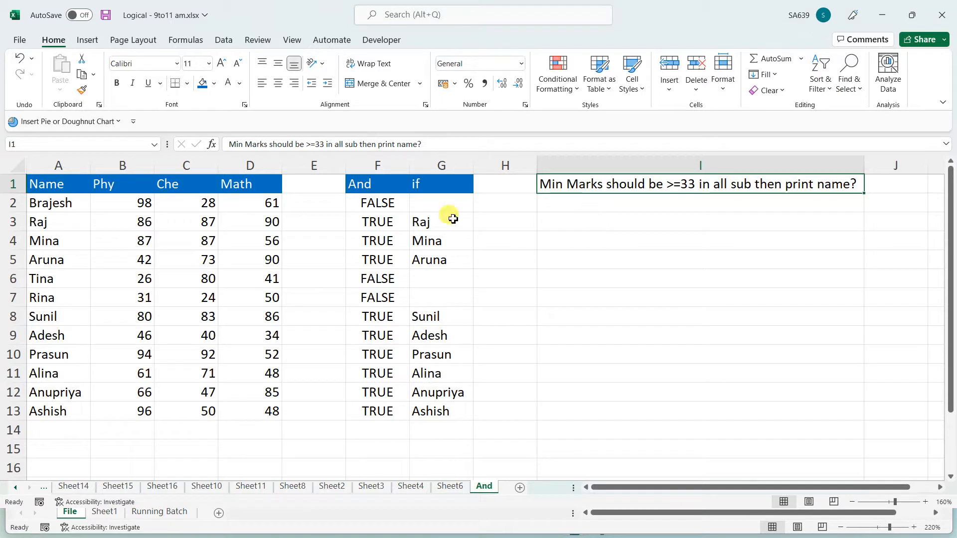
click(369, 199)
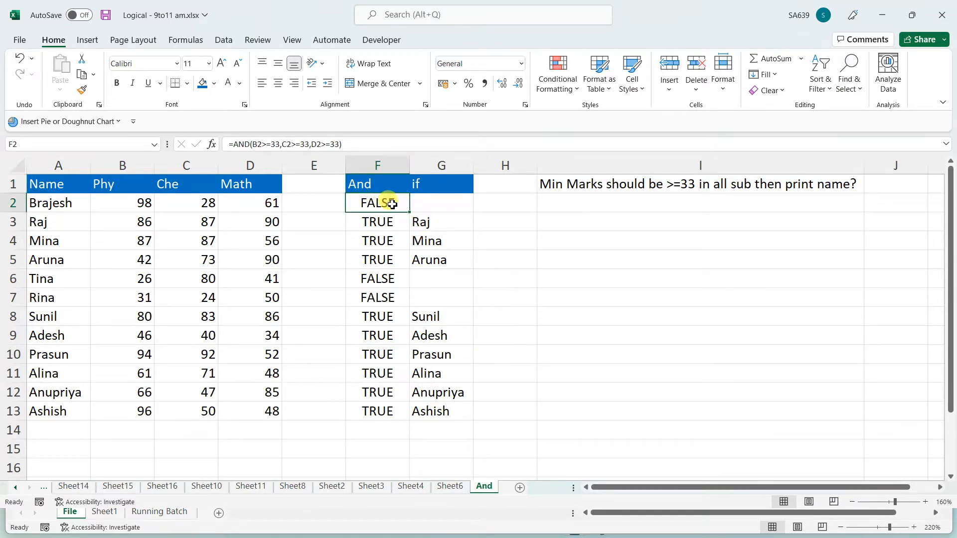
click(454, 206)
click(519, 203)
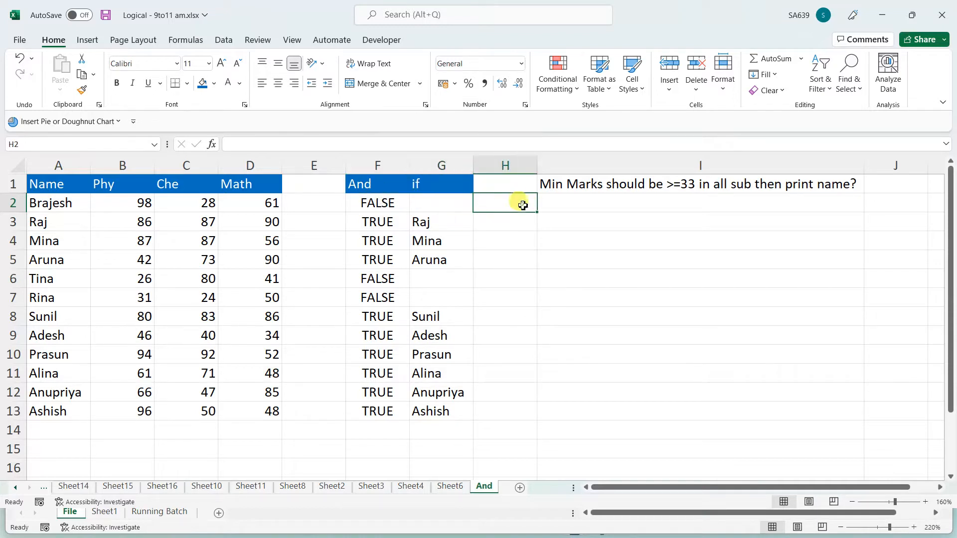
click(604, 199)
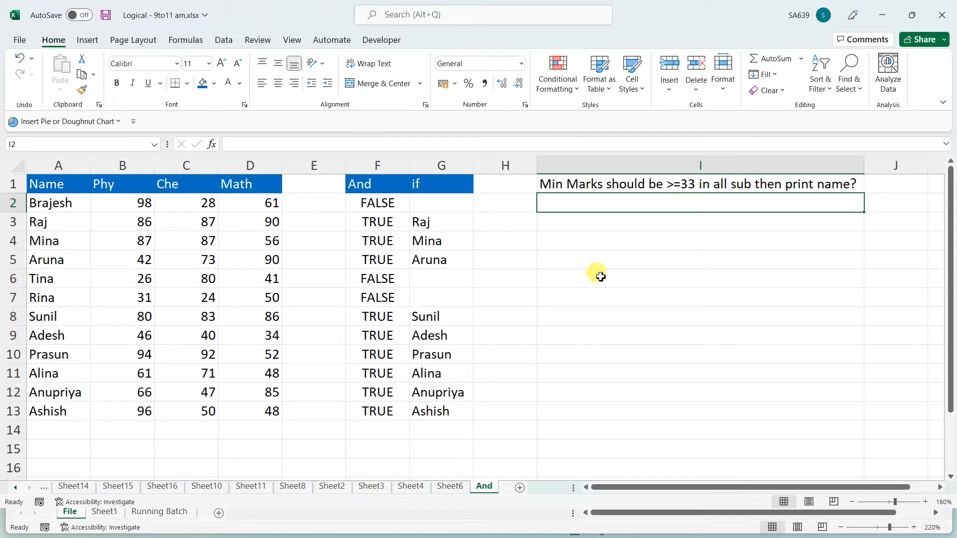
drag(57, 181, 253, 410)
Paste the A1:D13 marks table onto a new sheet and rename Sheet18 to 'Or'
key(ctrl+c)
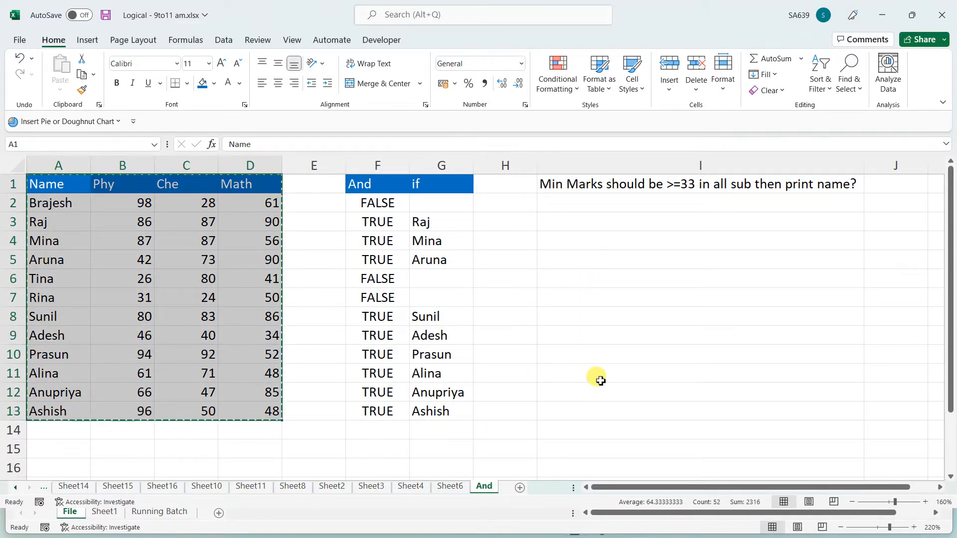
click(521, 487)
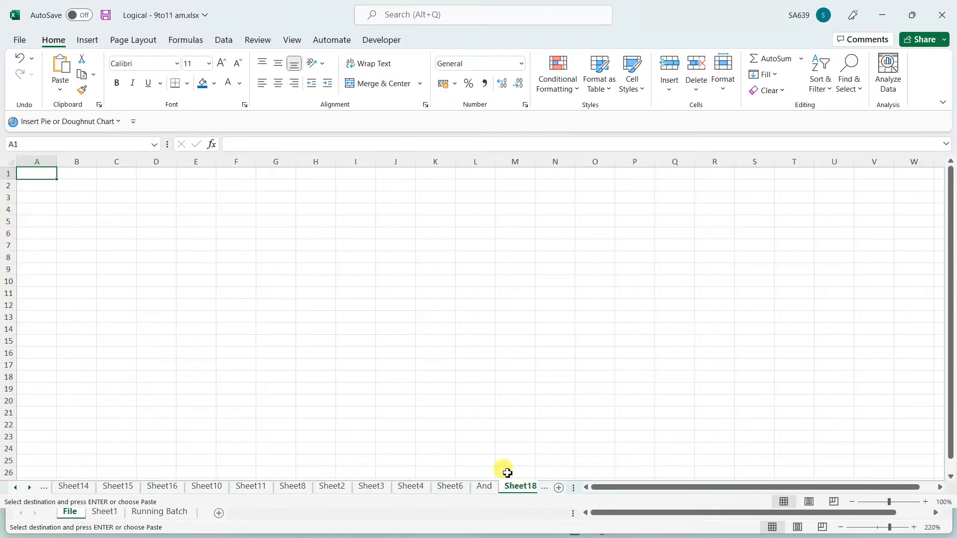
key(ctrl+v)
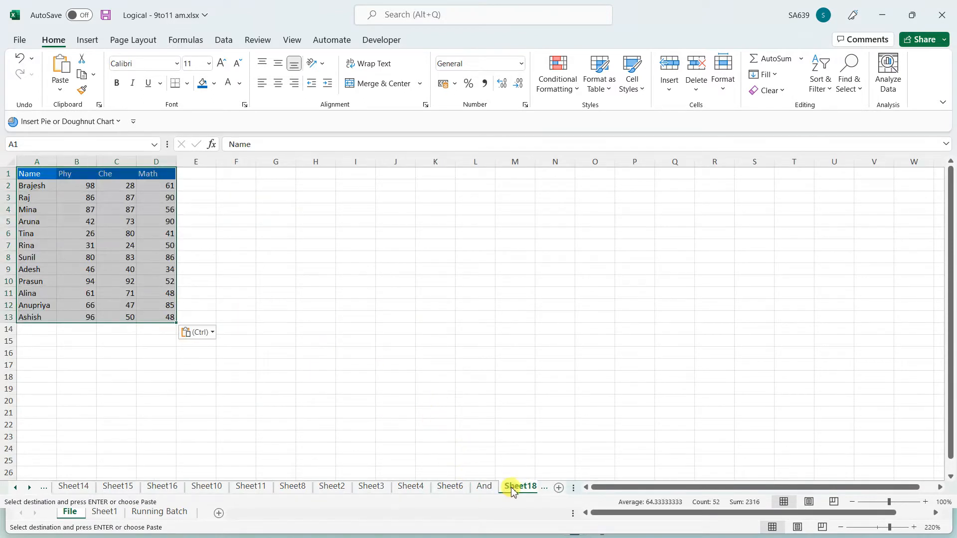
double_click(478, 487)
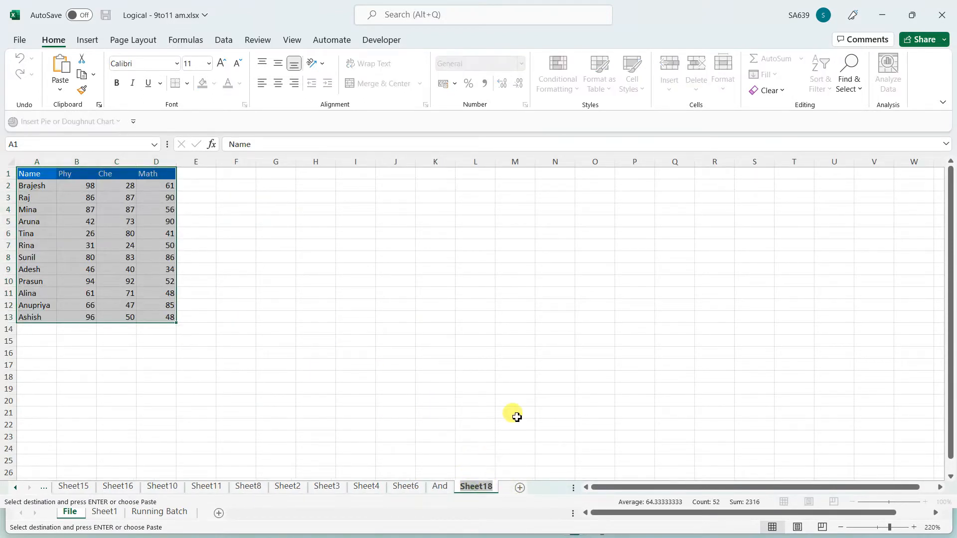
text(Or)
click(427, 365)
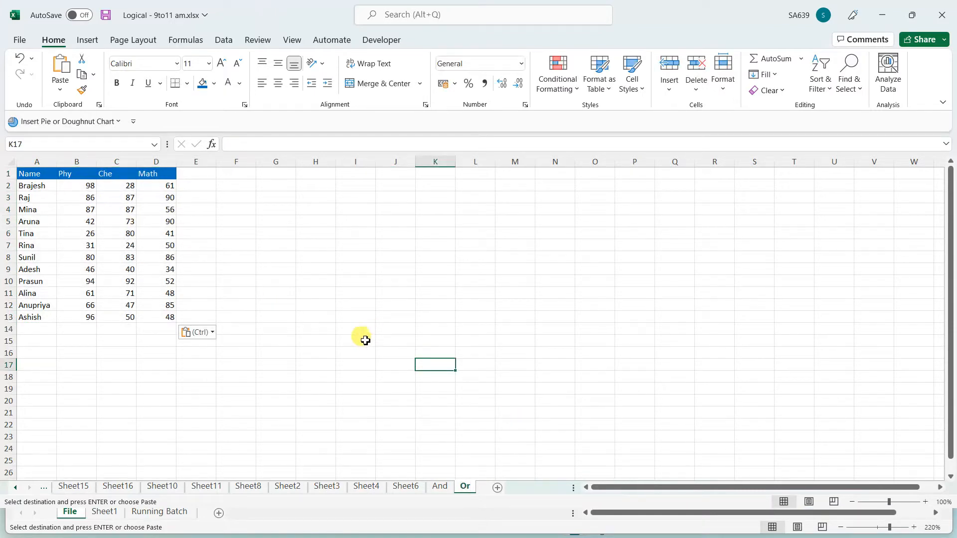
scroll(333, 355, up, 4)
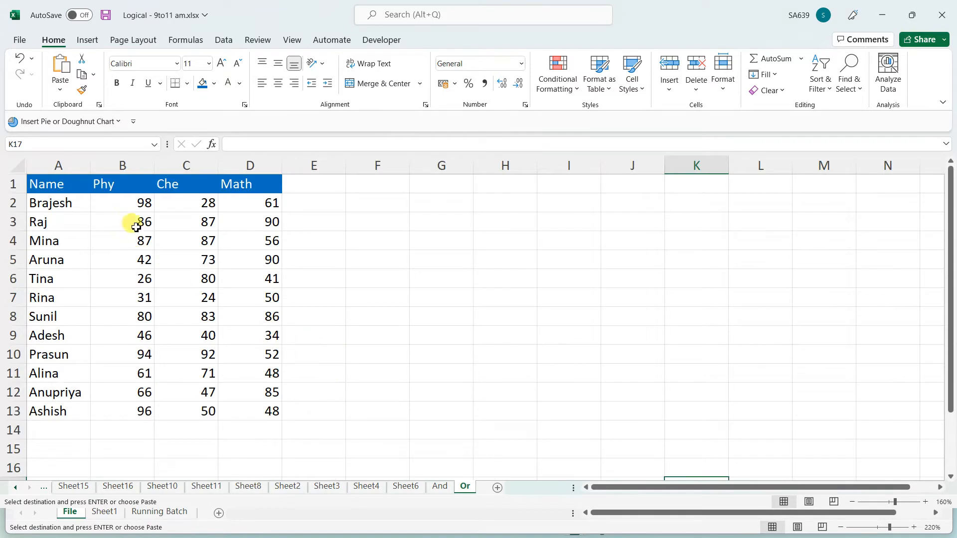
Rename the Phy, Che and Math headers in B1:D1 to WE, PS and CS
click(119, 188)
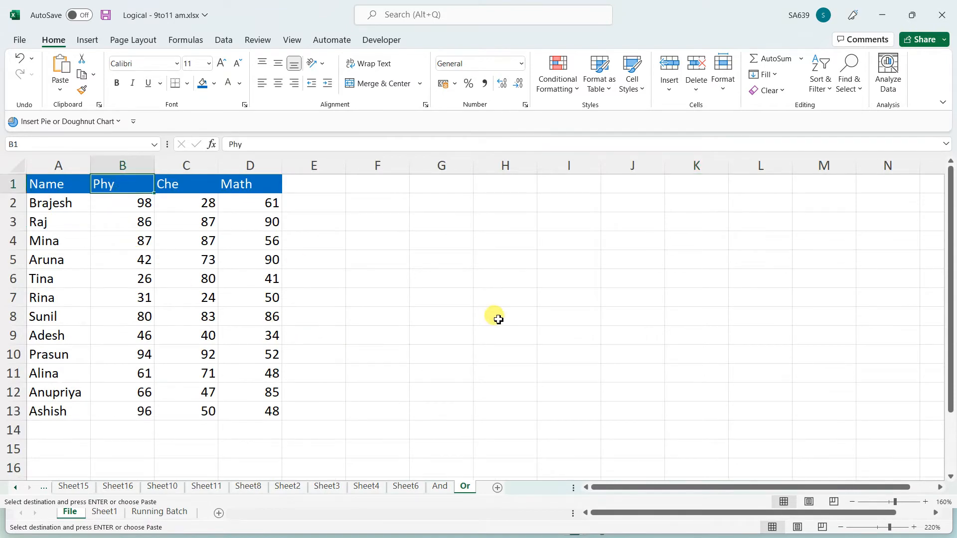
text(WE)
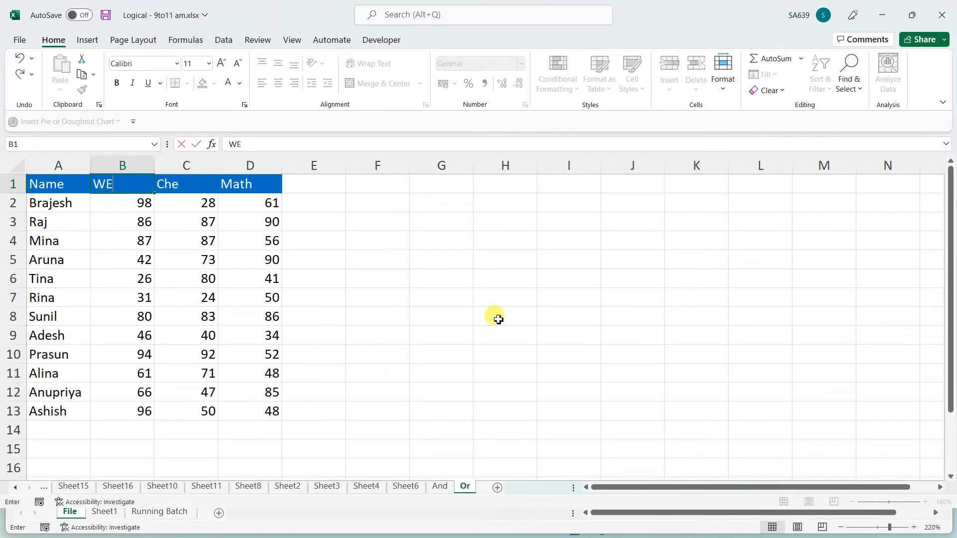
click(528, 301)
click(173, 186)
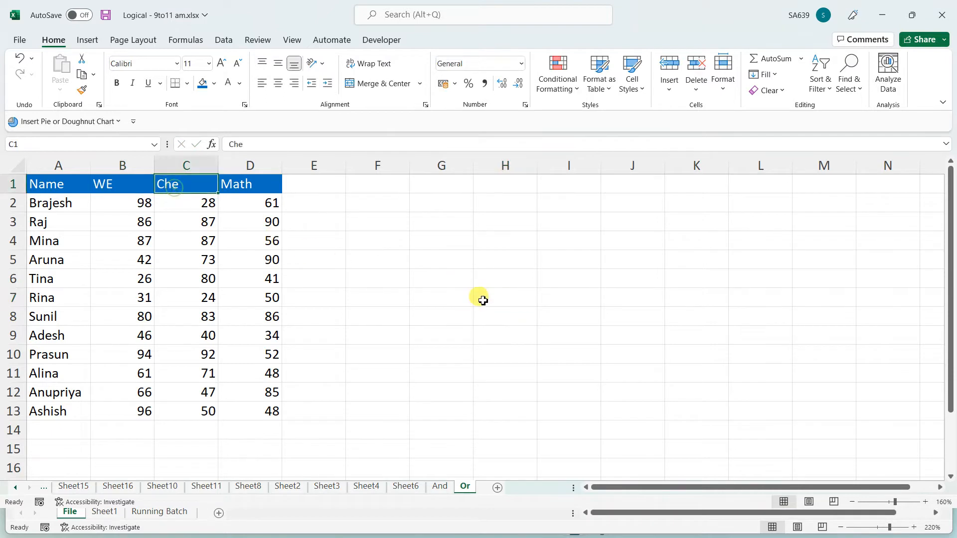
text(PS)
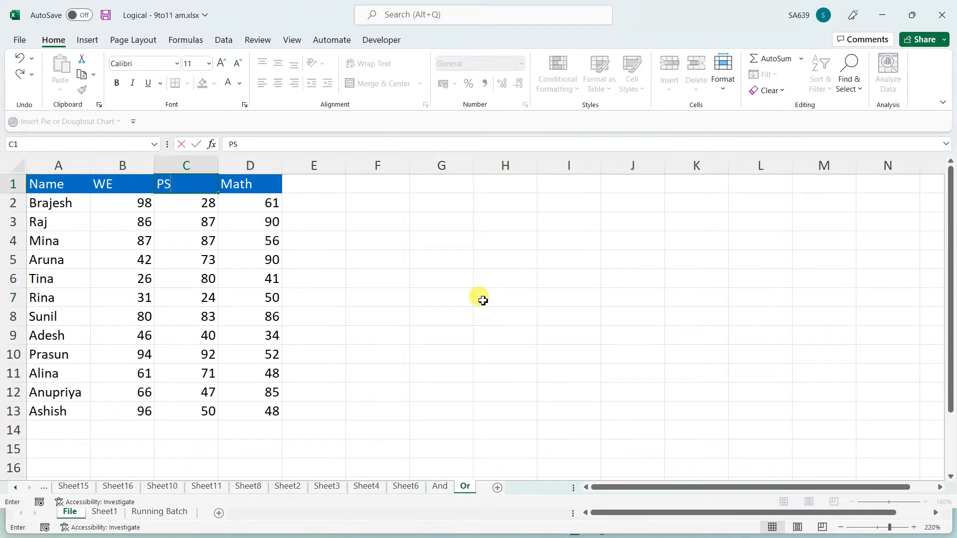
click(402, 252)
click(246, 188)
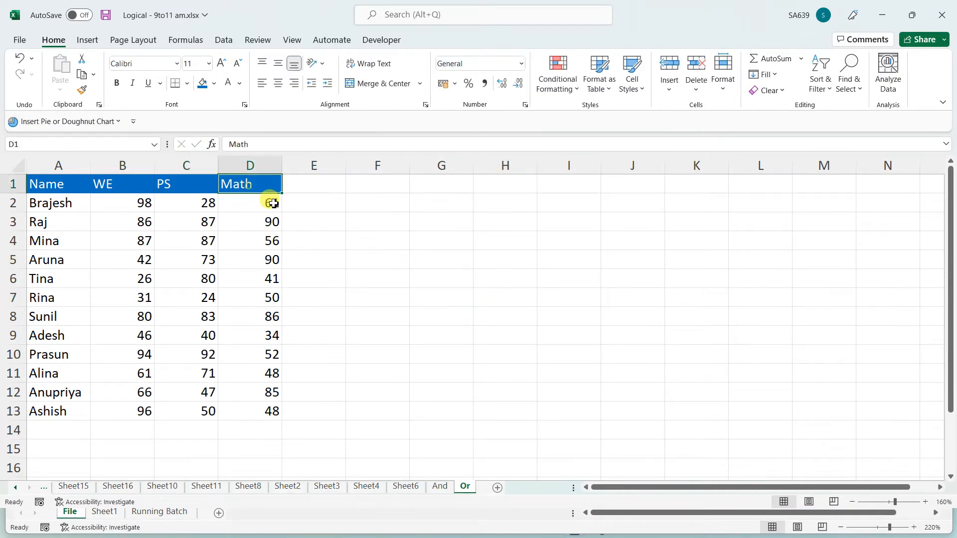
text(CK)
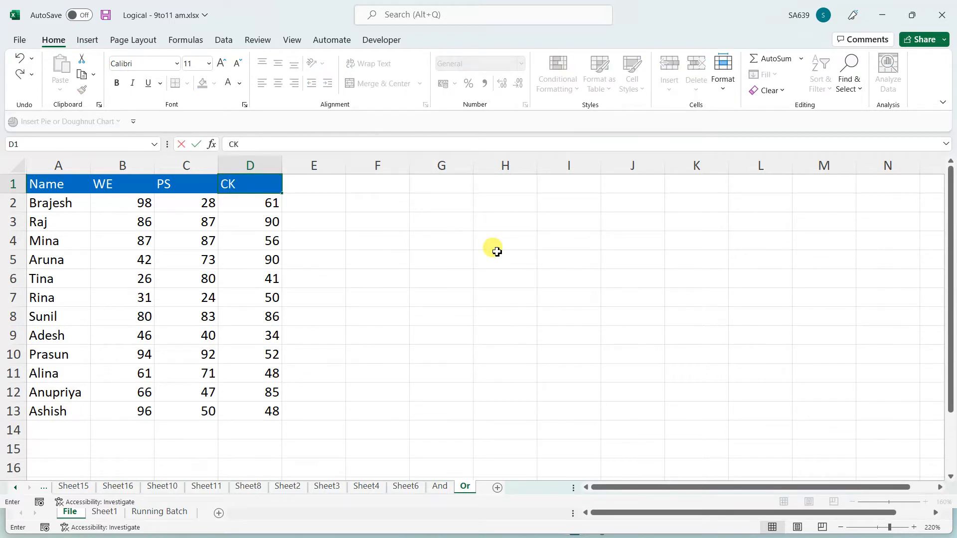
key(BackSpace)
text(S)
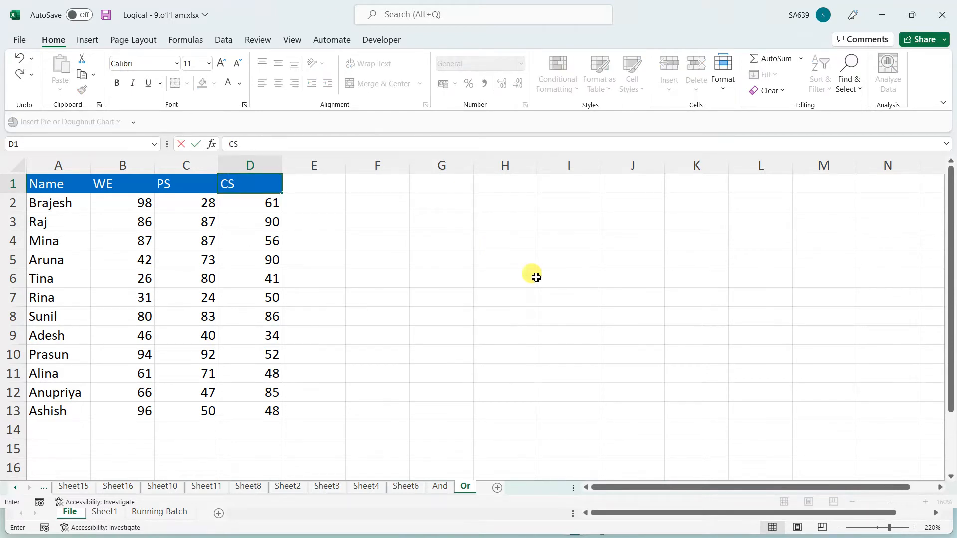
click(478, 280)
Centre the A1:D13 table's contents and apply All Borders to every cell
drag(55, 194, 243, 410)
click(278, 83)
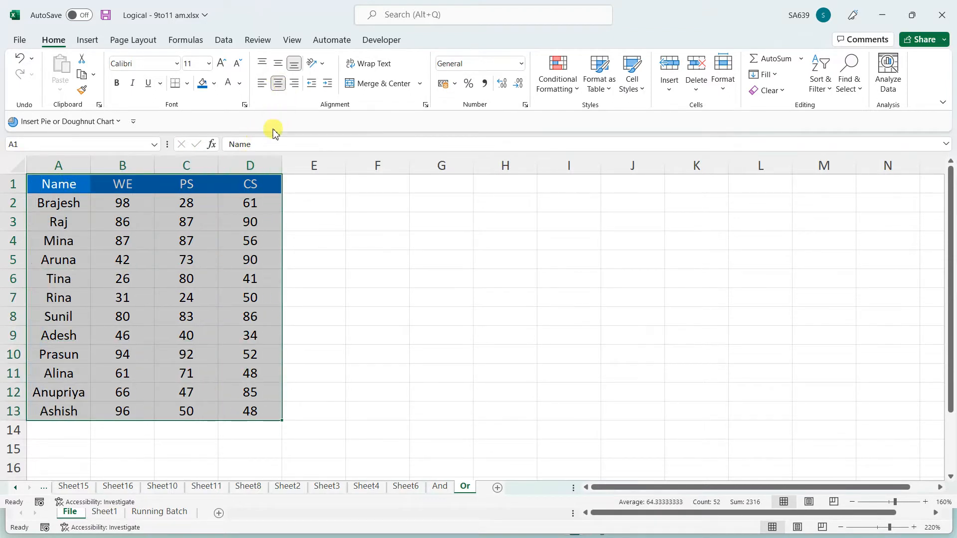
click(187, 84)
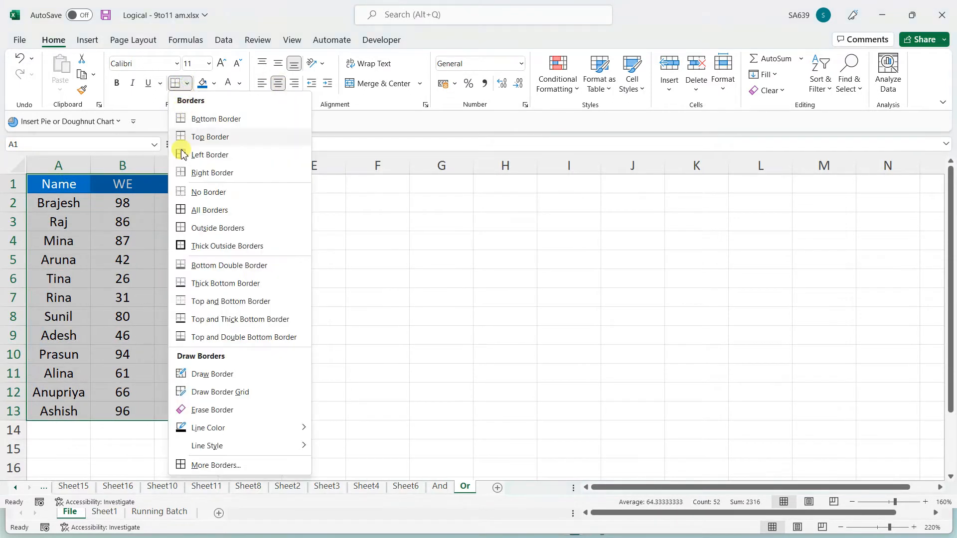
click(186, 209)
click(461, 274)
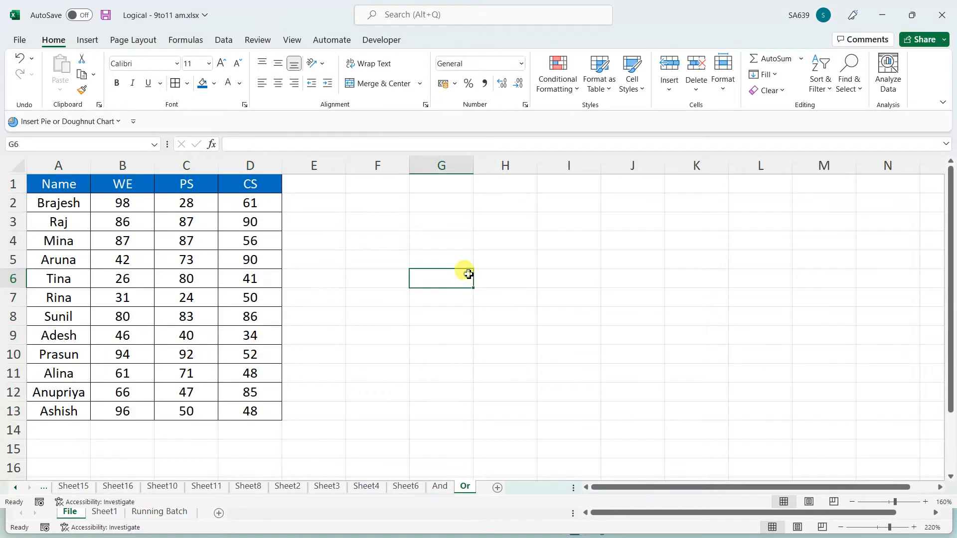
click(554, 200)
click(564, 185)
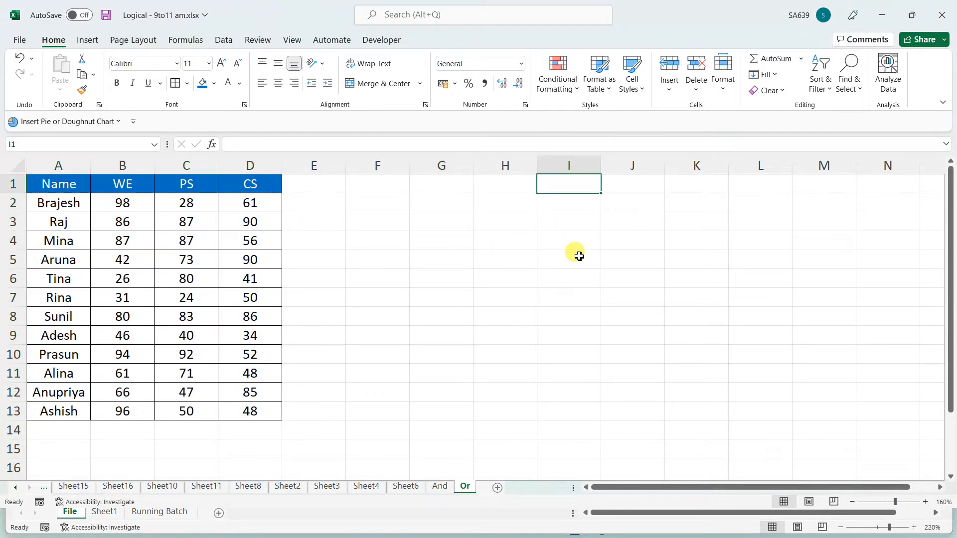
Enter 'if', 'WE>80', 'PS>80' and 'CS>80' down column I from I1
text(if)
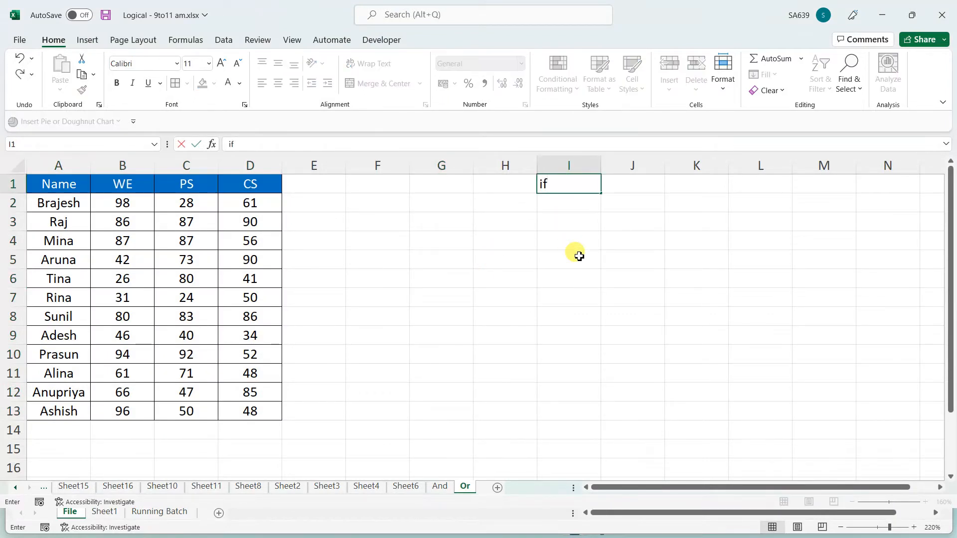
key(Return)
text(WE)
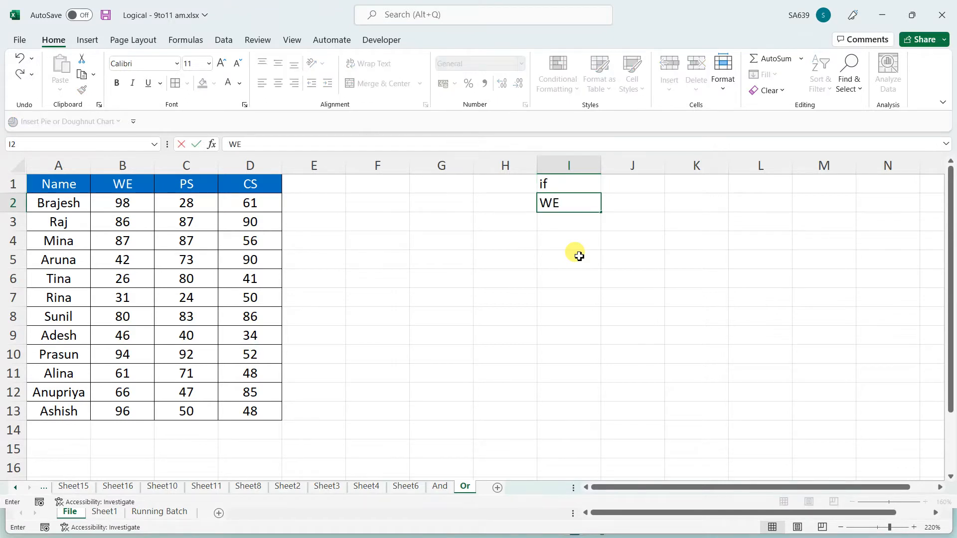
text(>80)
key(Return)
text(PS)
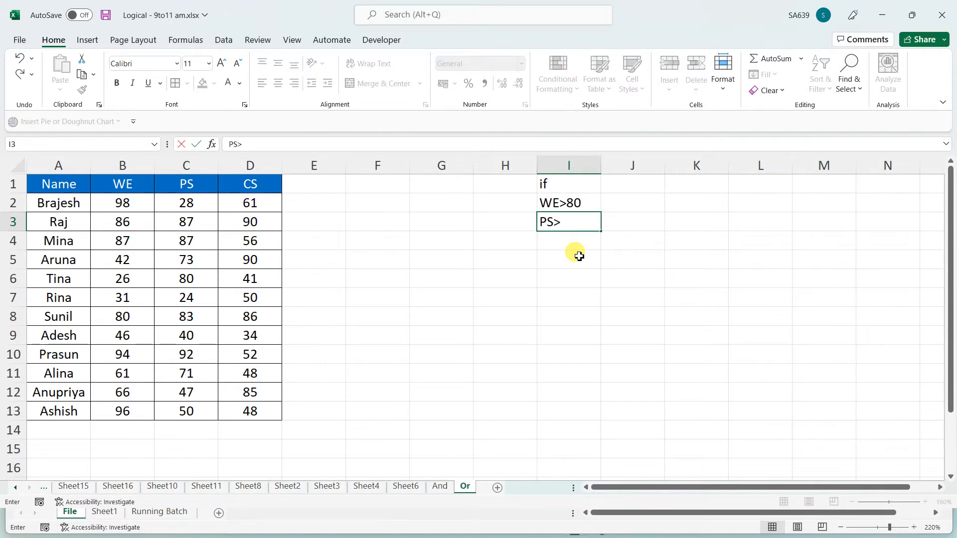
text(>80)
key(Return)
text(CS>)
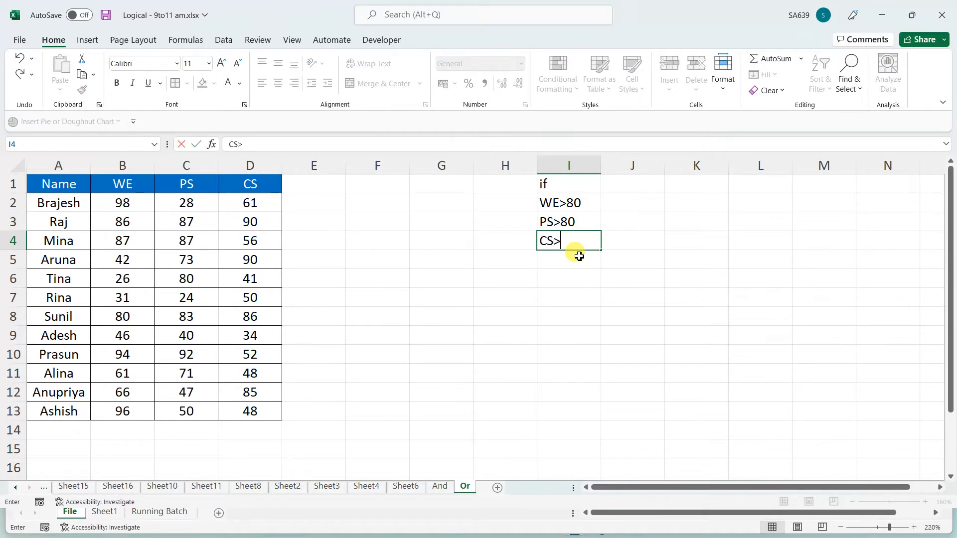
text(870)
key(BackSpace)
key(BackSpace)
text(0)
key(Return)
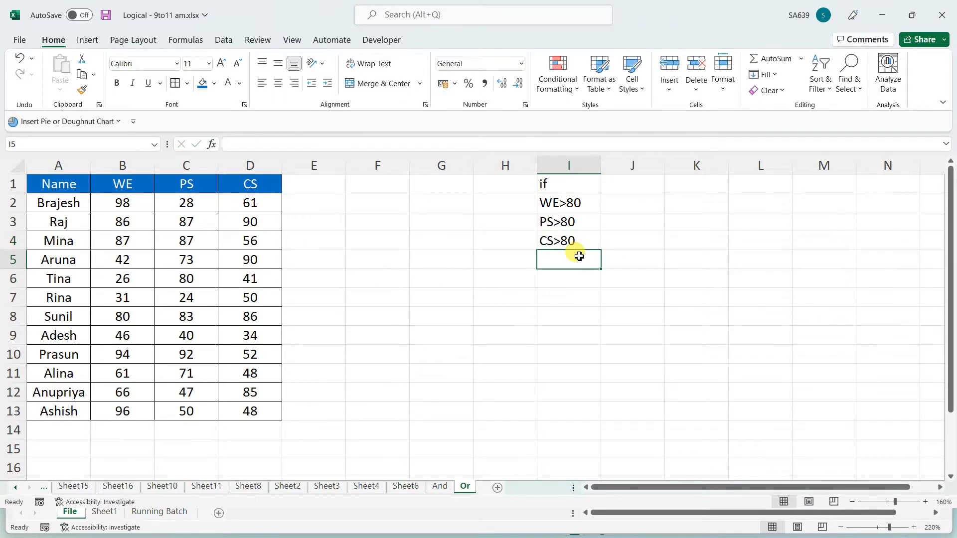
Walk through the I2:I4 conditions alongside the first student's scores in B2, C2 and D2
drag(580, 204, 573, 240)
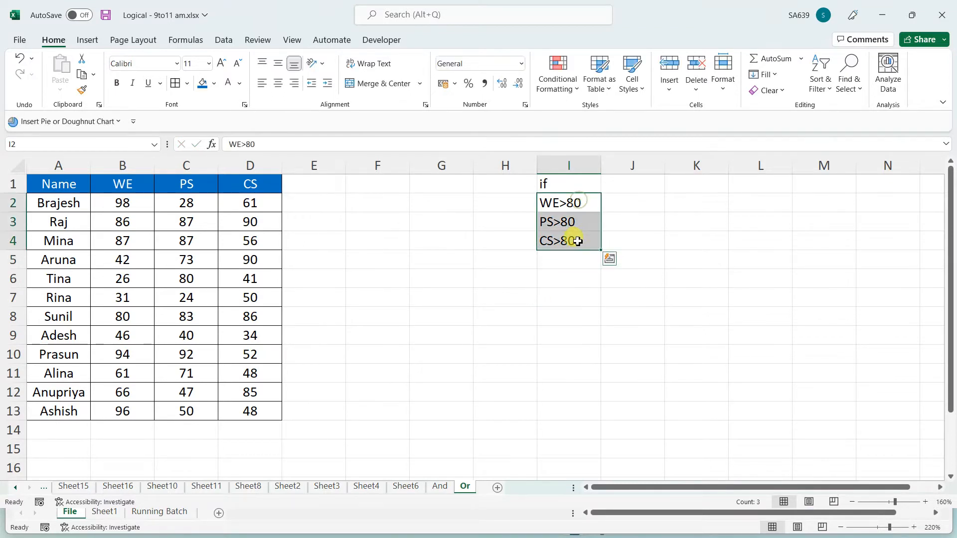
click(325, 244)
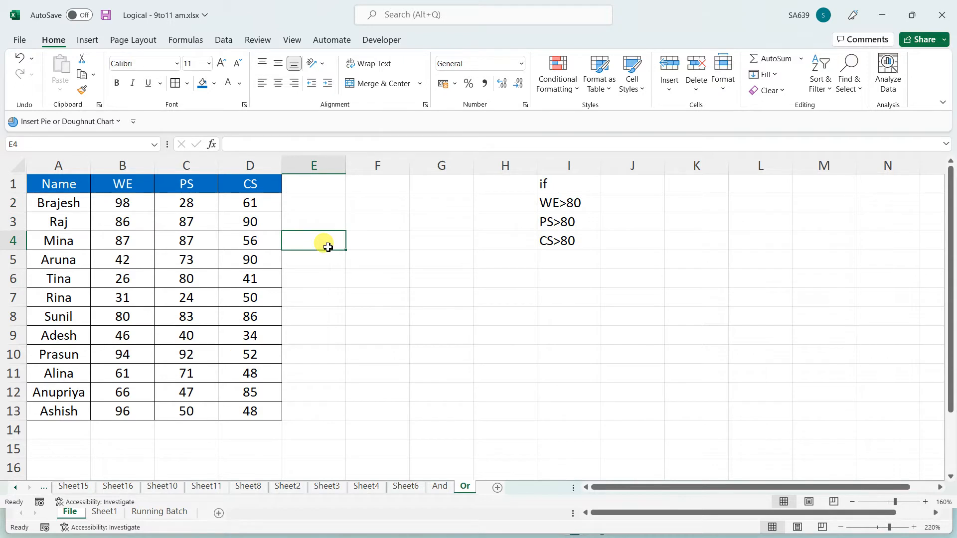
click(567, 203)
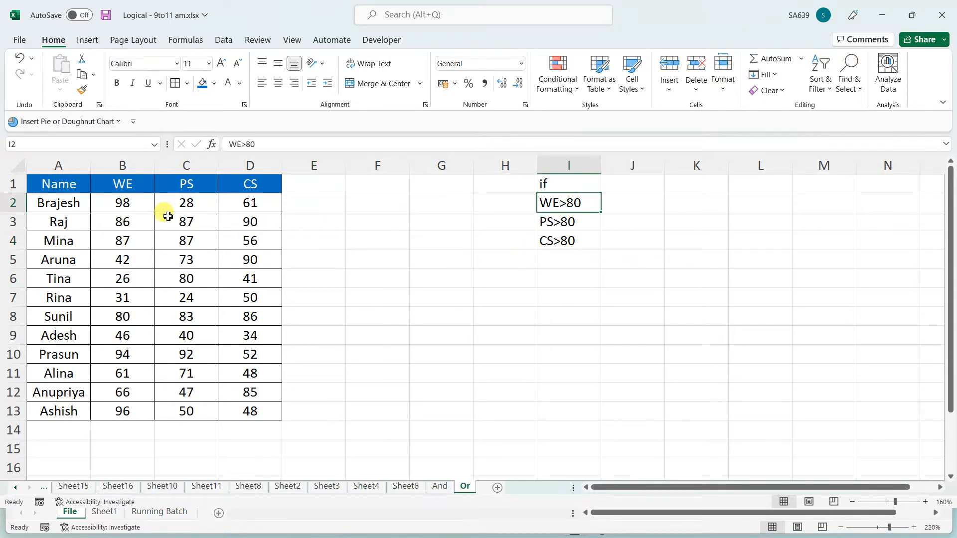
click(141, 202)
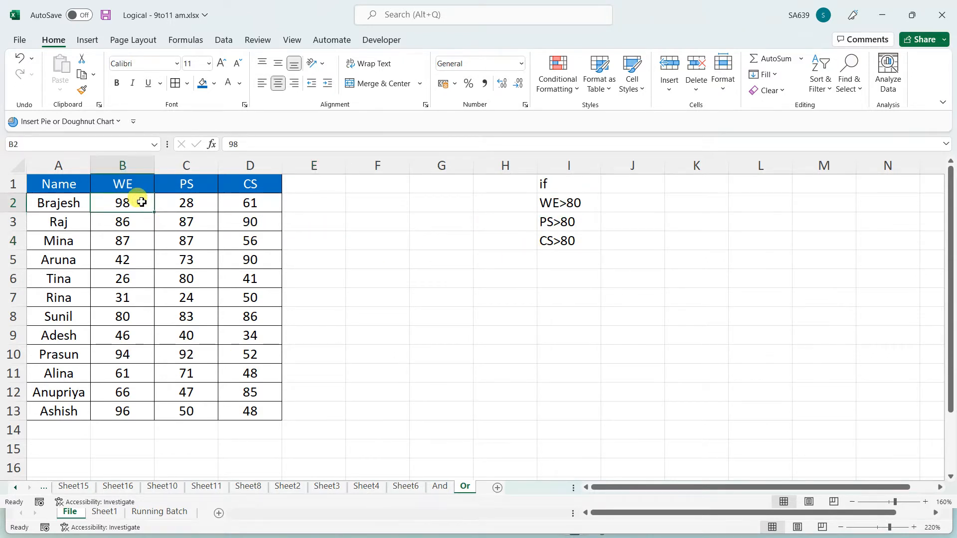
click(189, 204)
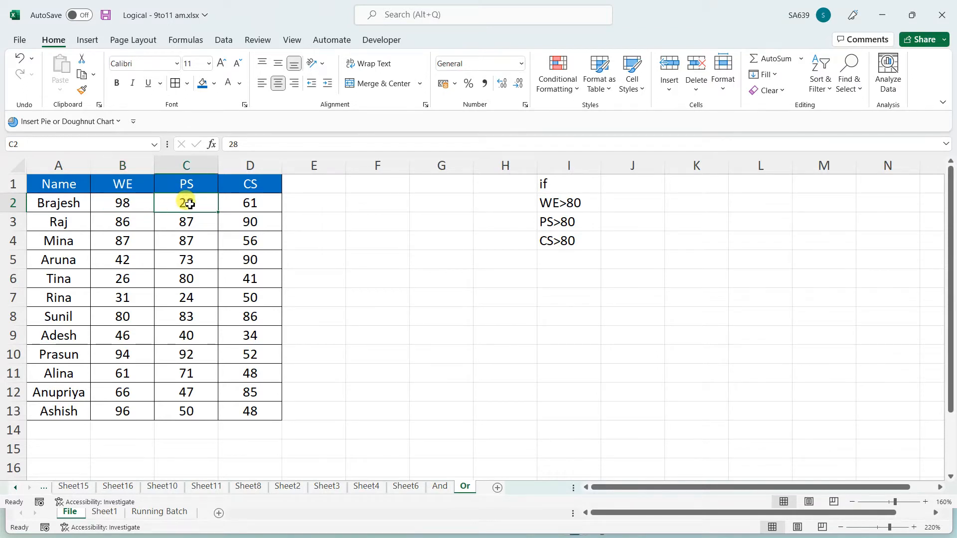
click(256, 205)
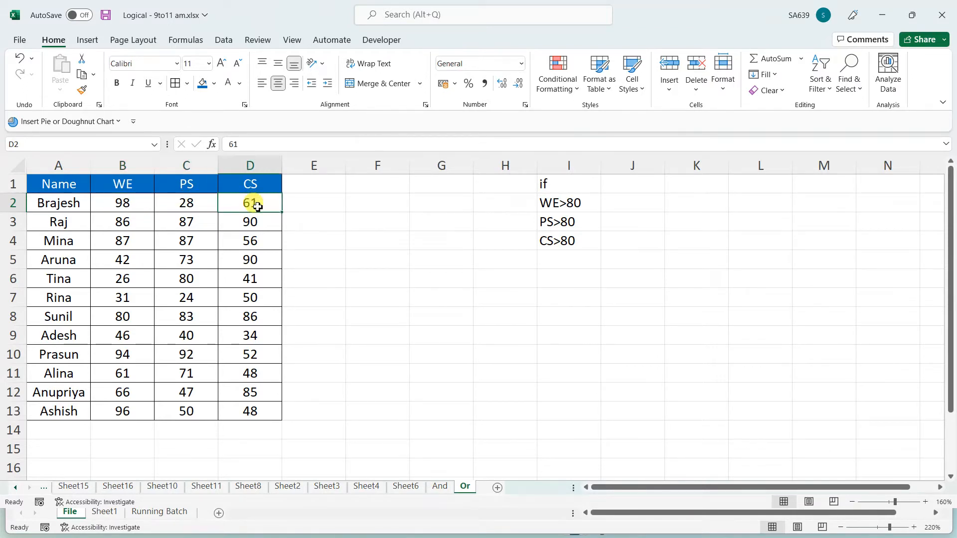
click(216, 203)
click(133, 205)
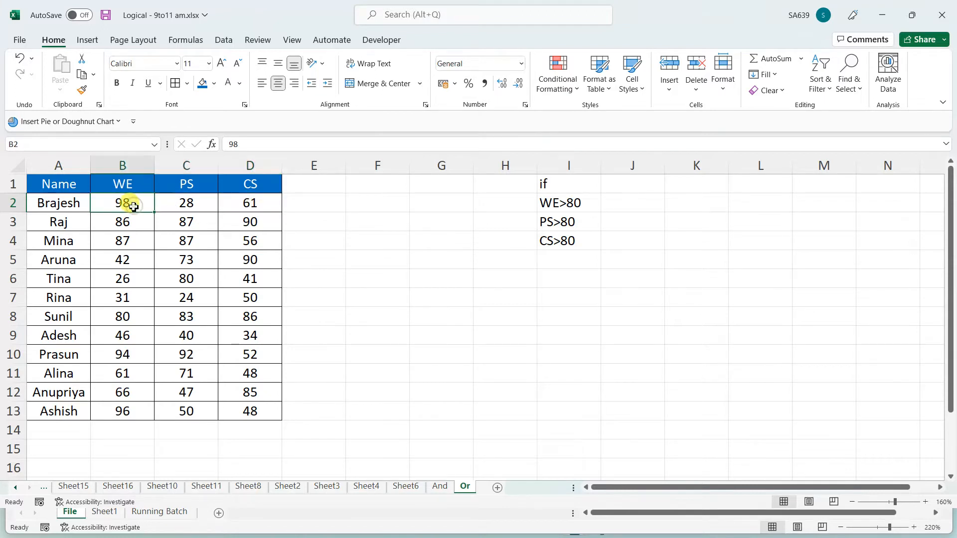
click(303, 186)
click(366, 184)
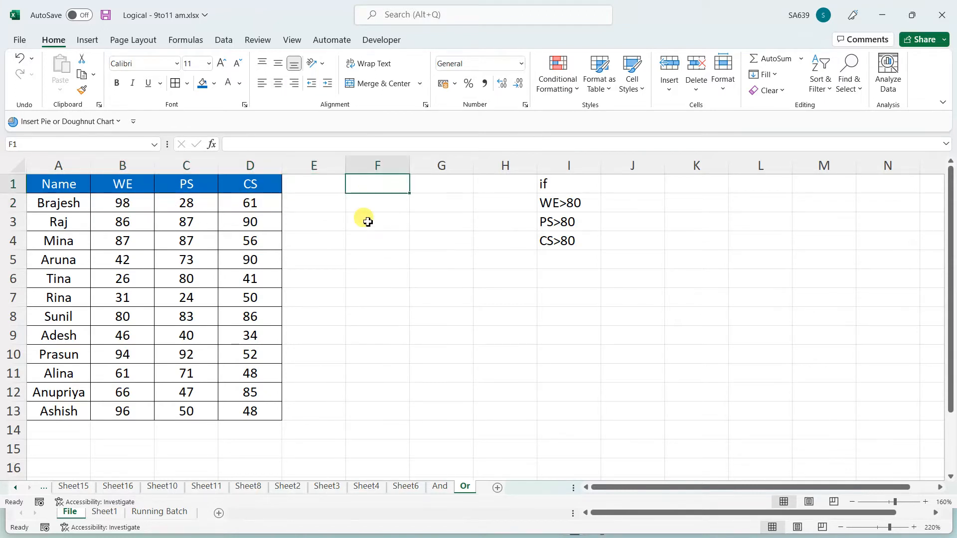
Head F1 'Or' and enter =OR(B2>80,C2>80,D2>80) in F2
text(Or)
key(Return)
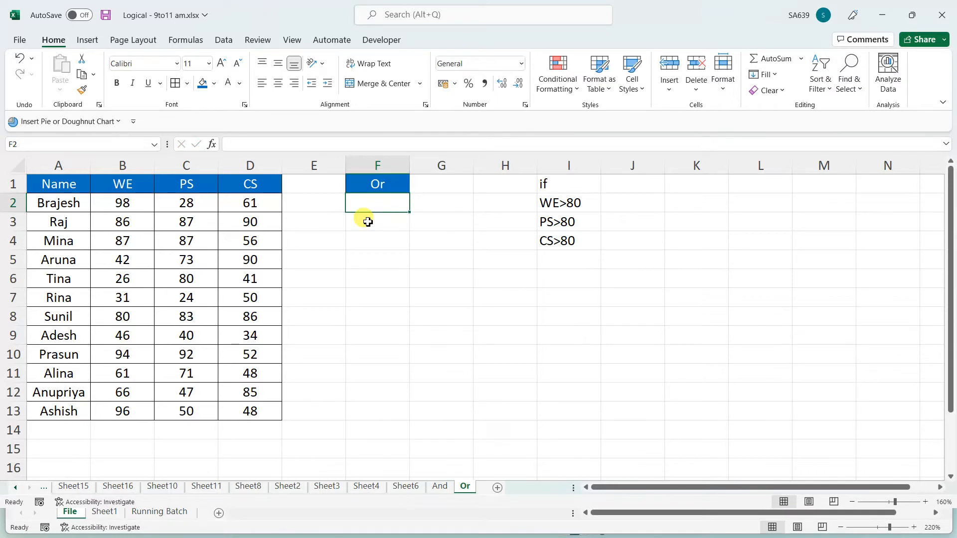
text(=or)
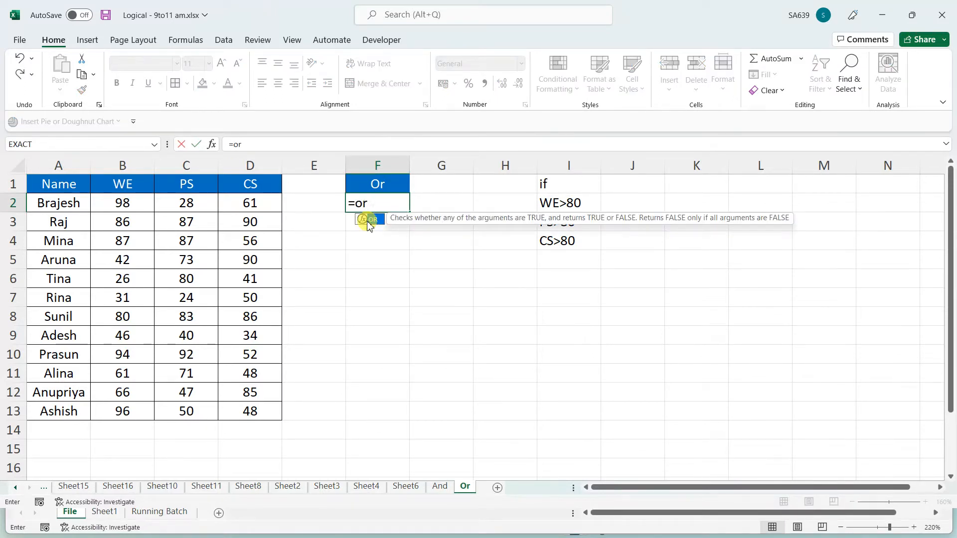
text(()
click(145, 207)
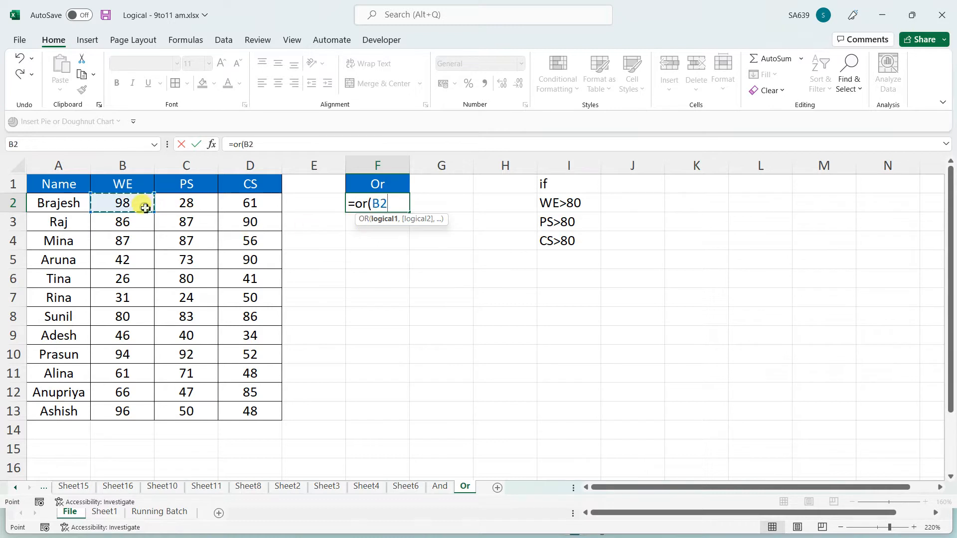
text(>80)
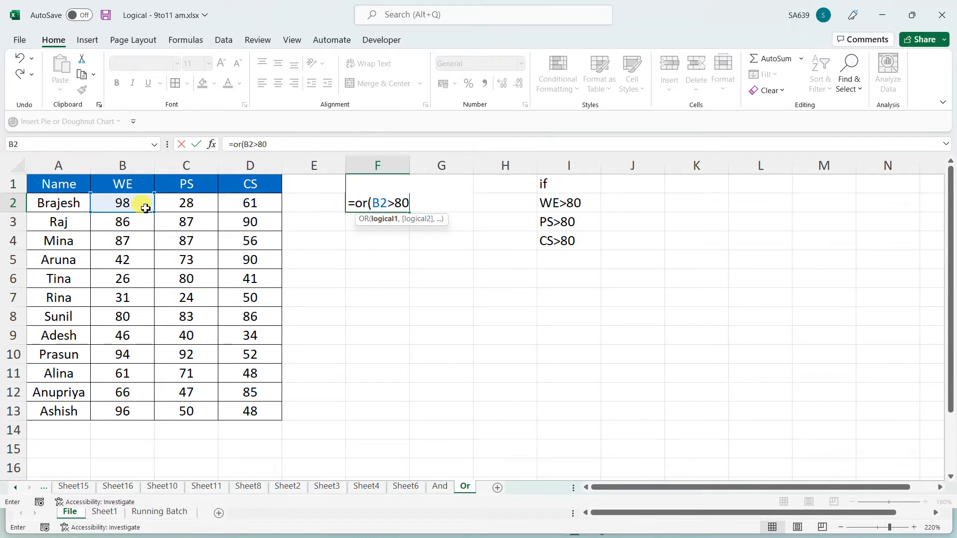
text(,)
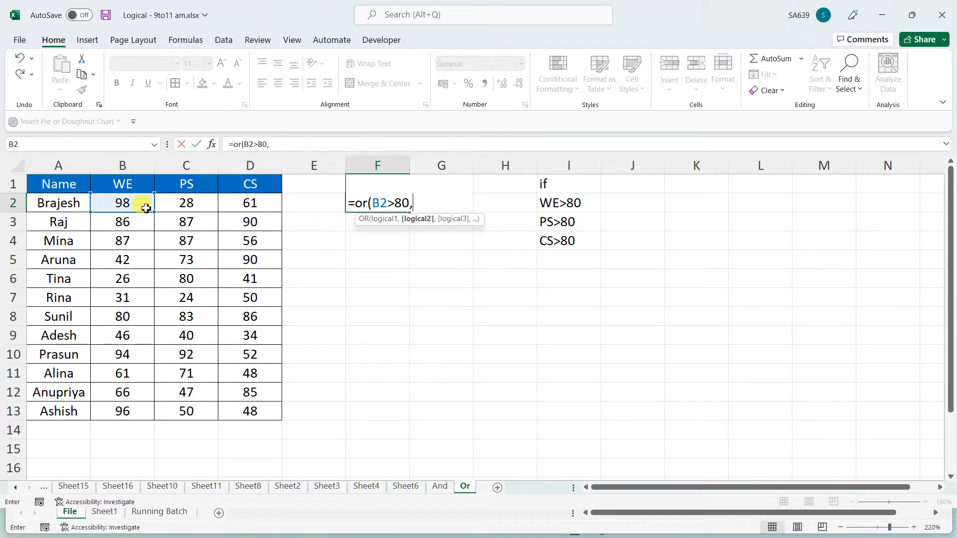
click(186, 208)
text(>=)
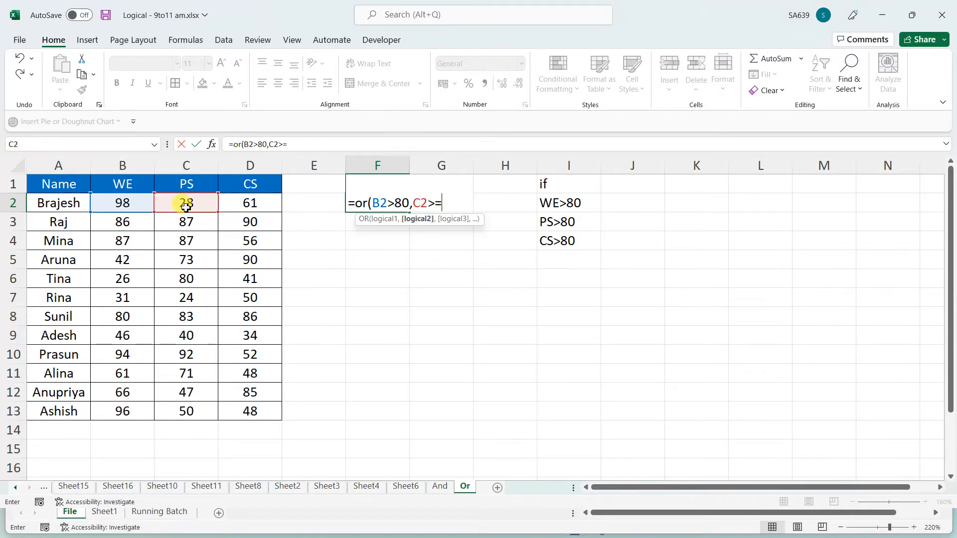
key(BackSpace)
text(80)
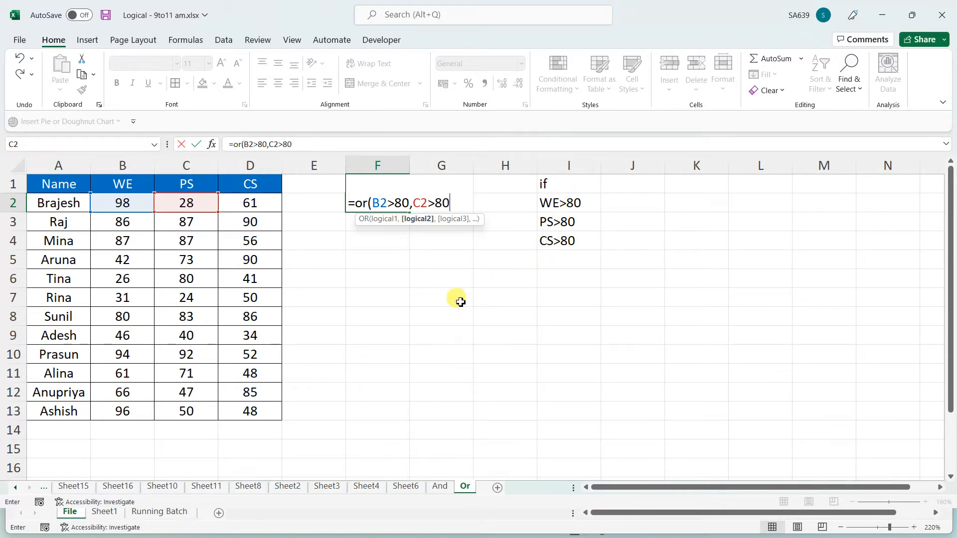
text(,)
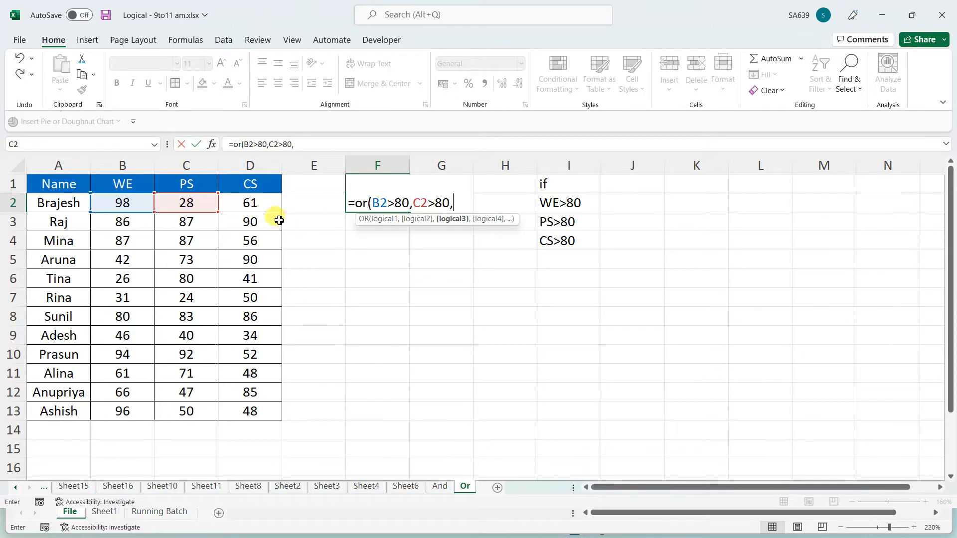
click(264, 204)
text(>)
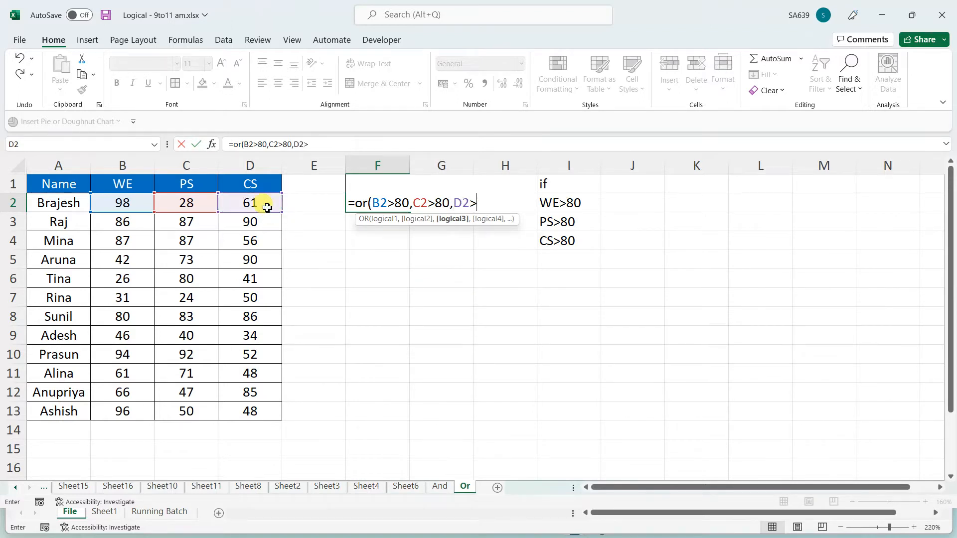
text(80))
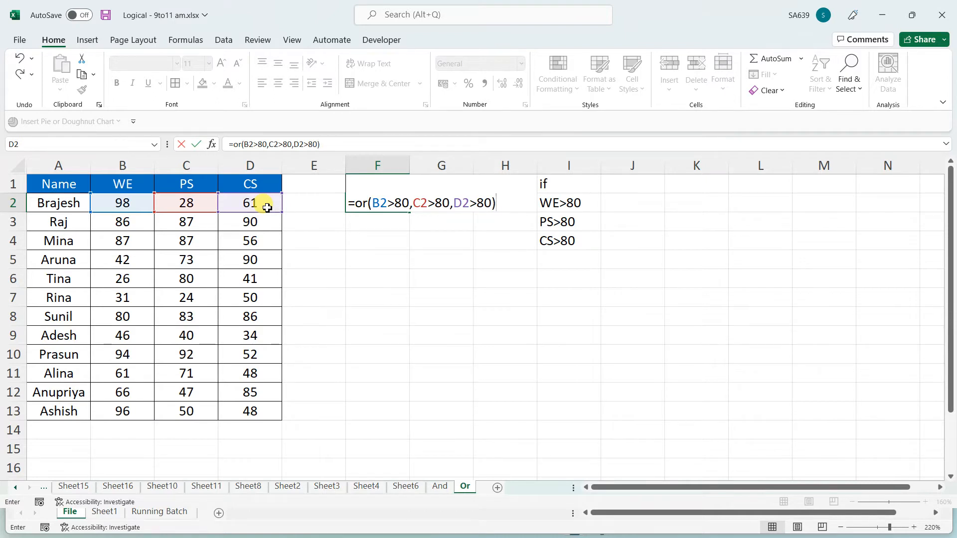
key(Return)
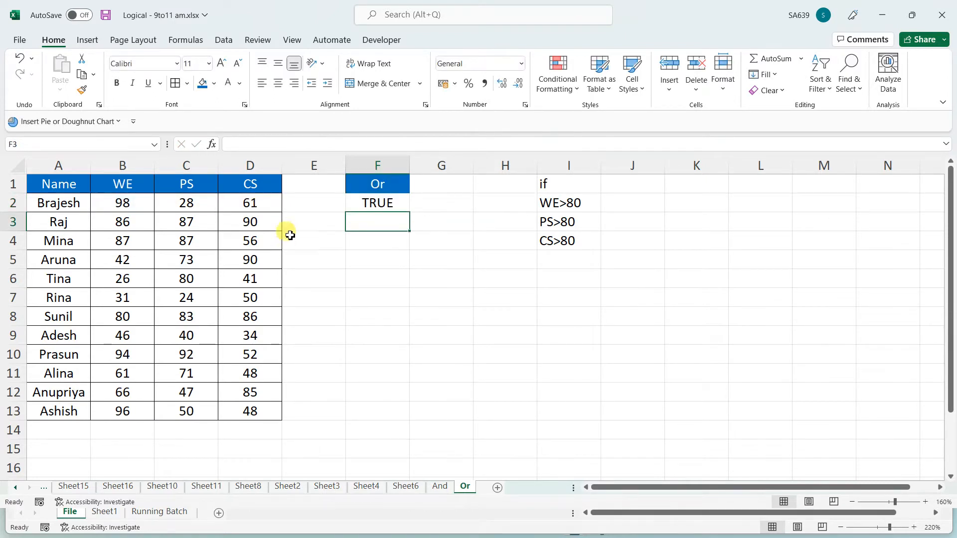
Fill the OR formula down to F13 and highlight row 6's FALSE result
click(378, 203)
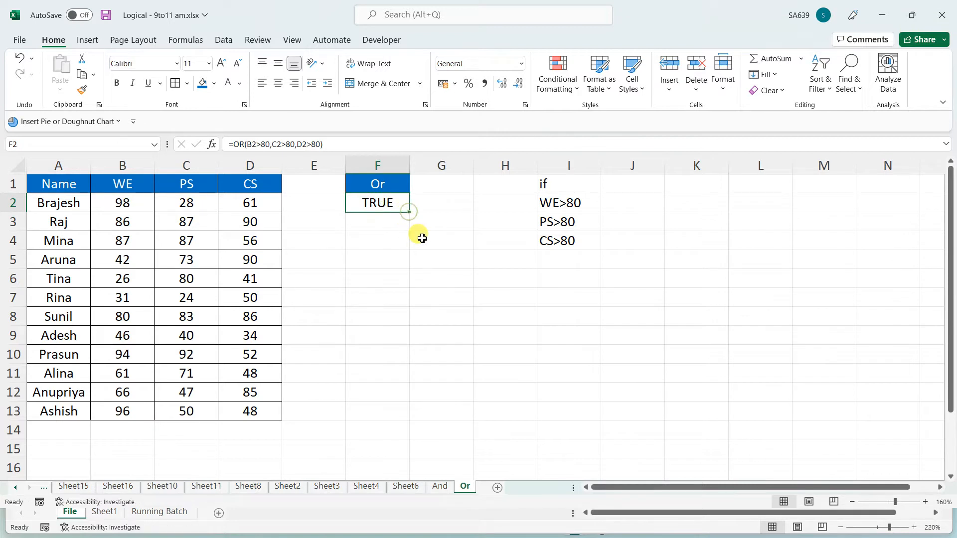
drag(409, 211, 402, 421)
drag(382, 279, 37, 284)
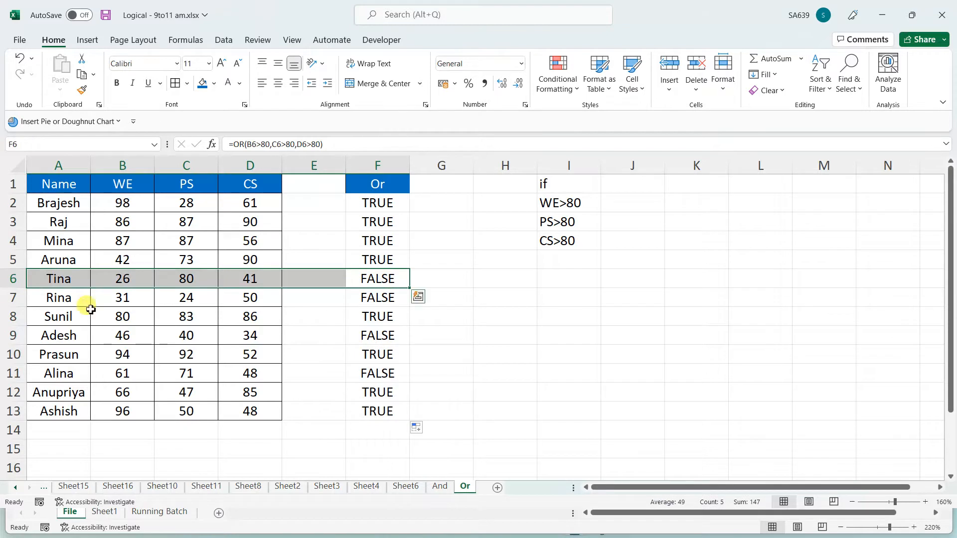
click(116, 281)
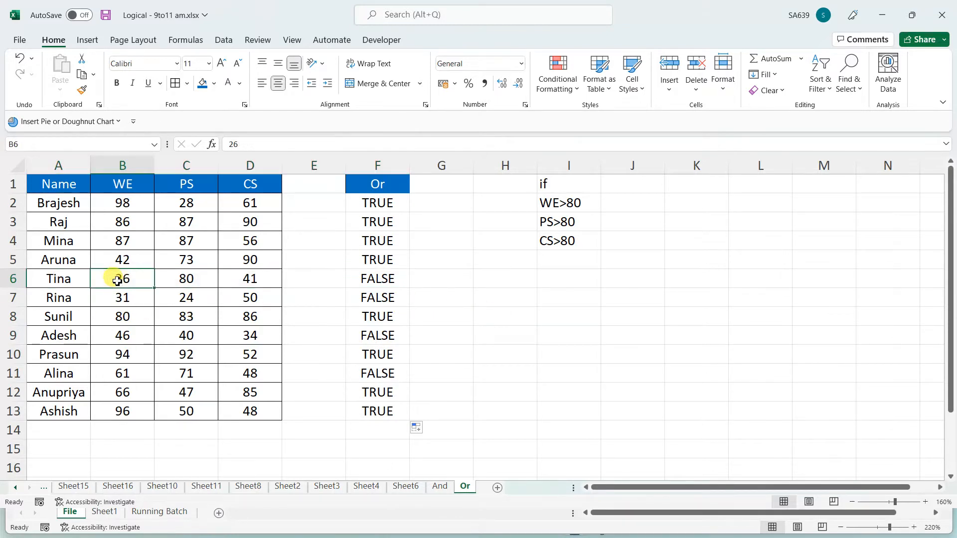
click(186, 277)
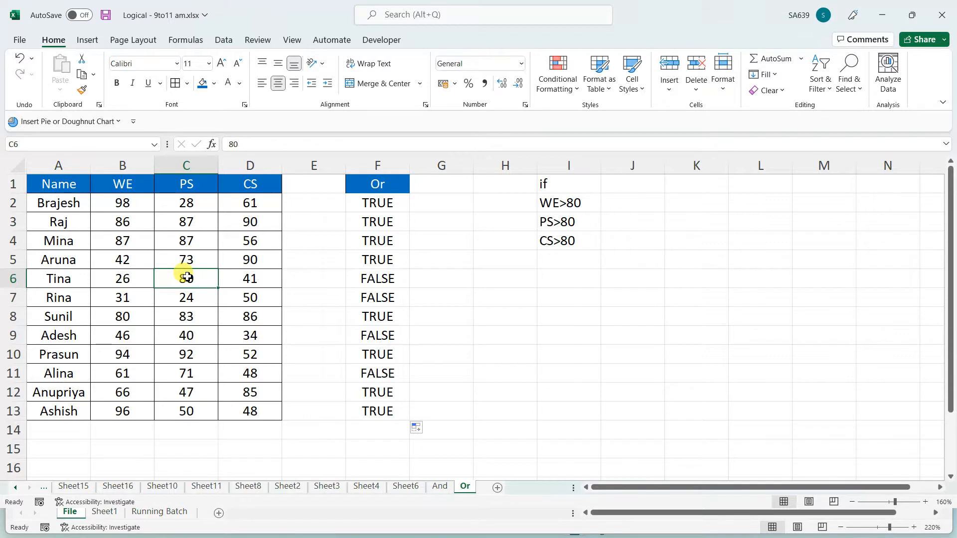
click(252, 278)
click(194, 277)
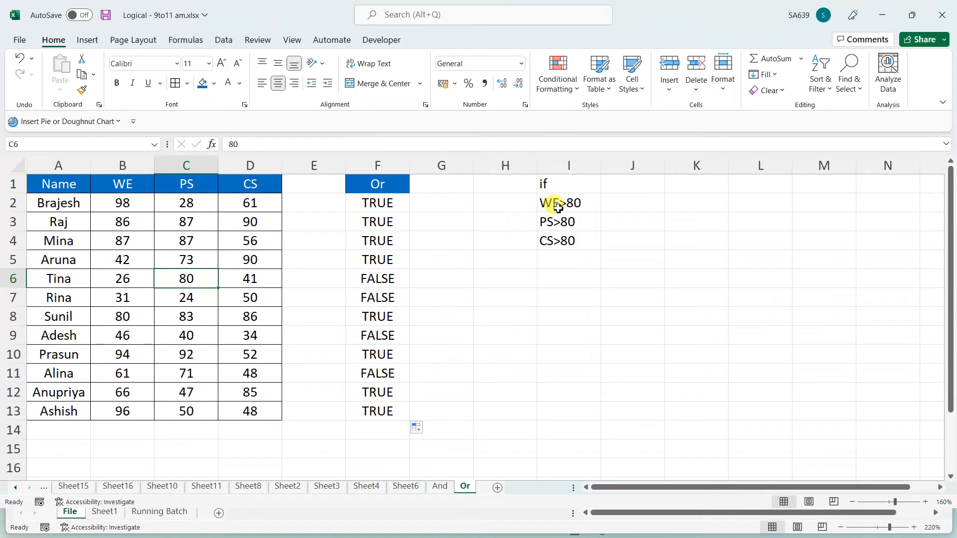
drag(561, 203, 567, 248)
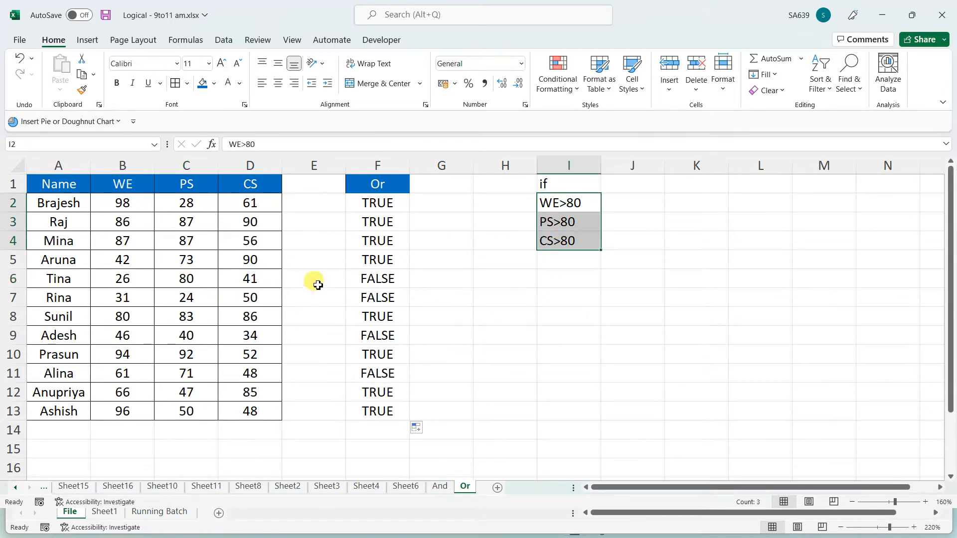
click(367, 202)
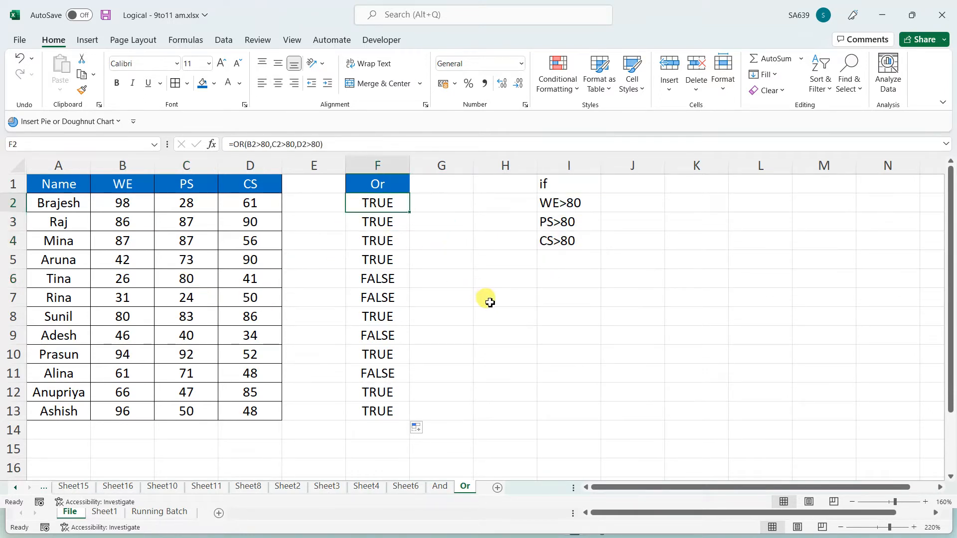
click(378, 282)
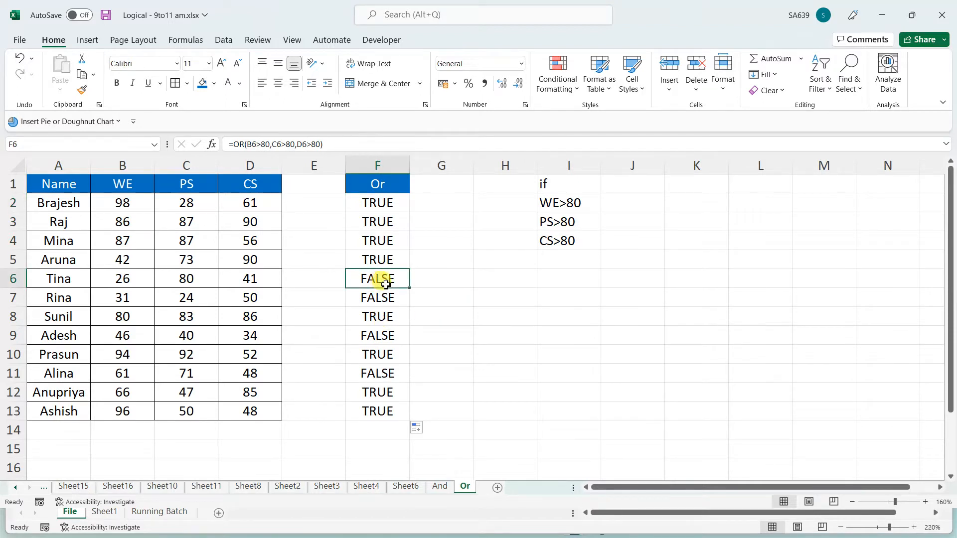
drag(57, 279, 370, 286)
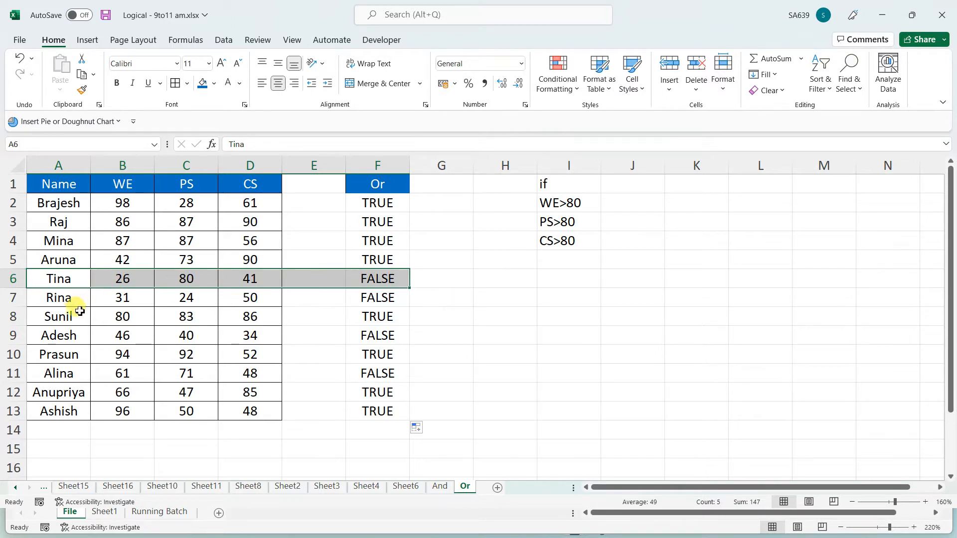
drag(59, 299, 397, 304)
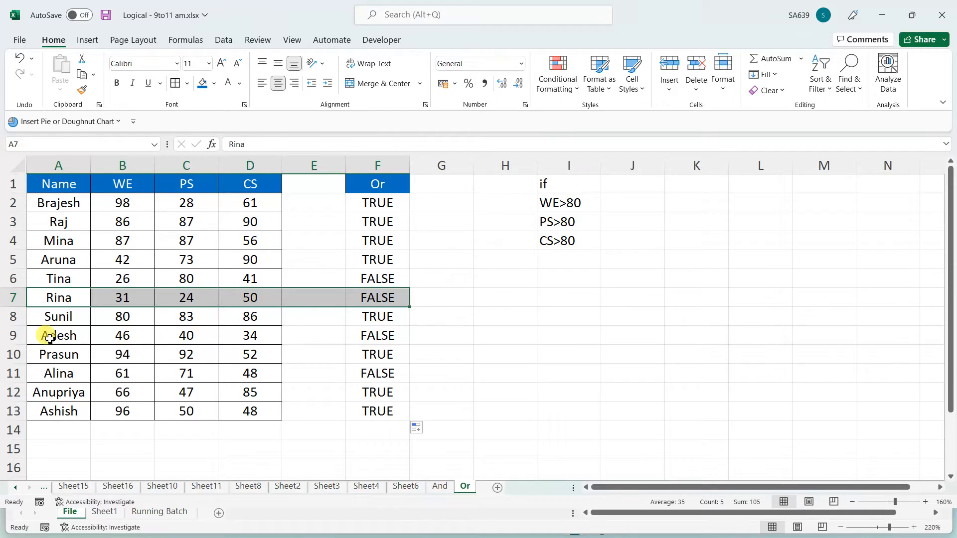
drag(47, 335, 434, 334)
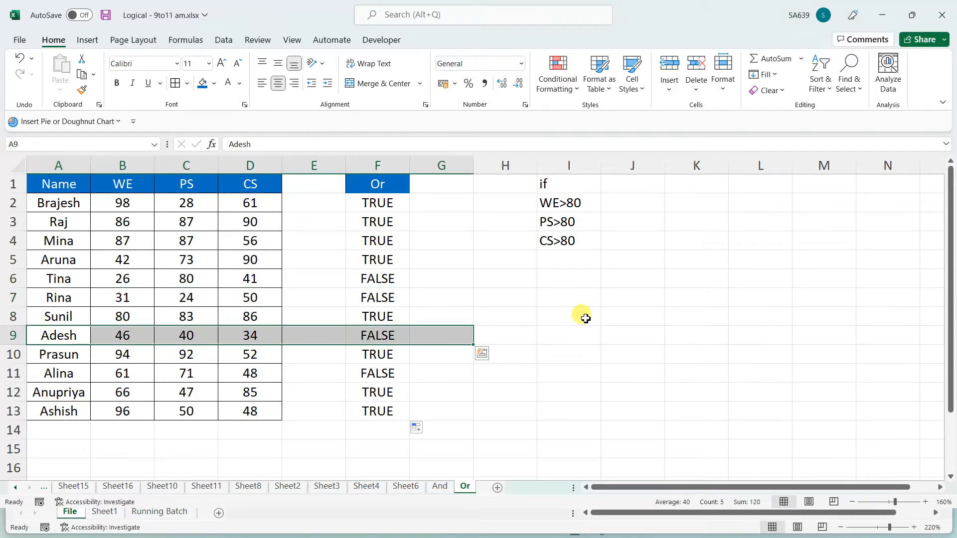
drag(73, 374, 466, 375)
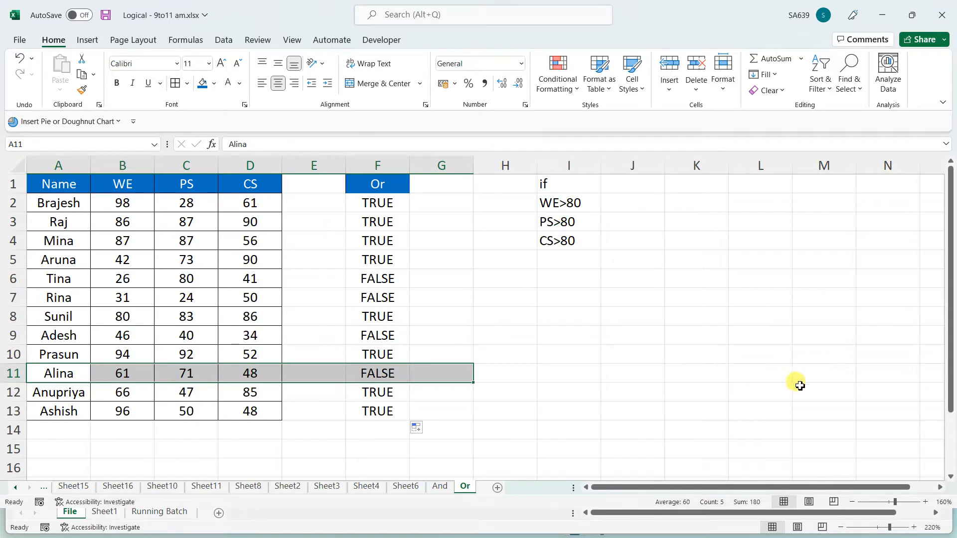
click(596, 392)
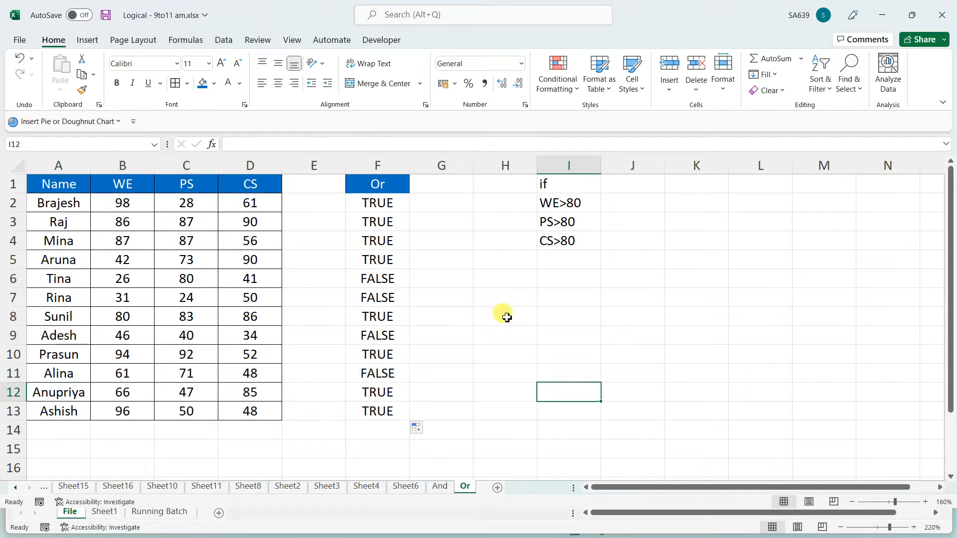
click(385, 201)
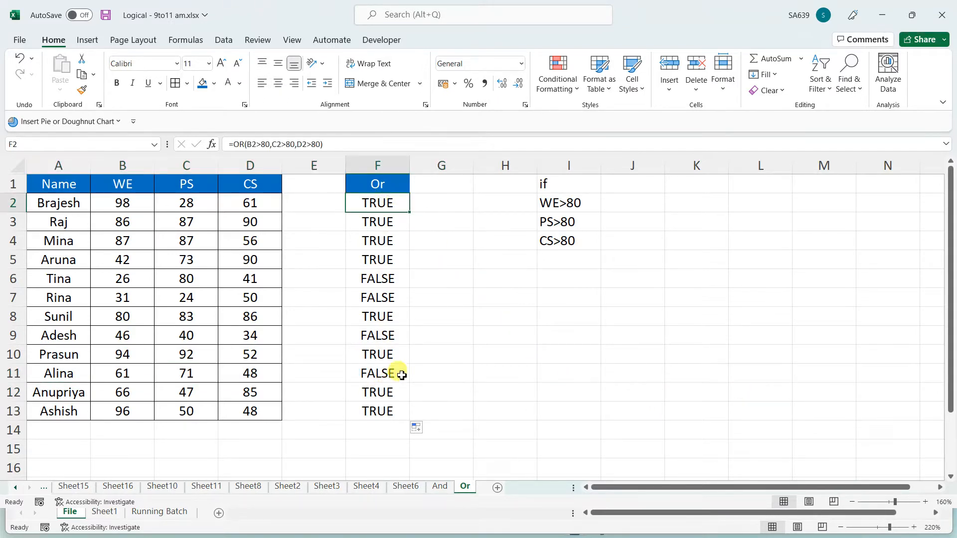
click(684, 225)
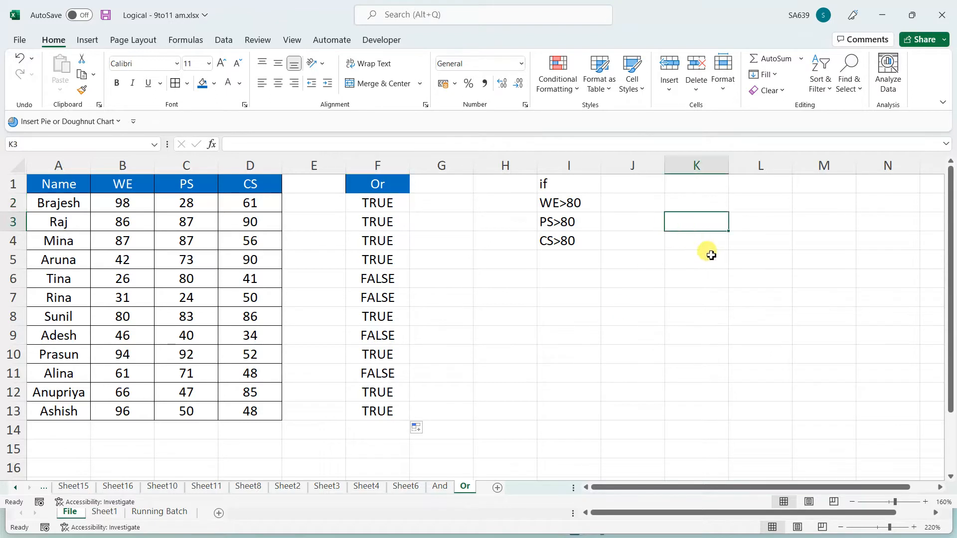
click(686, 188)
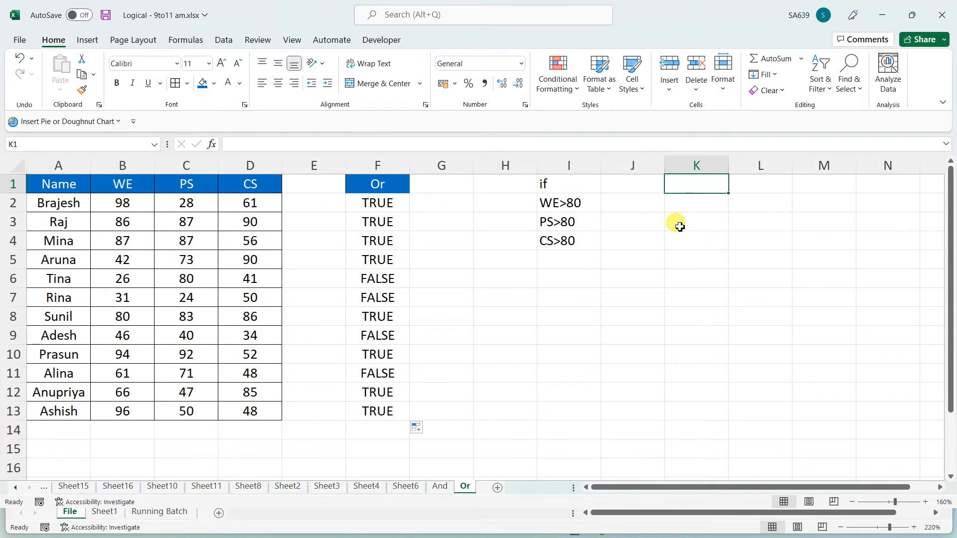
Type the notes 'is - 6', 'exact' and 'and / Or' into K1, K2 and K3
text(is)
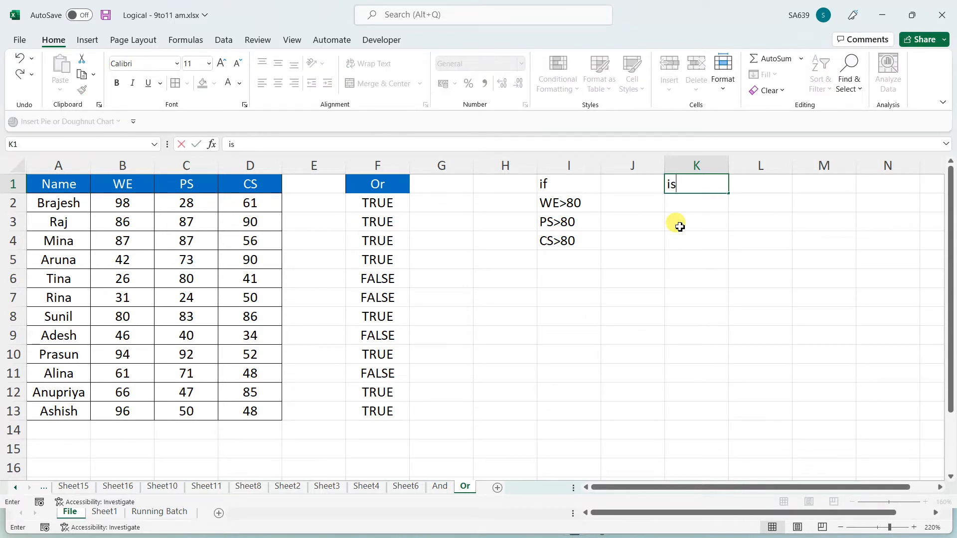
text( - 7)
key(BackSpace)
text(6)
key(Return)
text(exact)
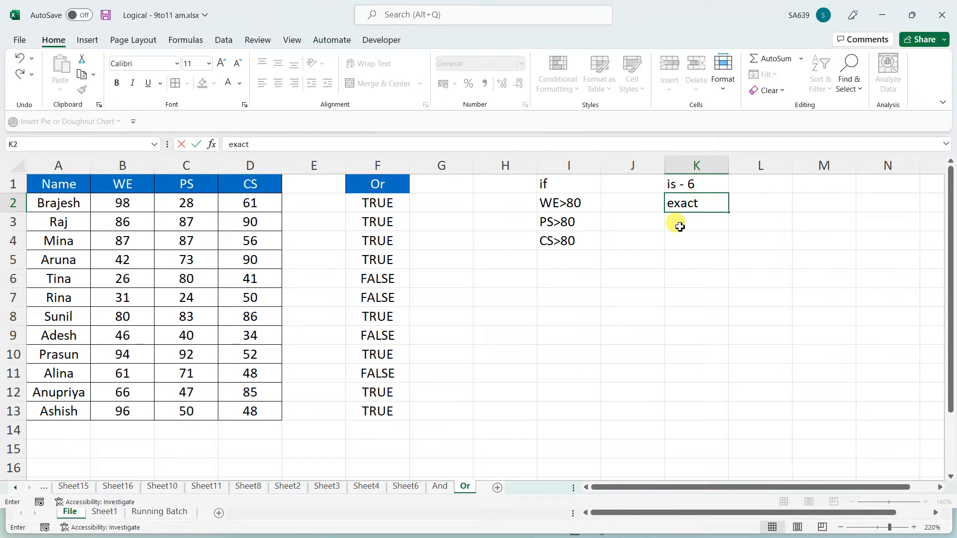
key(Return)
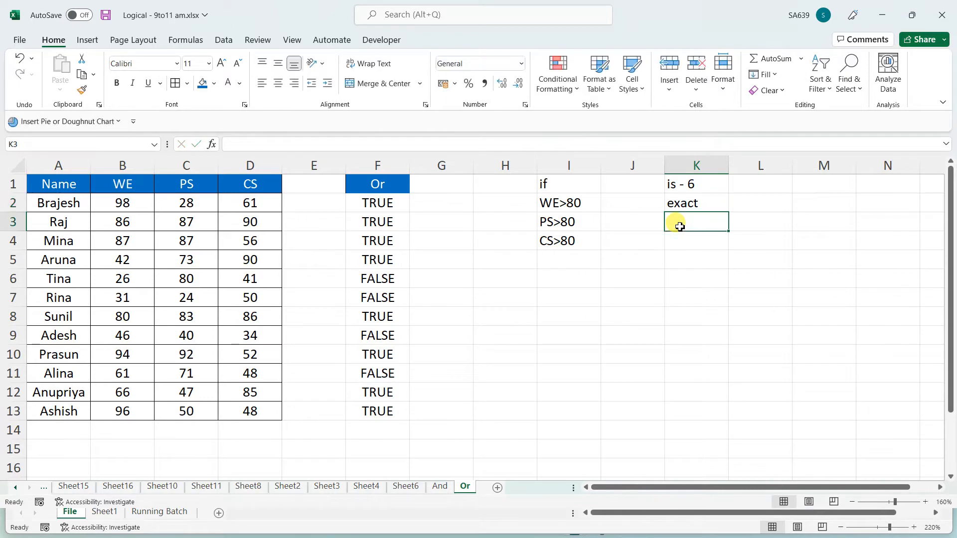
text(and)
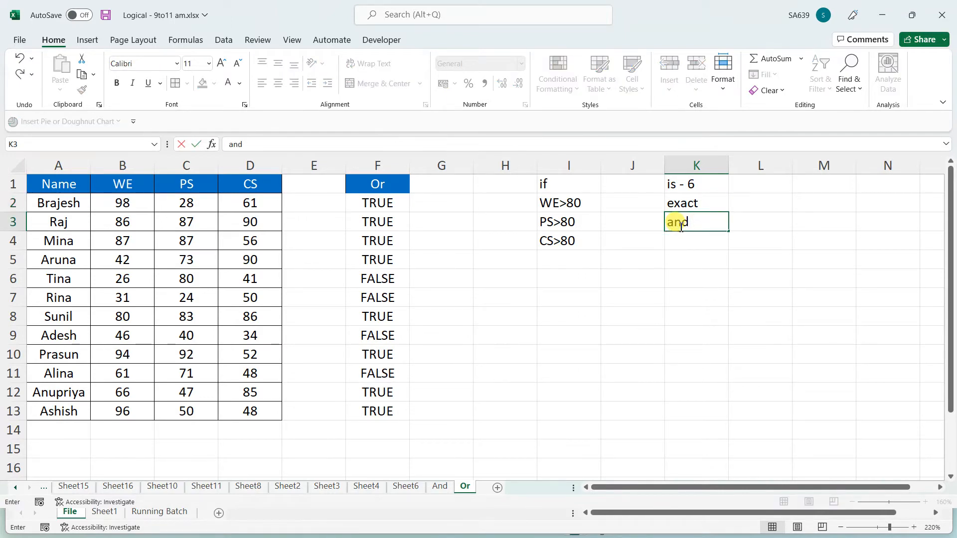
text( / Or)
click(725, 336)
drag(709, 177, 698, 222)
click(677, 273)
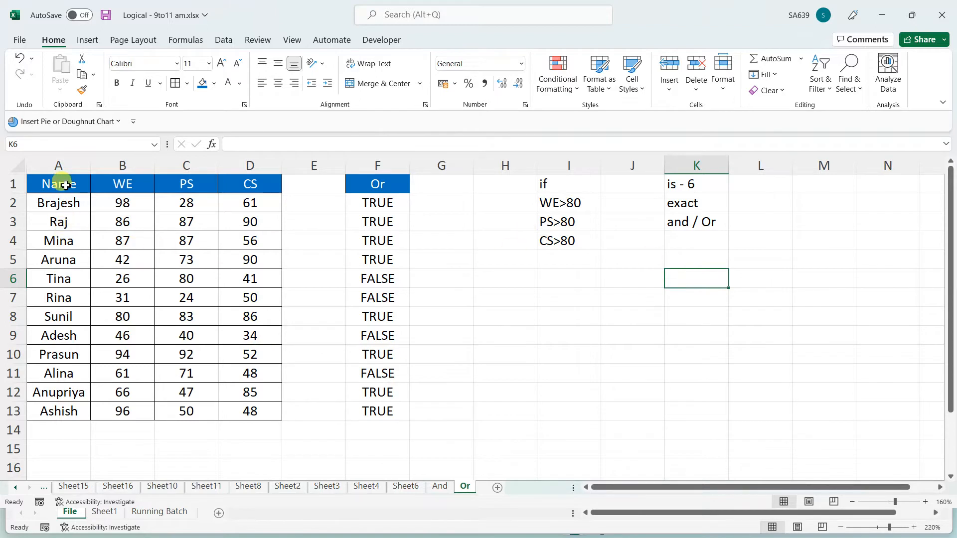
Copy the Name and WE columns A1:B13 onto a new sheet
drag(58, 184, 139, 407)
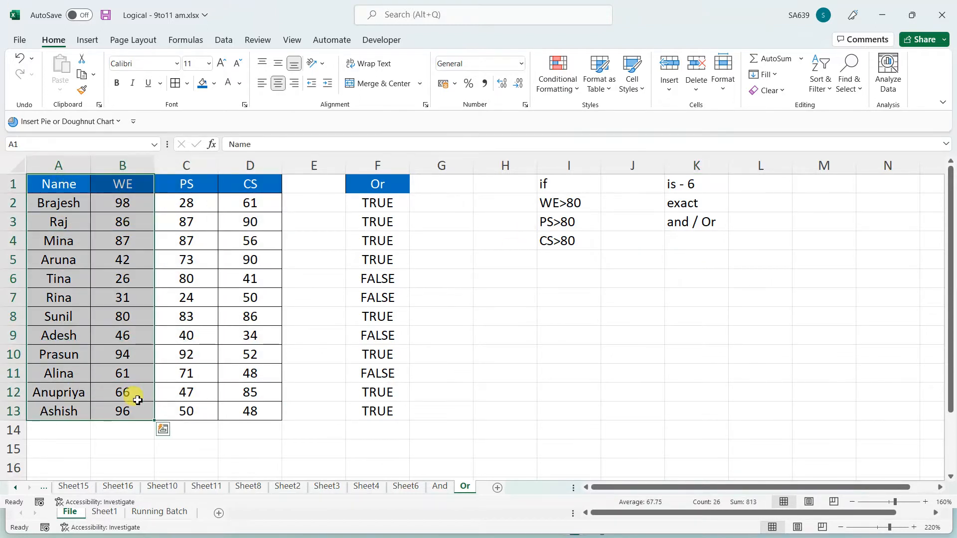
key(ctrl+c)
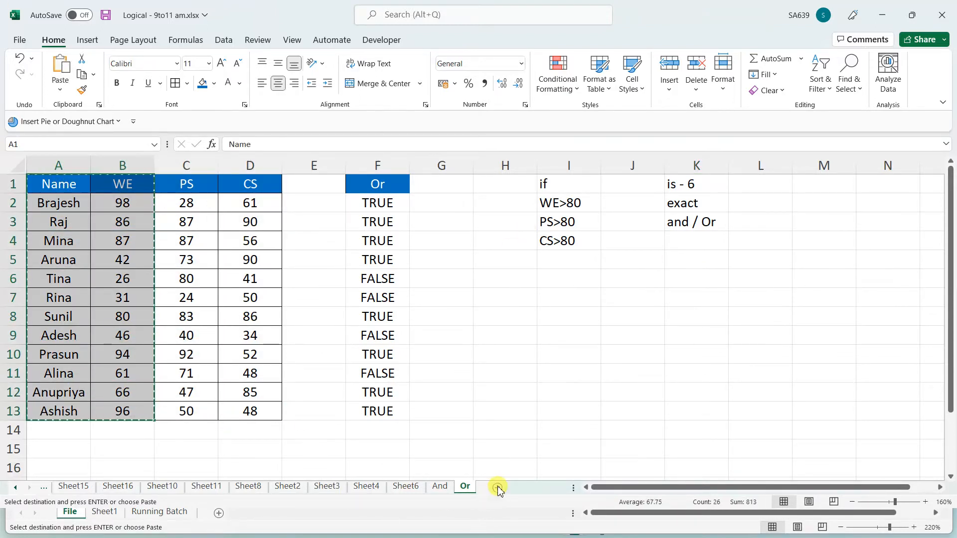
click(497, 488)
key(ctrl+v)
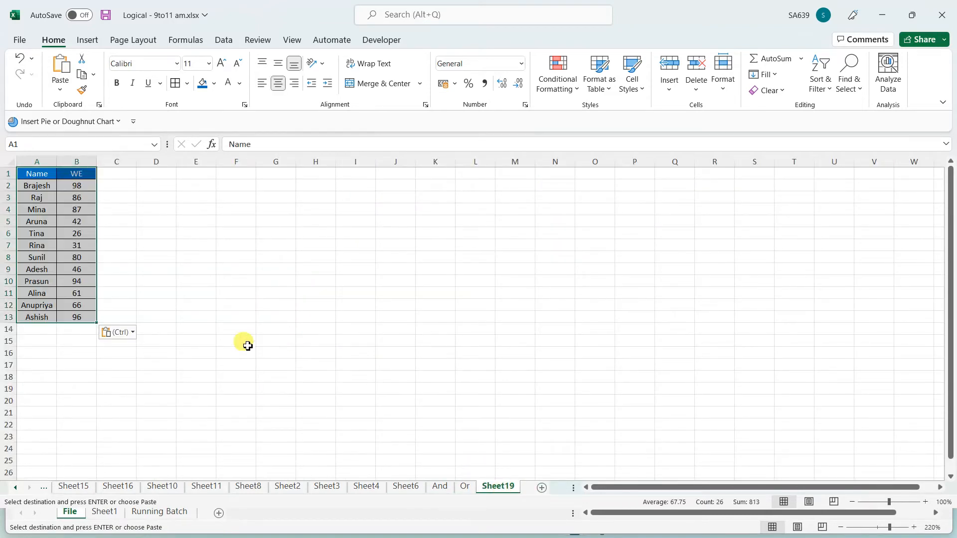
scroll(246, 344, up, 4)
click(316, 321)
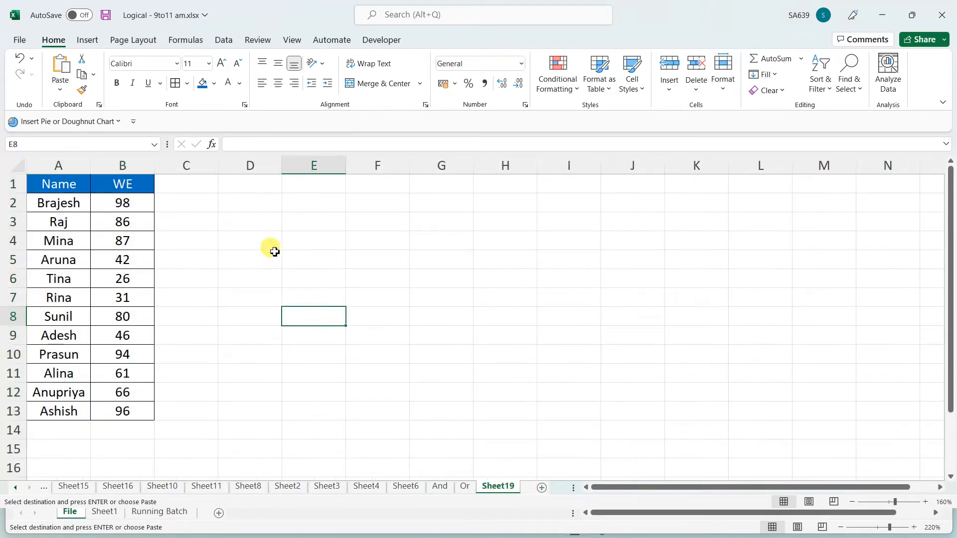
Change the WE mark in B8 from 80 to 99
click(184, 199)
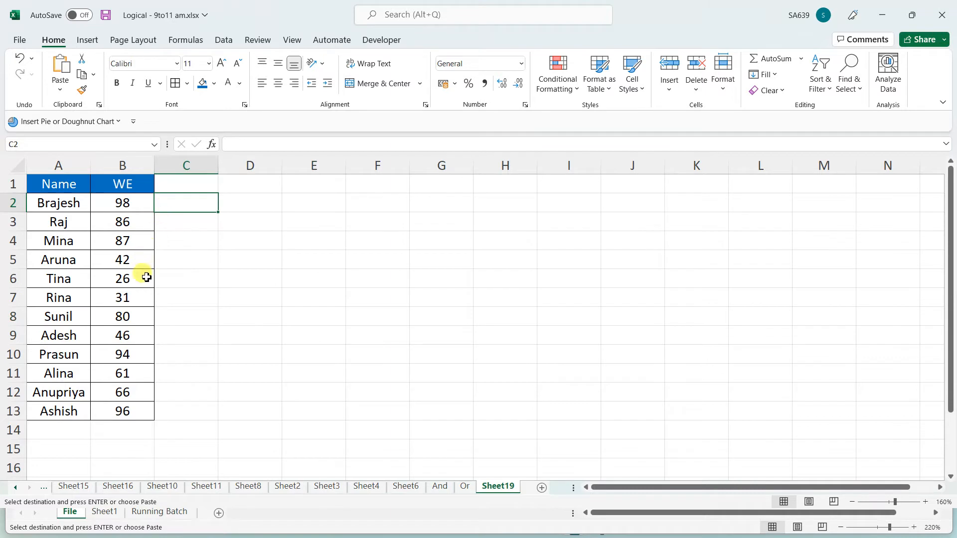
click(139, 319)
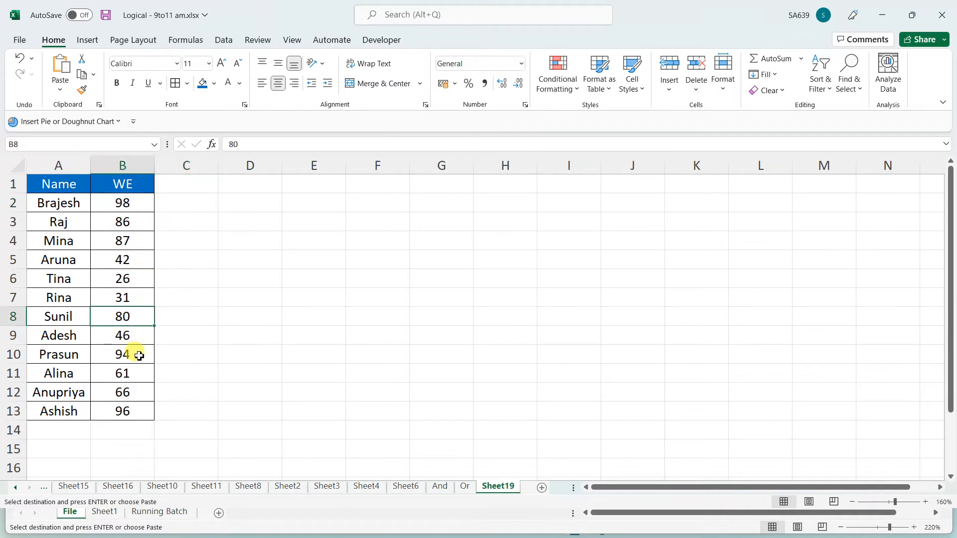
text(99)
click(212, 316)
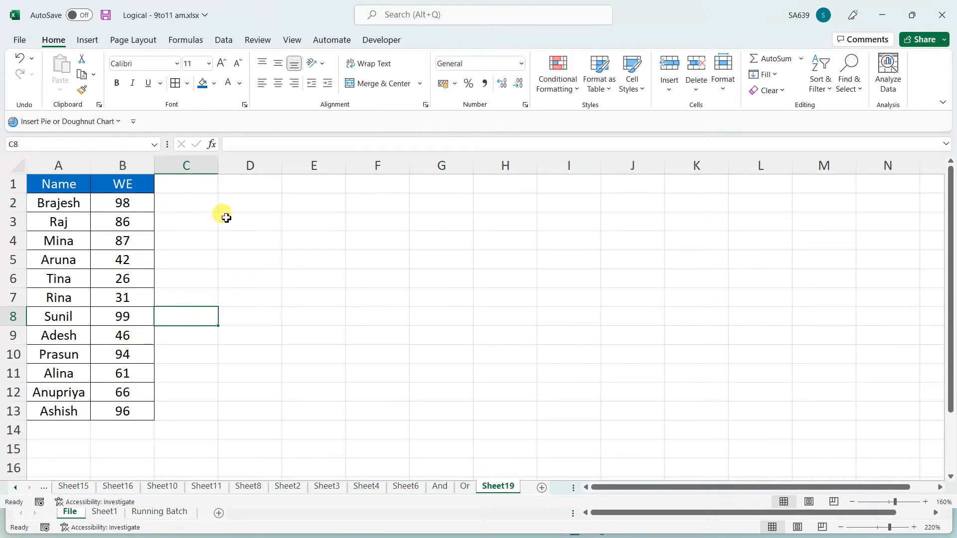
click(385, 184)
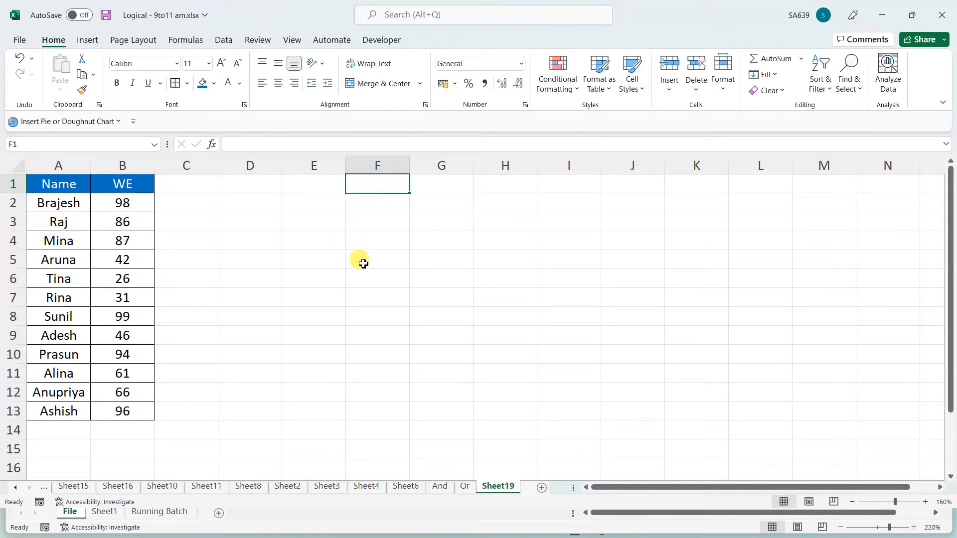
Put 'if' in F1 and rename the B1 header to 'Marks'
text(if)
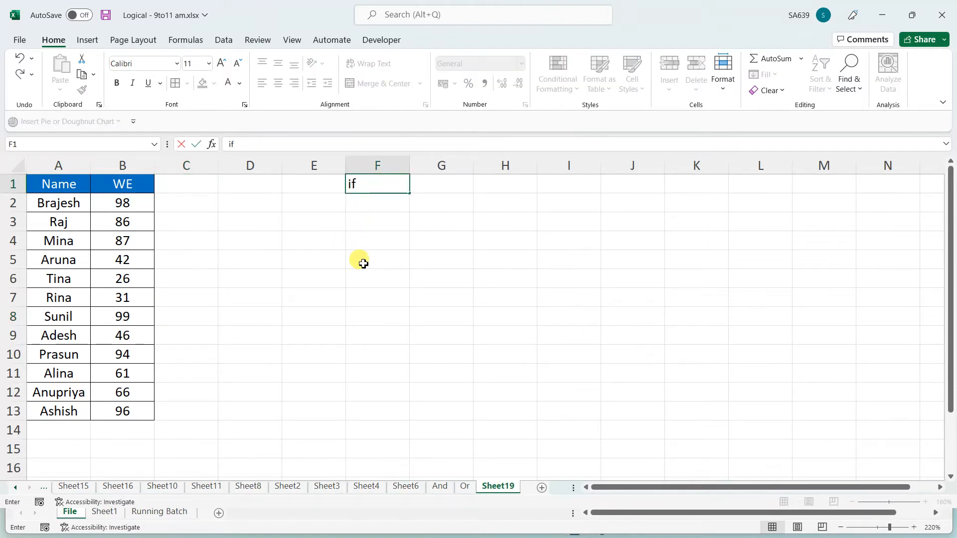
click(132, 186)
text(M)
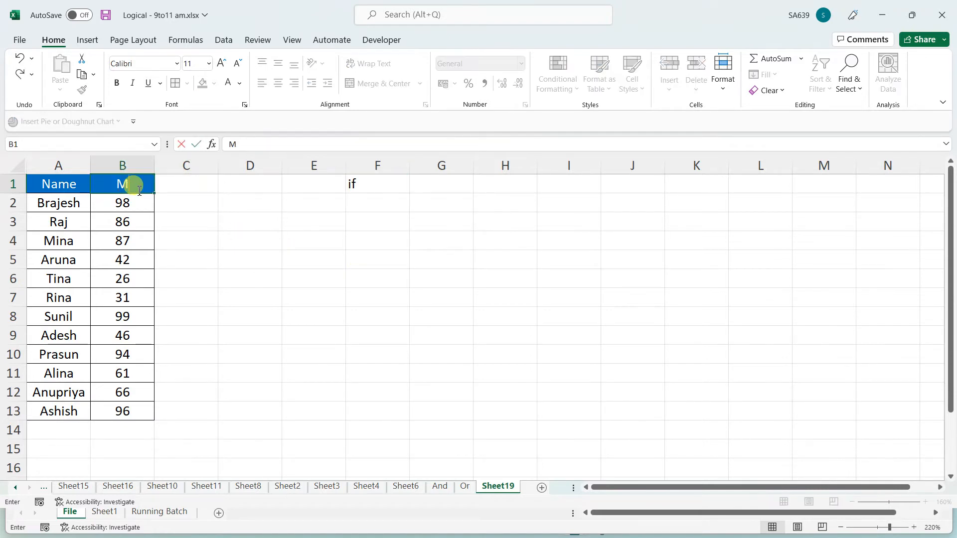
text(arks)
click(381, 240)
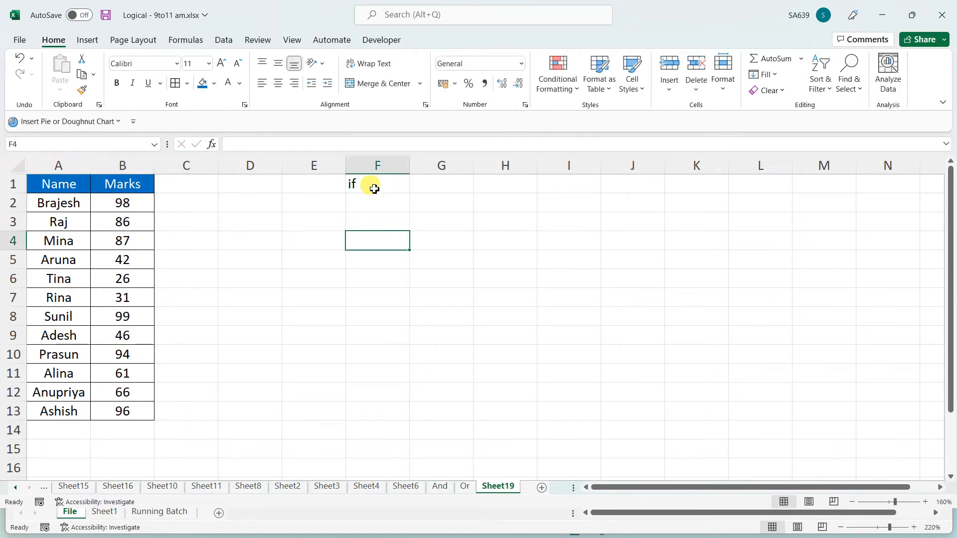
click(374, 189)
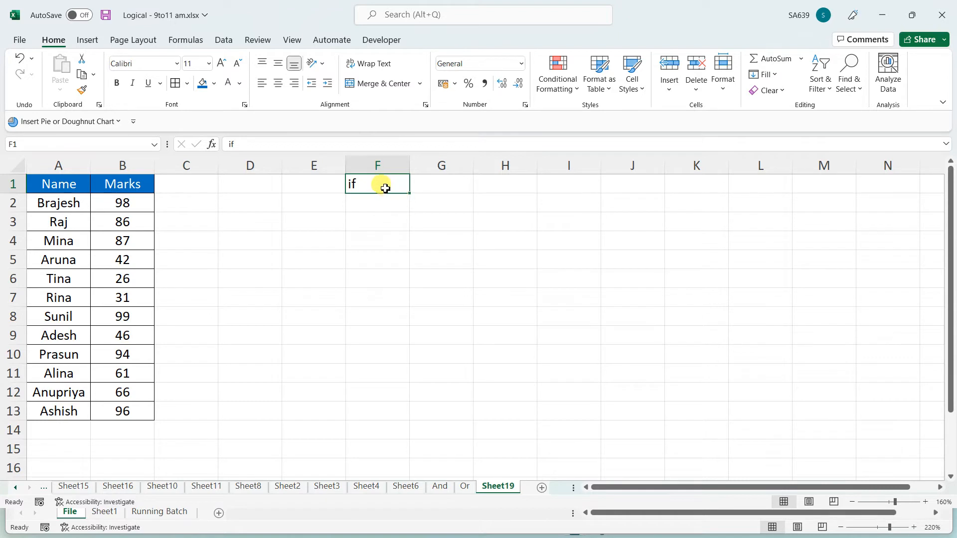
Rewrite F1 as 'Find the name of the person who has highest marks' and auto-fit column F
double_click(381, 183)
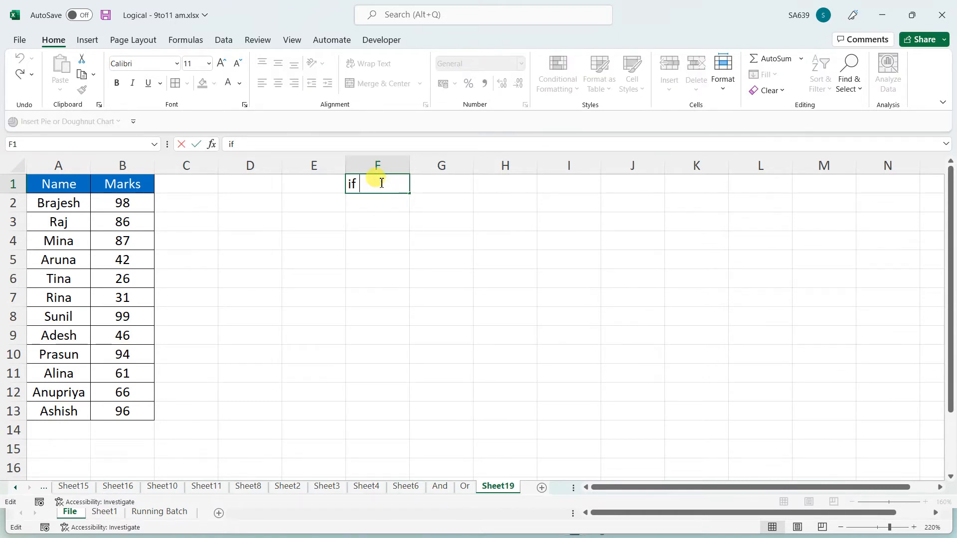
key(BackSpace)
key(BackSpace)
text(Find the name)
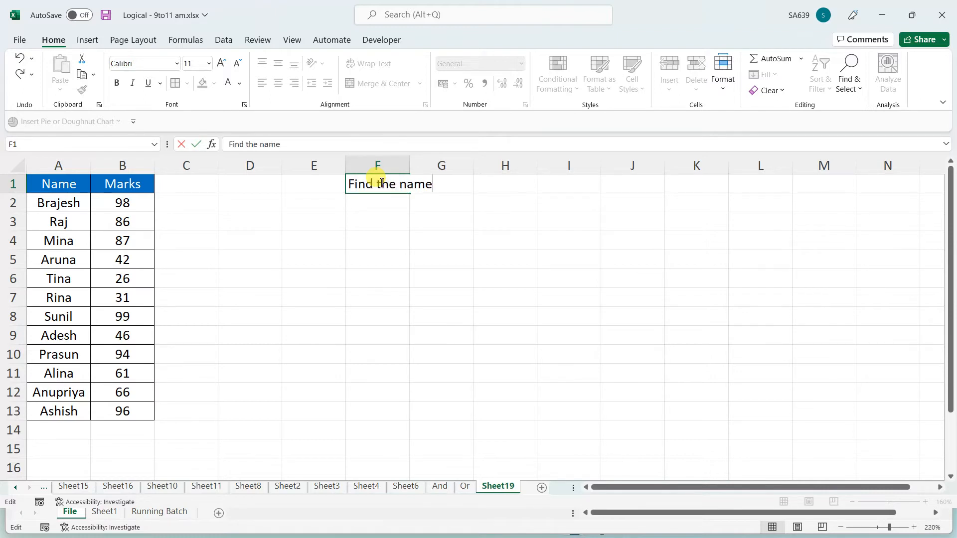
text( of the per)
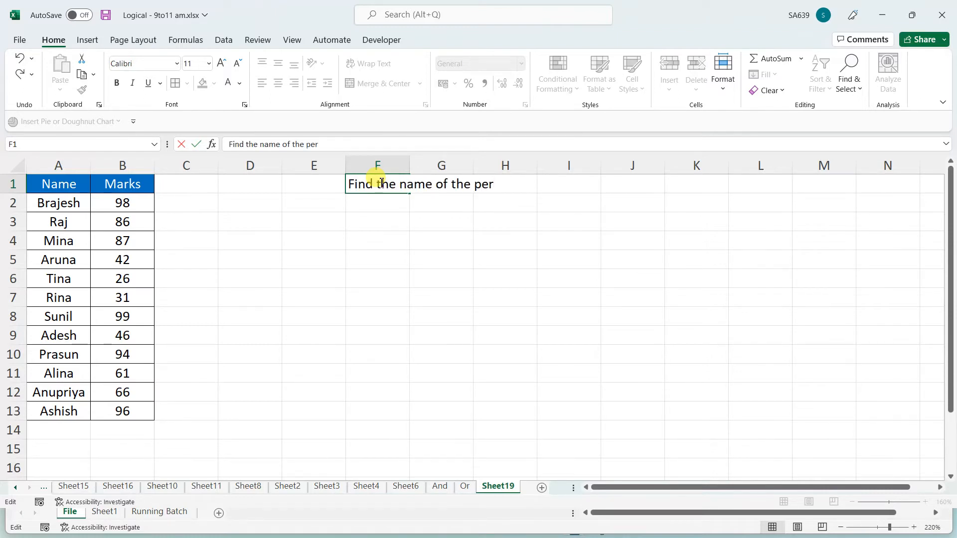
text(son who is hi)
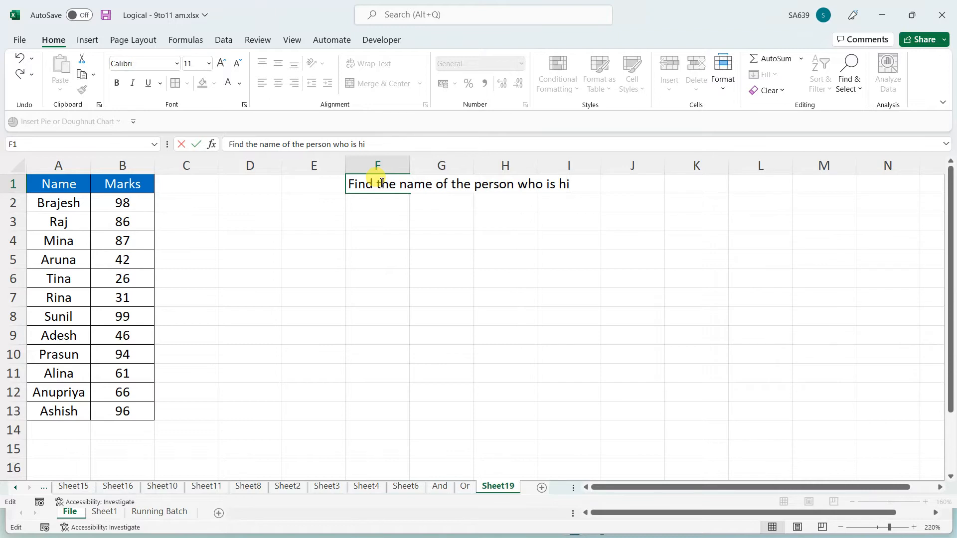
text(ghest mar)
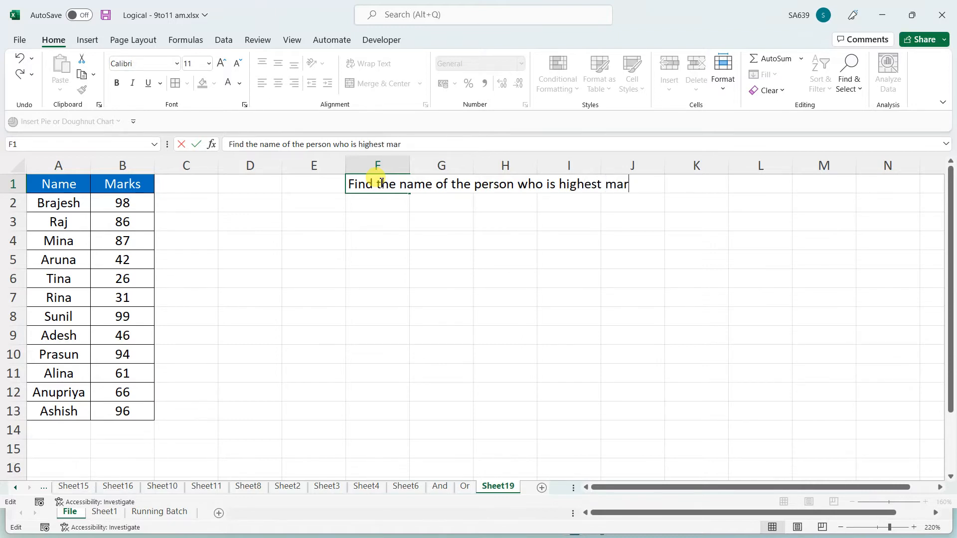
text(k)
key(BackSpace)
key(BackSpace)
key(BackSpace)
key(BackSpace)
key(BackSpace)
key(BackSpace)
key(BackSpace)
key(BackSpace)
key(BackSpace)
key(BackSpace)
key(BackSpace)
key(BackSpace)
key(BackSpace)
key(BackSpace)
key(BackSpace)
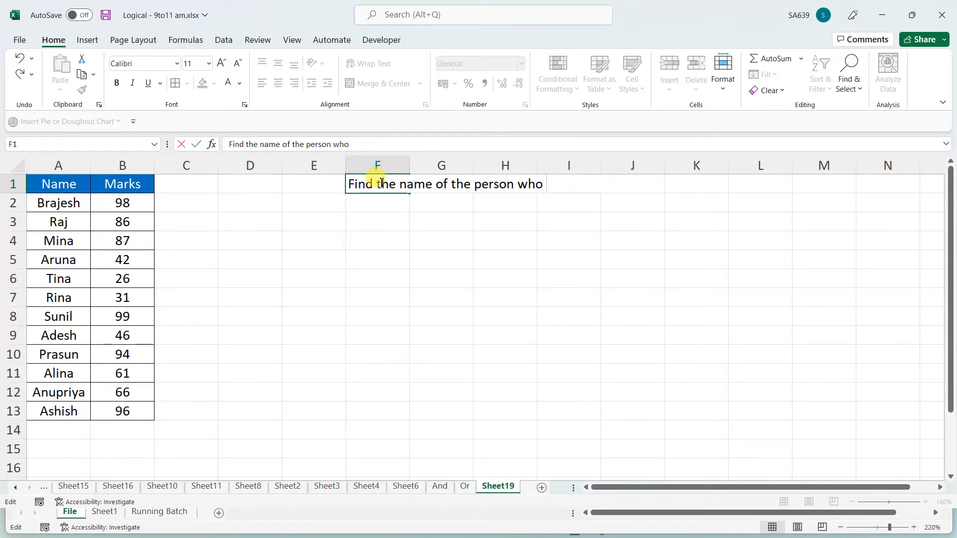
text(has hight)
key(BackSpace)
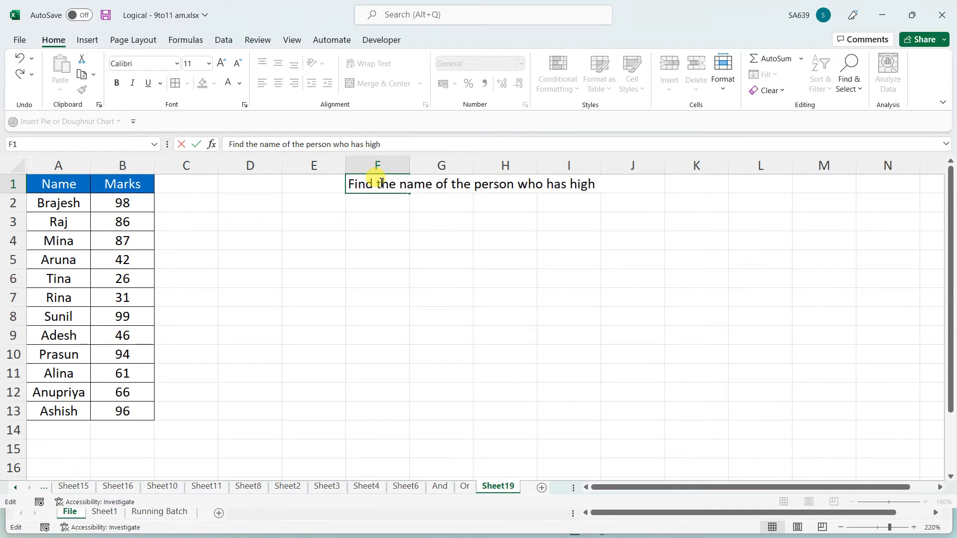
key(BackSpace)
text(hest marks)
click(438, 281)
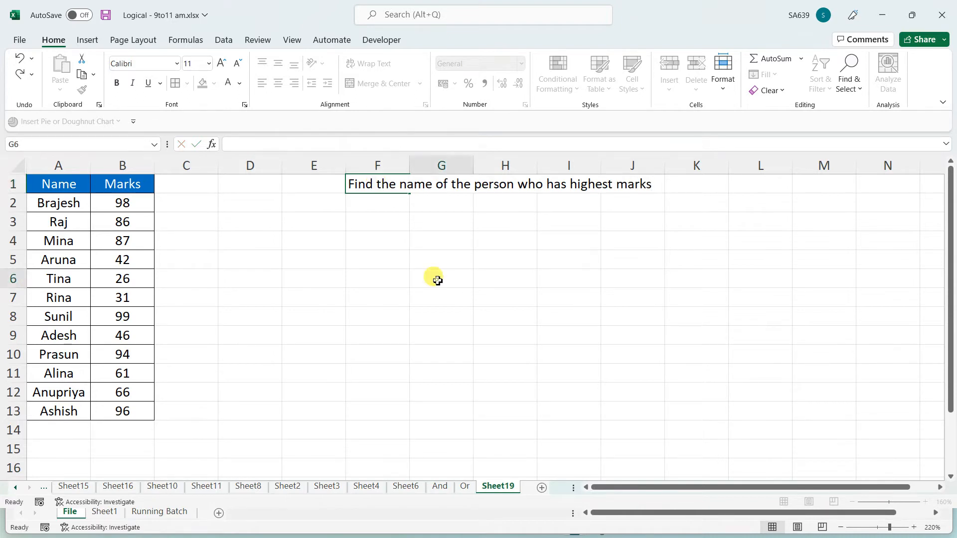
double_click(410, 166)
click(404, 236)
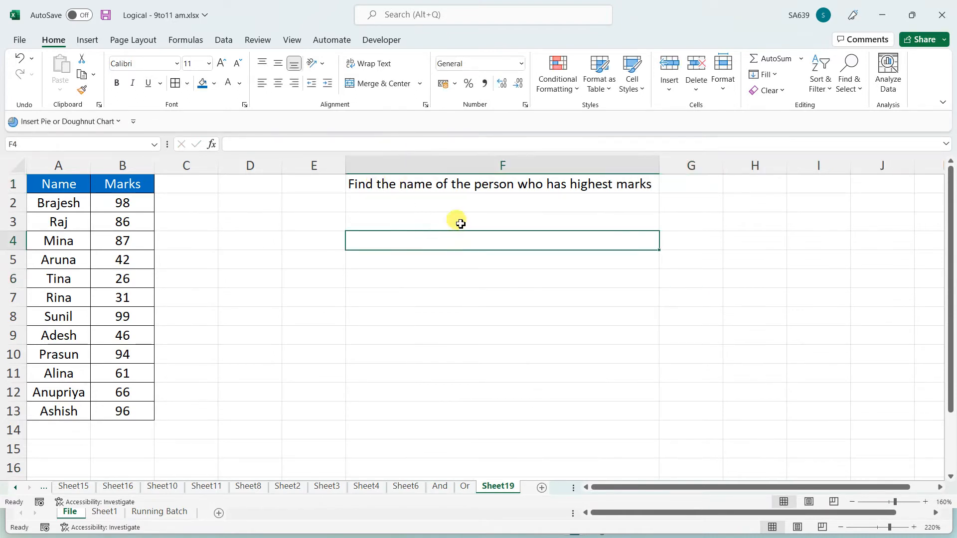
click(461, 224)
drag(184, 202, 193, 421)
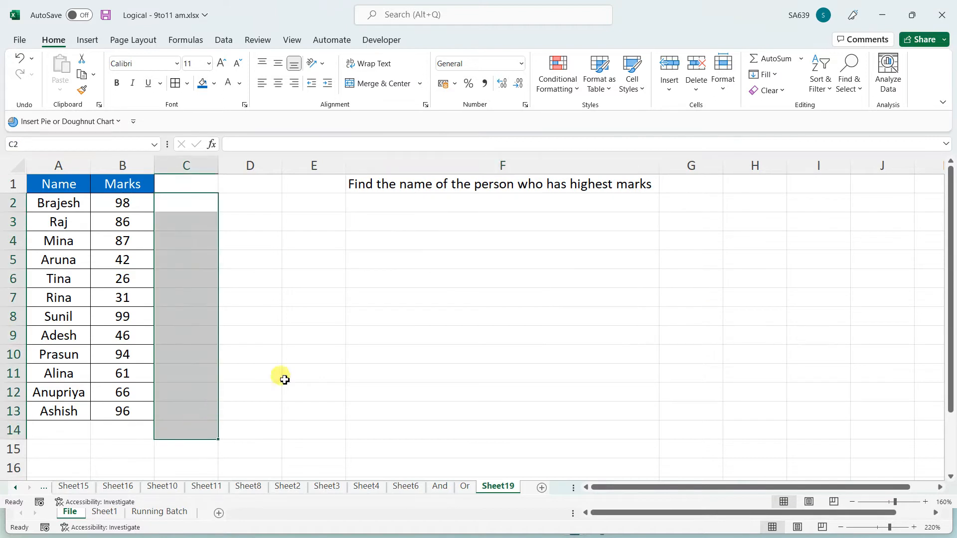
click(448, 229)
text(=)
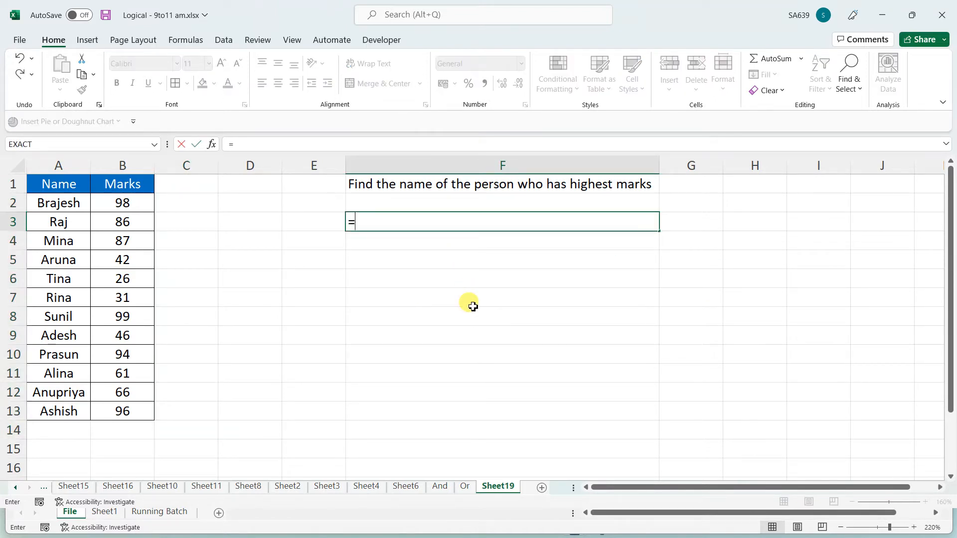
text(if()
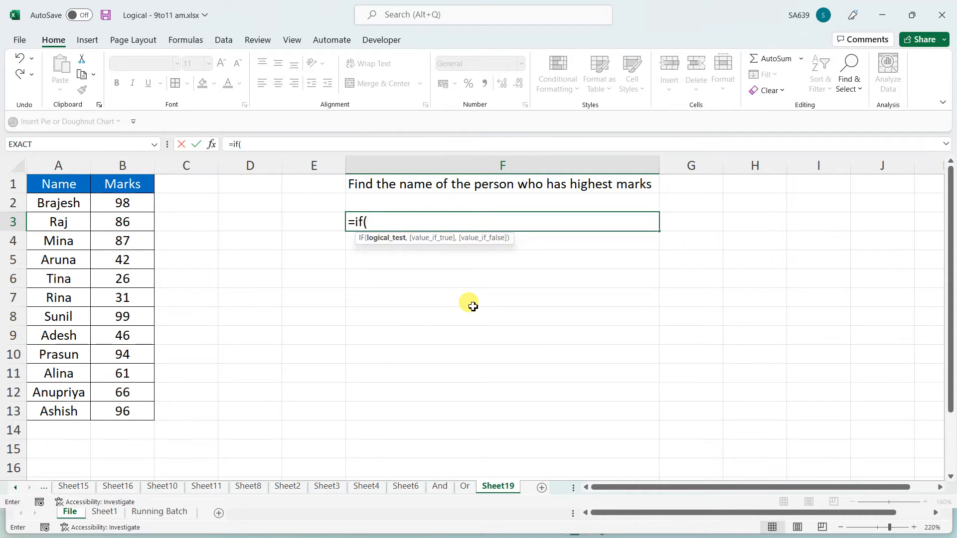
text(max)
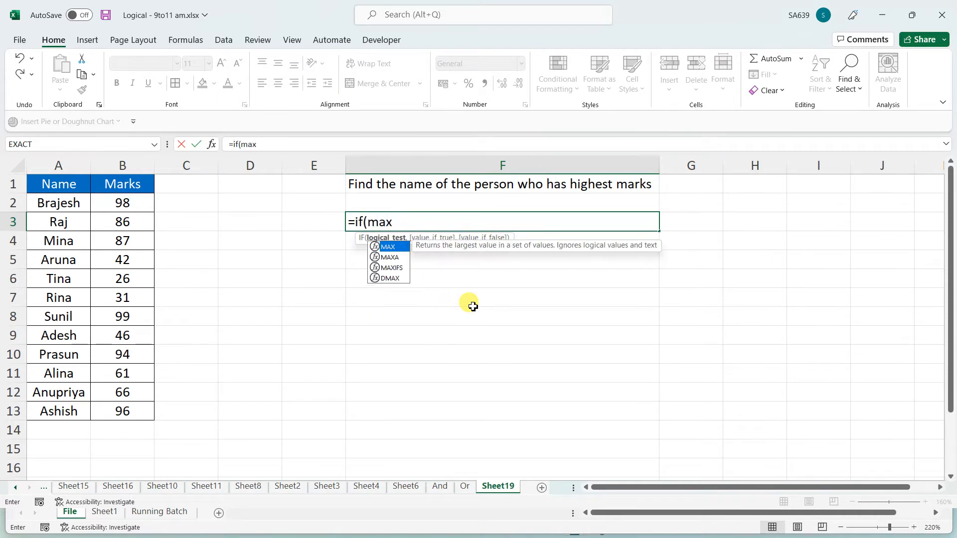
text(()
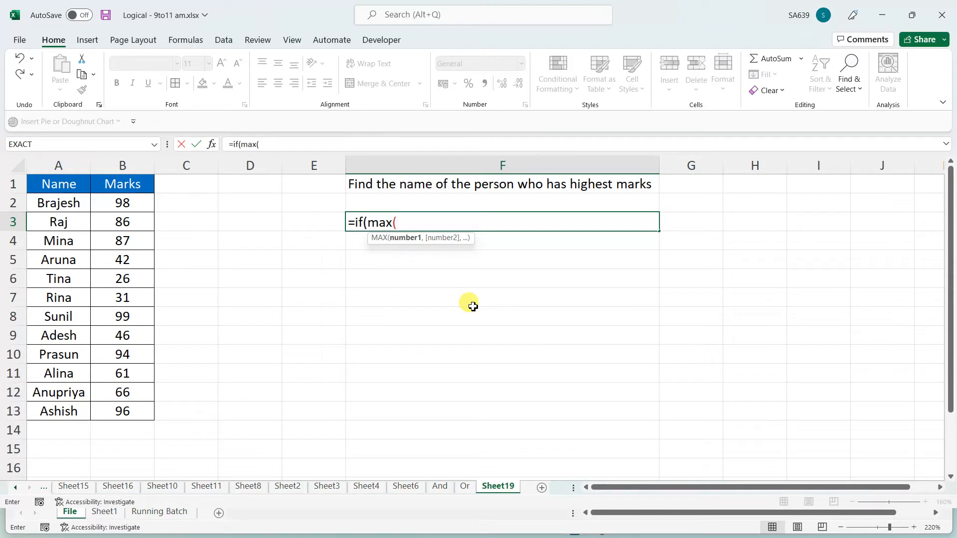
drag(124, 203, 127, 416)
text(,)
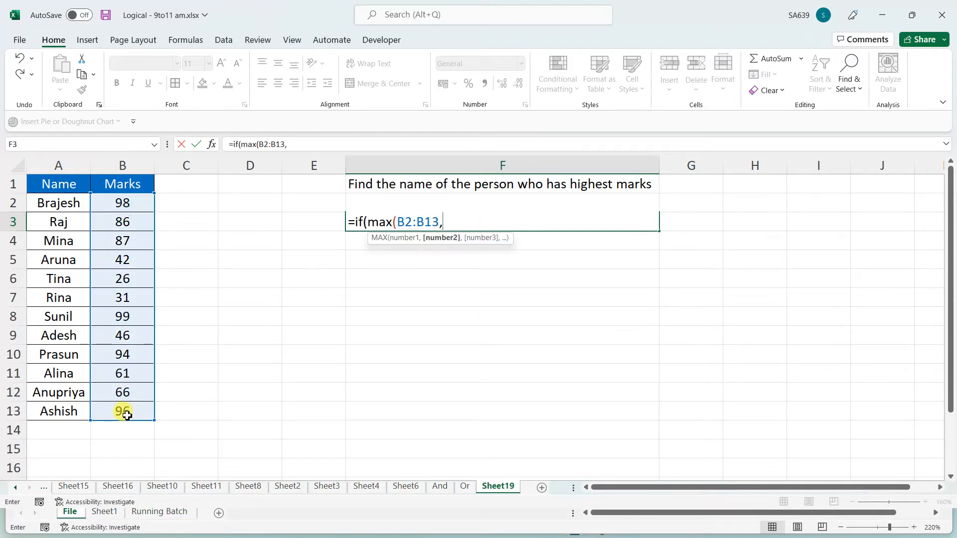
key(BackSpace)
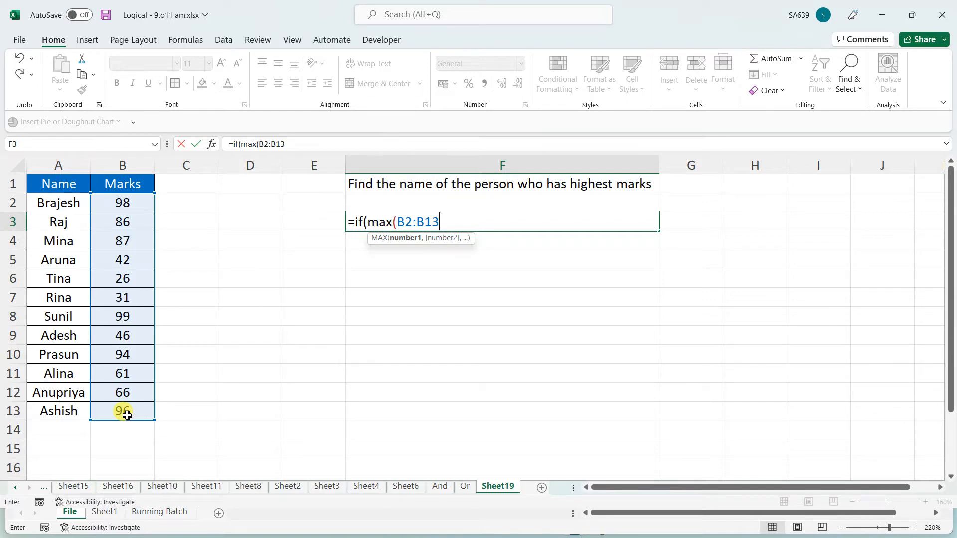
text())
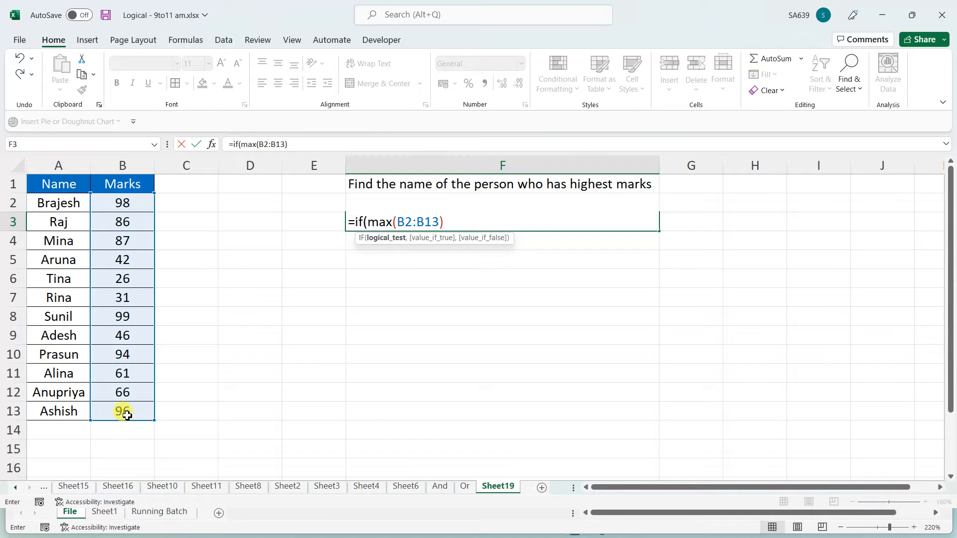
text(=)
click(129, 204)
click(79, 206)
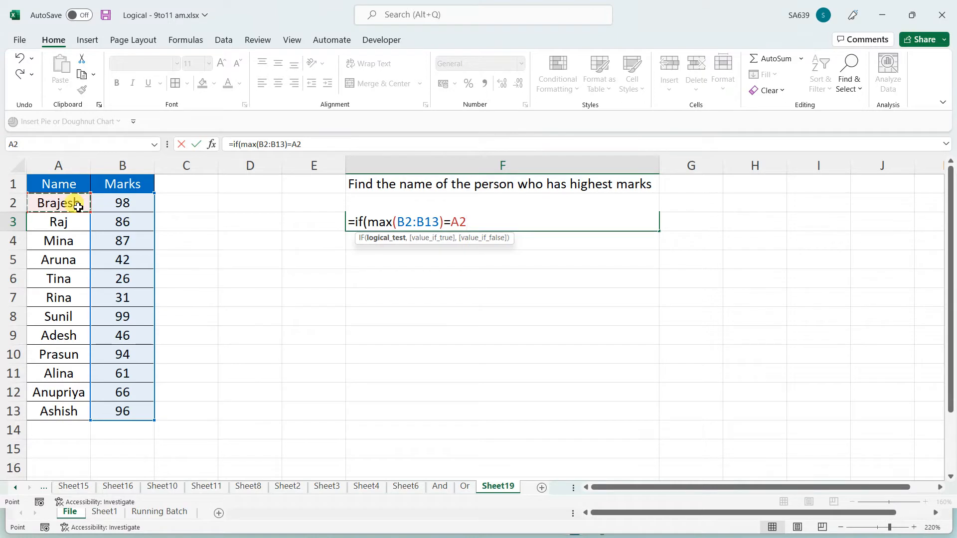
key(Escape)
Give the F1 heading cell a green fill
click(407, 186)
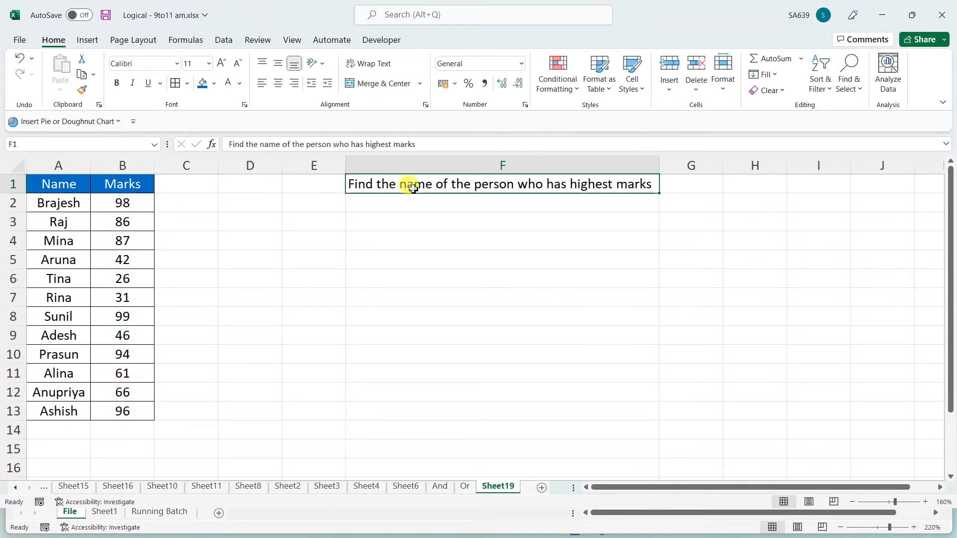
click(213, 83)
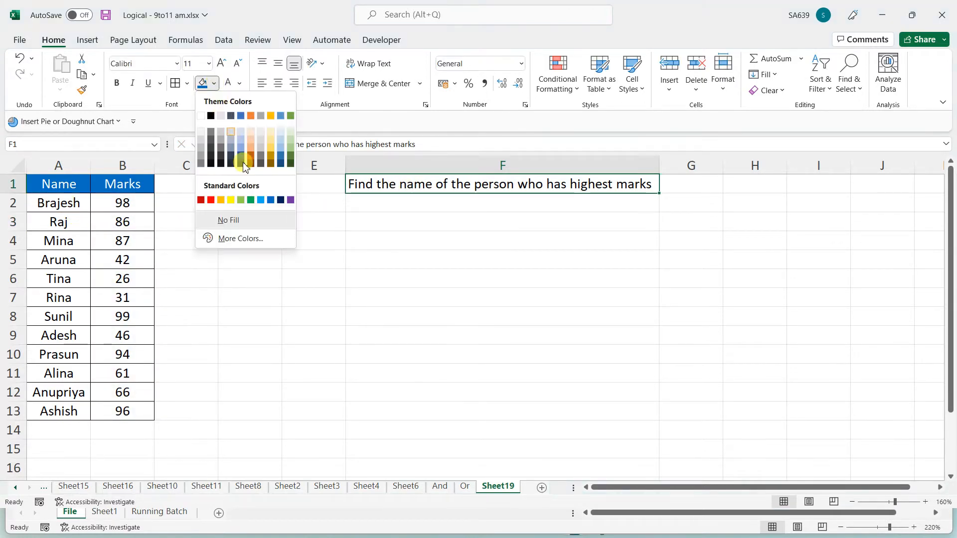
click(242, 200)
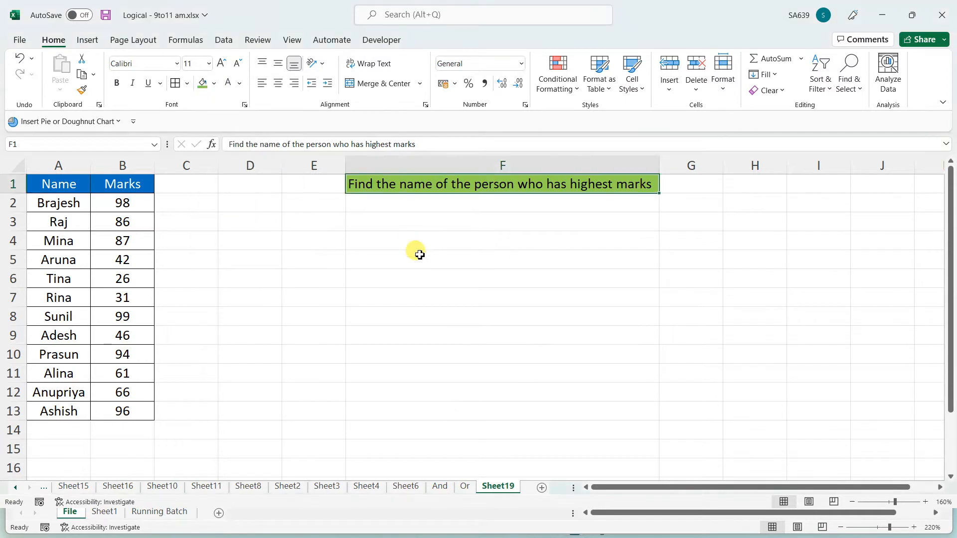
click(319, 261)
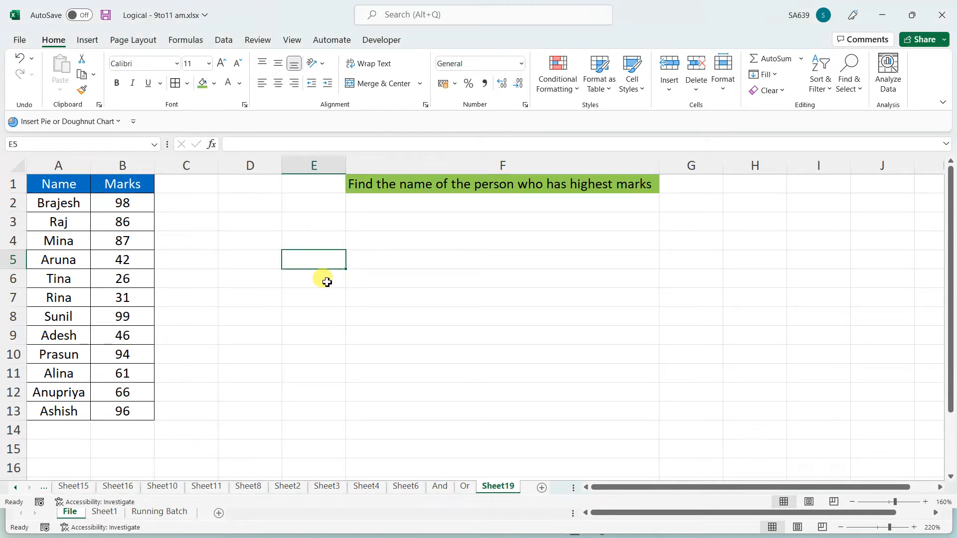
Enter =MAX(B2:B13) in F4, returning 99
click(424, 243)
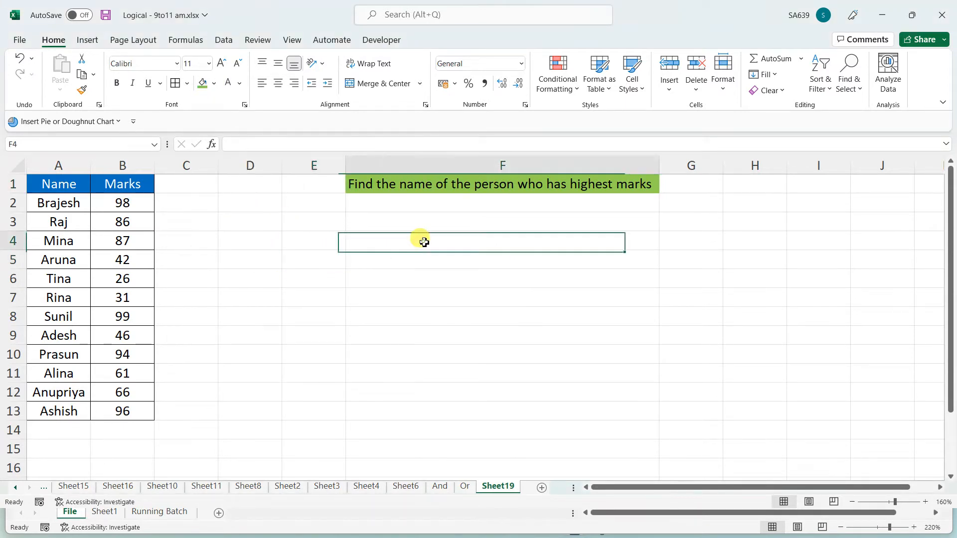
text(=max)
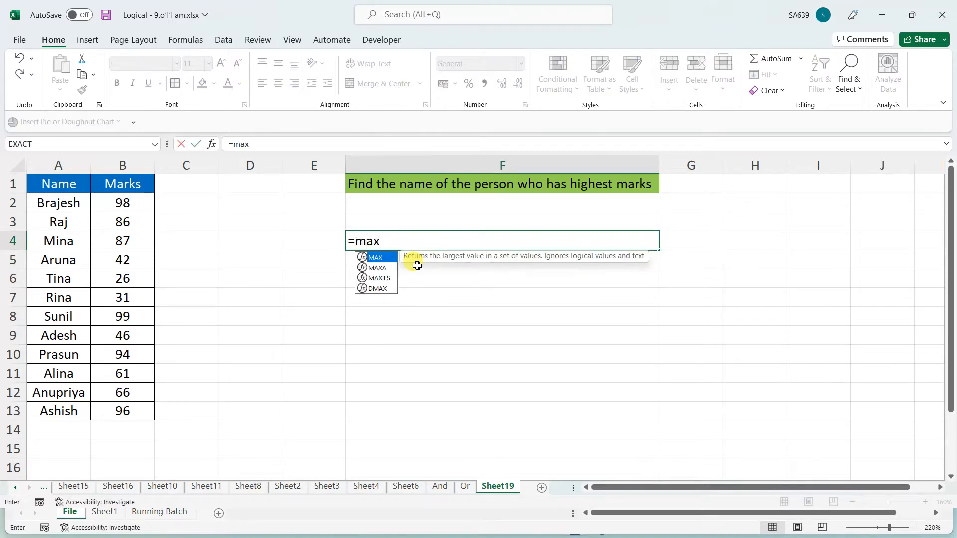
text(()
drag(115, 204, 116, 412)
text())
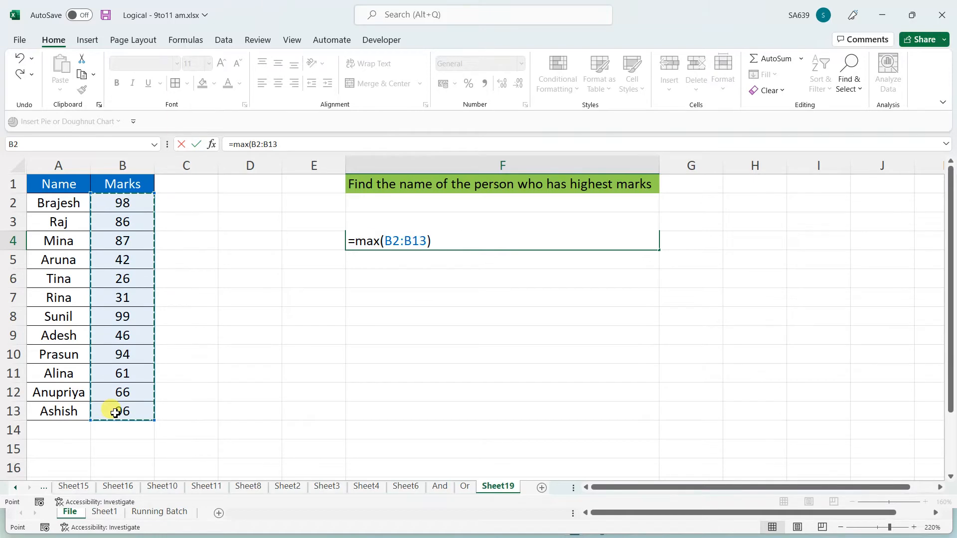
key(Return)
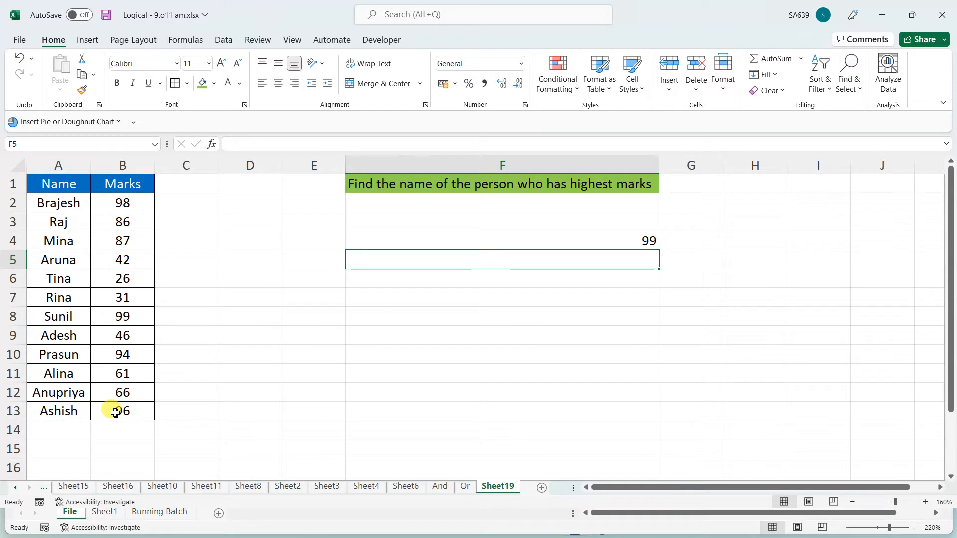
key(Up)
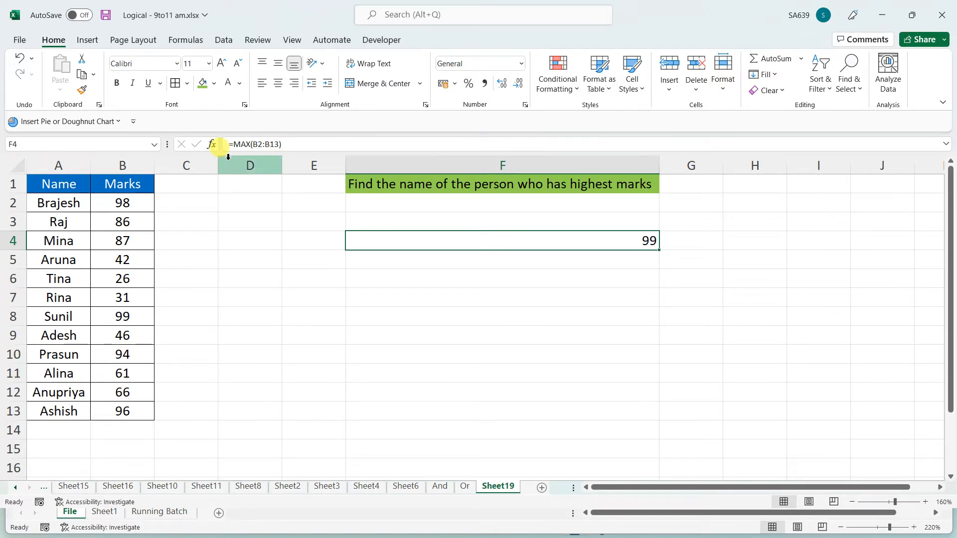
click(232, 144)
text(if)
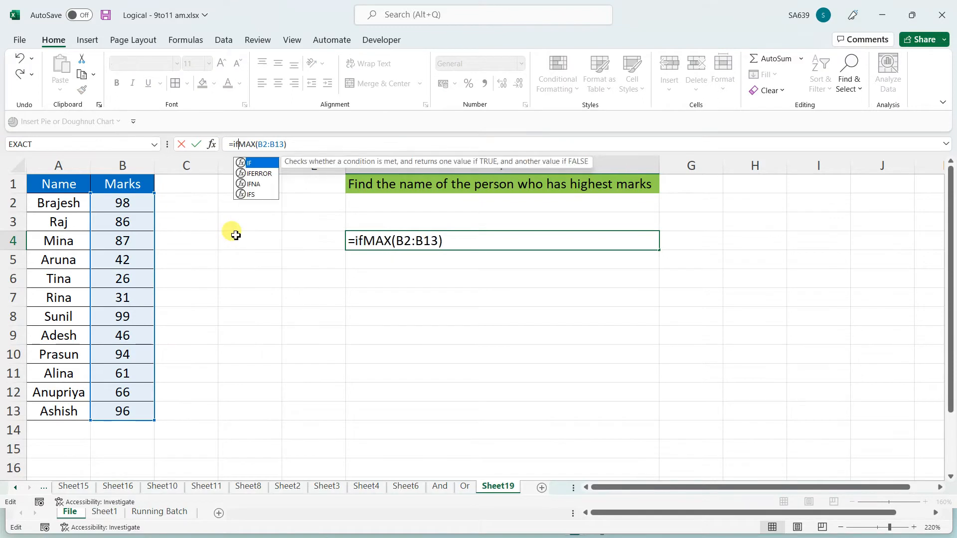
text(()
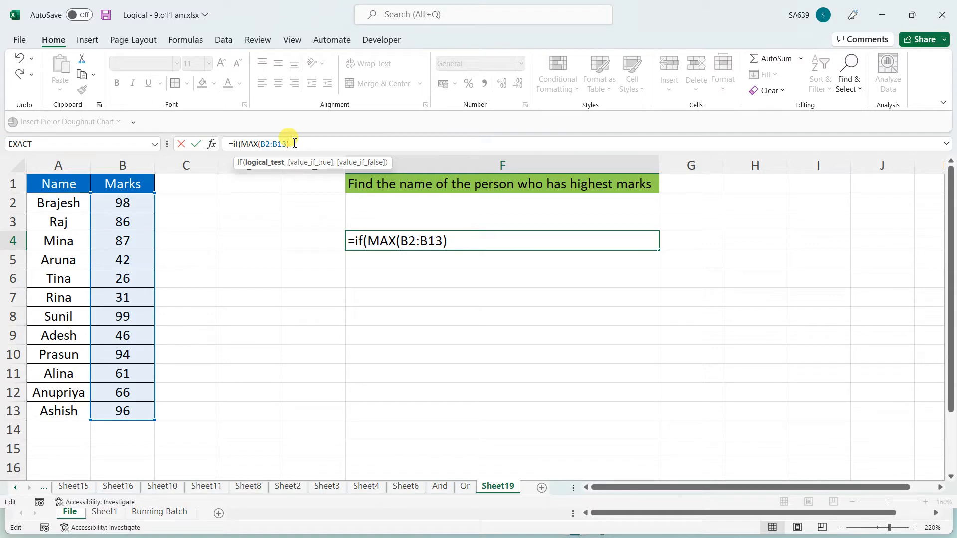
text(=)
click(360, 242)
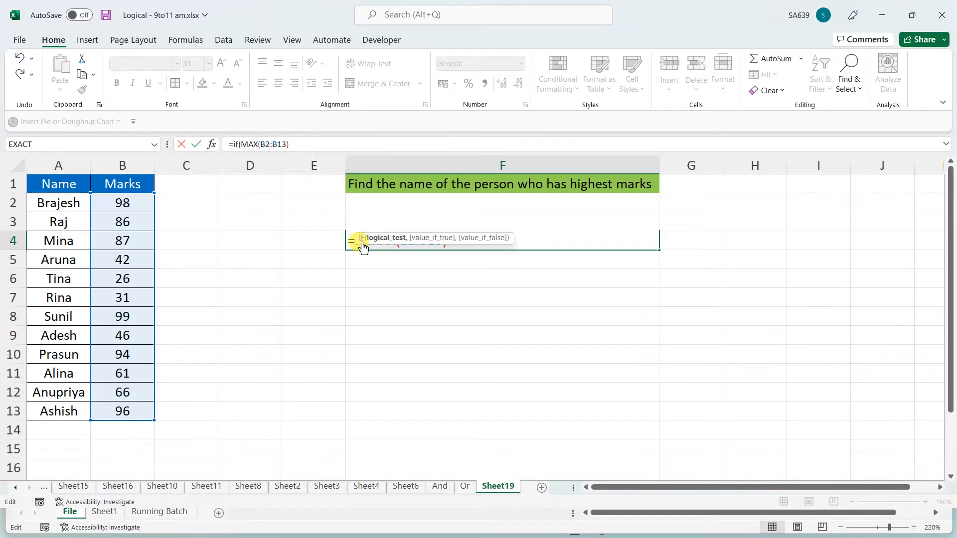
click(363, 242)
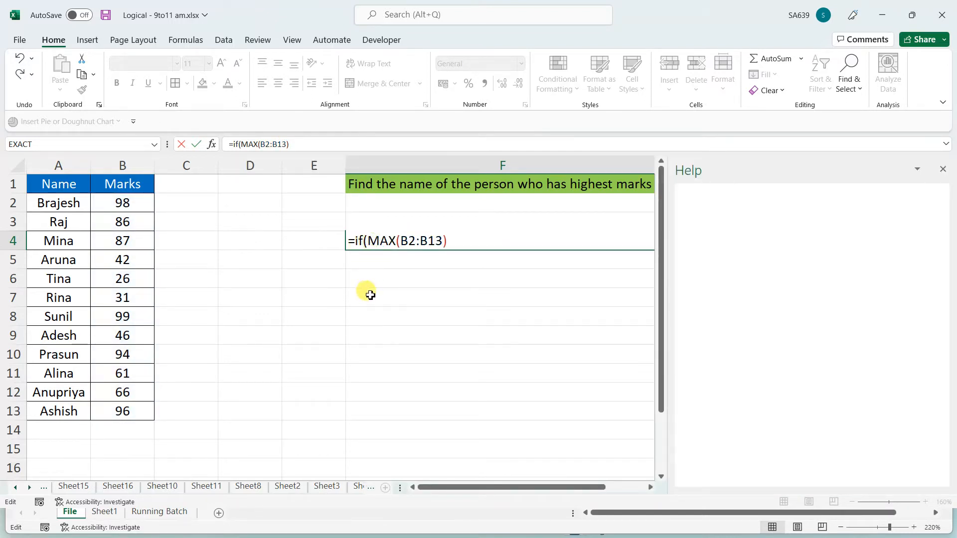
key(Escape)
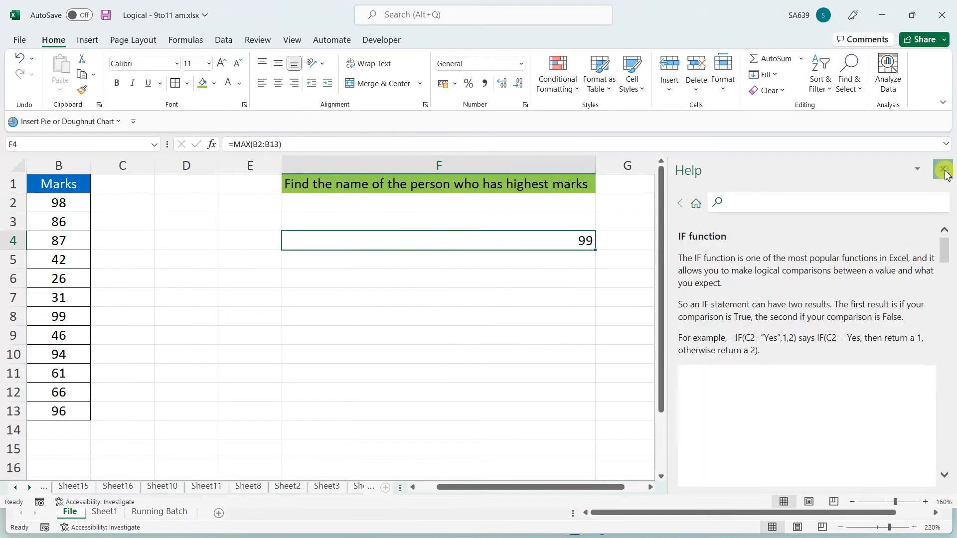
click(944, 170)
click(538, 295)
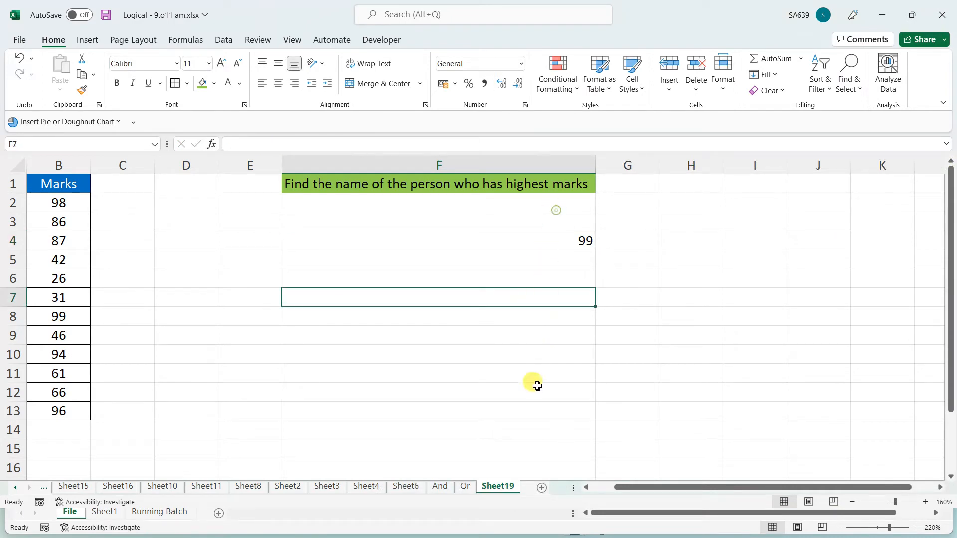
drag(556, 210, 537, 382)
click(640, 223)
click(638, 243)
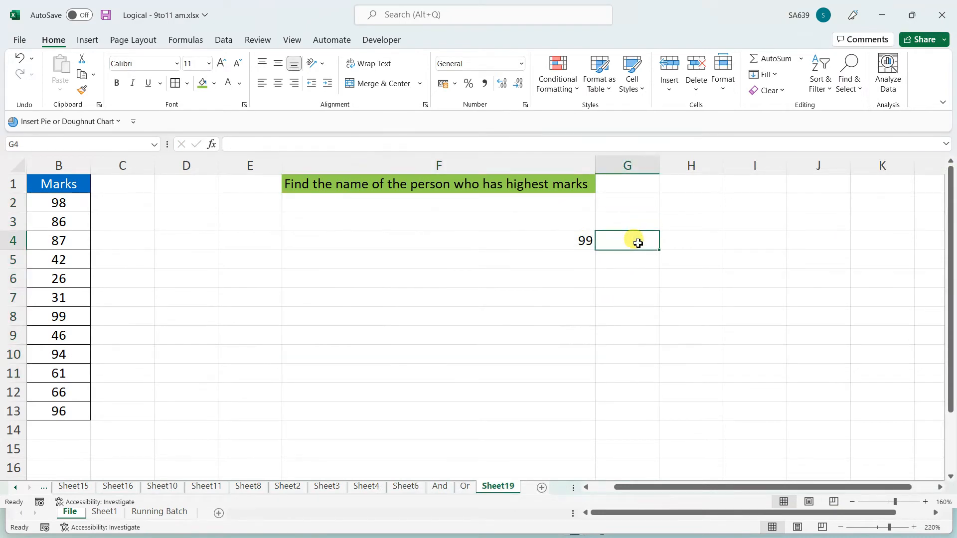
key(Left)
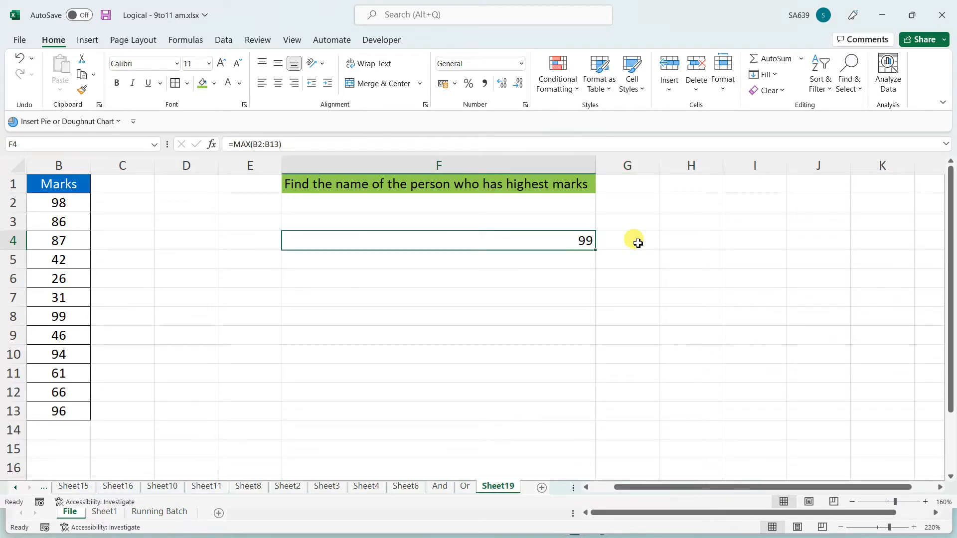
click(638, 242)
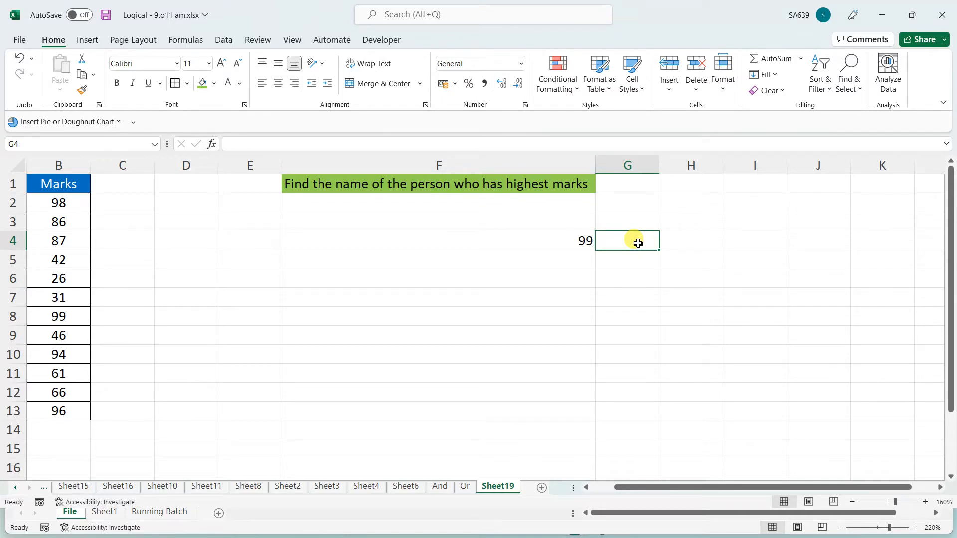
Enter =IF(F4=99,A2:A13,"") in G4 to spill all names, then undo it
text(=if()
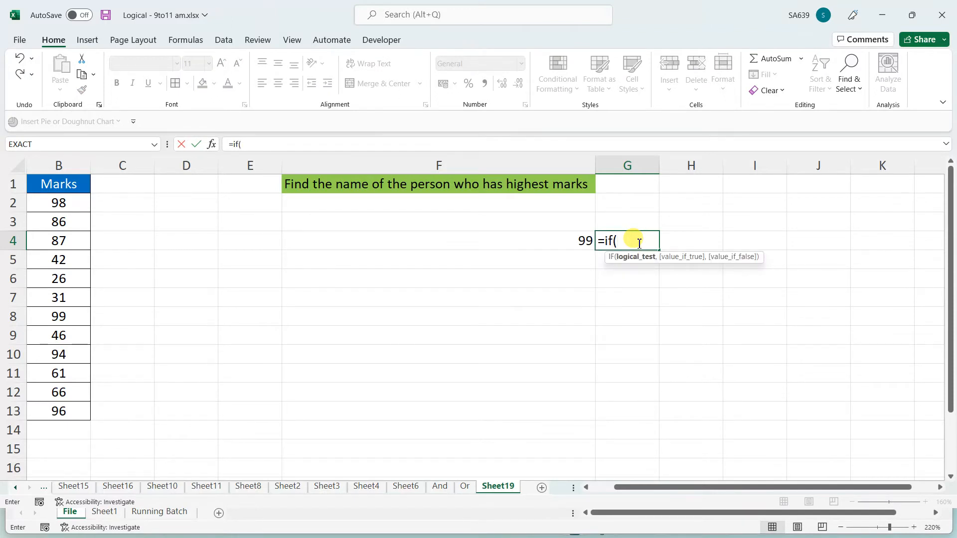
key(Left)
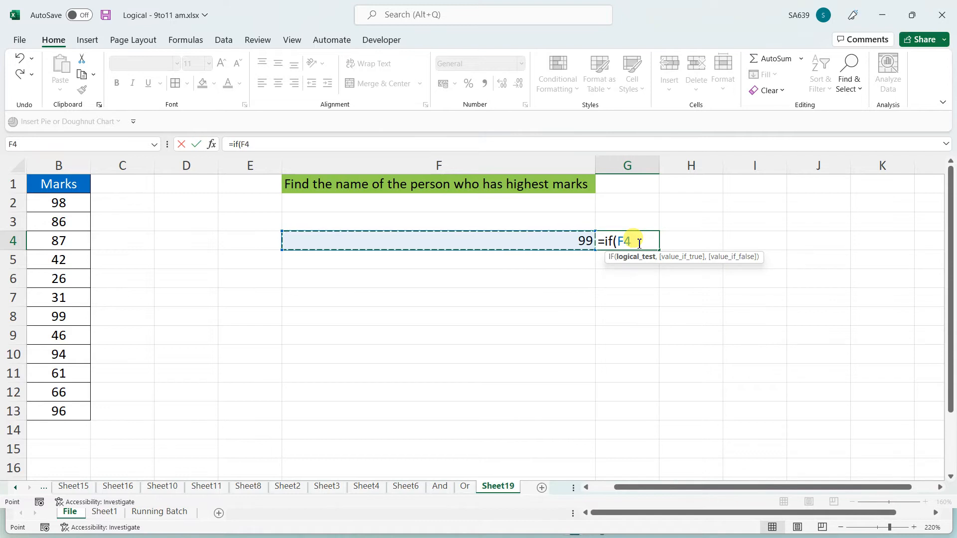
text(=)
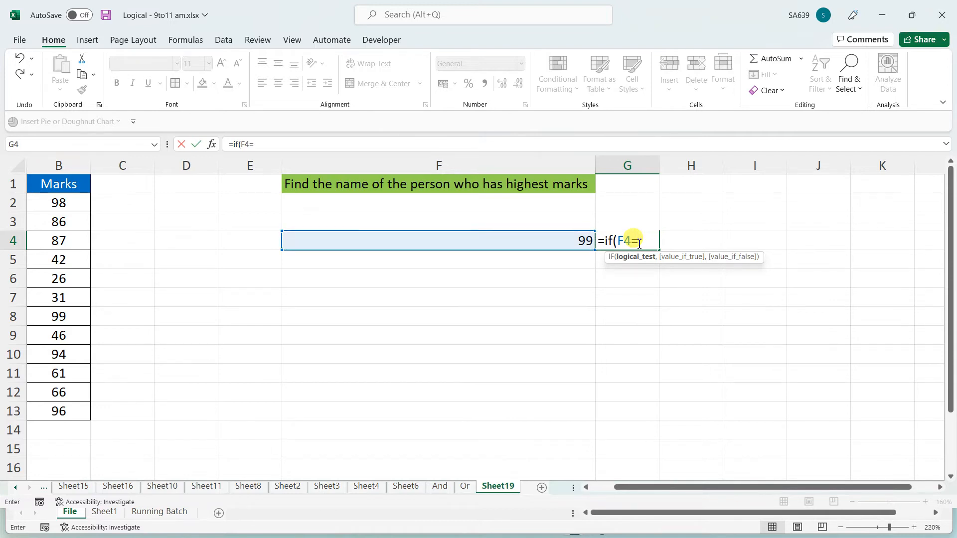
text(99,)
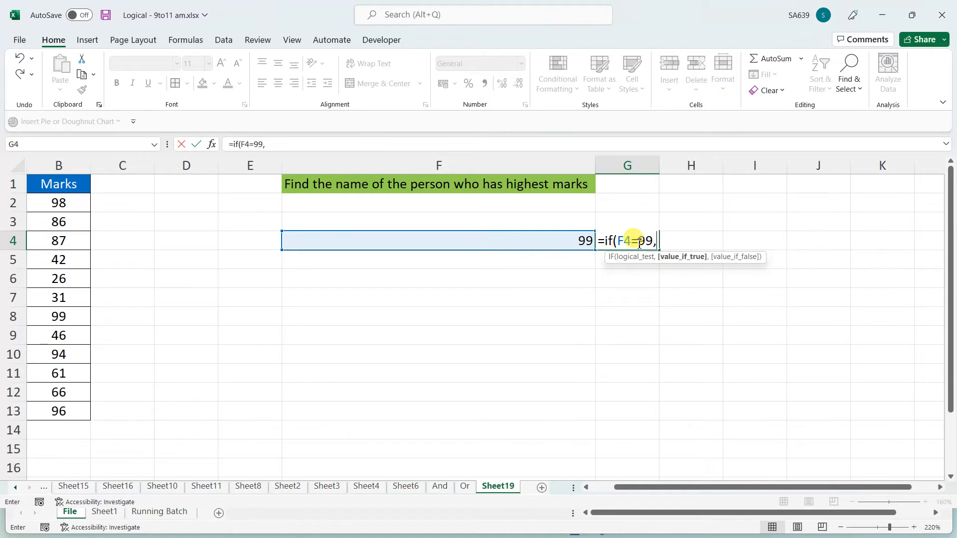
drag(651, 487, 605, 492)
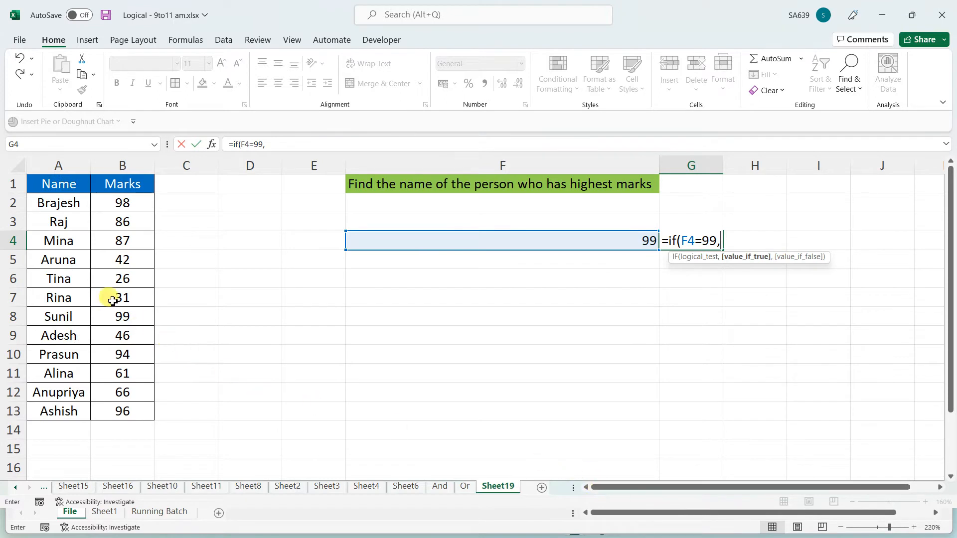
drag(66, 205, 39, 421)
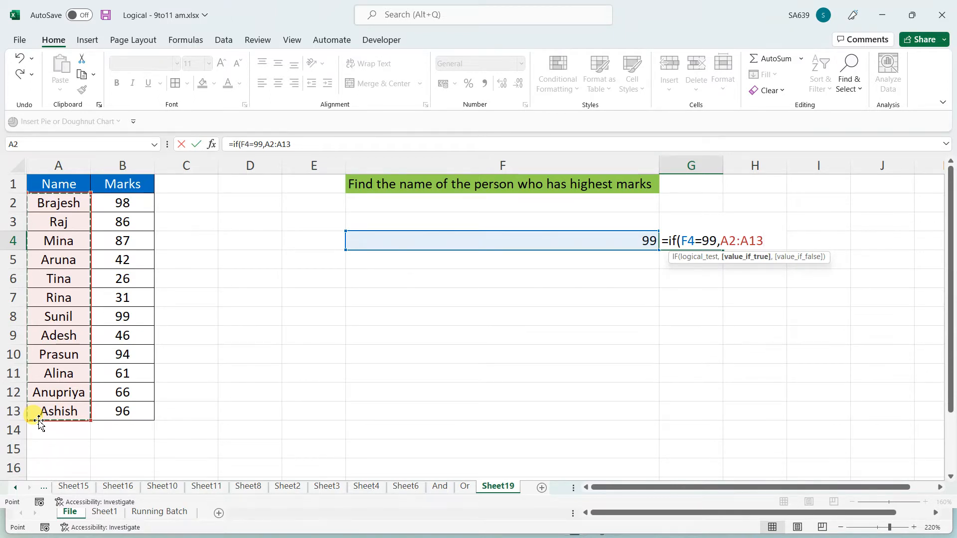
text(,"")
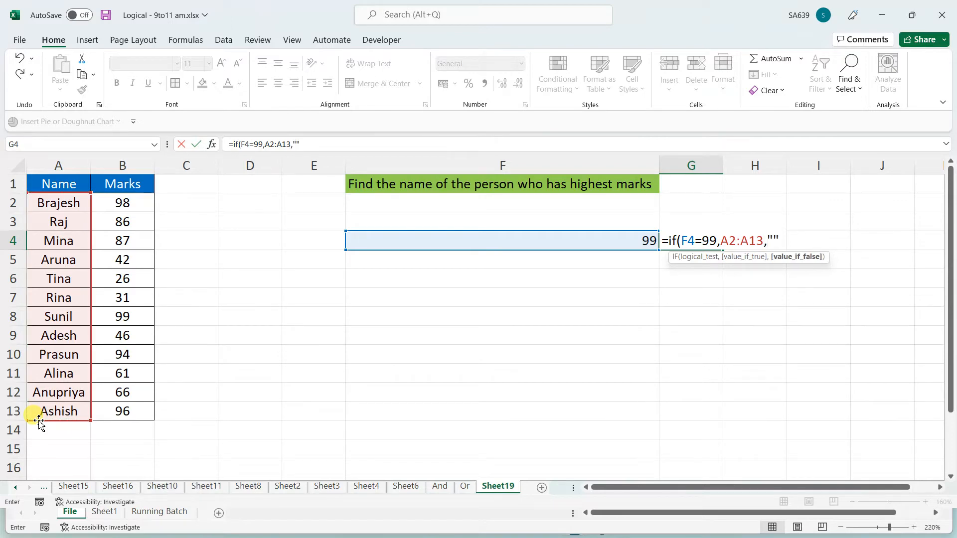
text())
key(Return)
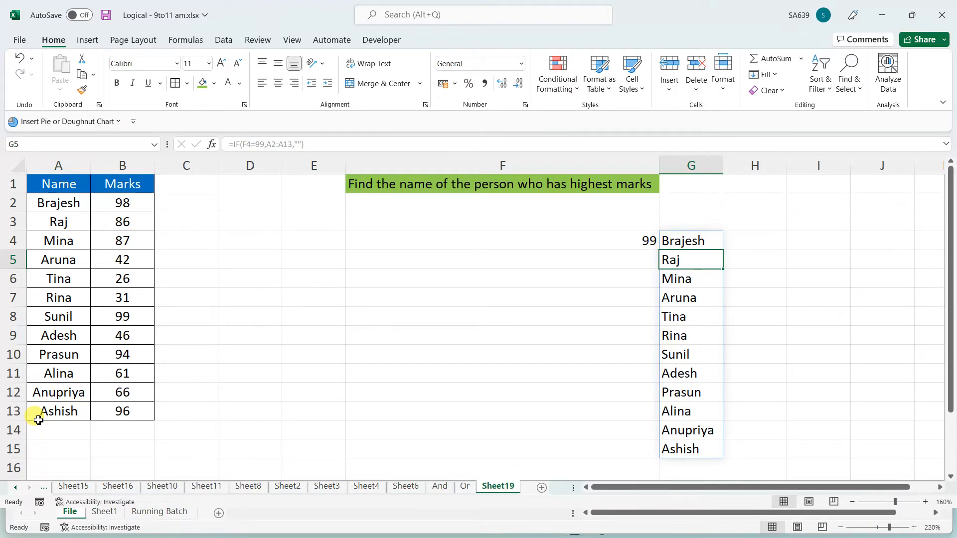
key(ctrl+z)
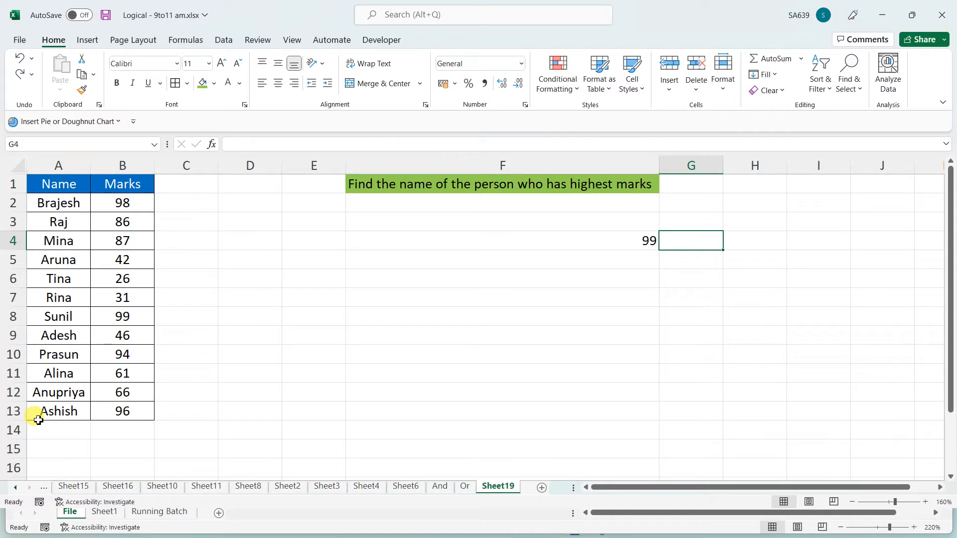
text(=if)
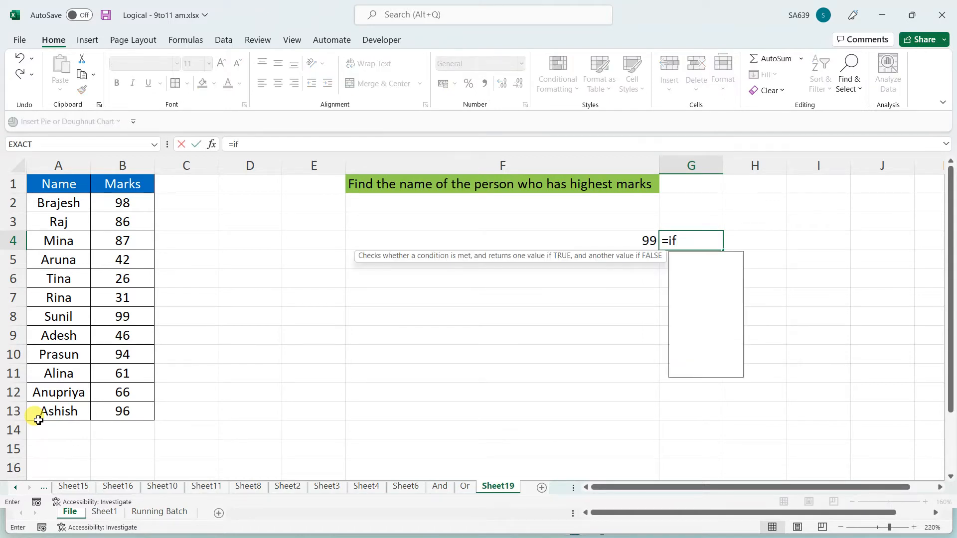
text(()
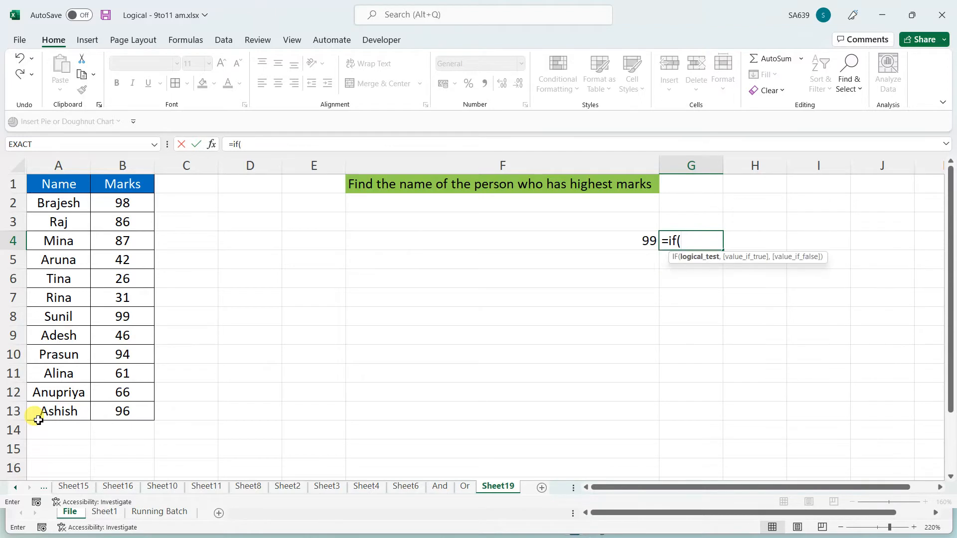
click(571, 245)
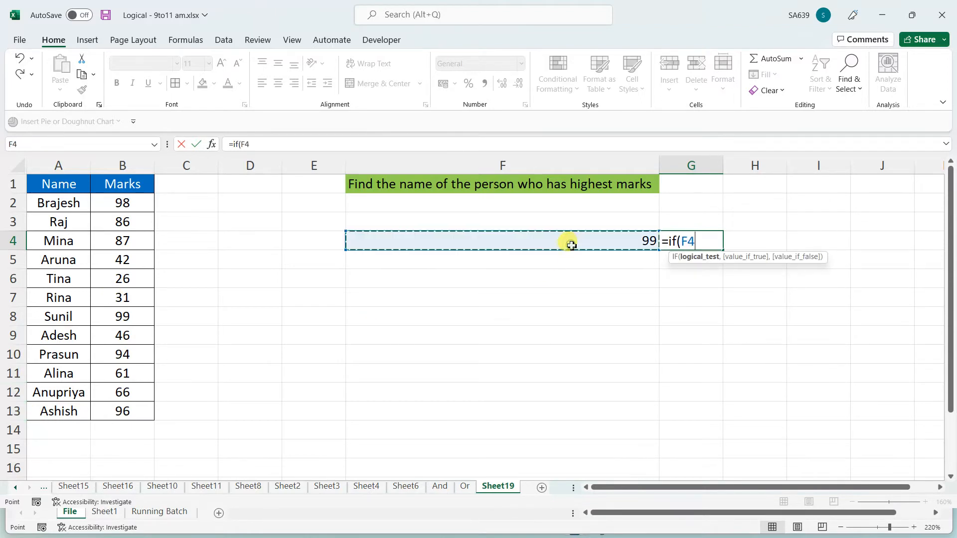
text(=)
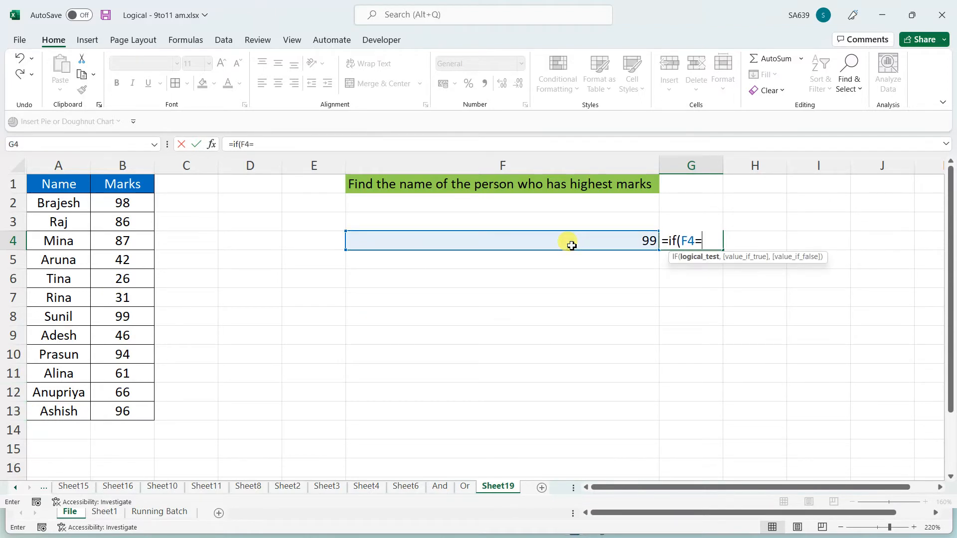
text(99,)
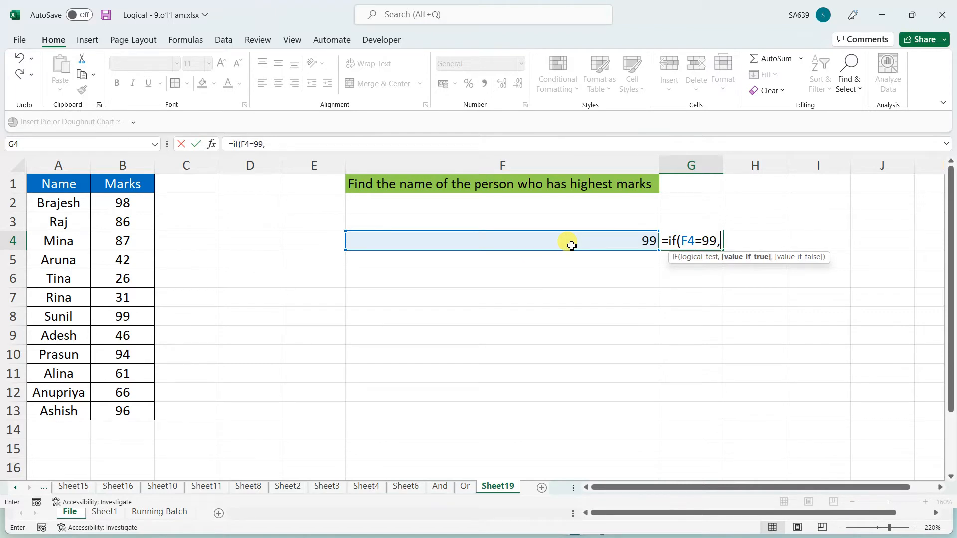
click(66, 198)
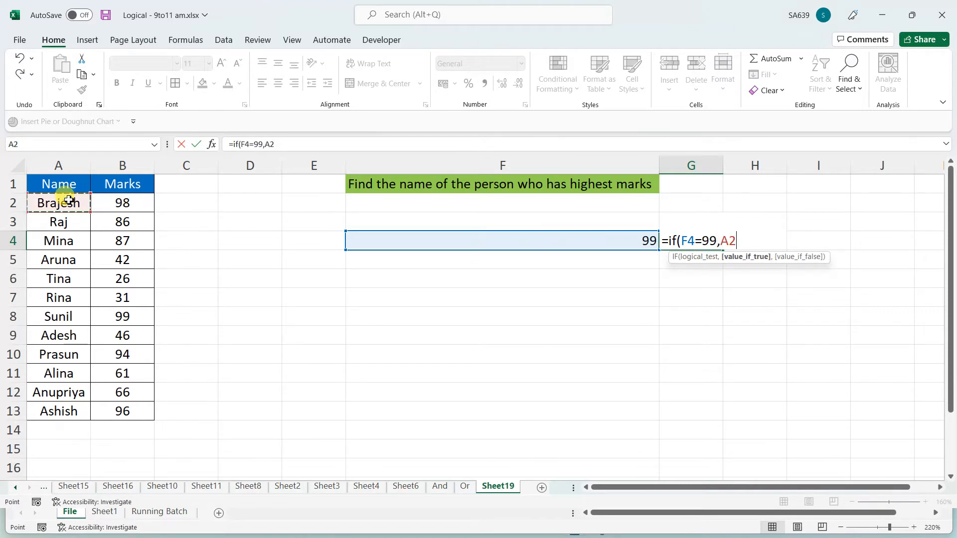
text(,""))
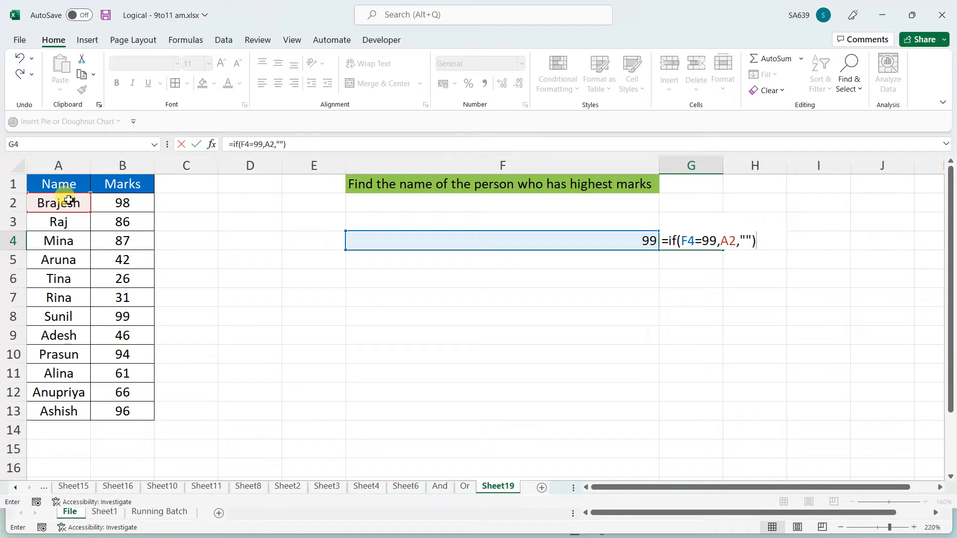
key(Return)
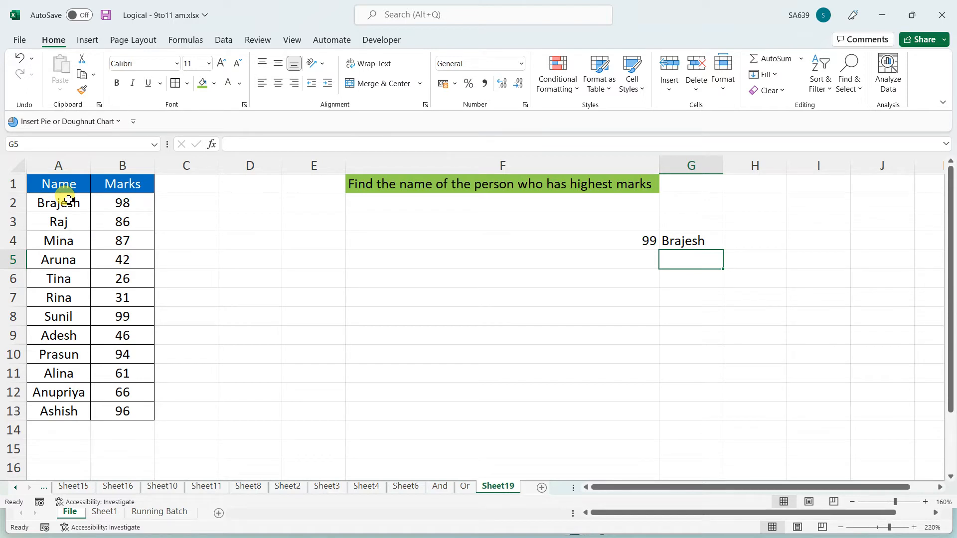
key(Up)
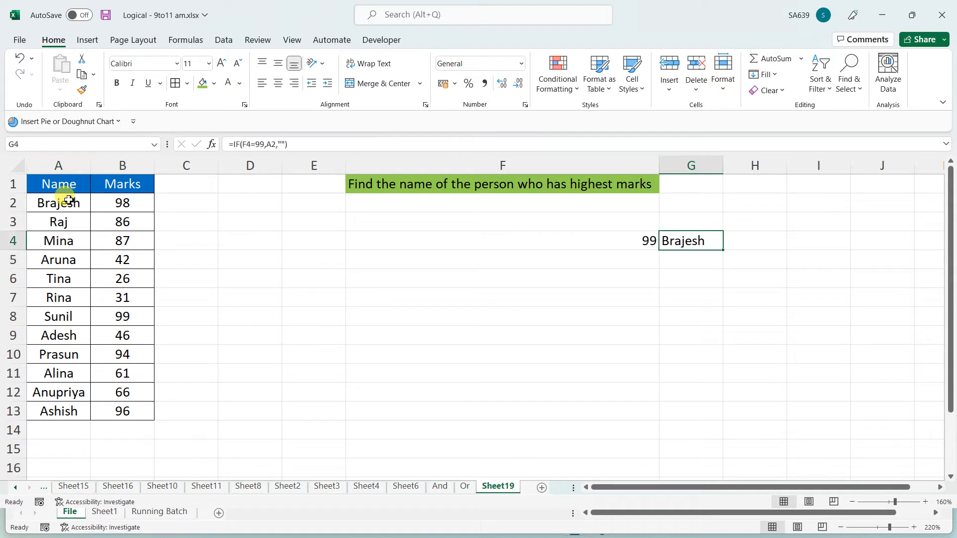
key(Delete)
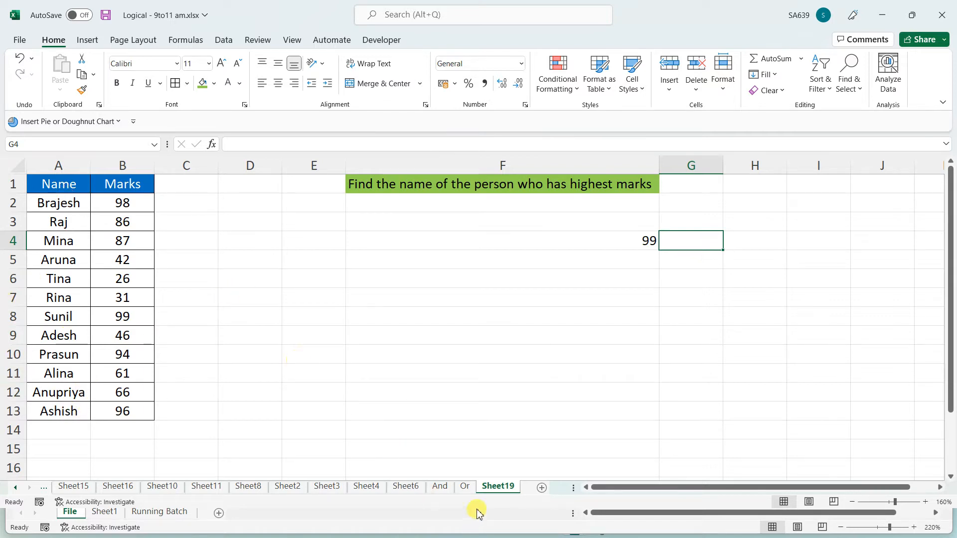
Rename the Sheet19 sheet to 'Assignments'
double_click(492, 488)
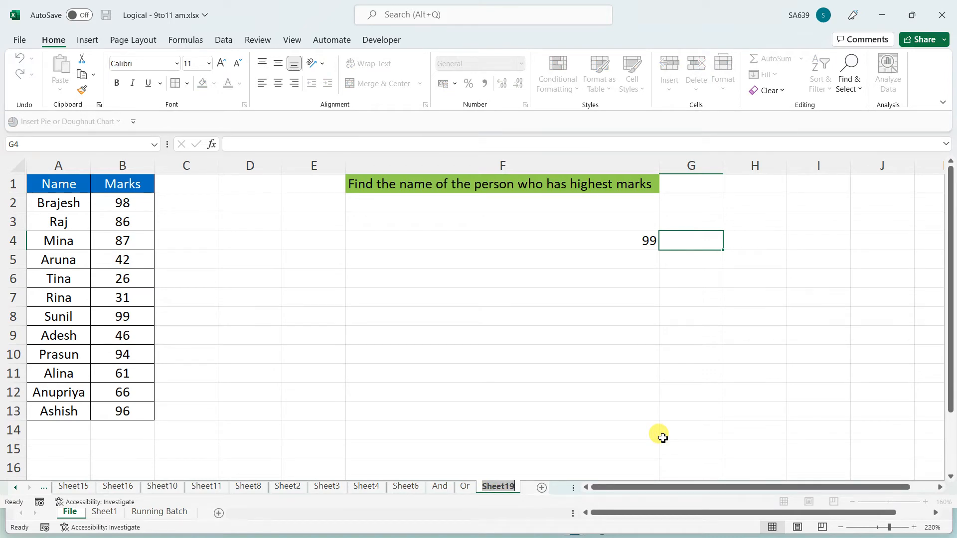
text(Assign)
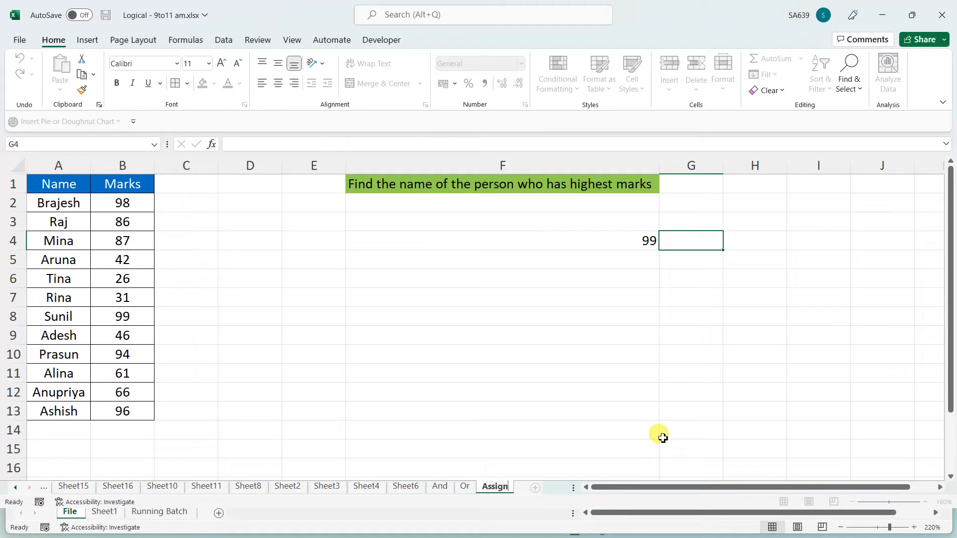
text(ments)
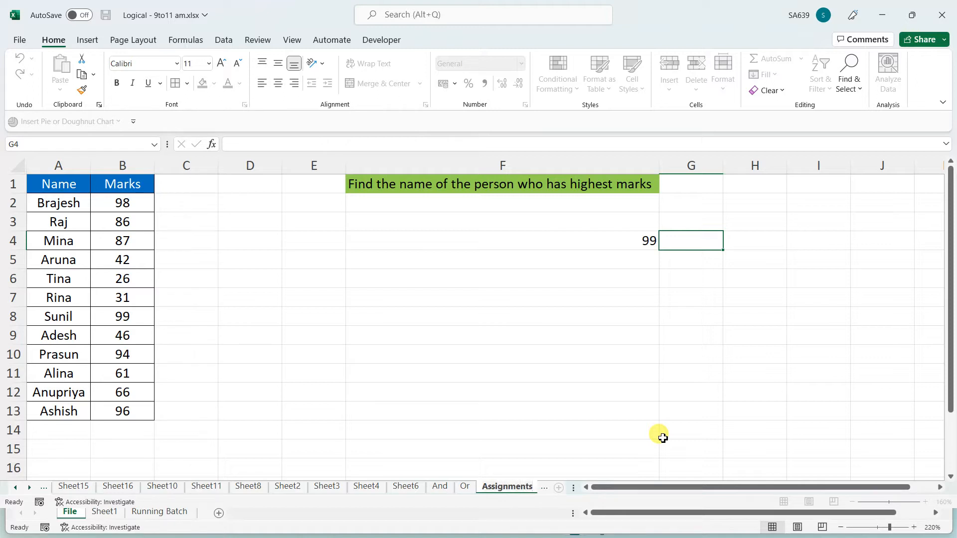
click(745, 377)
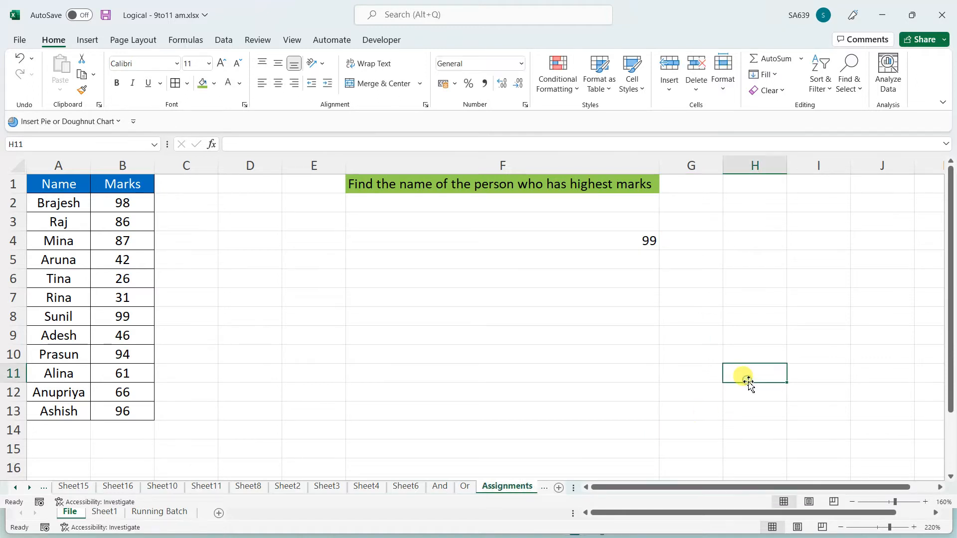
click(760, 281)
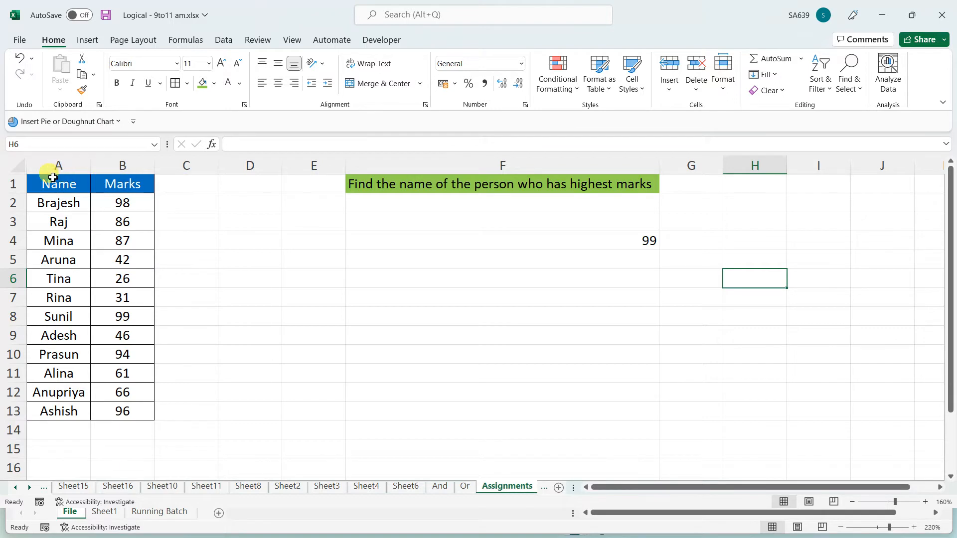
Check the MAX formula returning 99 in F4, then save the workbook
drag(50, 182, 546, 418)
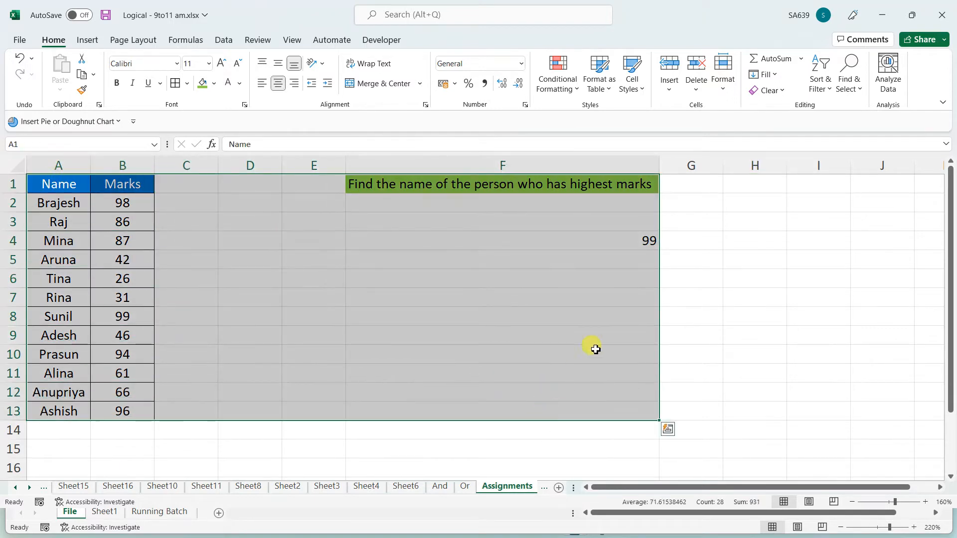
click(766, 298)
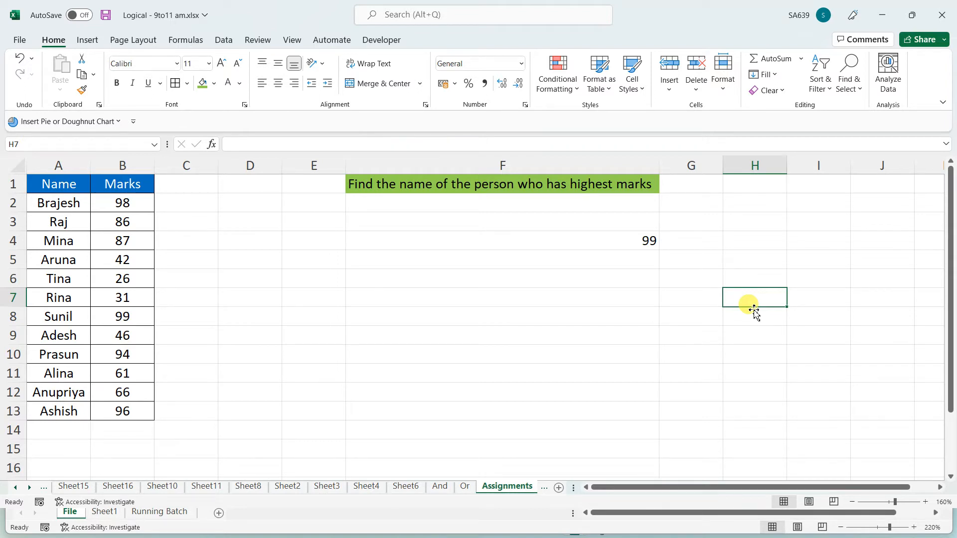
mouse_move(182, 202)
mouse_down()
mouse_move(161, 415)
mouse_move(183, 204)
mouse_up()
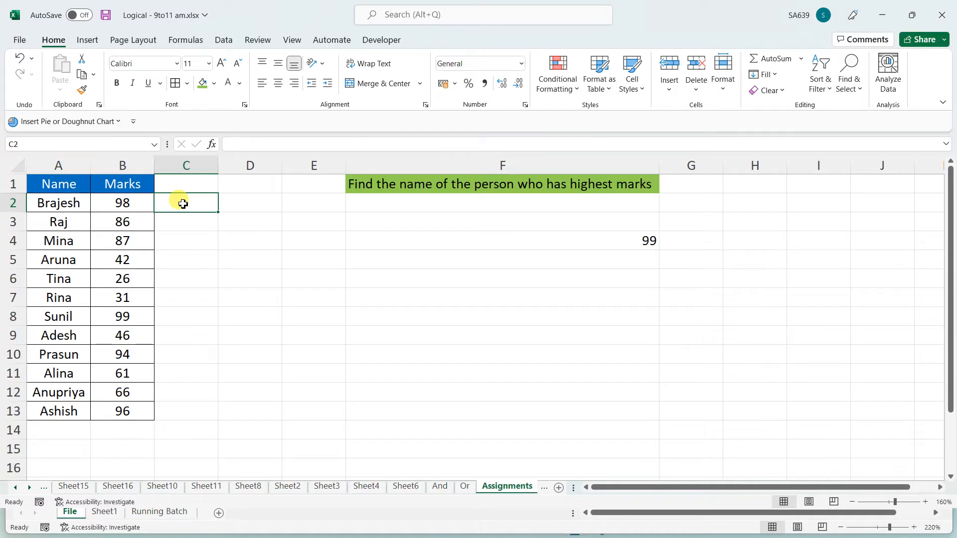
click(176, 335)
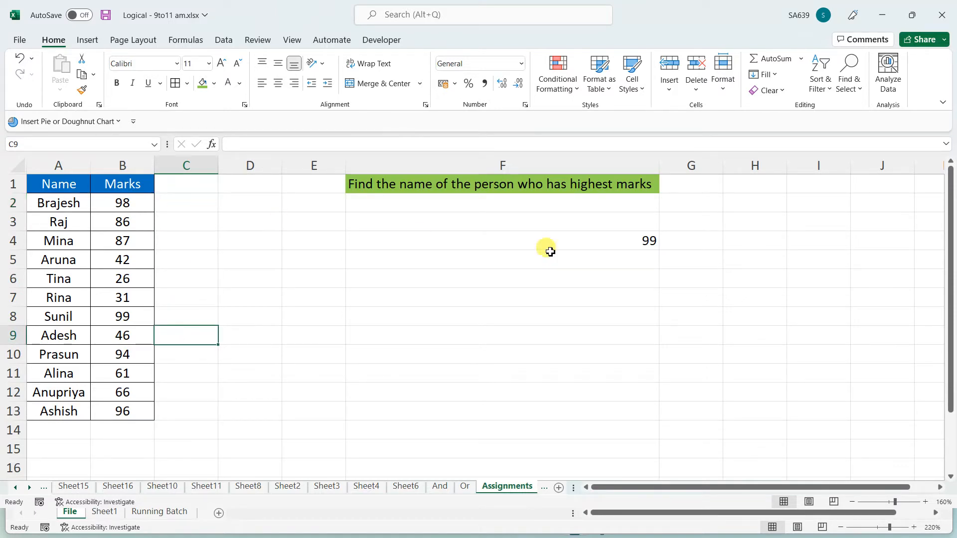
click(596, 243)
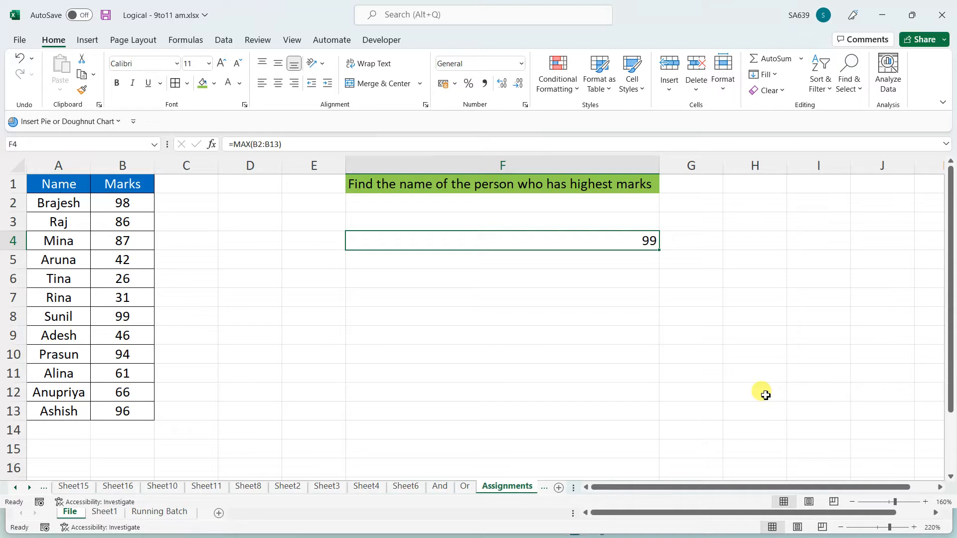
click(691, 360)
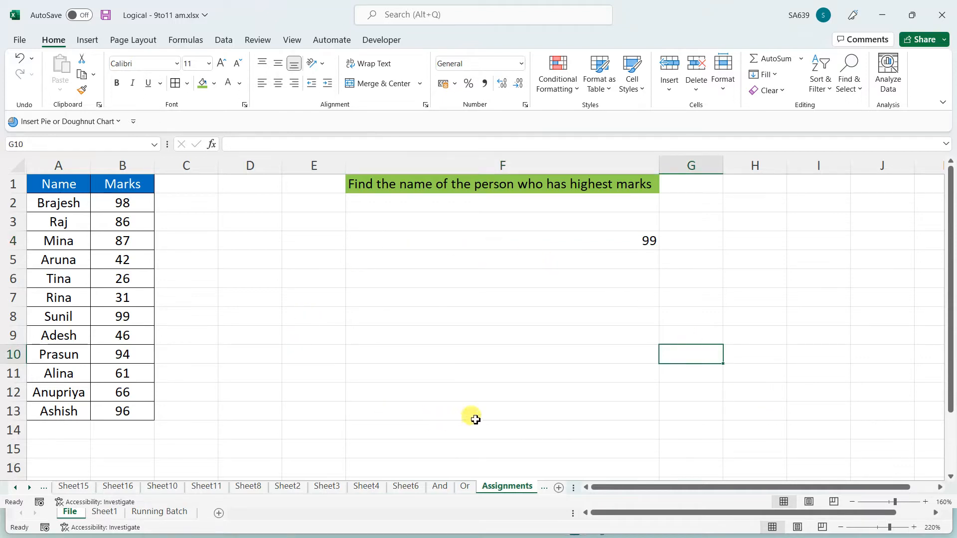
click(260, 341)
click(231, 389)
key(ctrl+s)
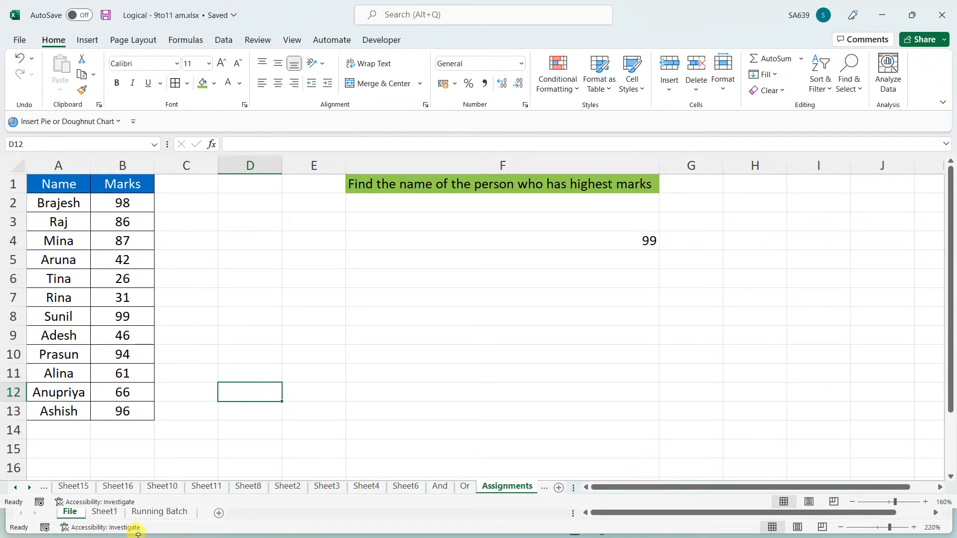
Close the Logical - 9to11 am workbook
click(942, 15)
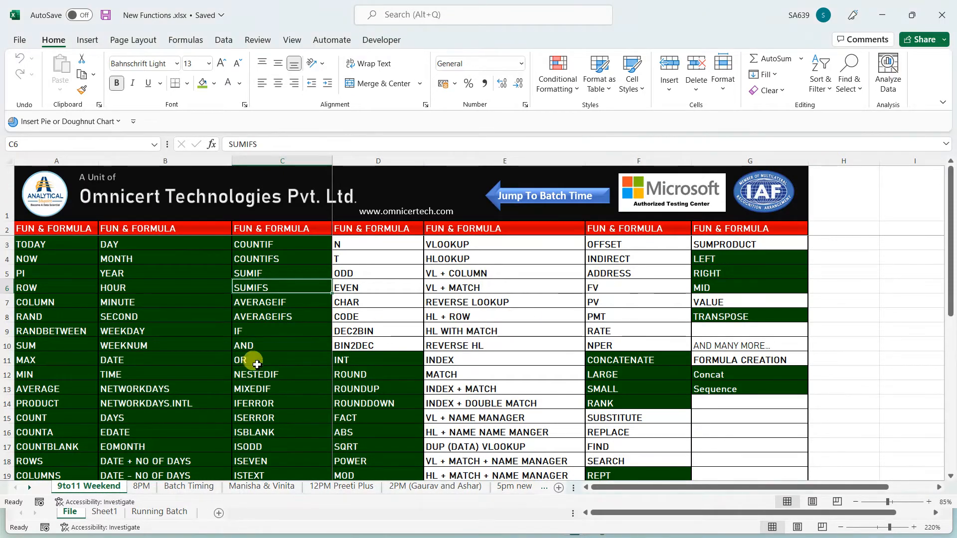
drag(256, 344, 259, 444)
click(323, 387)
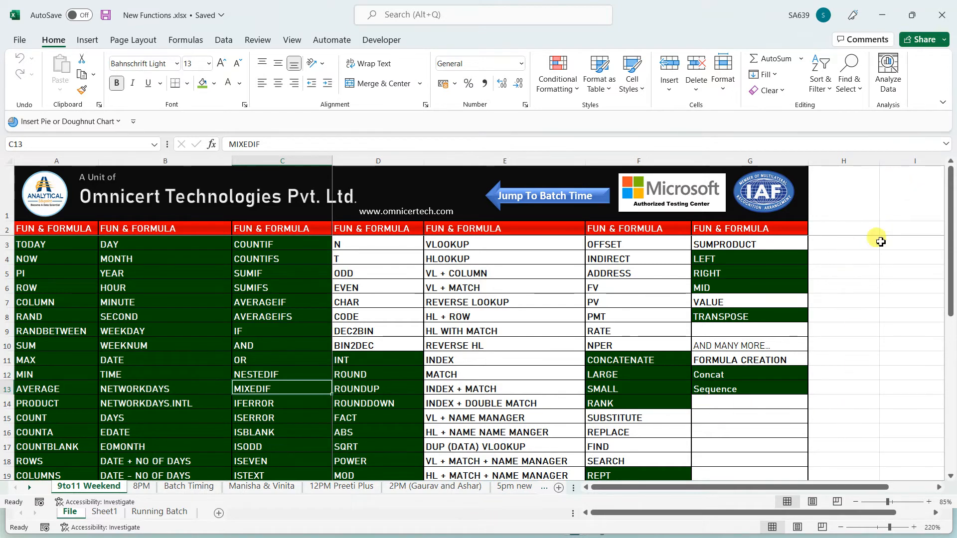
Navigate the New Functions list to the start of row 10
click(887, 297)
key(ctrl+Up)
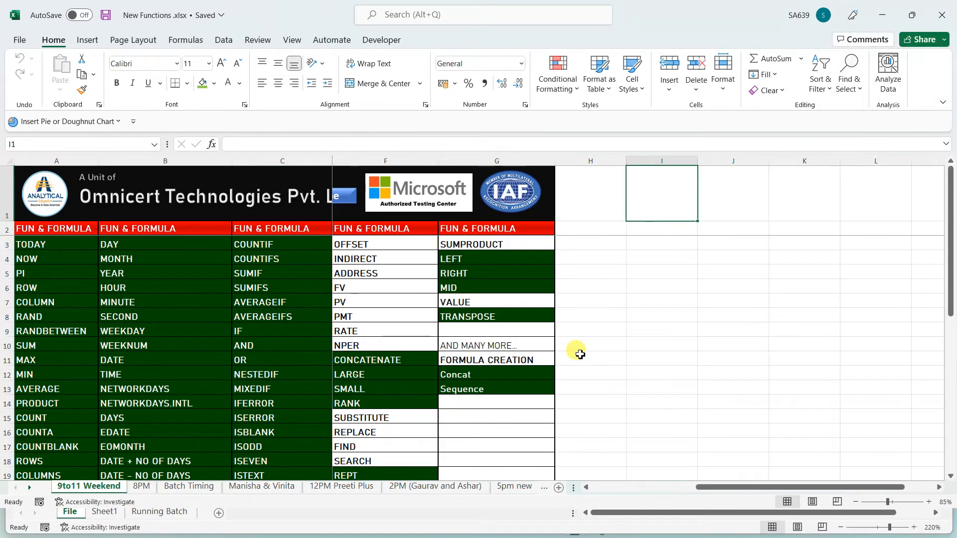
click(610, 344)
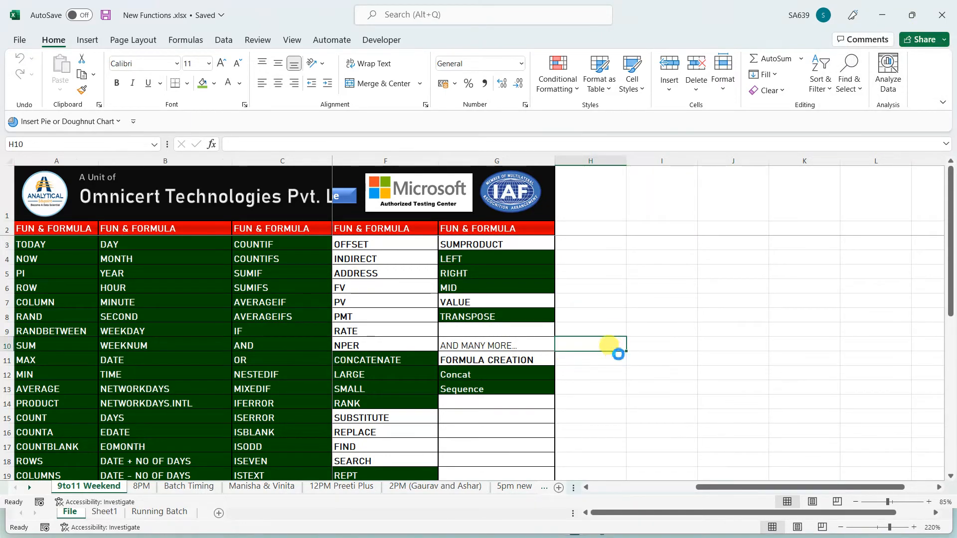
ctrl+scroll(618, 351, up, 4)
scroll(614, 359, down, 4)
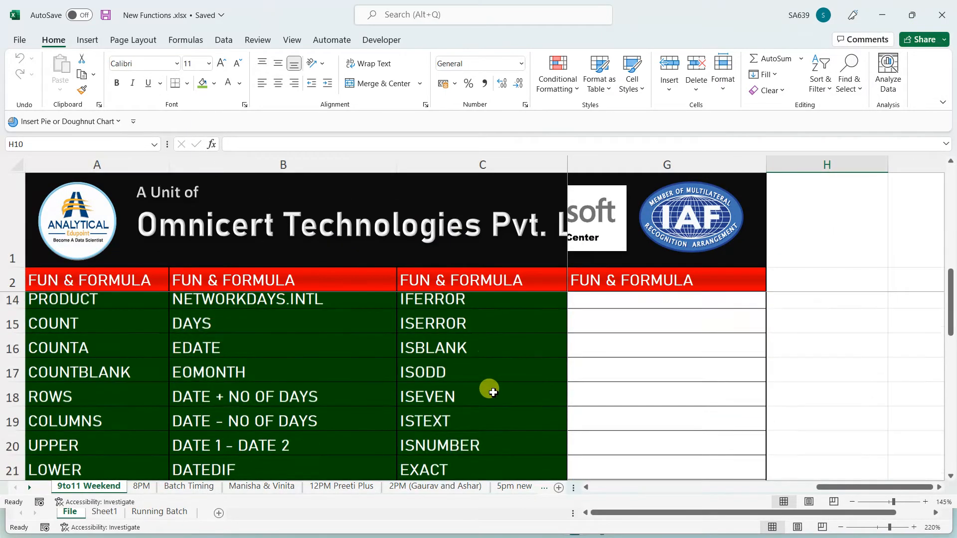
scroll(493, 392, up, 1)
ctrl+scroll(491, 383, up, 4)
ctrl+scroll(491, 382, down, 4)
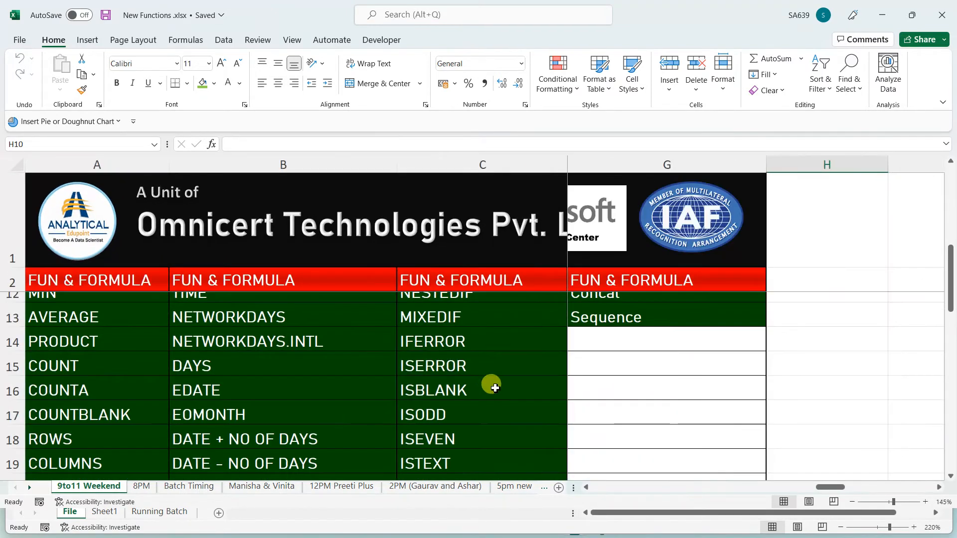
ctrl+scroll(493, 389, down, 3)
scroll(446, 390, up, 3)
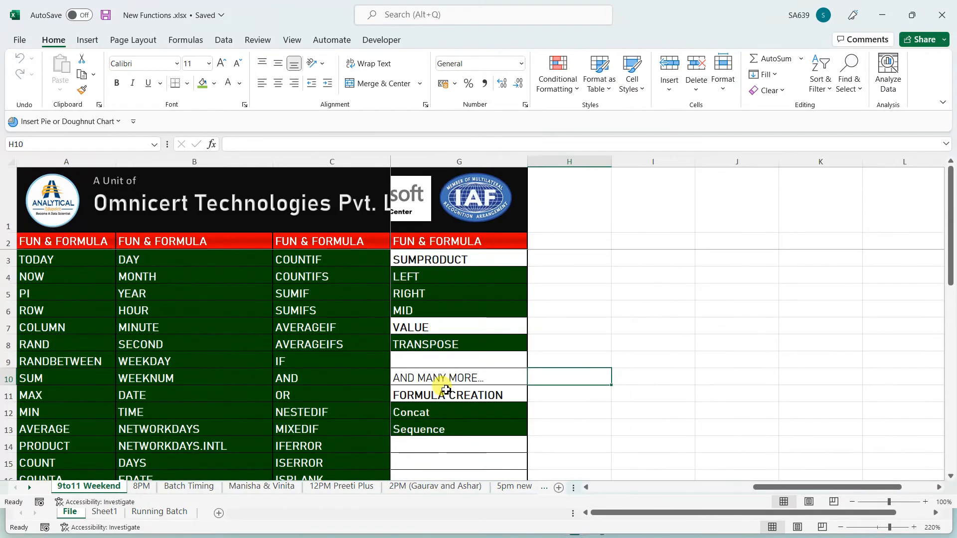
key(Left)
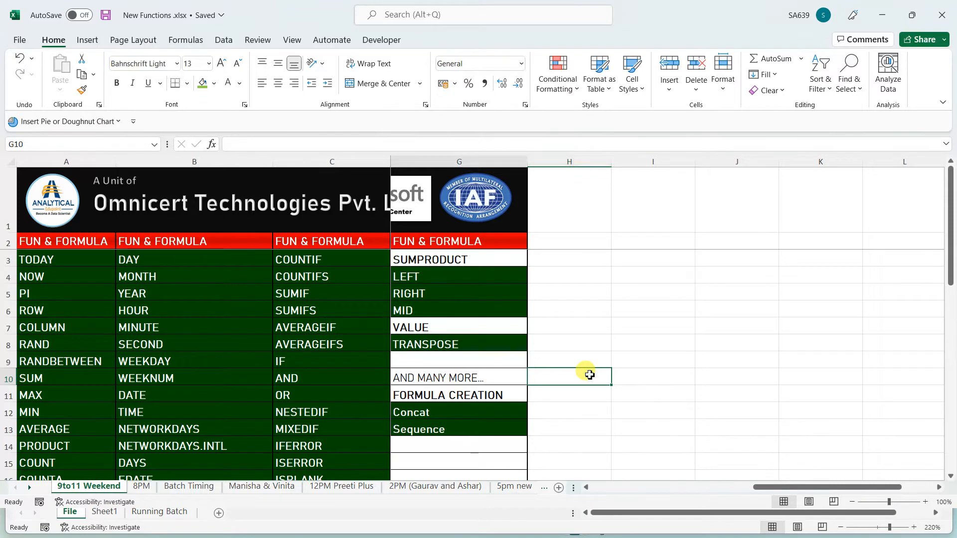
key(ctrl+Left)
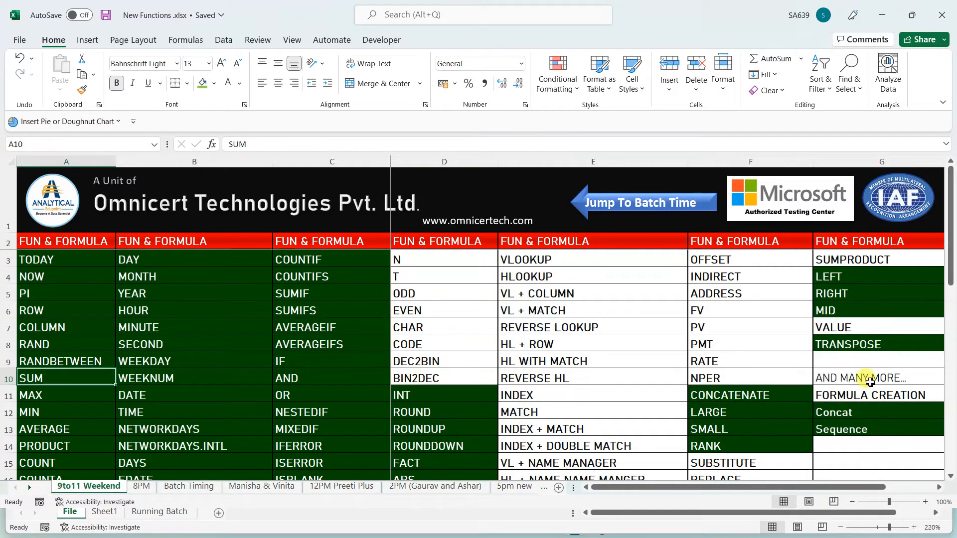
scroll(802, 419, down, 2)
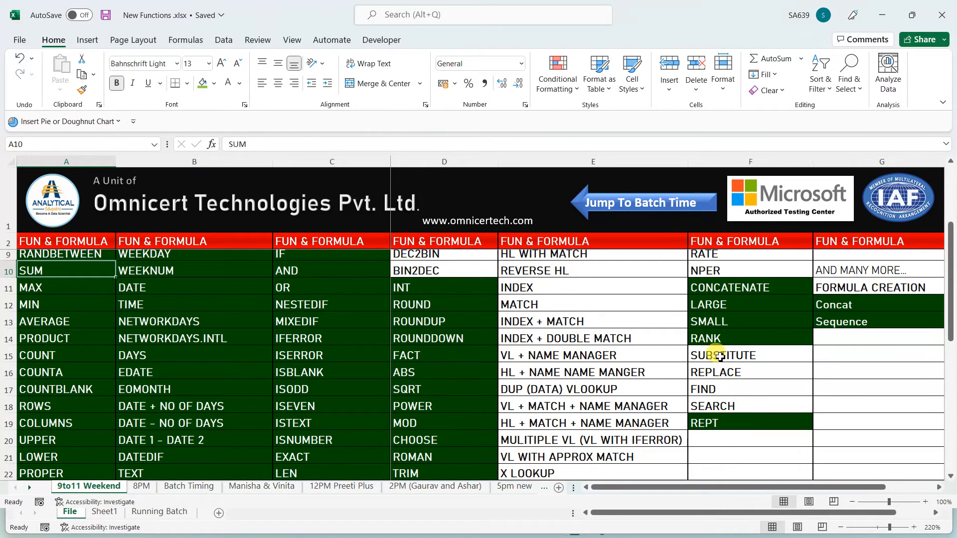
Format-paint the RANK cell's green fill and white text onto F15:F18 (SUBSTITUTE to SEARCH)
drag(712, 359, 717, 398)
click(731, 332)
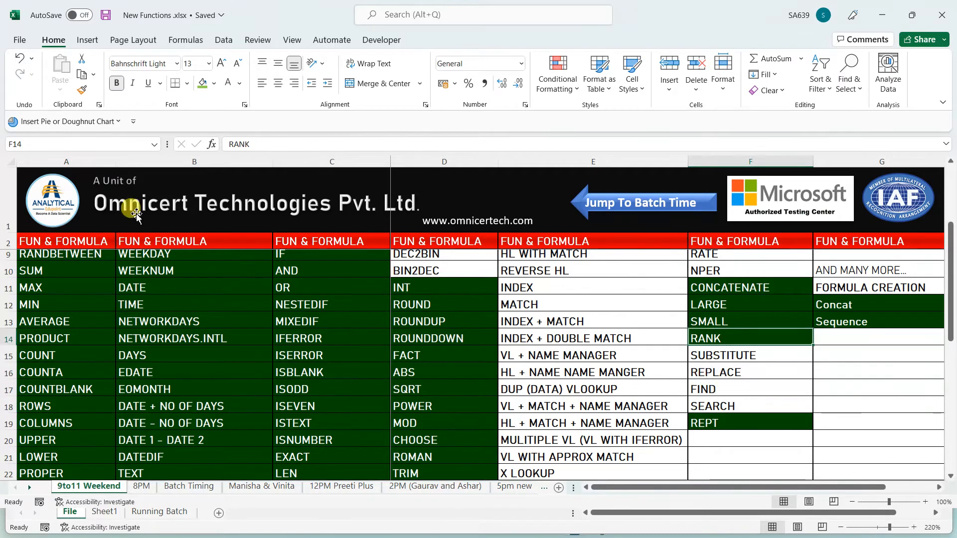
click(82, 90)
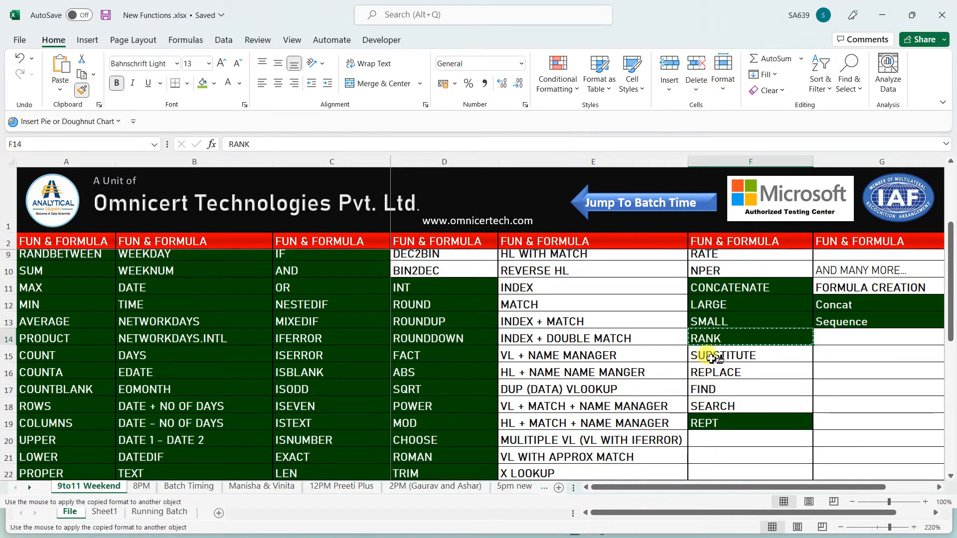
drag(731, 353, 721, 405)
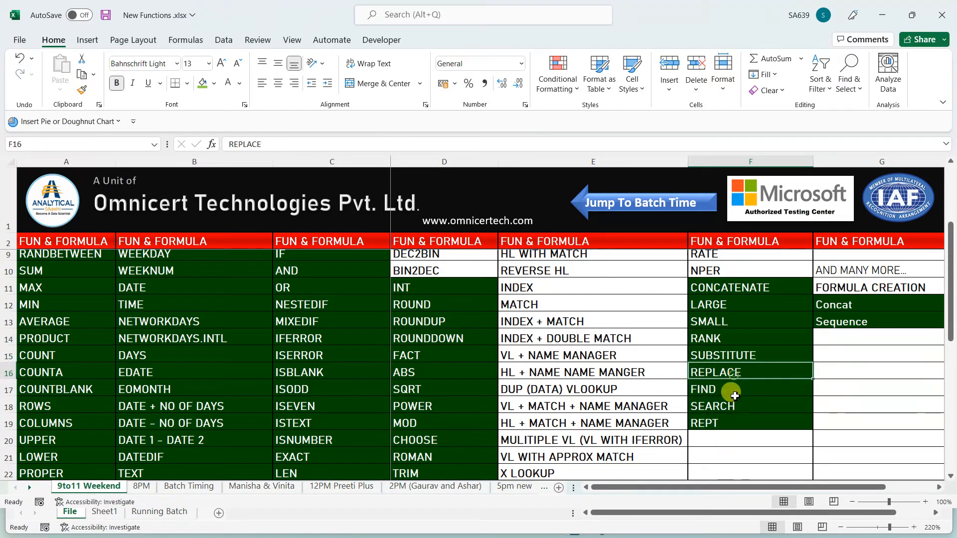
Copy the SUBSTITUTE and REPLACE cells and minimize the New Functions workbook
click(733, 357)
click(735, 373)
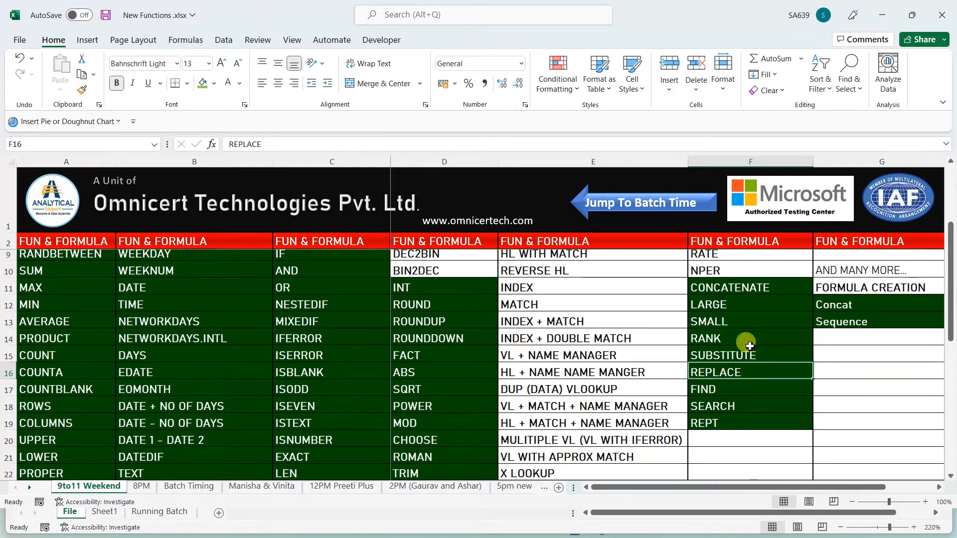
drag(743, 355, 751, 373)
key(ctrl+c)
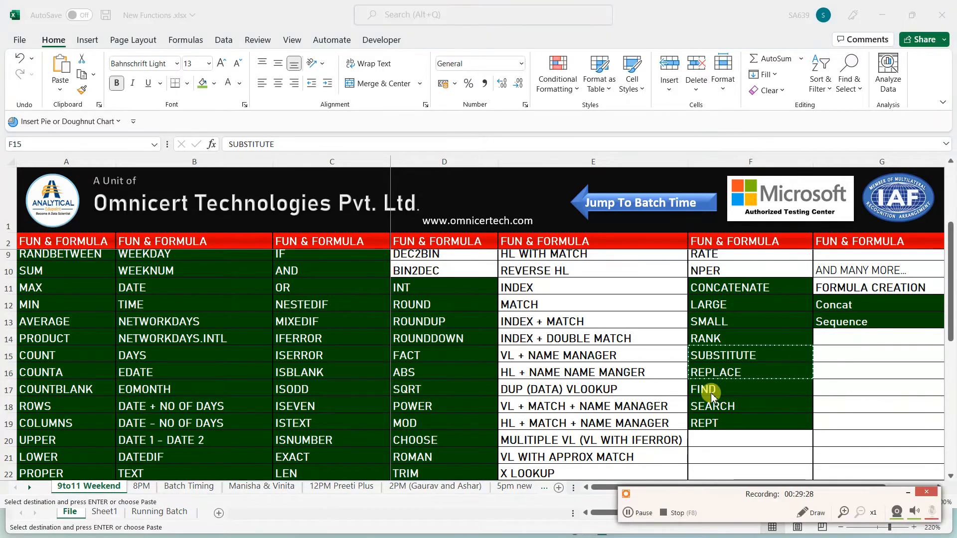
click(908, 492)
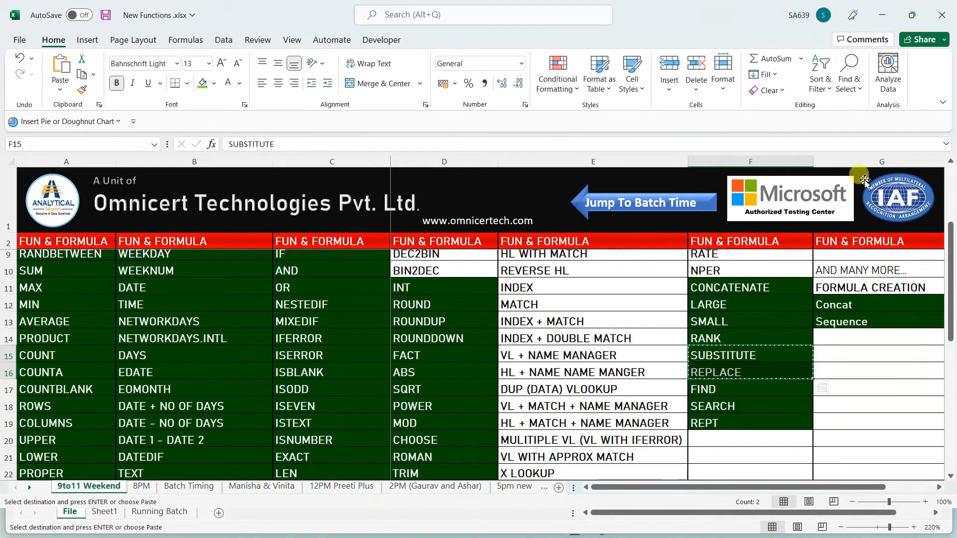
click(881, 16)
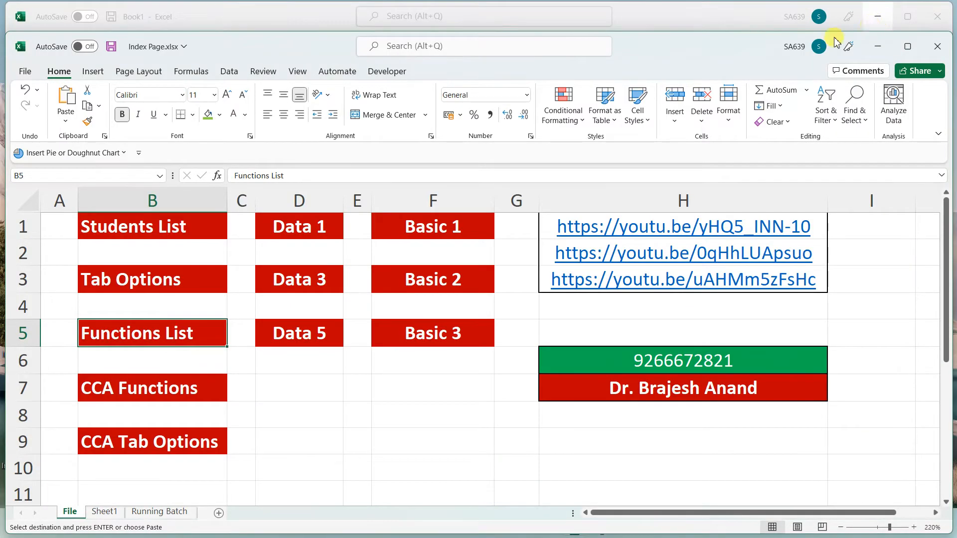
In a new workbook, paste SUBSTITUTE and REPLACE into A1:A2 and autofit column A
click(907, 46)
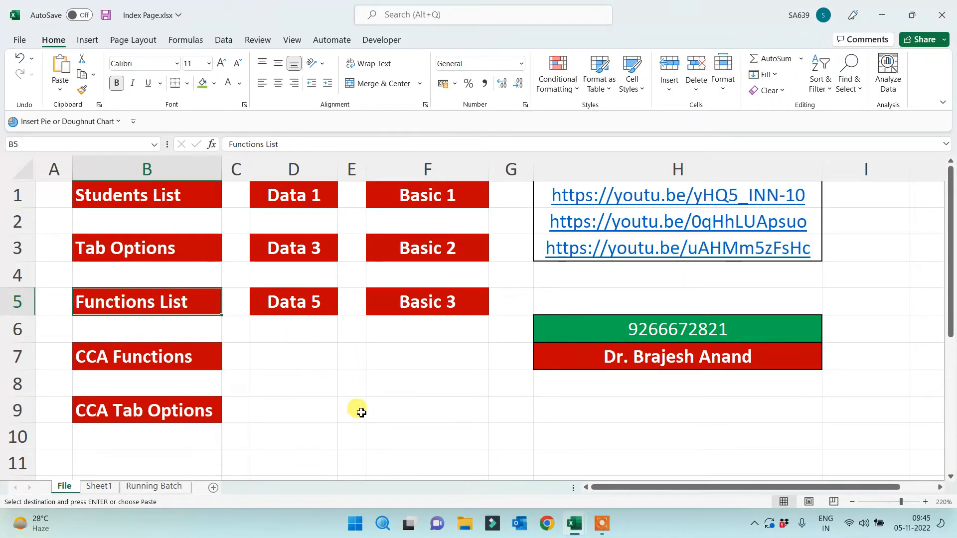
key(ctrl+n)
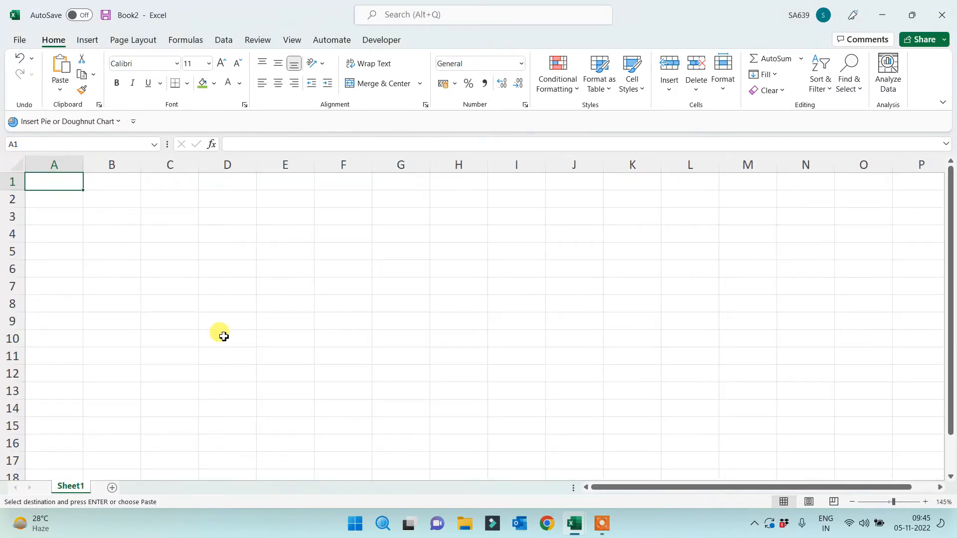
key(ctrl+v)
ctrl+scroll(170, 304, up, 3)
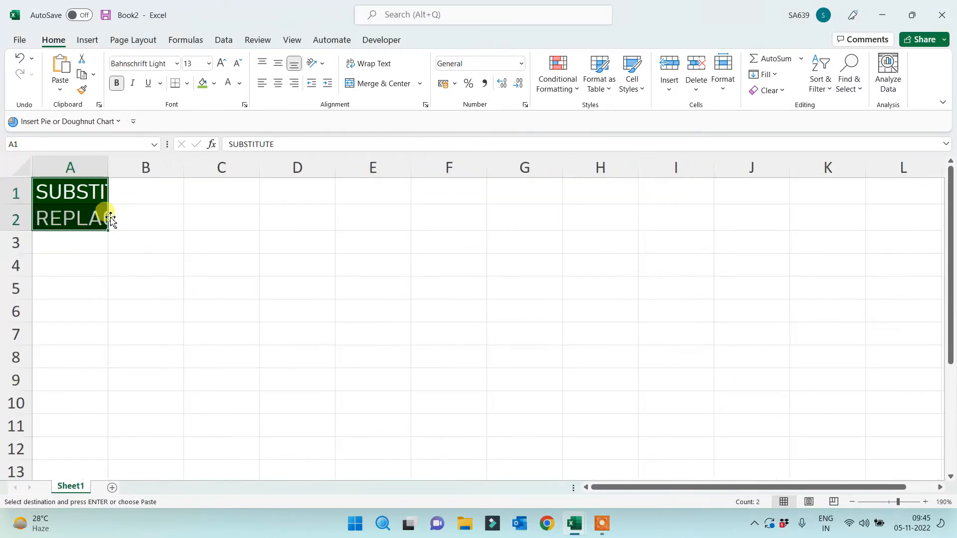
double_click(110, 164)
click(340, 284)
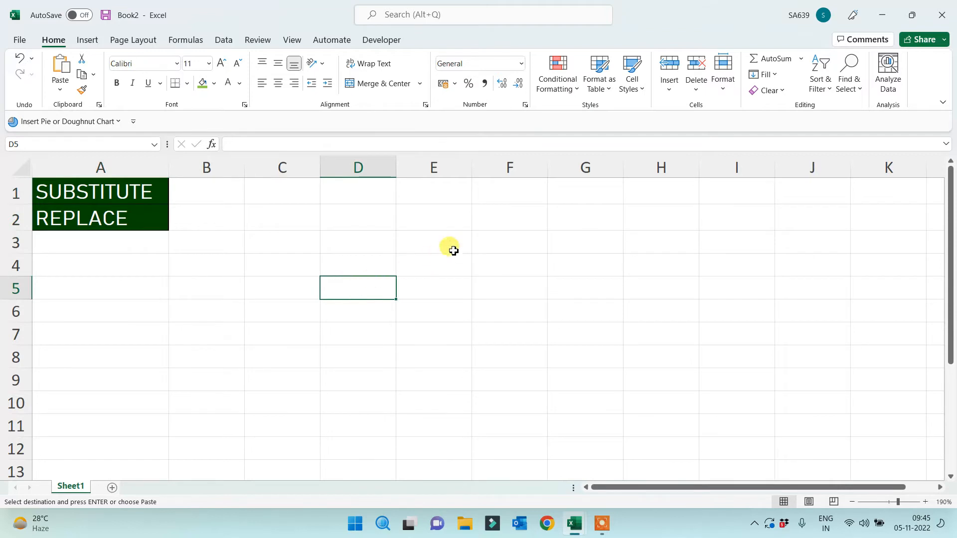
Type a 'my name is …' sentence with a full name in G1 and autofit column G
click(594, 199)
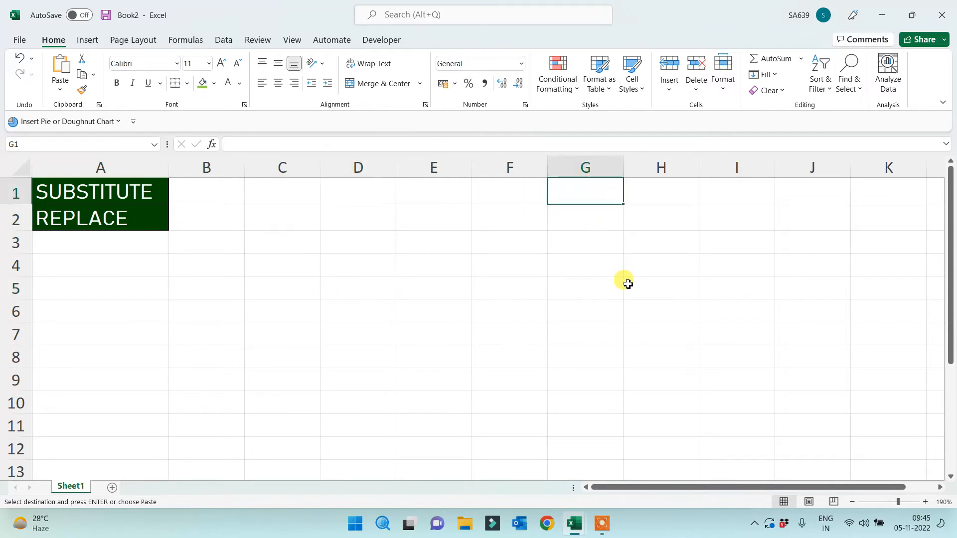
text(my name is)
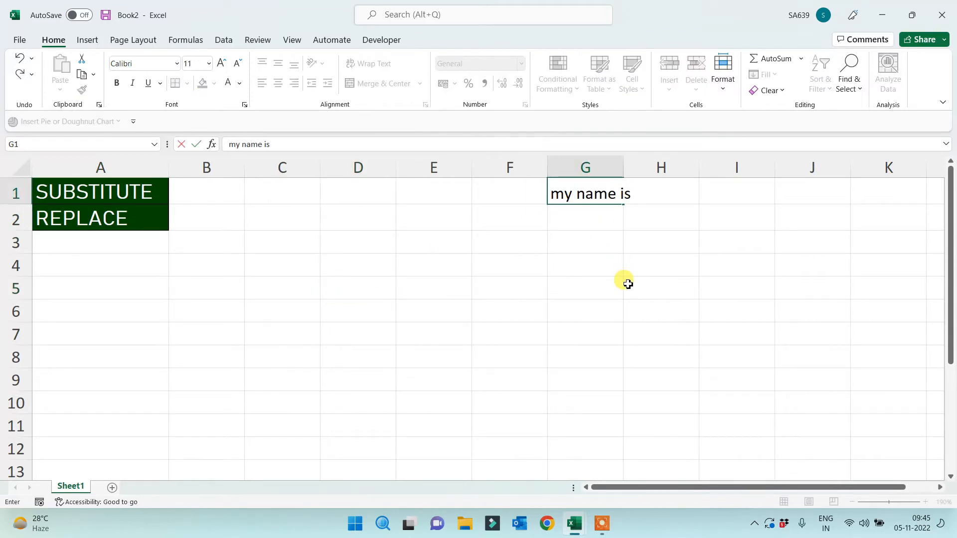
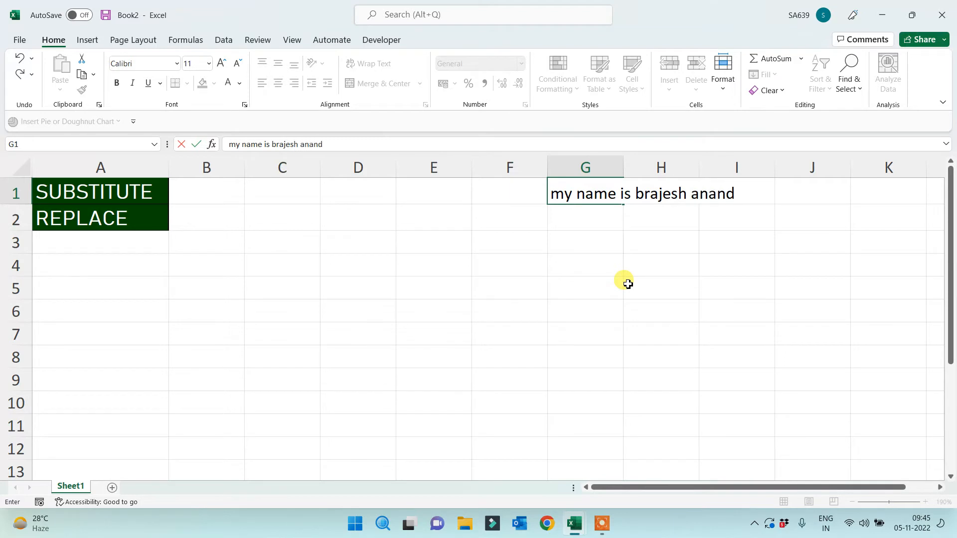
click(628, 284)
double_click(623, 168)
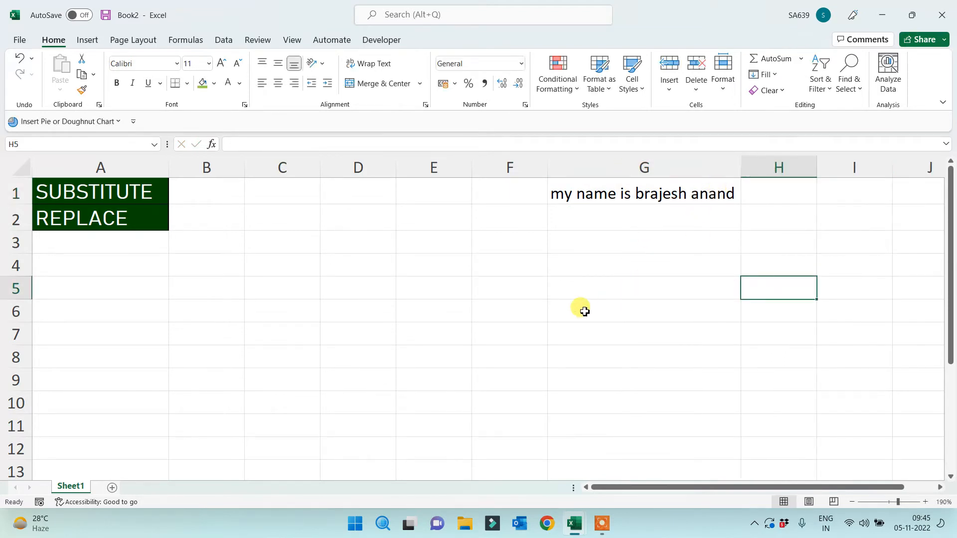
Enter =SUBSTITUTE(G1,…) in E3 swapping the surname for another, and autofit column E
click(454, 283)
click(411, 249)
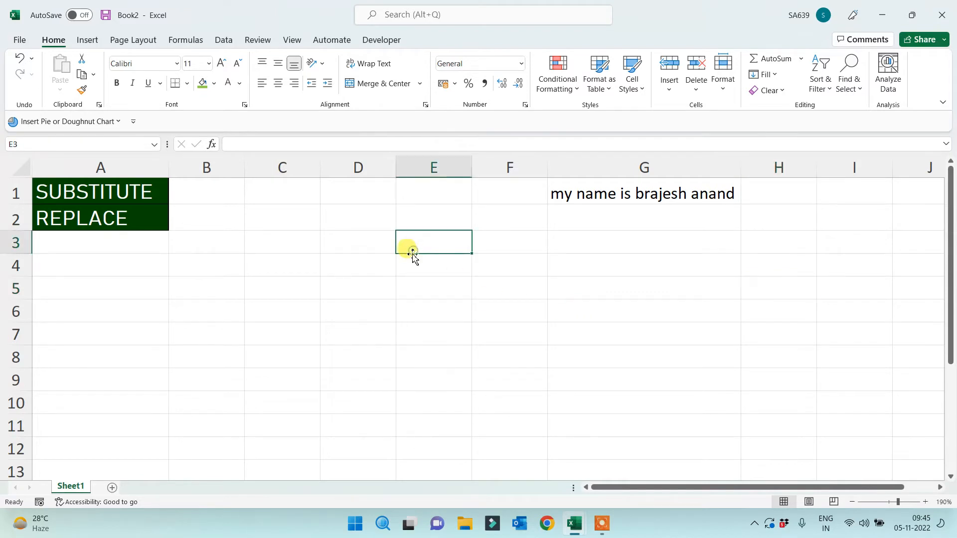
text(=sub)
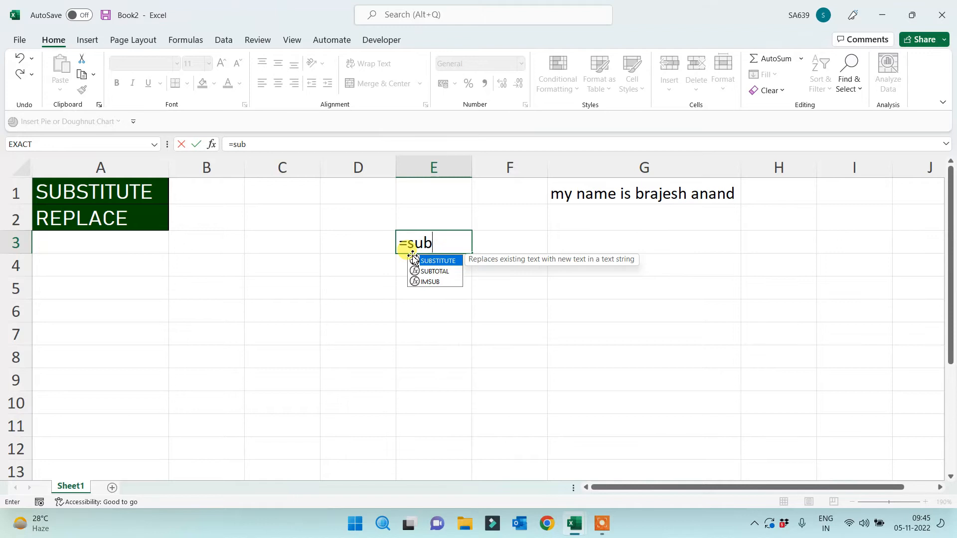
double_click(414, 260)
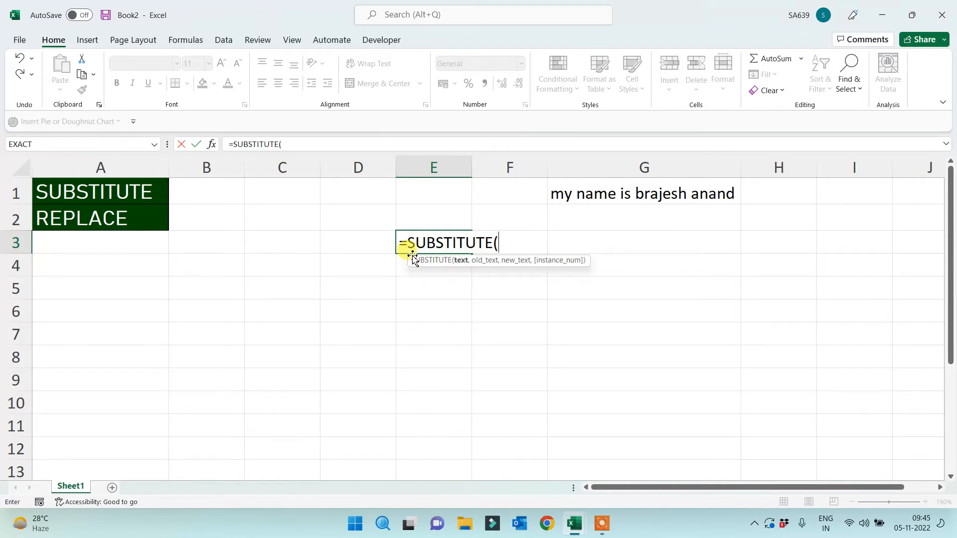
click(650, 197)
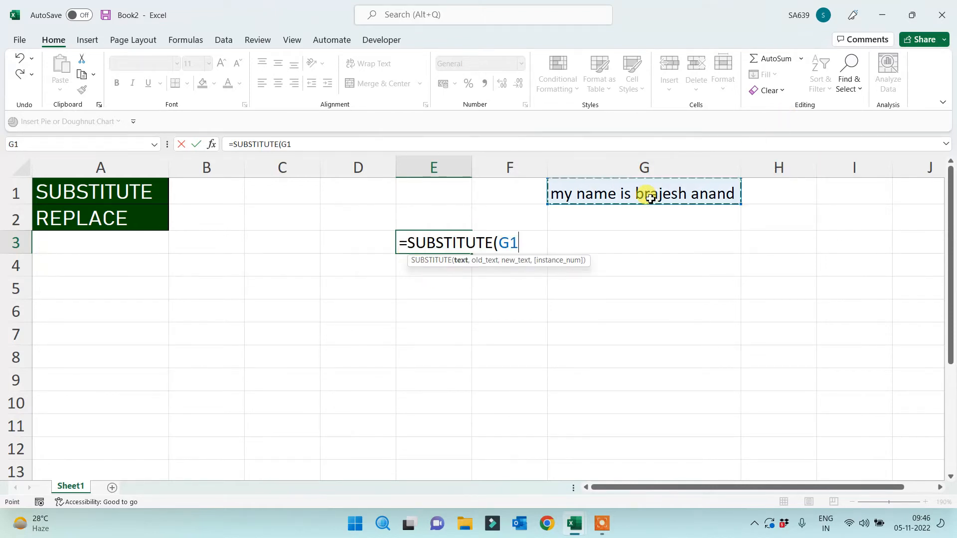
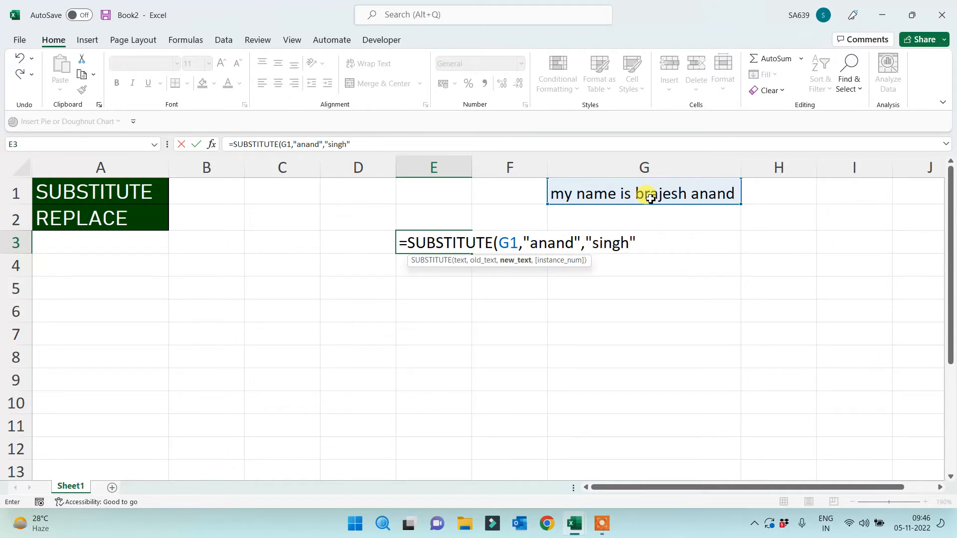
key(Return)
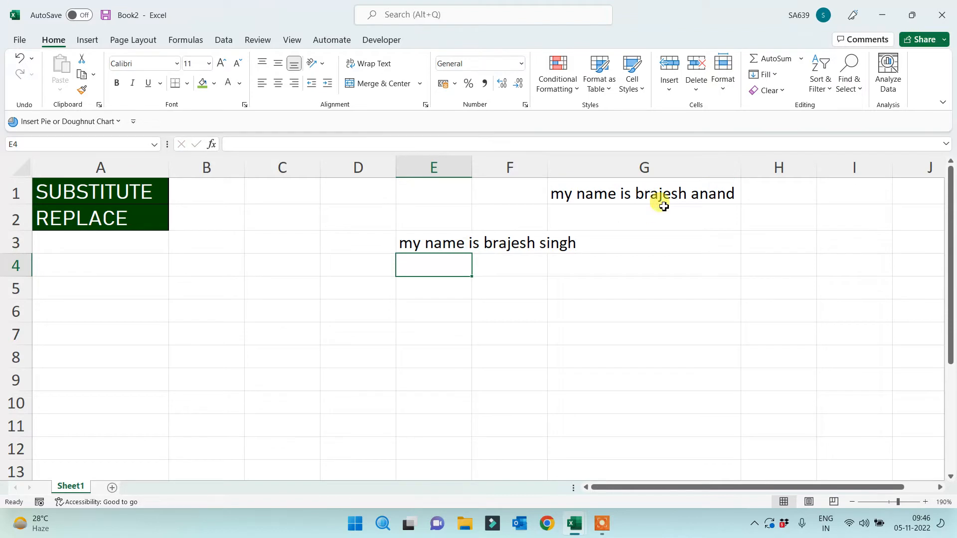
double_click(471, 165)
Start a SUBSTITUTE formula in cell E4
click(493, 312)
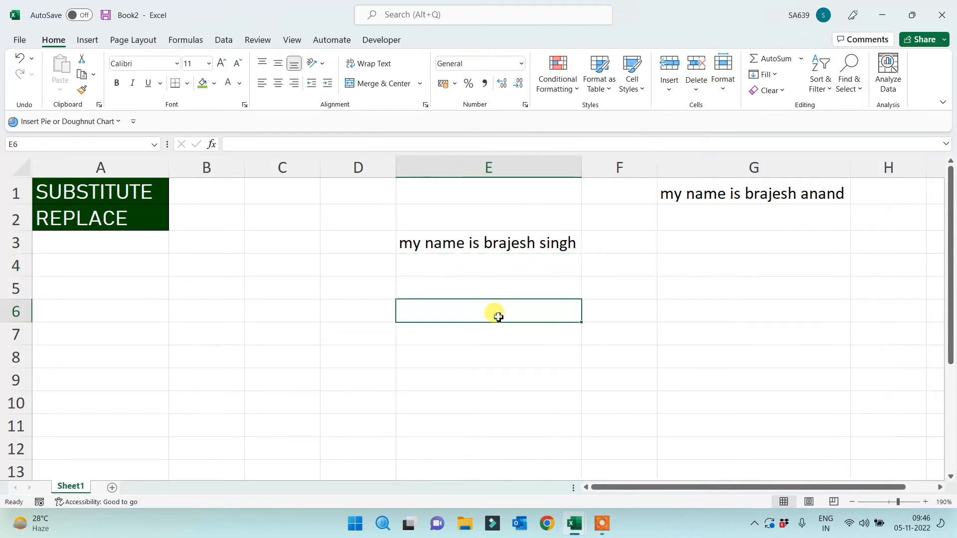
click(498, 280)
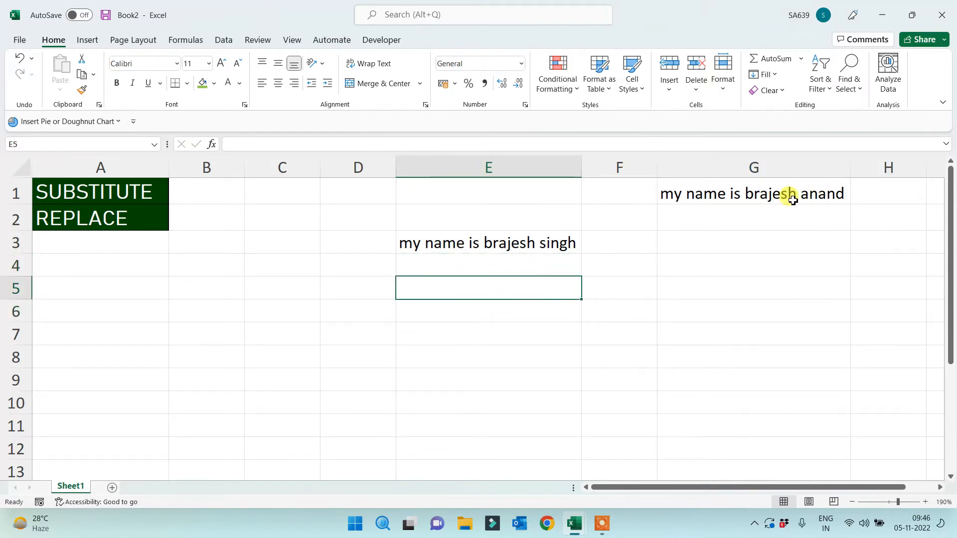
click(486, 265)
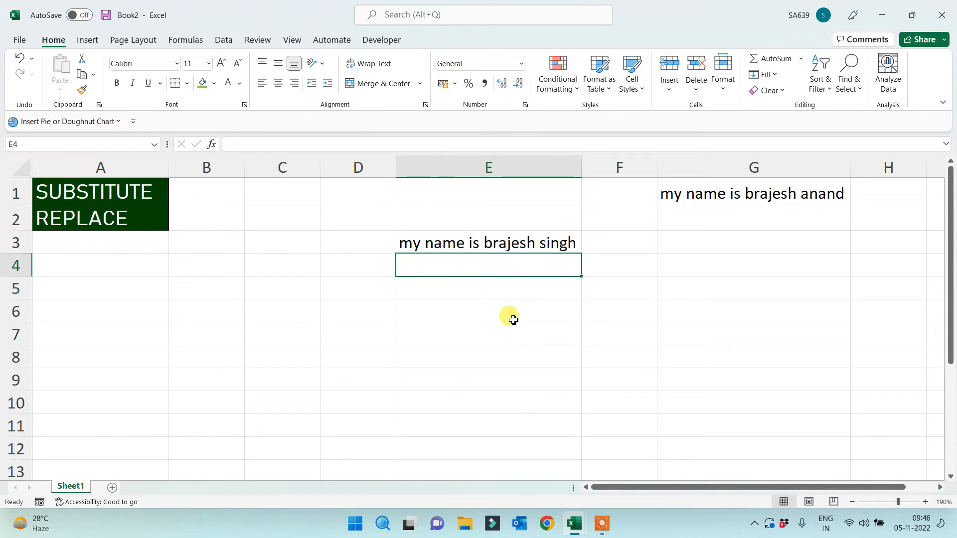
text(=subs)
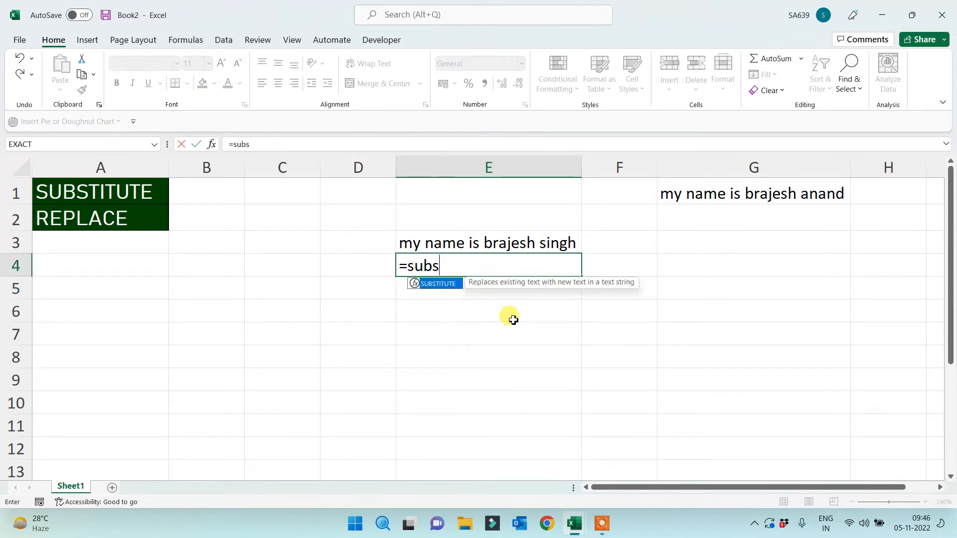
key(Tab)
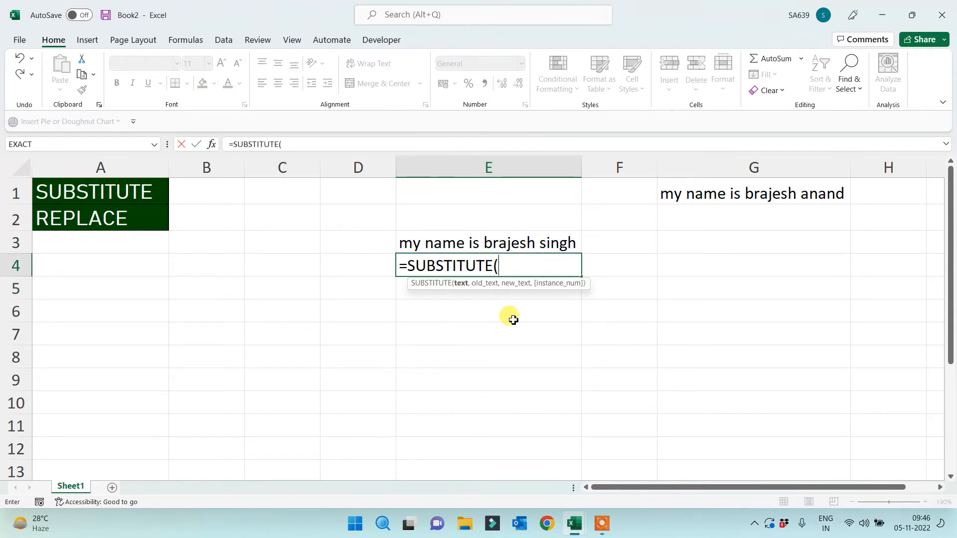
Complete E4's SUBSTITUTE on G1 so the first name is replaced with a different name
click(711, 197)
text(,"brajesh)
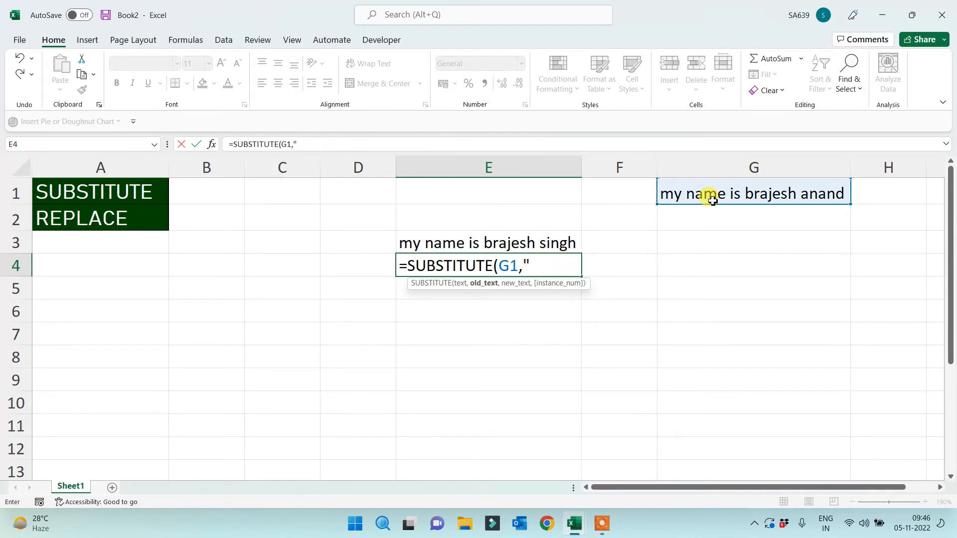
text(")
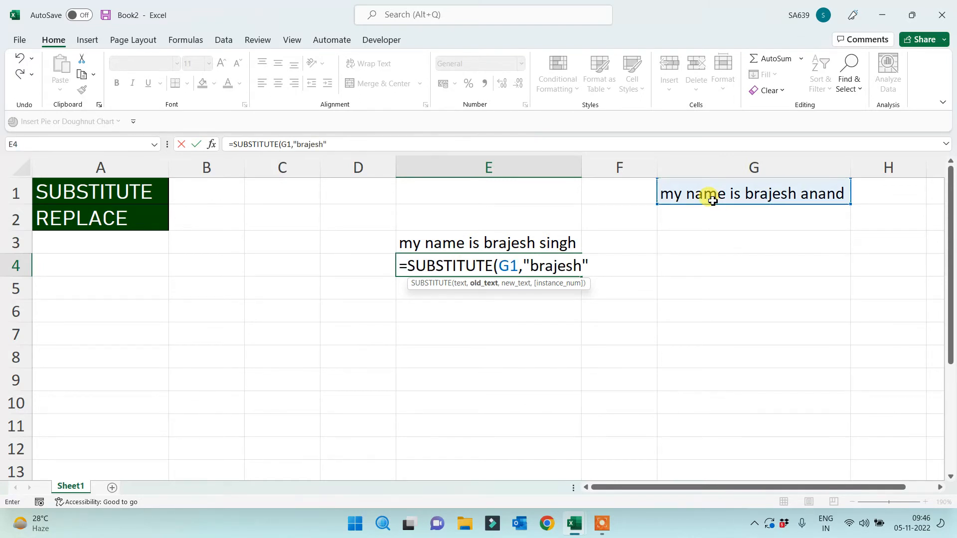
text(,"sumit)
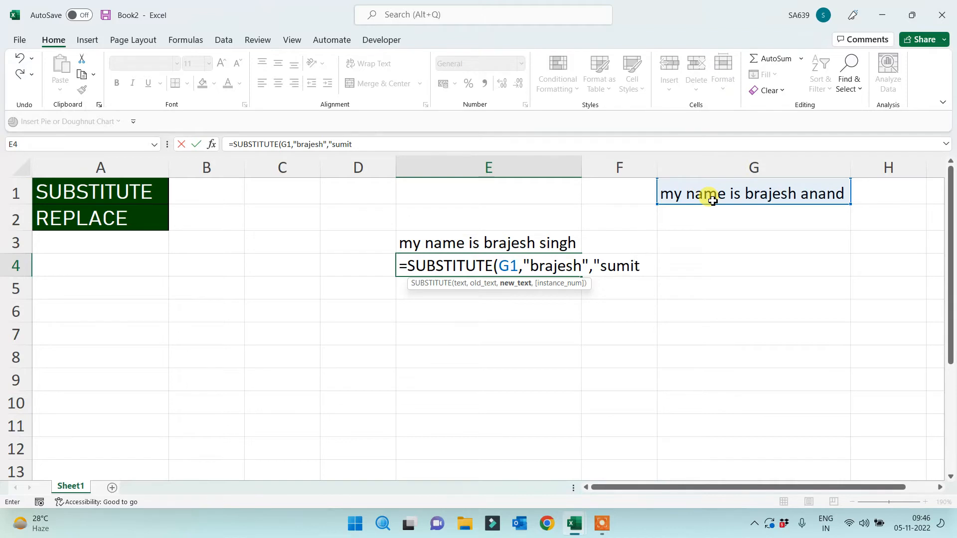
text("))
key(Return)
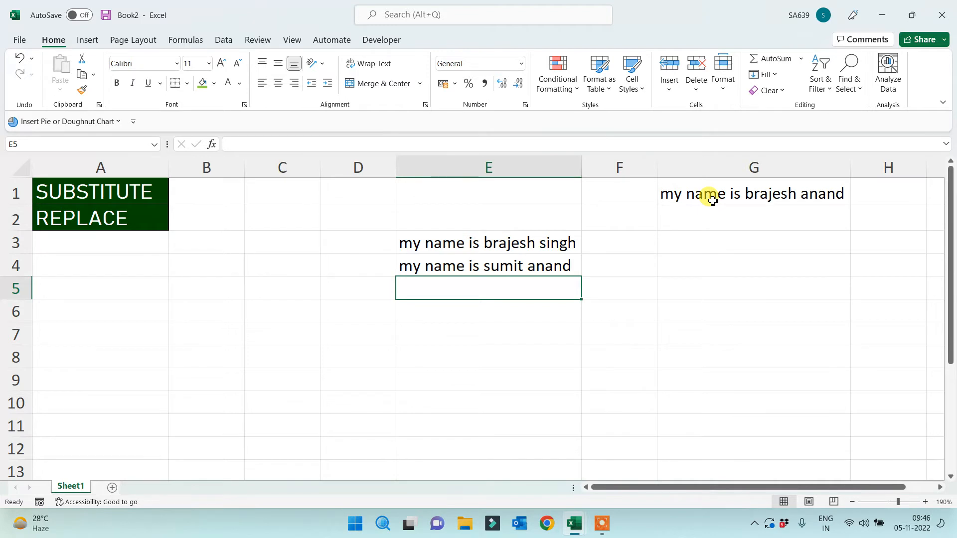
click(138, 219)
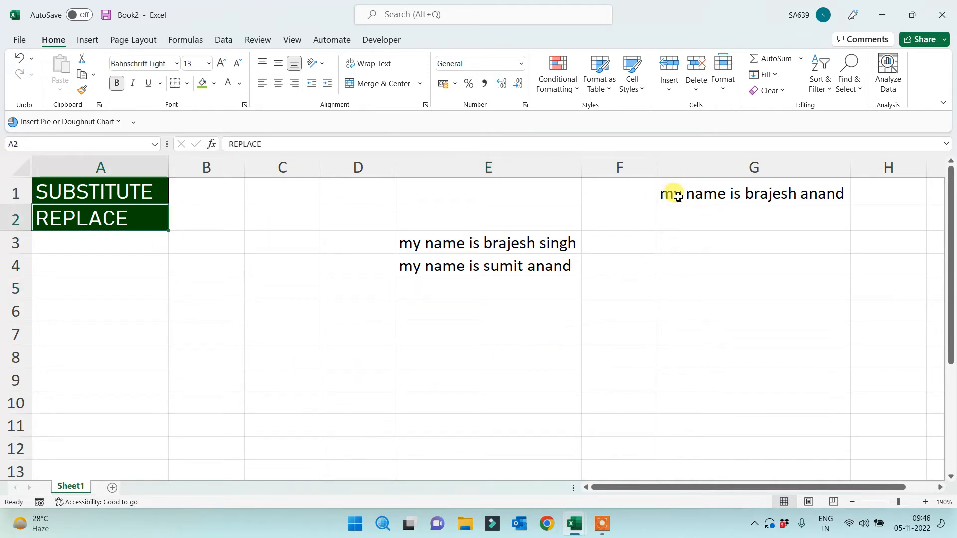
click(659, 282)
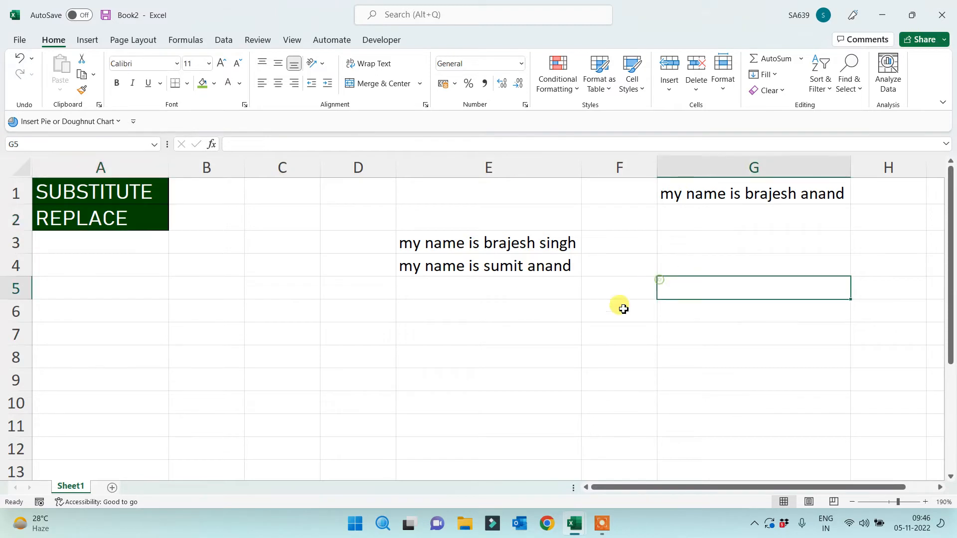
Enter =REPLACE(G1,1,2,"your") in E6, producing 'your name is …'
click(516, 316)
text(=)
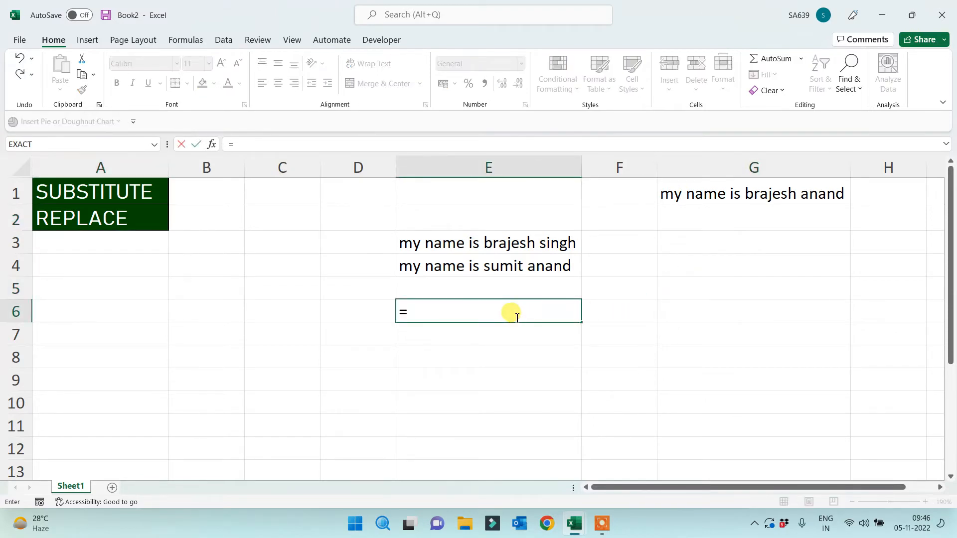
text(replace)
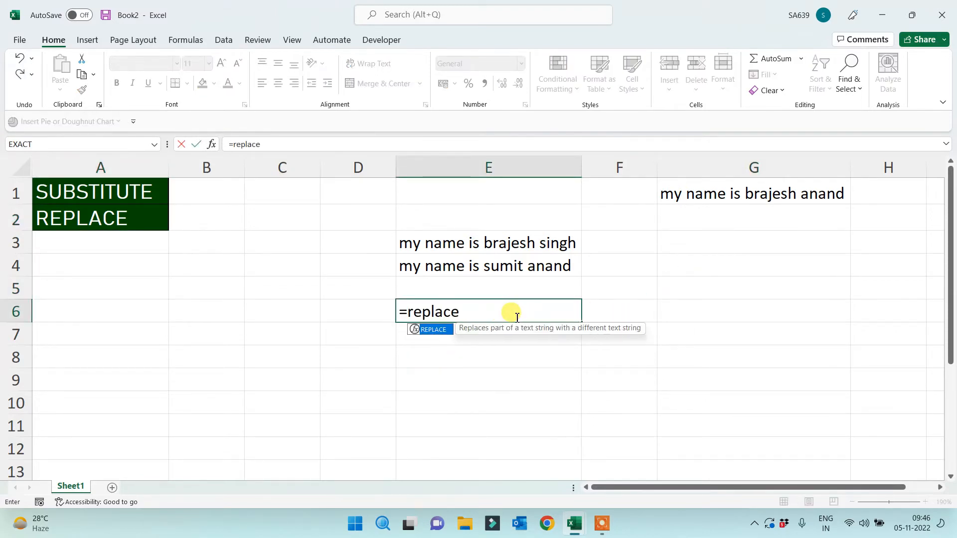
text(()
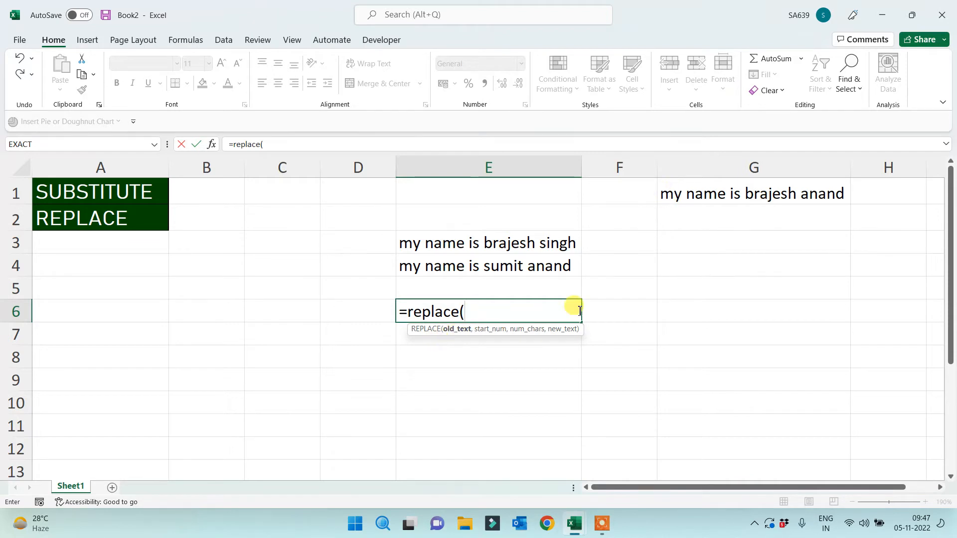
click(701, 196)
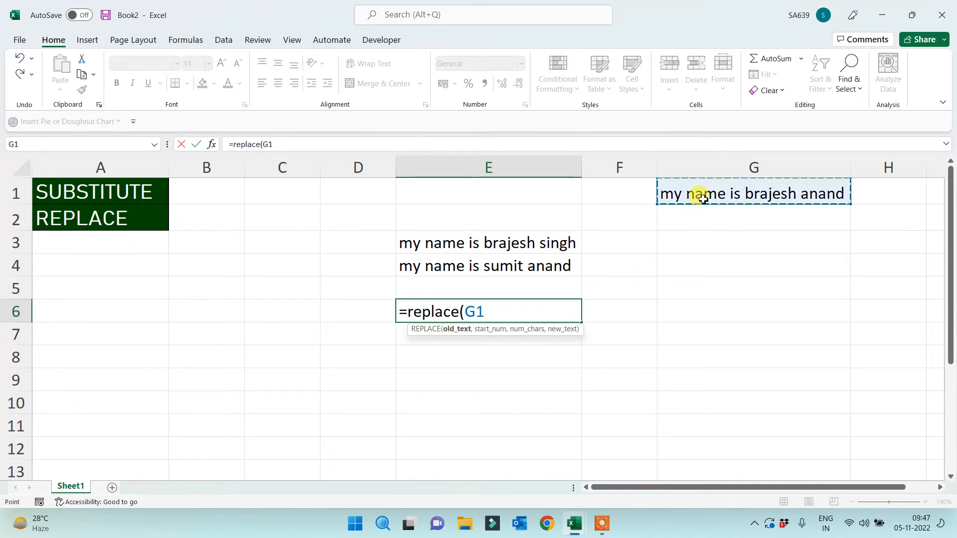
text(,)
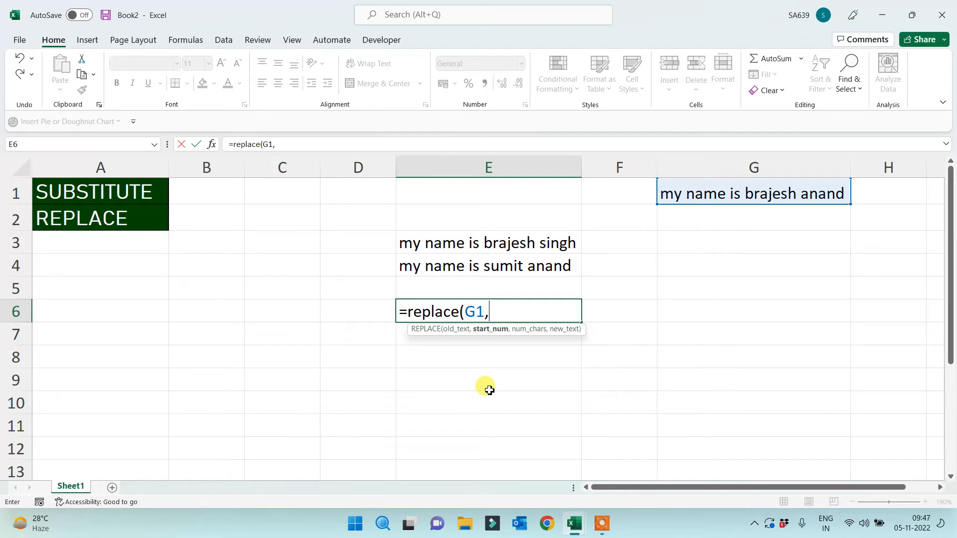
text(1)
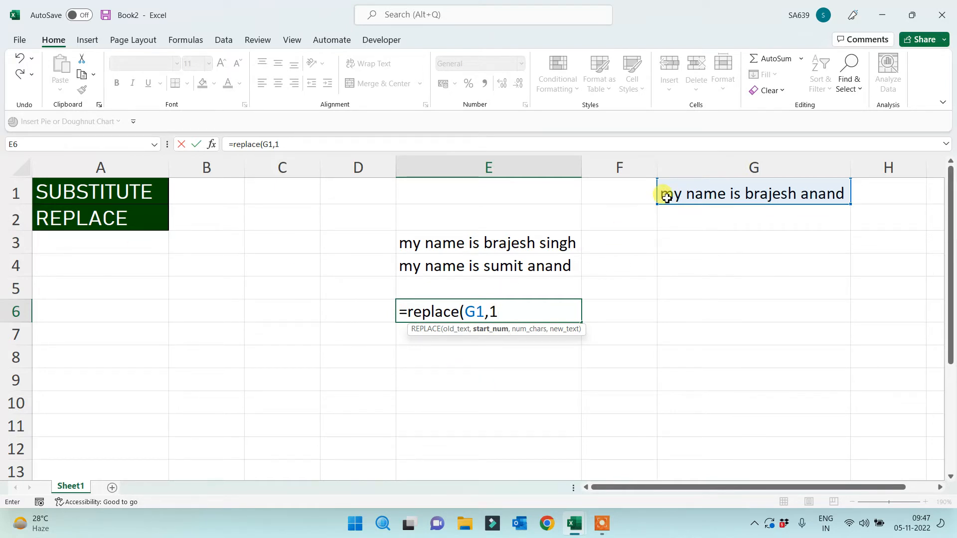
text(,)
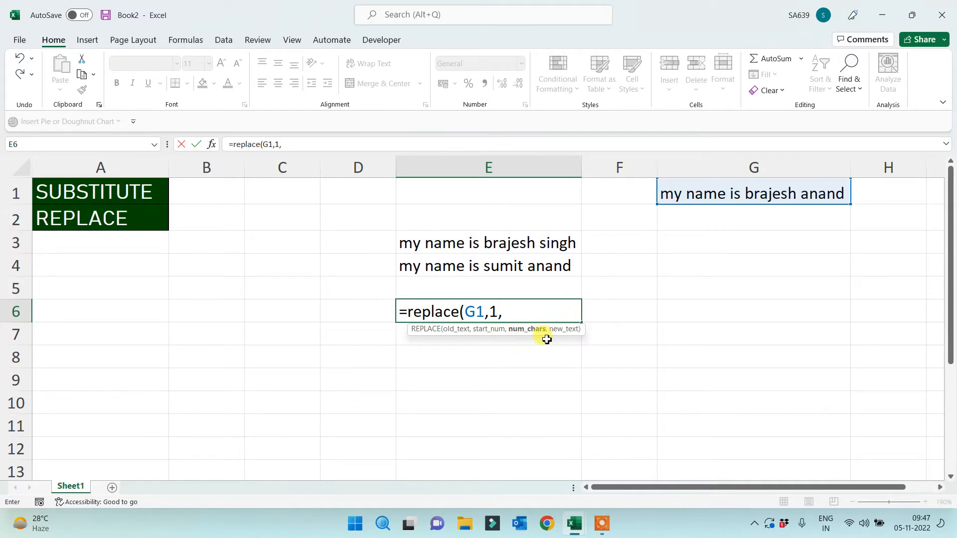
text(2)
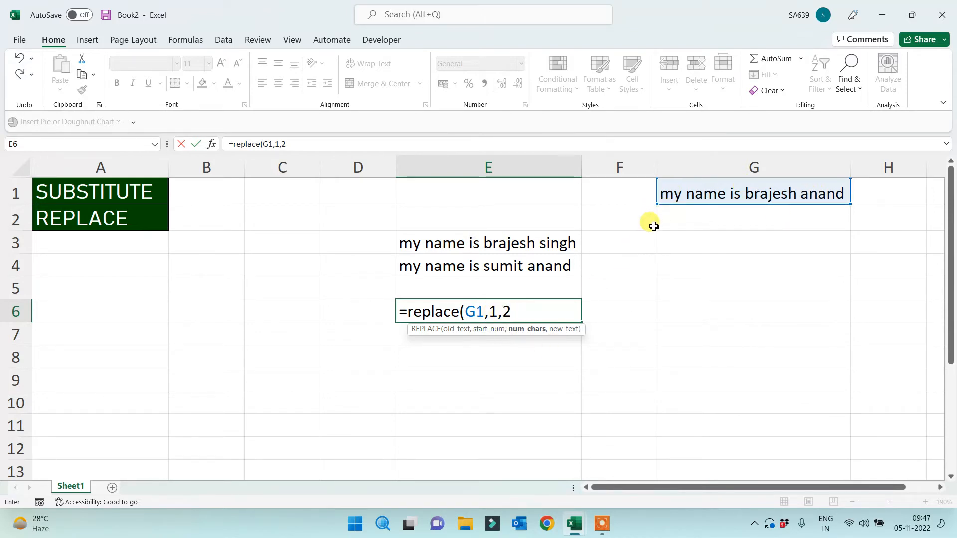
text(,)
text("your)
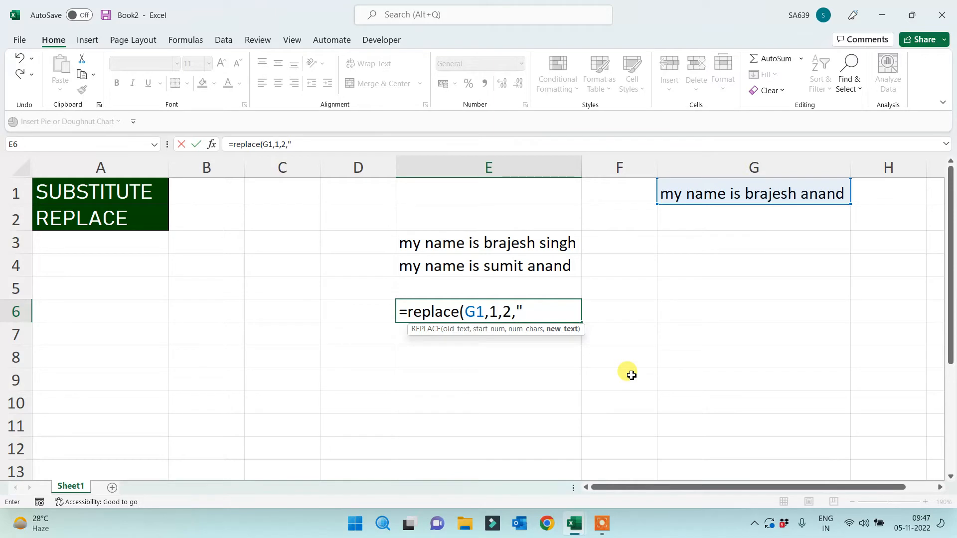
text("))
key(Return)
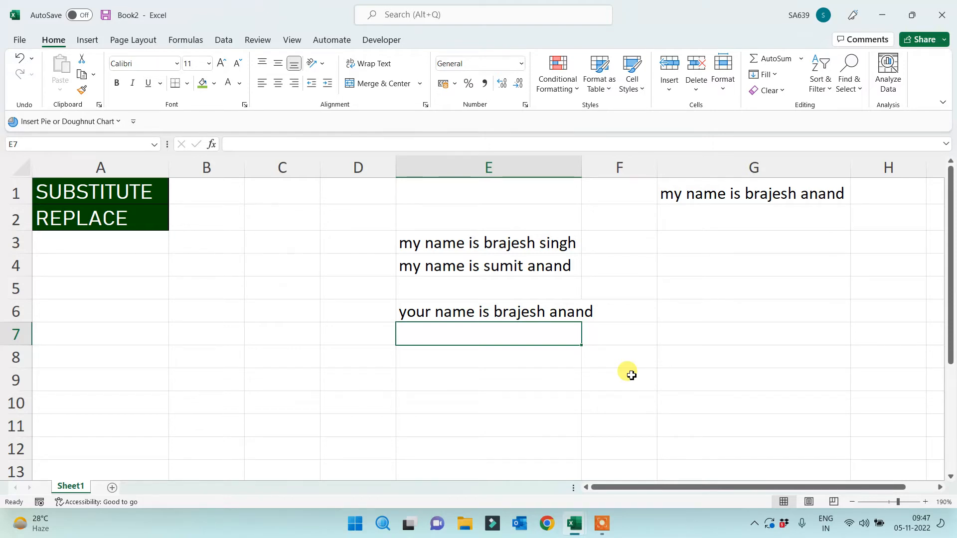
key(Return)
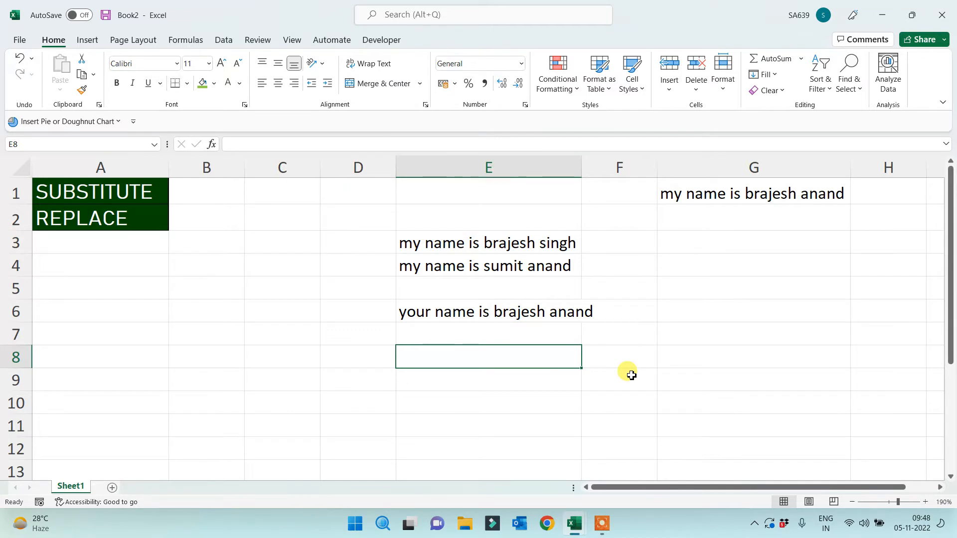
Enter =REPLACE(G1,12,7,…) in E8, replacing the seven-character first name with another name
text(=rep)
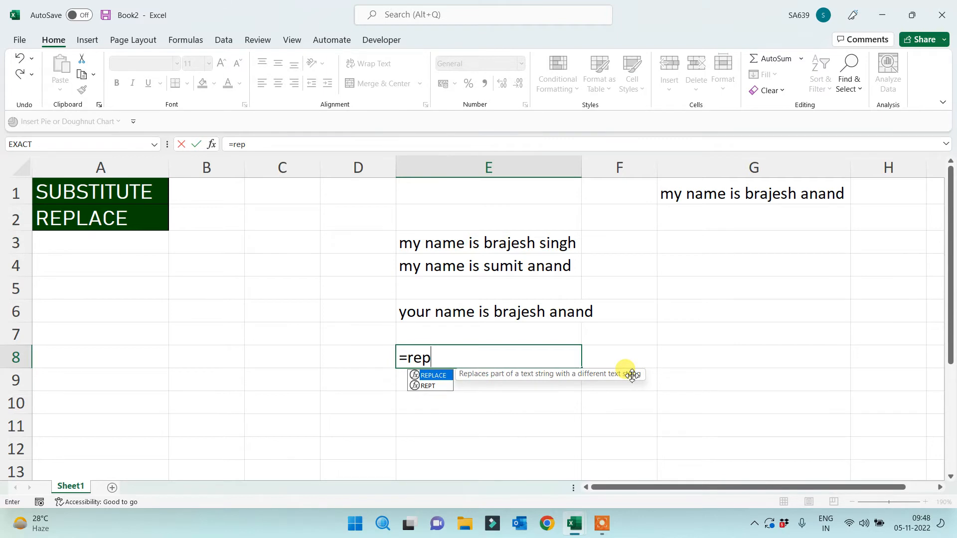
key(Tab)
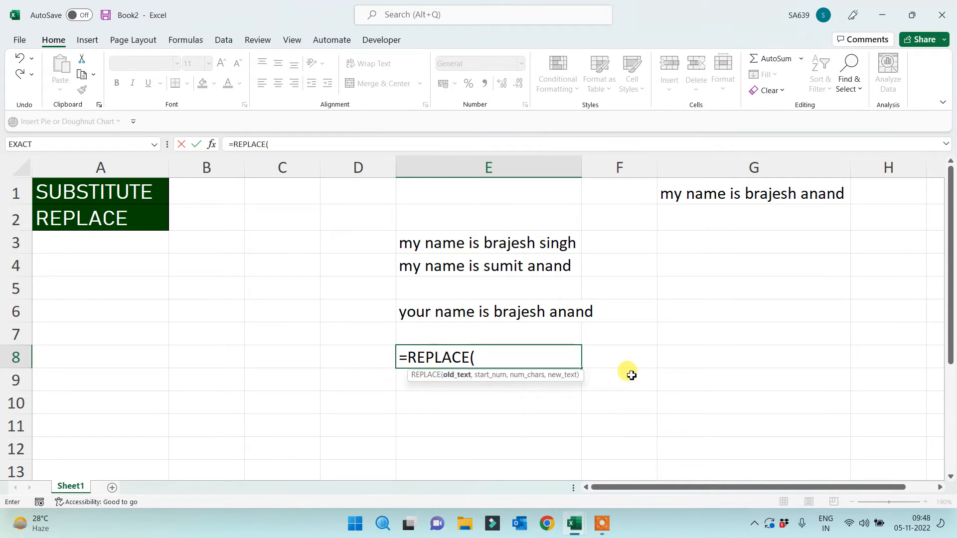
click(762, 201)
text(,)
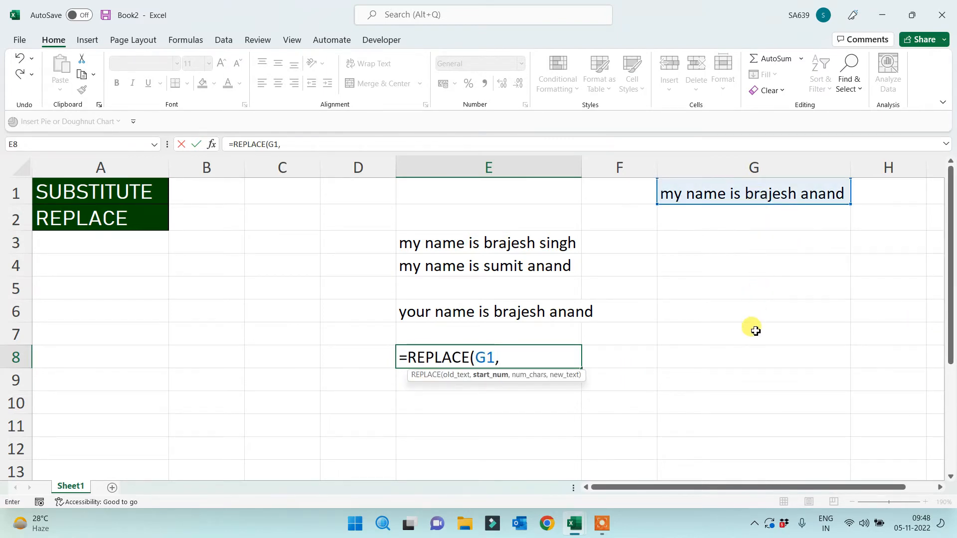
text(12,7)
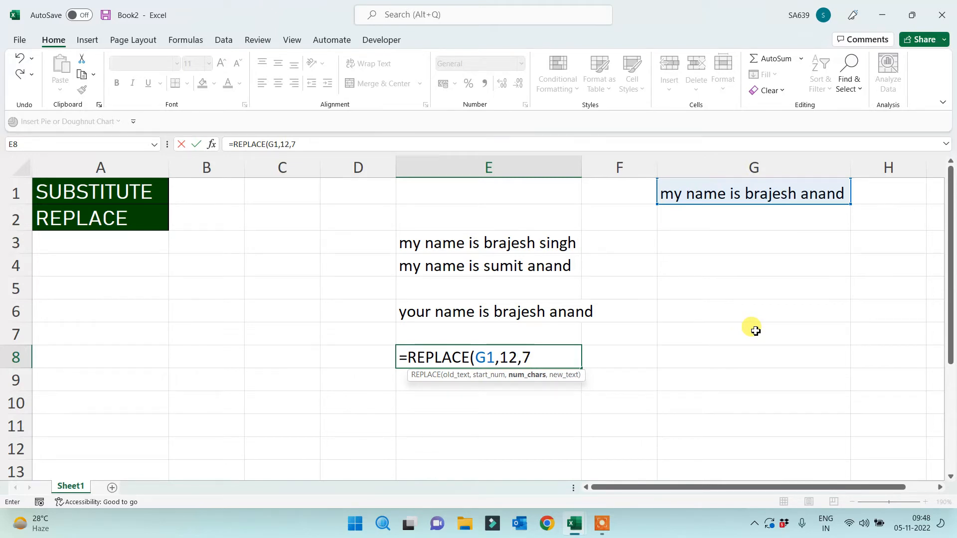
text(,"sanjay")
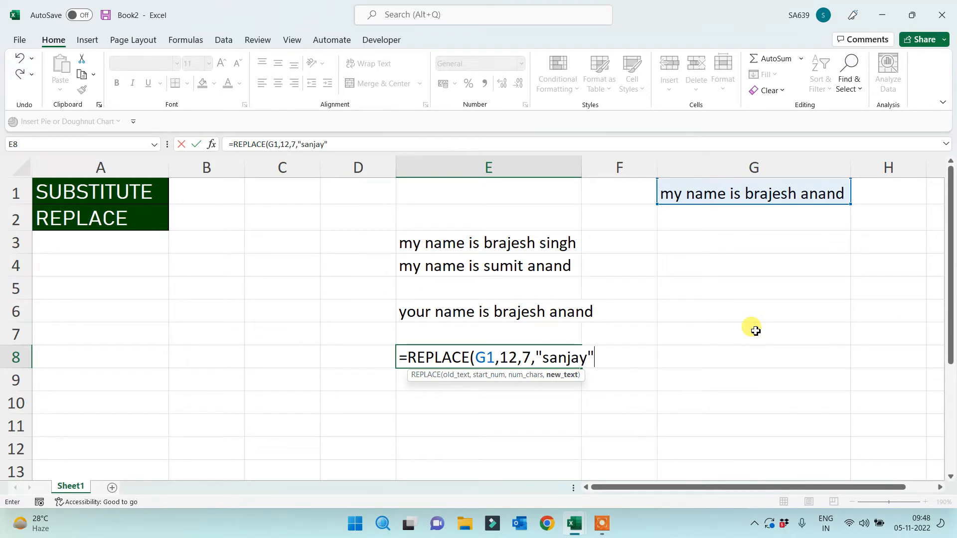
text())
key(Return)
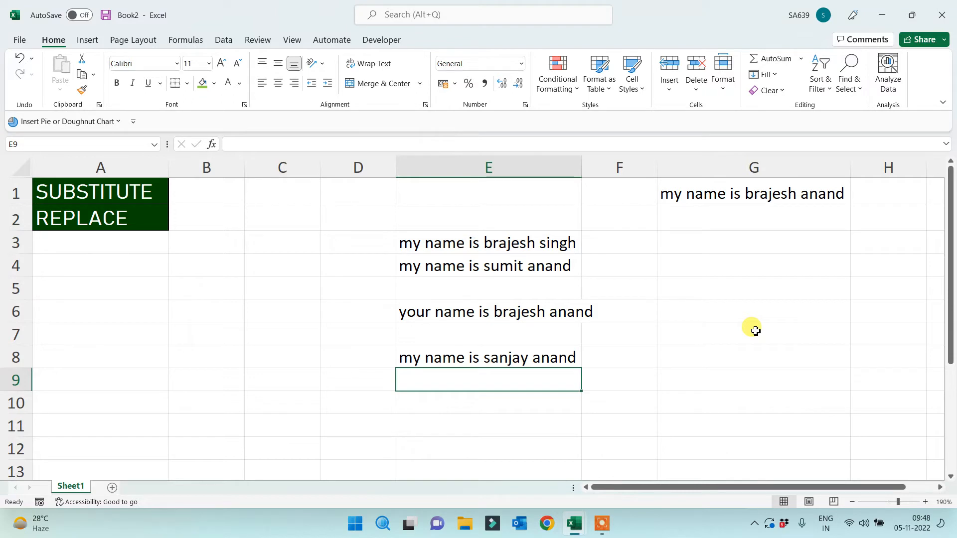
click(338, 244)
Note 'case sen' in D3 and capitalise the surname's first letter in E3's SUBSTITUTE formula
text(case)
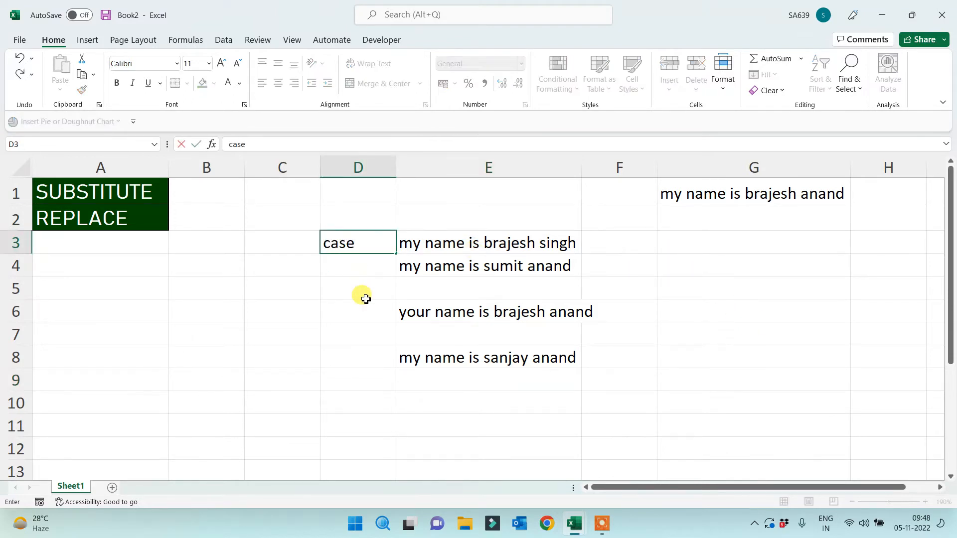
text( sen)
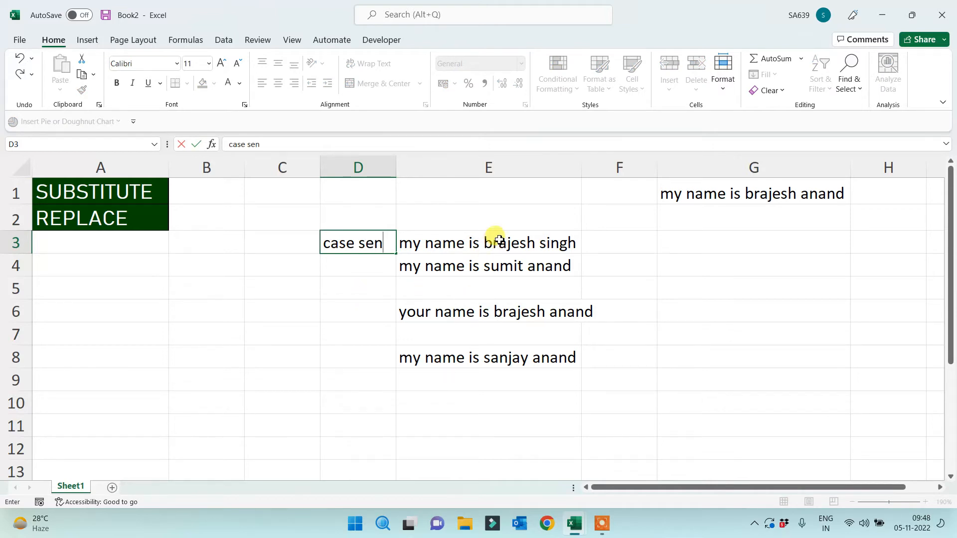
click(471, 243)
click(295, 144)
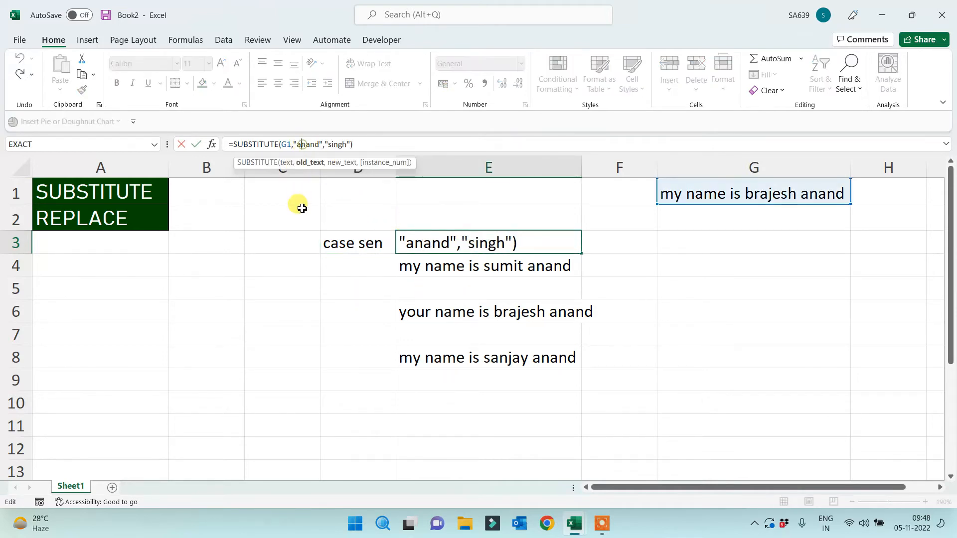
key(Delete)
text(A)
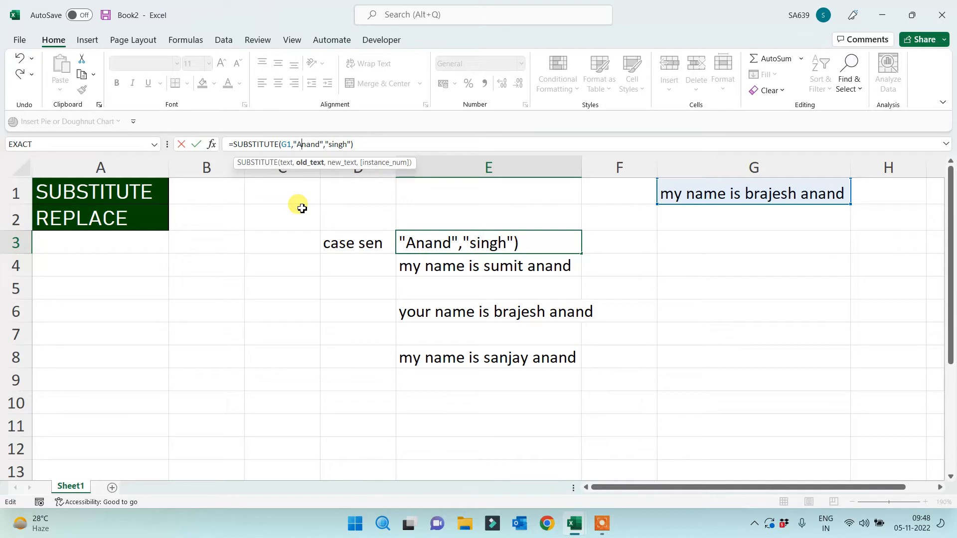
key(Return)
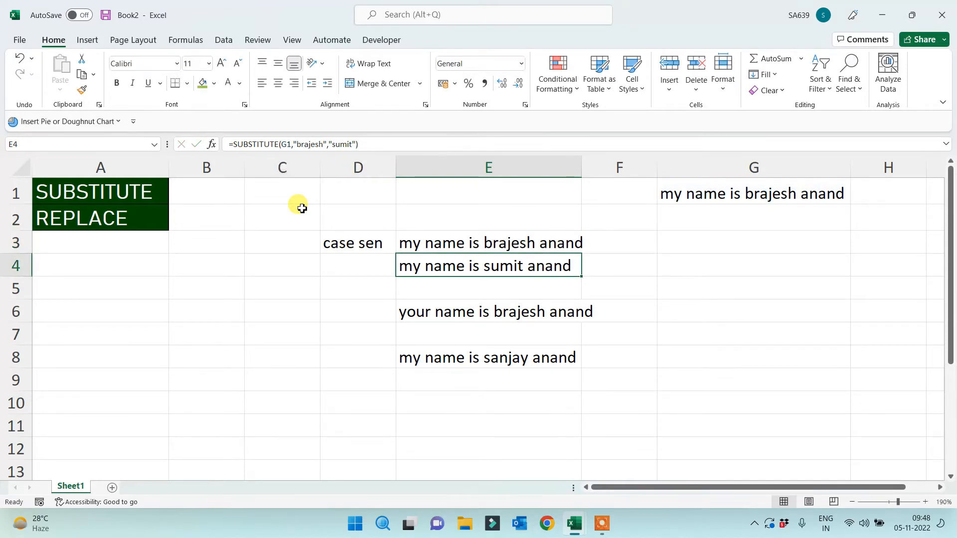
click(426, 364)
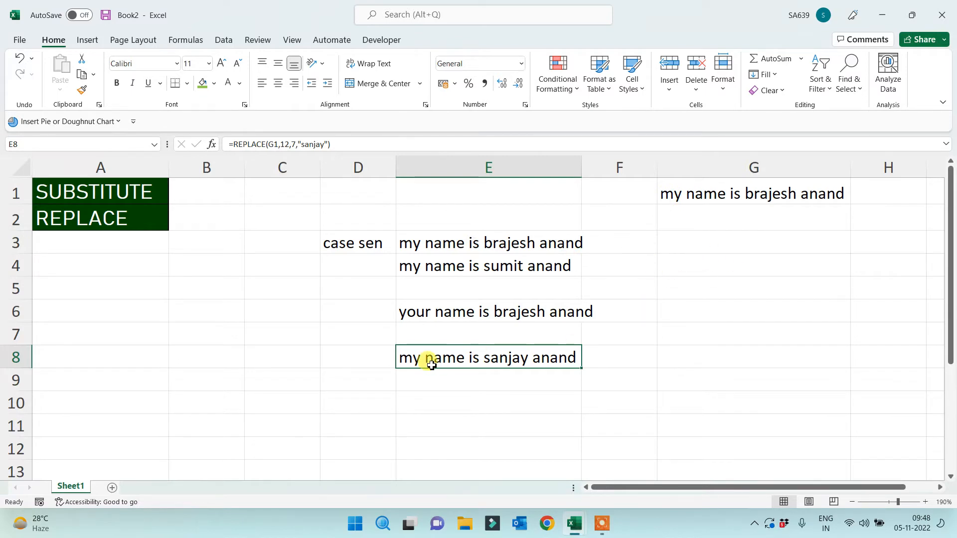
click(402, 396)
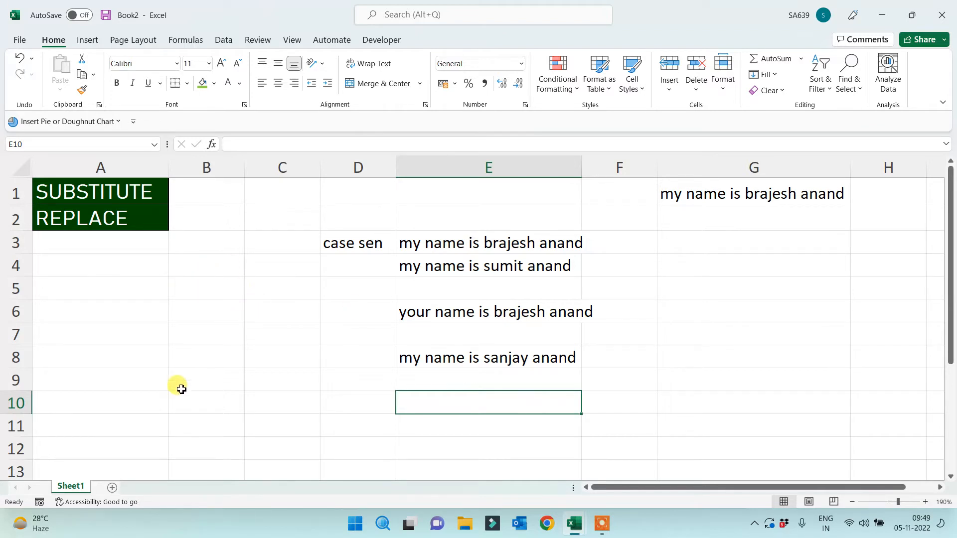
Enter and correct a 'My name is … and I am not a terrorist?' sentence in D13, autofitting column D
scroll(282, 339, down, 3)
click(344, 271)
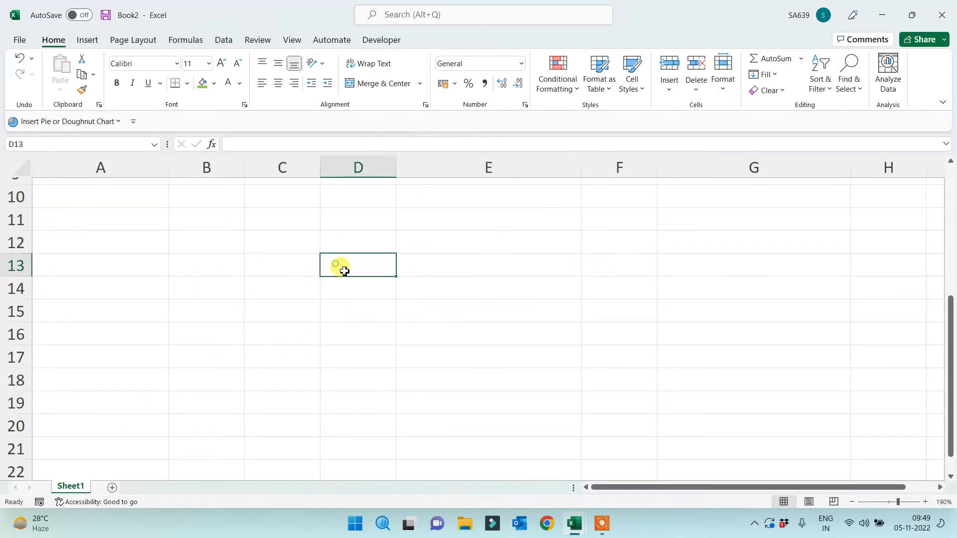
text(My)
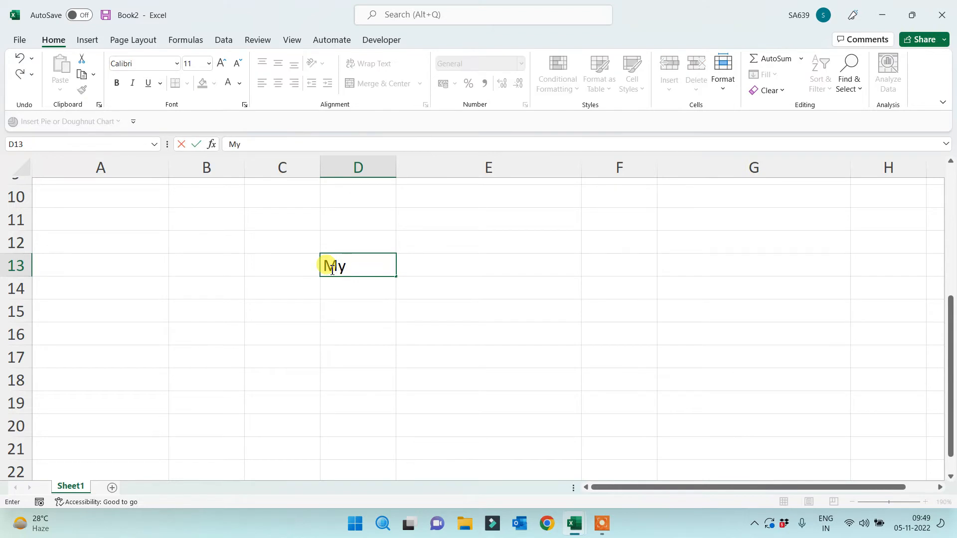
text( name is khan )
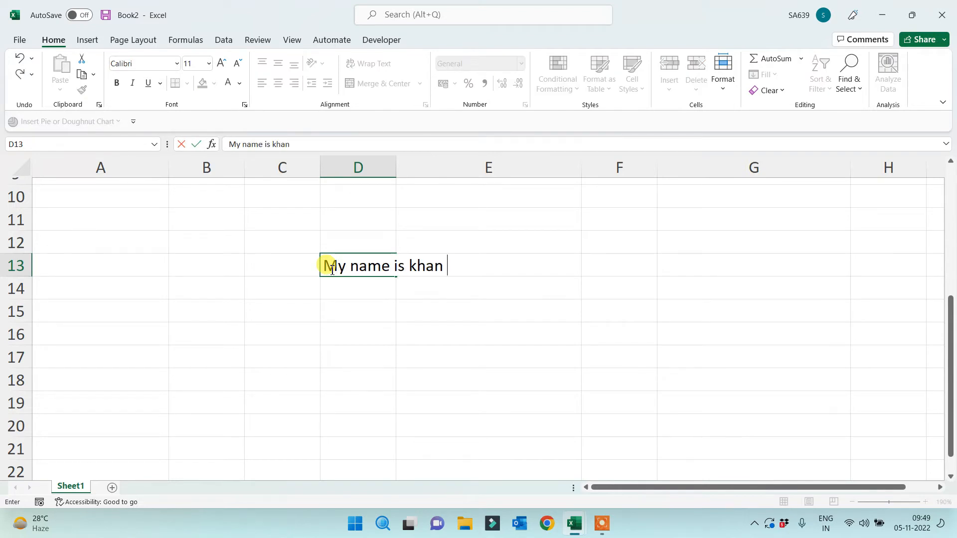
text(and I am not terror)
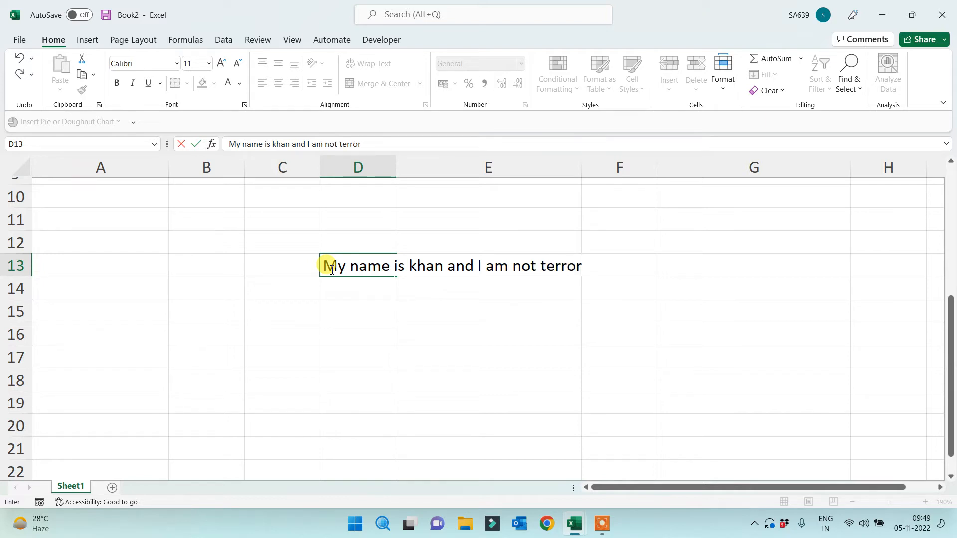
text(ist?)
key(Return)
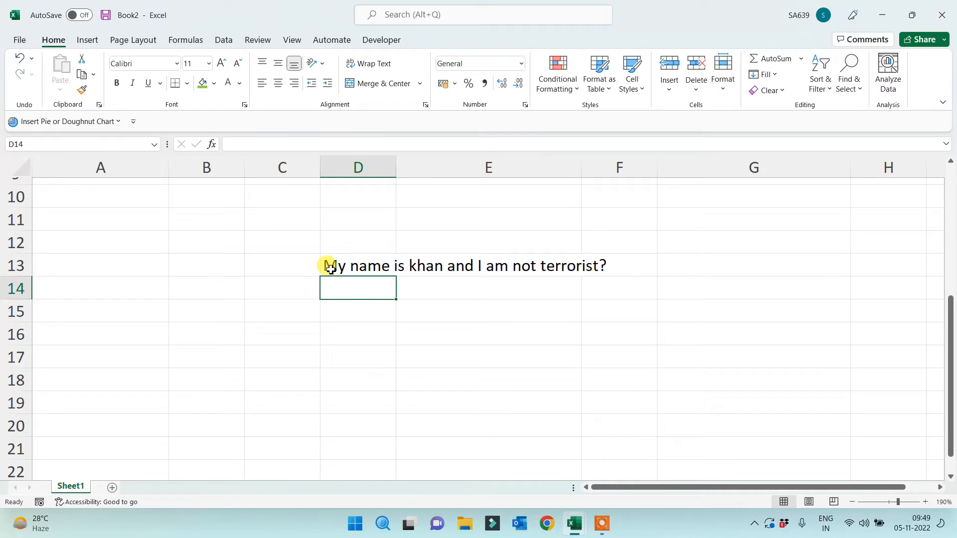
click(349, 265)
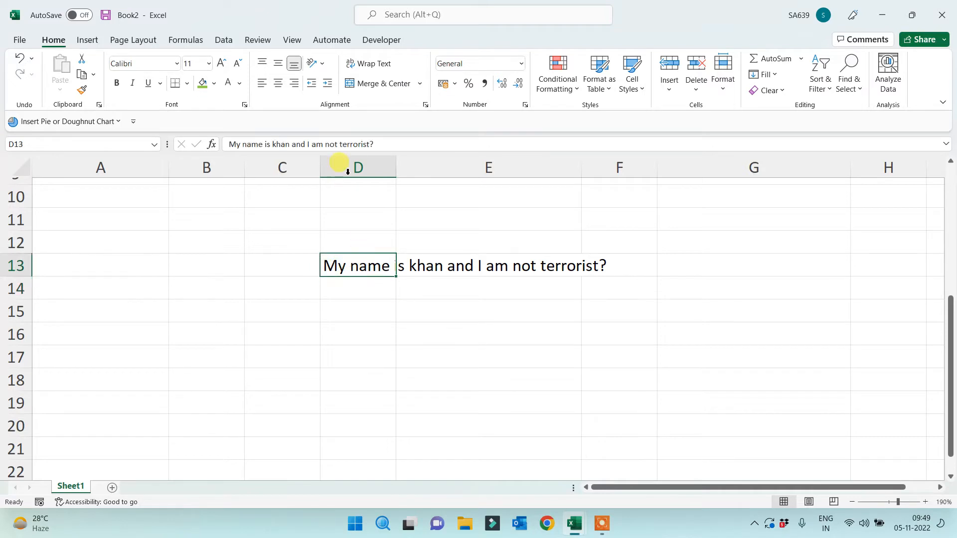
click(339, 144)
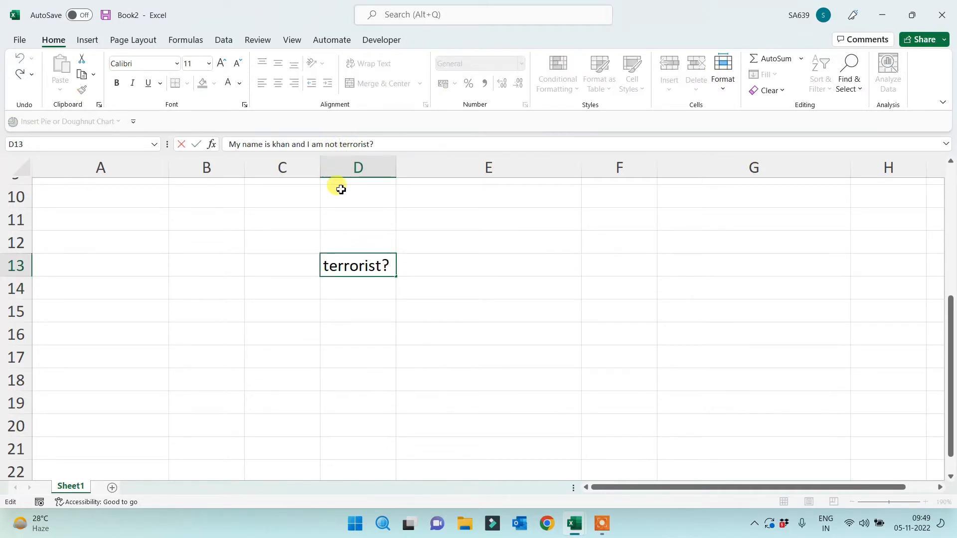
text(a)
click(343, 327)
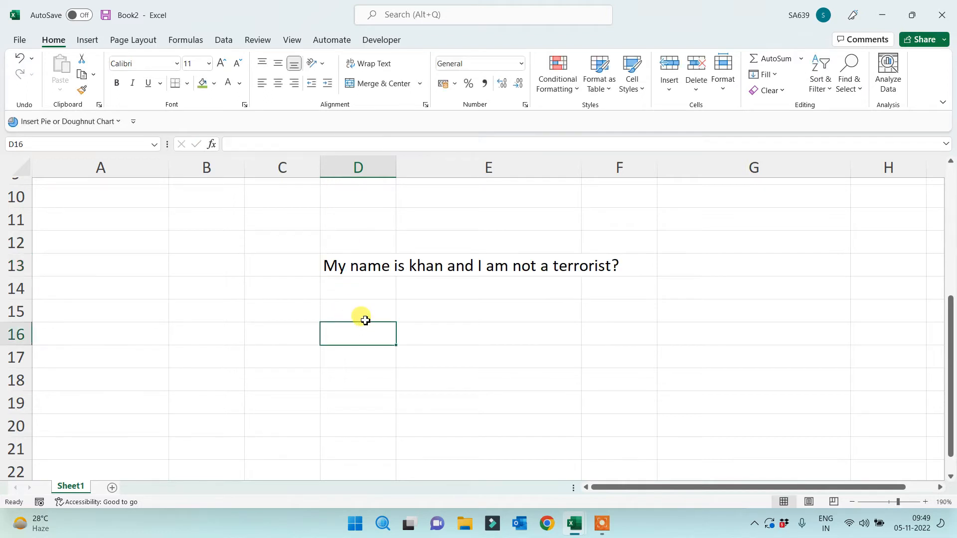
double_click(393, 168)
click(396, 267)
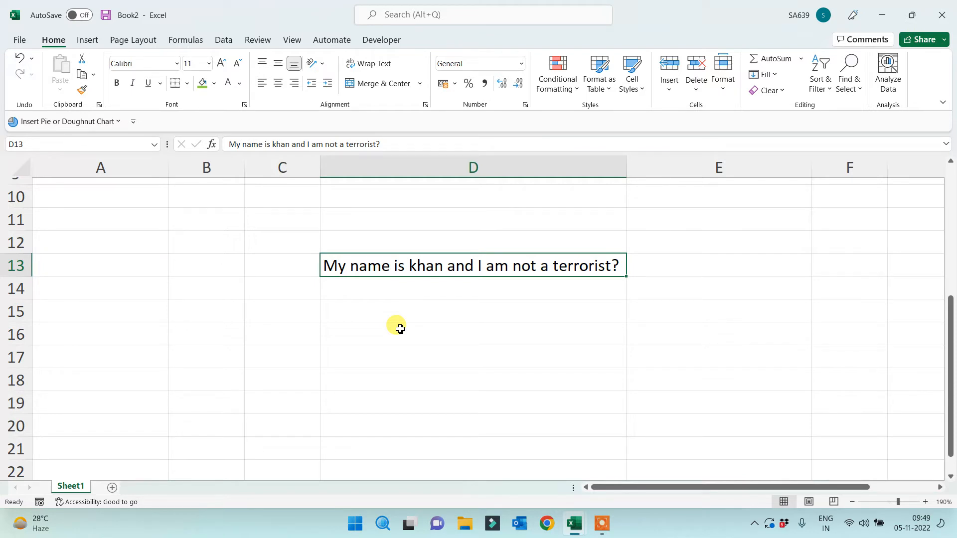
Label C15 'No of Space?' and autofit column C
click(292, 318)
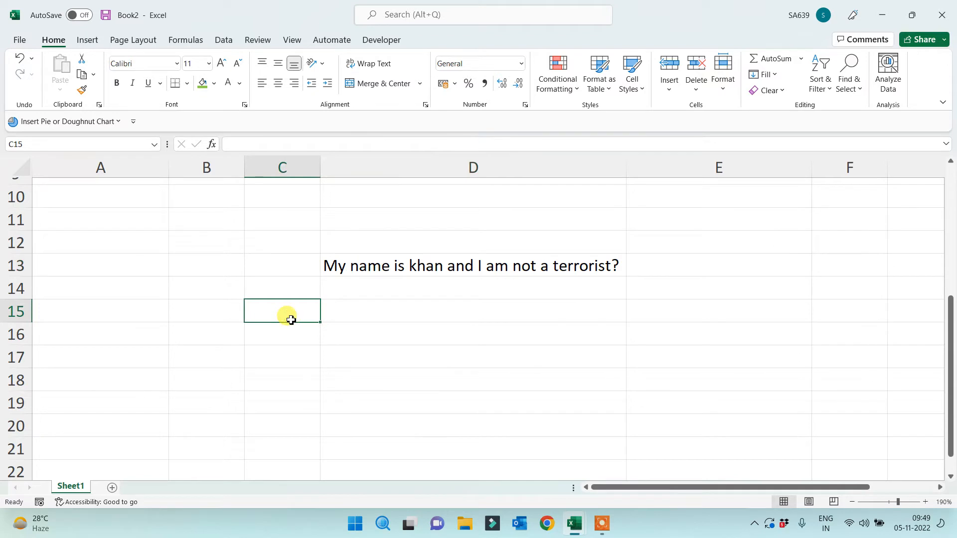
text(No of Sp)
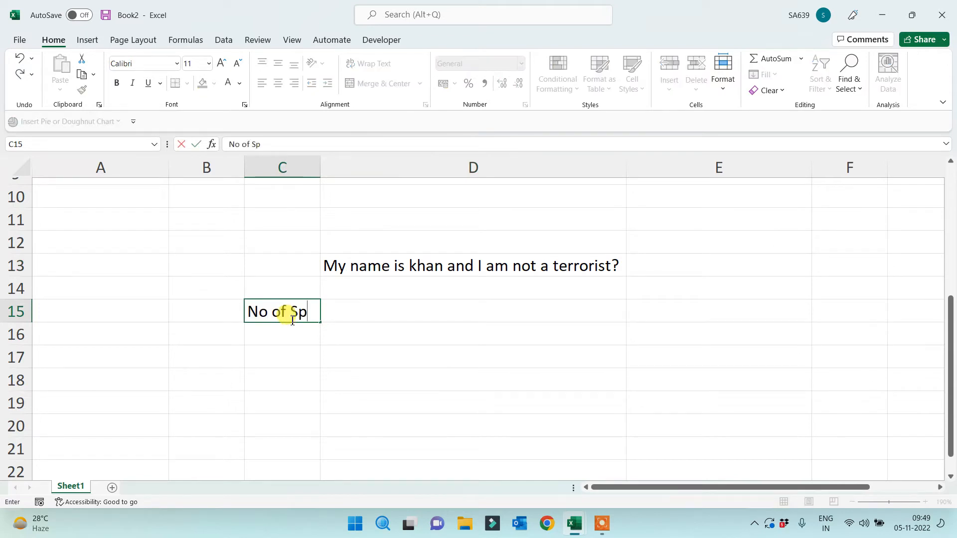
text(ace?)
key(Return)
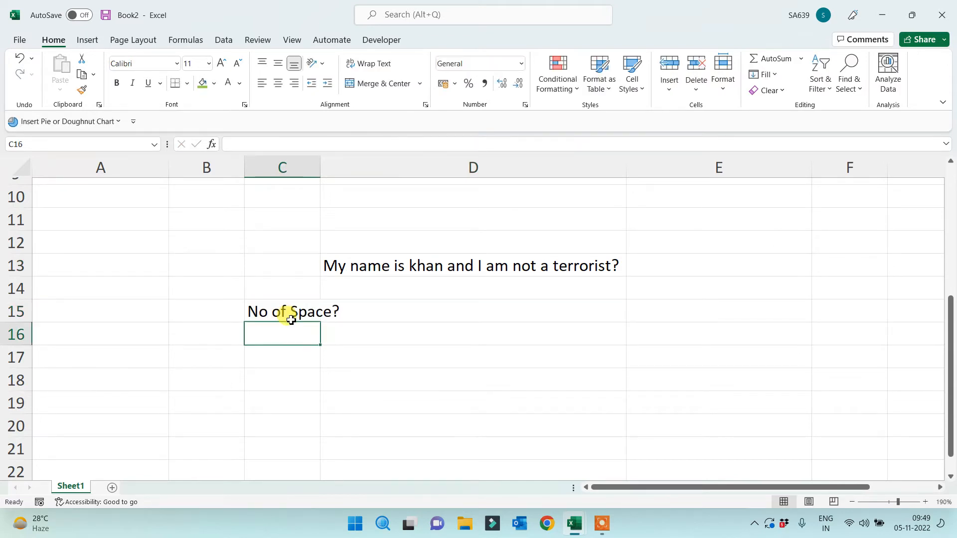
double_click(321, 168)
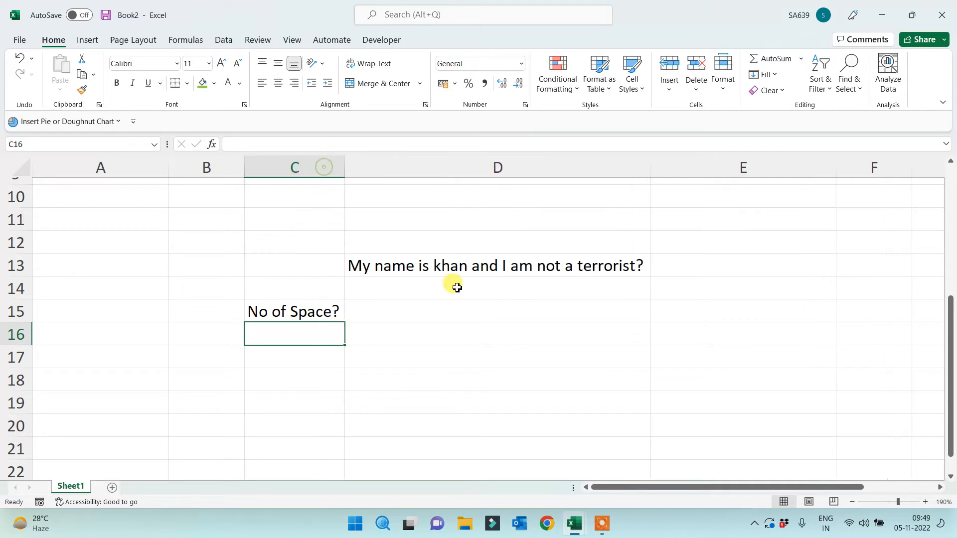
click(469, 306)
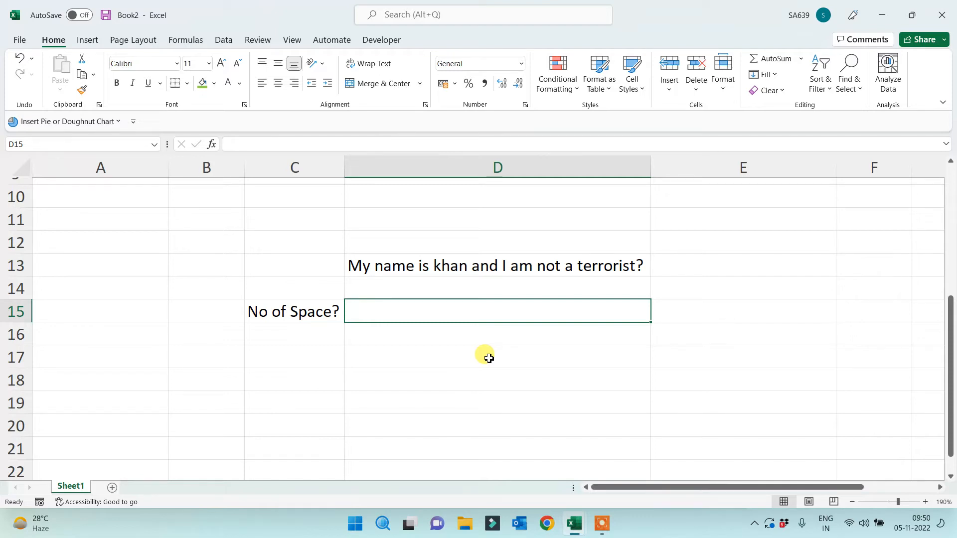
Enter =FIND(" ",D13) in D15 to return 3, the position of the first space
text(=)
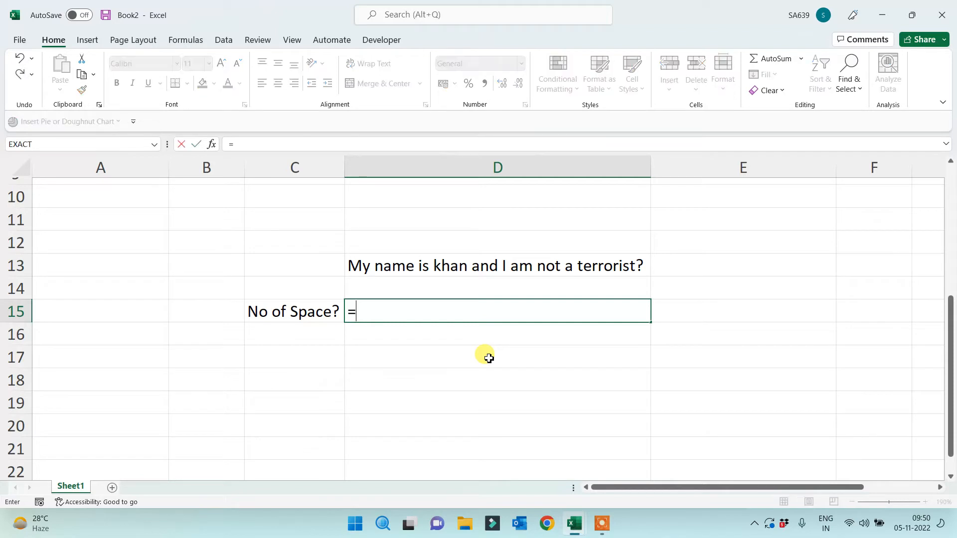
text(replace()
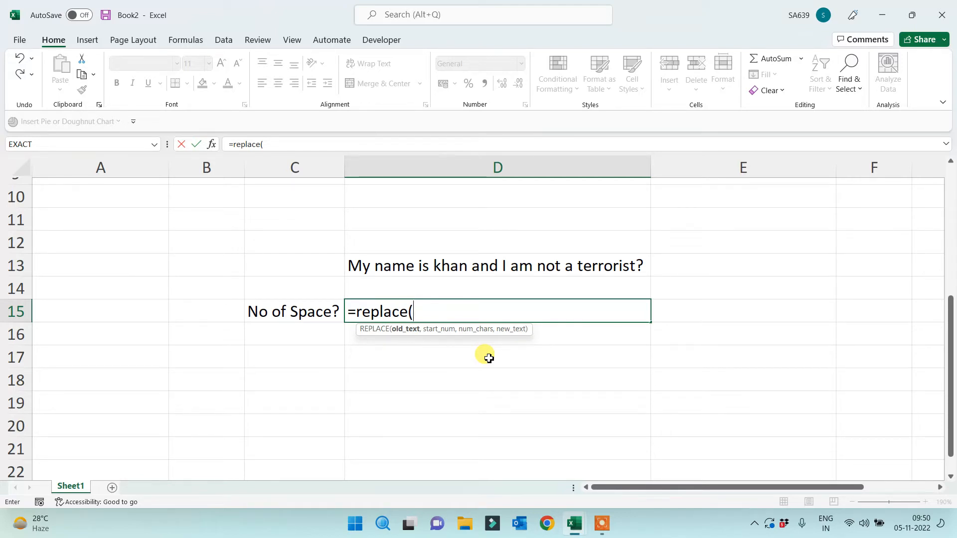
key(Escape)
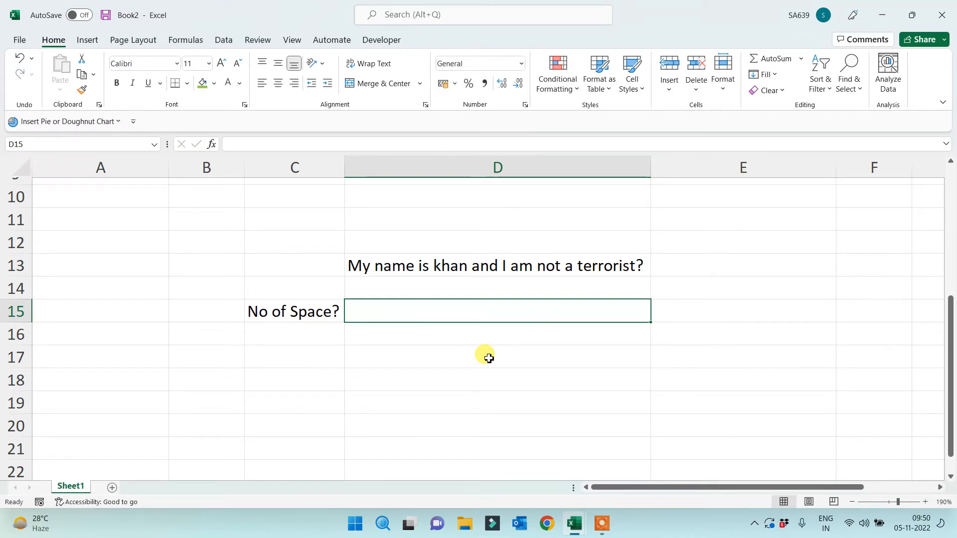
text(=find)
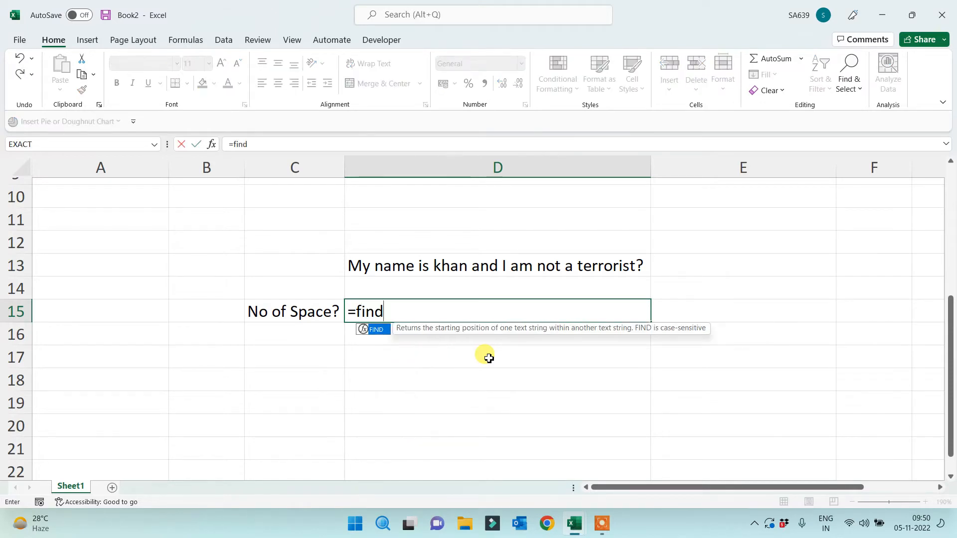
text((")
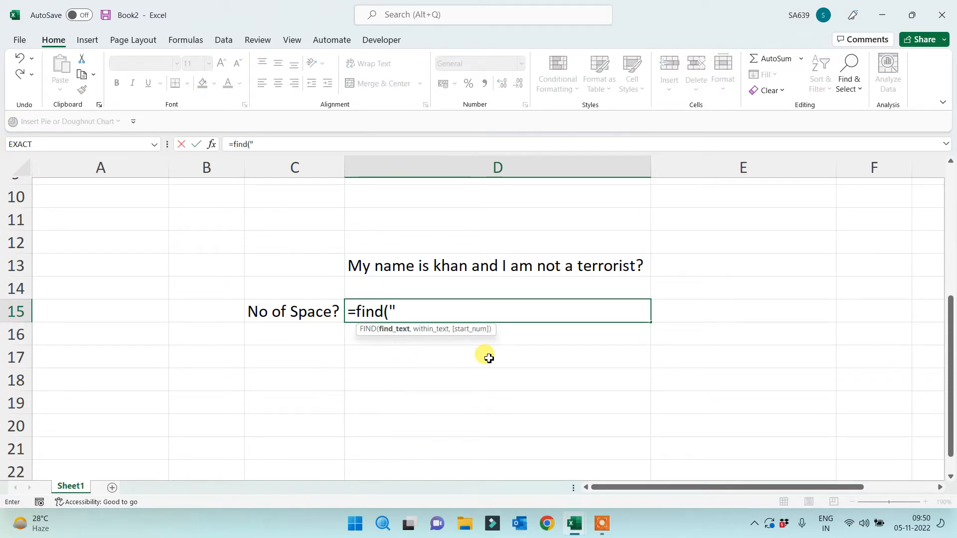
text( ",)
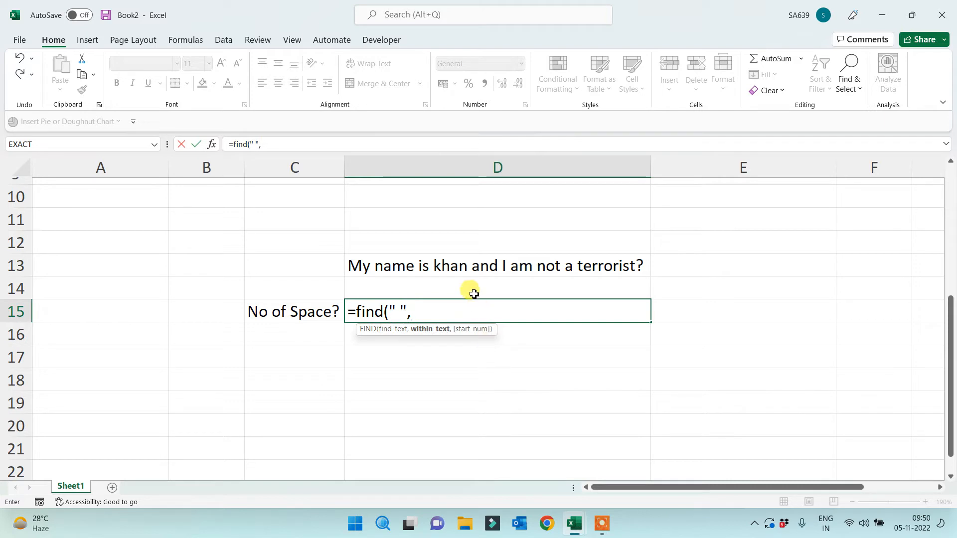
click(460, 260)
key(Return)
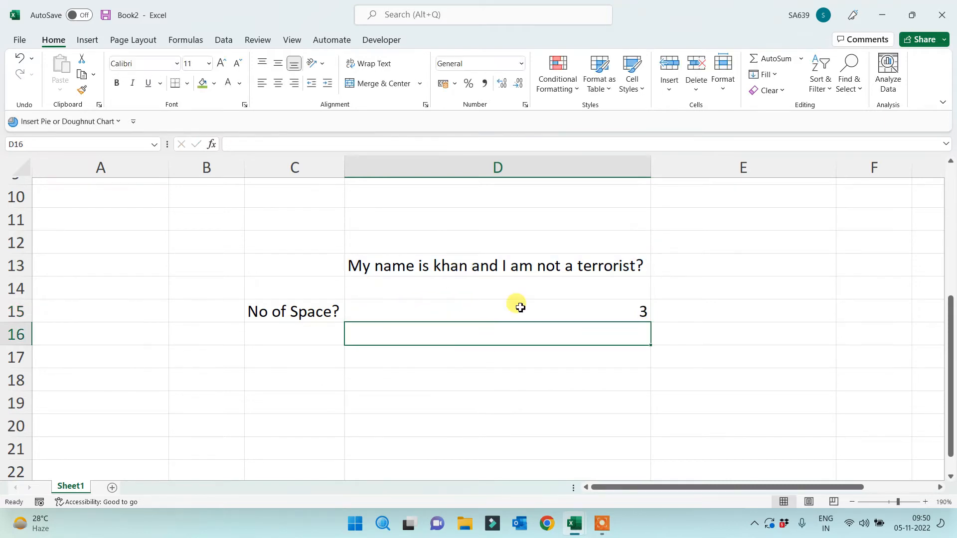
click(584, 312)
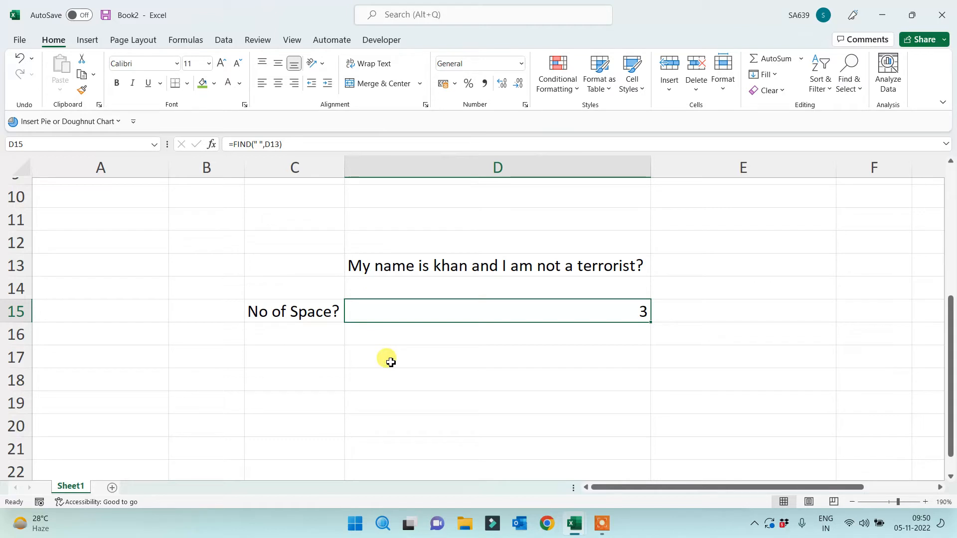
Replace D15's formula with =SUBSTITUTE(D13," ","") so it shows MynameiskhanandIamnotaterrorist?
key(Delete)
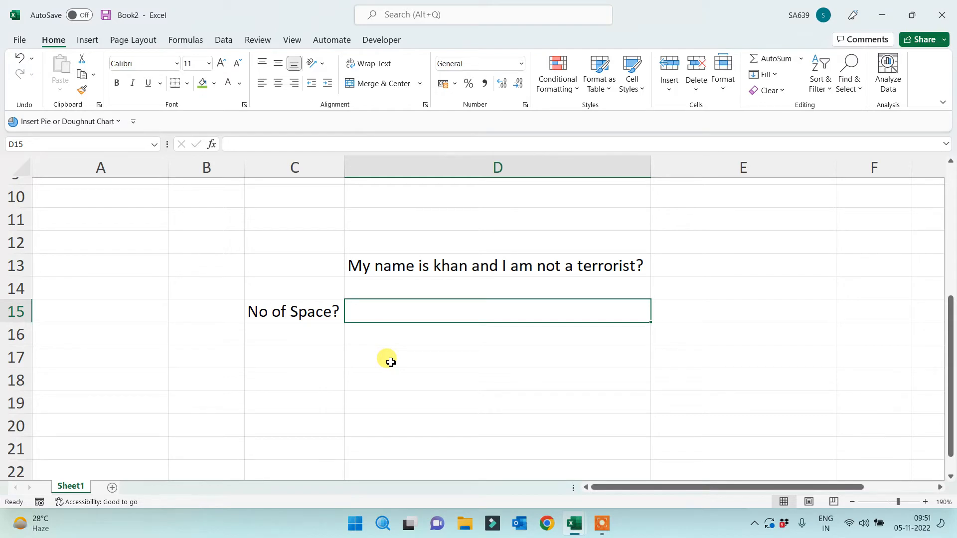
text(=)
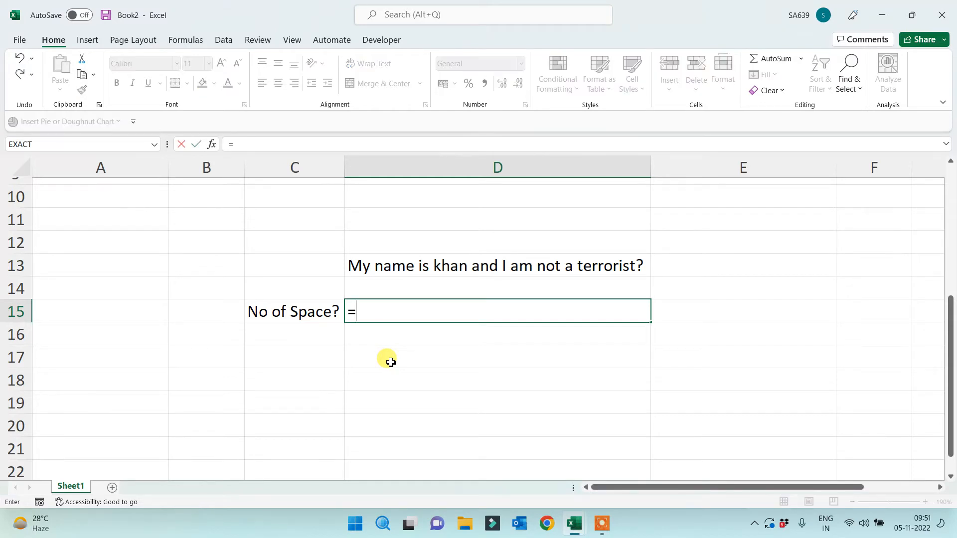
text(subs)
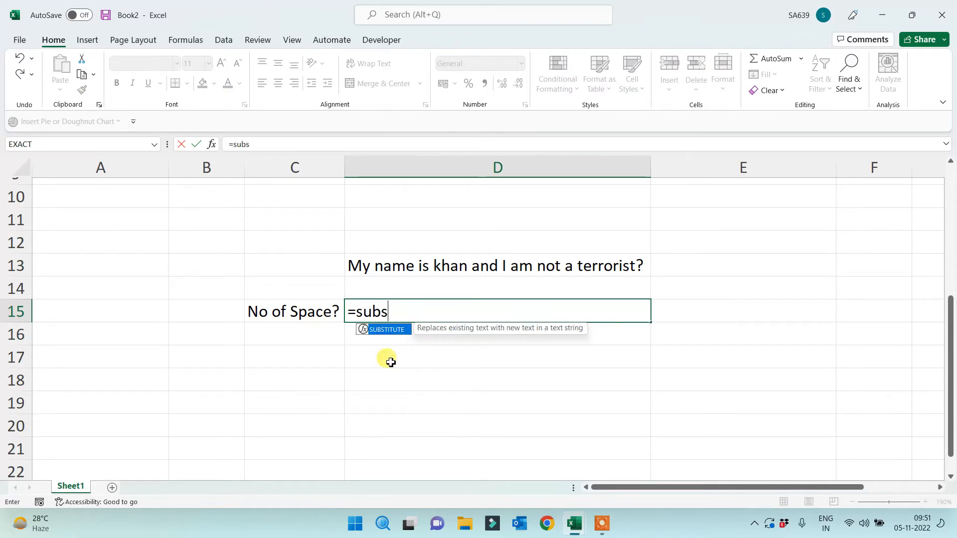
key(Tab)
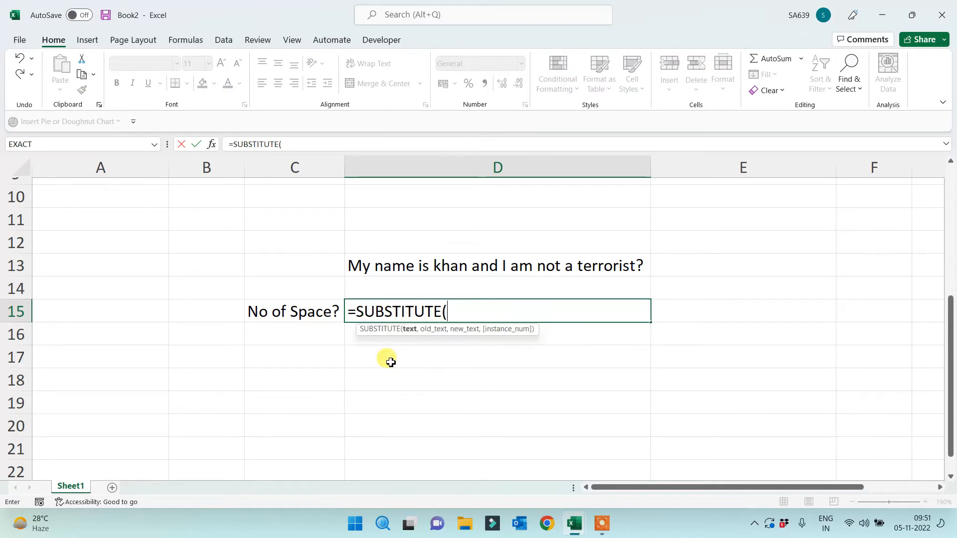
click(431, 270)
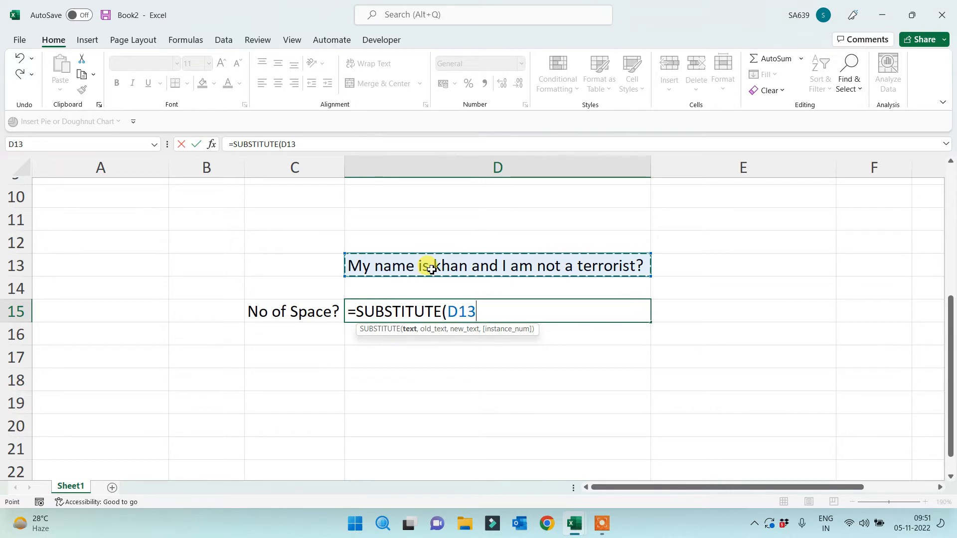
text(," ",)
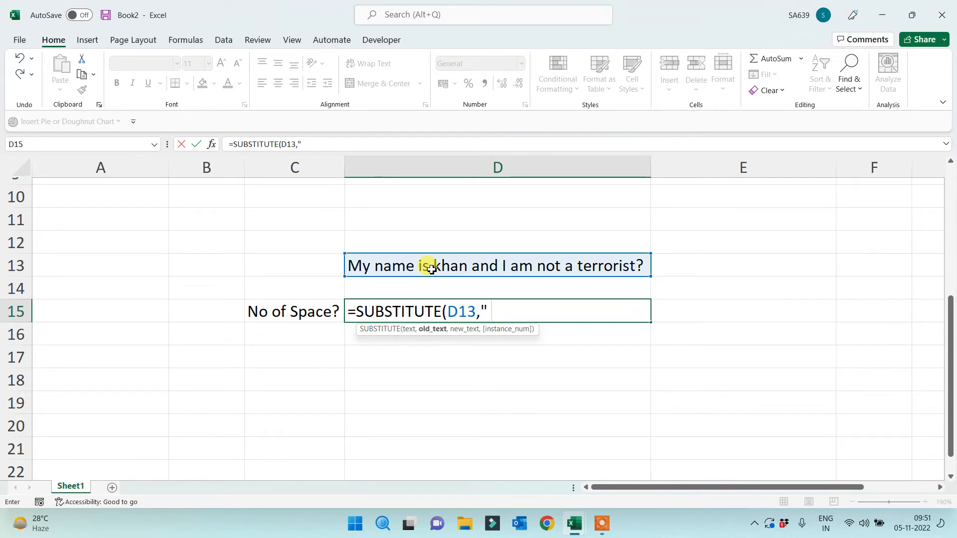
text(""))
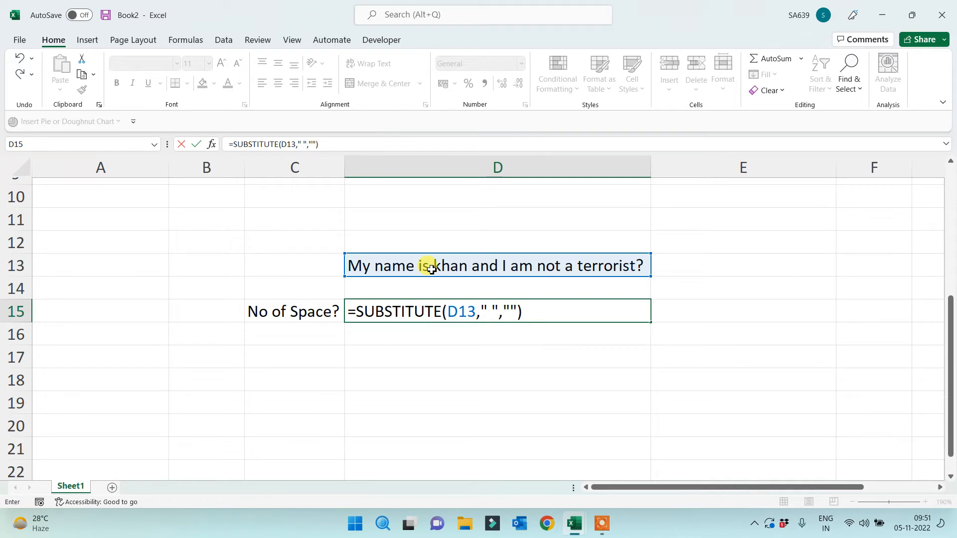
key(Return)
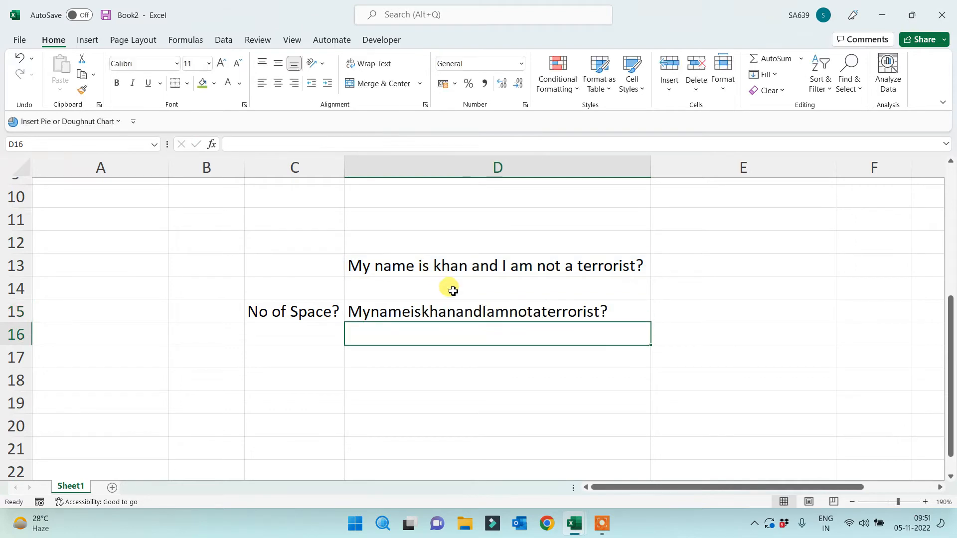
click(490, 271)
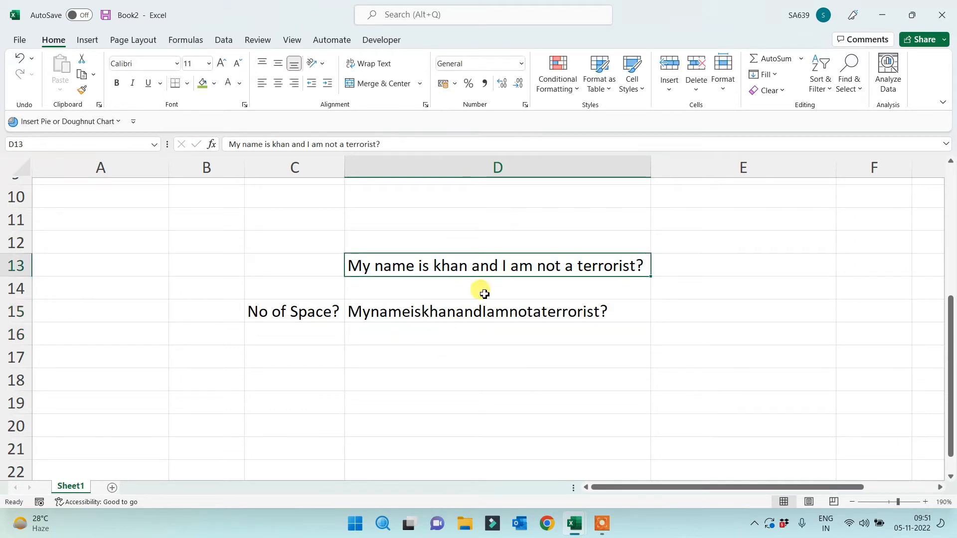
click(470, 311)
click(464, 349)
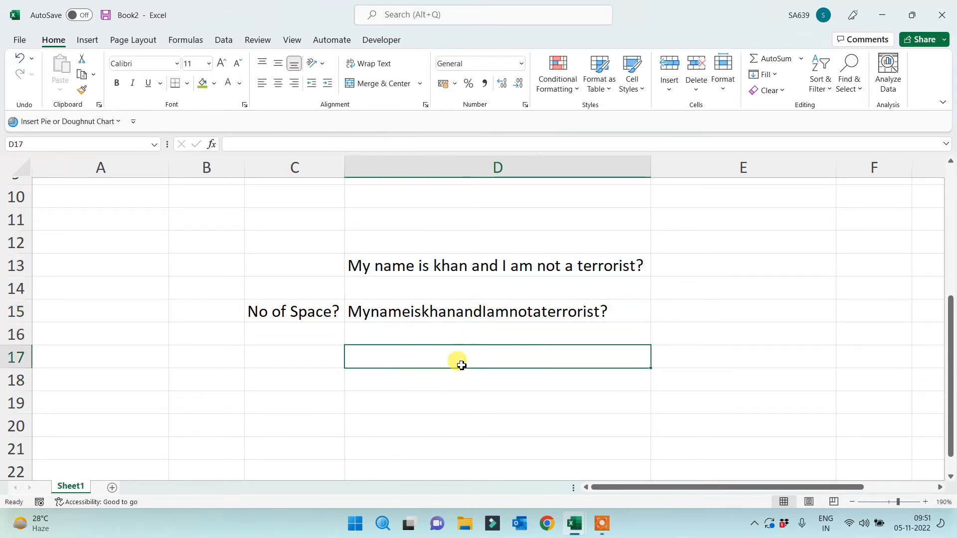
Enter =LEN(D13)-LEN(D15) in D17 to count the spaces, giving 9
text(=len()
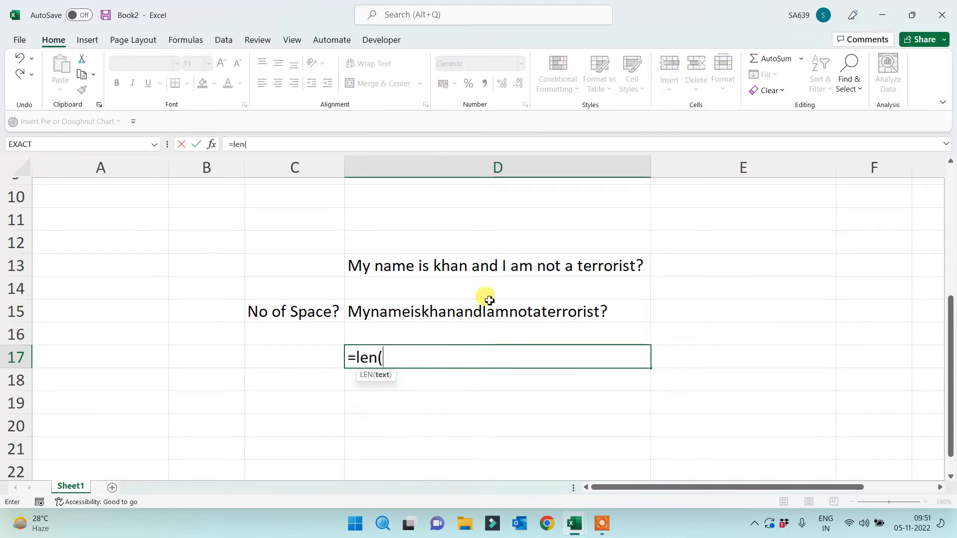
click(495, 272)
text()-)
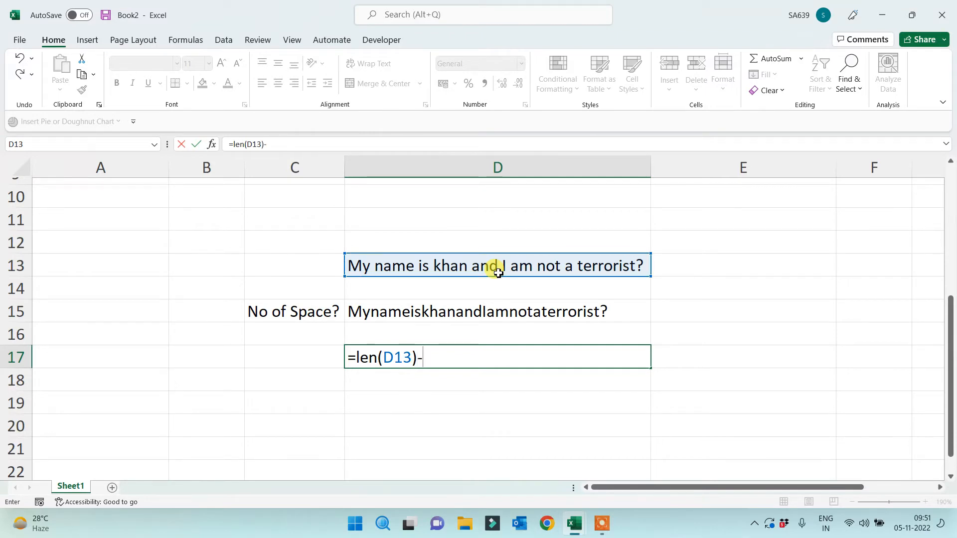
text(len()
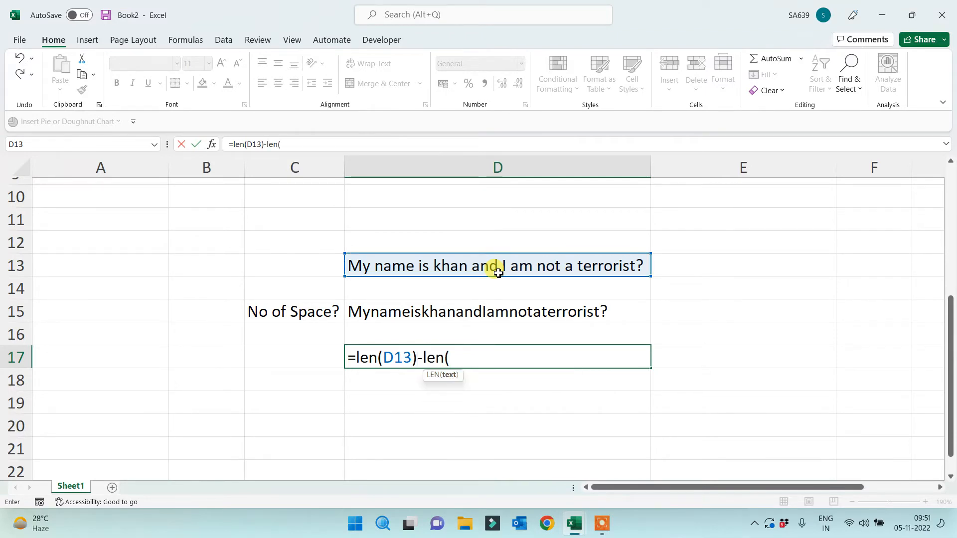
click(458, 311)
text())
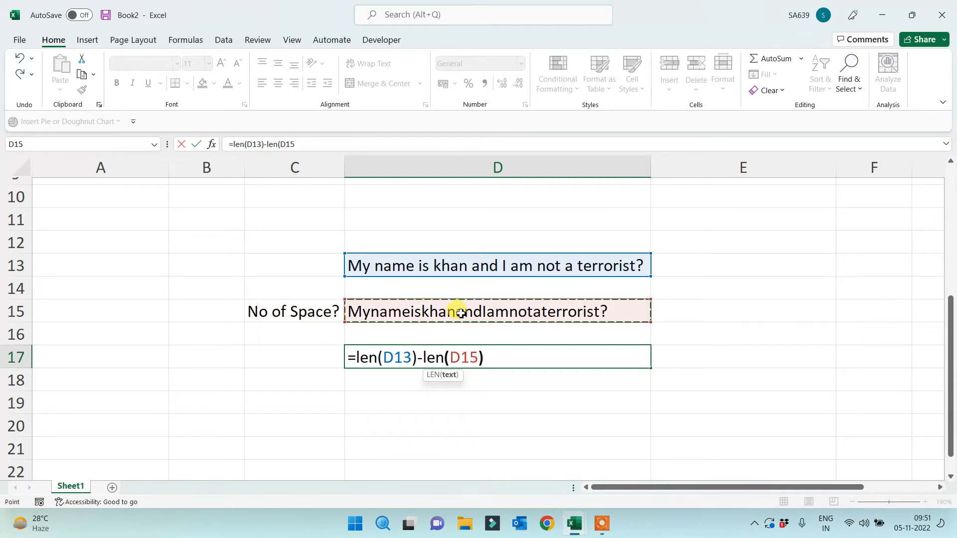
key(Return)
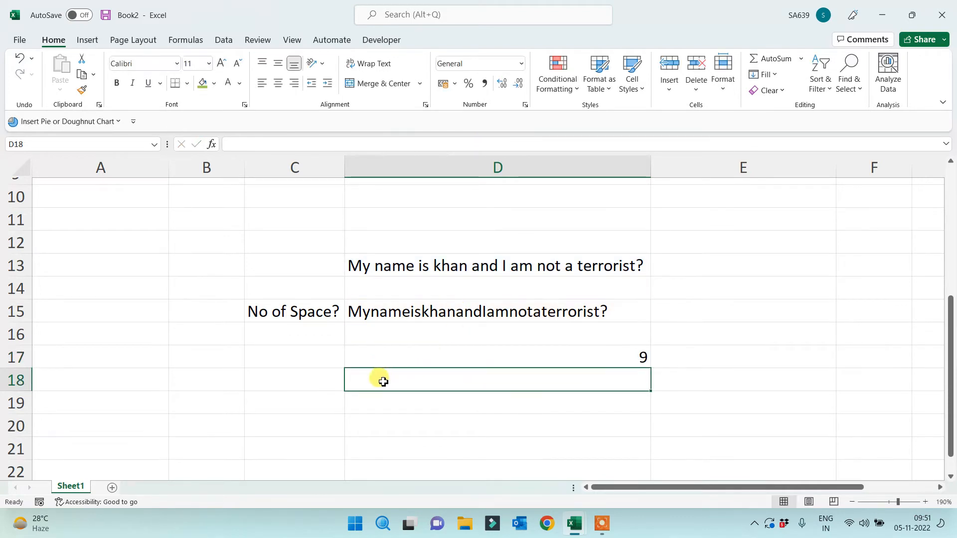
Move the 'No of Space?' label from C15 to C17
click(308, 319)
key(ctrl+x)
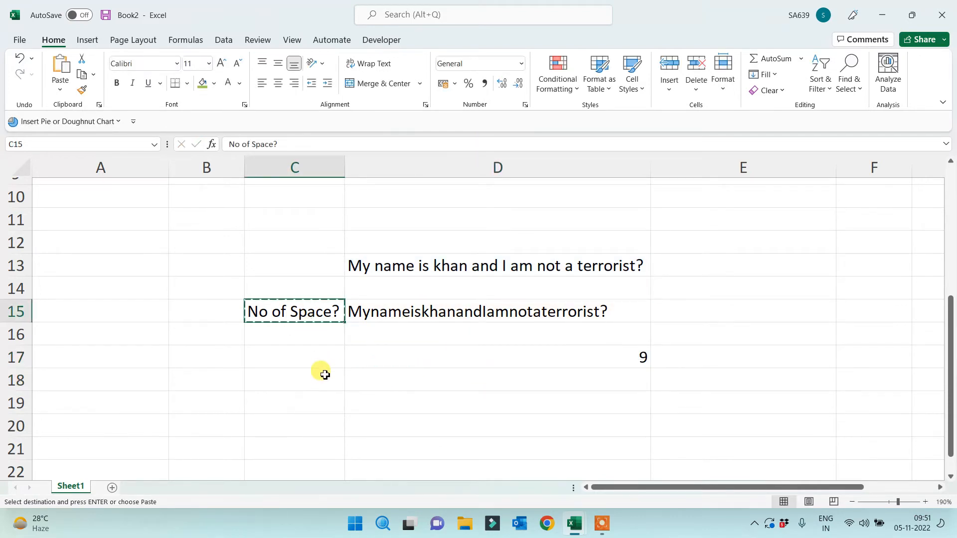
click(320, 361)
key(ctrl+v)
click(378, 425)
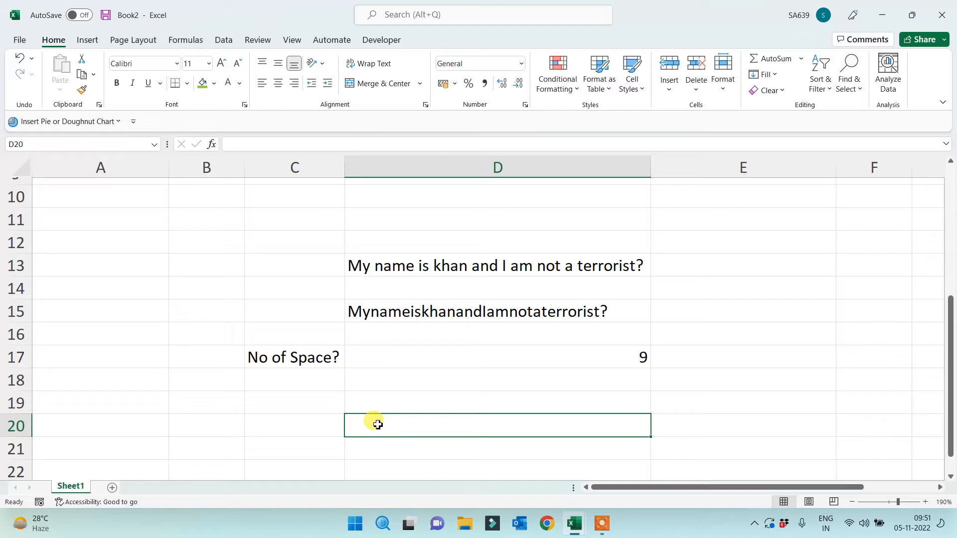
Label C19 'No of Words?'
click(319, 387)
click(310, 404)
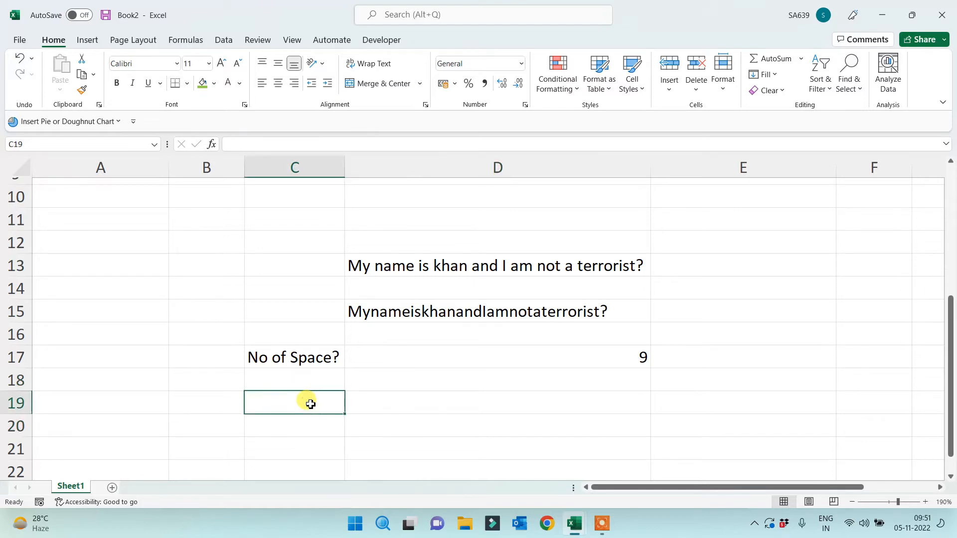
text(No of Work)
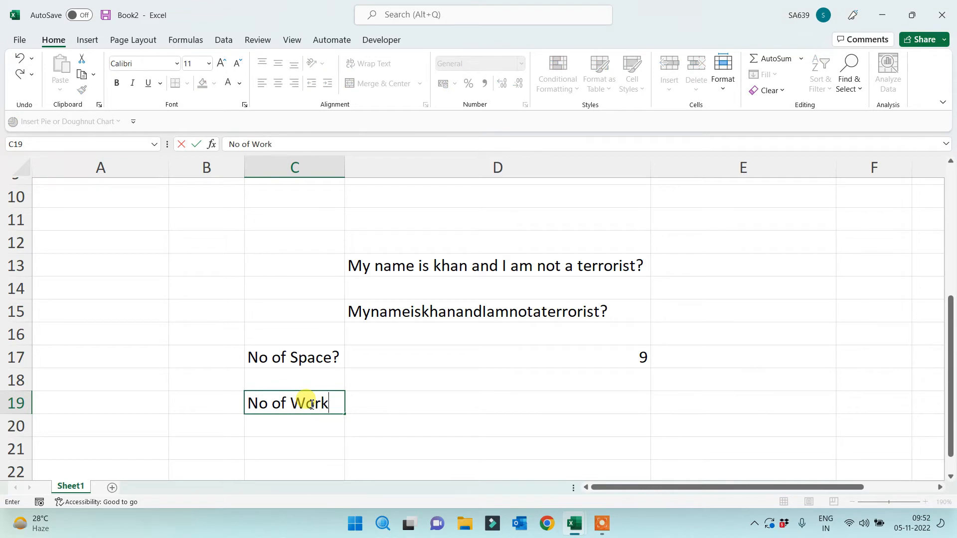
key(BackSpace)
text(ds?)
key(Return)
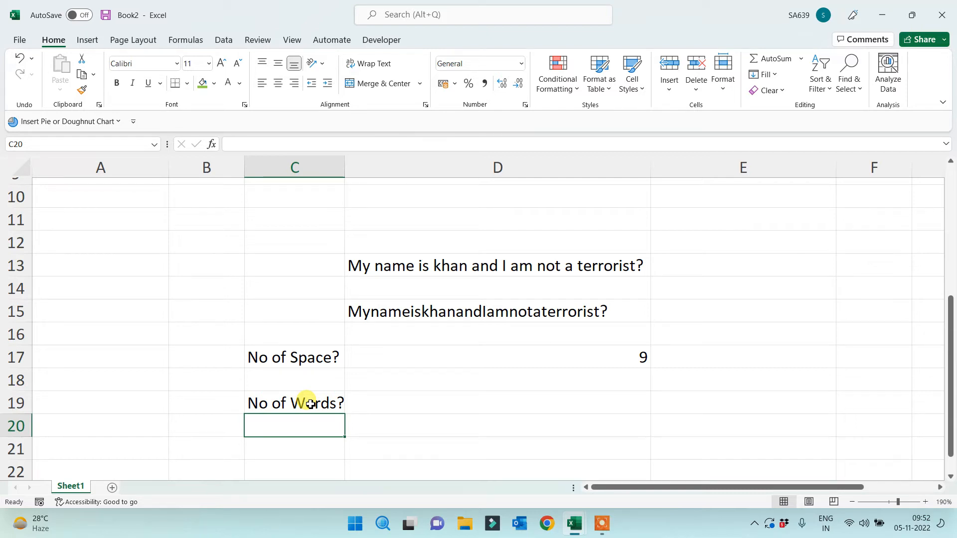
Enter =D17+1 in D19 as the word count
click(434, 397)
text(=)
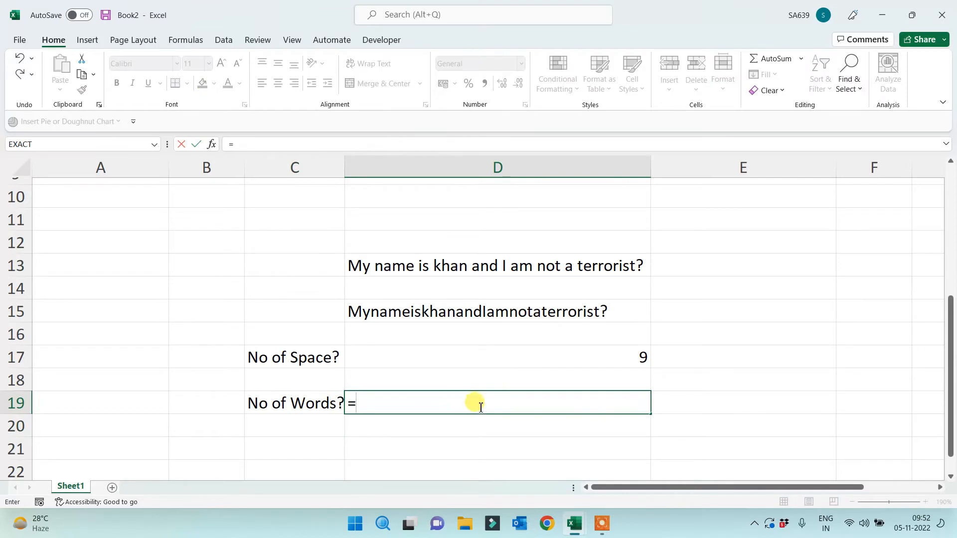
click(526, 351)
text(+1)
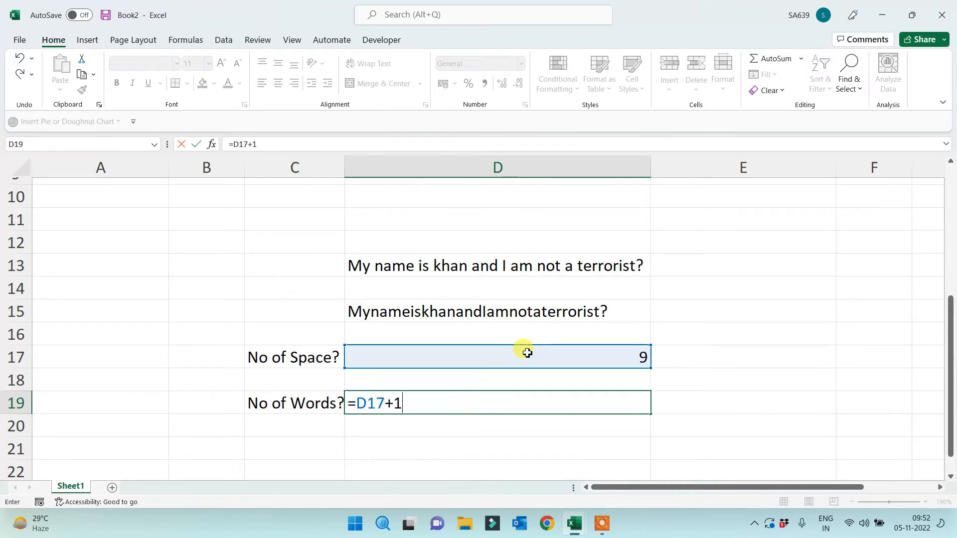
key(Return)
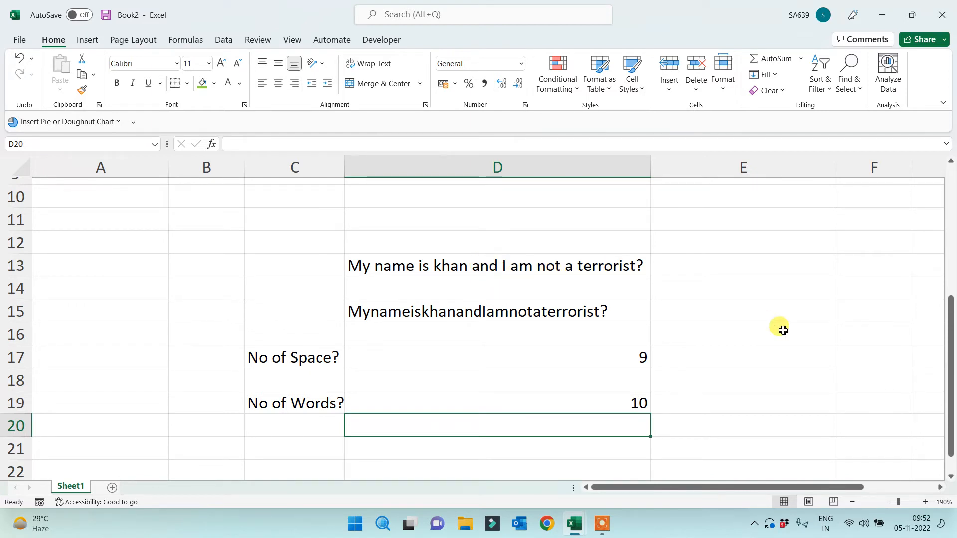
click(509, 220)
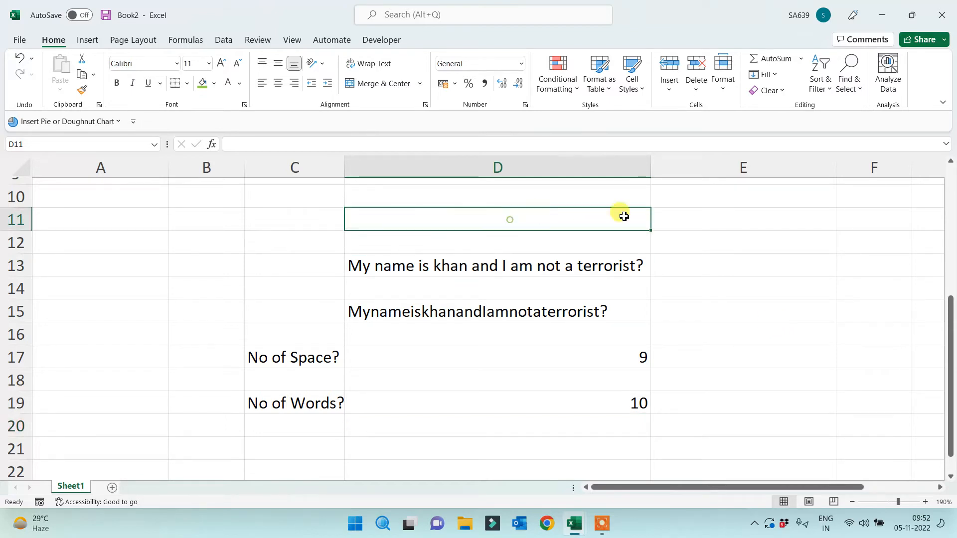
click(734, 218)
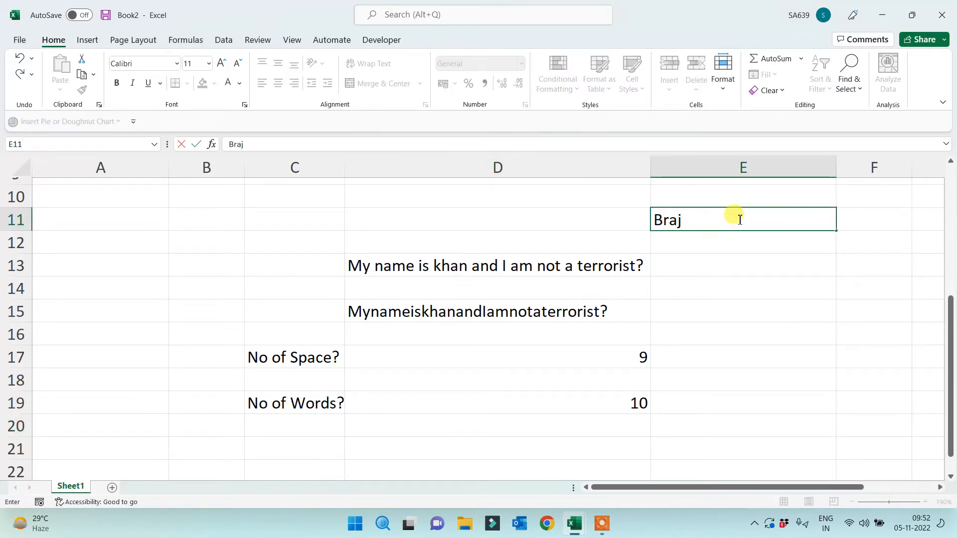
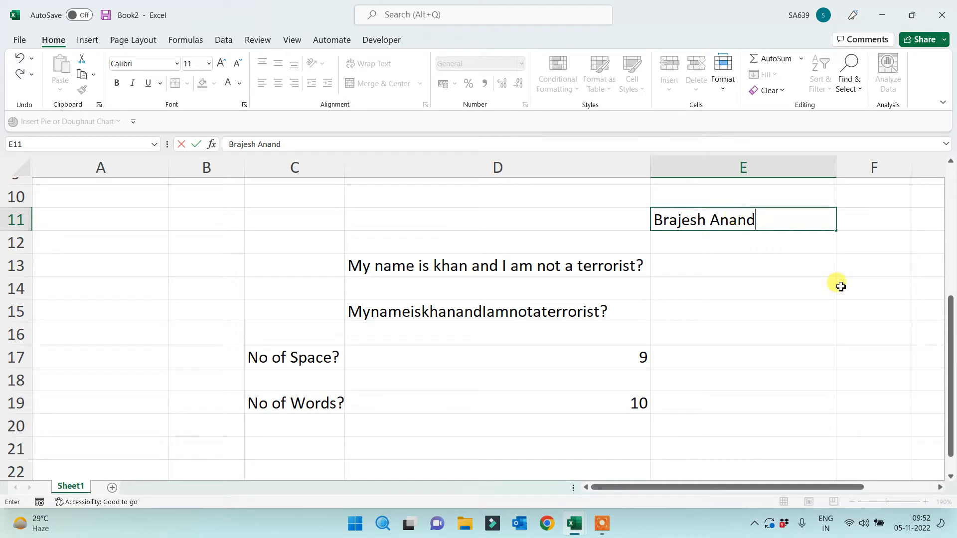
click(817, 323)
click(711, 220)
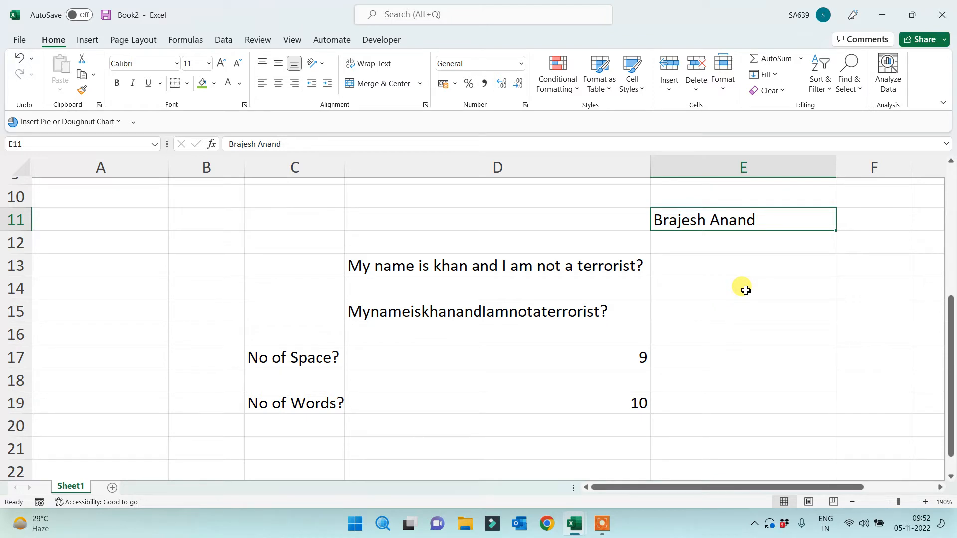
double_click(763, 219)
text(J)
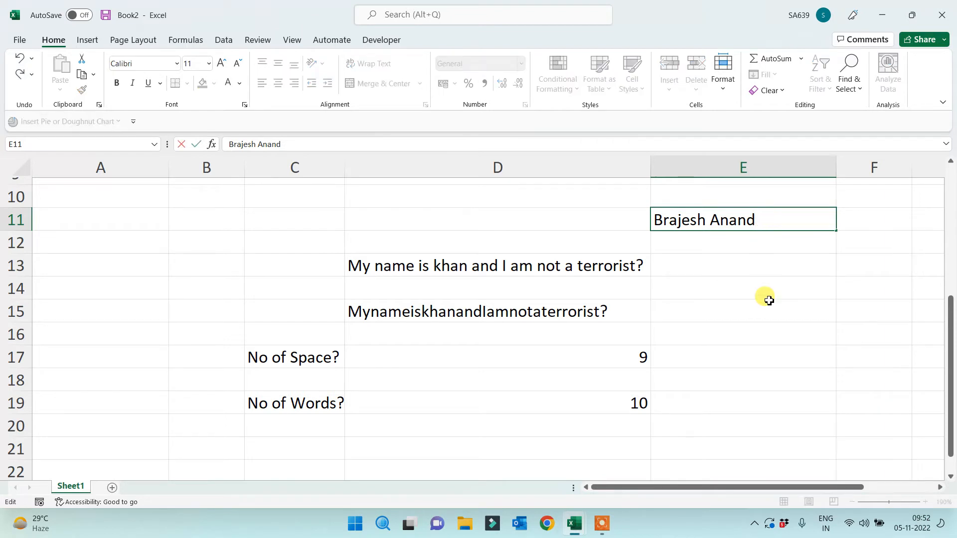
text(ha)
click(769, 302)
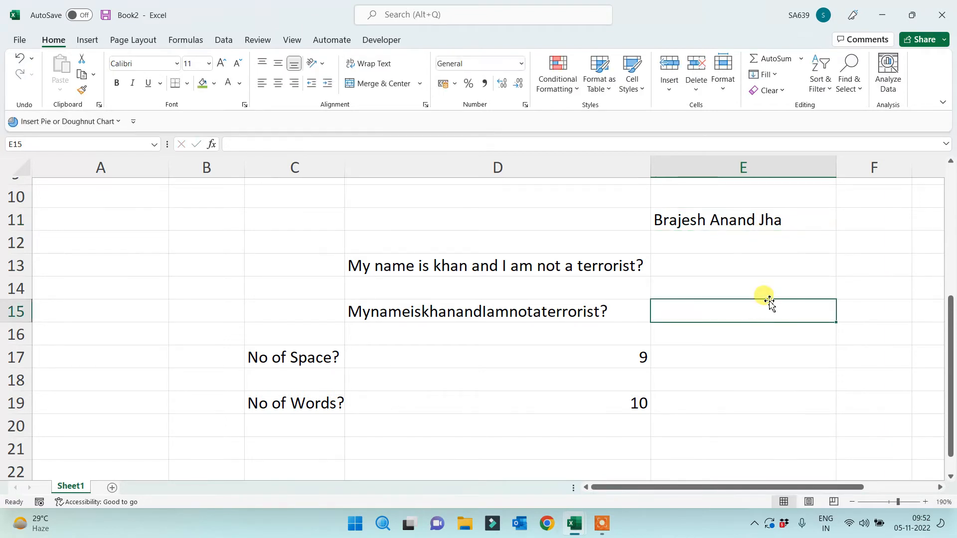
click(706, 218)
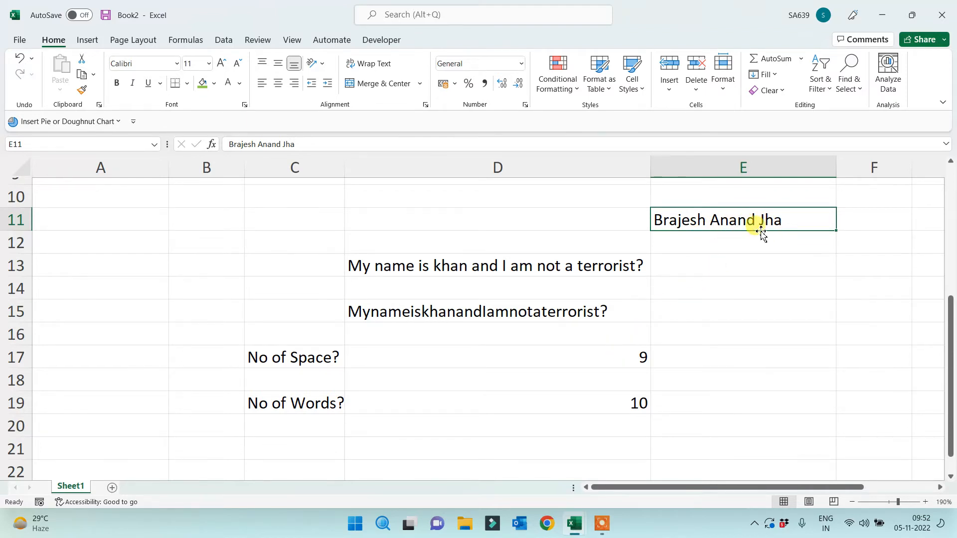
click(634, 359)
click(642, 413)
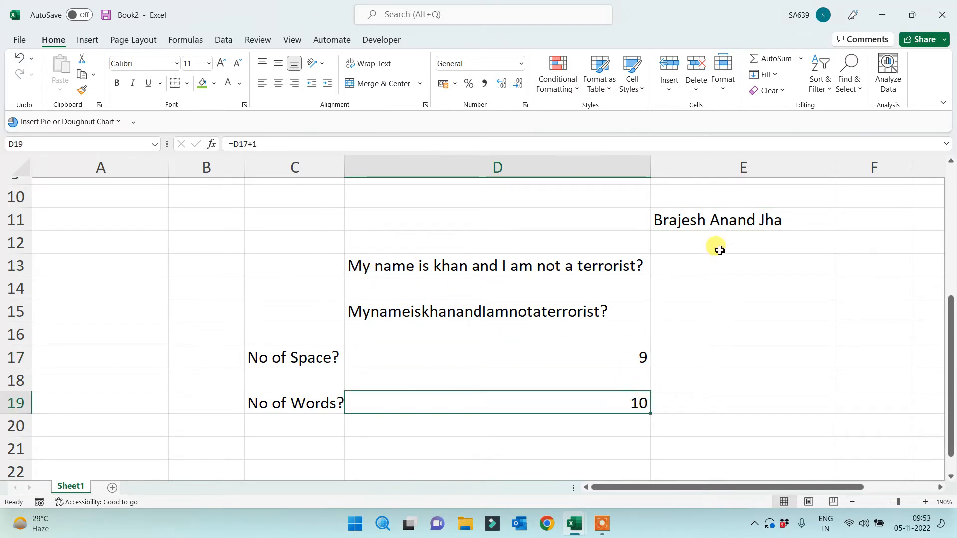
click(721, 219)
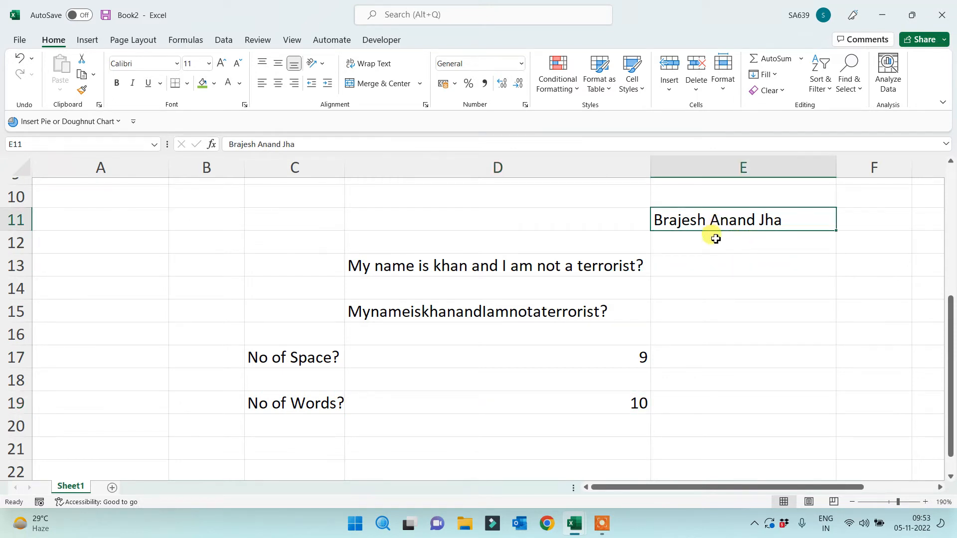
key(Delete)
click(731, 314)
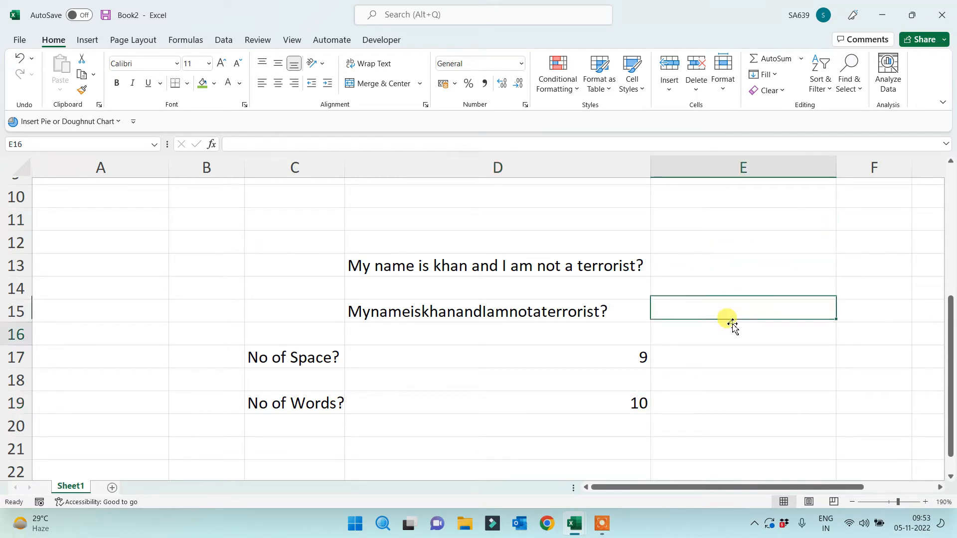
click(731, 334)
Add extra spaces around 'name' and 'and' in the D13 sentence and autofit column D
double_click(507, 265)
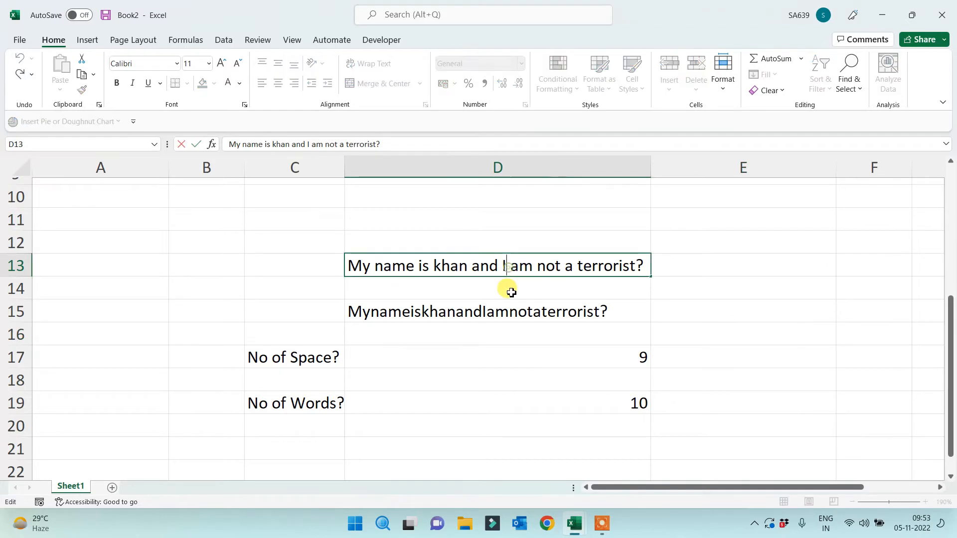
click(469, 265)
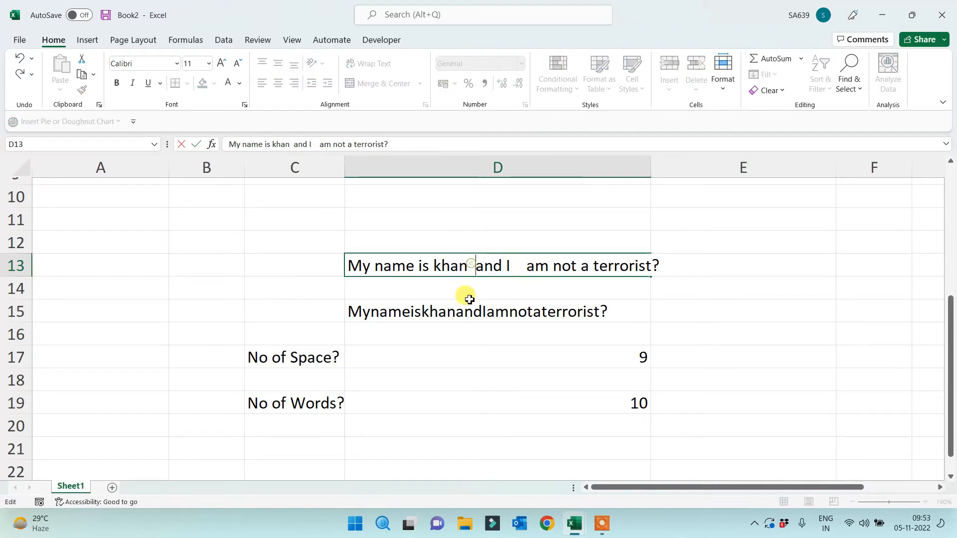
click(420, 270)
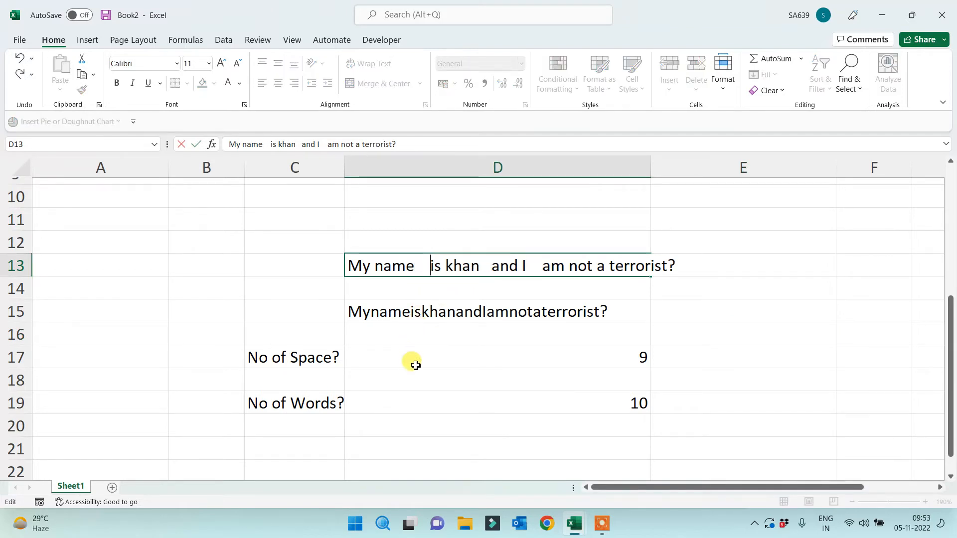
click(505, 371)
double_click(651, 167)
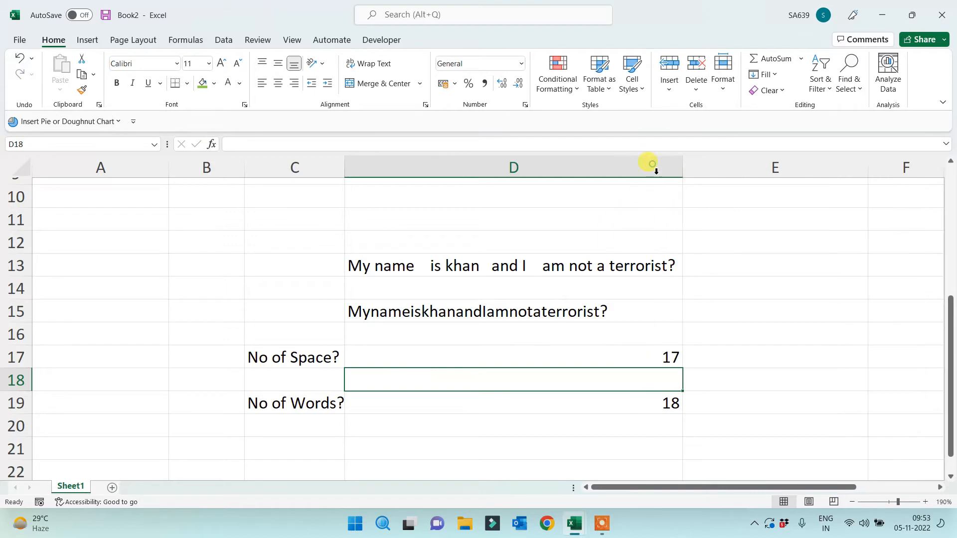
Review the formulas in D17 and D19 and the contents of D13 and D15
click(576, 354)
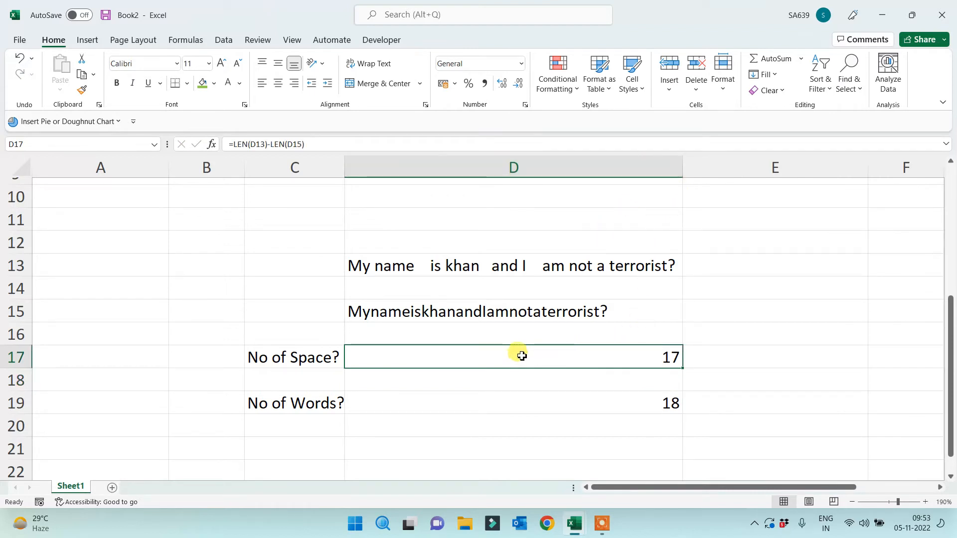
drag(297, 359, 514, 357)
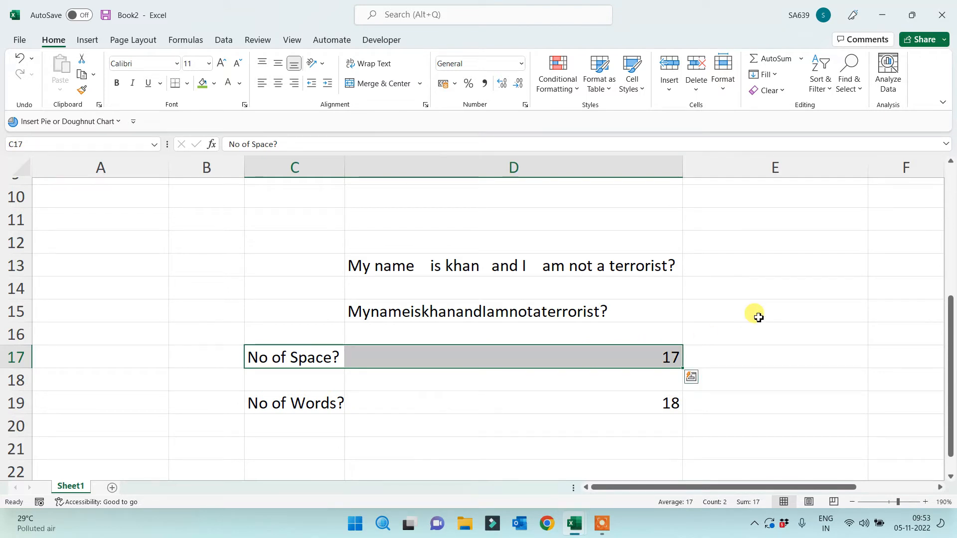
click(798, 331)
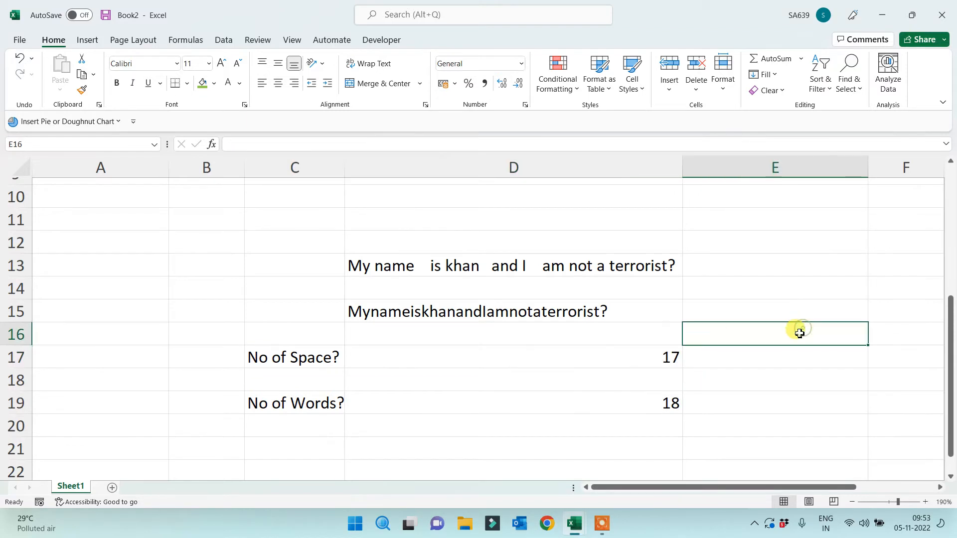
click(323, 401)
click(596, 412)
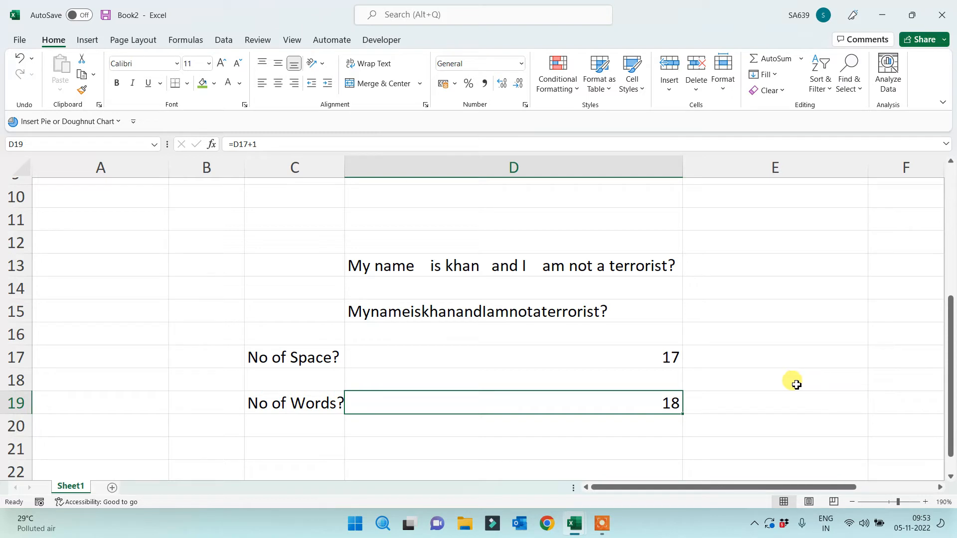
click(569, 272)
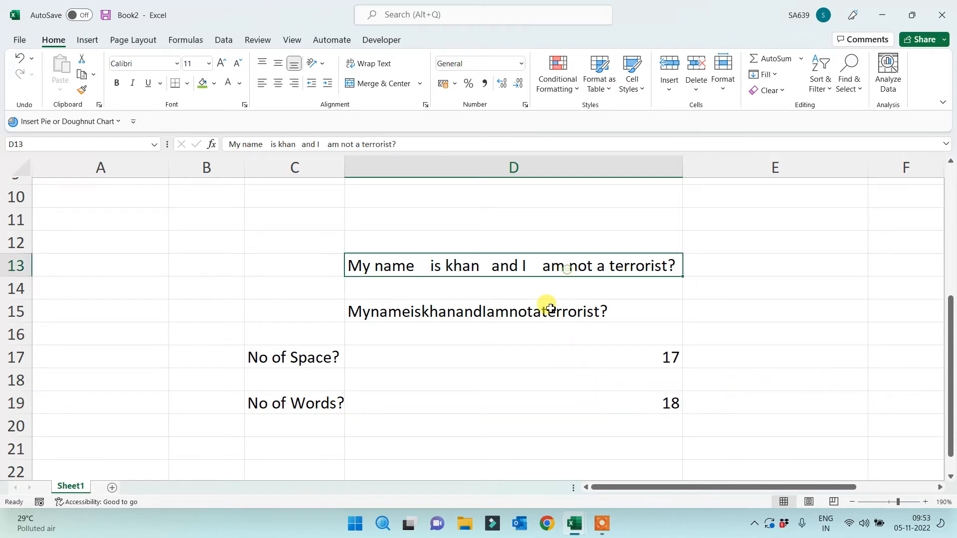
click(550, 306)
click(558, 360)
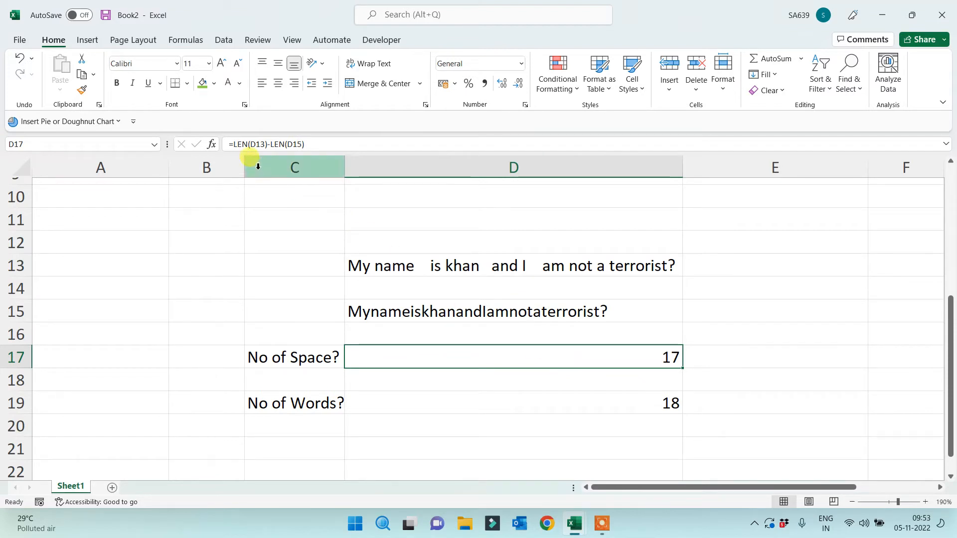
Change D17 to =LEN(TRIM(D13))-LEN(D15), bringing spaces back to 9 and words to 10
click(251, 144)
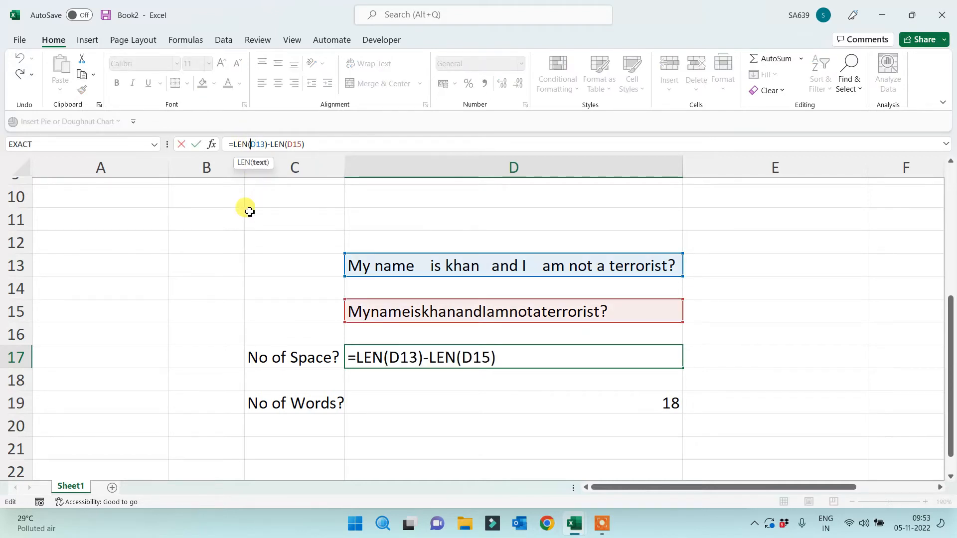
text(trim)
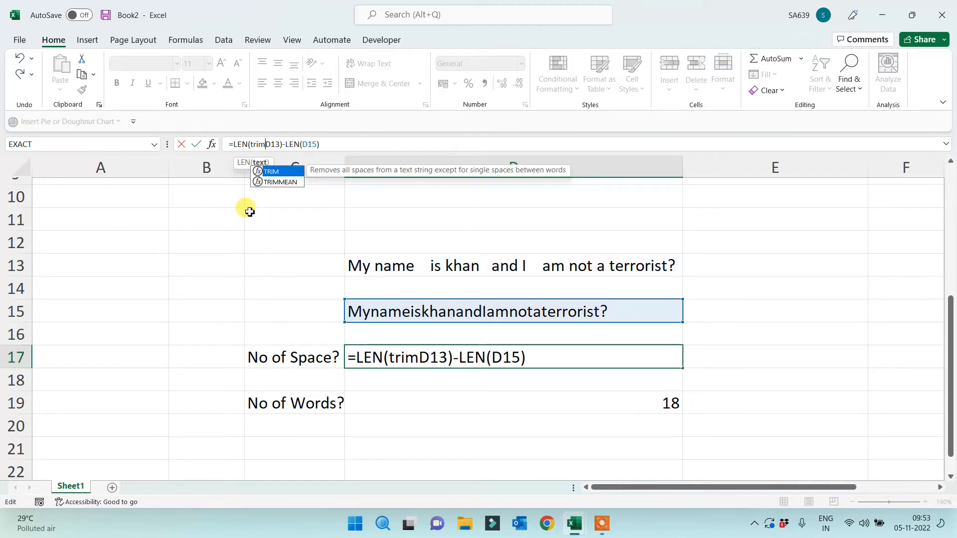
text(()
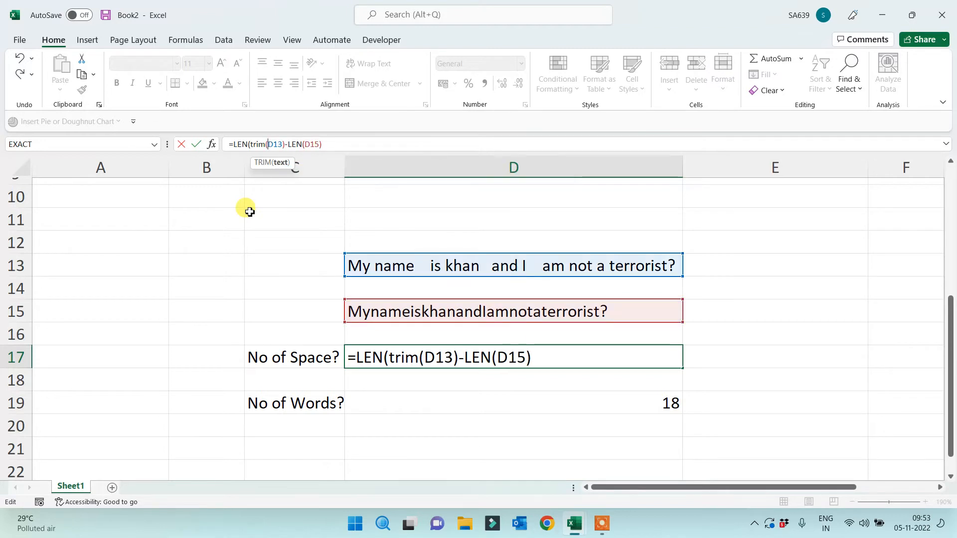
click(285, 145)
text())
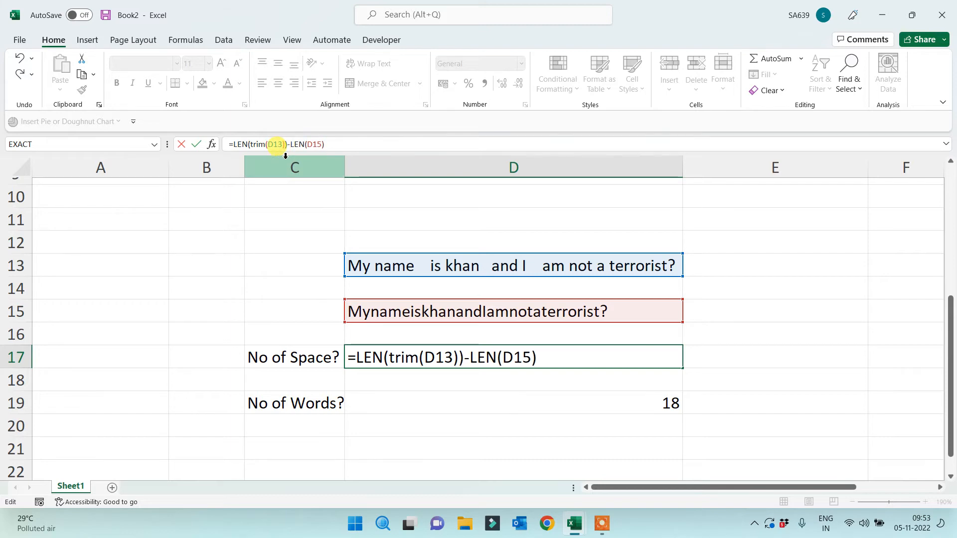
key(Return)
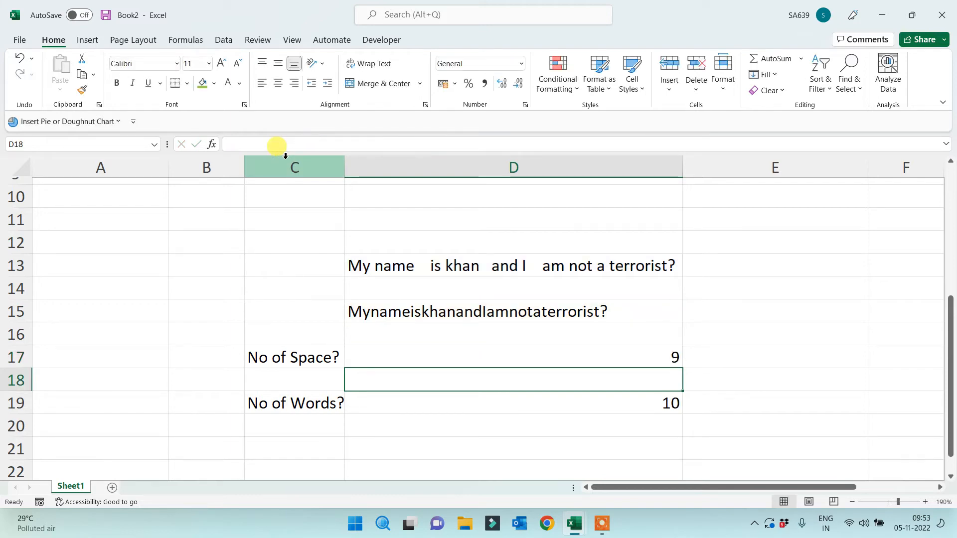
key(Up)
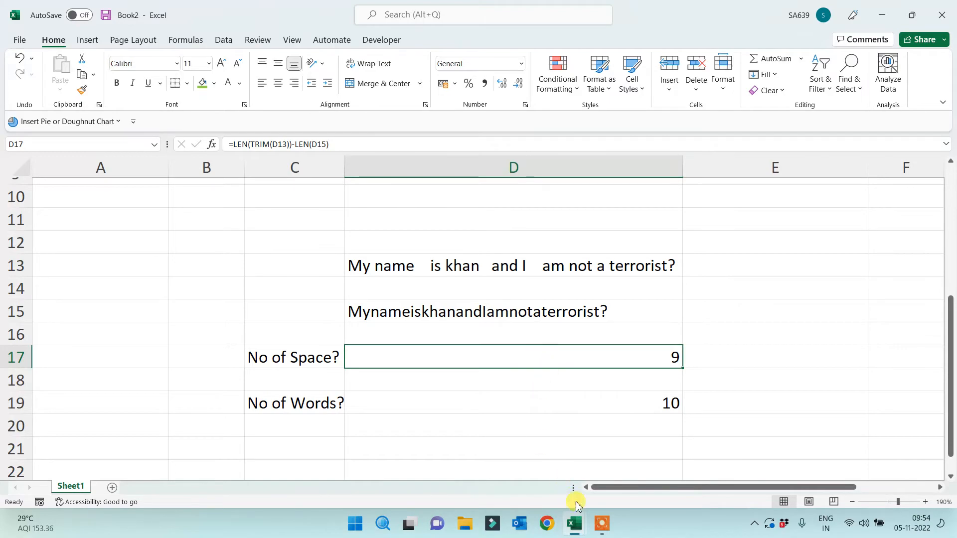
Switch to the New Functions workbook and scroll through it
mouse_move(578, 534)
click(645, 491)
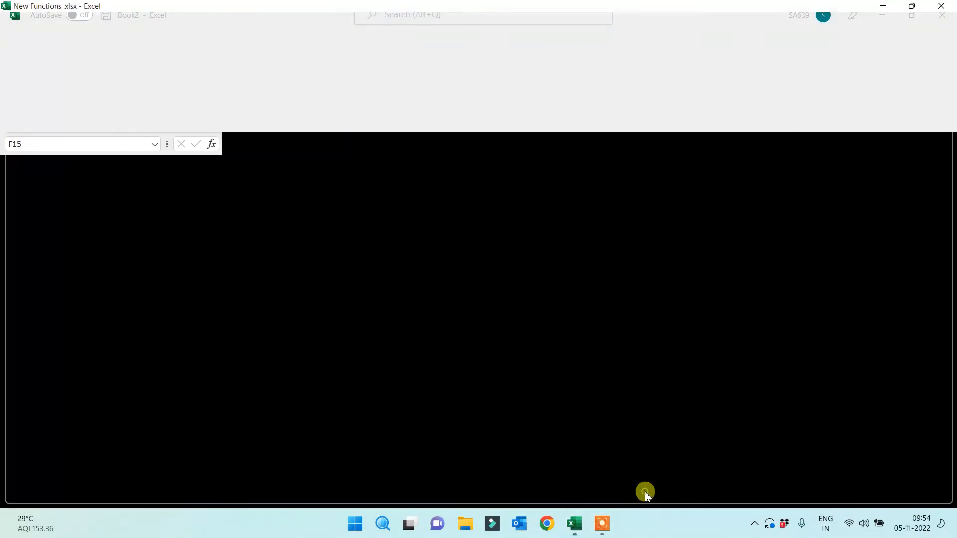
scroll(741, 394, up, 2)
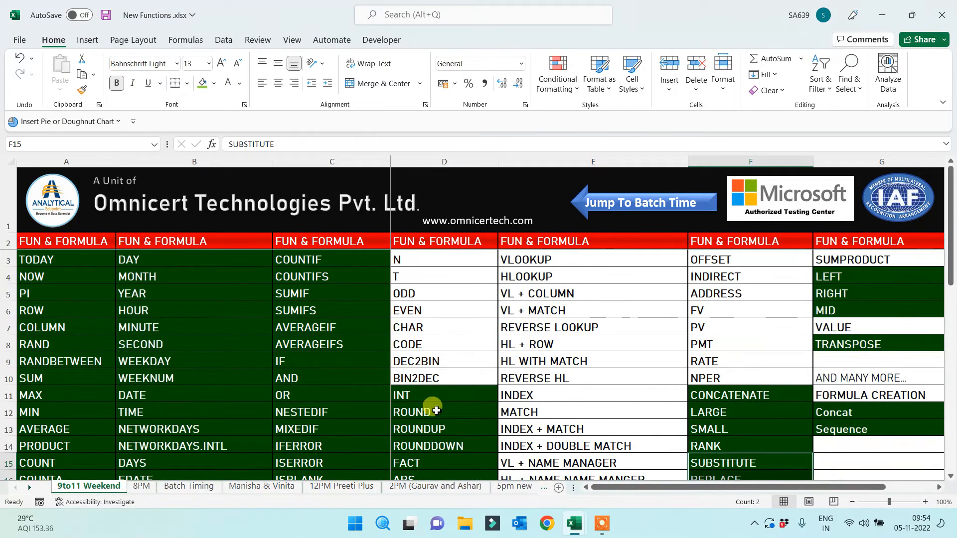
scroll(187, 379, down, 2)
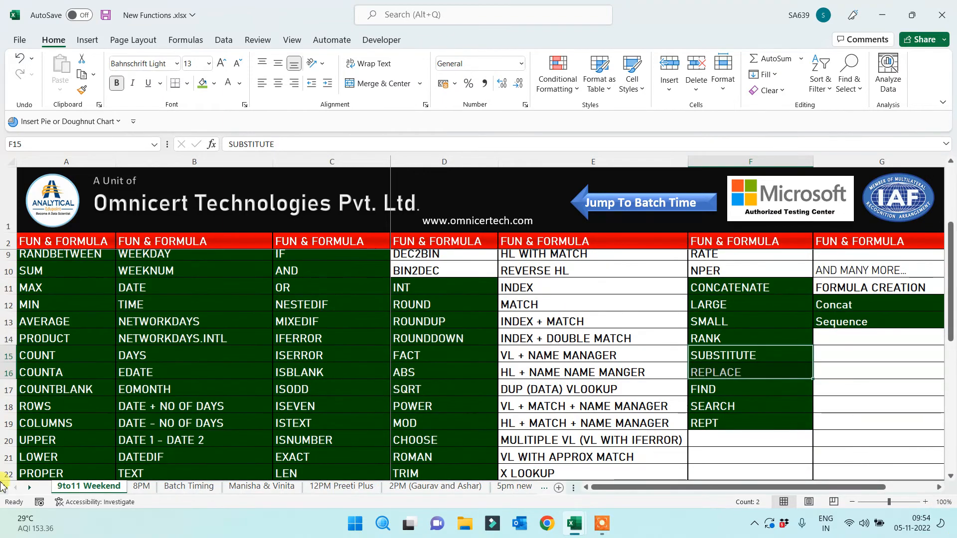
scroll(58, 414, up, 2)
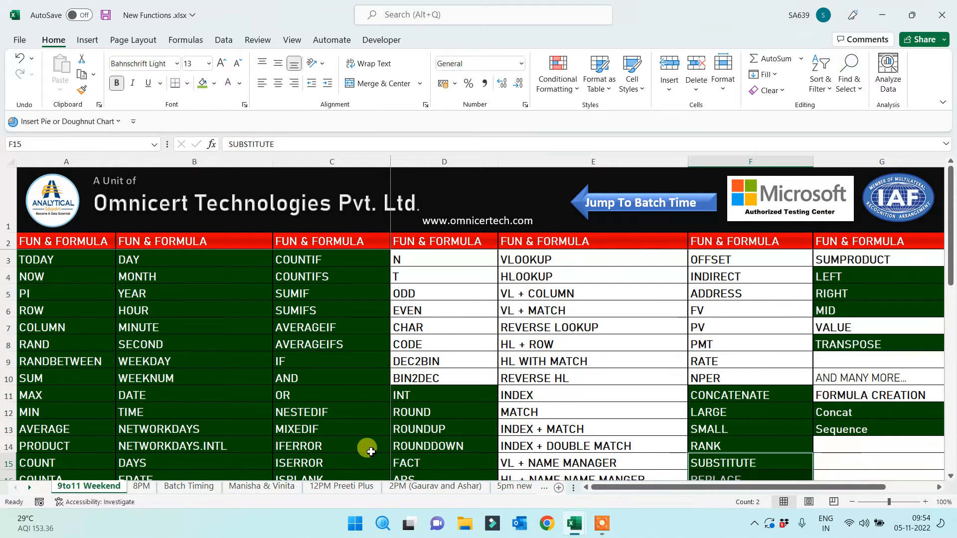
Switch to Book2, then open Logical - 9to11 am.xlsx from the recent workbooks list
click(579, 531)
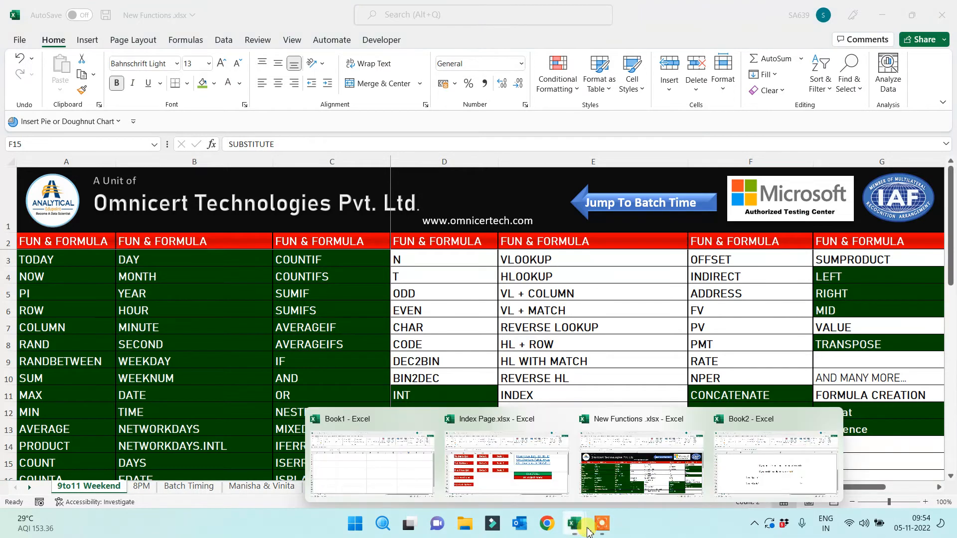
click(768, 477)
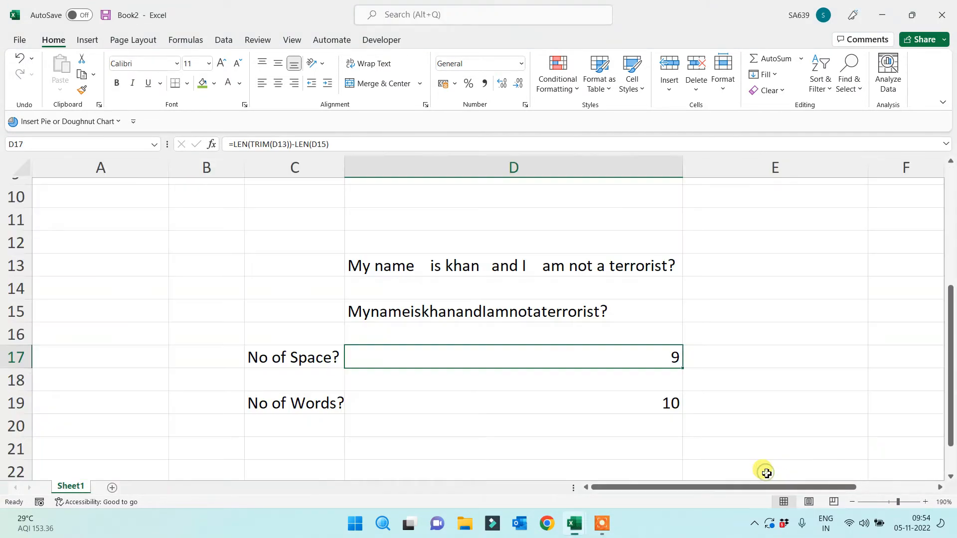
click(574, 524)
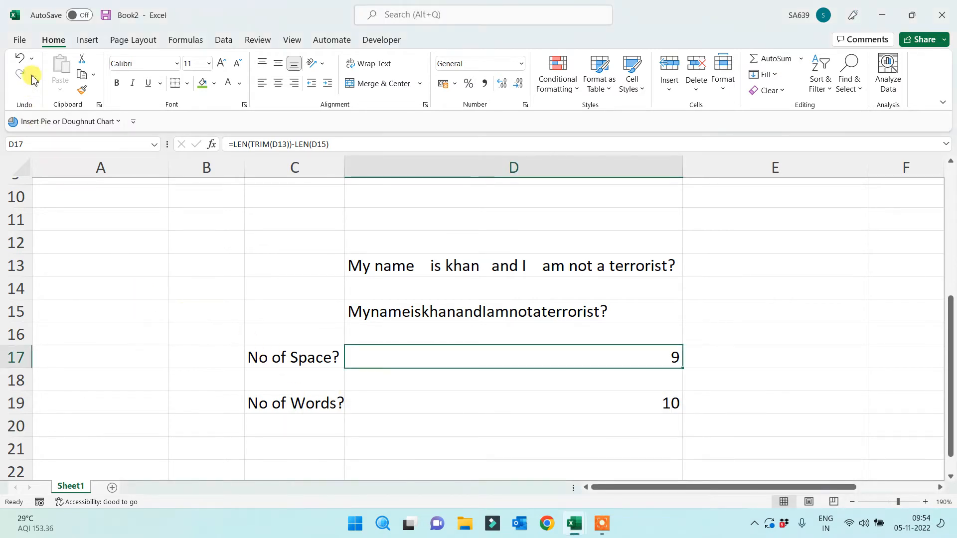
click(19, 42)
click(207, 202)
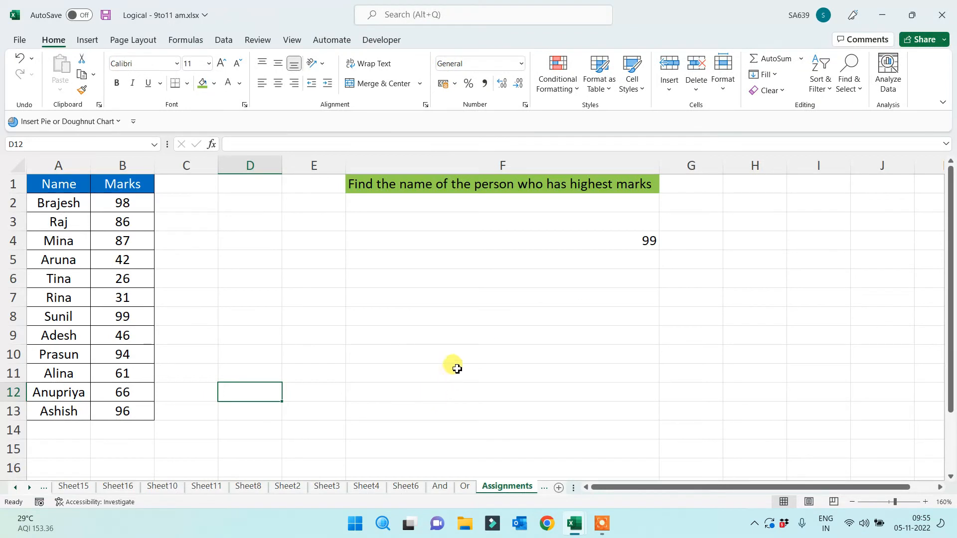
Delete the 99 answer from F4 on the Assignments sheet
click(395, 187)
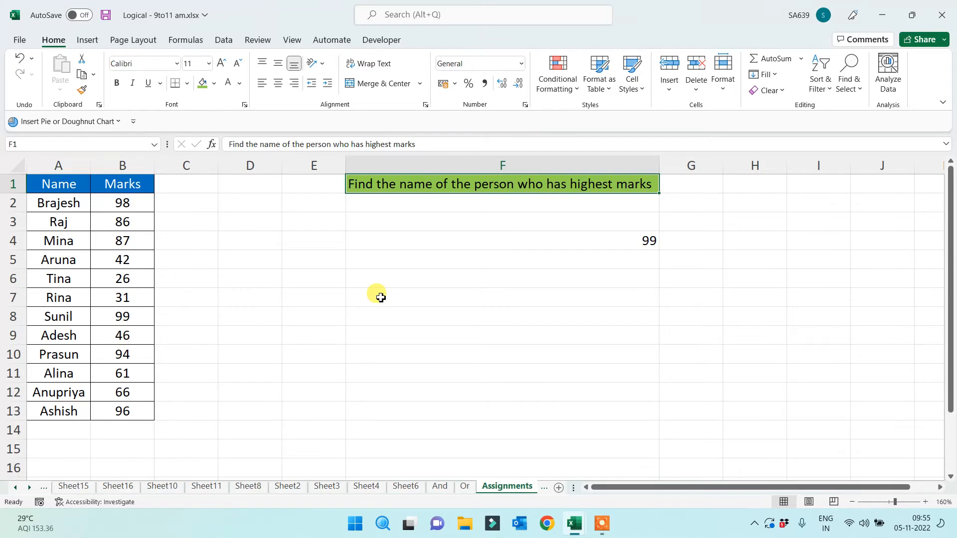
key(Down)
key(Down)
key(Down)
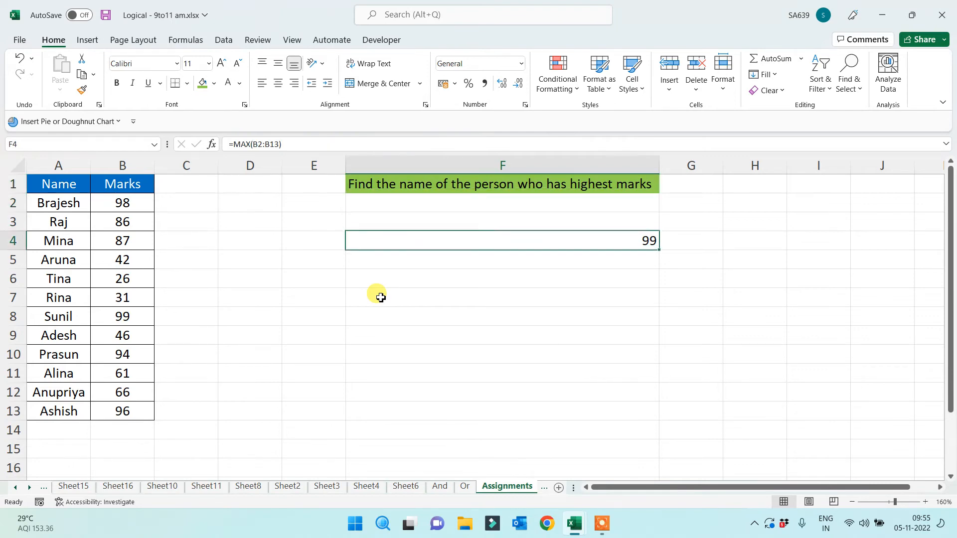
key(Delete)
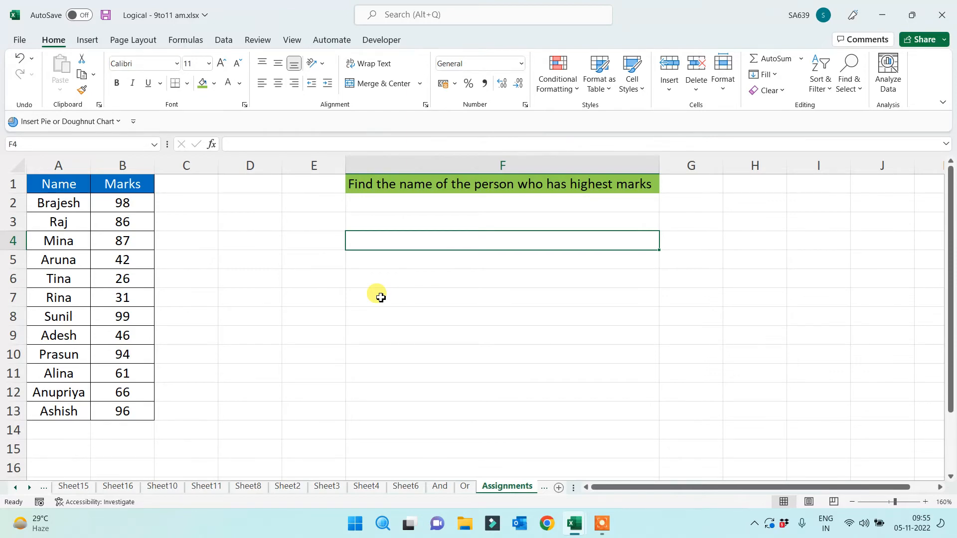
text(=)
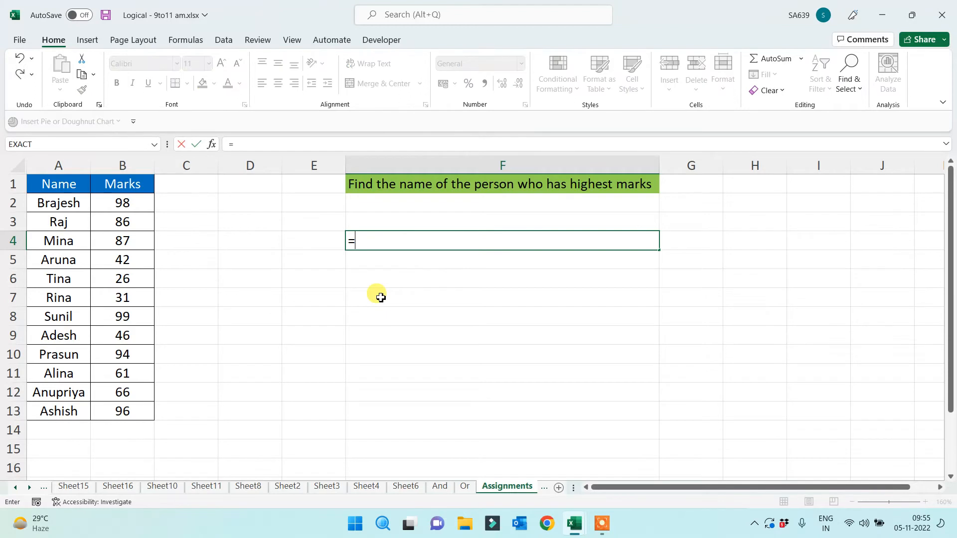
text(if()
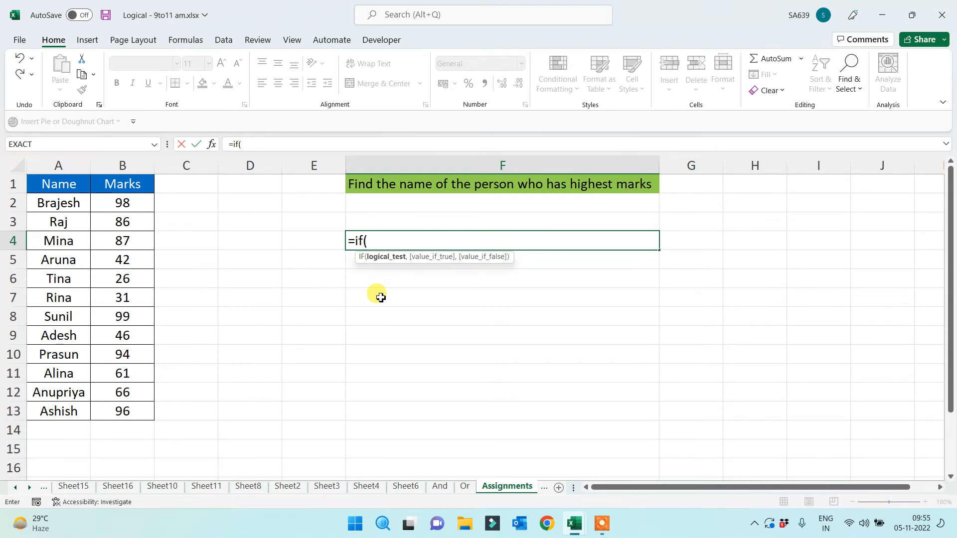
key(Escape)
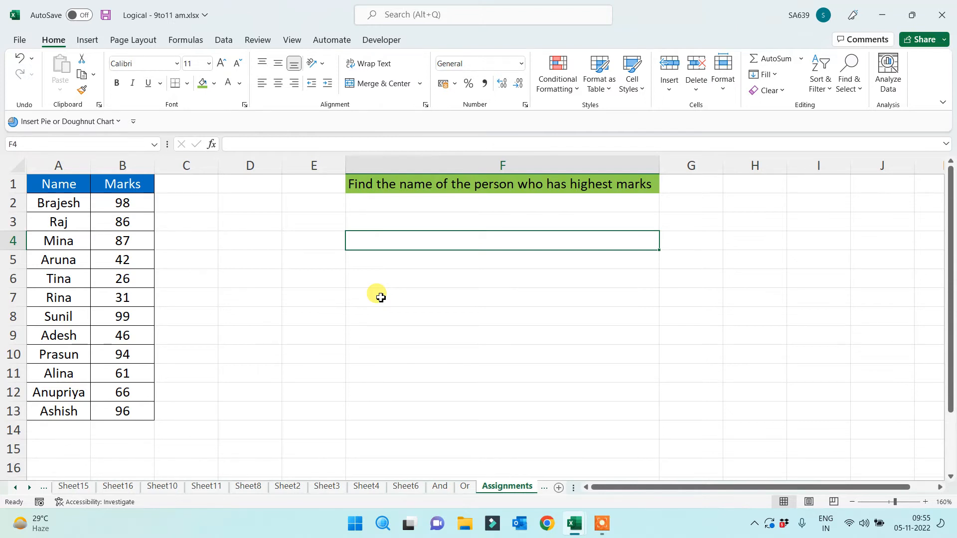
Insert a new Sheet17, review F11 and F13 on the Assignments sheet, then return to Book2
click(517, 486)
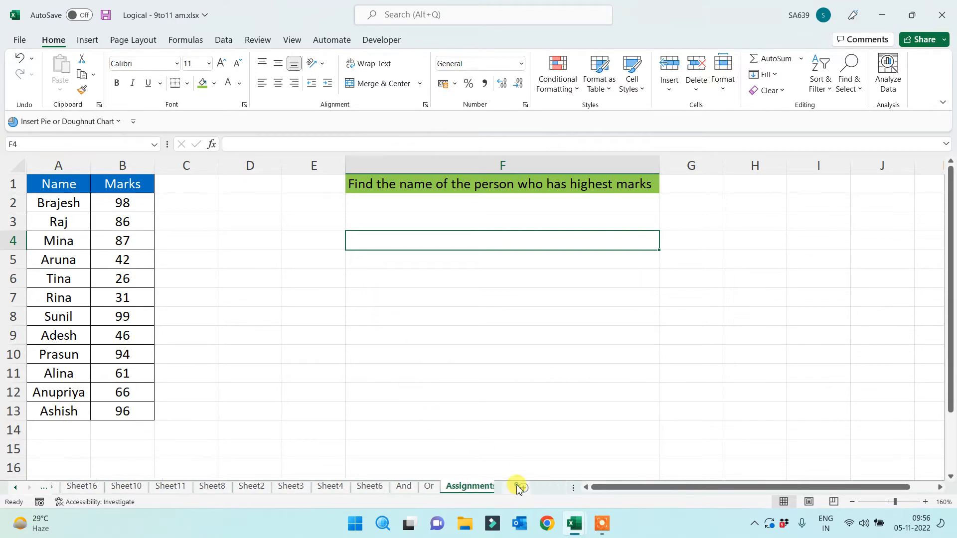
click(519, 487)
click(461, 487)
click(511, 371)
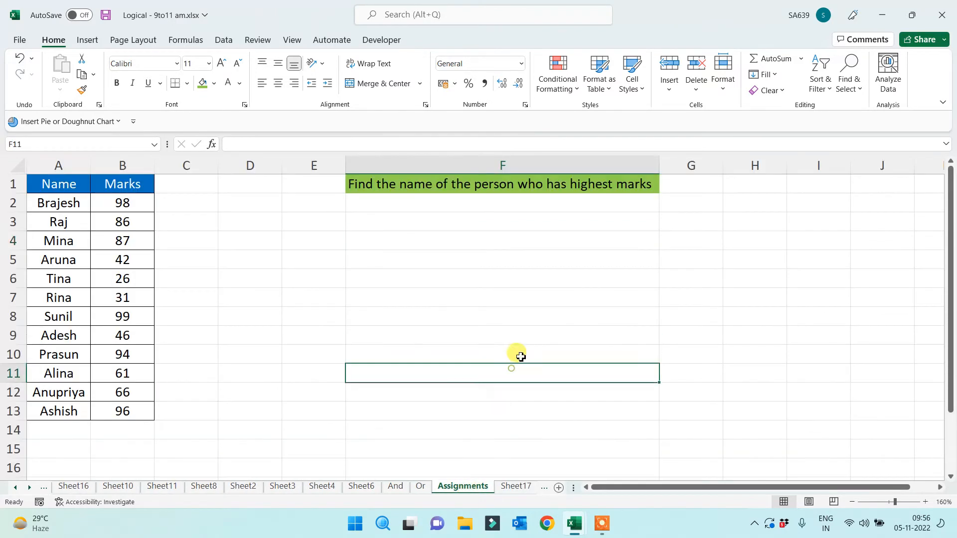
click(446, 404)
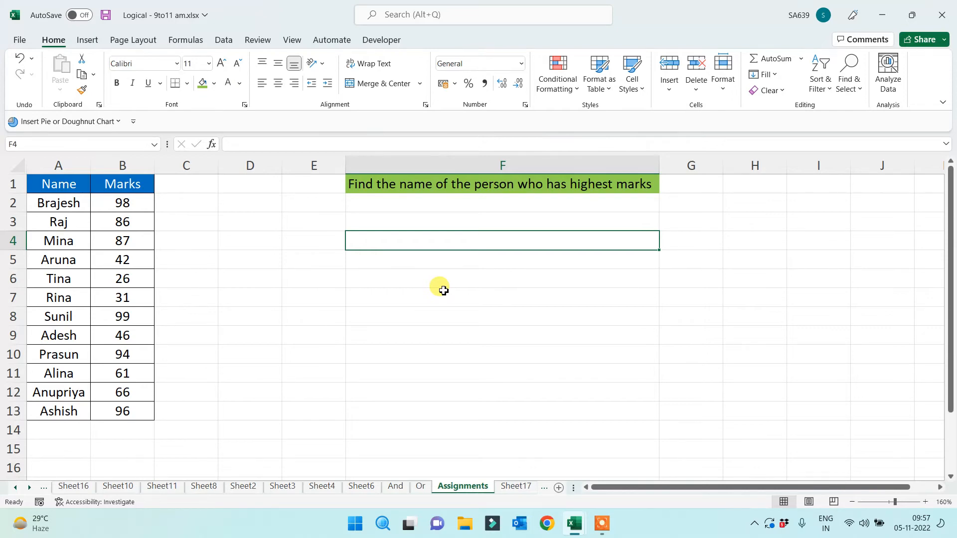
key(alt+Tab)
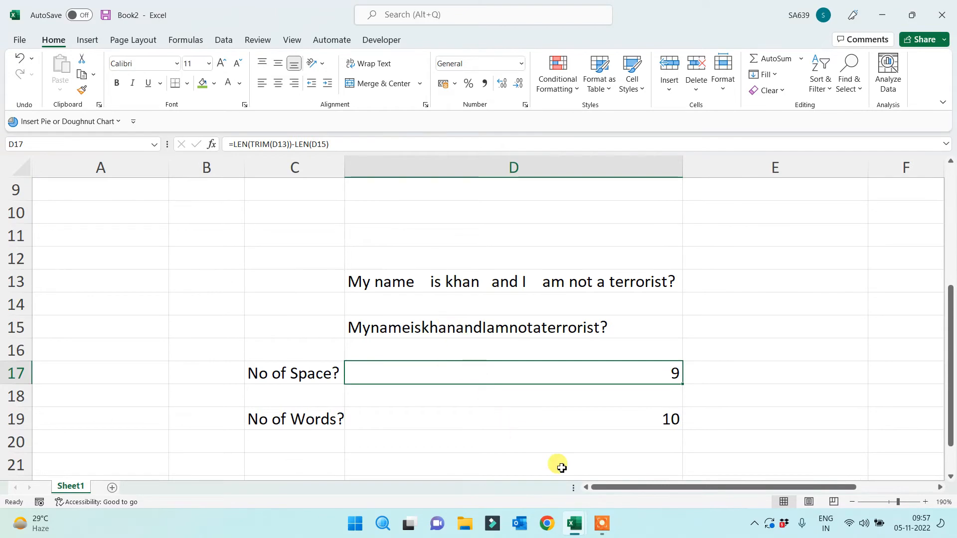
In New Functions, paint C10's green formatting onto the function names N through BIN2DEC in D3:D10
click(575, 524)
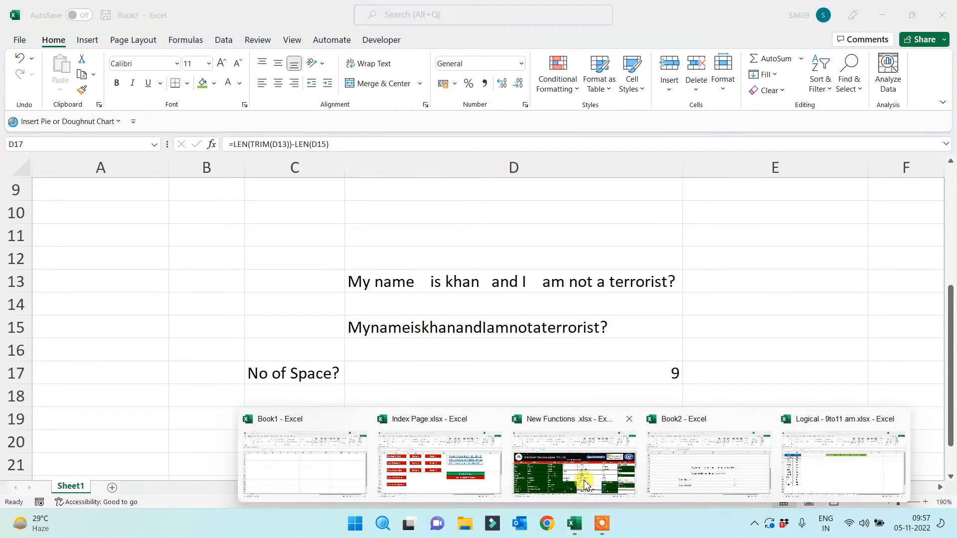
click(585, 484)
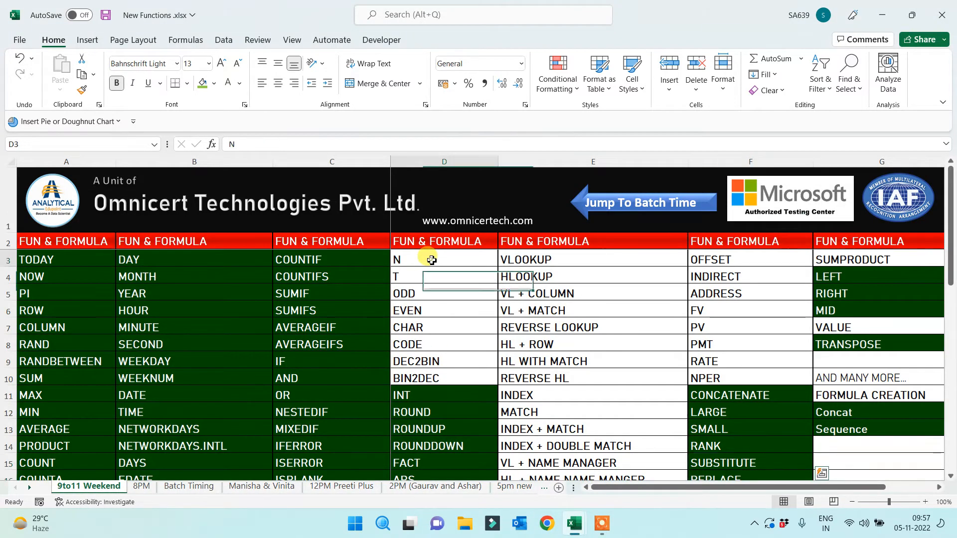
drag(431, 260, 421, 377)
click(319, 378)
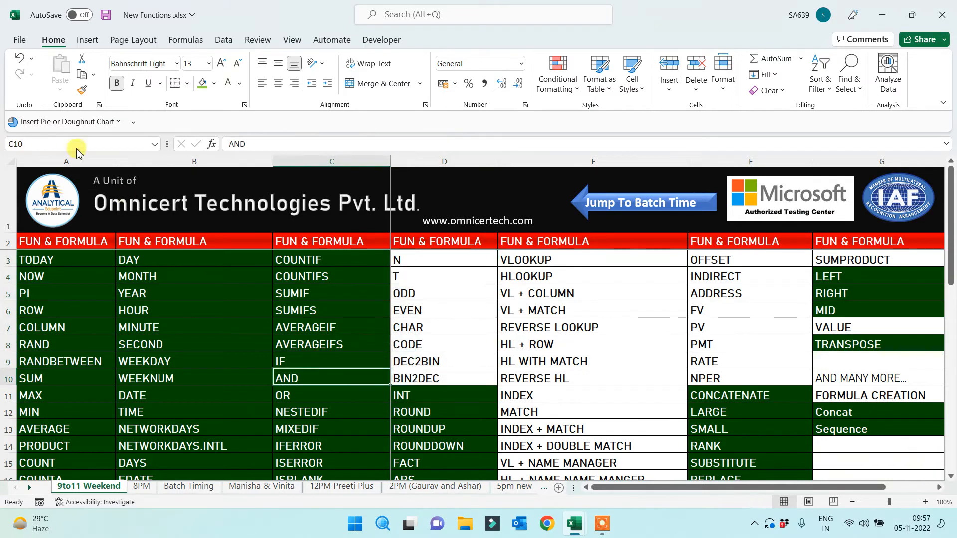
click(82, 90)
drag(417, 260, 417, 379)
Copy D3:D10 into A1:A8 of a new Sheet2 in Book2 and autofit column A
key(ctrl+c)
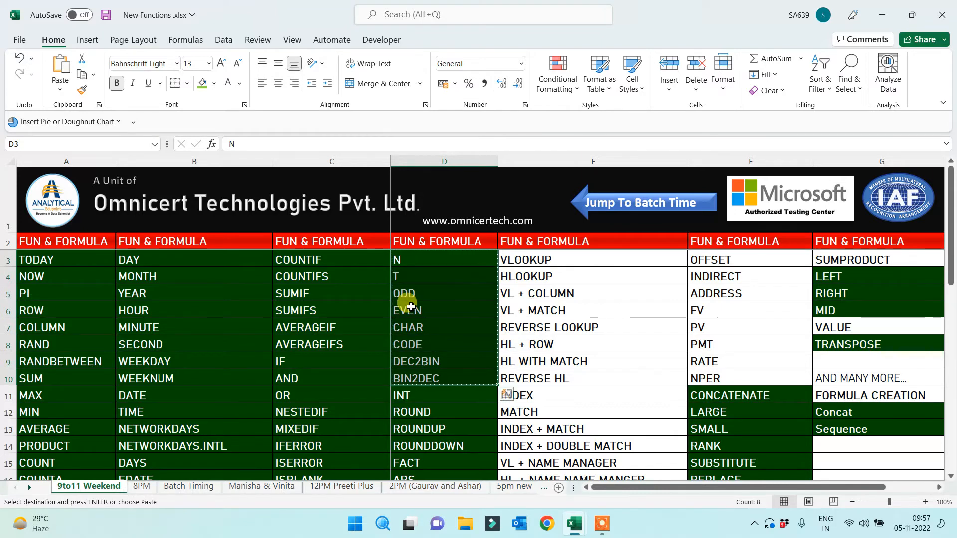
key(alt+Tab)
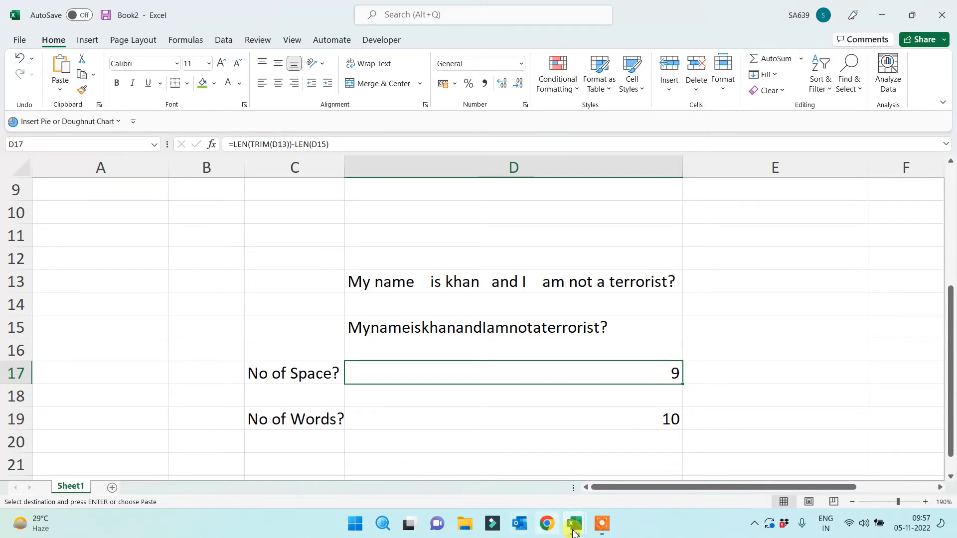
click(112, 488)
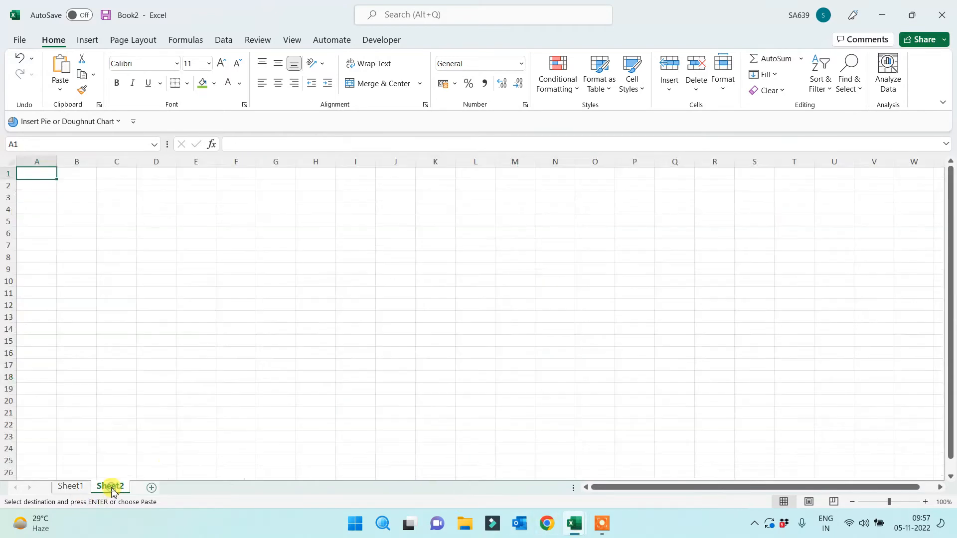
scroll(145, 316, up, 3)
key(ctrl+v)
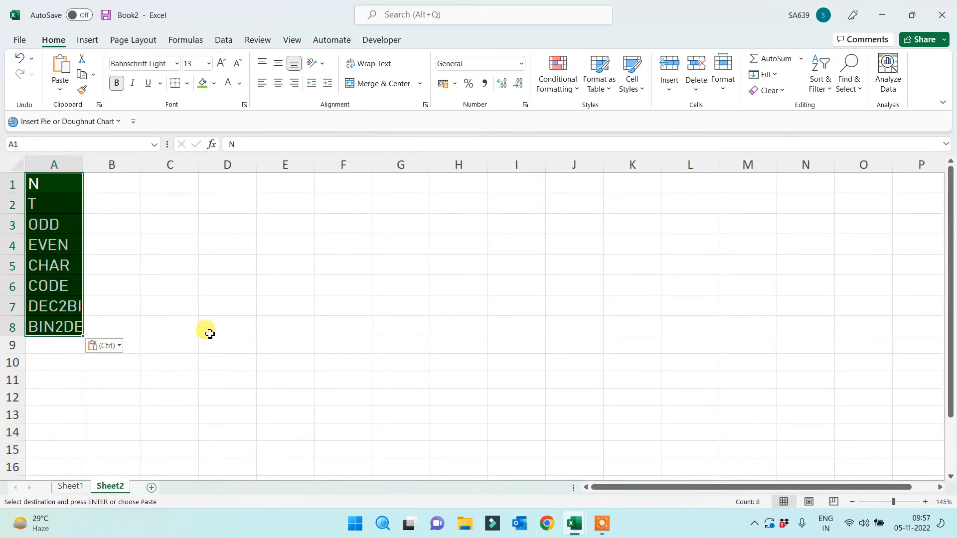
scroll(210, 334, up, 2)
double_click(99, 166)
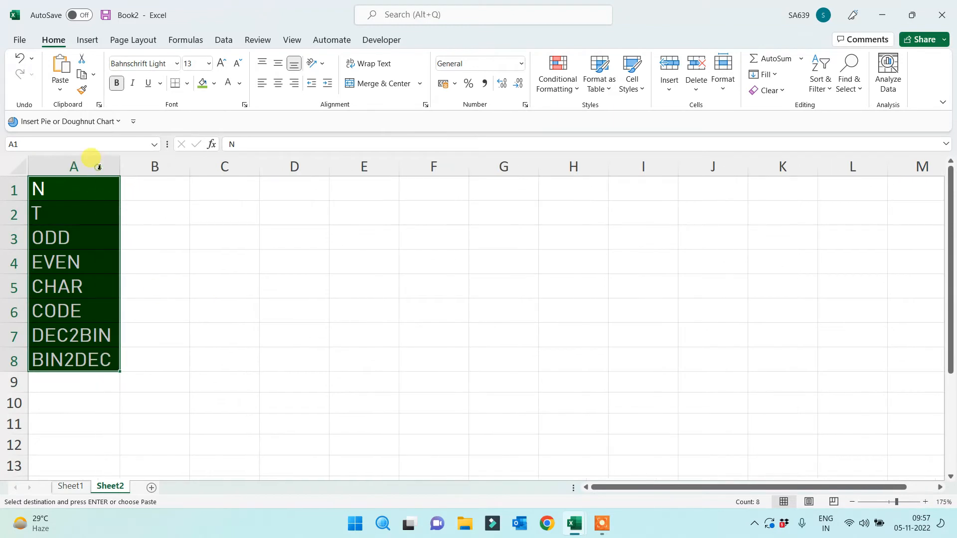
click(427, 266)
Enter the sample numbers 23, 4, 234, 23, 4, 234, 2, 4, 2 down F1:F9
click(452, 192)
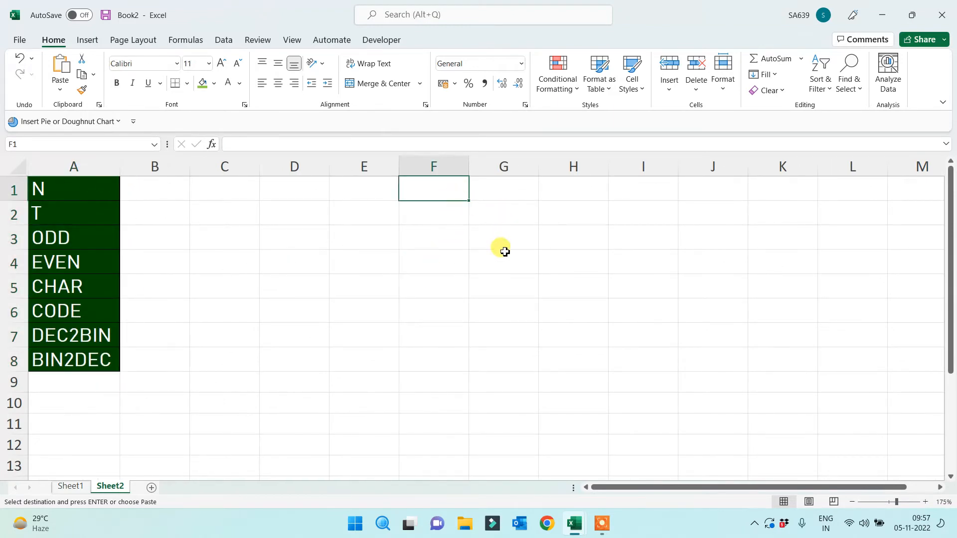
text(23 4 234 23 4 234 2 4 2)
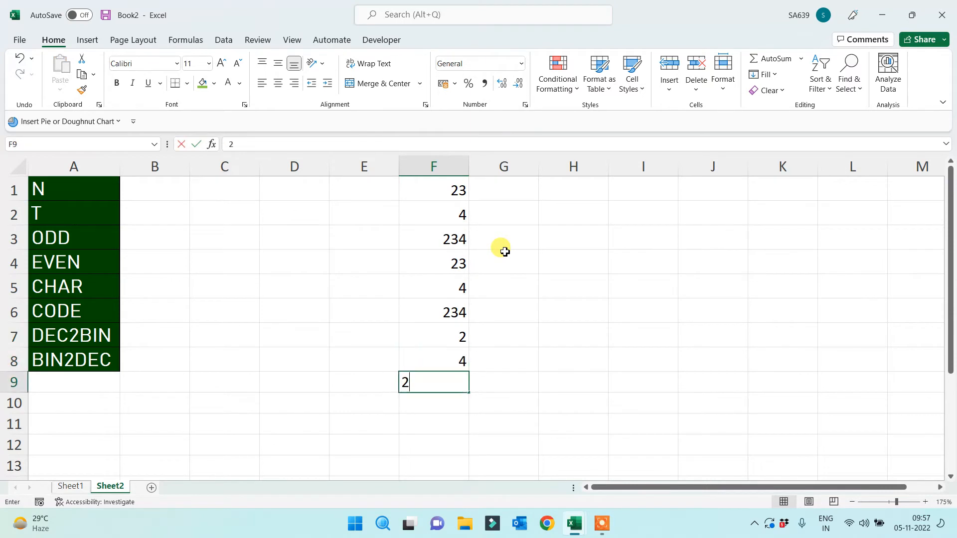
key(Up)
Replace F7, F5 and F2 with ten, five and nine, then begin an =N( formula in H1
key(Up)
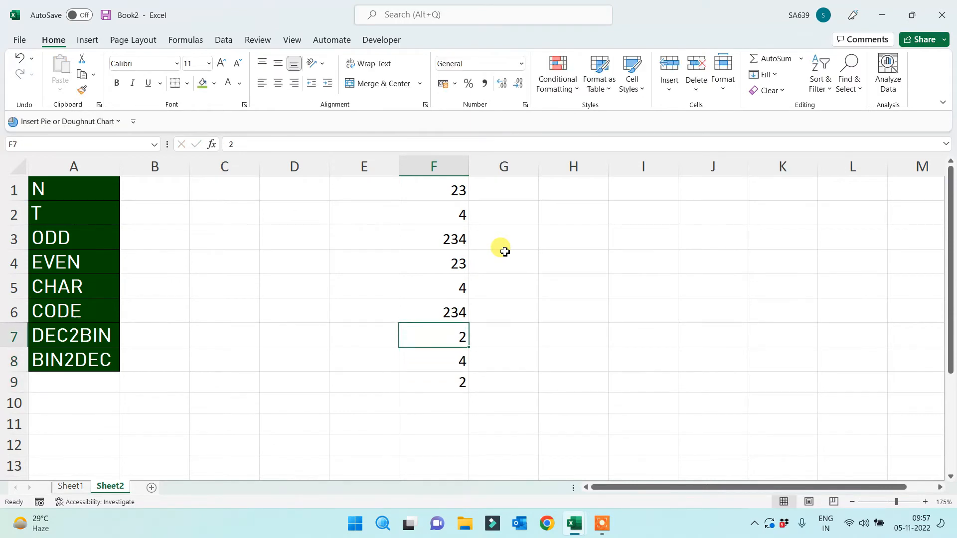
text(ten)
key(Up)
key(Up)
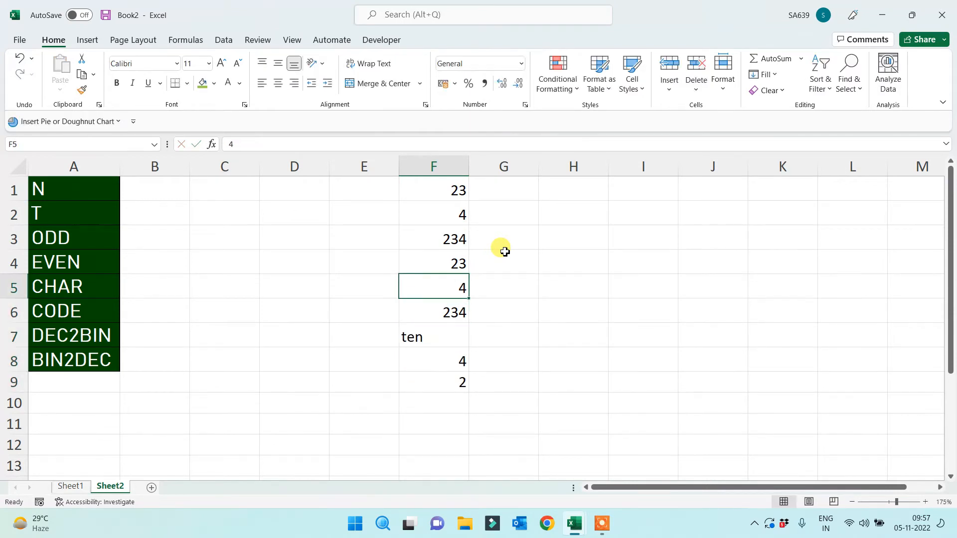
text(five)
key(Up)
key(Up)
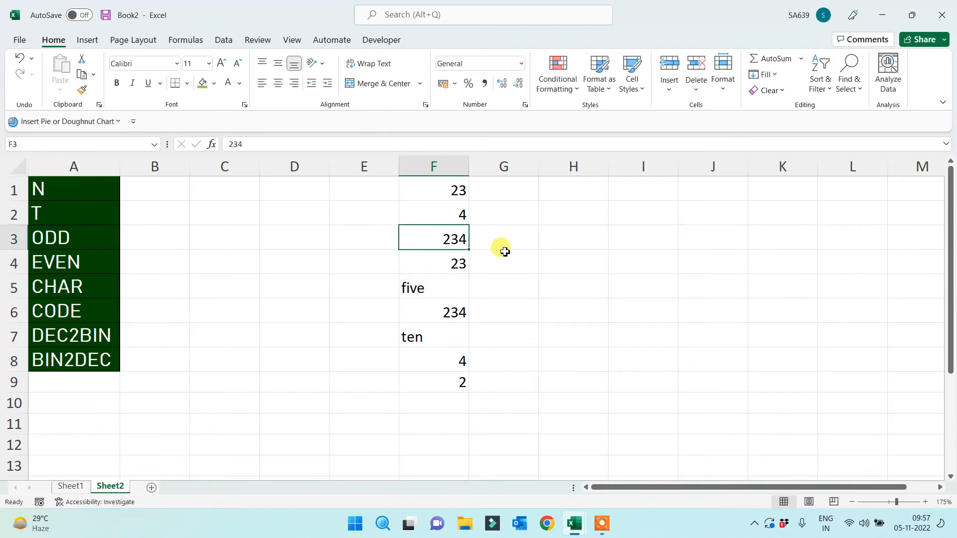
key(Up)
text(nine)
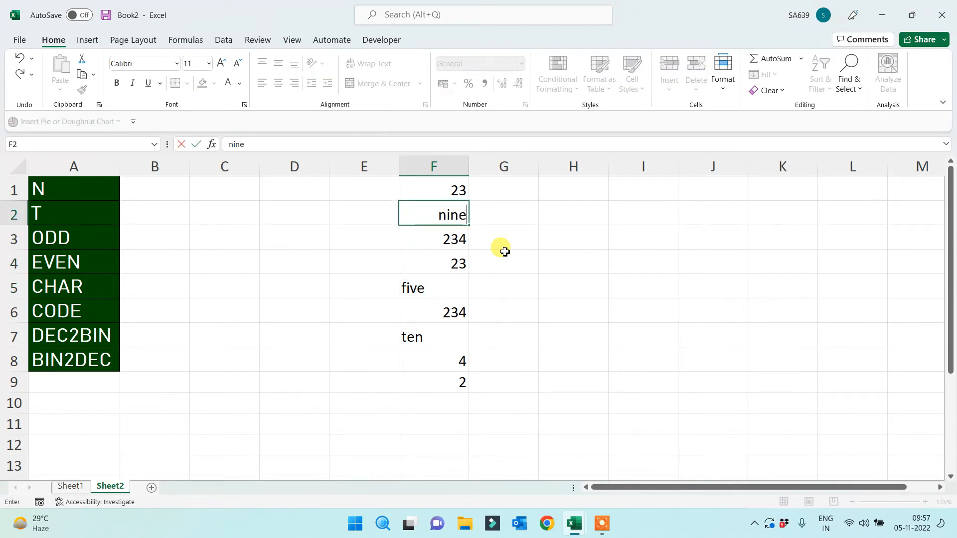
key(Up)
key(Right)
key(Right)
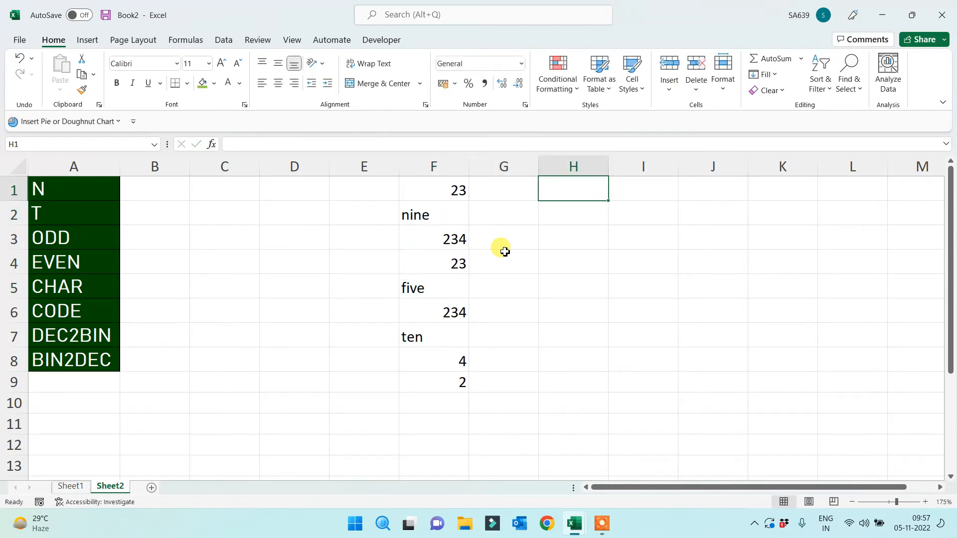
text(=N)
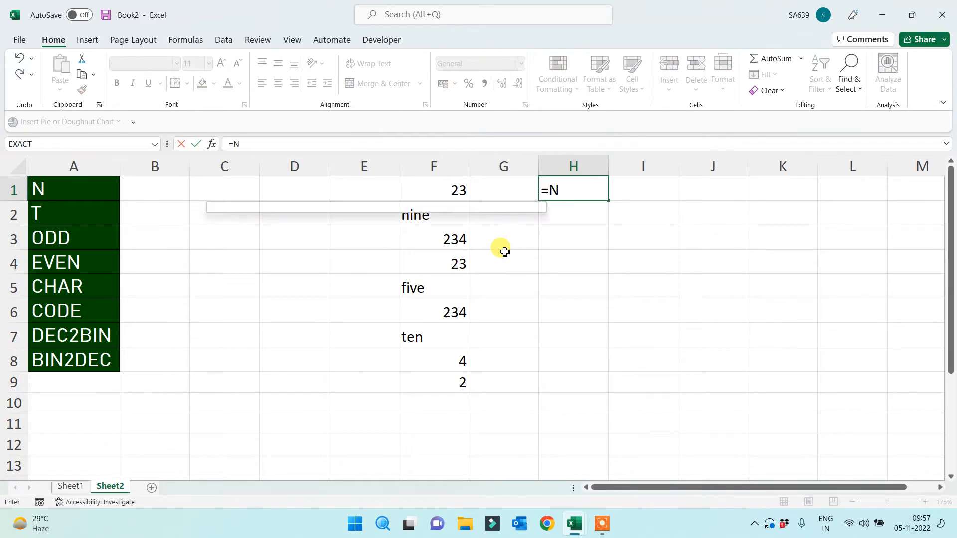
text(()
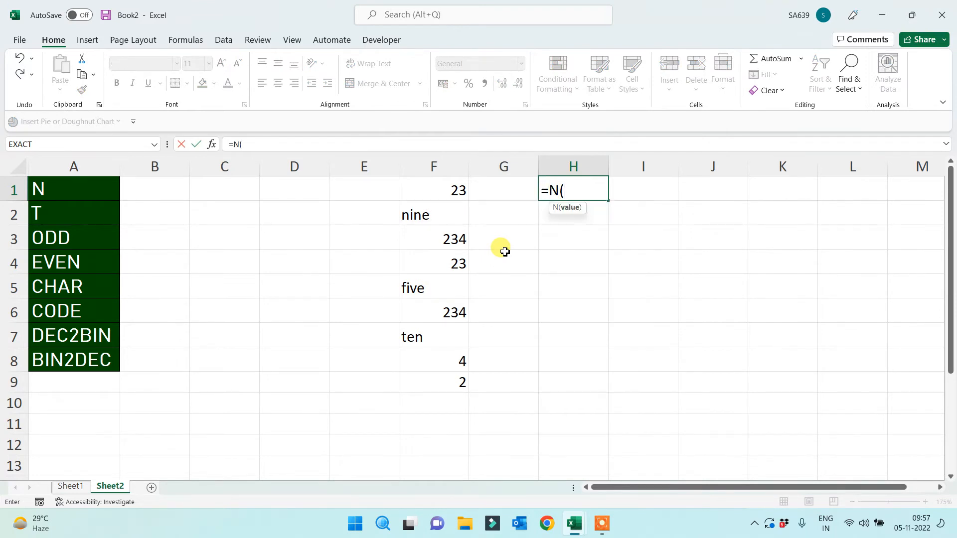
Complete =N(F1) in H1 and fill it down to H9
click(447, 184)
text())
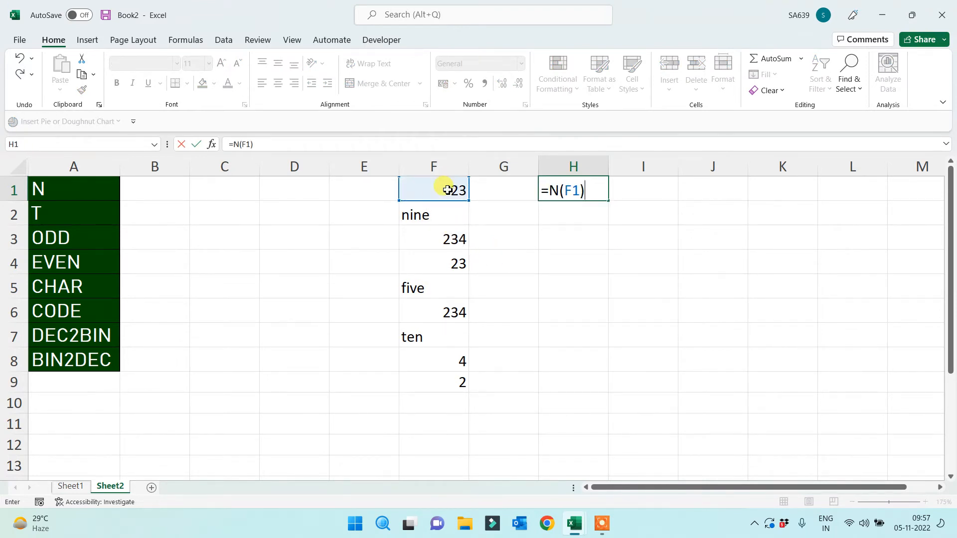
key(Return)
click(593, 195)
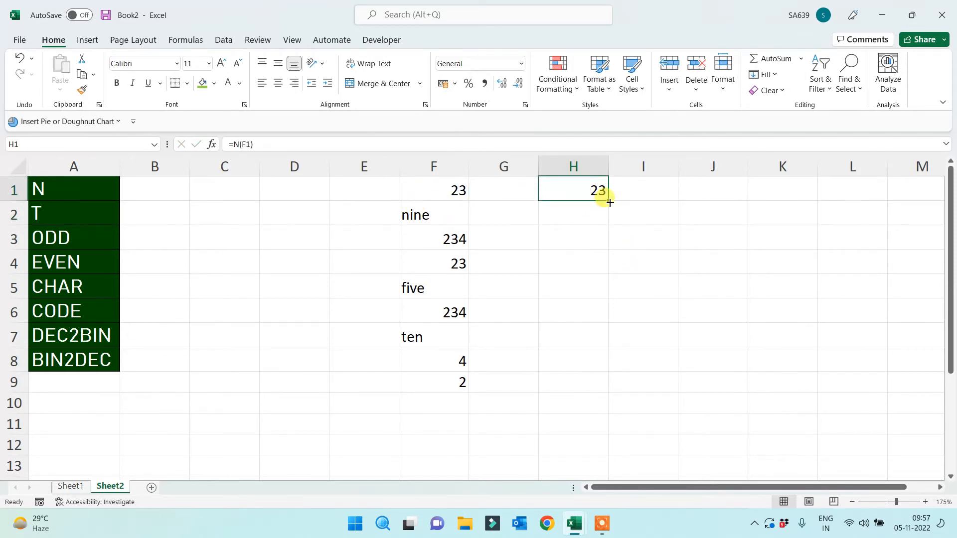
drag(610, 201, 583, 386)
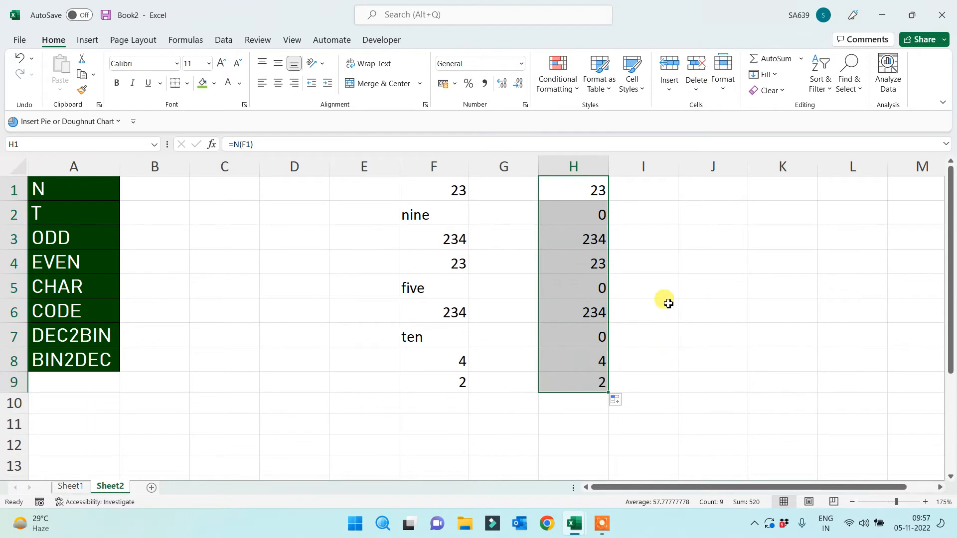
Enter =T(F1) in I1 and fill it down to I9
click(632, 188)
text(=T)
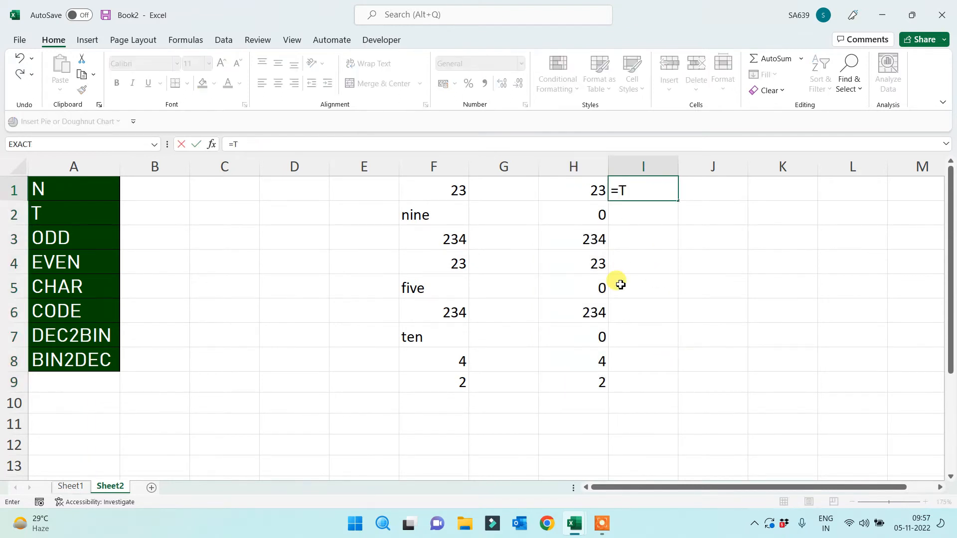
text(()
click(428, 196)
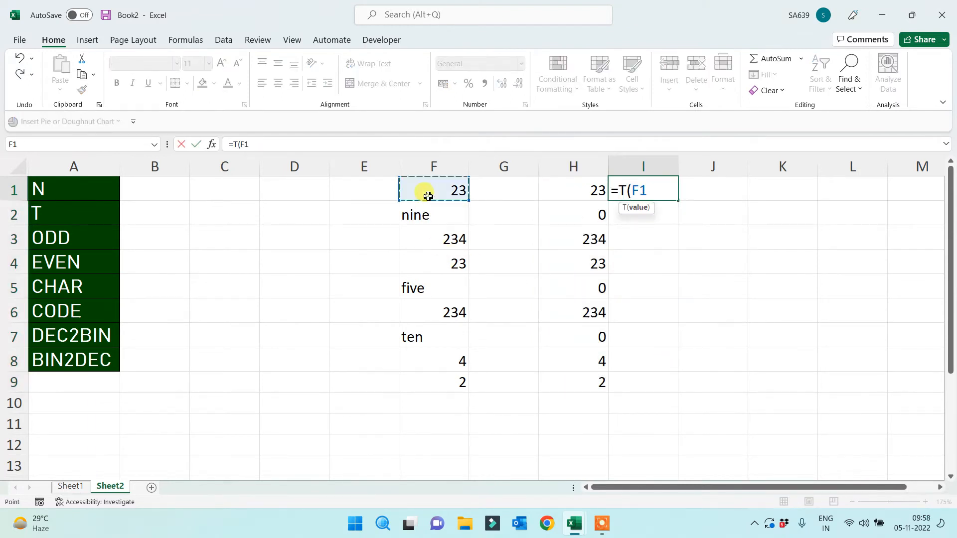
key(Return)
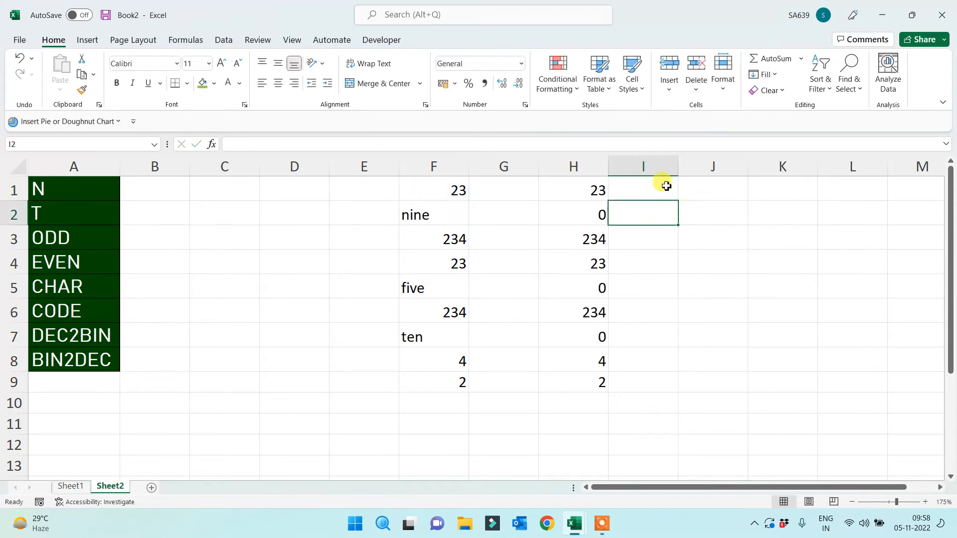
click(667, 186)
drag(678, 201, 643, 391)
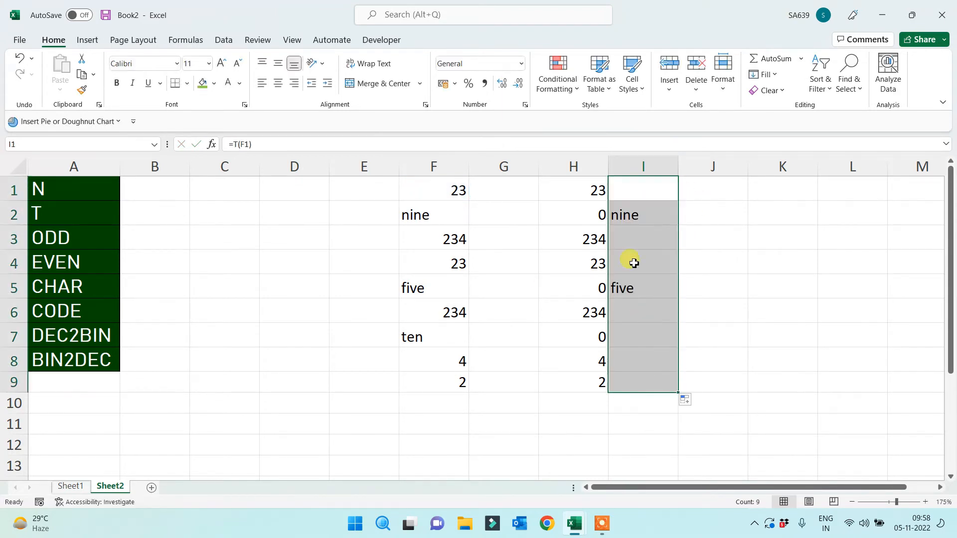
click(643, 166)
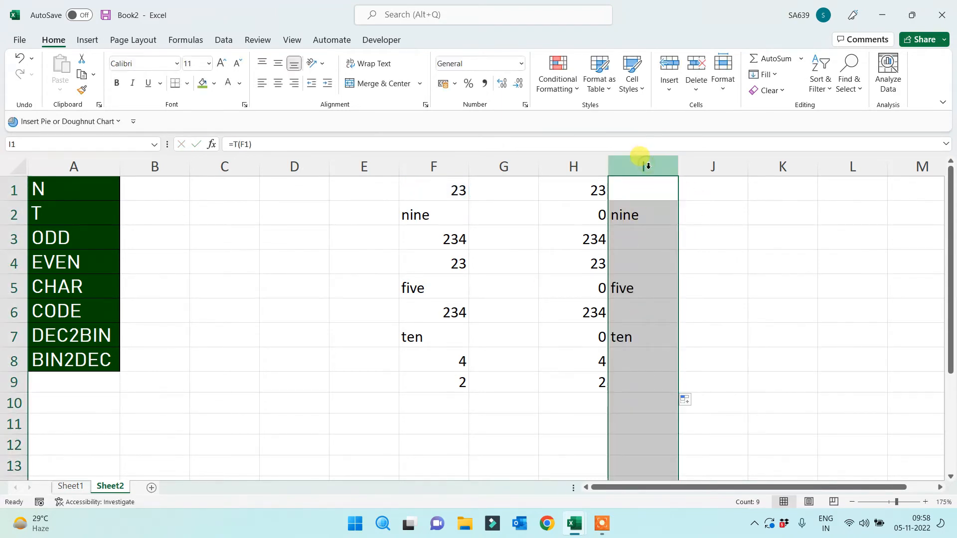
click(557, 168)
click(281, 305)
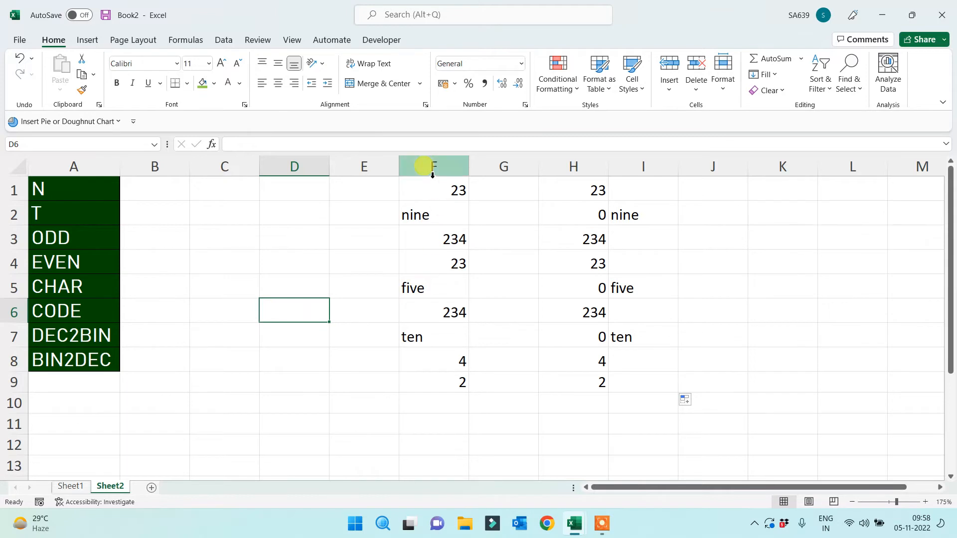
Center the column F values and insert a blank row above the data
drag(431, 187, 438, 391)
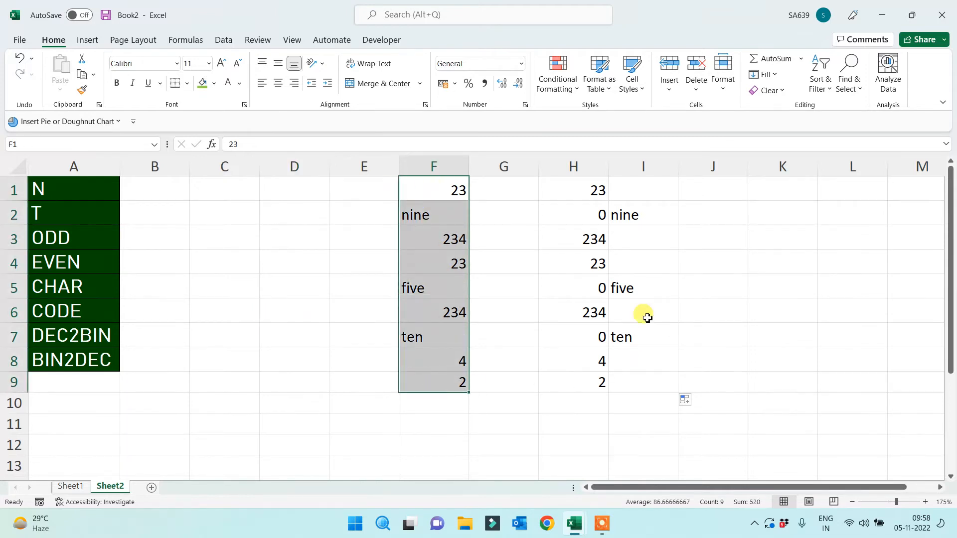
drag(577, 184, 623, 374)
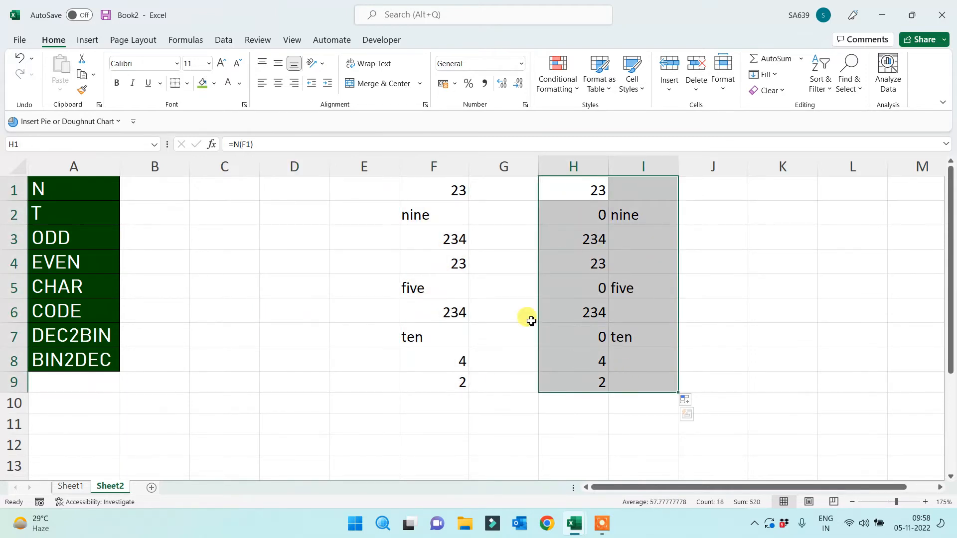
drag(425, 188, 419, 379)
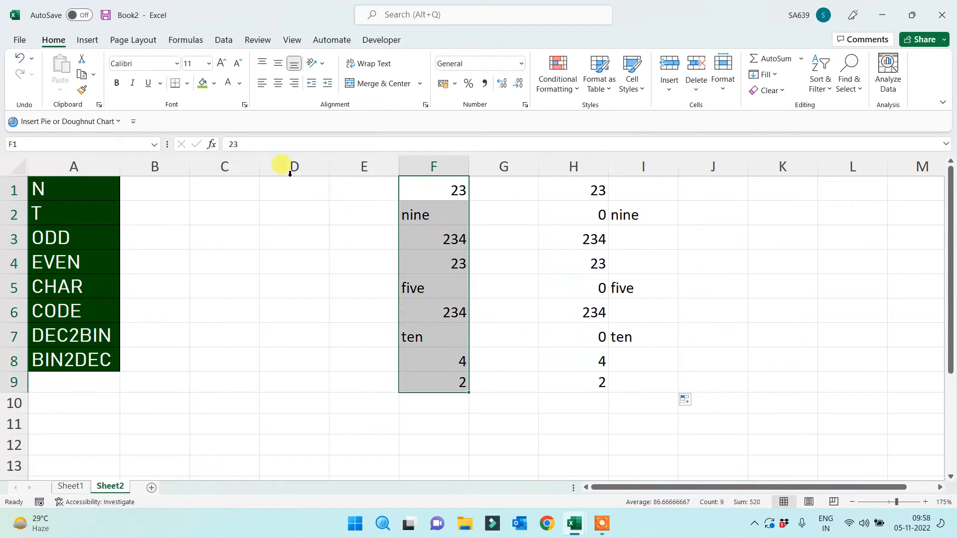
click(281, 88)
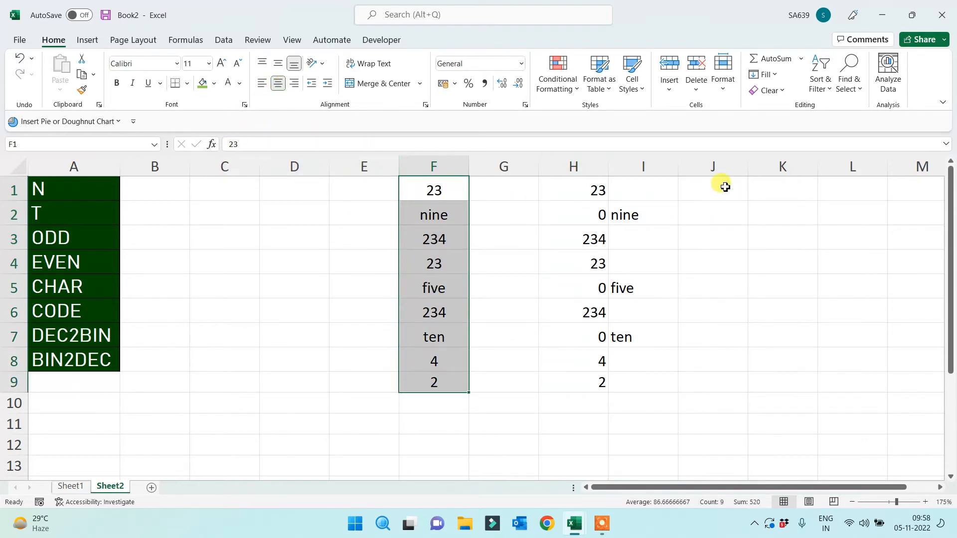
click(15, 190)
key(ctrl+shift+plus)
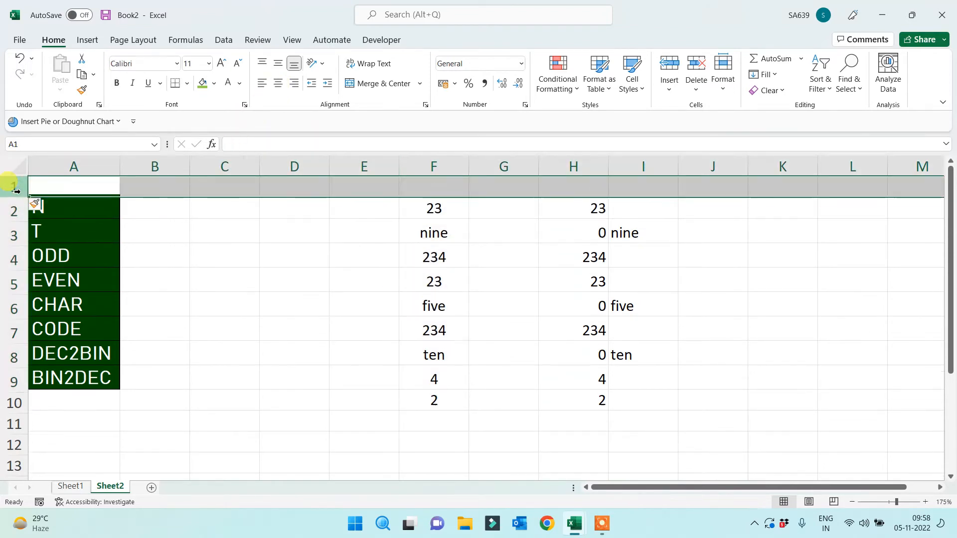
Add the heading 'All Text' in J1
click(719, 190)
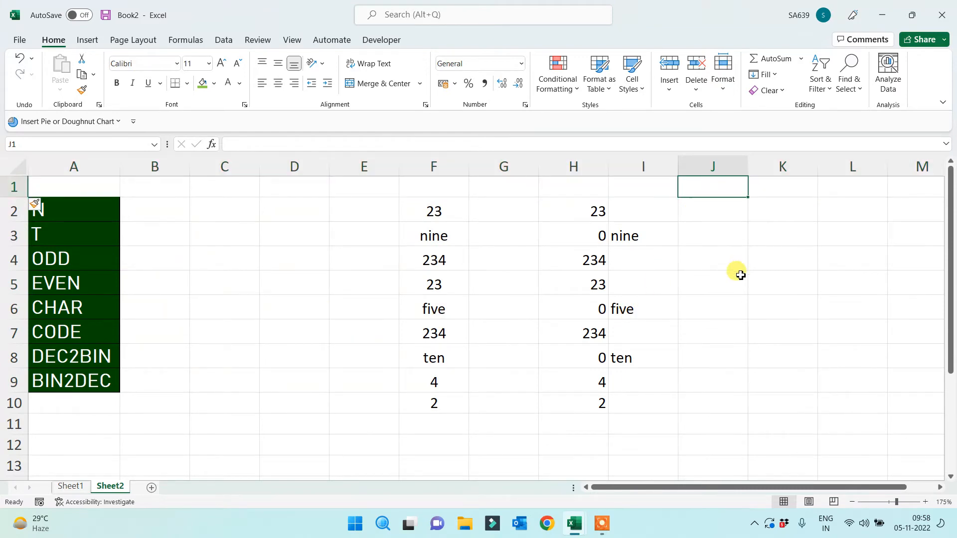
text(All T)
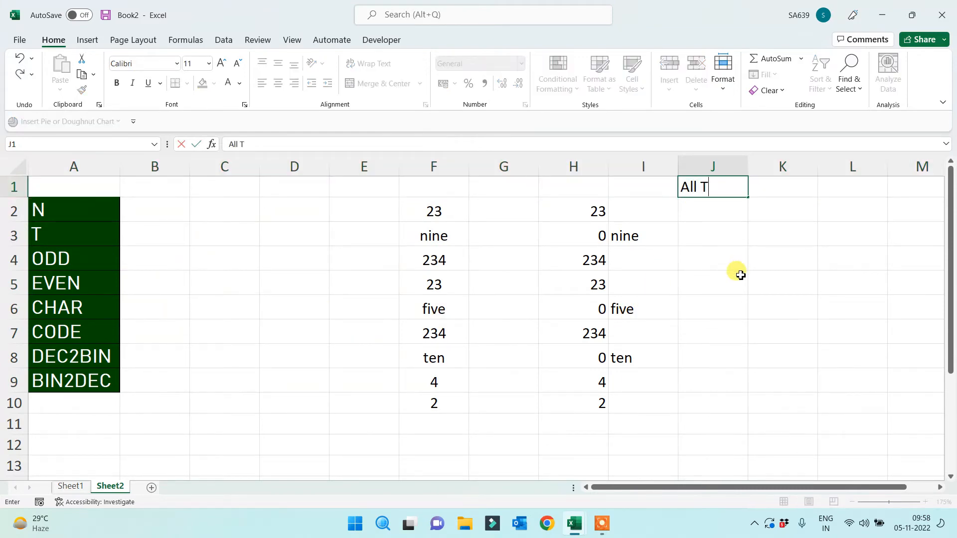
text(ext)
key(Return)
key(Up)
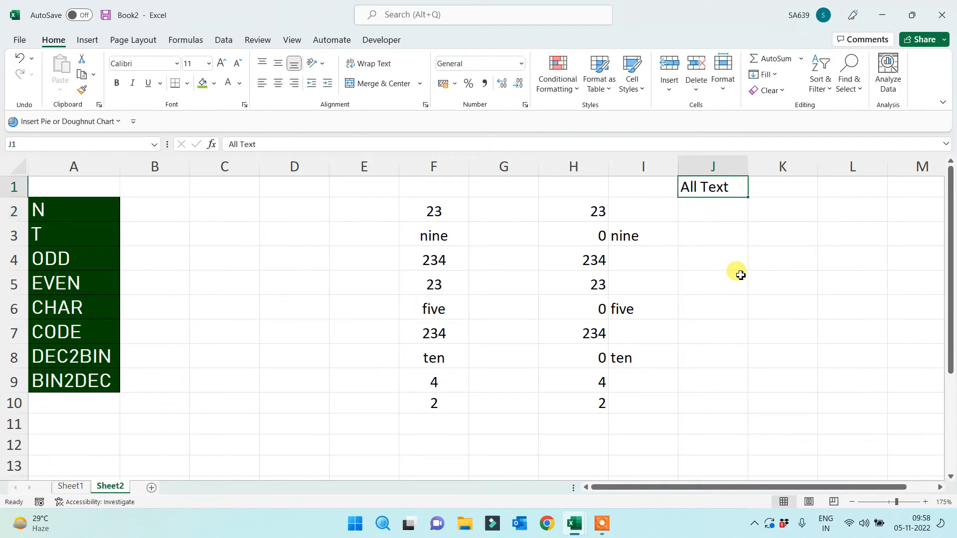
key(Down)
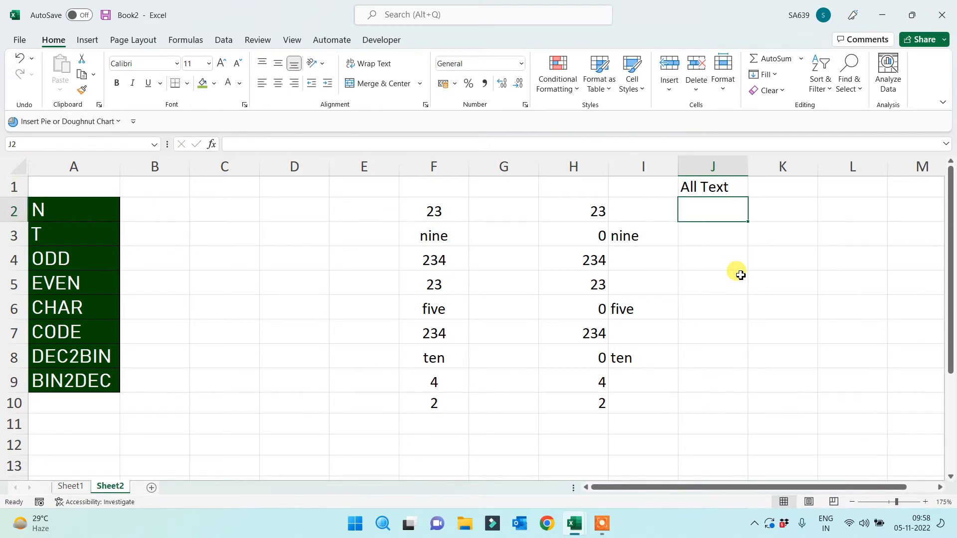
key(Down)
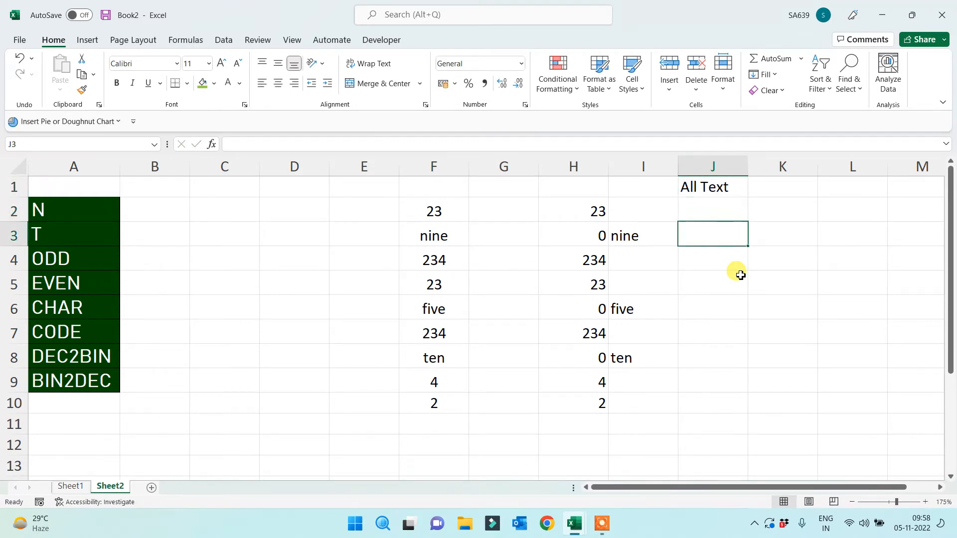
key(Down)
key(Down)
key(Down)
key(Down)
key(Left)
key(Up)
key(Up)
key(Up)
key(Up)
key(Up)
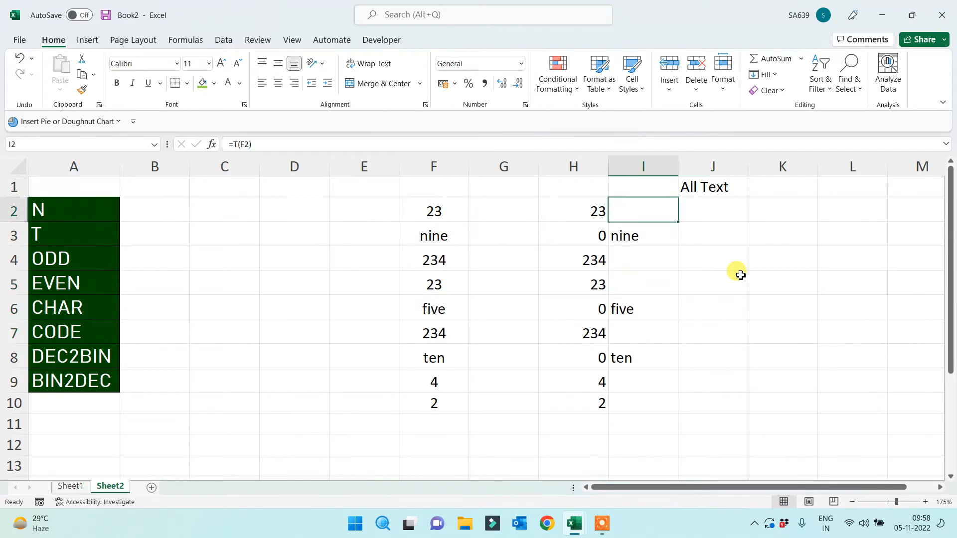
key(Up)
key(Down)
key(Down)
key(Down)
key(Down)
key(Down)
key(Down)
key(Down)
key(Down)
key(Down)
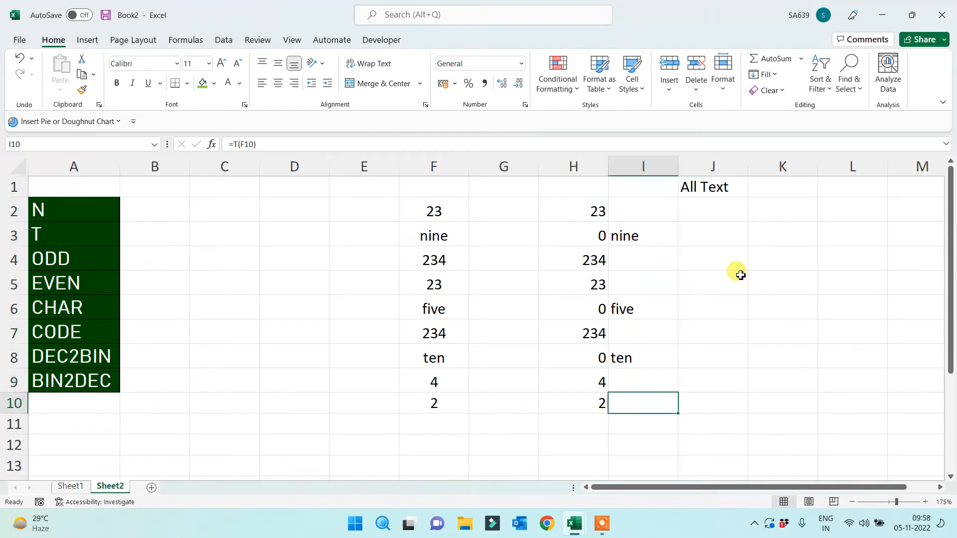
key(Right)
key(Up)
key(Up)
key(Up)
key(Up)
key(Up)
key(Up)
key(Up)
key(Up)
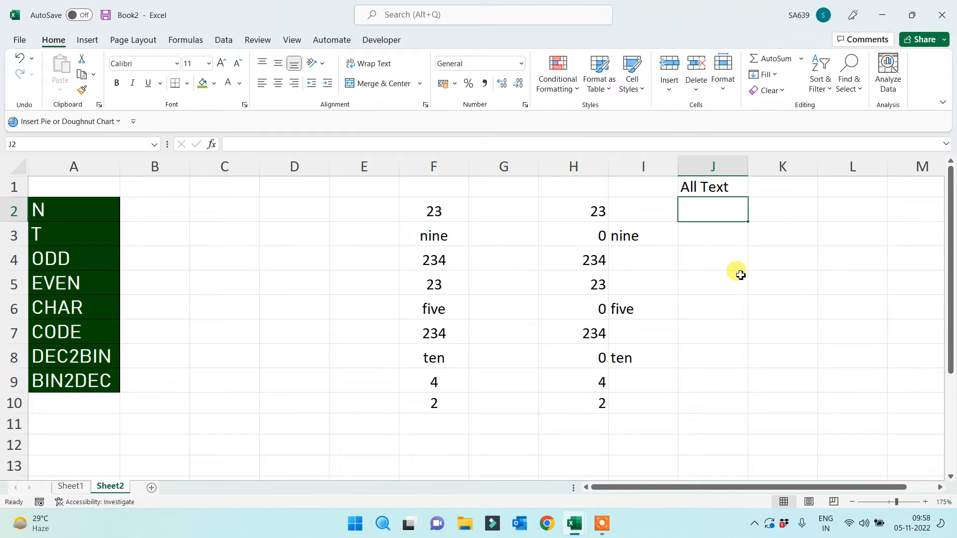
Apply All Borders to the values in F2:F10
drag(433, 215, 416, 409)
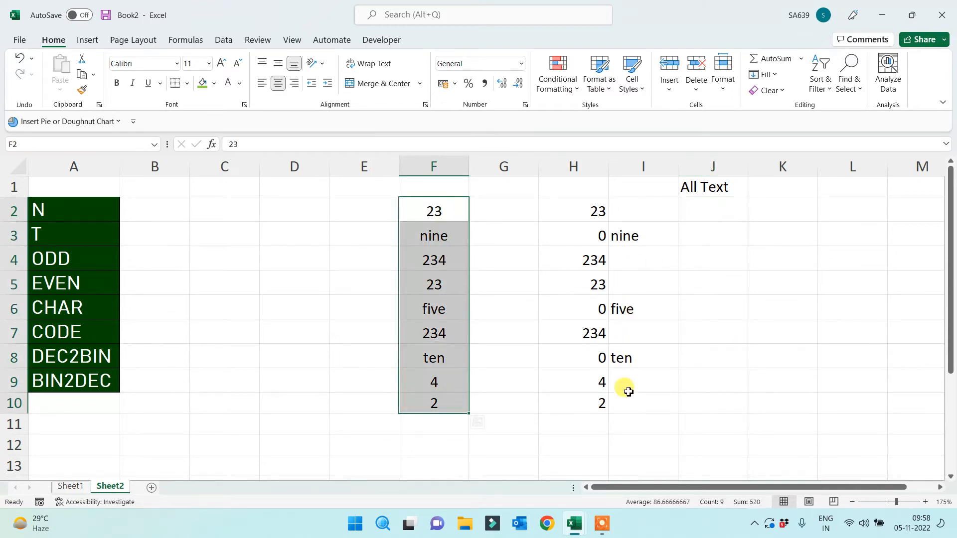
click(187, 84)
click(192, 209)
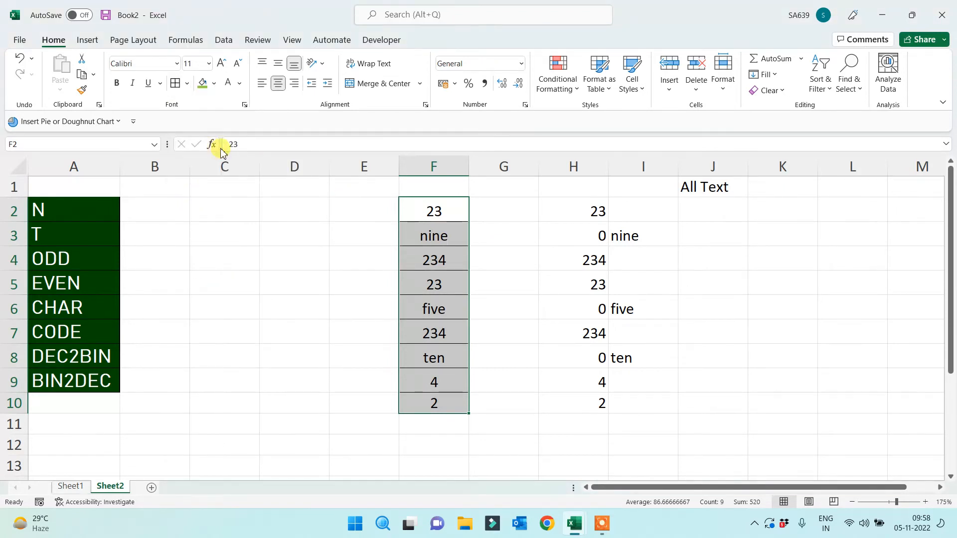
click(710, 209)
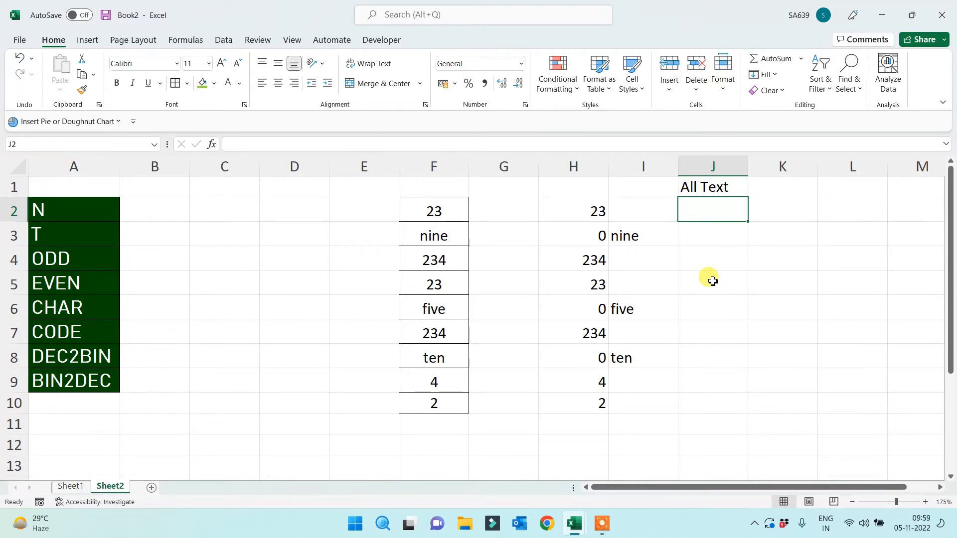
Start an IF formula in J2 referencing F2, then abandon it
text(=)
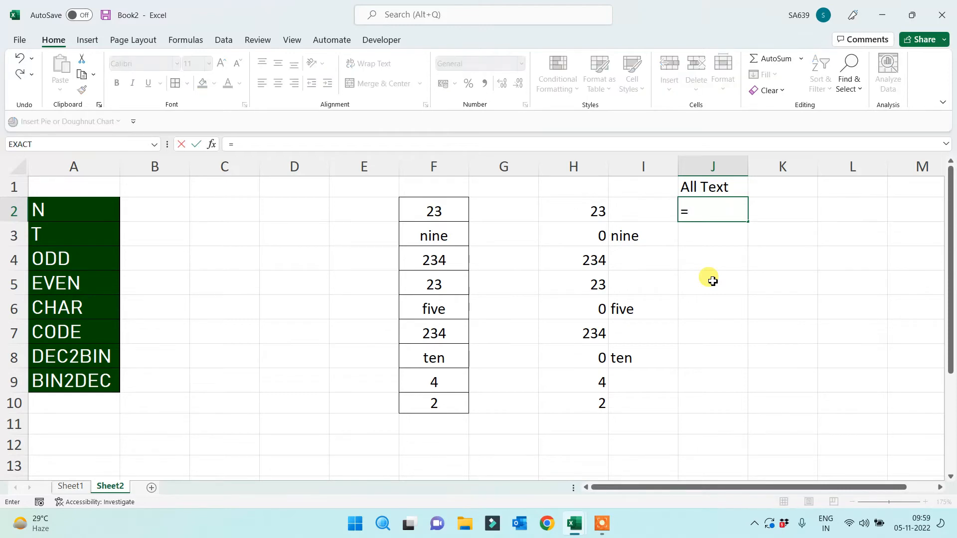
text(if()
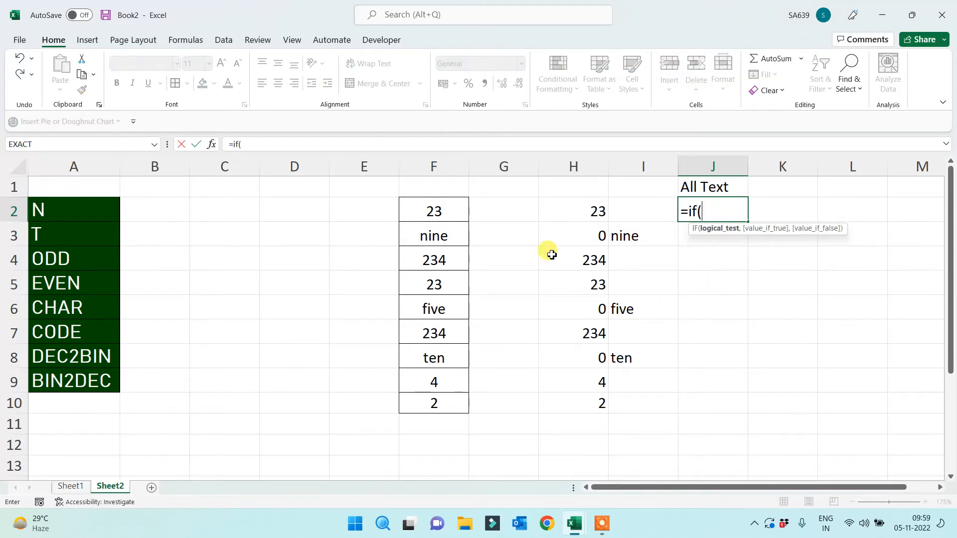
click(427, 212)
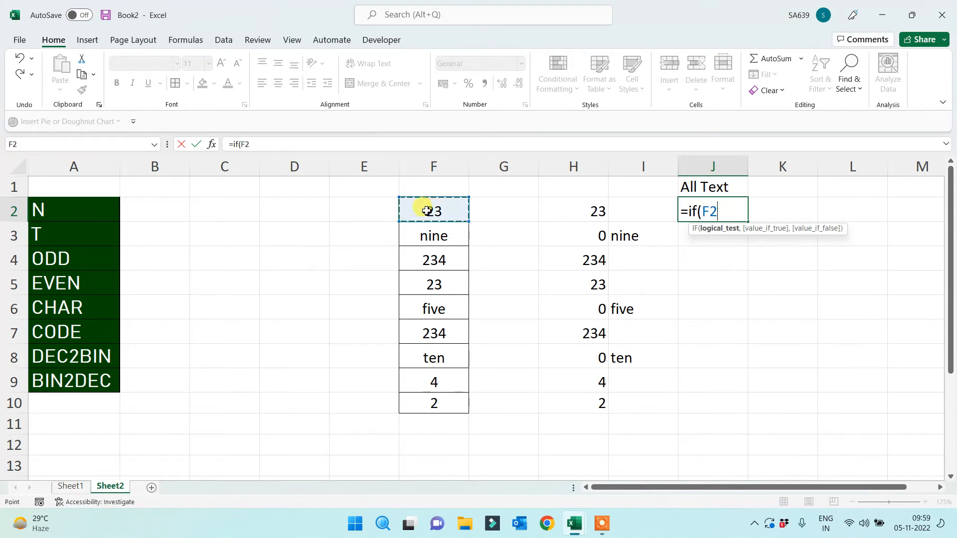
drag(428, 257, 412, 396)
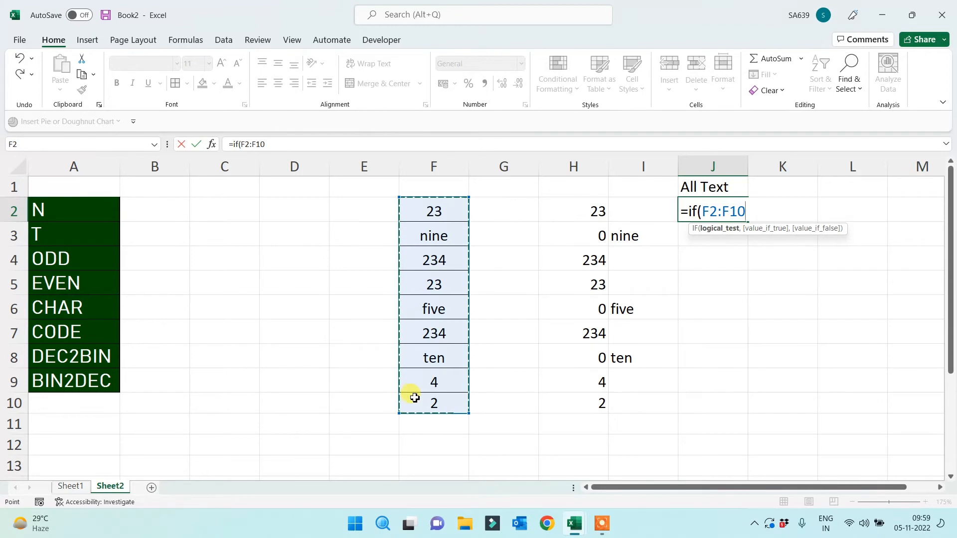
click(447, 210)
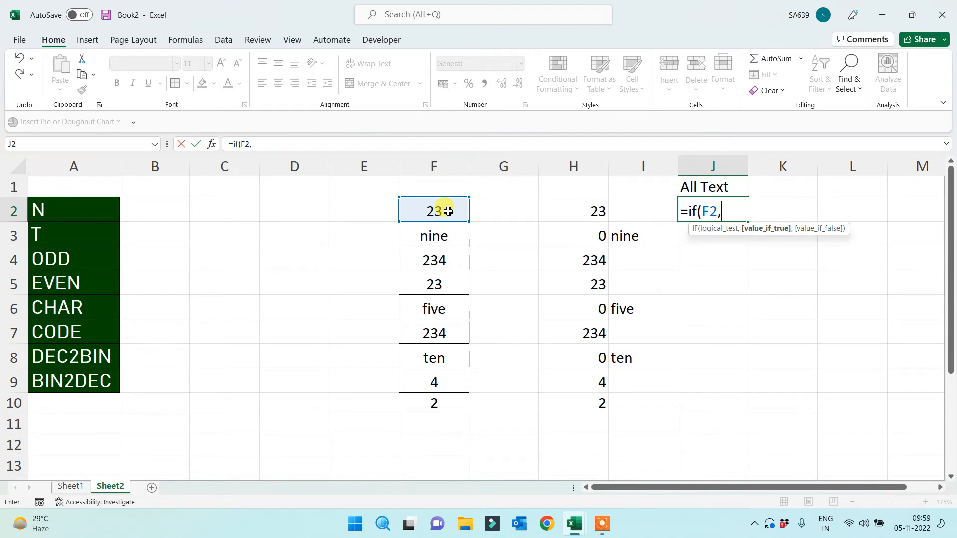
text("Text")
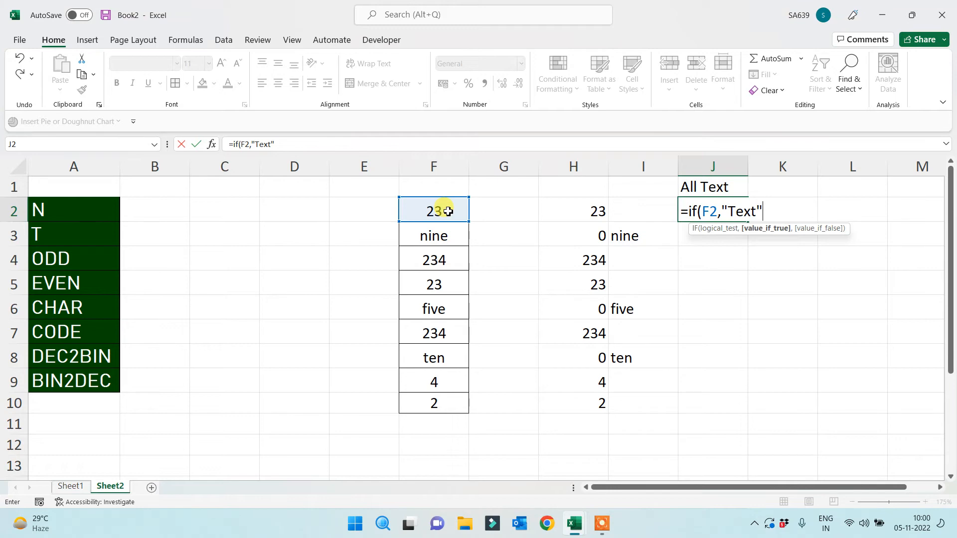
key(Escape)
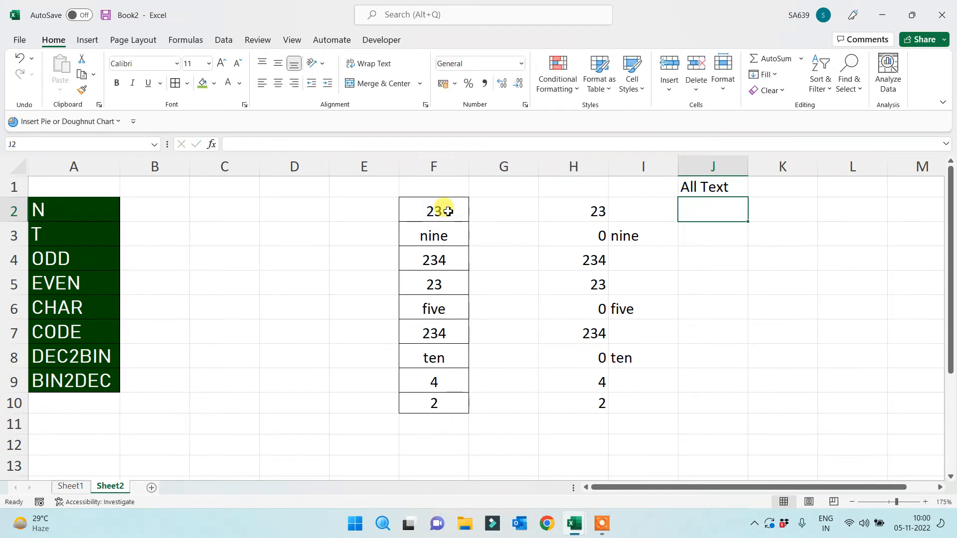
Enter =ISTEXT(F2) in J2 and fill it down to J10
text(=ist)
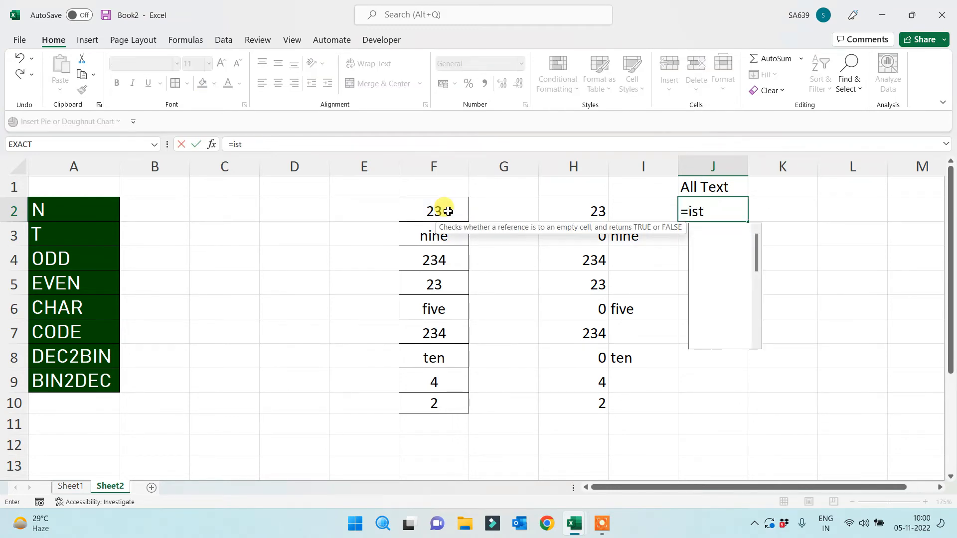
text(ext()
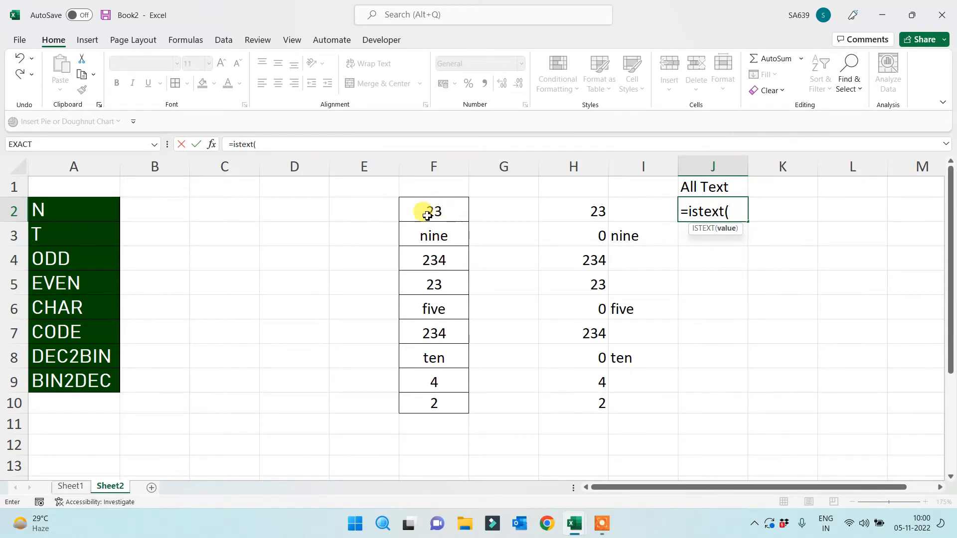
click(450, 214)
key(Return)
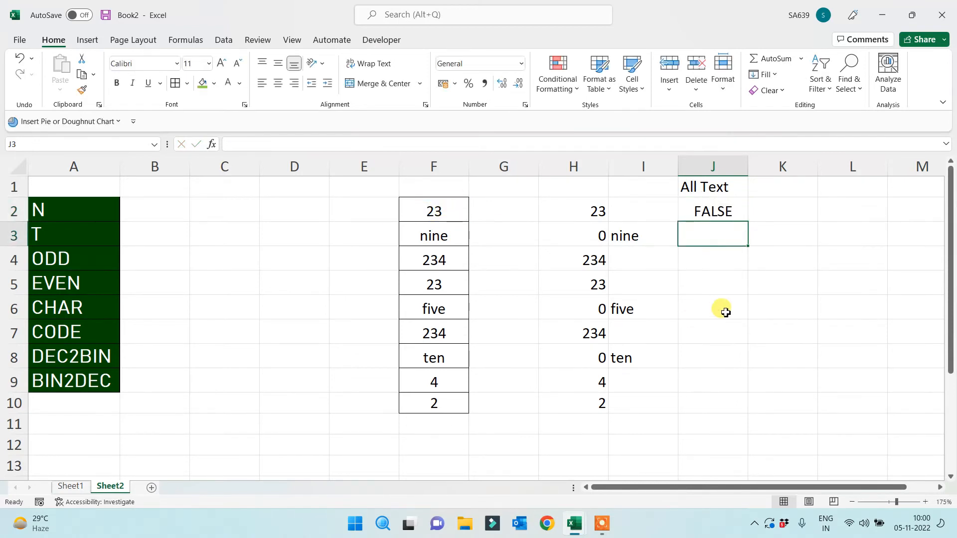
click(731, 211)
drag(747, 221, 713, 413)
Turn J2 into =IF(ISTEXT(F2)=TRUE,F2,"") and fill it down to J10
click(689, 207)
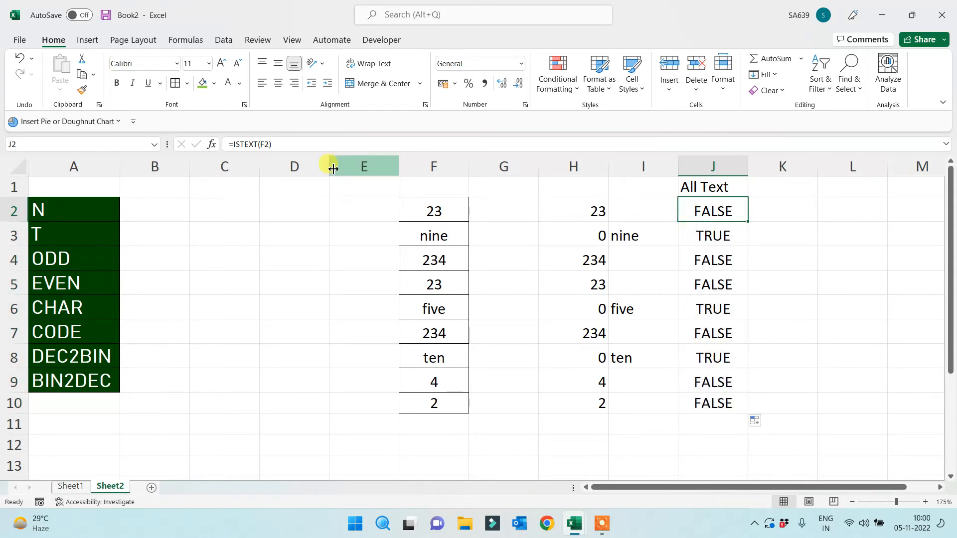
click(235, 144)
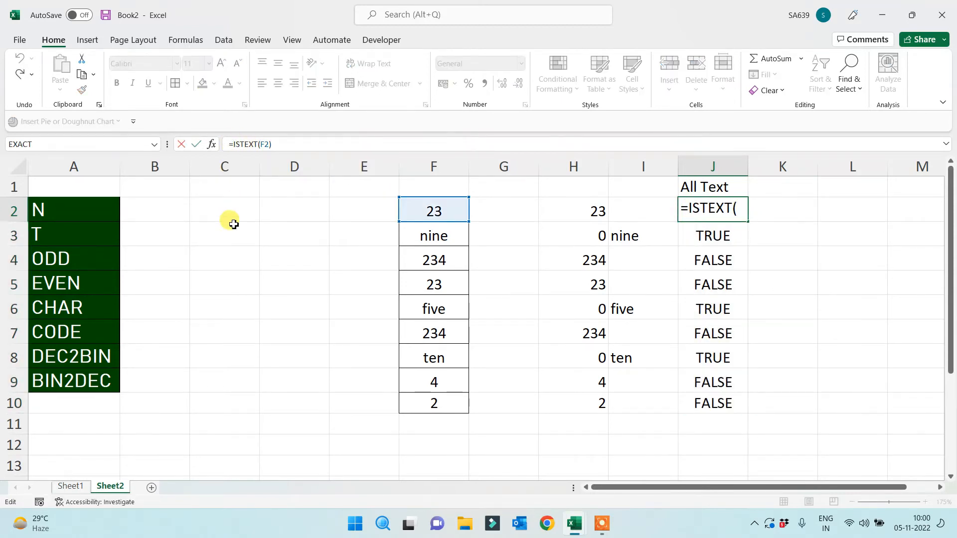
text(if()
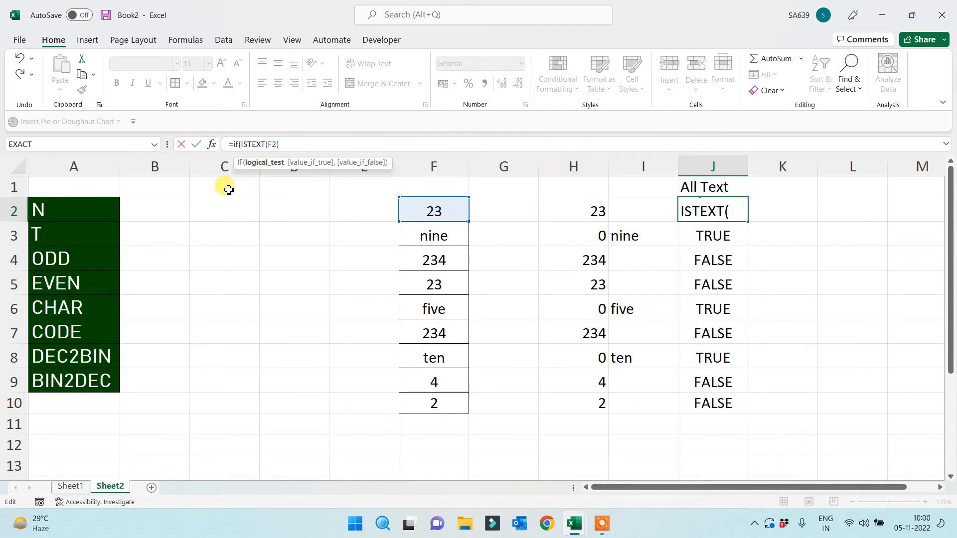
click(300, 141)
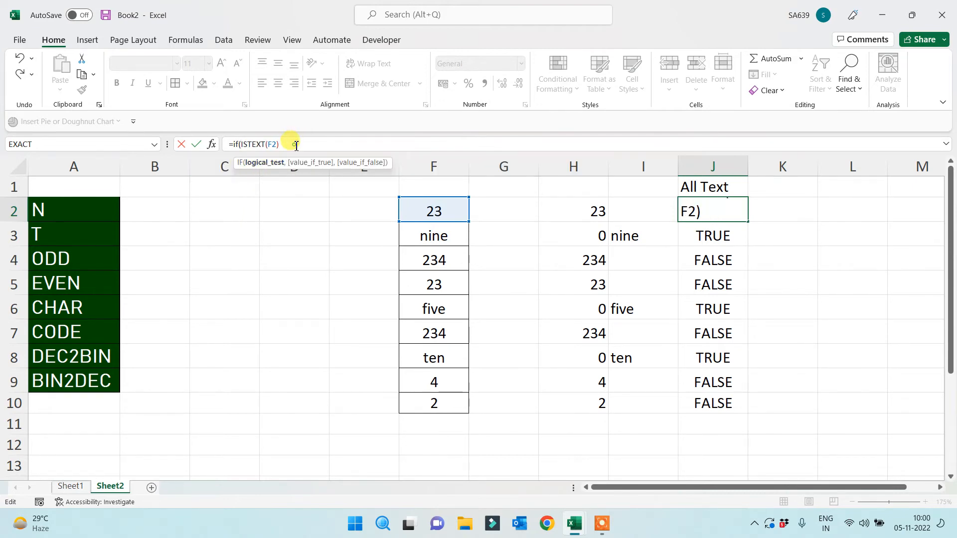
text(=tr)
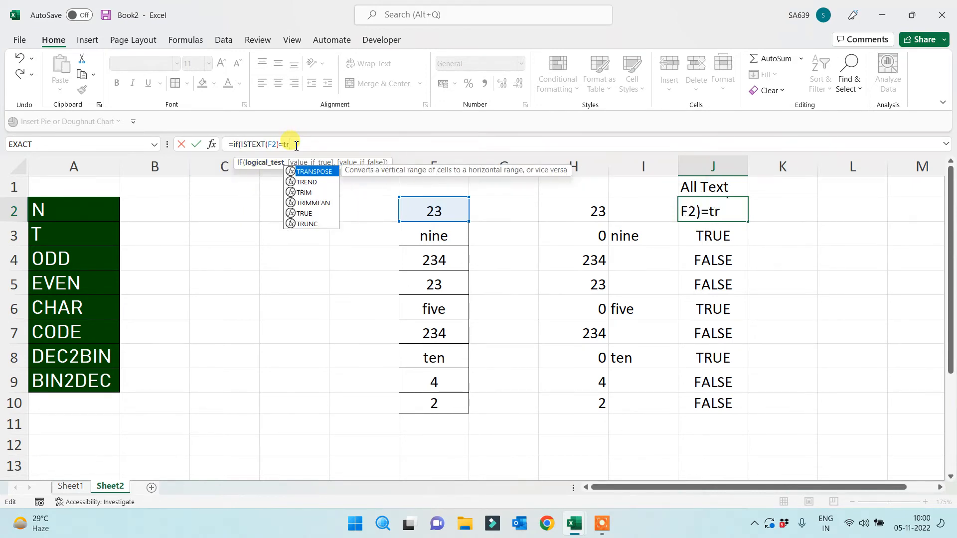
text(ue,)
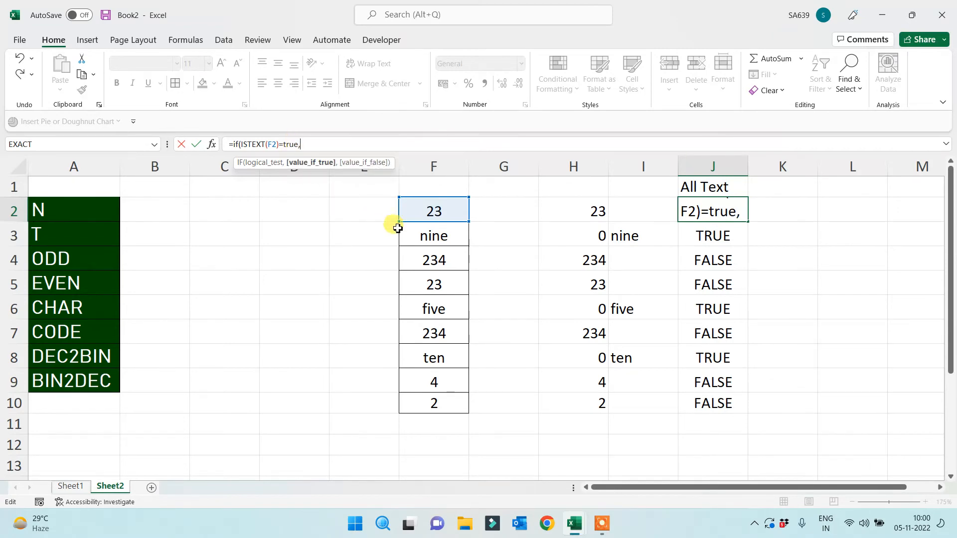
click(431, 210)
text(,"")
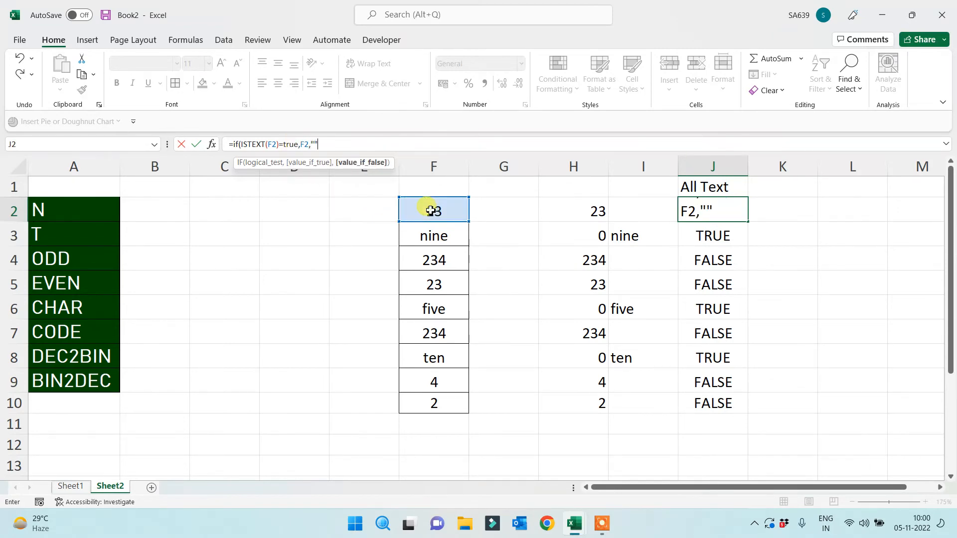
text())
key(Return)
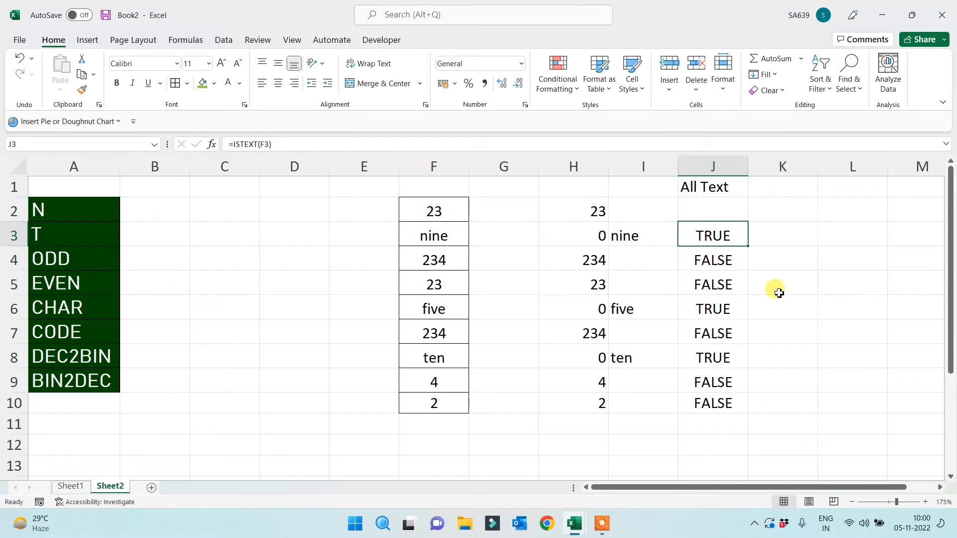
click(706, 205)
double_click(748, 221)
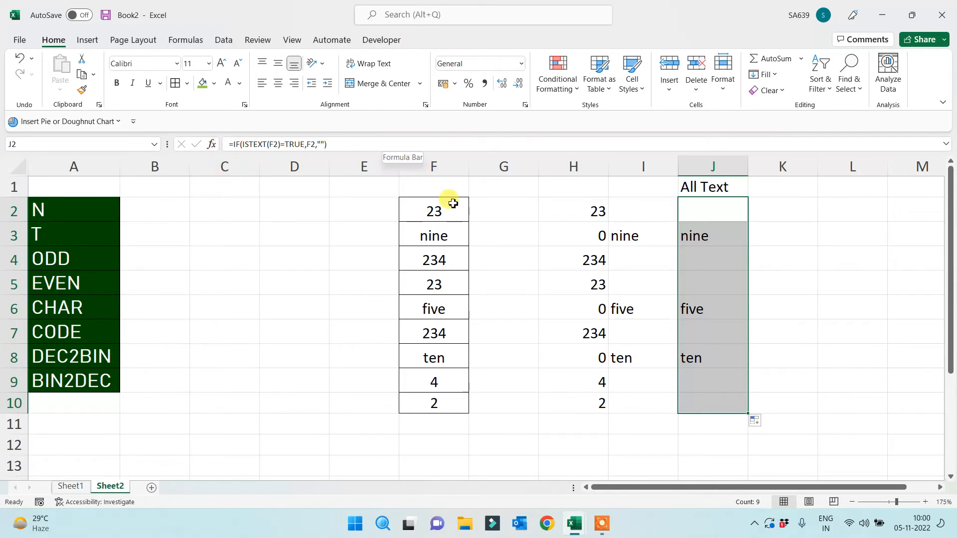
click(636, 188)
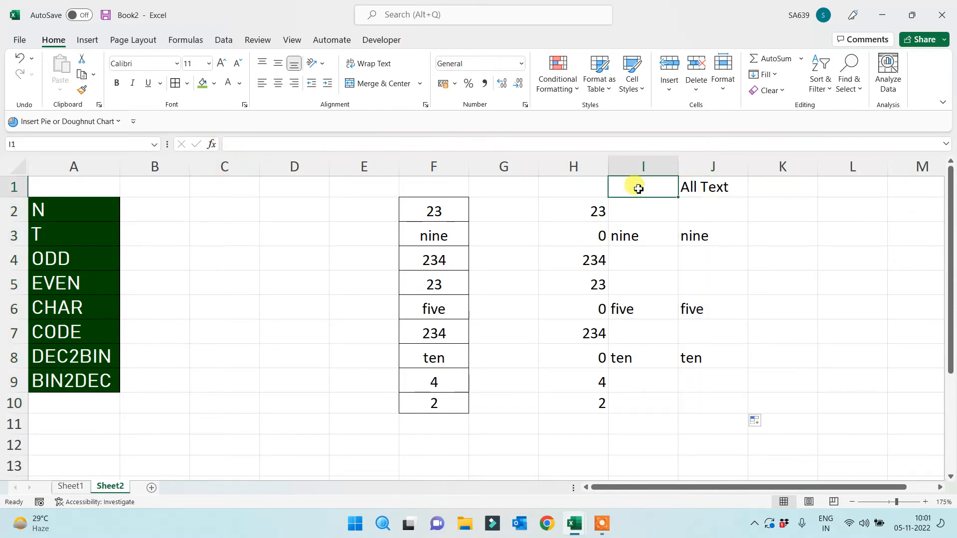
Label column I as 'T' and column H as 'N' in row 1
text(Ni)
key(BackSpace)
key(BackSpace)
key(BackSpace)
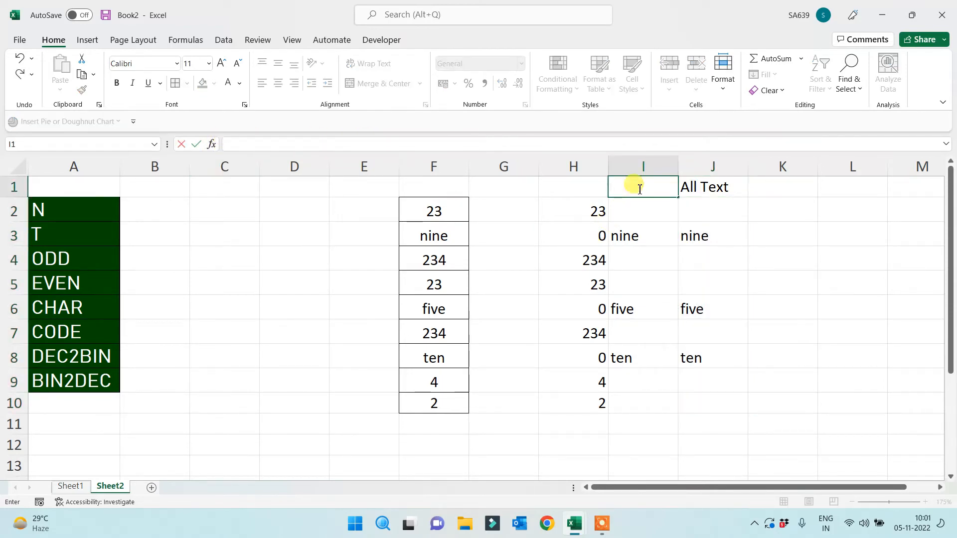
text(T)
key(Delete)
key(Return)
click(570, 185)
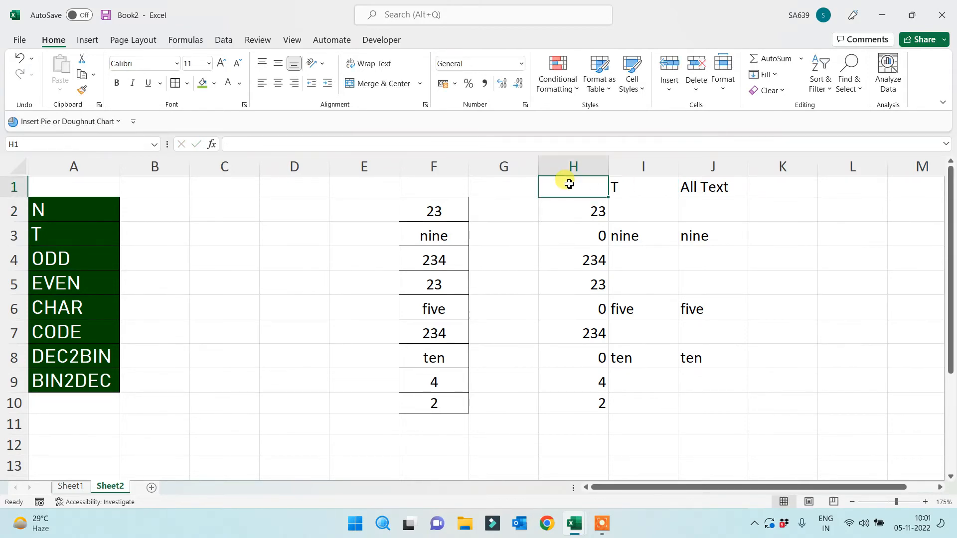
text(N)
key(Return)
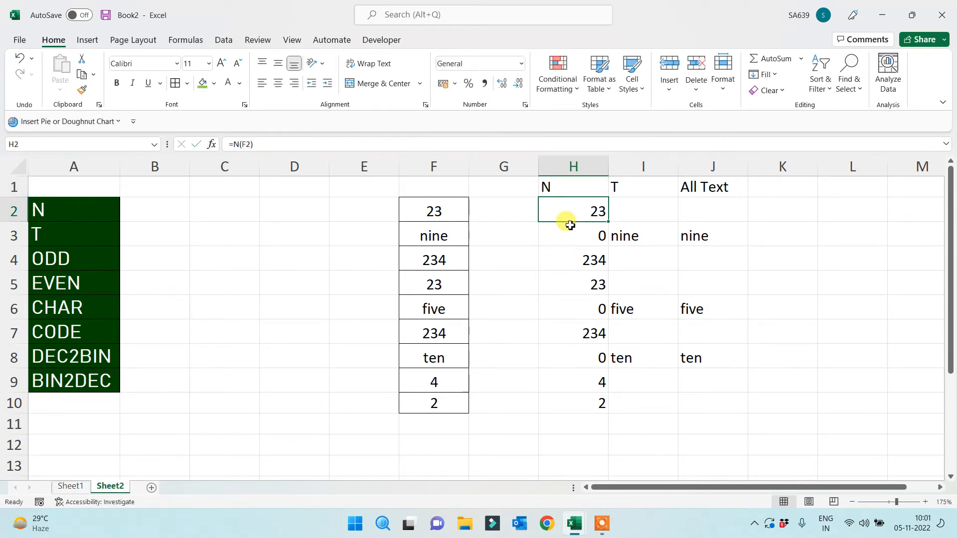
Inspect the N formulas in H2, H3, H4 and H7
drag(430, 215, 593, 214)
click(594, 235)
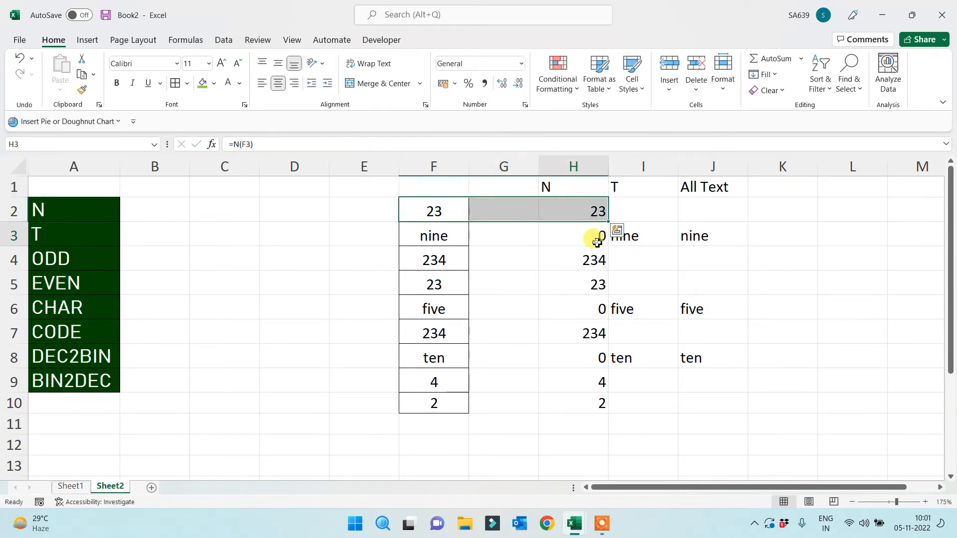
click(584, 210)
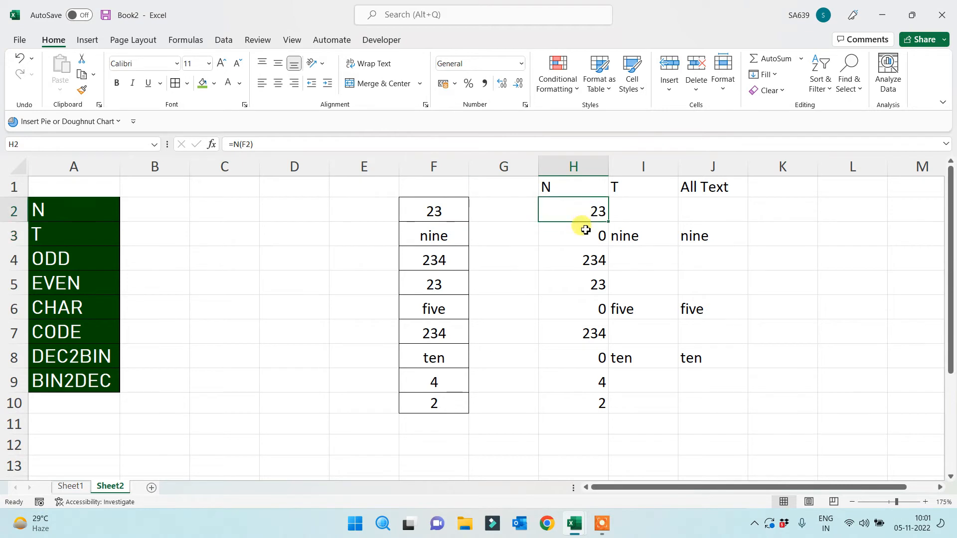
click(586, 251)
click(577, 334)
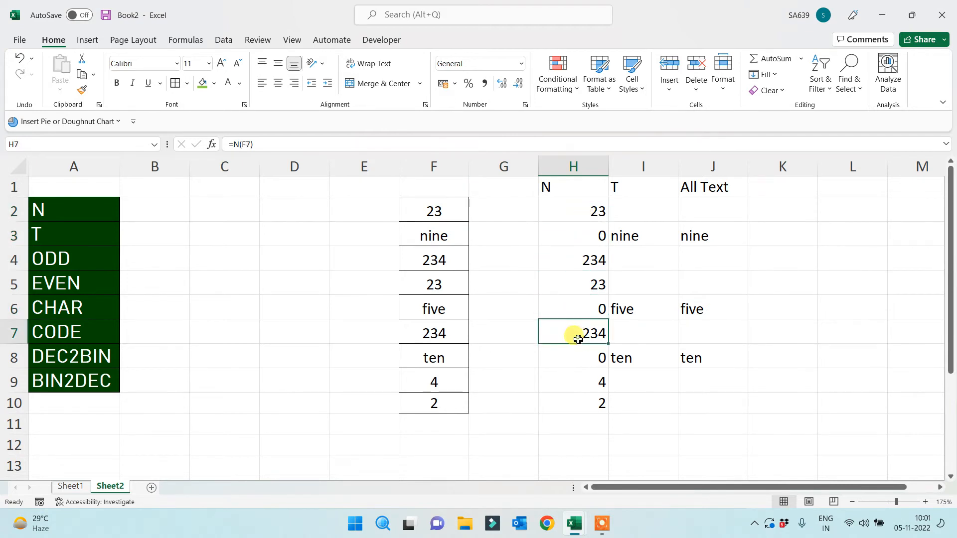
Change J2 to =IF(ISTEXT(F2)=FALSE,F2,"") and fill it down to J10
click(707, 205)
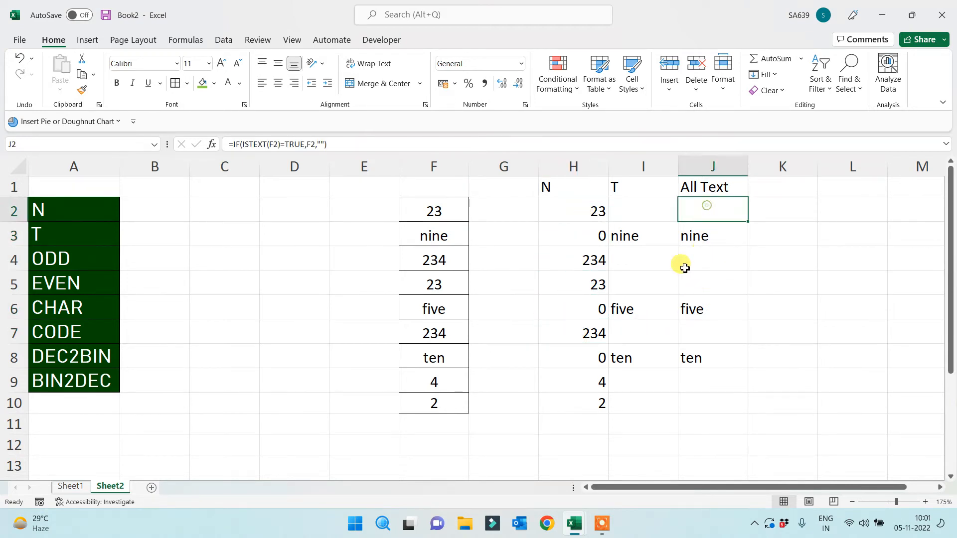
click(308, 144)
key(BackSpace)
key(BackSpace)
key(BackSpace)
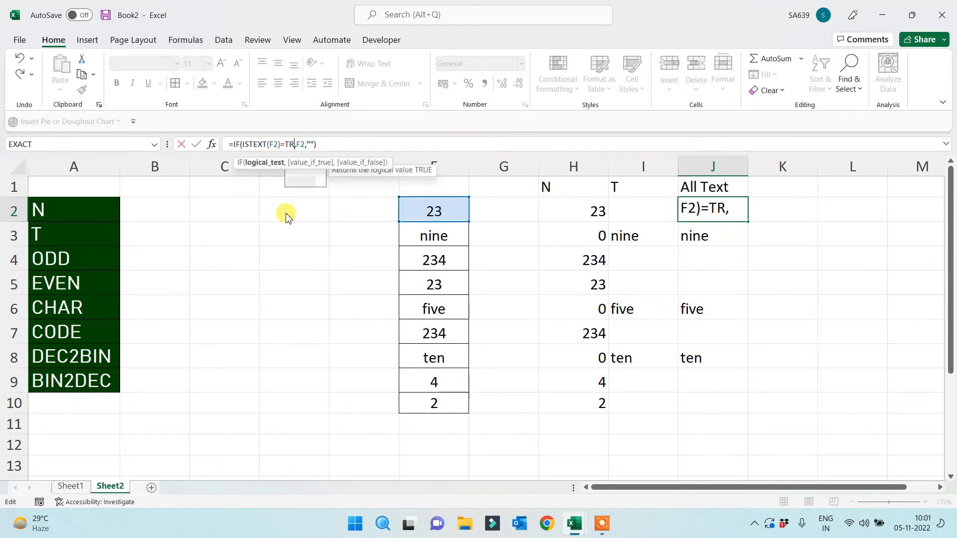
key(BackSpace)
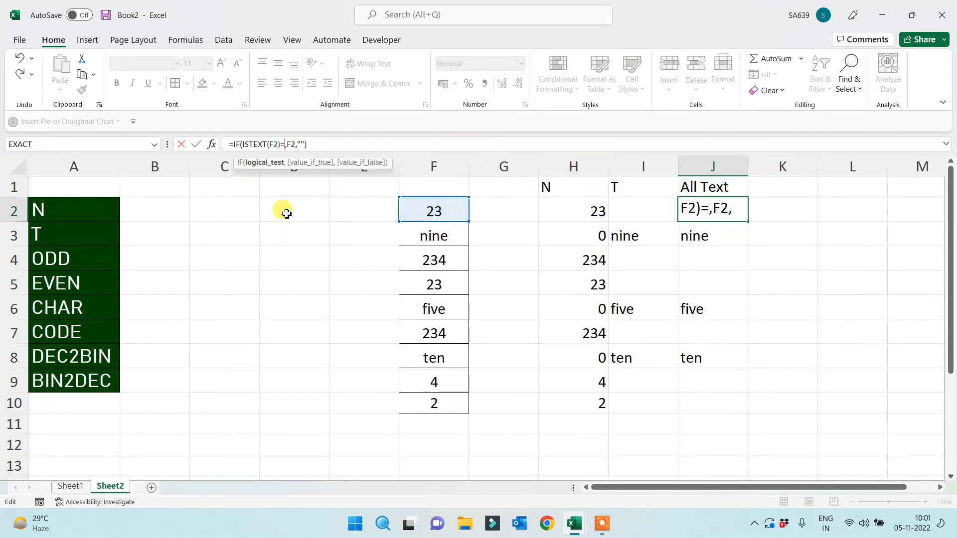
text(false)
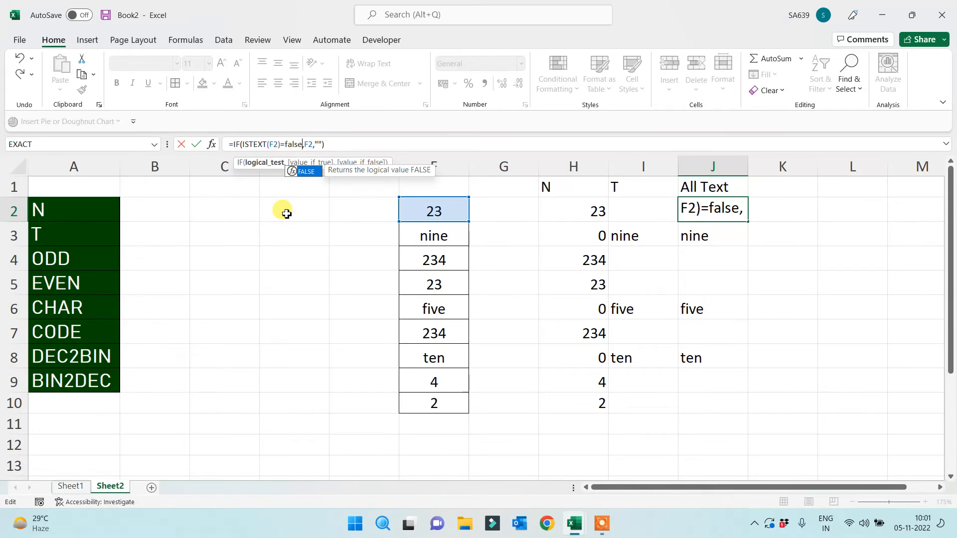
key(Return)
click(720, 212)
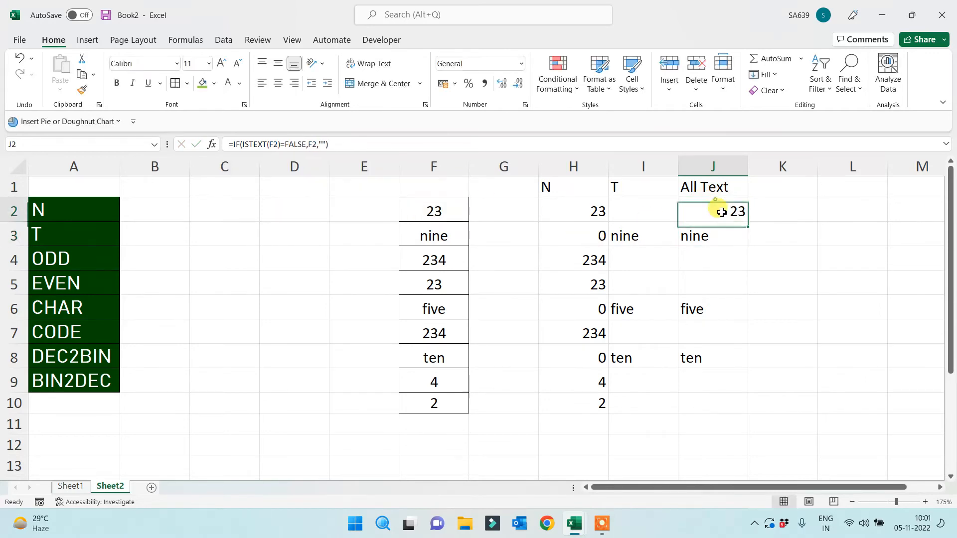
double_click(748, 226)
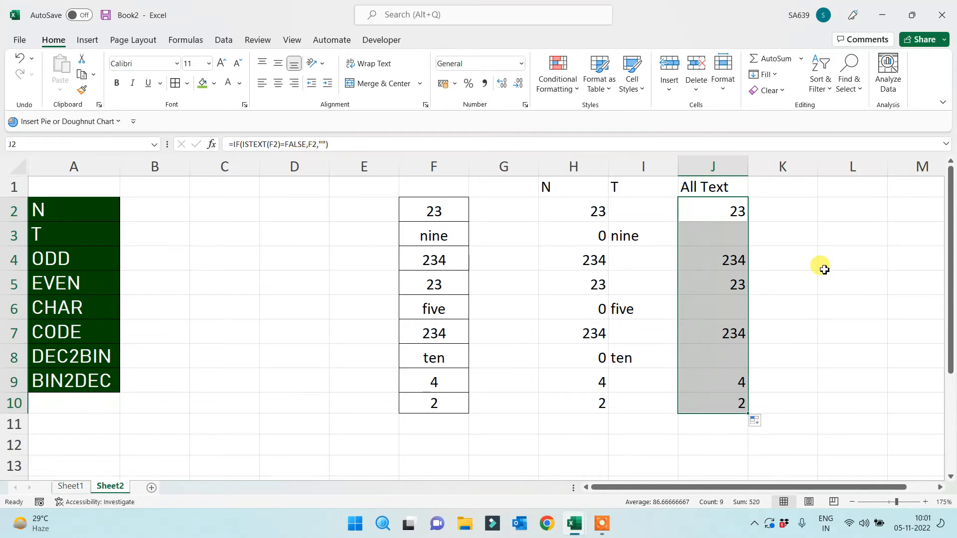
Give the N and T headers in H1:I1 a green fill with white text
drag(584, 188, 615, 188)
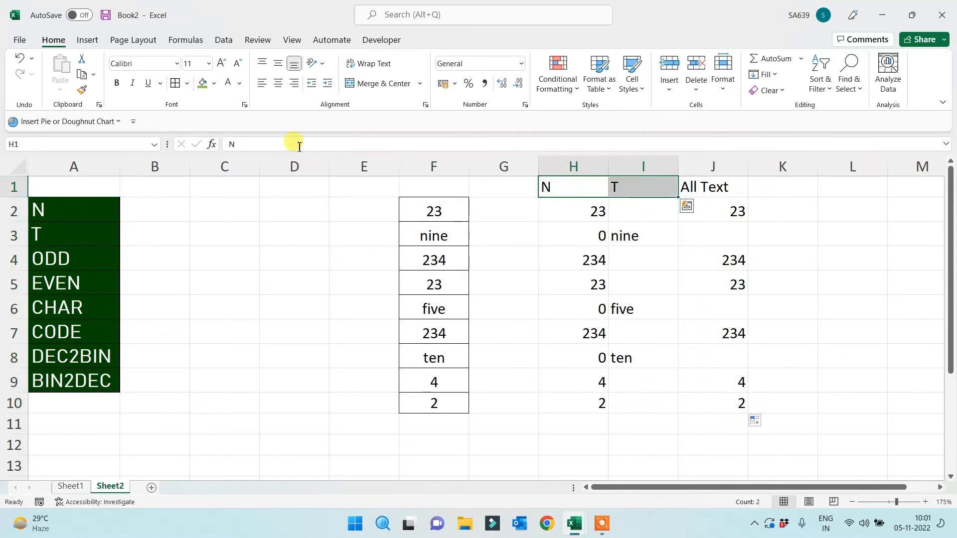
click(203, 82)
click(228, 82)
click(252, 287)
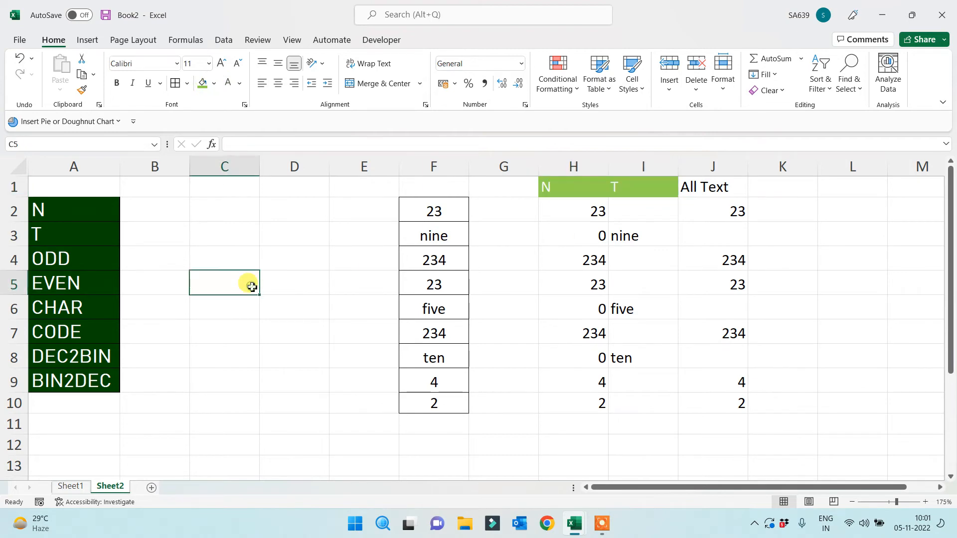
Fill the N and T labels in A2:A3 dark red
drag(61, 210, 67, 234)
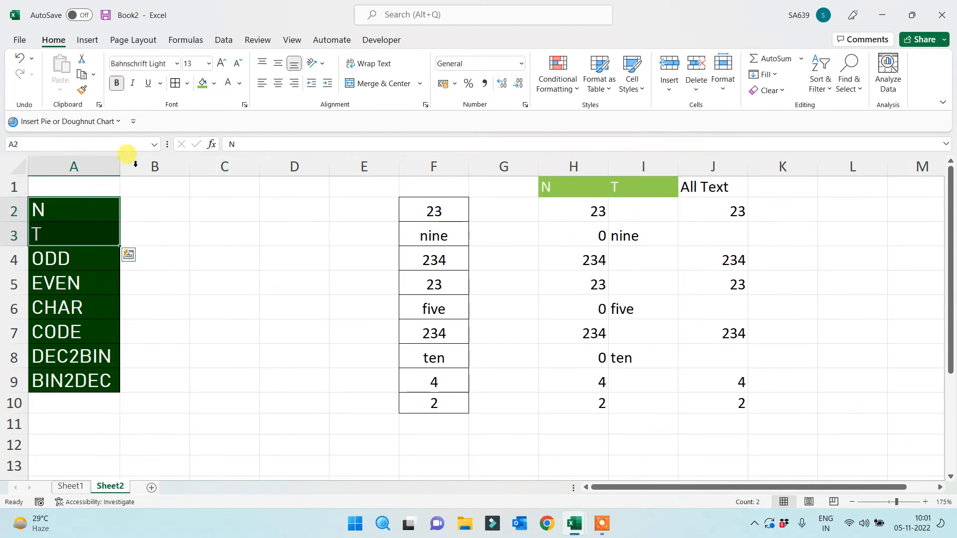
click(214, 83)
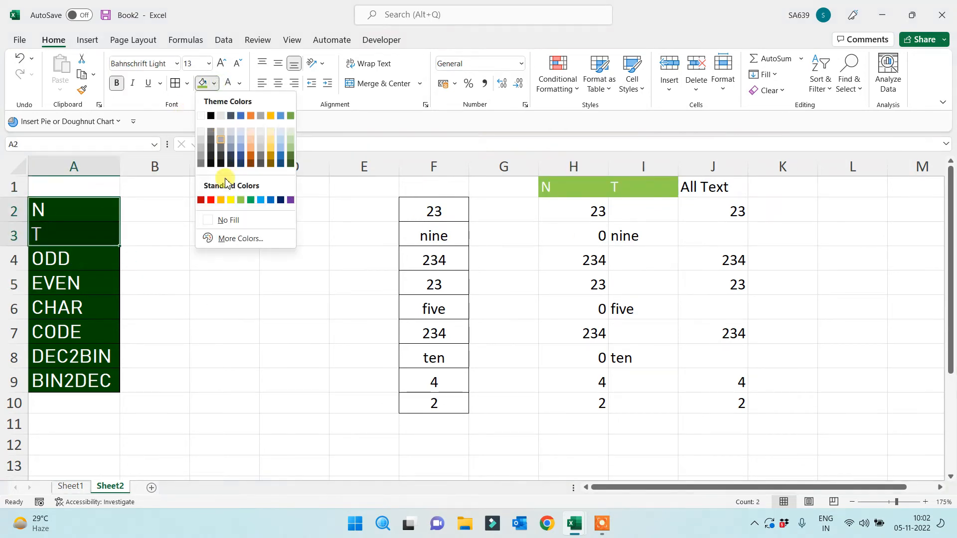
click(201, 200)
click(200, 287)
Fill the ODD and EVEN labels in A4:A5 dark blue
drag(75, 254, 77, 285)
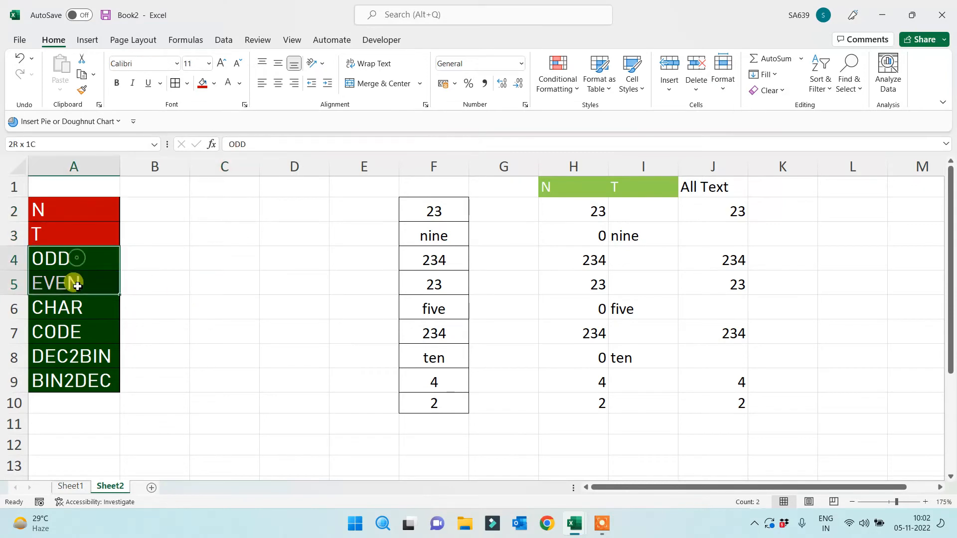
click(214, 83)
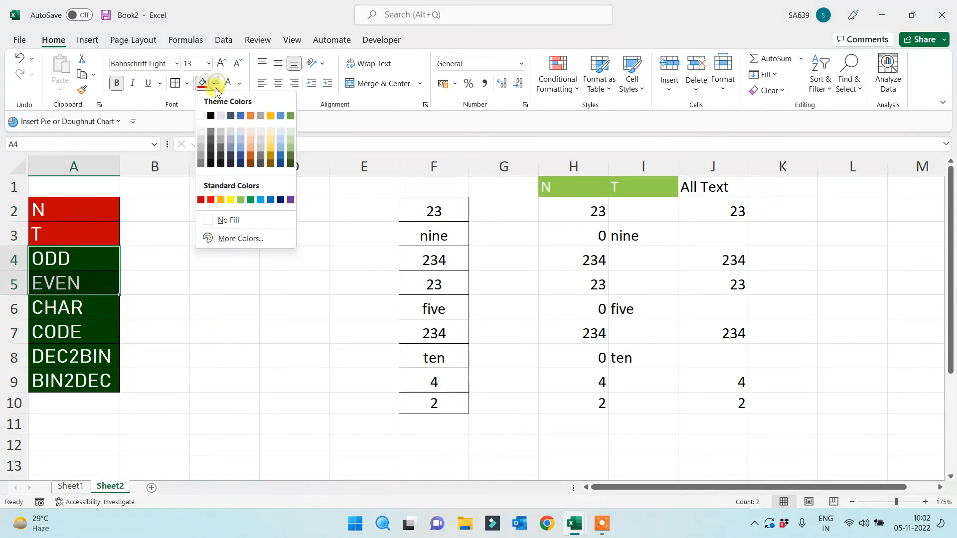
click(279, 202)
click(249, 285)
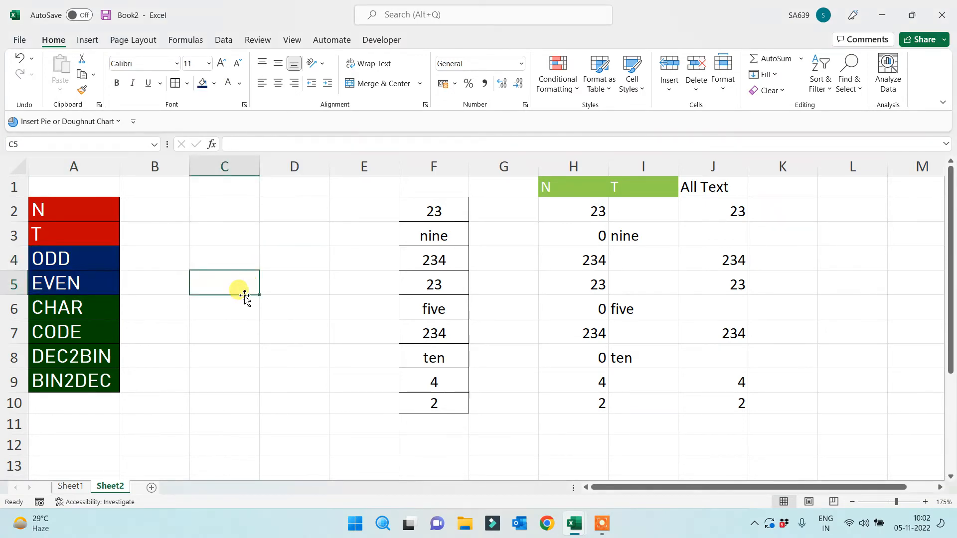
drag(82, 258, 83, 279)
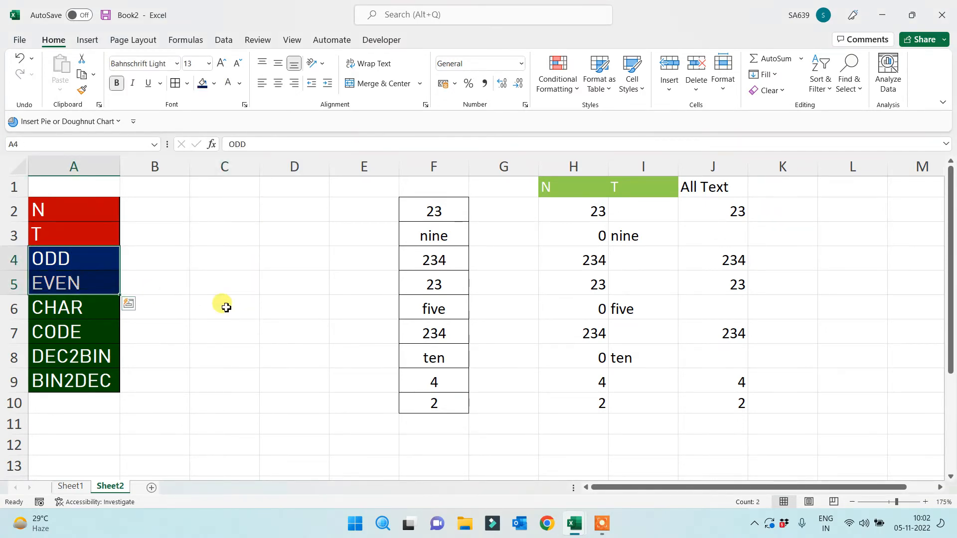
Copy the ODD and EVEN labels into A13:A14
key(ctrl+c)
scroll(182, 406, down, 1)
click(79, 402)
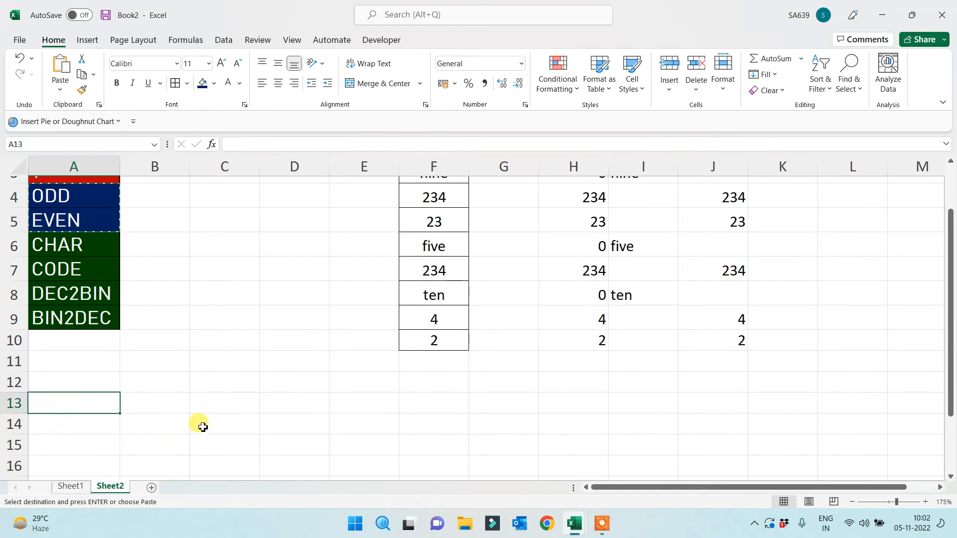
key(ctrl+v)
Enter 234, 234, 23, 42, 34, 34, 234, 23, 52 down D14:D22
scroll(229, 414, down, 2)
click(299, 311)
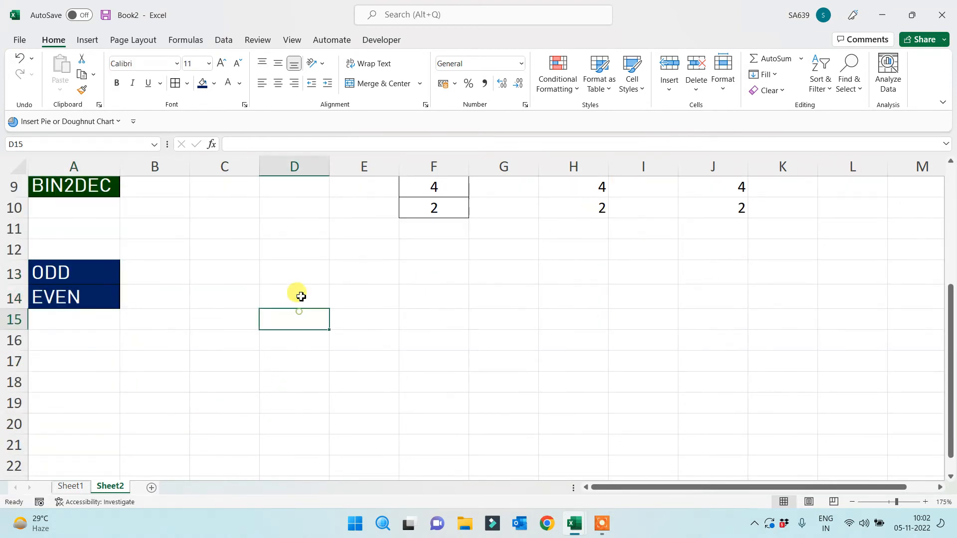
click(287, 271)
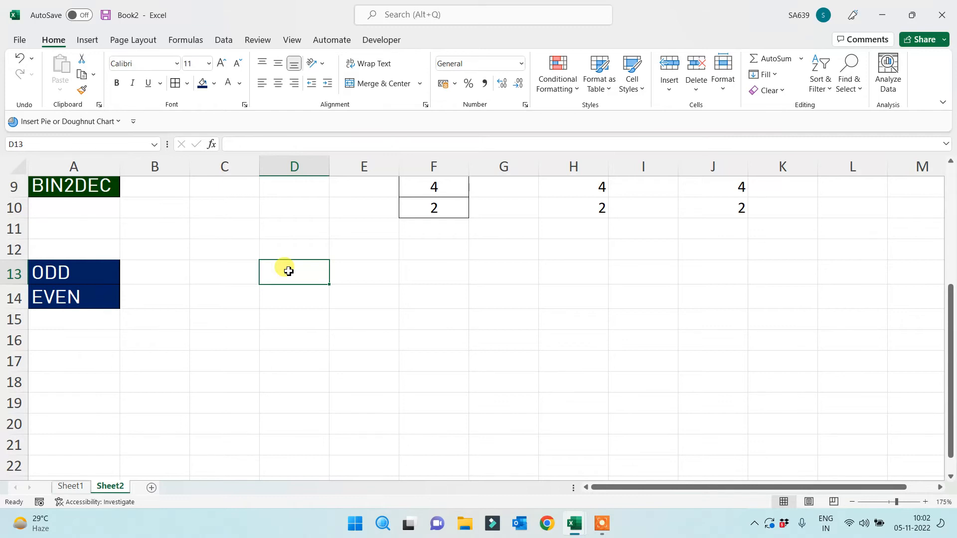
key(Return)
text(234)
key(Return)
text(234)
key(Return)
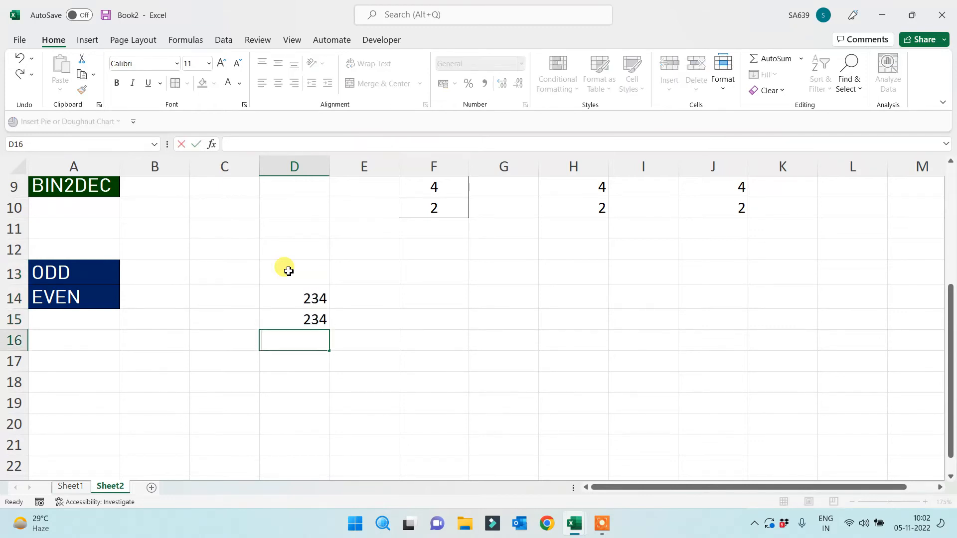
text(23)
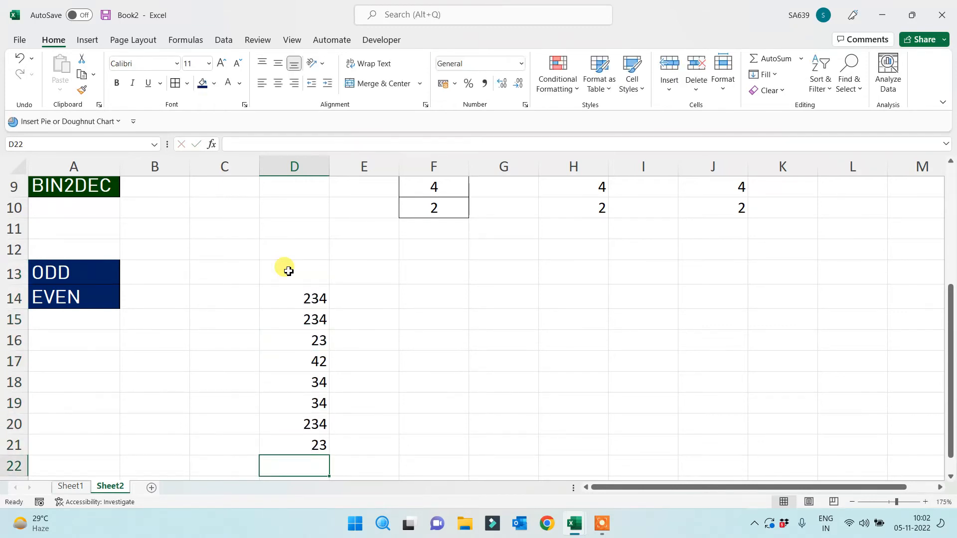
text( 42 34 34 234 23 52)
key(Up)
key(Up)
key(Up)
key(Up)
key(Up)
key(Up)
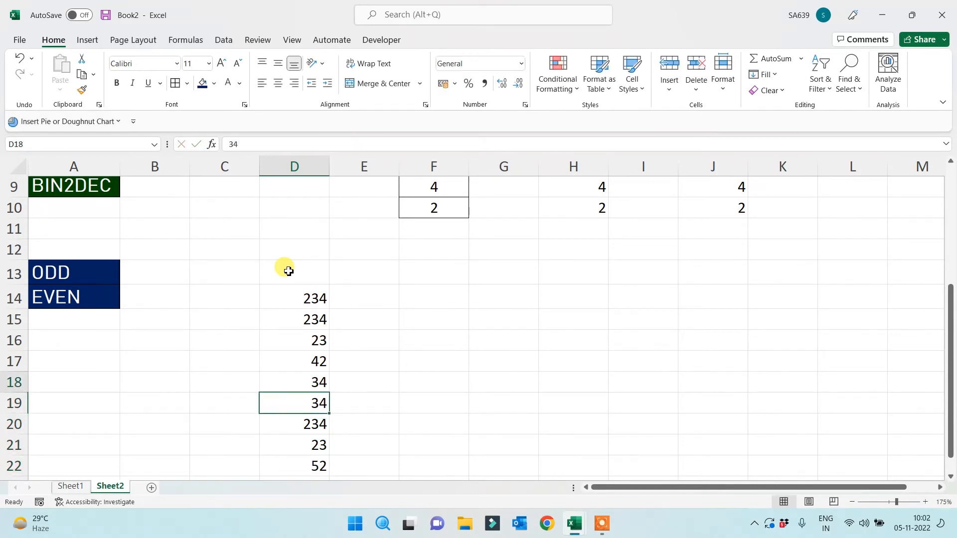
key(Up)
key(Up)
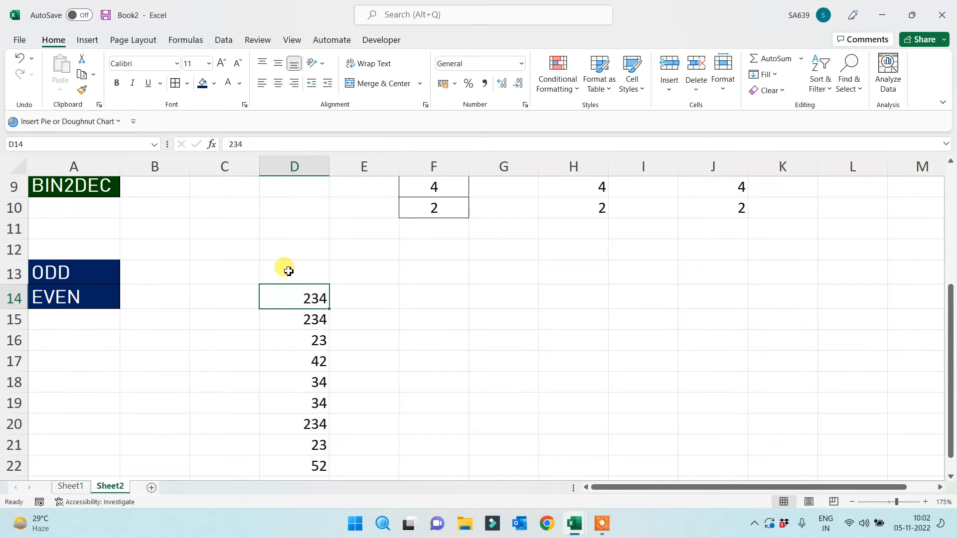
Add the heading 'Odd' in E13 and begin an =ODD( formula
key(Right)
key(Up)
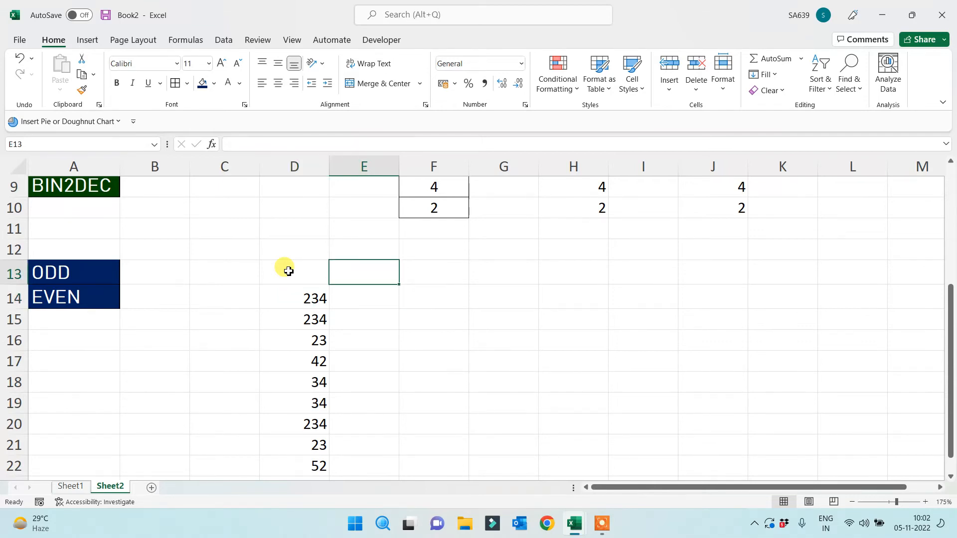
text(Odd)
key(Return)
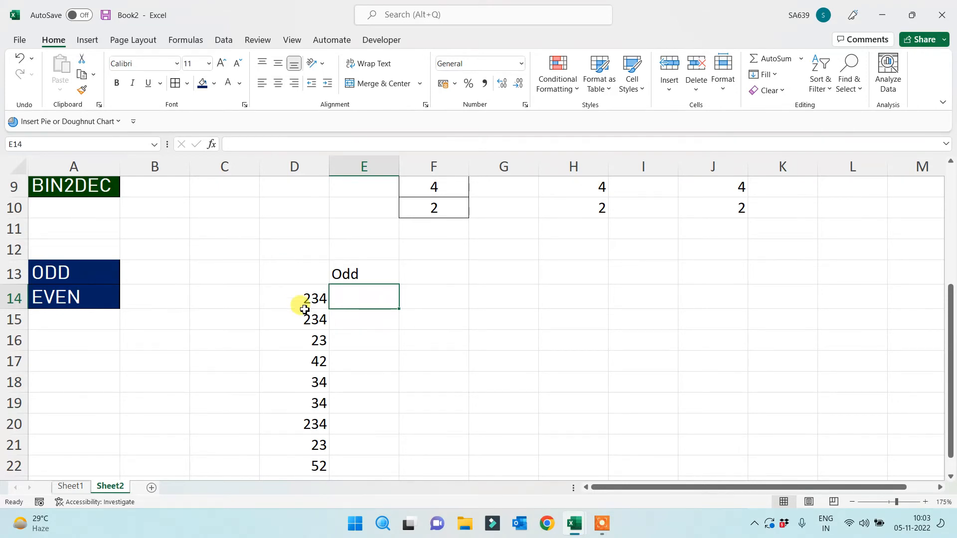
text(=odd)
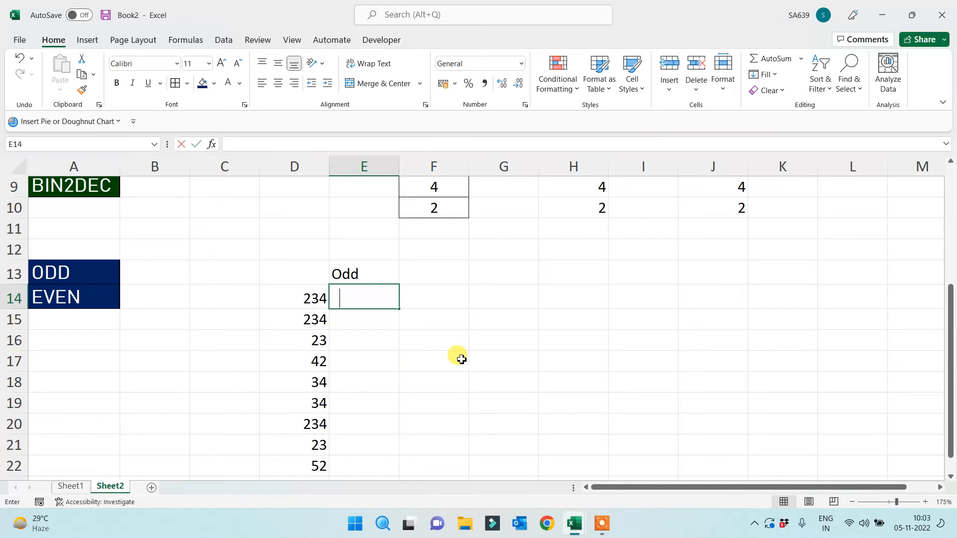
text(()
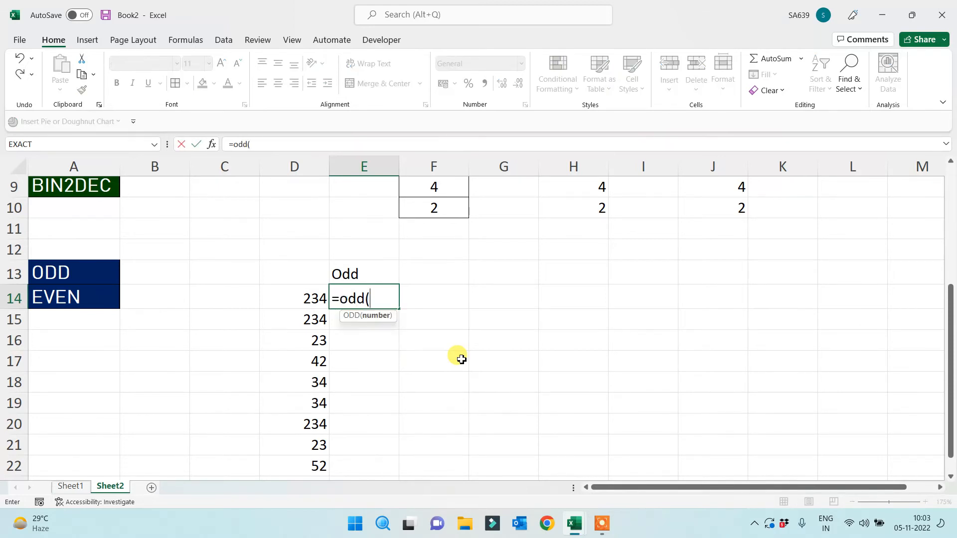
Complete =ODD(D14) in E14 and fill it down to E22
click(275, 304)
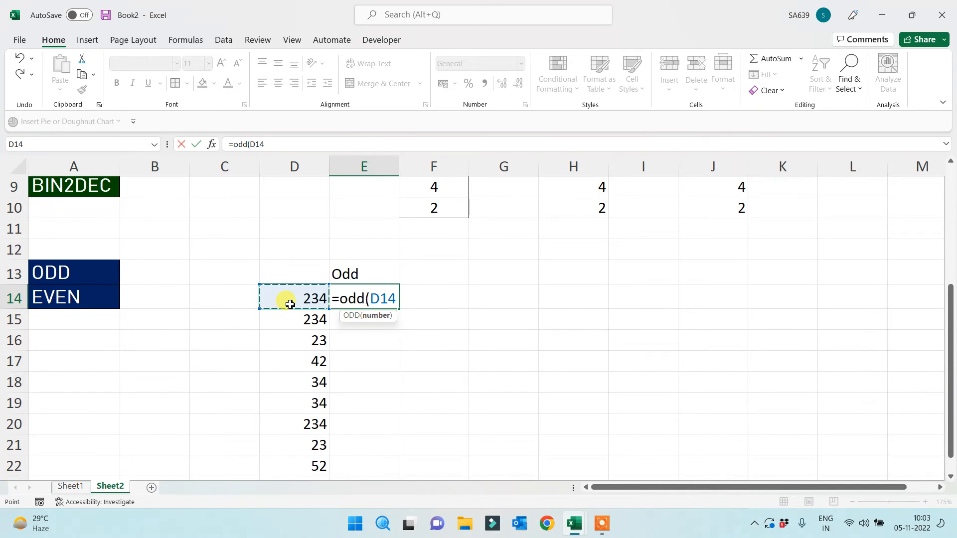
text())
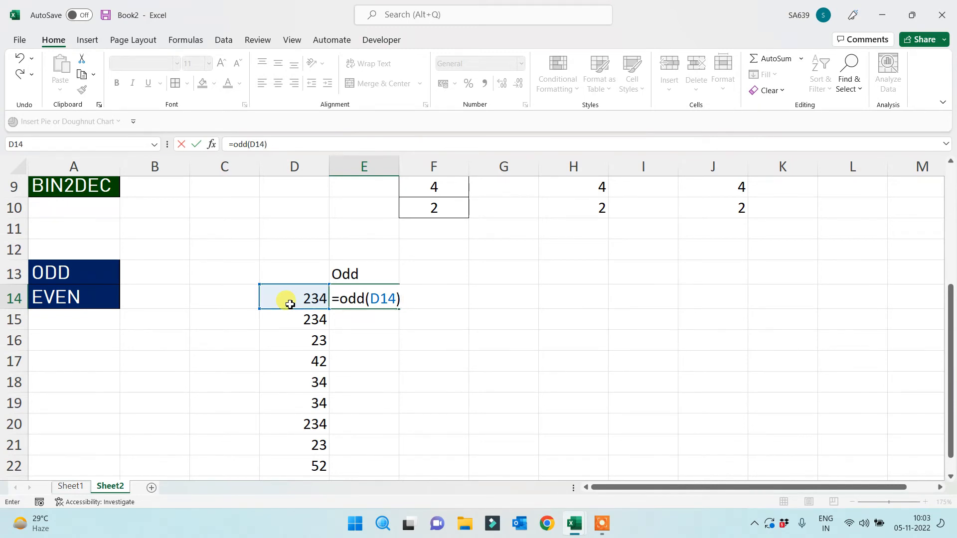
key(Return)
click(385, 290)
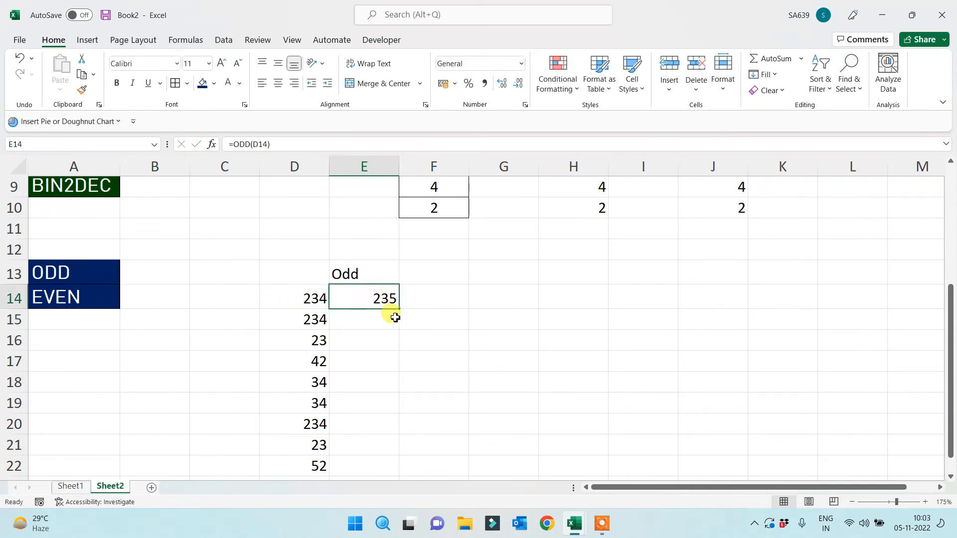
drag(398, 308, 377, 472)
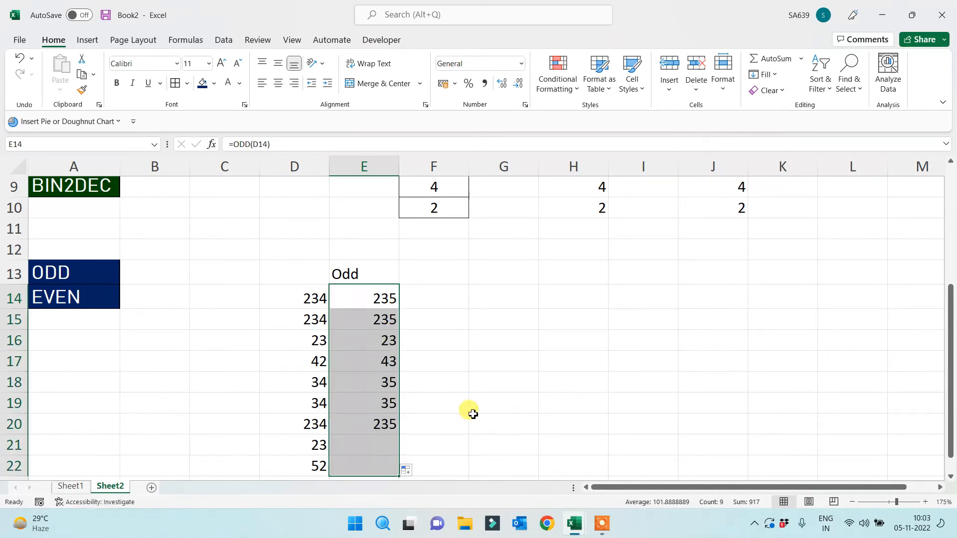
click(329, 279)
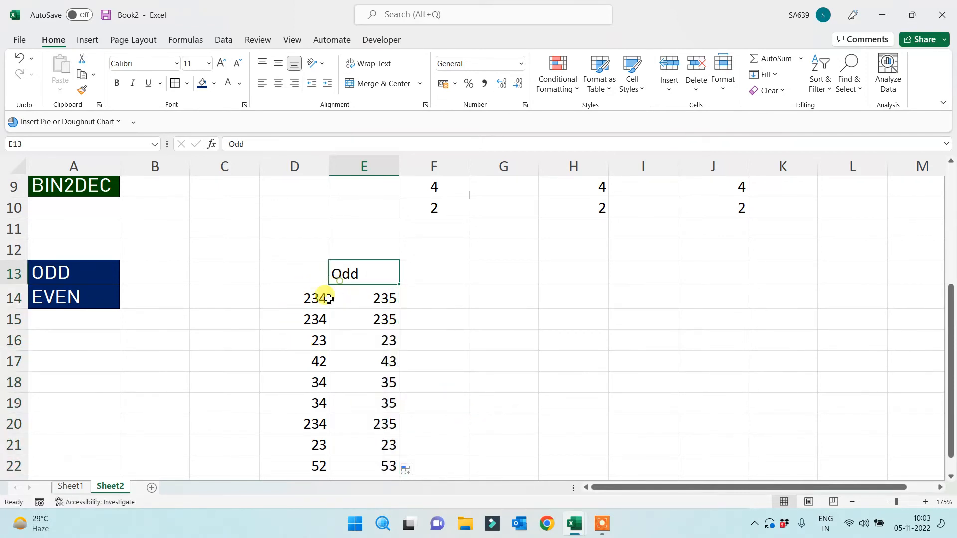
Change D18 from 34 to 55 and compare it with its Odd result
drag(309, 299, 294, 453)
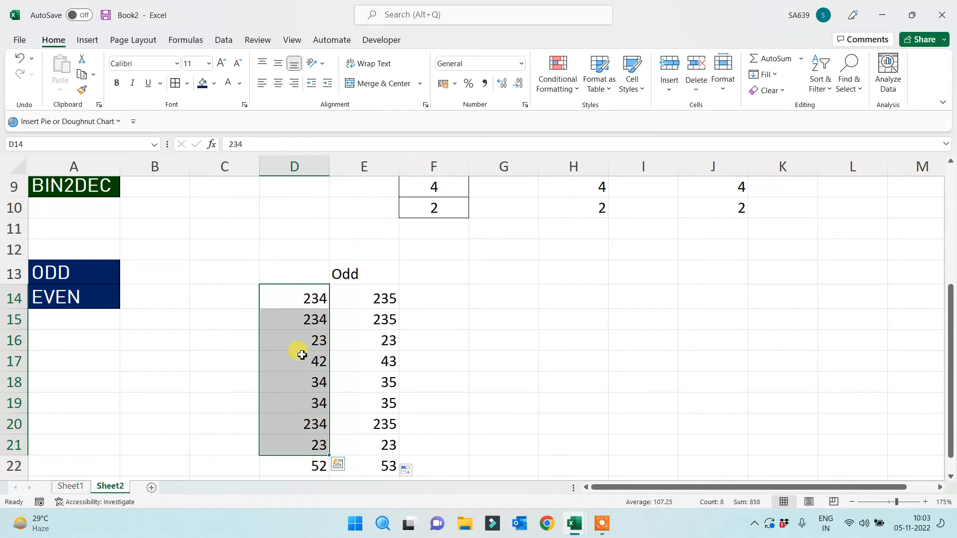
click(310, 301)
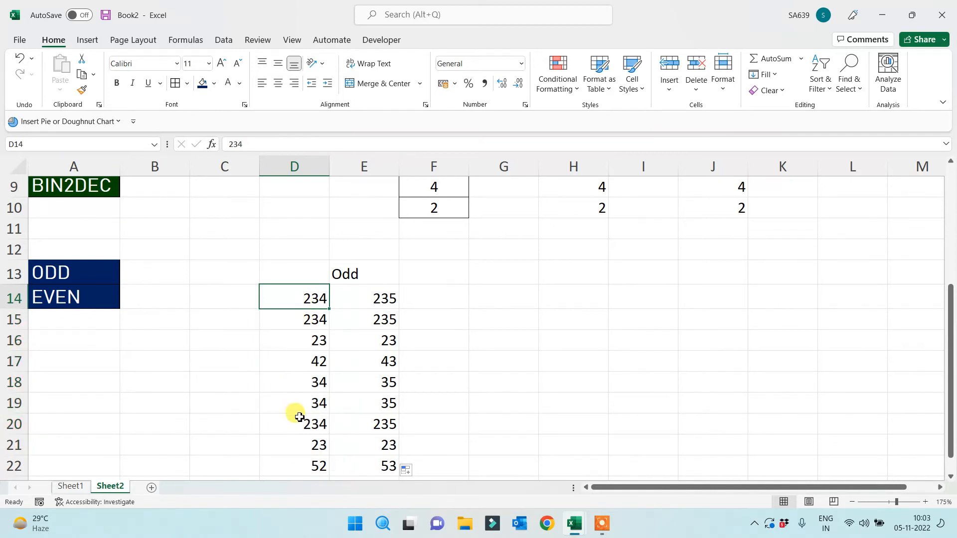
drag(298, 443, 391, 444)
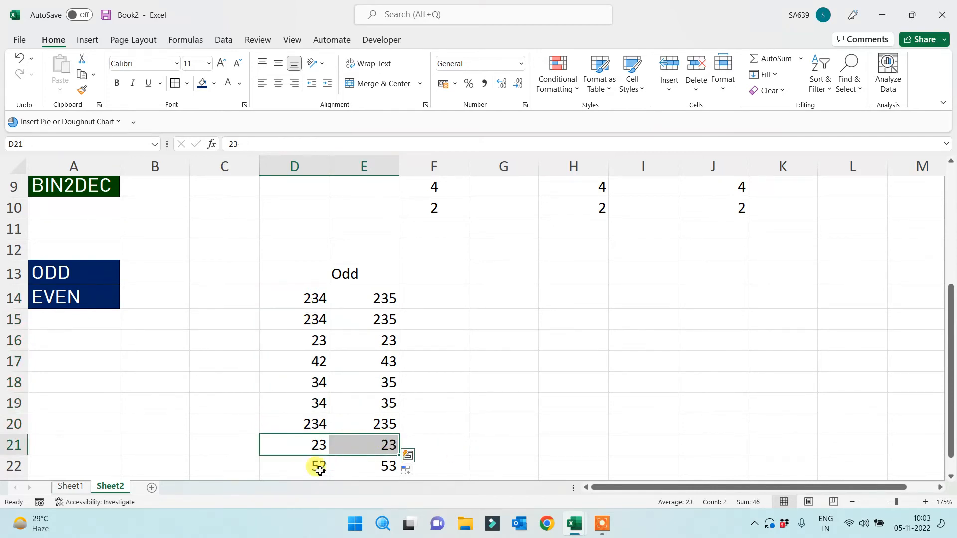
click(307, 383)
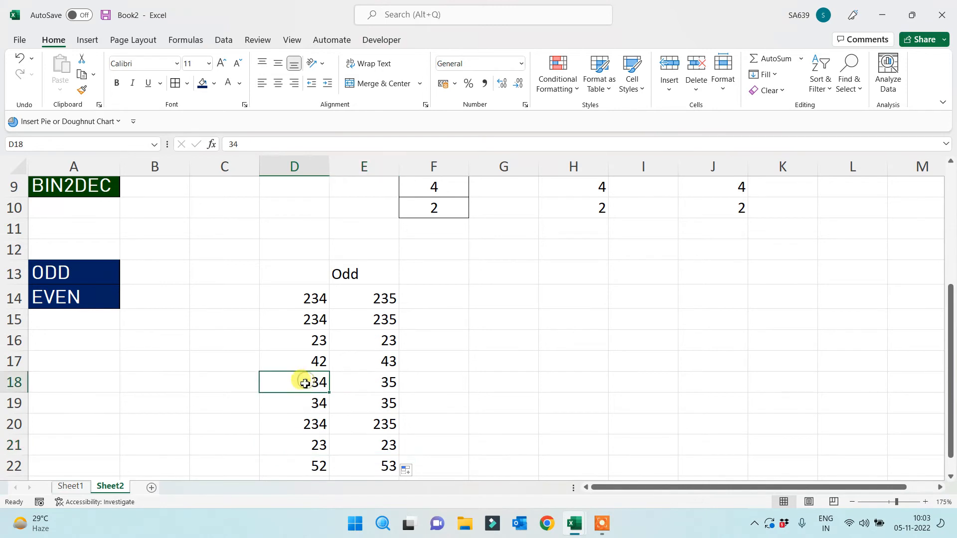
text(55)
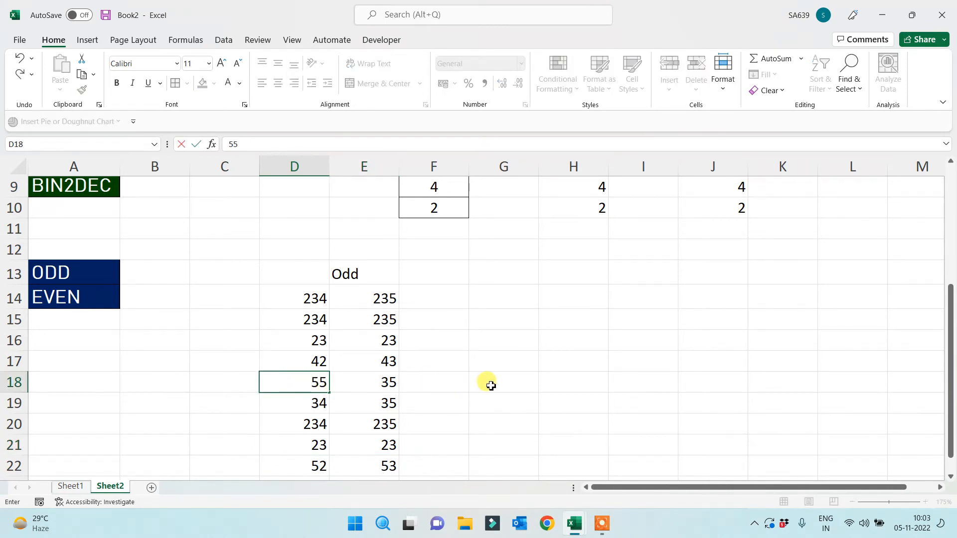
click(525, 397)
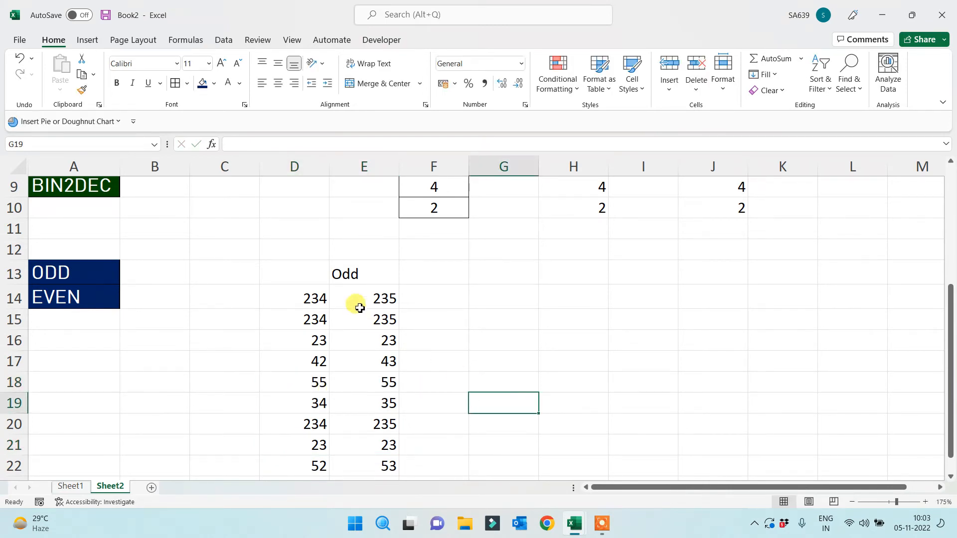
click(364, 274)
click(437, 273)
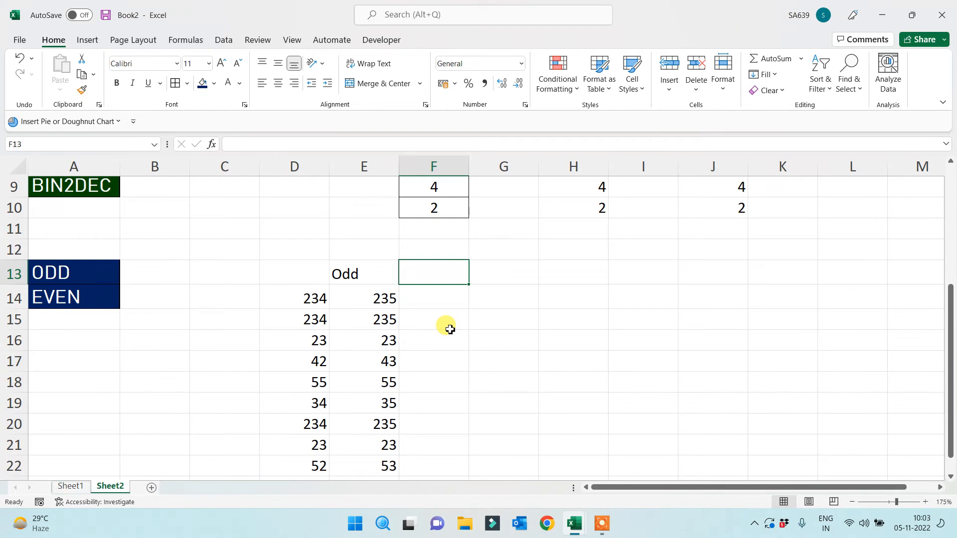
Replace the 42 in D17 with 1.4 as a first decimal test
click(285, 361)
double_click(288, 362)
key(BackSpace)
key(Delete)
text(1.4)
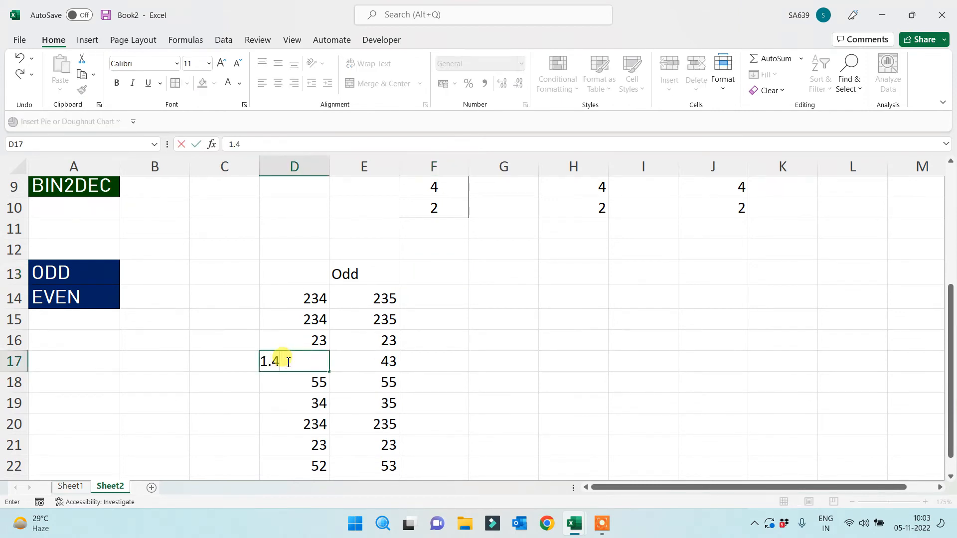
key(Return)
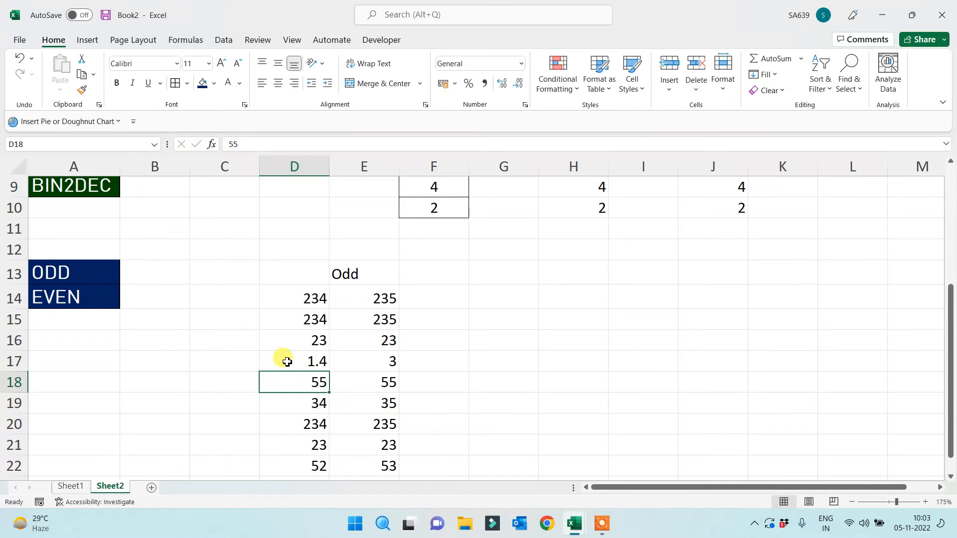
Change D17 to 1.5, then to 1.6, so its Odd result rounds to 3
click(288, 361)
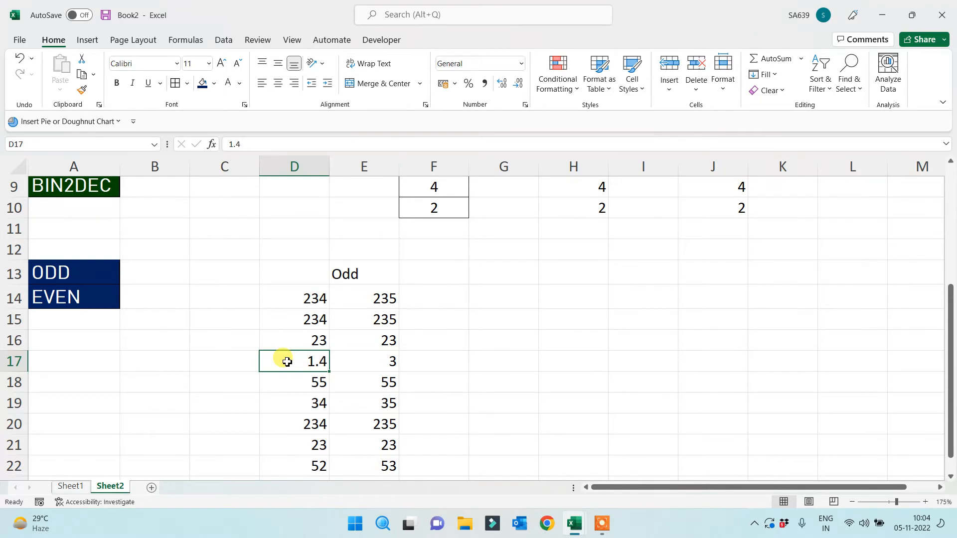
text(1.5)
key(Return)
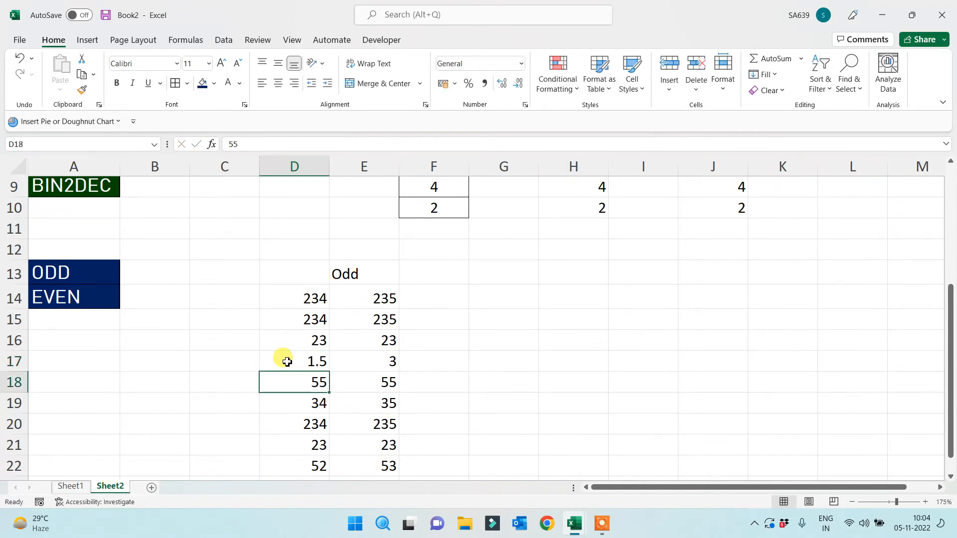
click(287, 362)
text(1.)
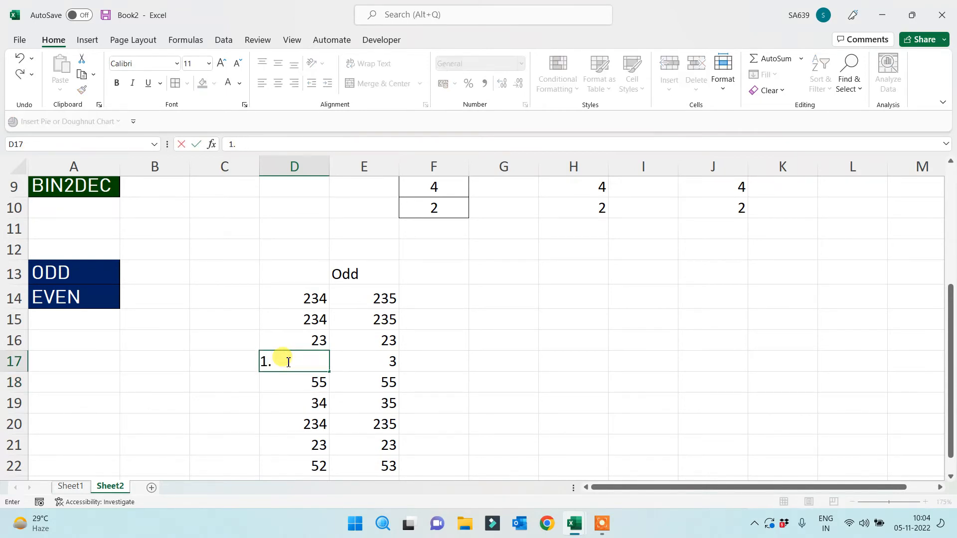
text(6)
key(Return)
click(287, 362)
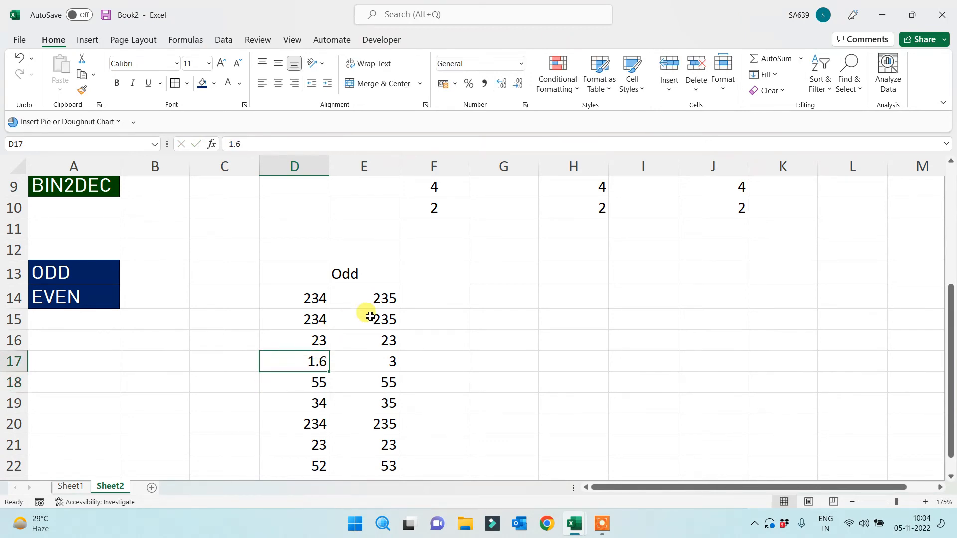
click(420, 274)
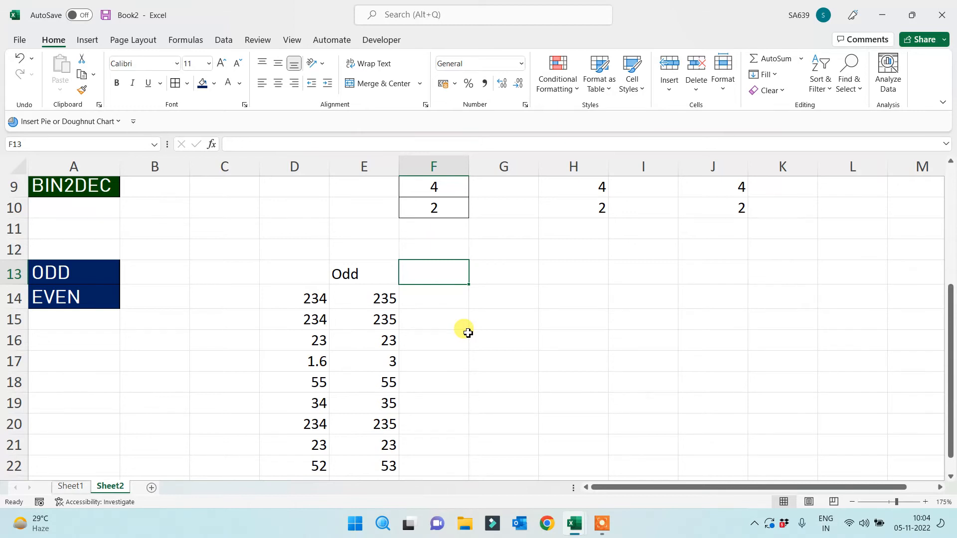
Add an Even heading in F13 and fill =EVEN(D14) down through F22
text(Even)
key(Return)
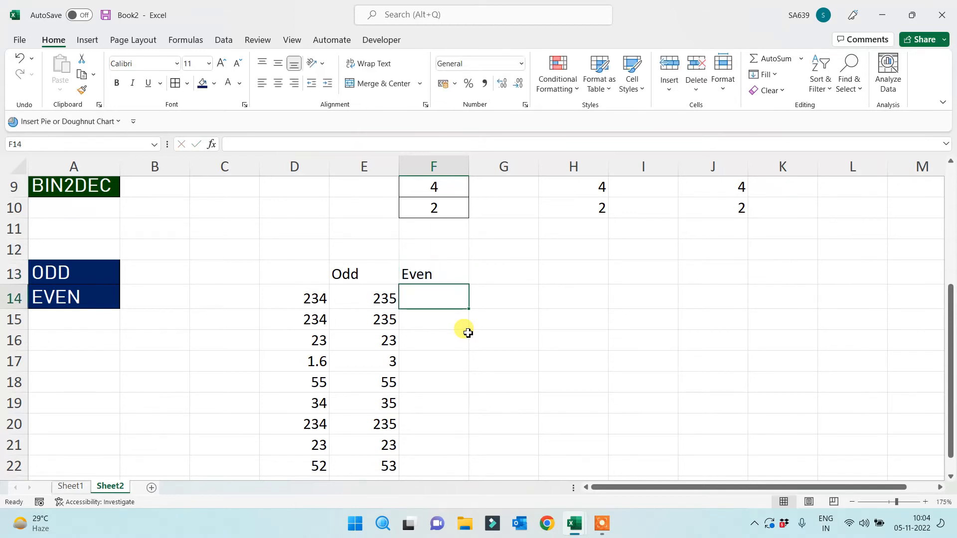
text(=even)
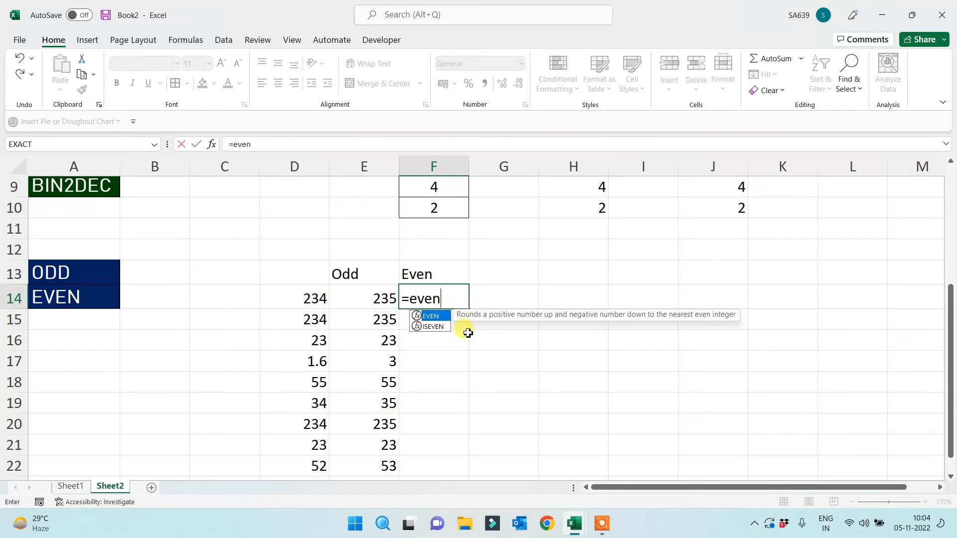
text(()
click(297, 299)
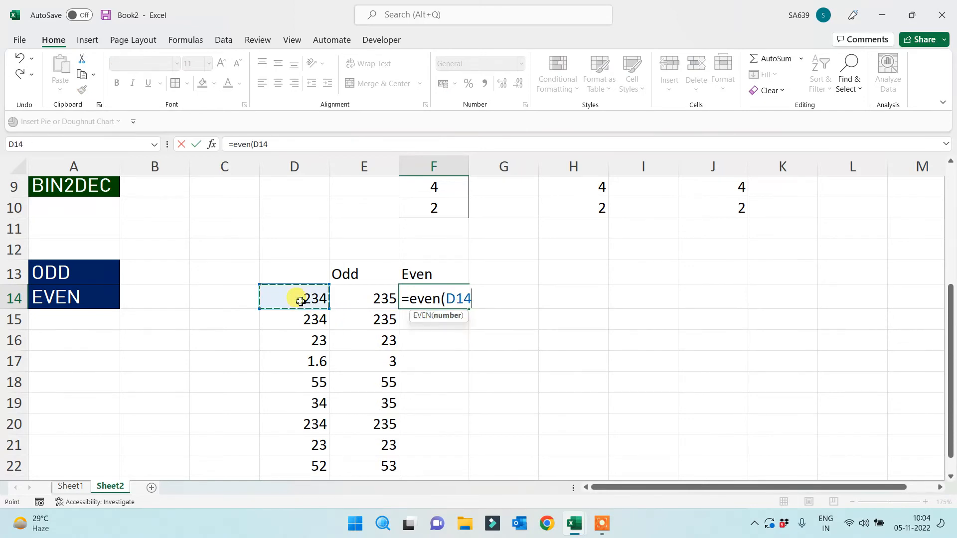
text())
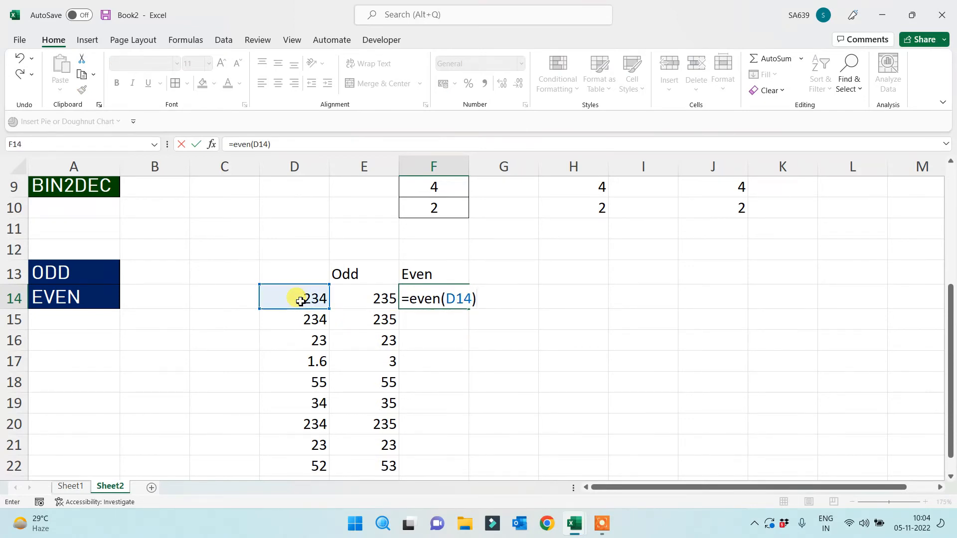
key(Return)
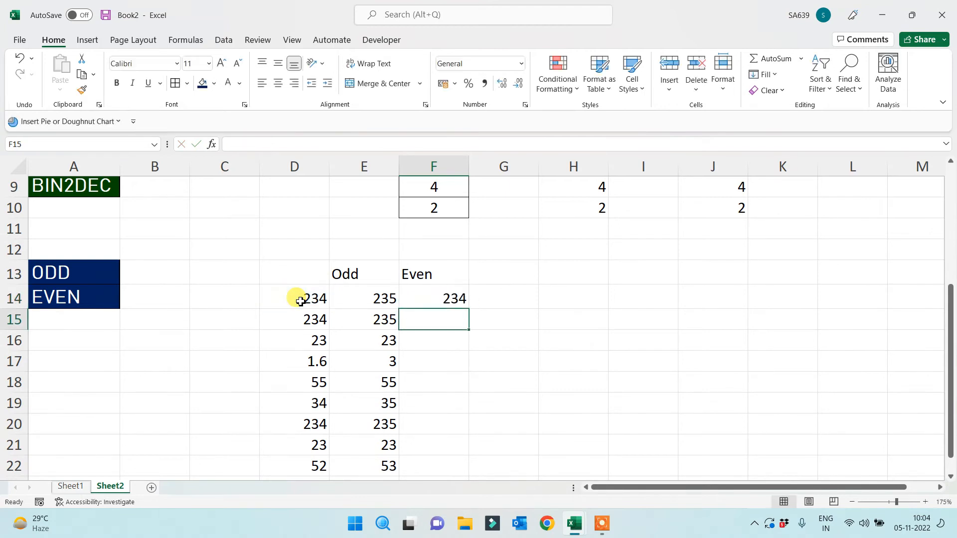
click(466, 302)
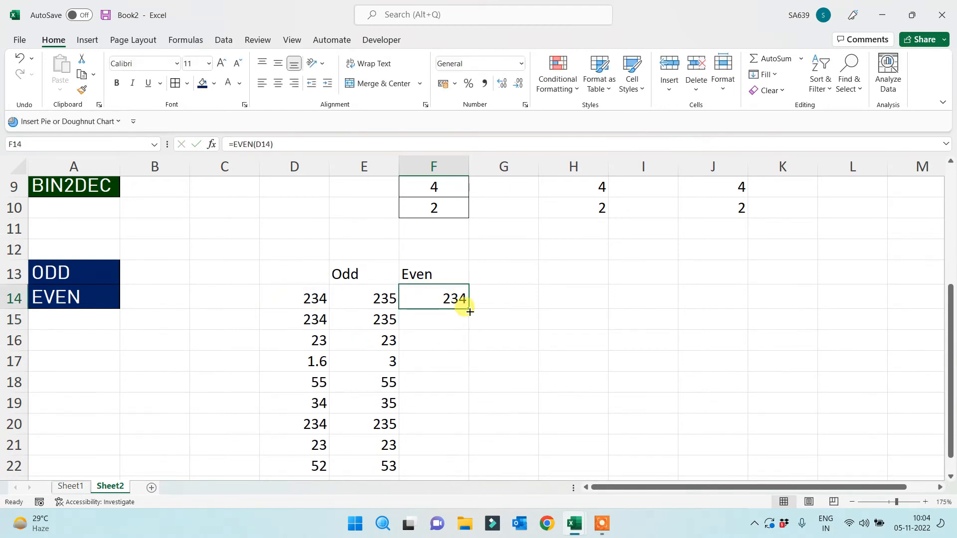
double_click(470, 312)
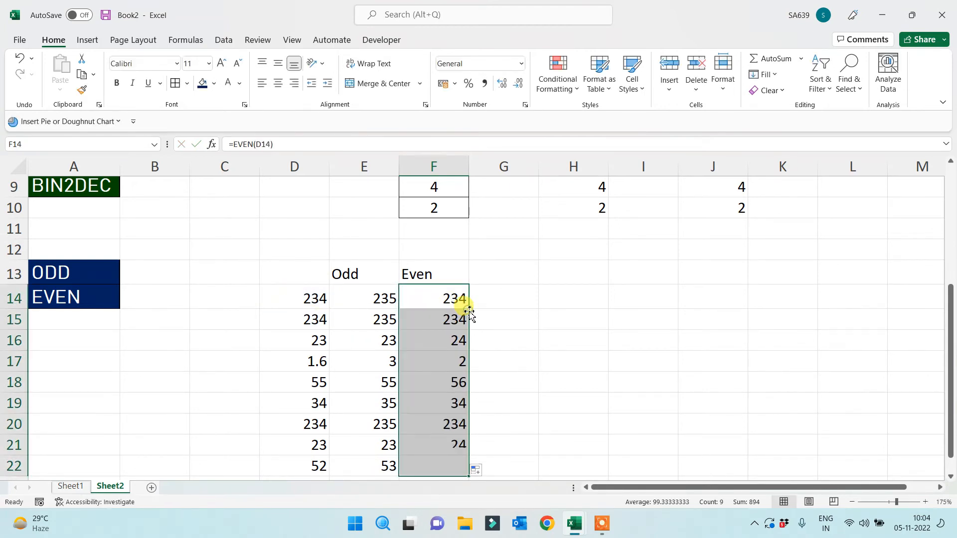
Compare the EVEN results across the table, including the 1.6 in D17
drag(288, 376, 513, 380)
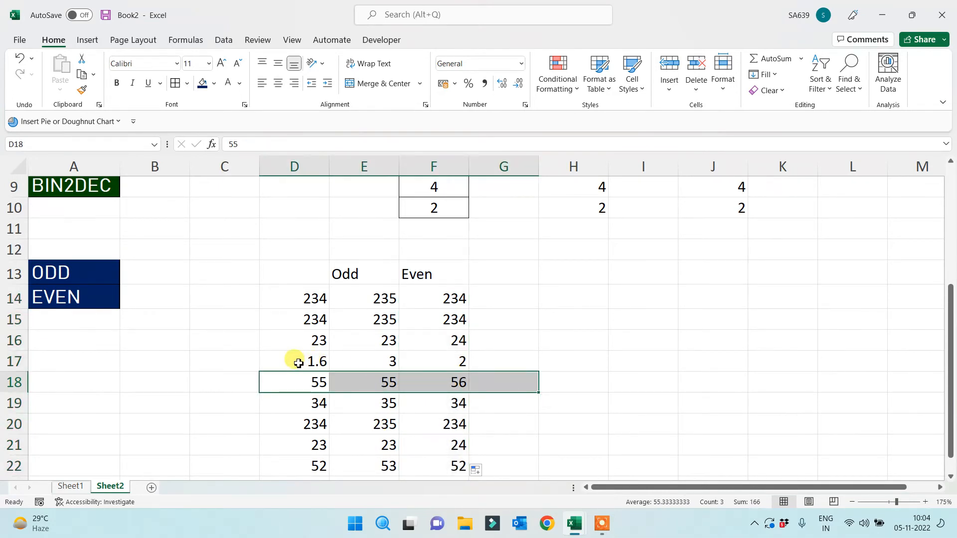
click(298, 363)
click(453, 366)
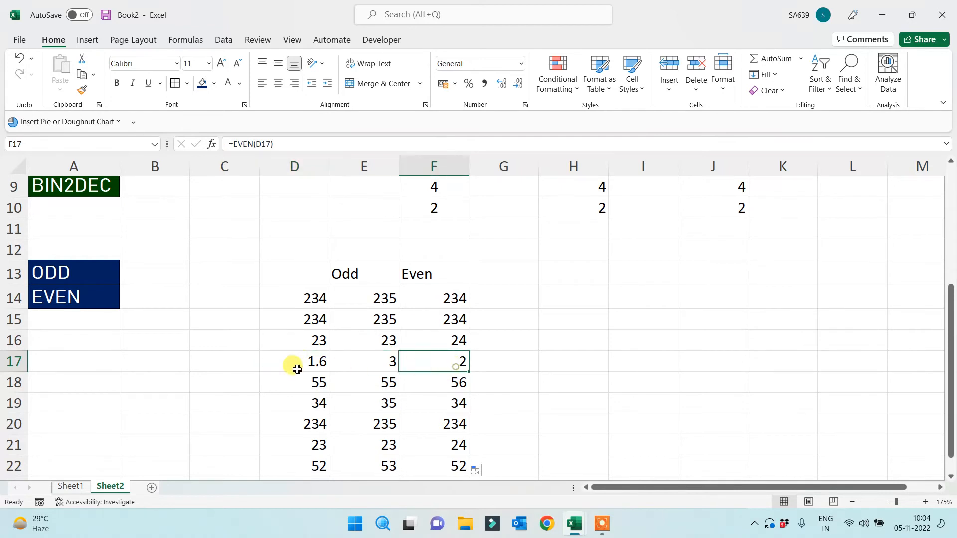
click(300, 364)
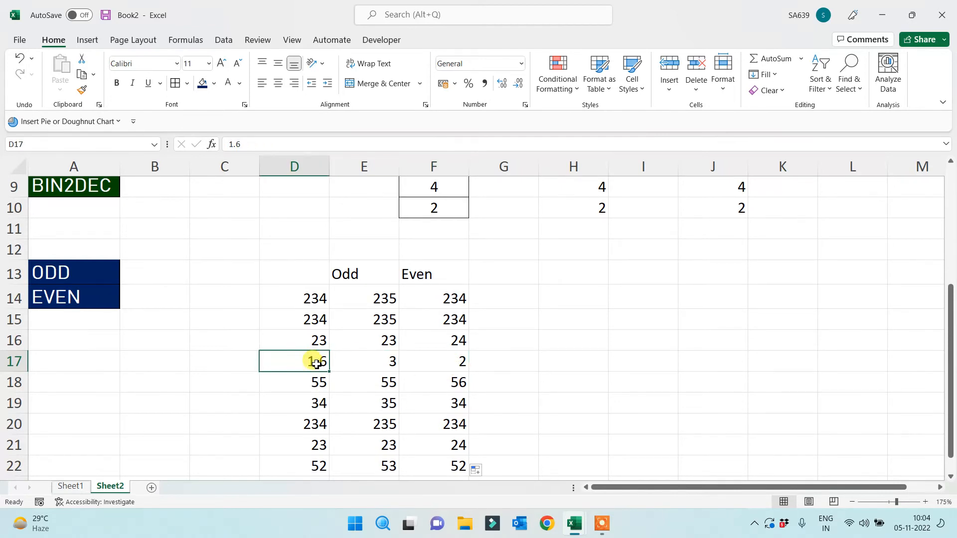
click(439, 364)
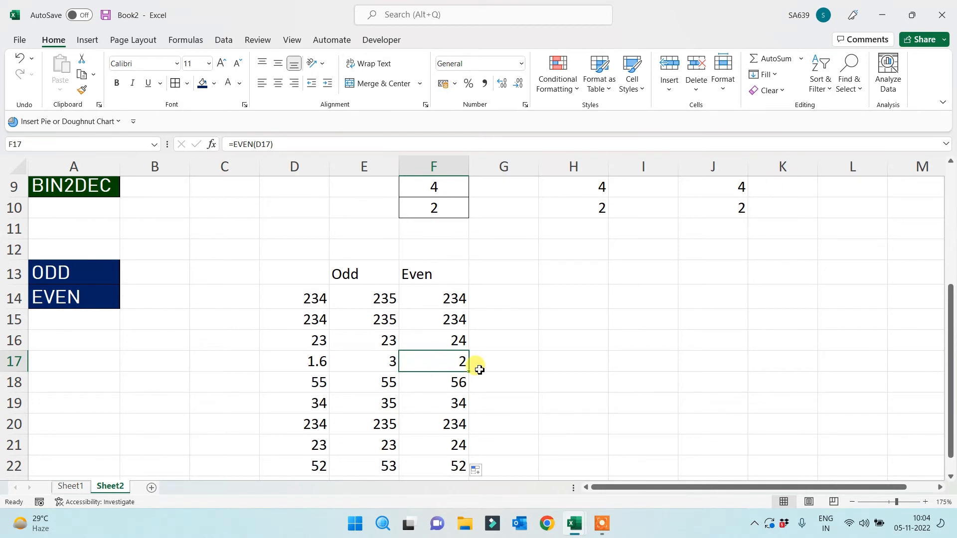
drag(298, 299, 504, 316)
click(324, 344)
click(366, 343)
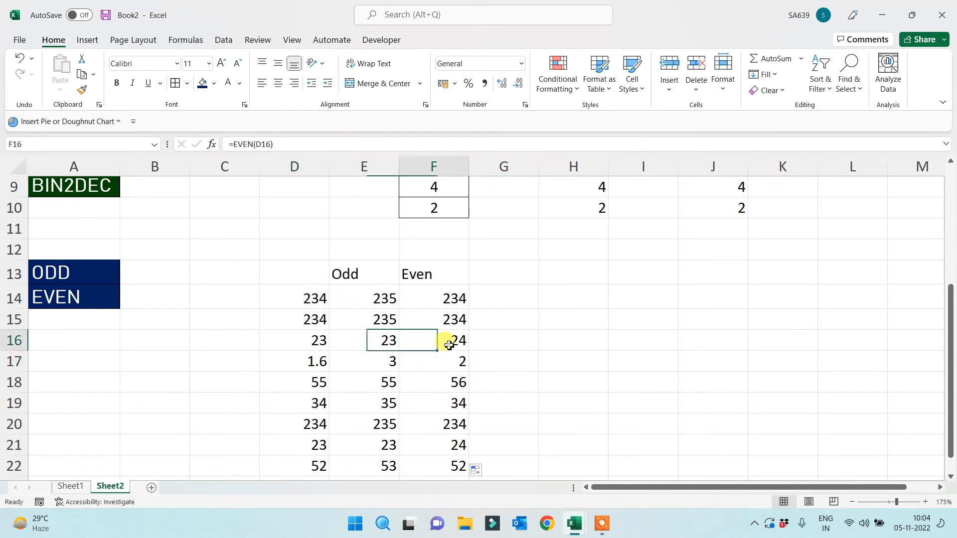
click(447, 342)
Change D14 to 253 so its Even result becomes 254
click(310, 301)
text(254)
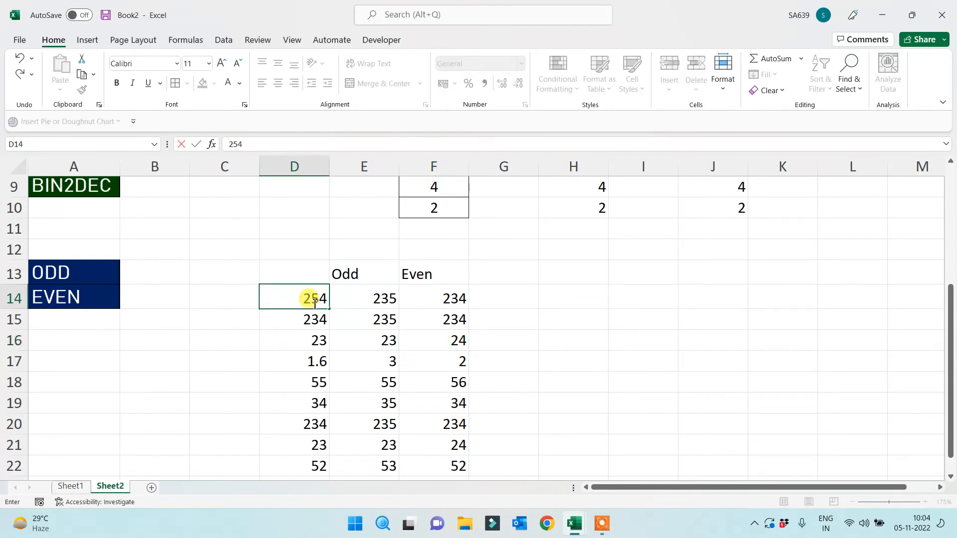
key(BackSpace)
text(3)
key(Return)
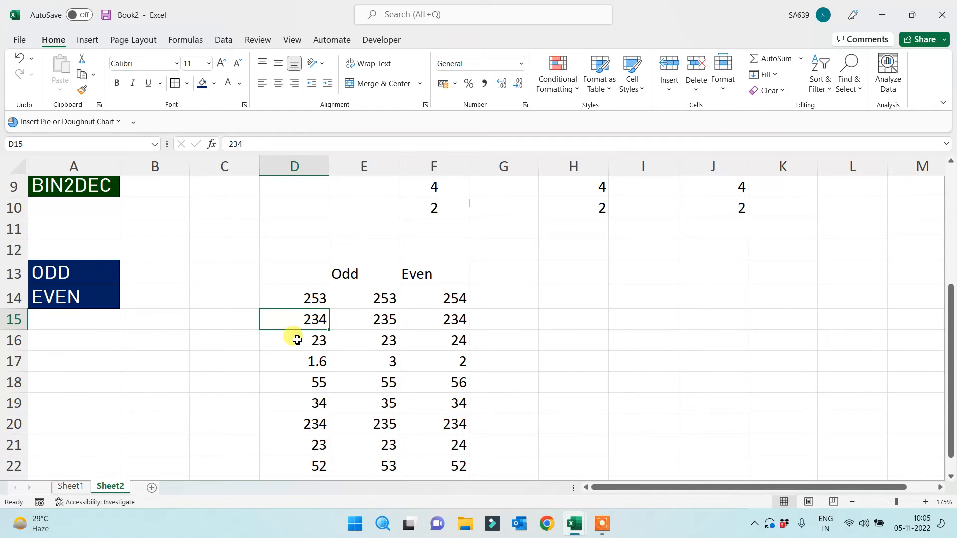
Copy the CHAR, CODE, DEC2BIN and BIN2DEC labels from A6:A9 into A25:A28
scroll(179, 365, up, 3)
drag(67, 300, 63, 369)
key(ctrl+c)
scroll(131, 388, down, 4)
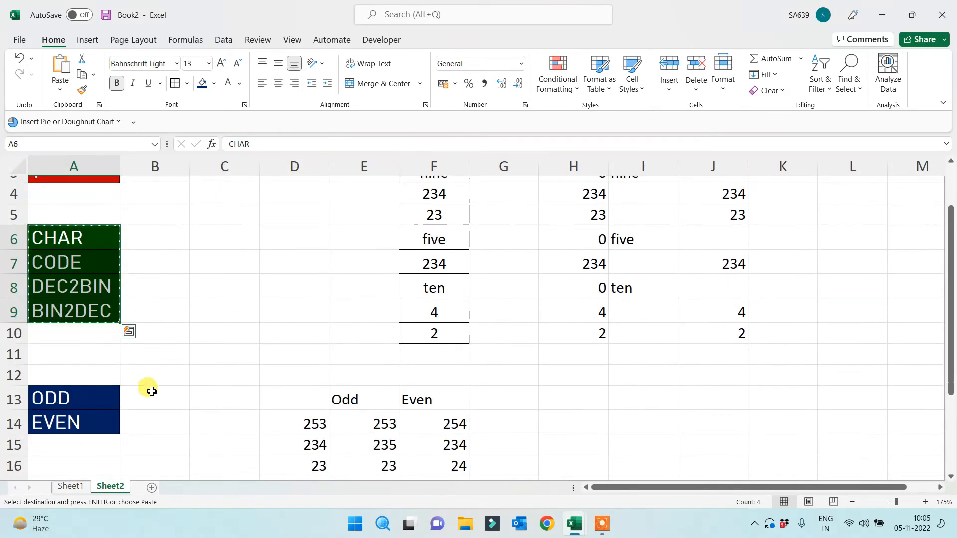
scroll(182, 395, down, 2)
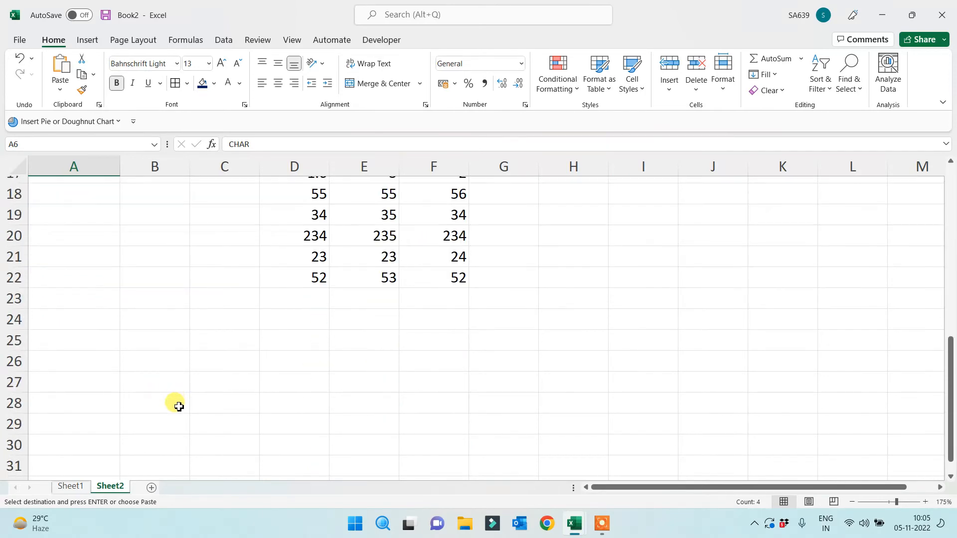
click(57, 344)
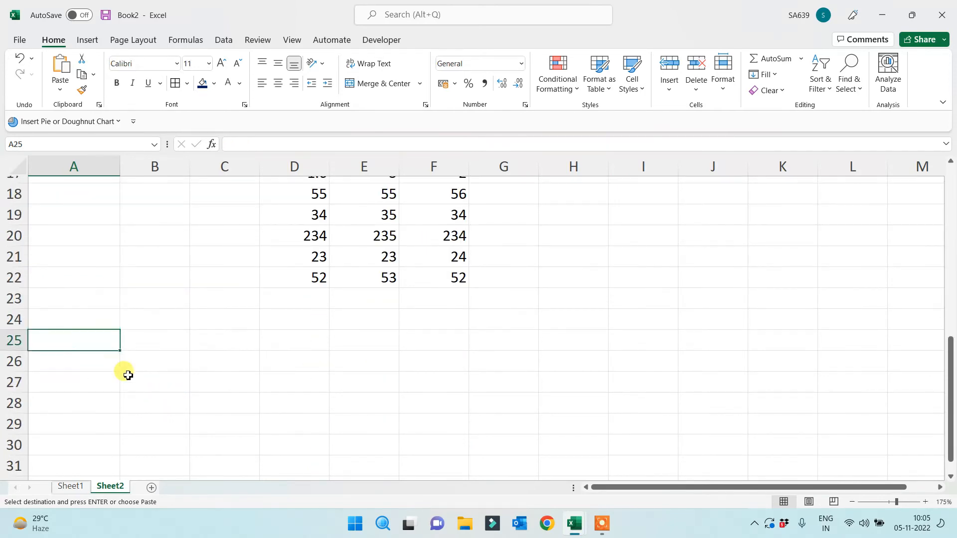
key(ctrl+v)
scroll(289, 356, down, 1)
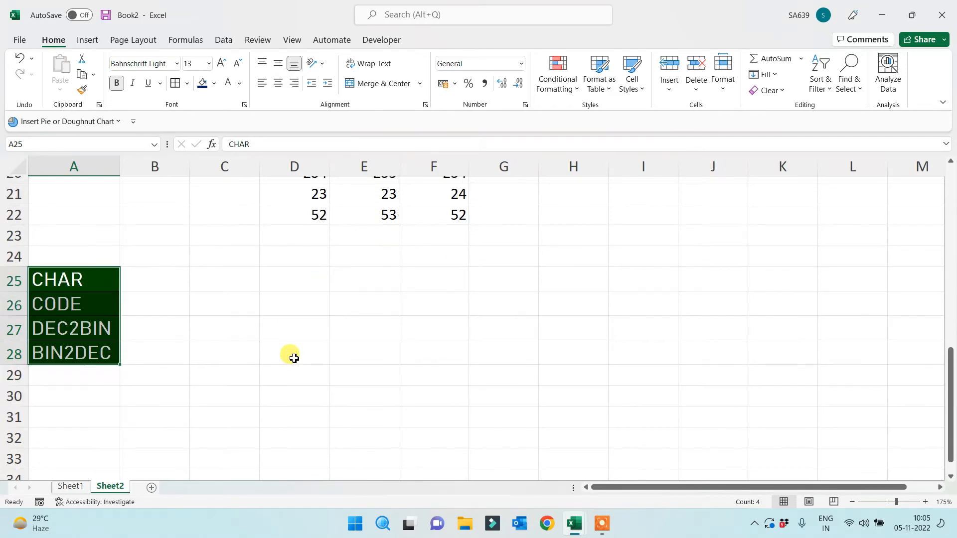
click(242, 360)
scroll(186, 352, down, 1)
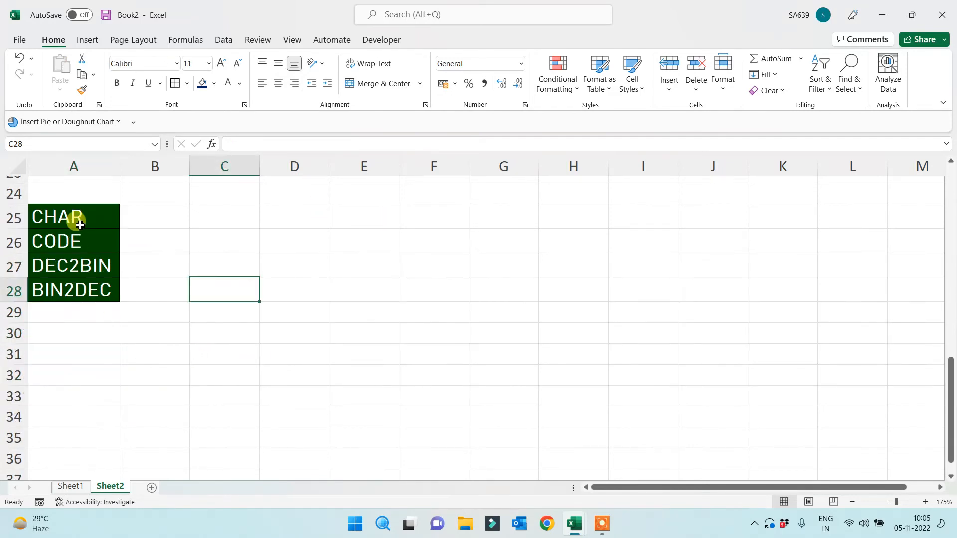
drag(74, 218, 76, 292)
click(320, 329)
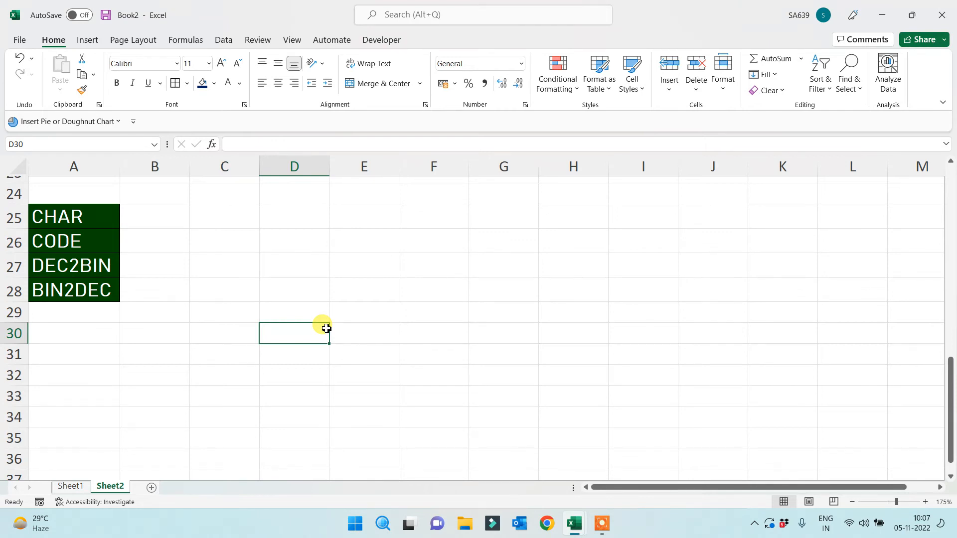
Start a =CHAR( formula in cell F26
click(412, 234)
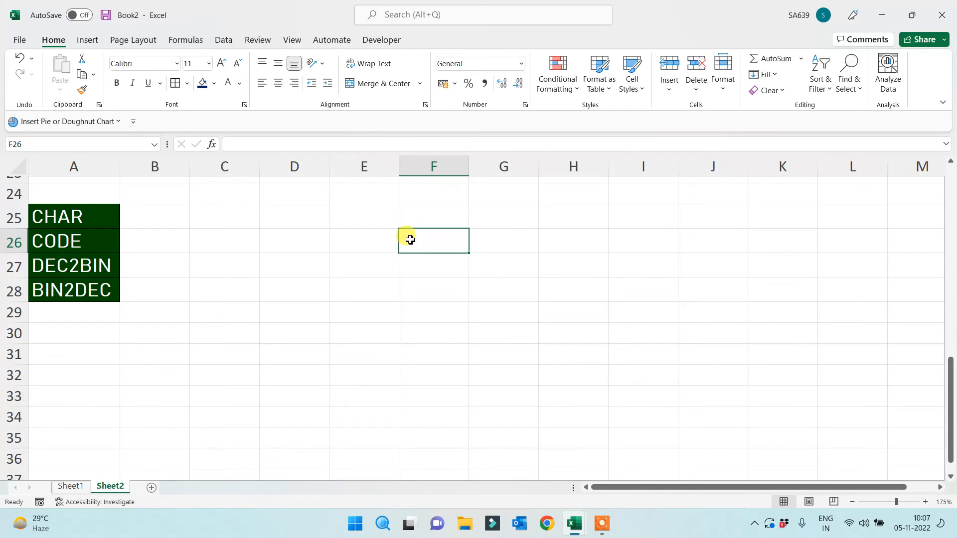
text(=)
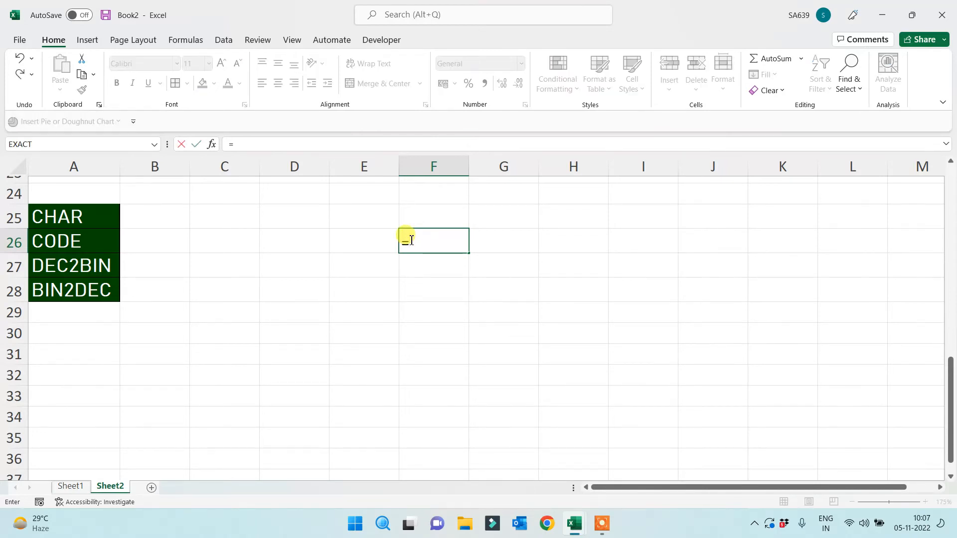
text(char()
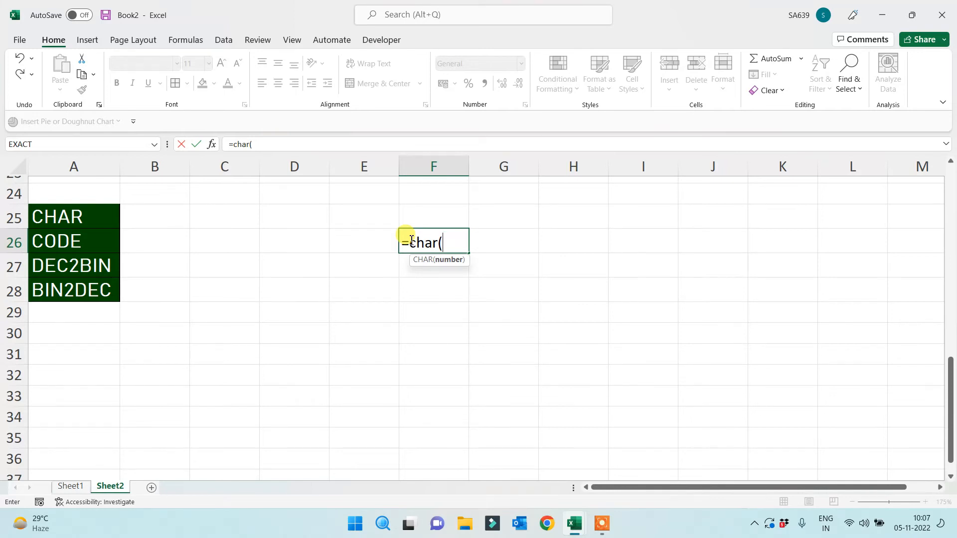
Cancel the unfinished F26 formula and enter the heading '255 Char' in H25
key(Escape)
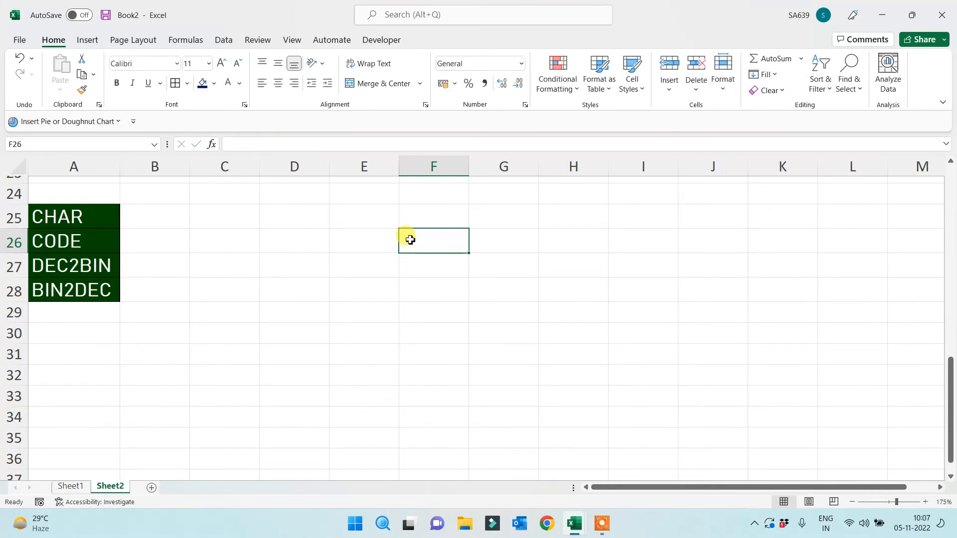
click(558, 221)
text(25)
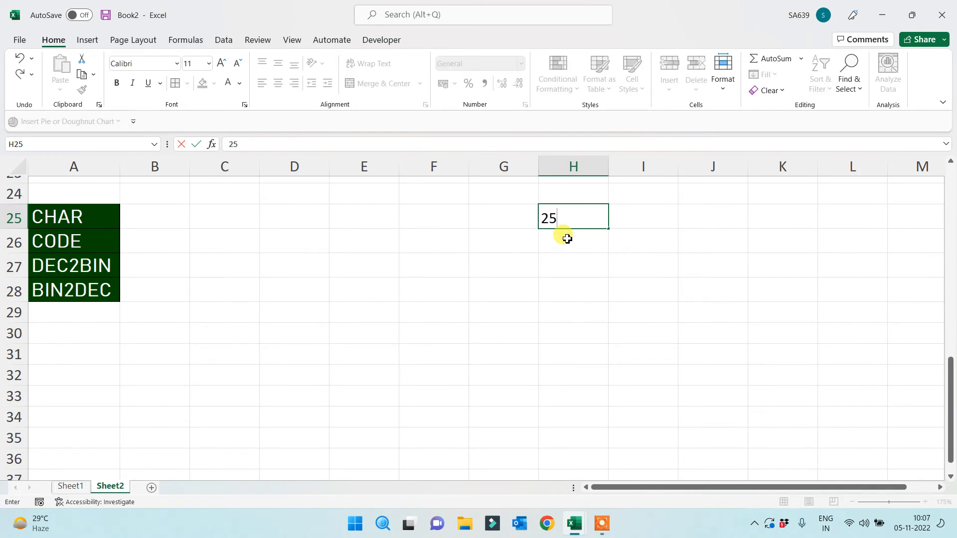
text(5 Char)
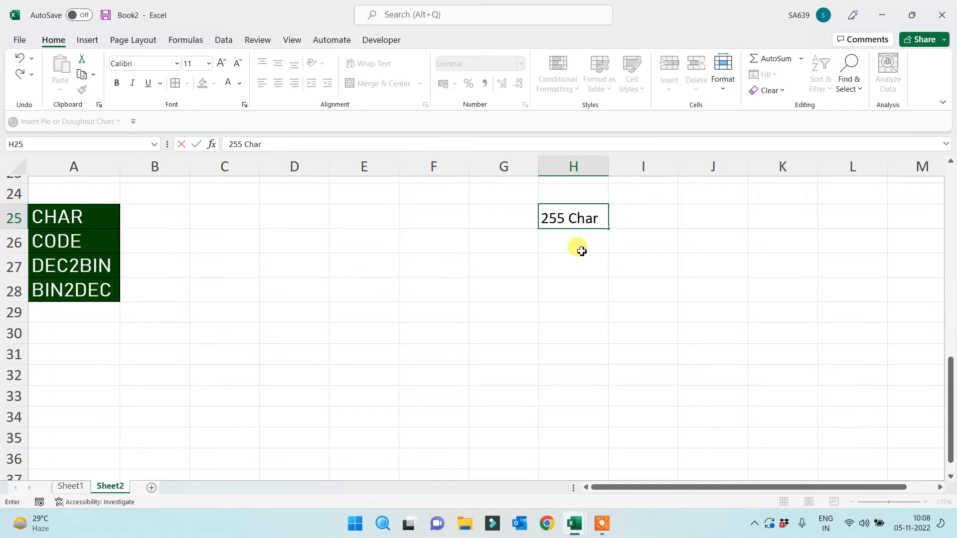
click(589, 265)
Enter the heading 'ASCII Code' in I25 and autofit column I to it
click(596, 216)
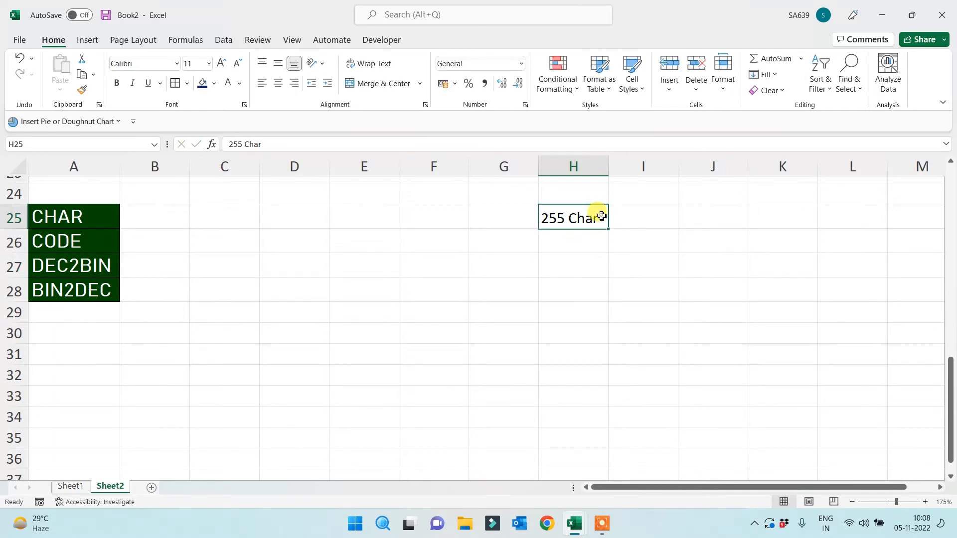
click(639, 212)
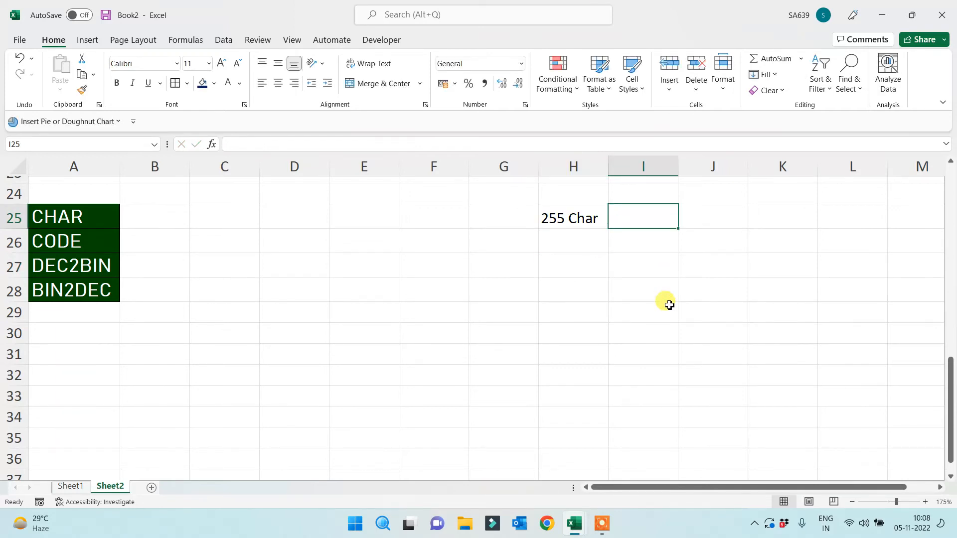
text(AS)
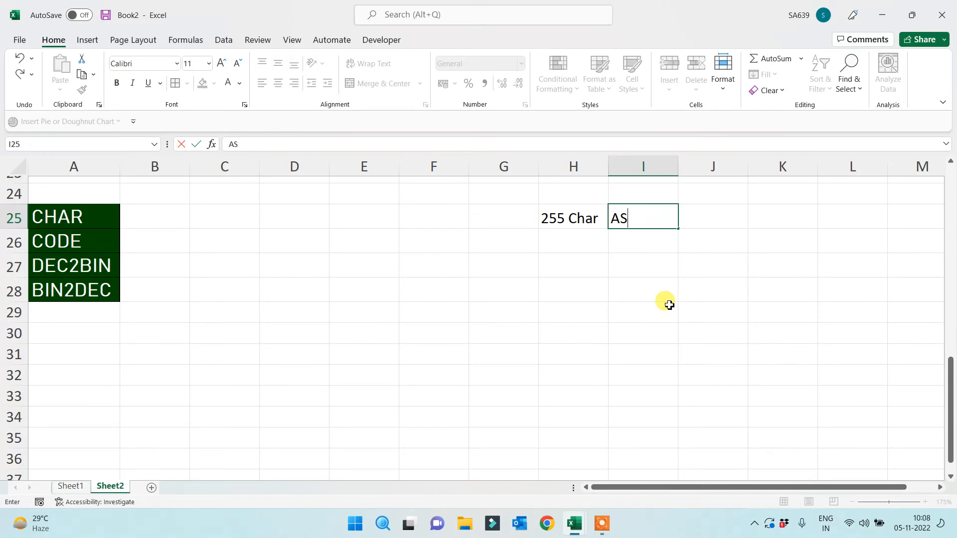
text(CII Code)
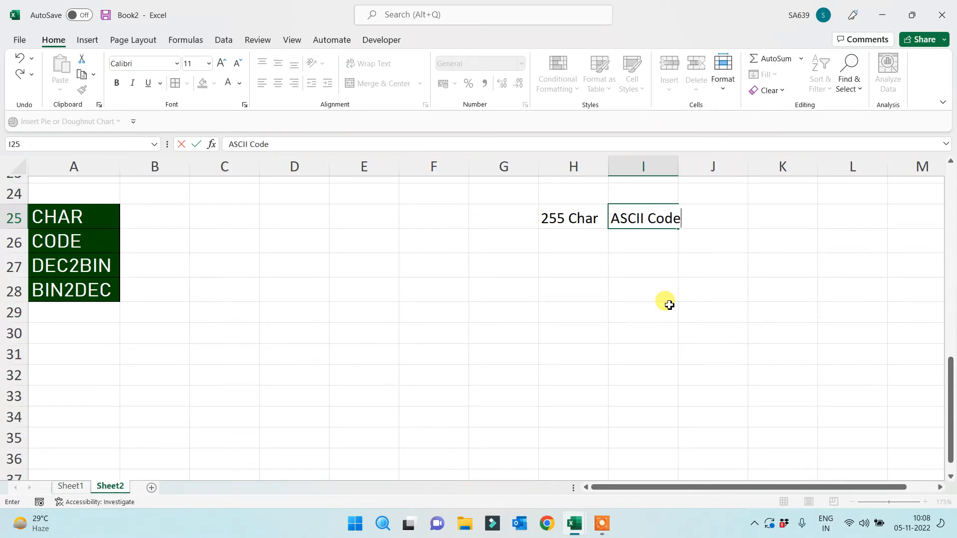
click(669, 305)
double_click(678, 166)
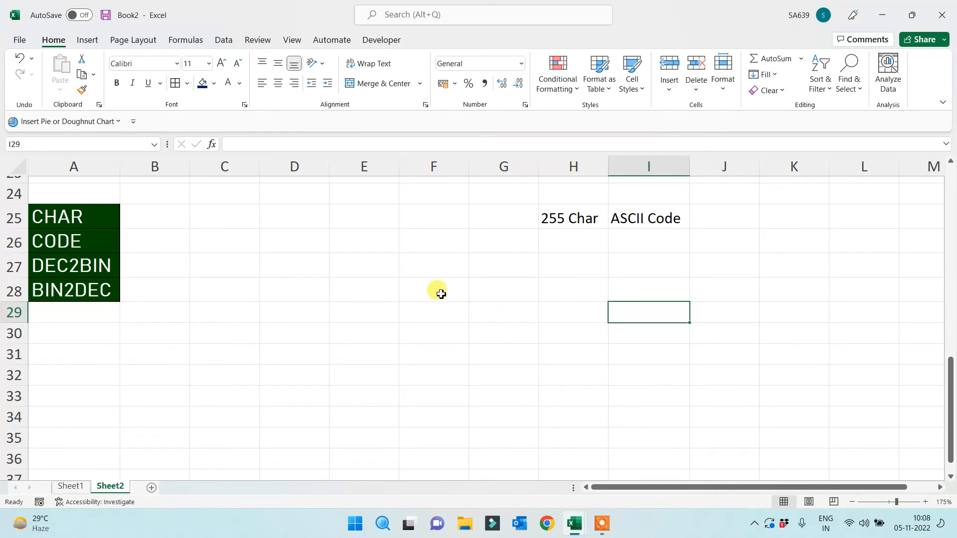
Enter =CHAR(65) in E26 and =CHAR(97) in E27 to show A and a
click(392, 247)
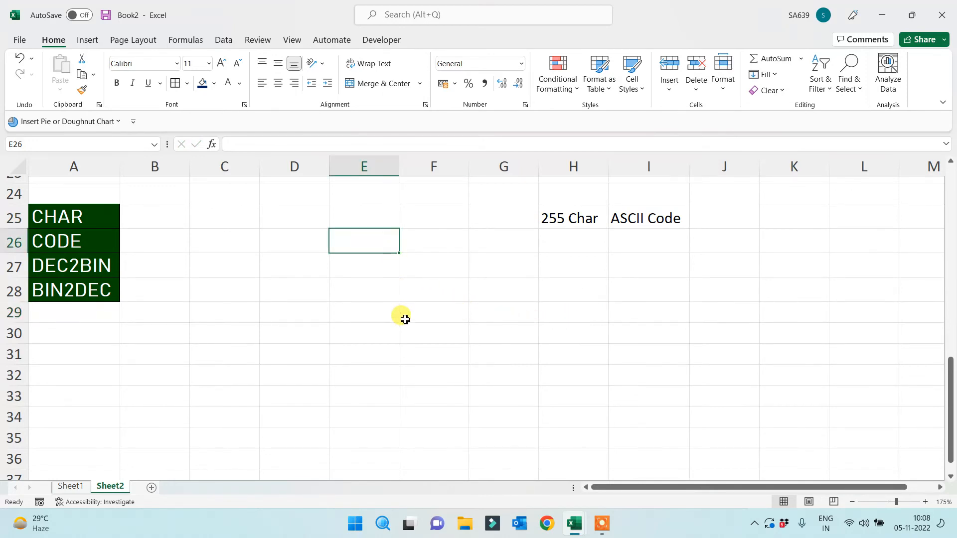
text(=)
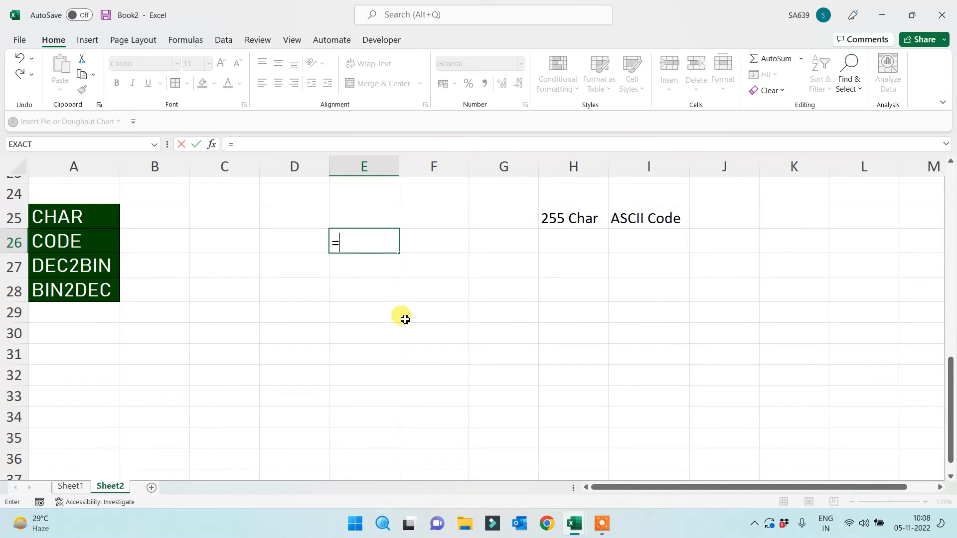
text(char)
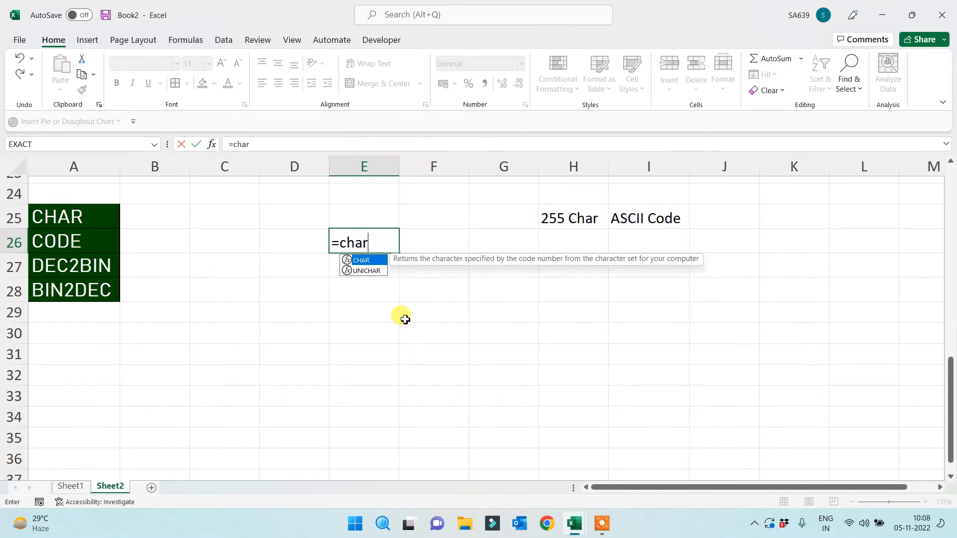
text(()
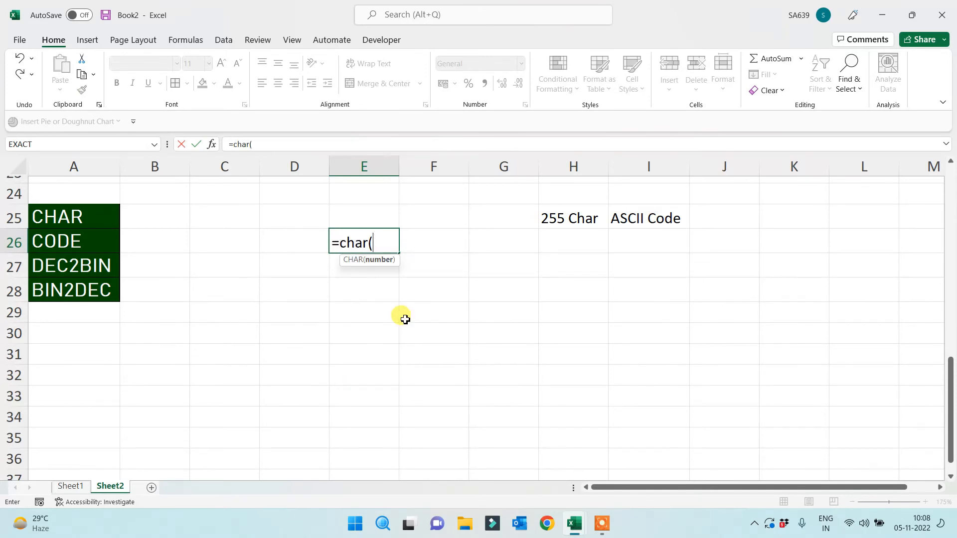
text(255)
key(BackSpace)
key(BackSpace)
key(BackSpace)
text(65))
key(Return)
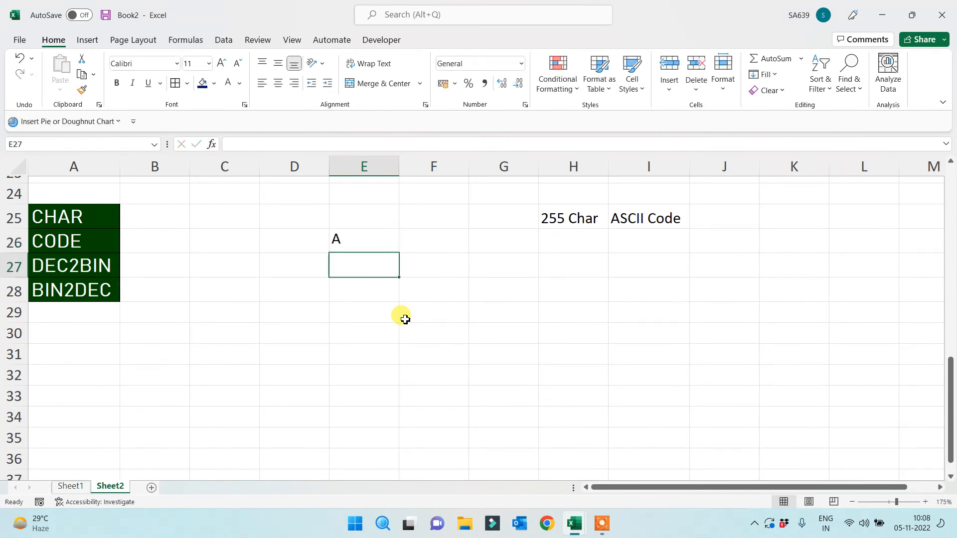
text(=)
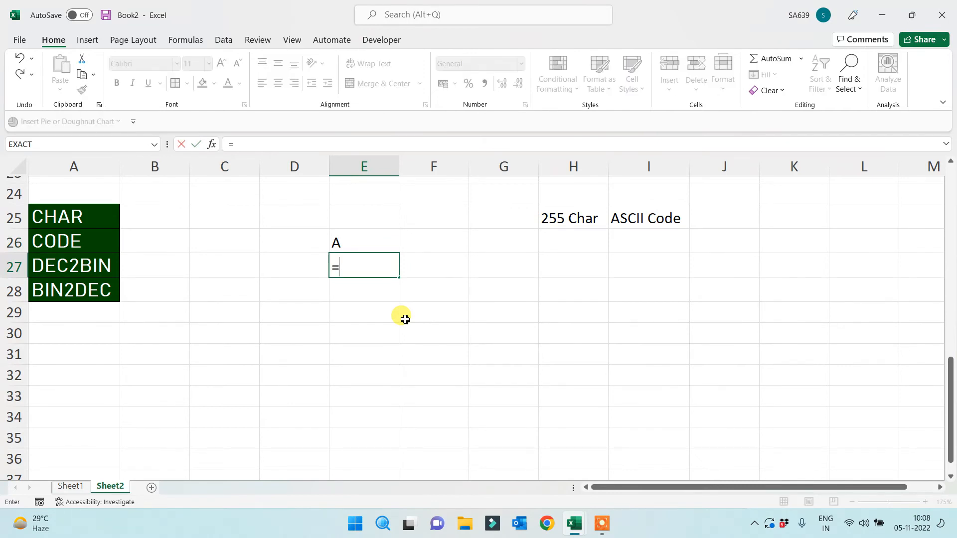
text(char(97))
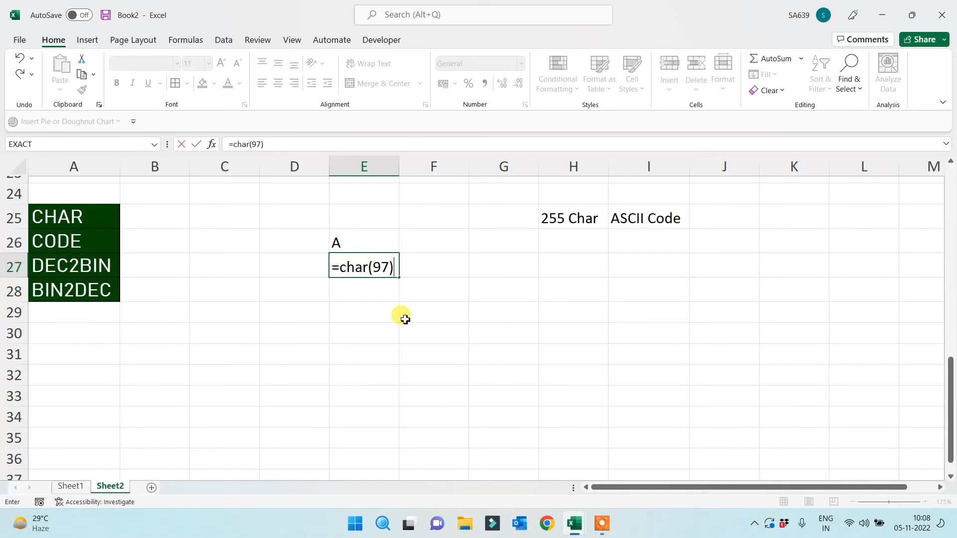
key(Return)
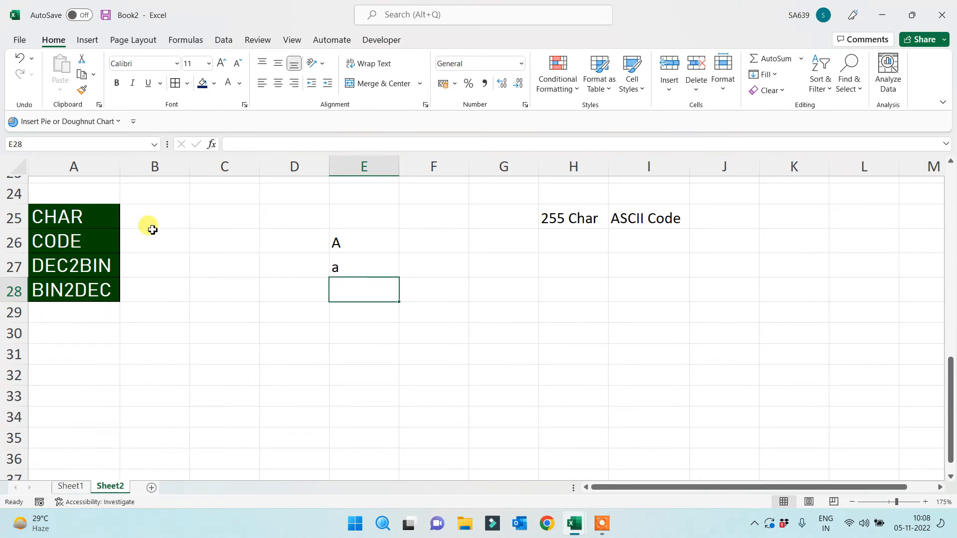
Review the 255 Char range, the CHAR label and the E26:E27 results
click(629, 222)
click(638, 245)
click(644, 260)
click(644, 312)
click(641, 370)
click(645, 397)
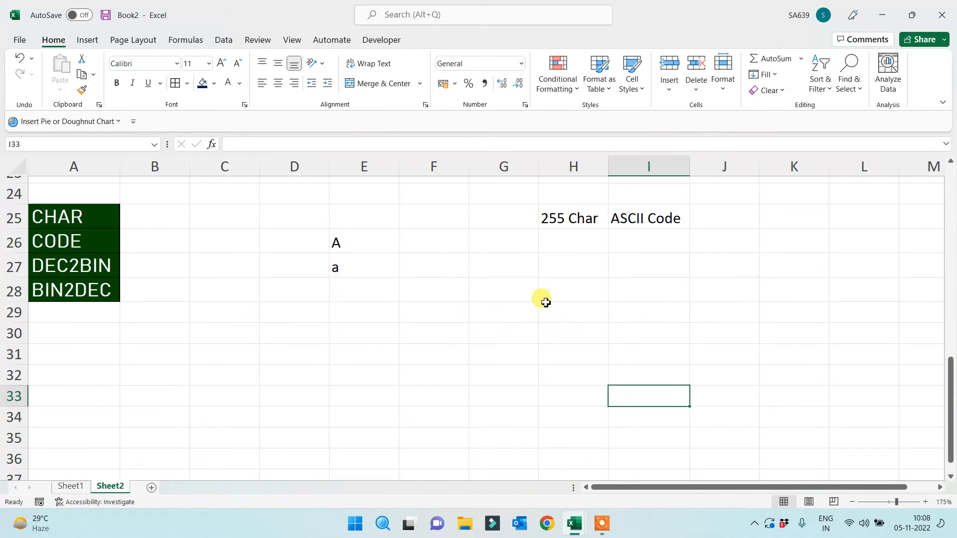
drag(571, 223, 560, 342)
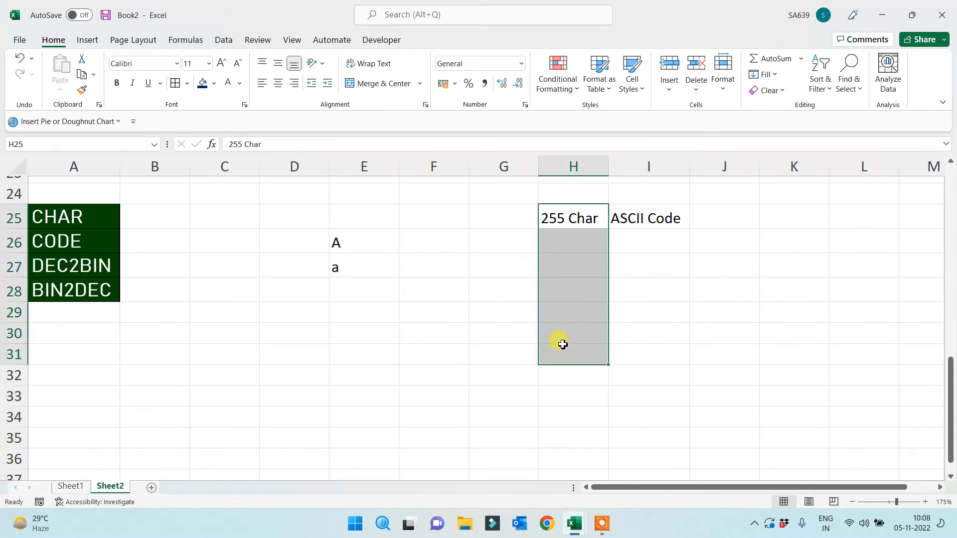
click(113, 223)
drag(369, 244, 368, 267)
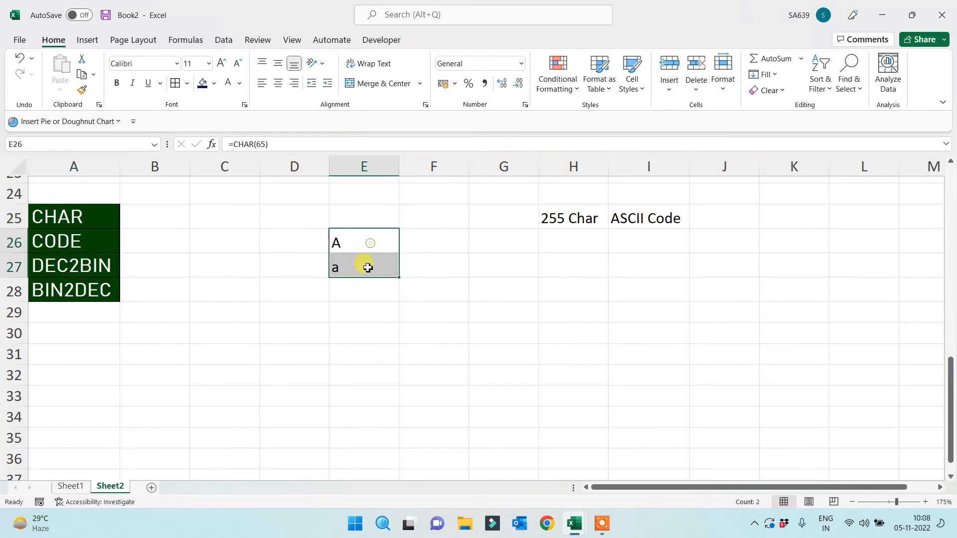
click(429, 242)
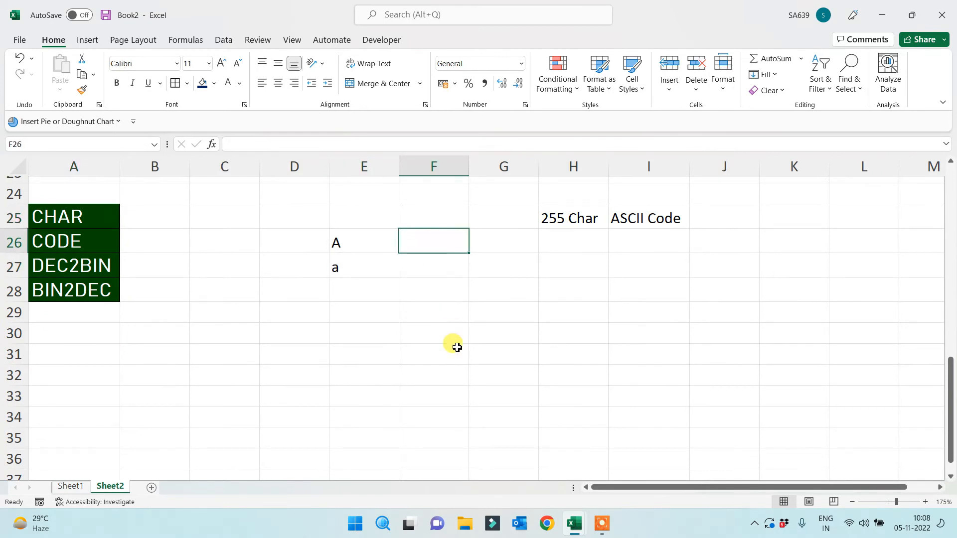
Enter =CODE(E26) in F26 to return 65 for the letter A
text(=)
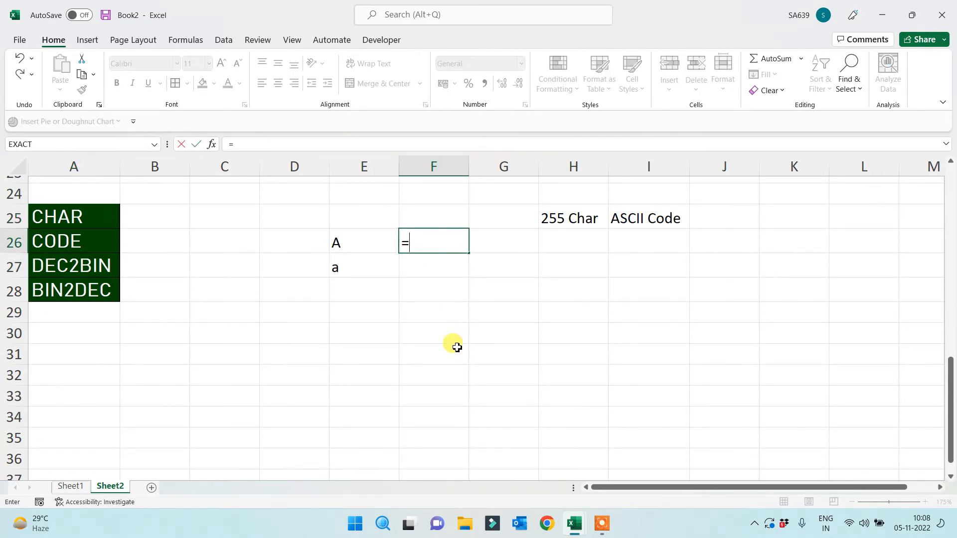
text(code()
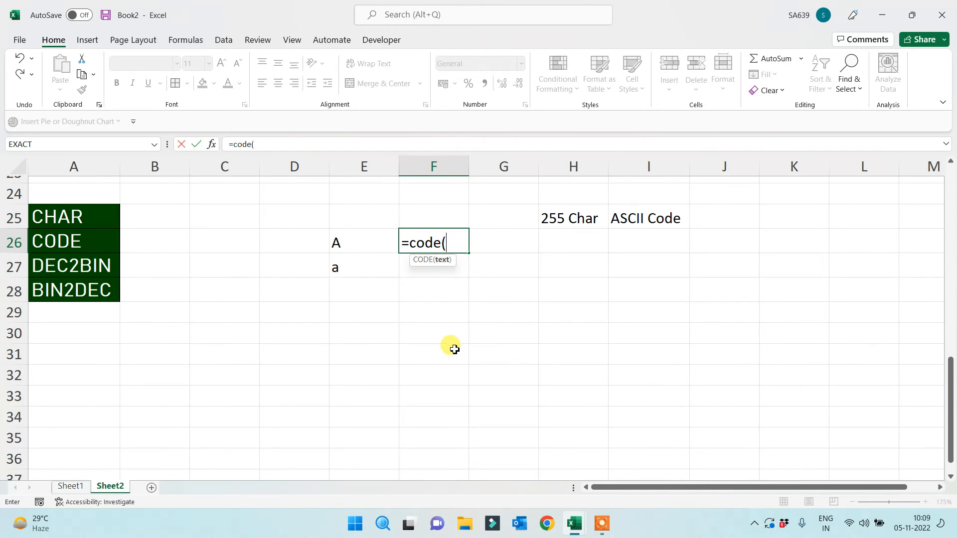
click(356, 244)
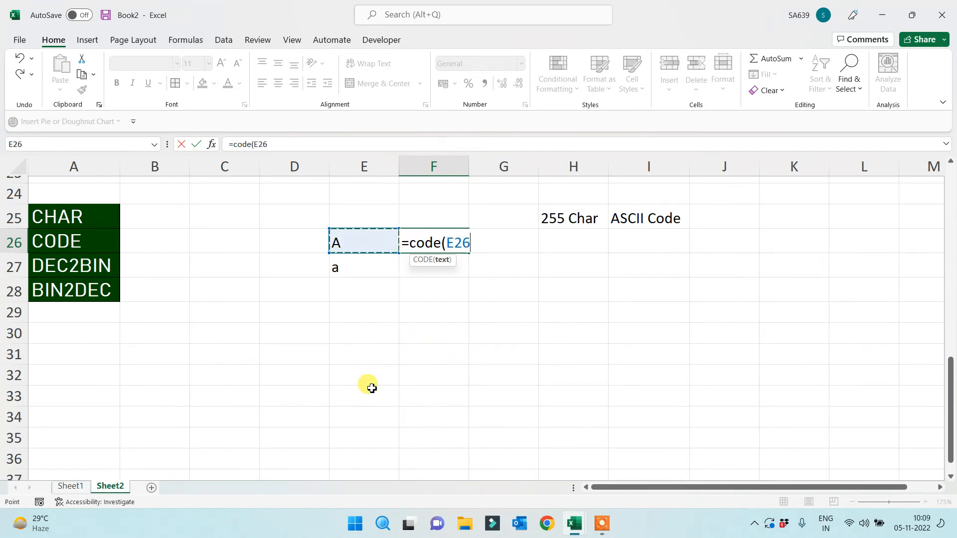
text())
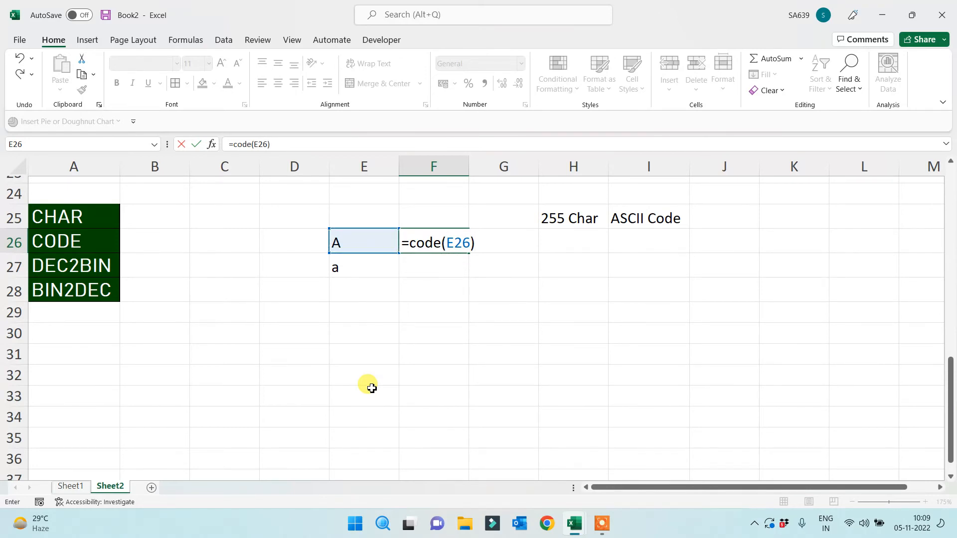
key(Return)
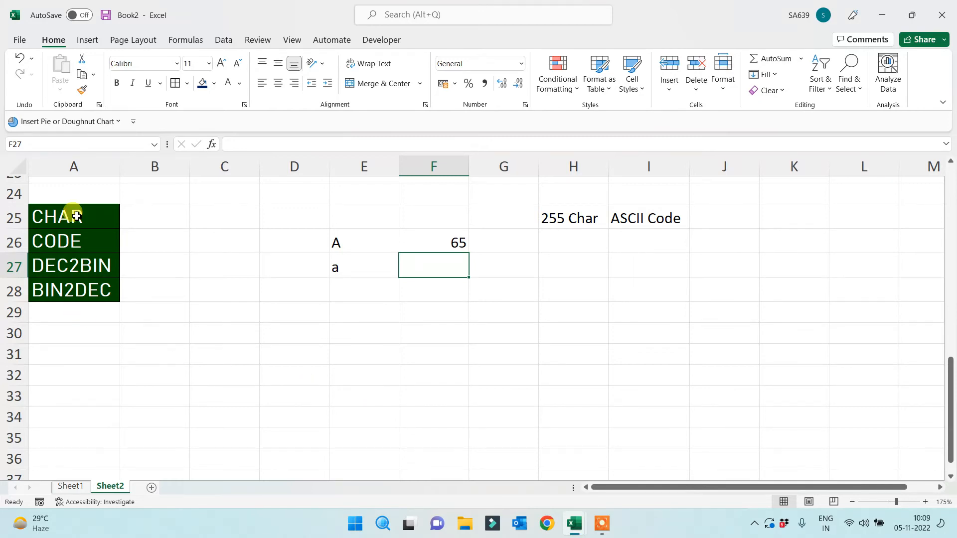
Fill the CHAR and CODE labels in A25:A26 with light blue
drag(72, 215, 70, 241)
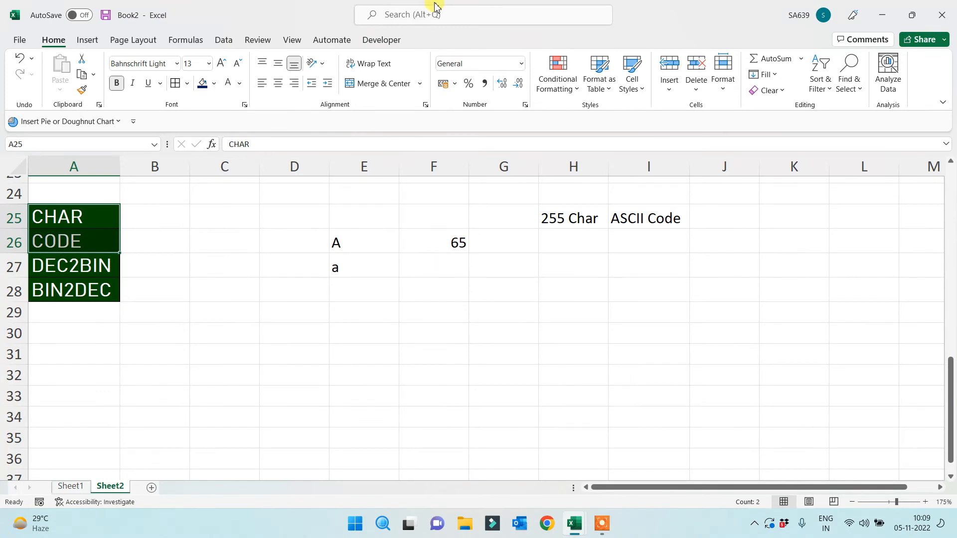
click(214, 83)
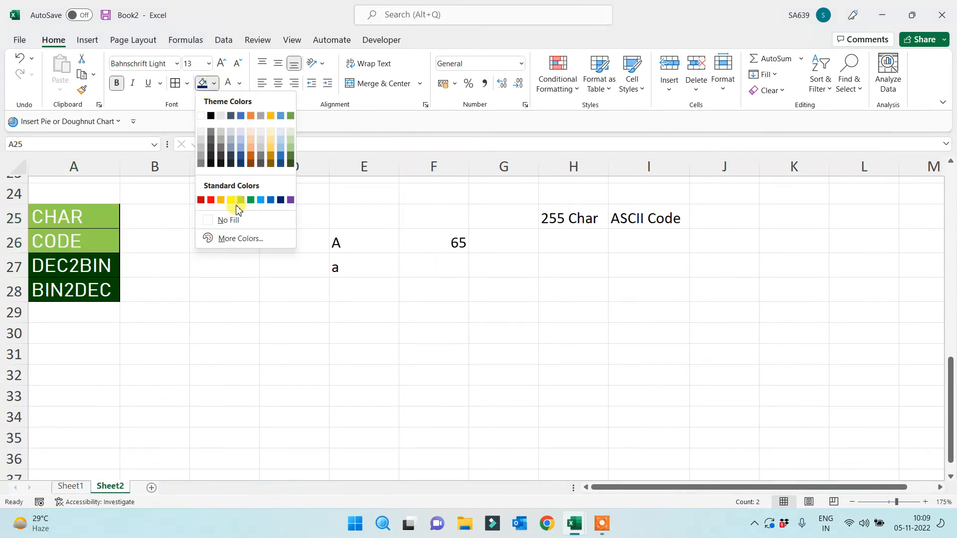
click(261, 200)
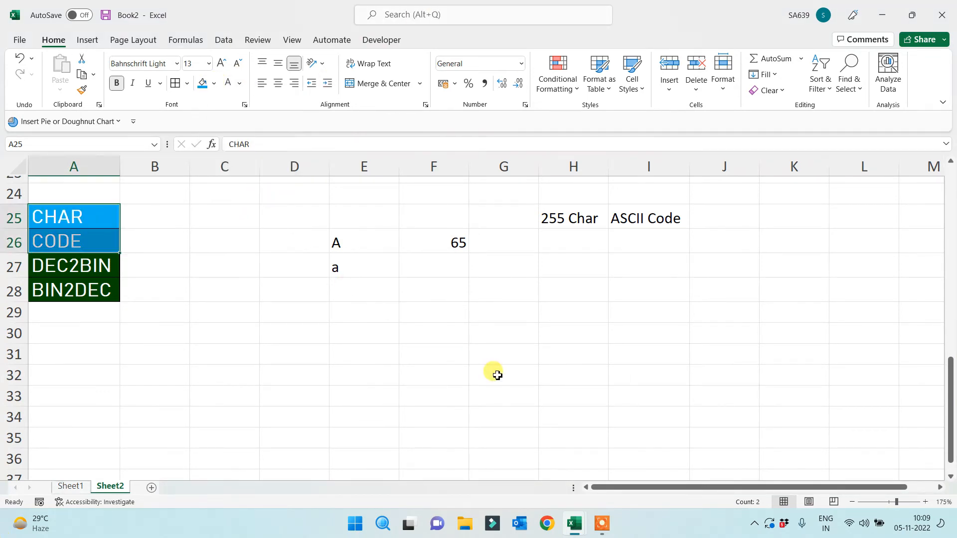
click(488, 374)
click(409, 355)
click(354, 341)
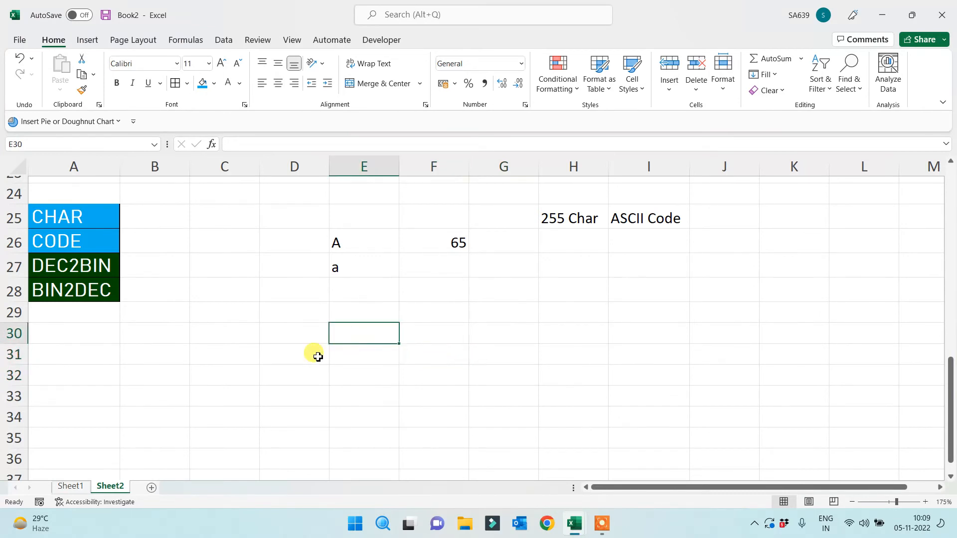
Give the D32:H40 block a blue fill and all borders
scroll(316, 356, down, 2)
drag(280, 259, 605, 410)
click(196, 90)
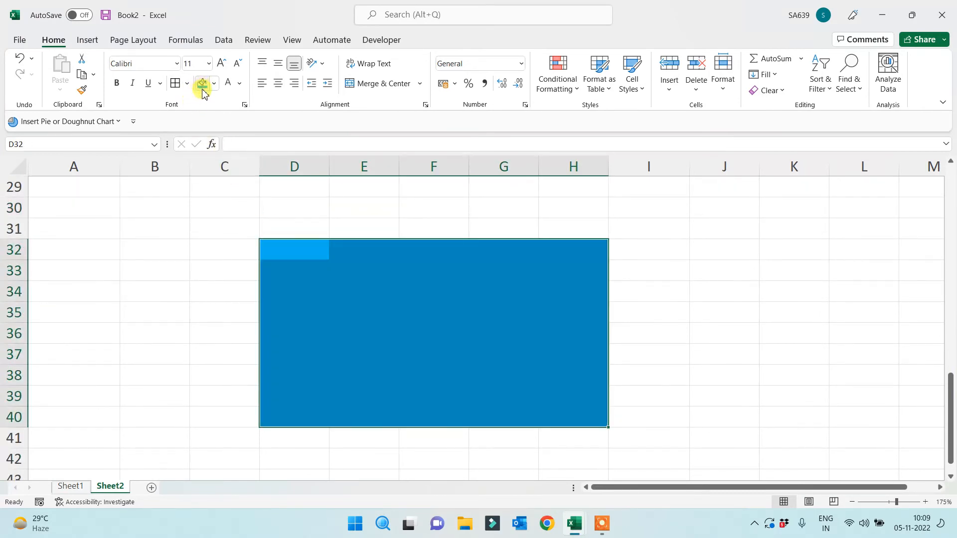
click(177, 83)
Enter =RANDBETWEEN(10,100) in D32 and copy it across to H32
click(297, 255)
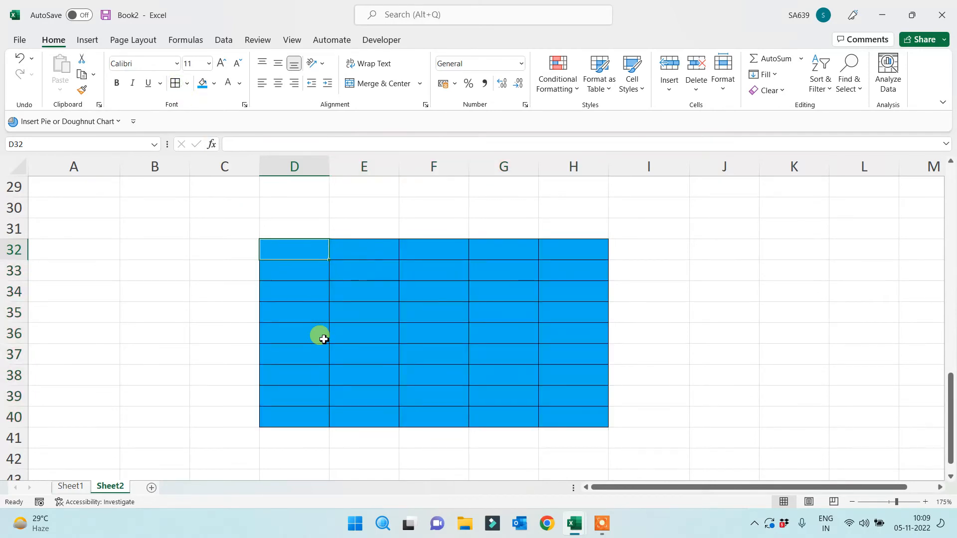
text(=rand)
key(Down)
key(Down)
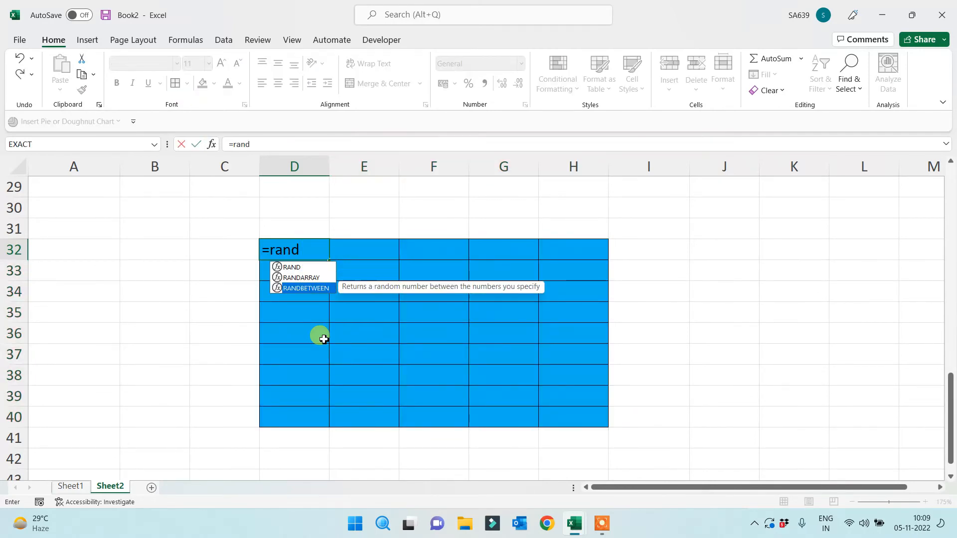
key(Tab)
text(10,1)
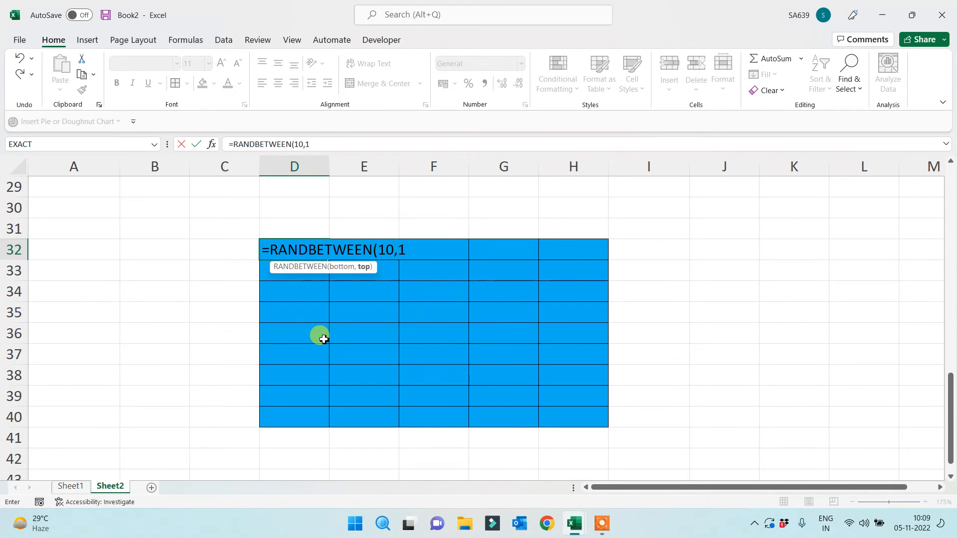
text(00))
key(ctrl+Return)
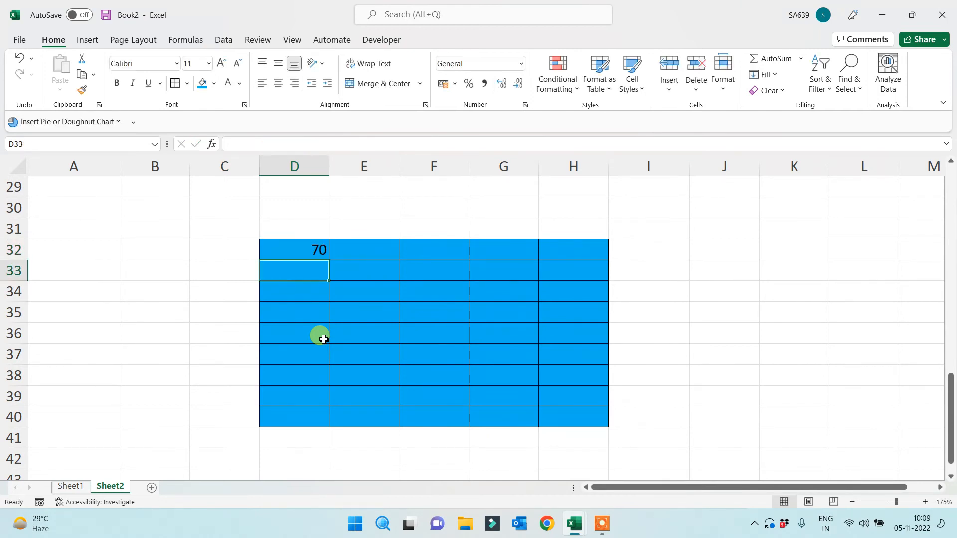
drag(328, 260, 605, 259)
Label the grid 'A-Z' in F29 and clear the random numbers from its top row
click(443, 191)
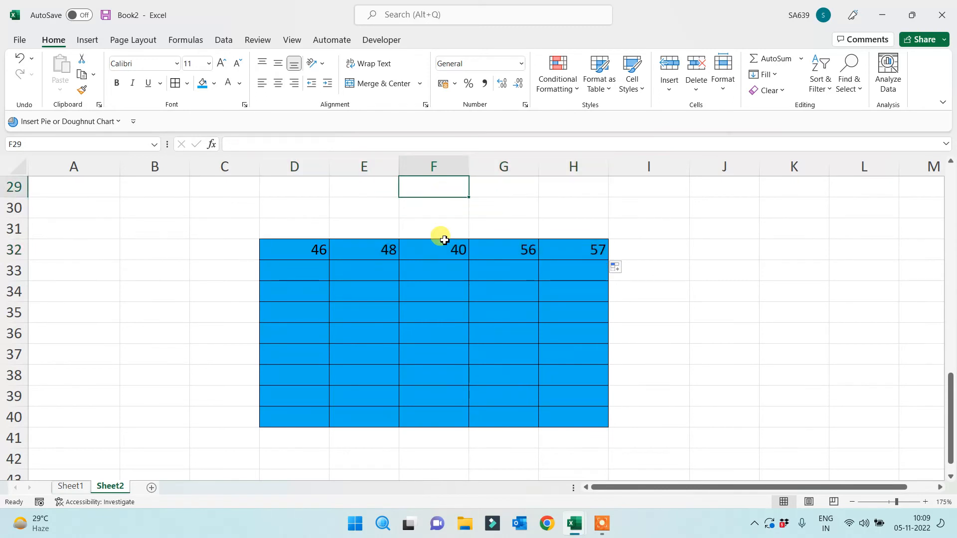
text(A-Z)
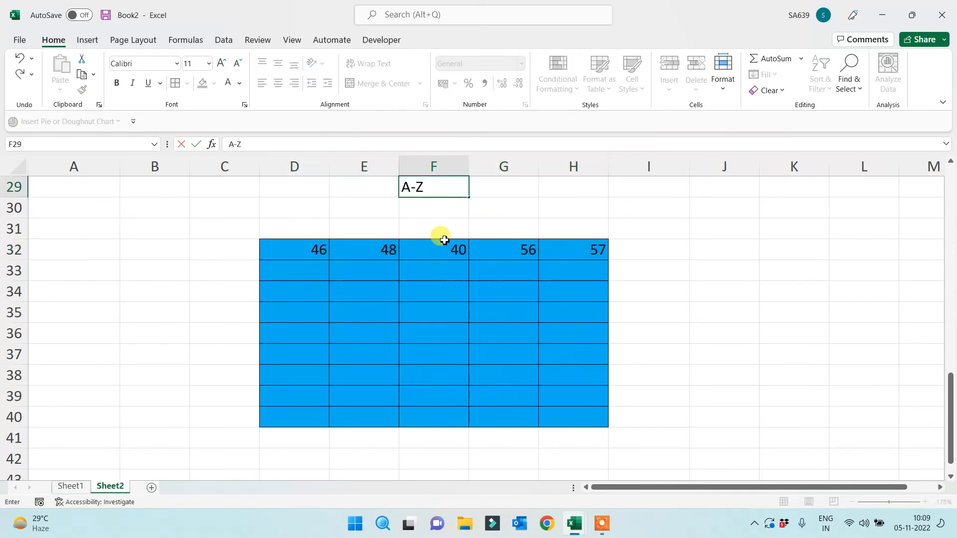
click(463, 309)
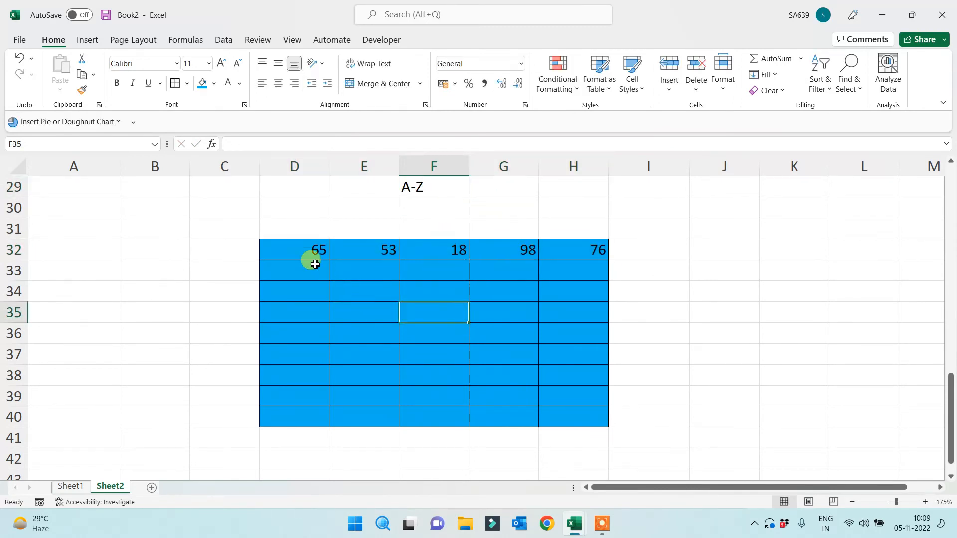
drag(314, 259, 634, 266)
key(Delete)
click(455, 289)
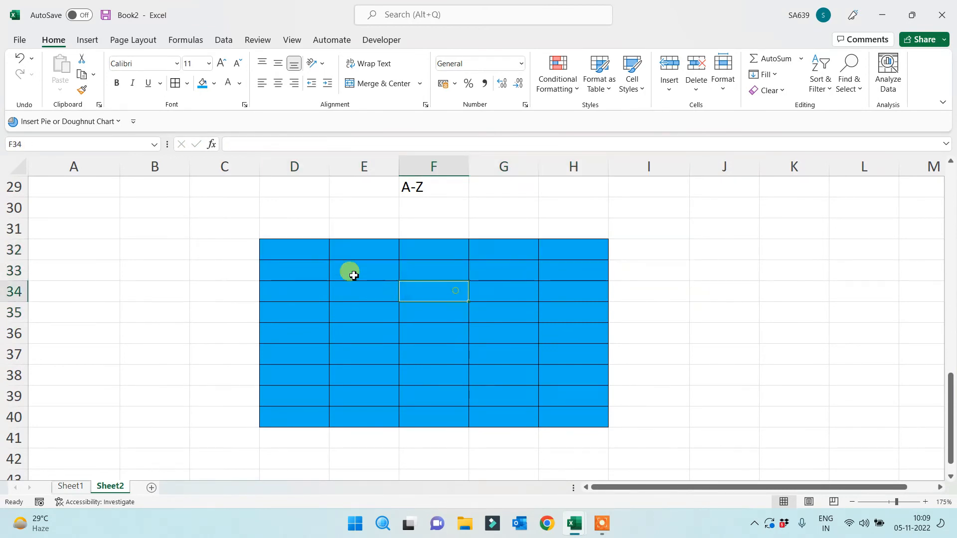
click(306, 249)
text(=rand)
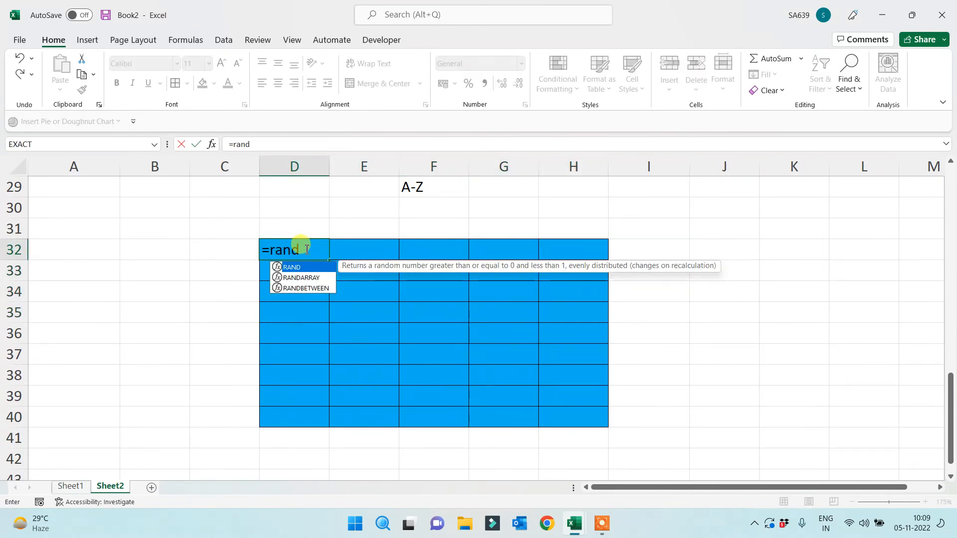
key(Down)
key(Down)
key(Tab)
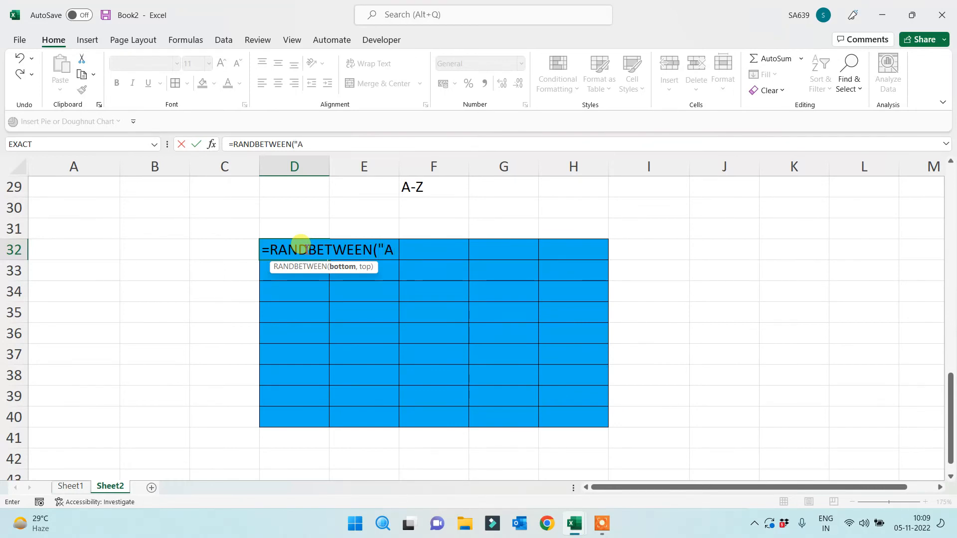
text("A","Z"))
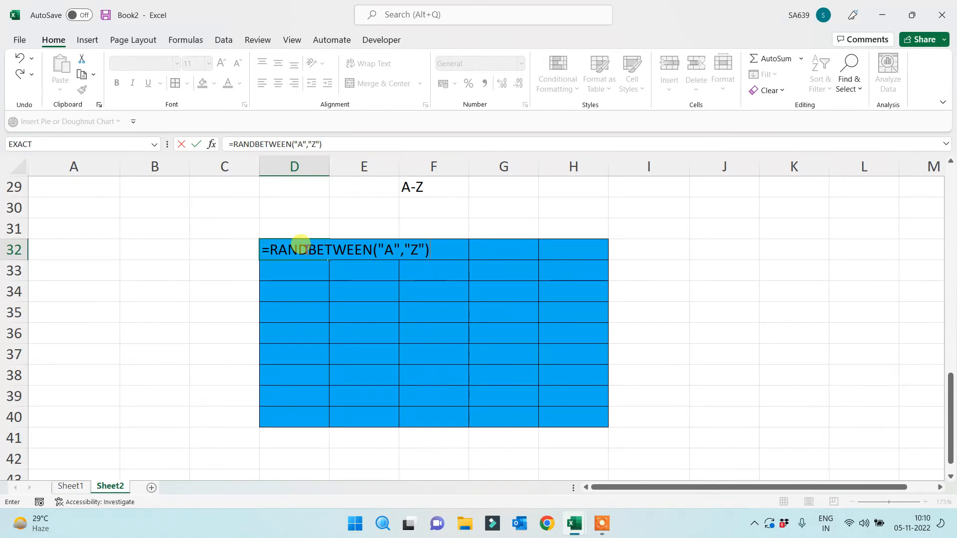
key(Return)
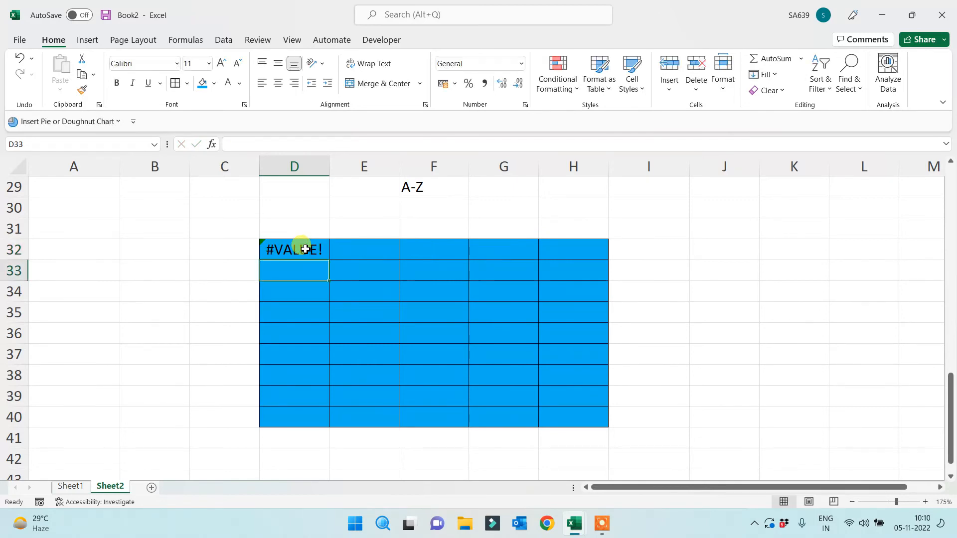
click(306, 250)
click(301, 144)
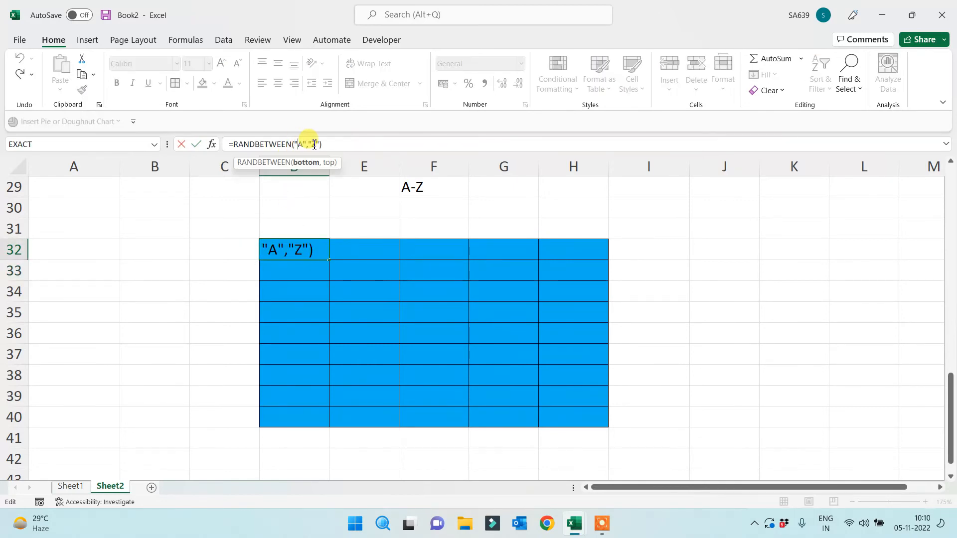
click(314, 145)
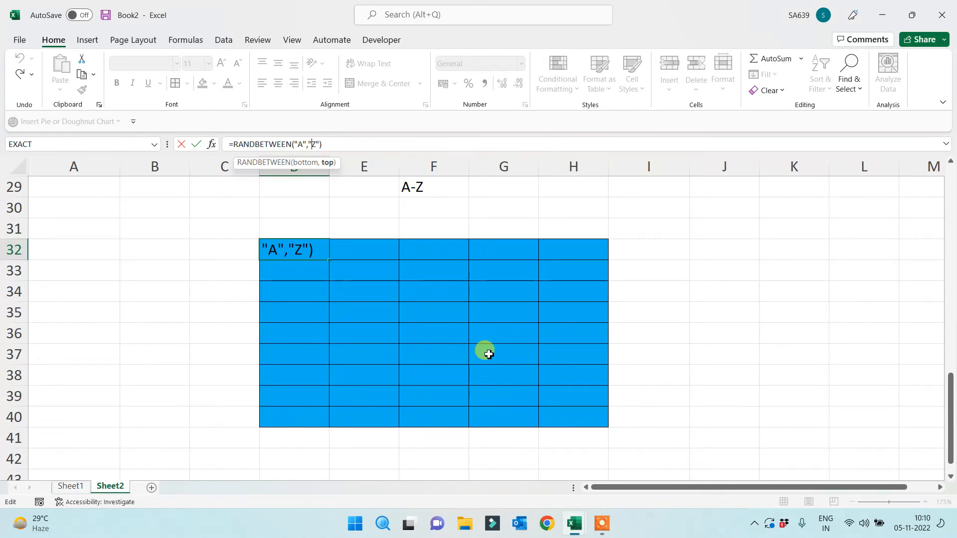
key(ctrl+Return)
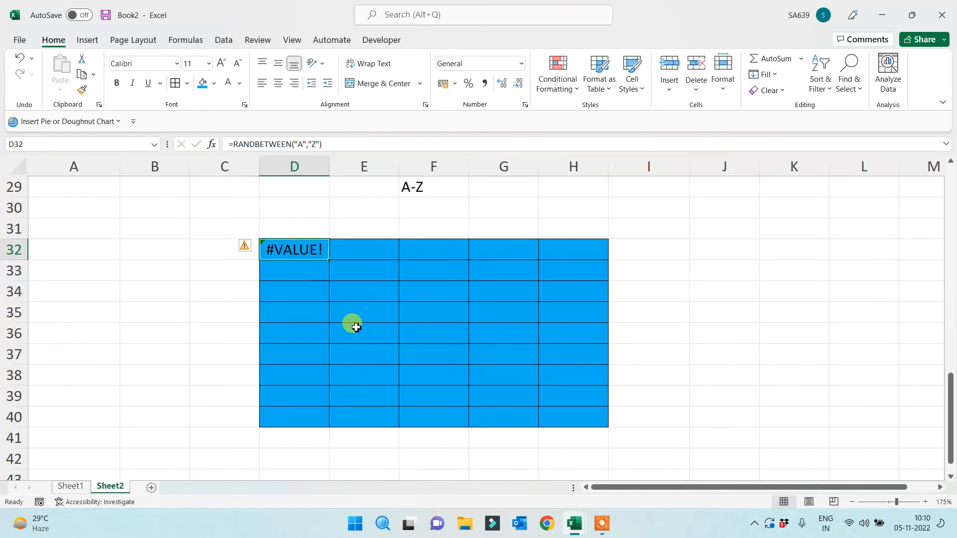
key(Delete)
click(356, 327)
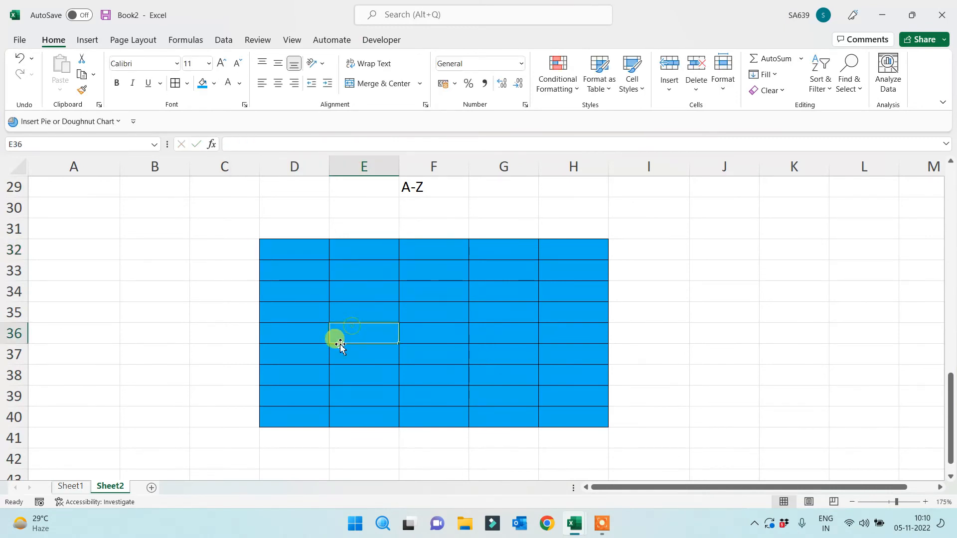
Add a new sheet with the headers Code in A1 and Char in B1
click(152, 488)
scroll(130, 334, up, 4)
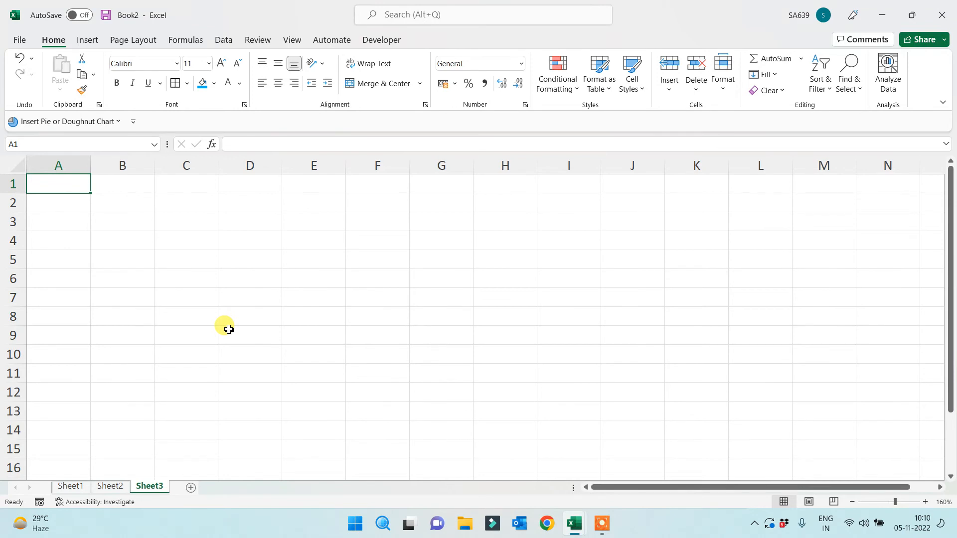
text(Code)
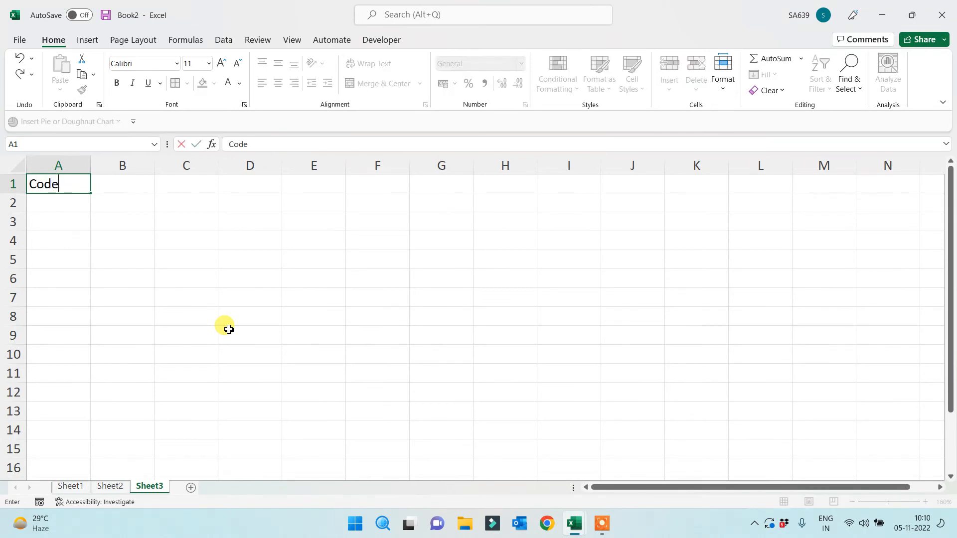
key(Tab)
text(Char)
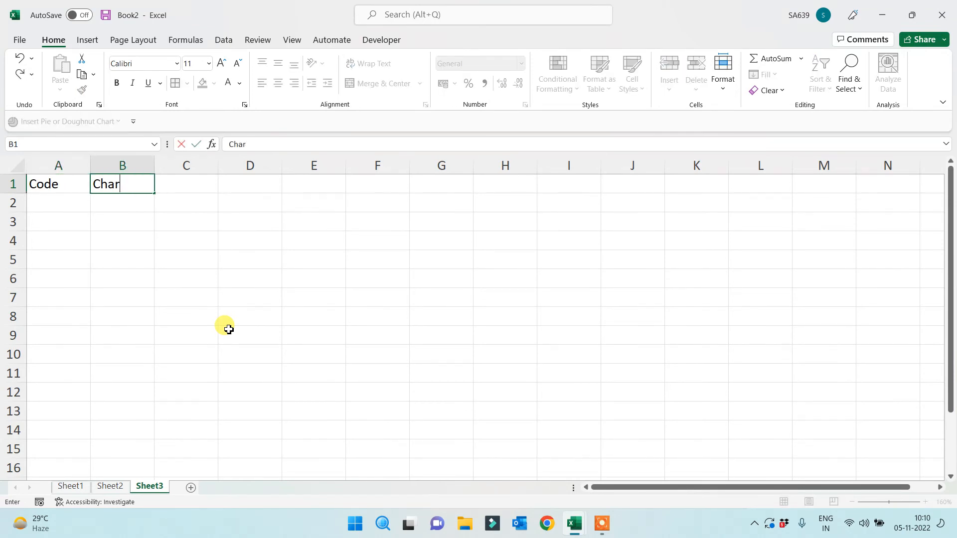
click(229, 329)
Enter 1 in A2 and fill a linear column series, step 1, up to 260
click(46, 203)
text(1)
click(315, 263)
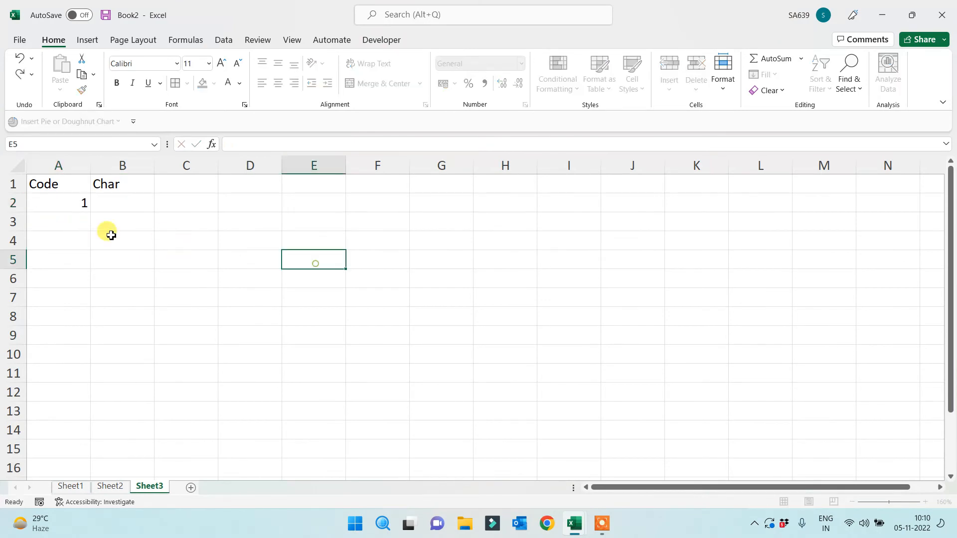
click(80, 208)
click(765, 75)
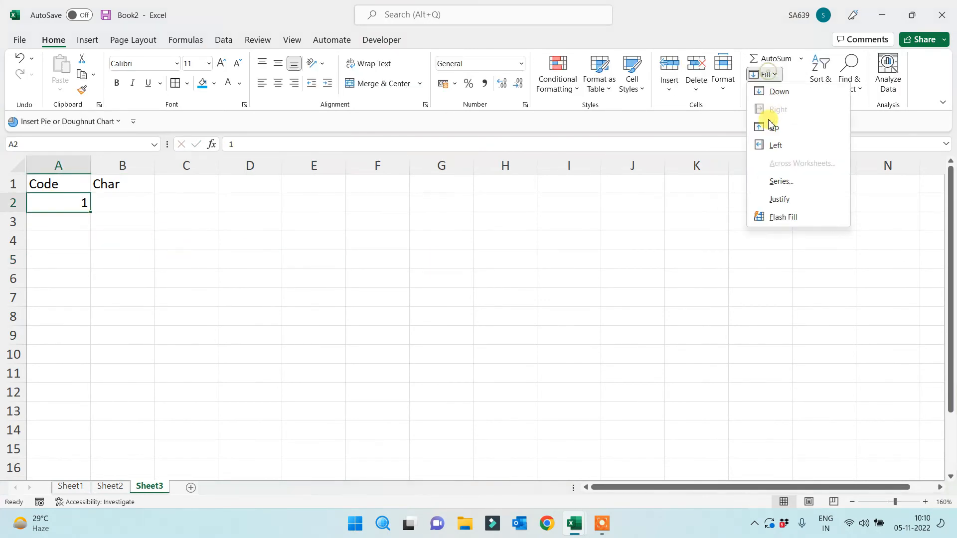
click(781, 182)
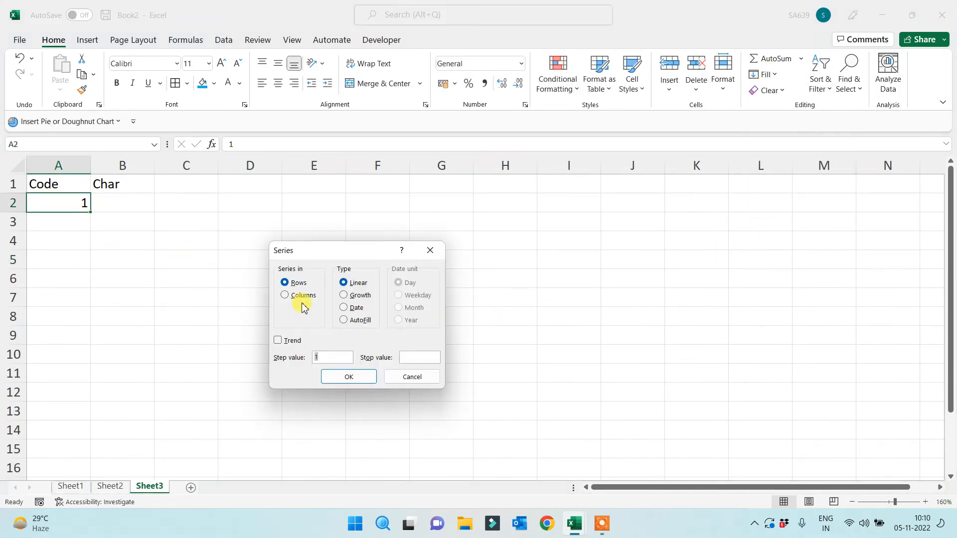
click(301, 297)
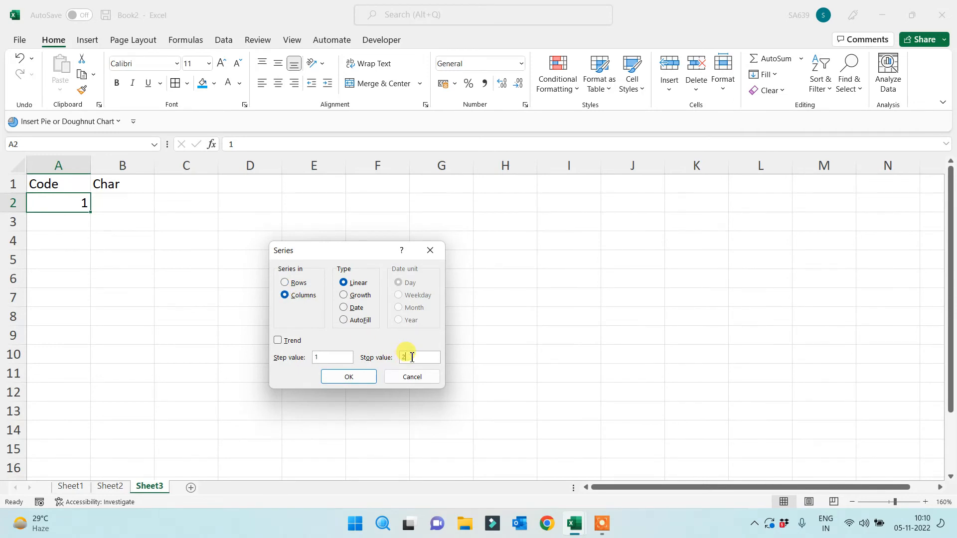
click(349, 376)
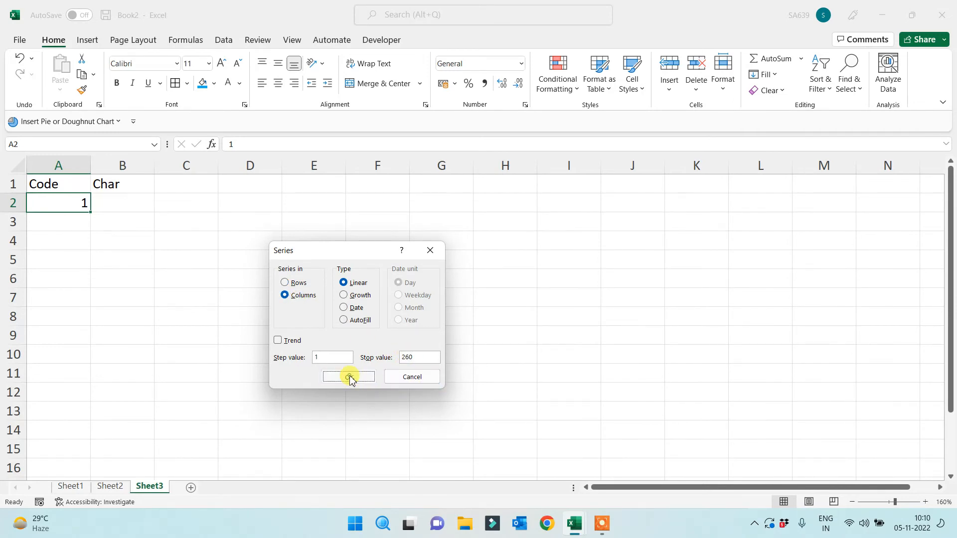
click(121, 207)
Enter =CHAR(A2) in B2 and fill it down through all 260 codes
text(=)
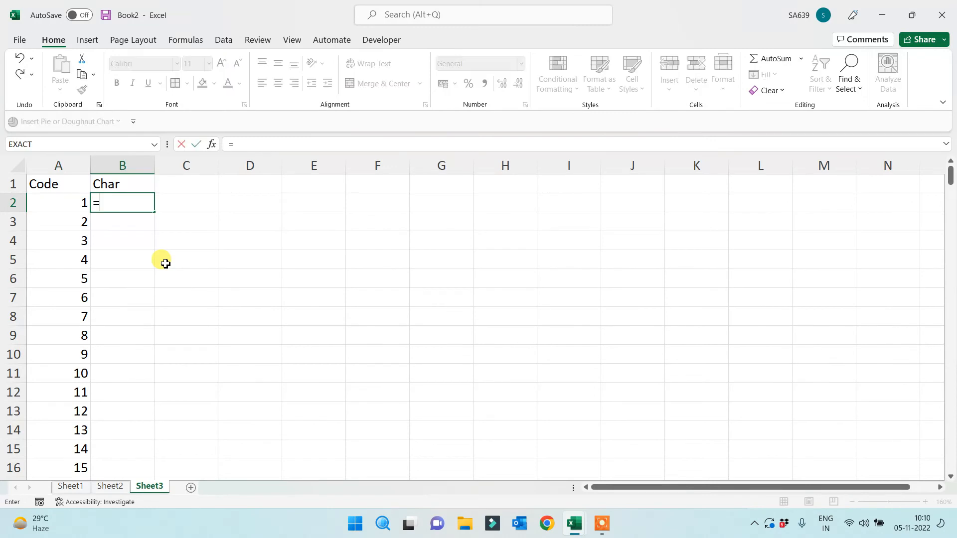
text(char()
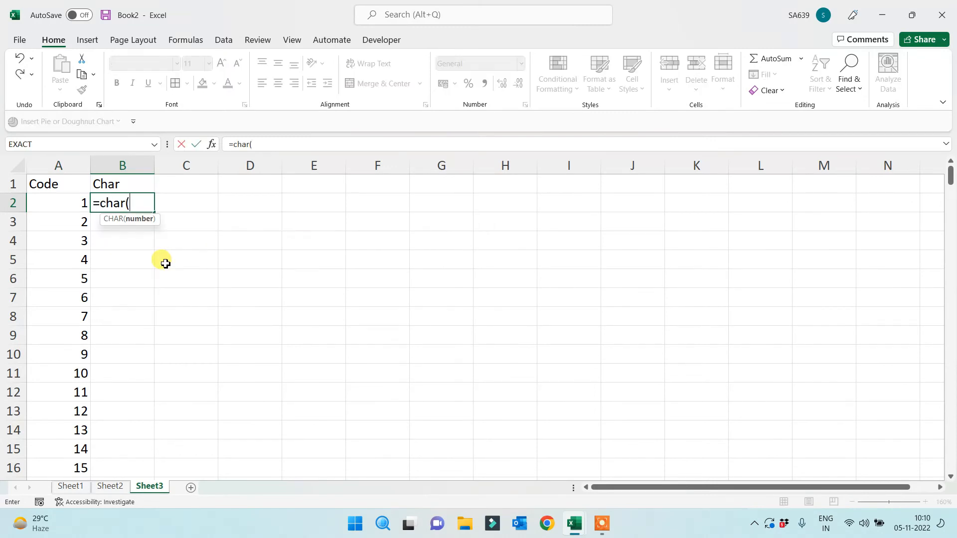
click(65, 203)
key(Return)
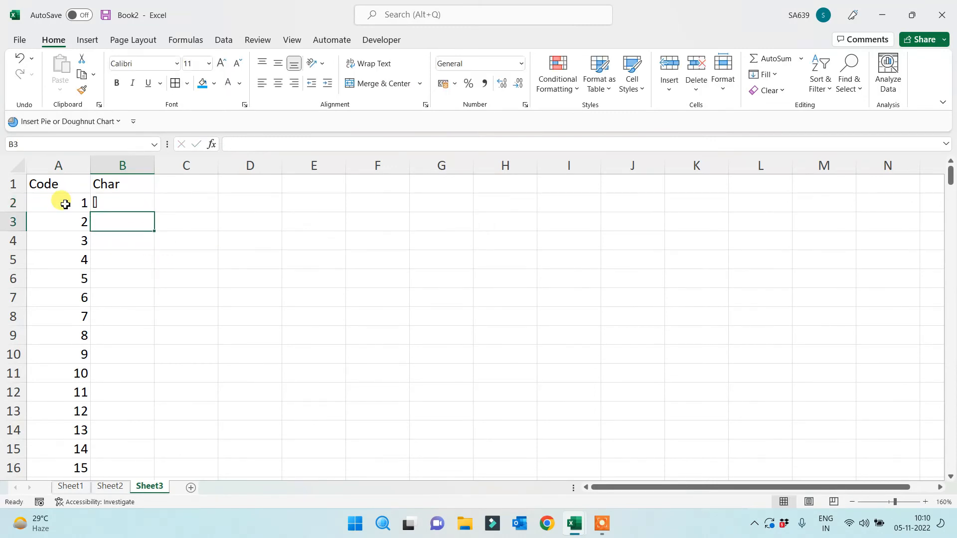
click(128, 200)
double_click(154, 212)
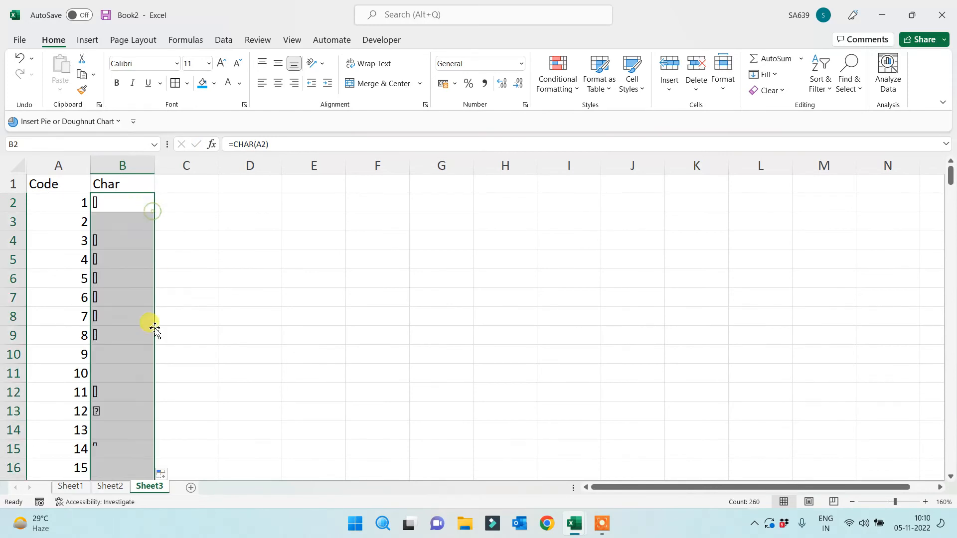
scroll(136, 366, down, 4)
scroll(137, 366, up, 4)
Check the CHAR formula in another Char cell and scroll through the converted characters
click(114, 202)
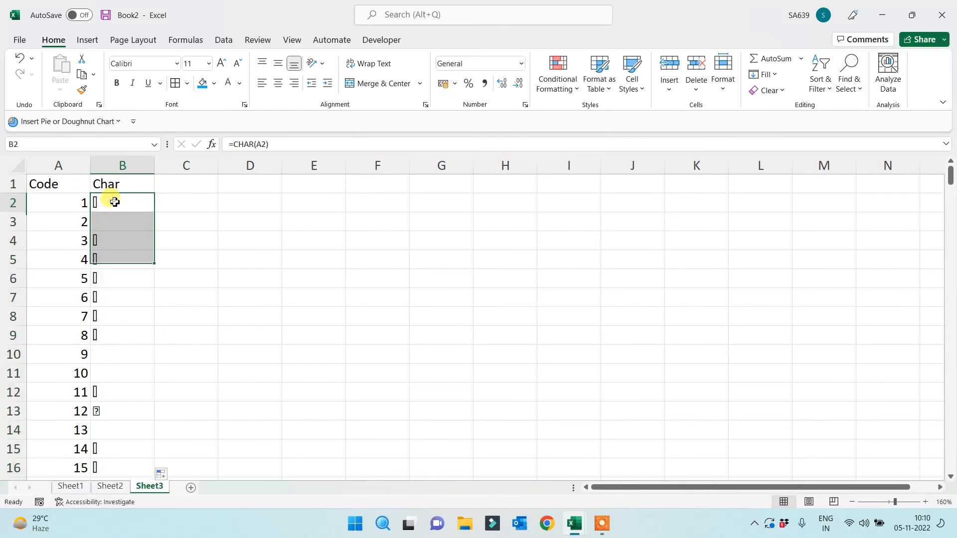
click(114, 292)
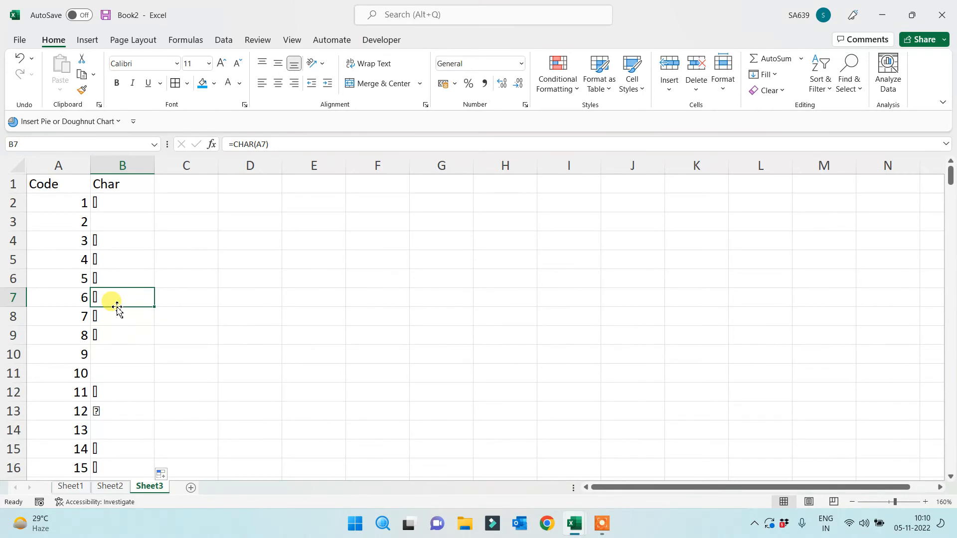
scroll(118, 309, down, 7)
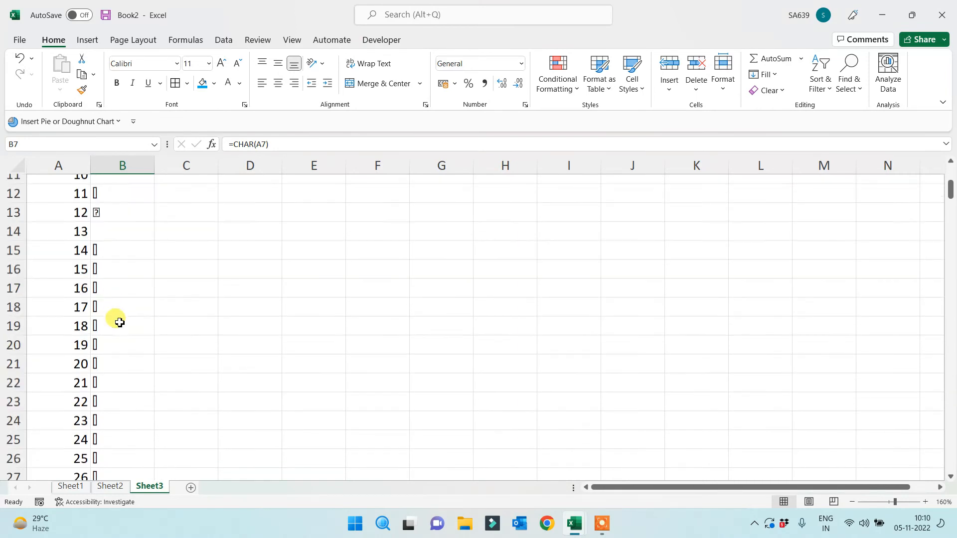
scroll(122, 273, down, 2)
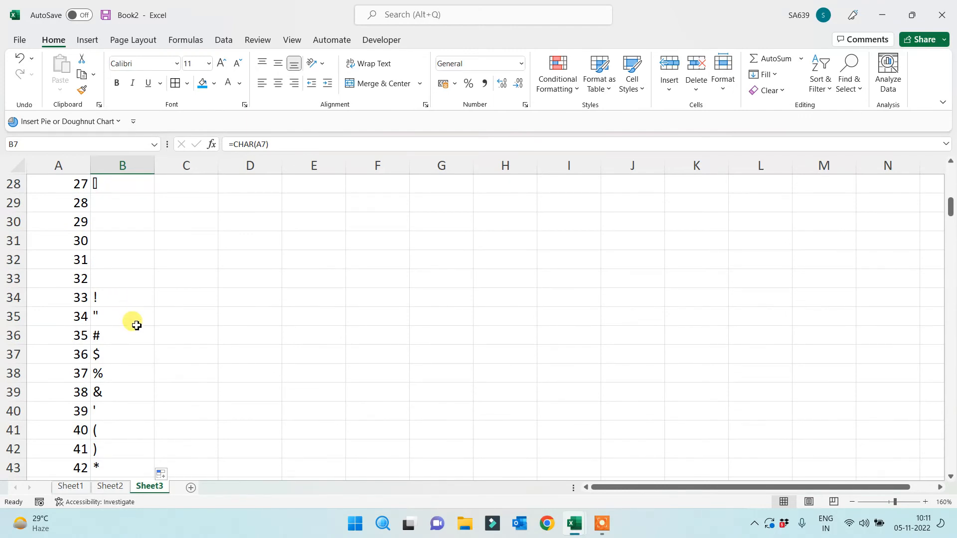
scroll(137, 326, down, 1)
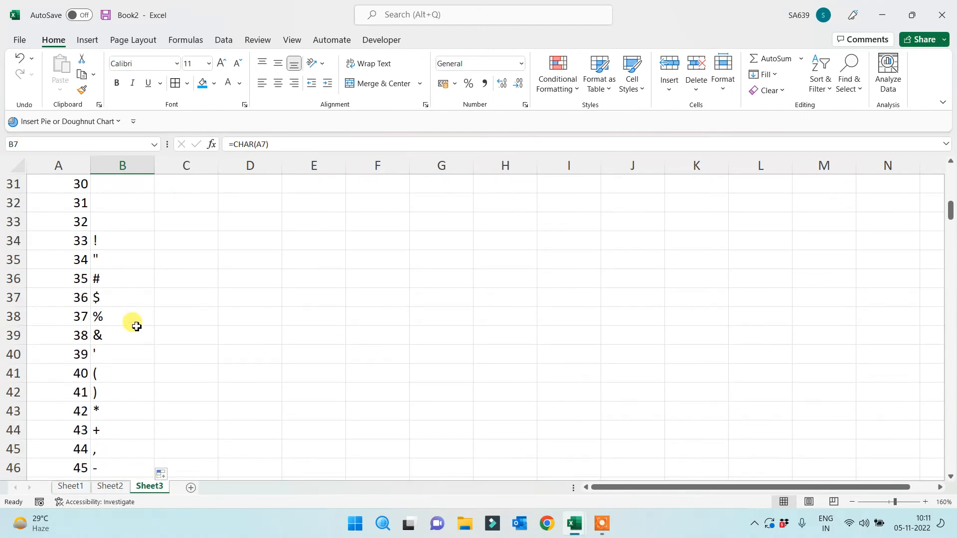
scroll(136, 320, down, 11)
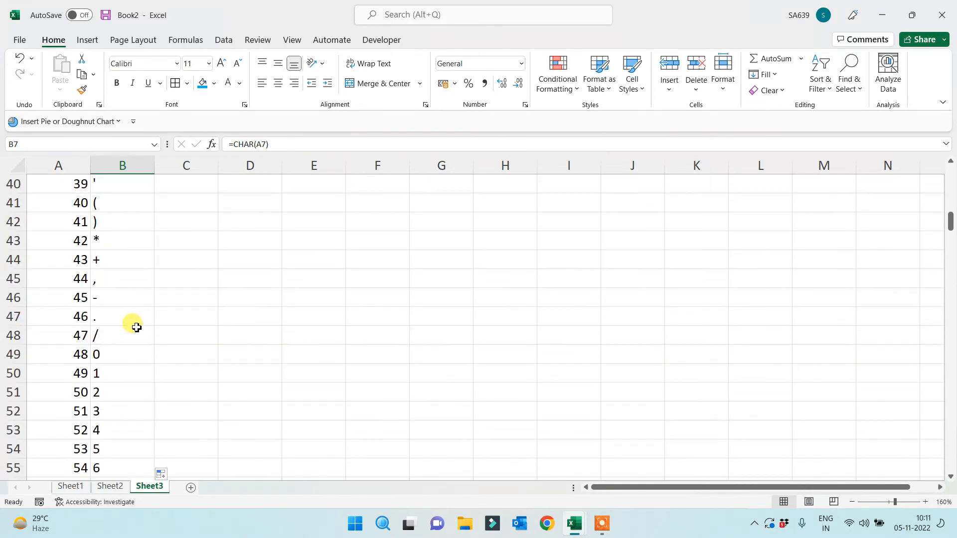
scroll(136, 341, down, 1)
scroll(135, 340, up, 2)
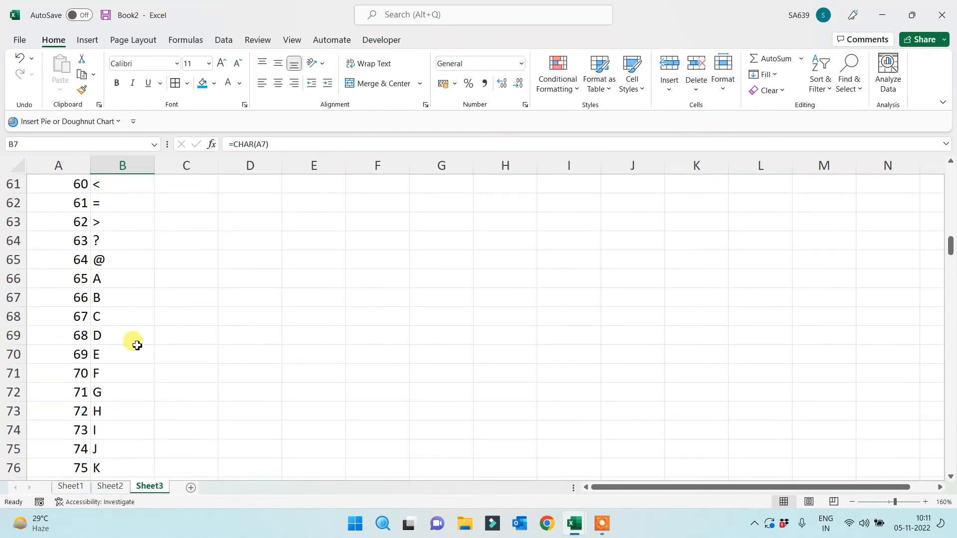
Highlight the capital-letter codes from 65 through Z, then lowercase a through z
click(69, 279)
shift+click(124, 398)
scroll(126, 409, down, 7)
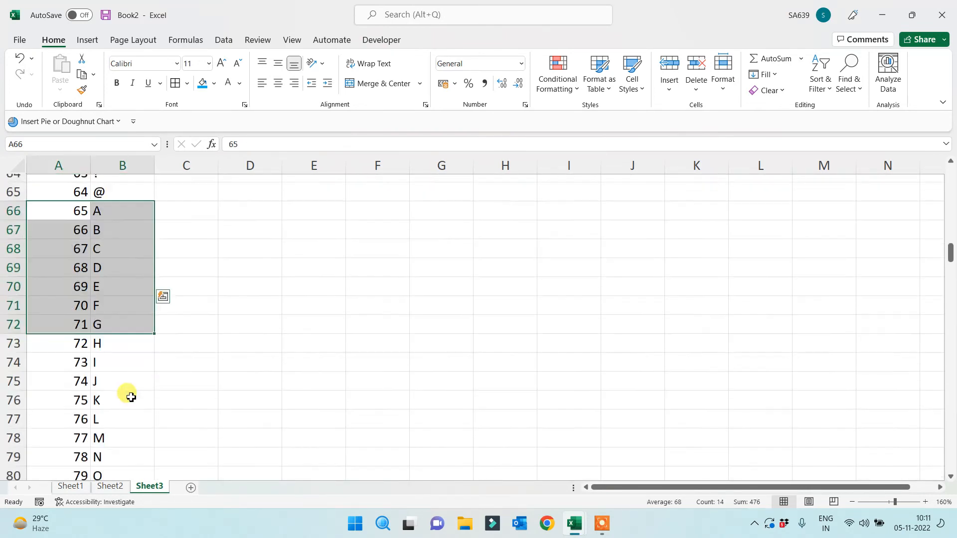
shift+click(127, 355)
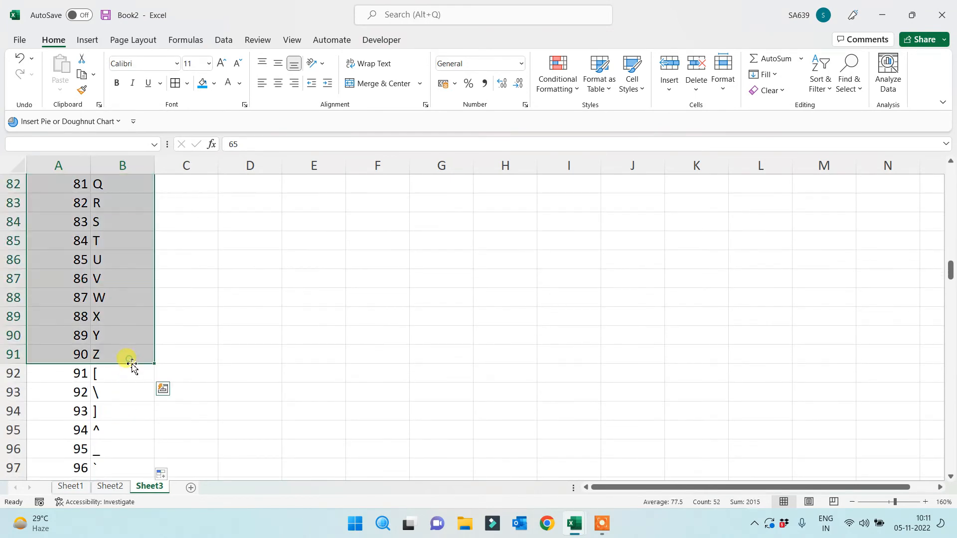
scroll(130, 382, down, 2)
drag(55, 373, 127, 385)
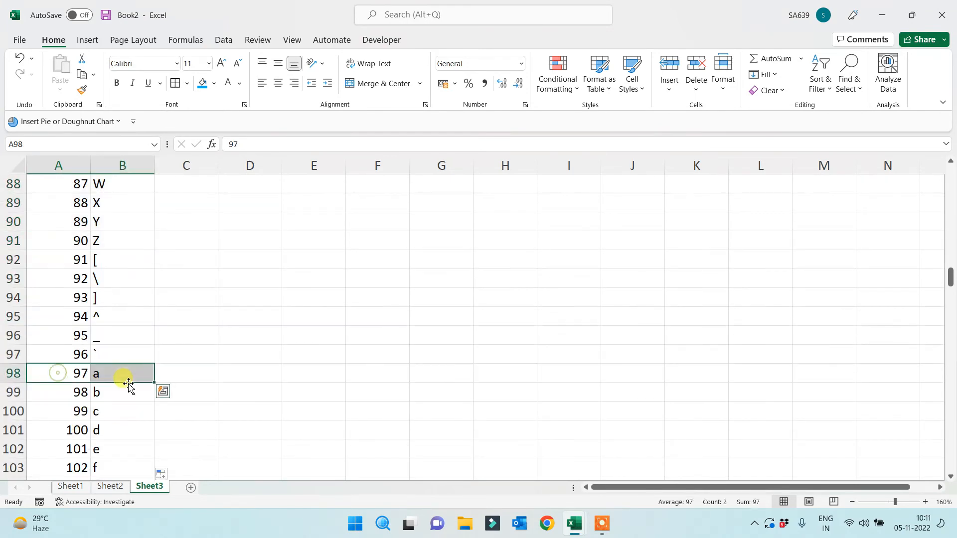
scroll(127, 439, down, 7)
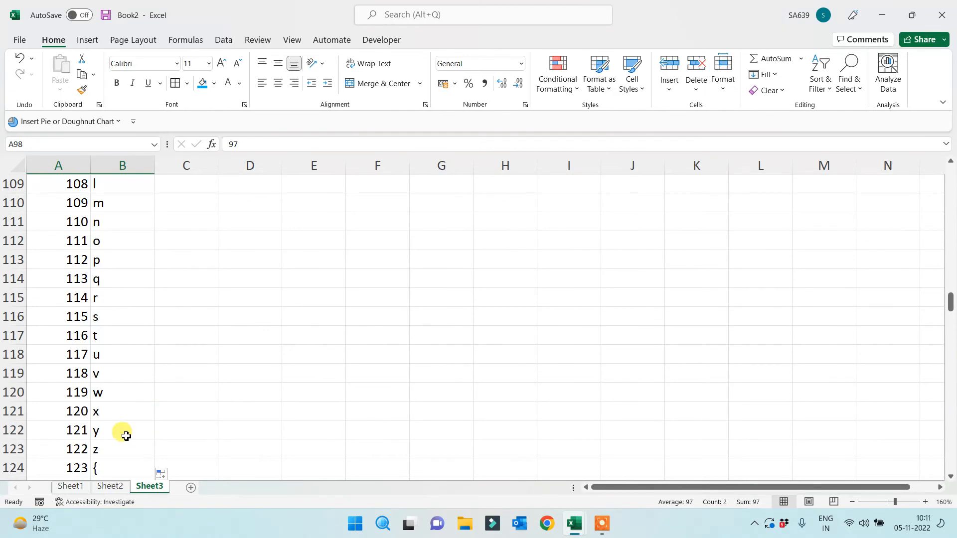
shift+click(126, 445)
Scroll to the end to confirm ÿ at 255 and #VALUE! for codes 256–260
scroll(127, 441, down, 5)
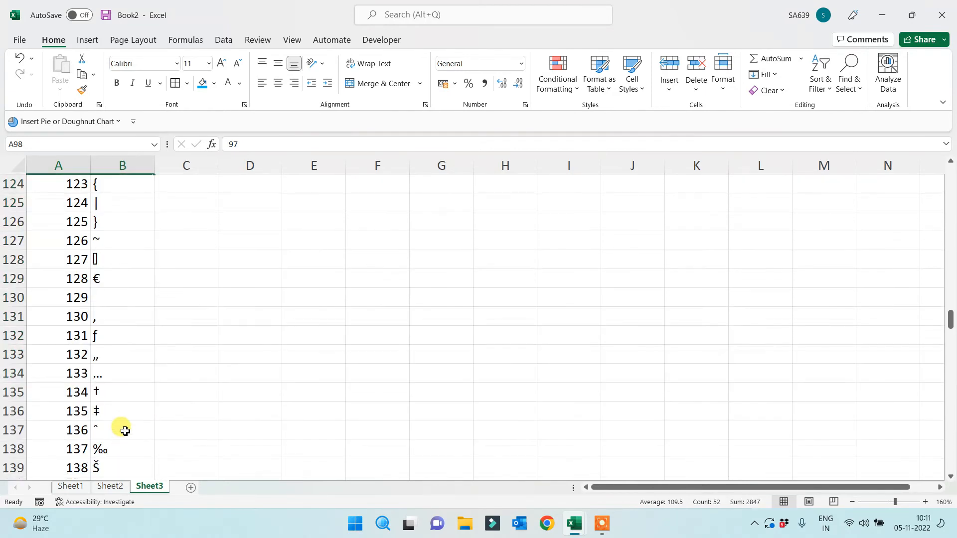
scroll(114, 394, down, 5)
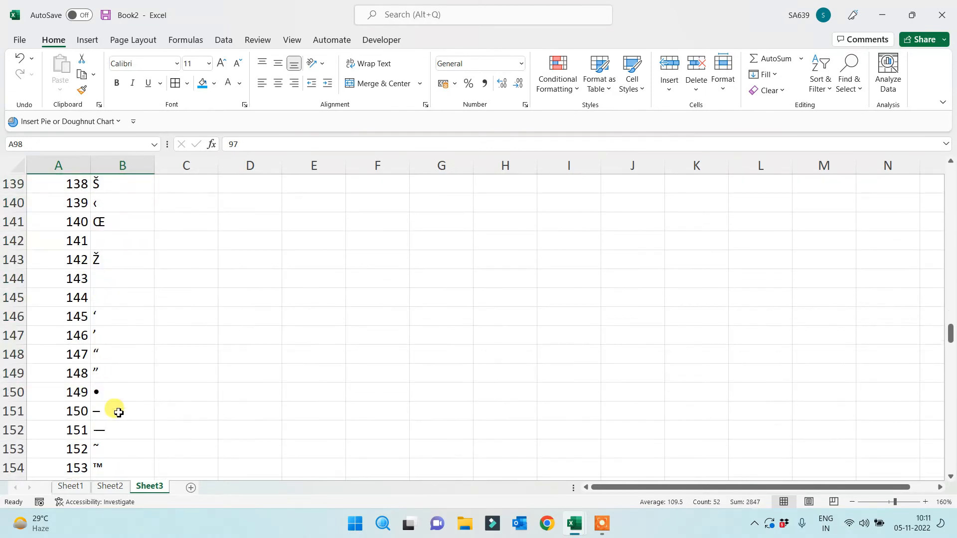
scroll(118, 410, up, 6)
scroll(119, 419, down, 18)
scroll(122, 418, down, 20)
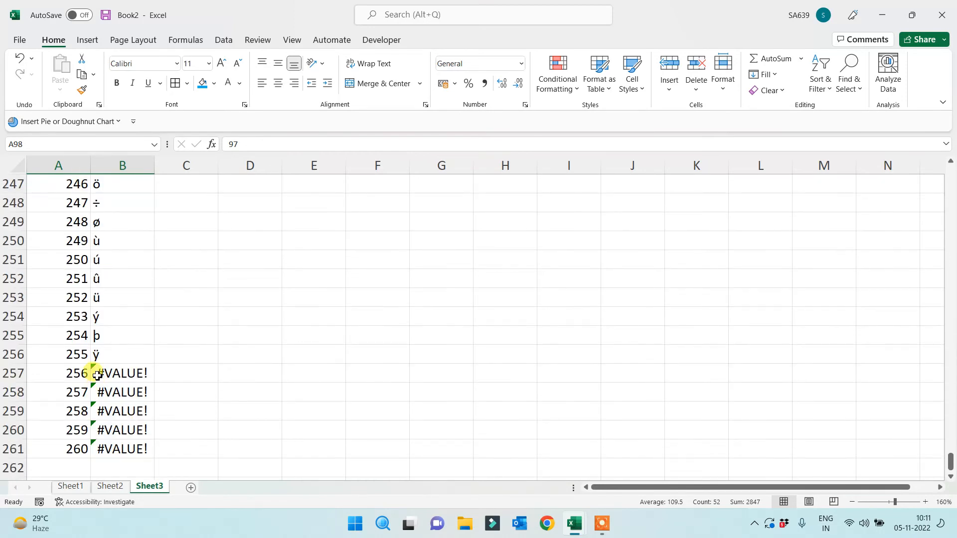
drag(69, 356, 122, 449)
click(118, 378)
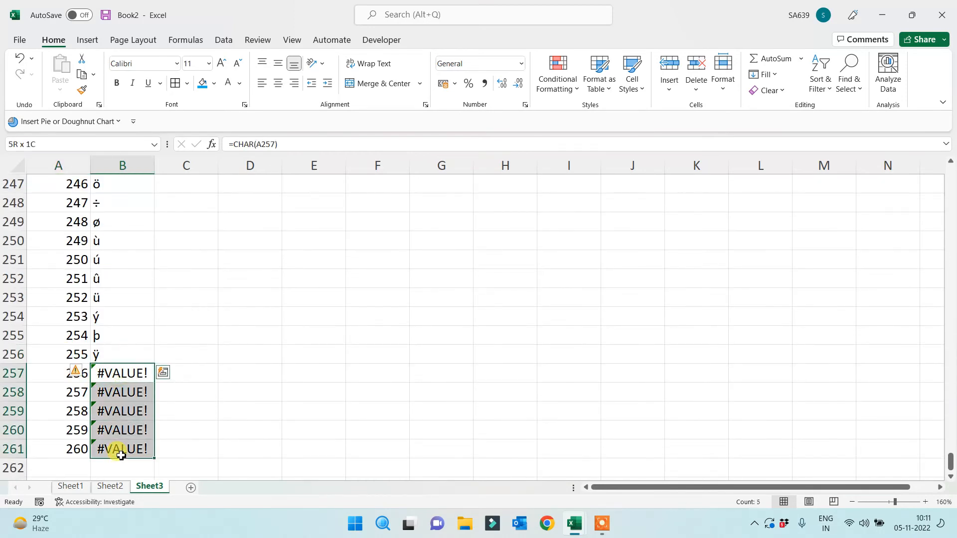
click(188, 406)
drag(95, 356, 120, 468)
click(120, 356)
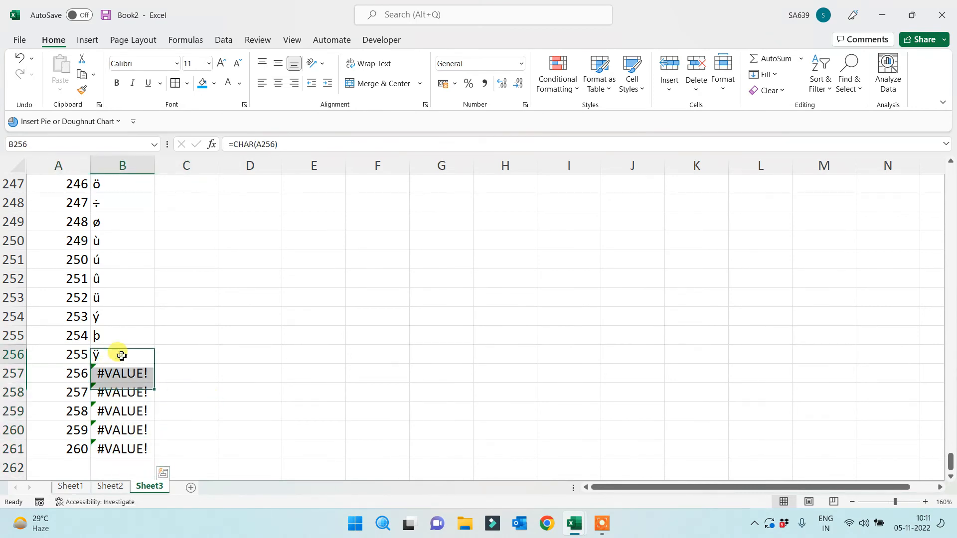
key(ctrl+Up)
key(Down)
key(Down)
key(Down)
key(Down)
key(Down)
key(Down)
key(Down)
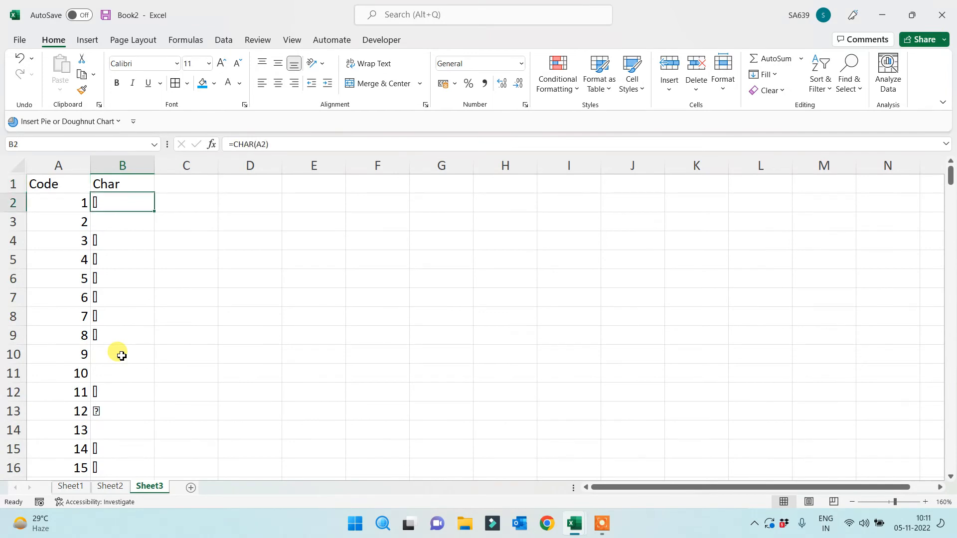
key(Down)
key(Down)
key(Down)
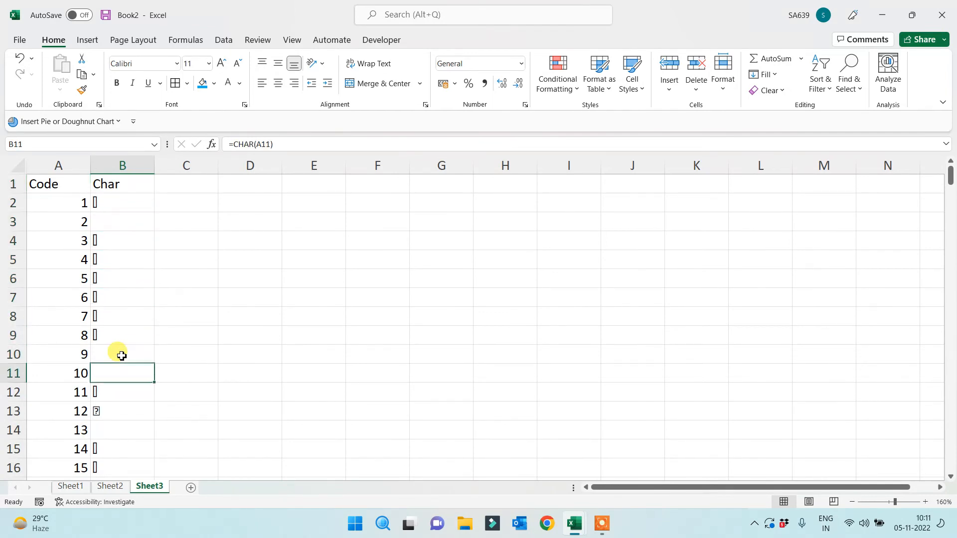
key(Down)
key(Up)
key(Up)
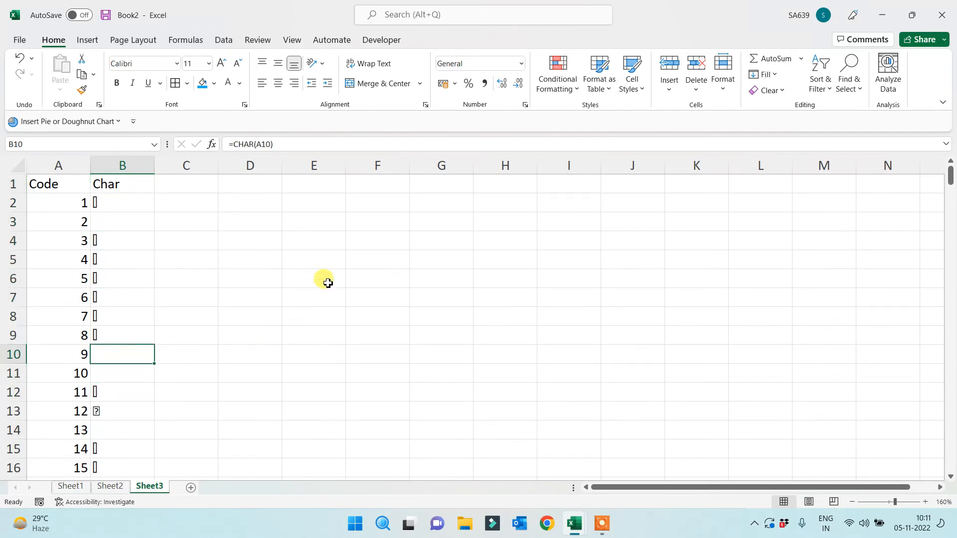
click(375, 247)
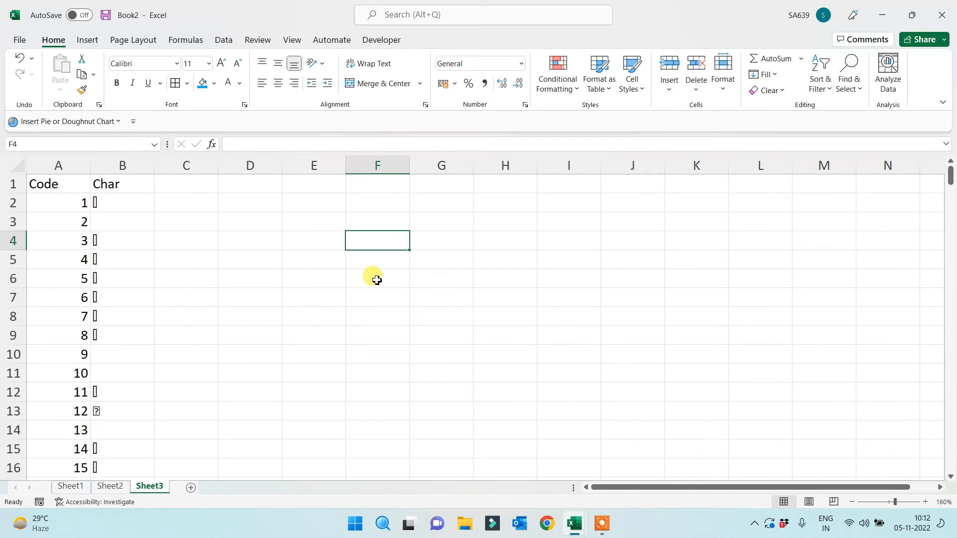
Inspect the blank Char results for codes 27 to 32, focusing on code 30
click(128, 226)
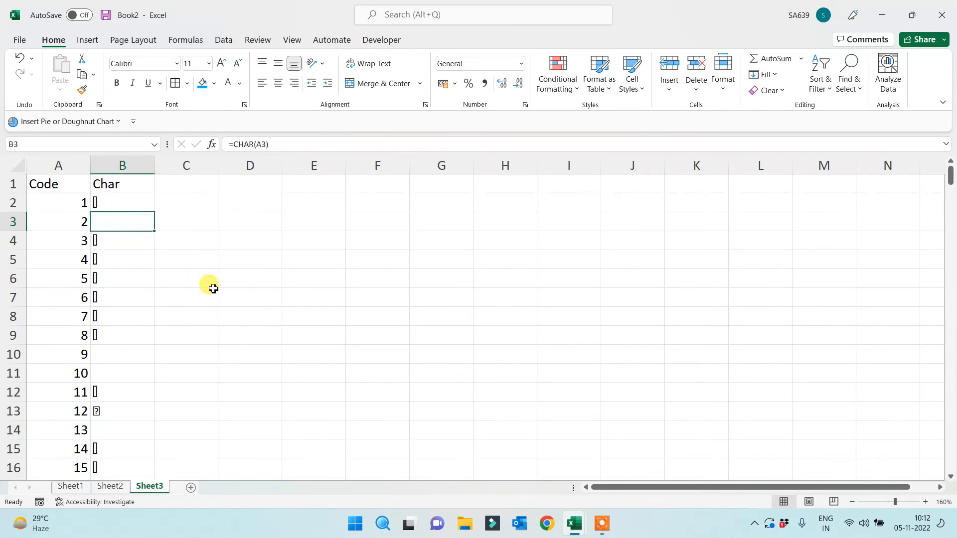
scroll(186, 357, down, 1)
scroll(179, 363, down, 3)
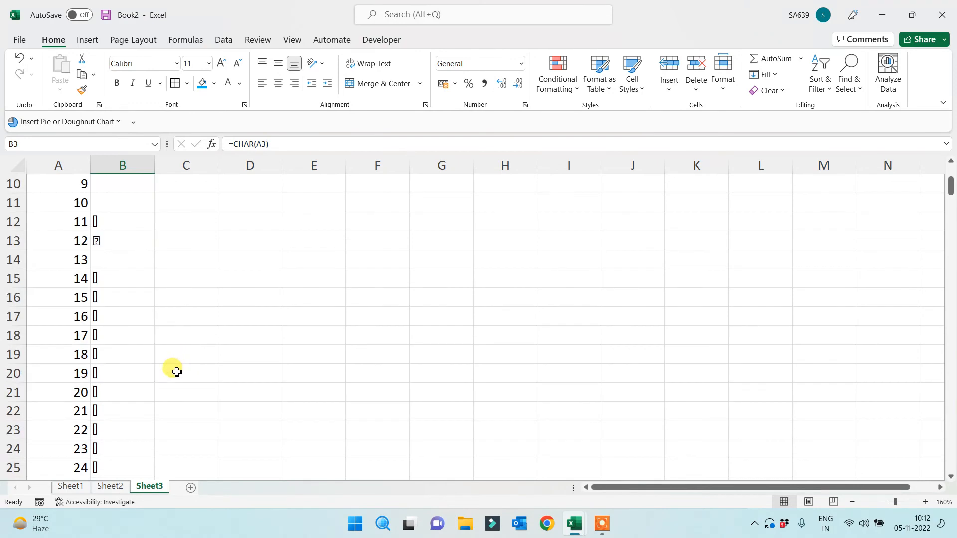
scroll(159, 372, down, 4)
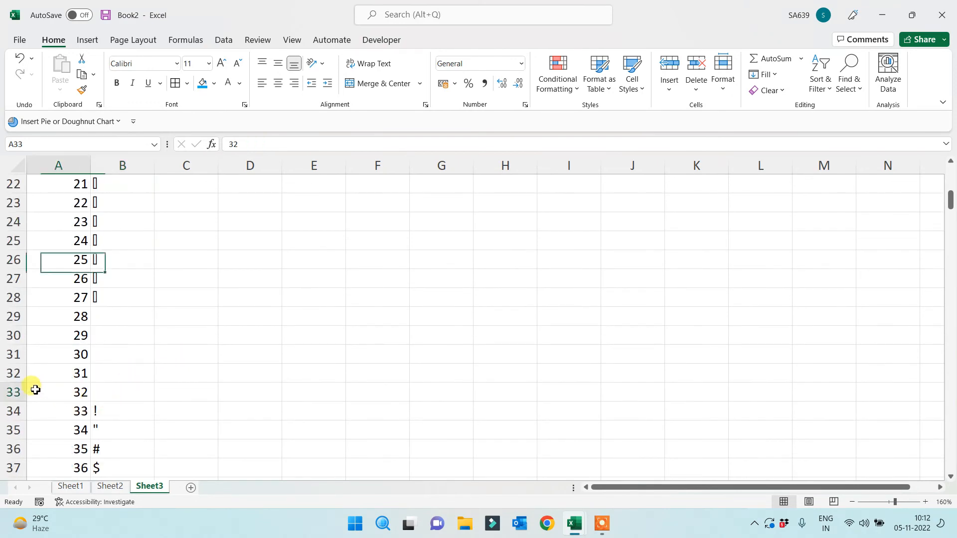
drag(35, 389, 169, 389)
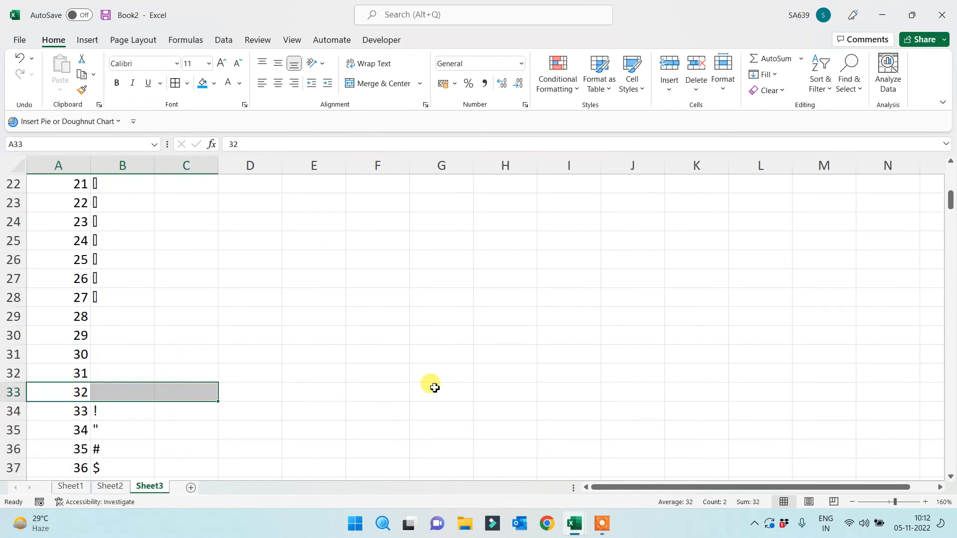
click(135, 371)
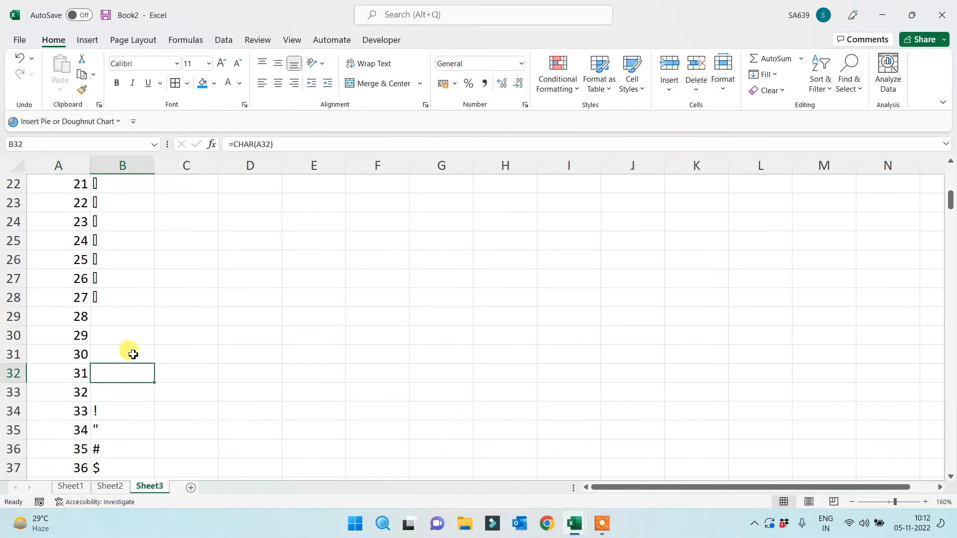
click(129, 354)
drag(124, 302, 120, 380)
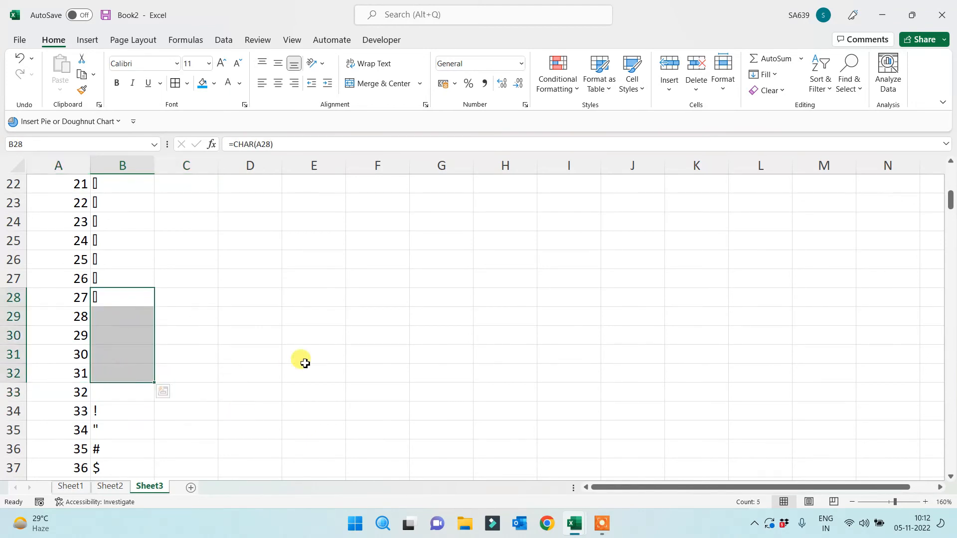
click(306, 362)
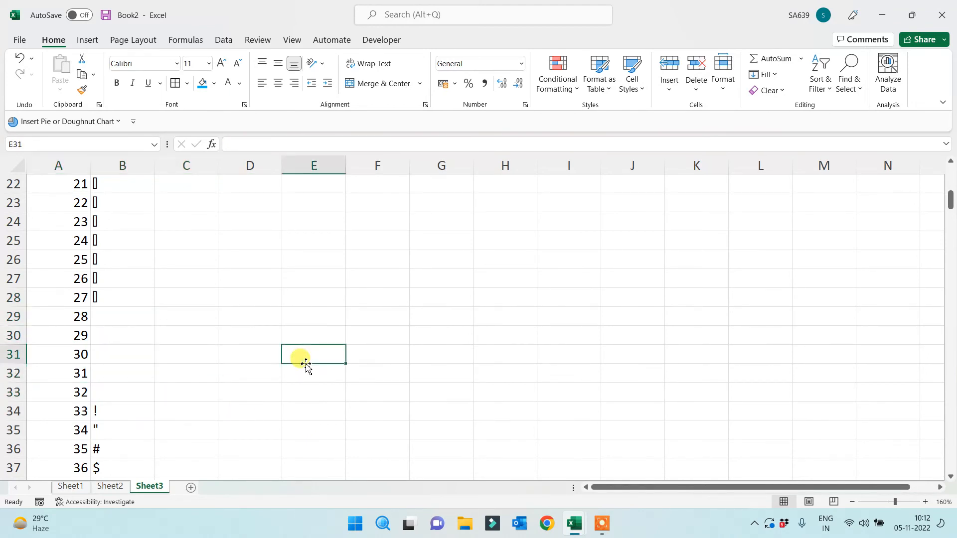
click(123, 354)
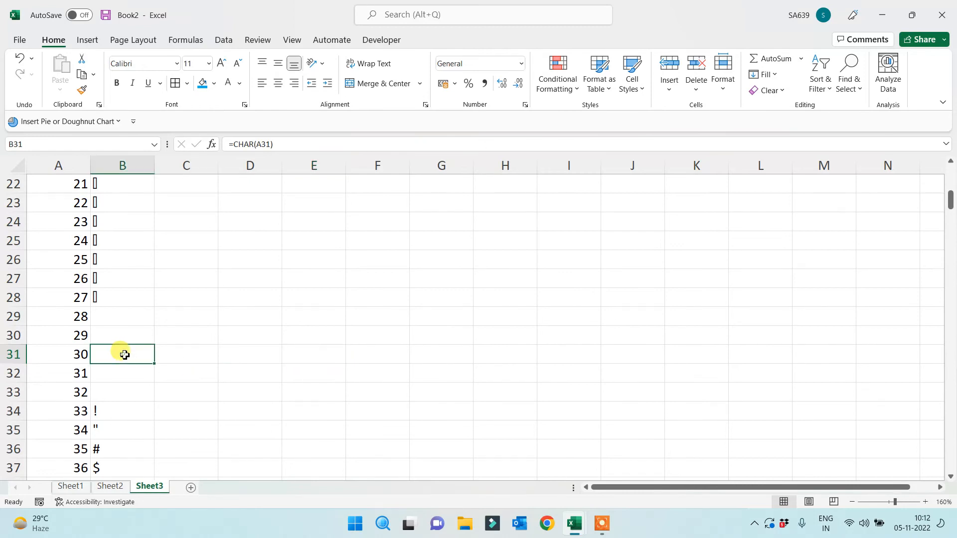
click(69, 355)
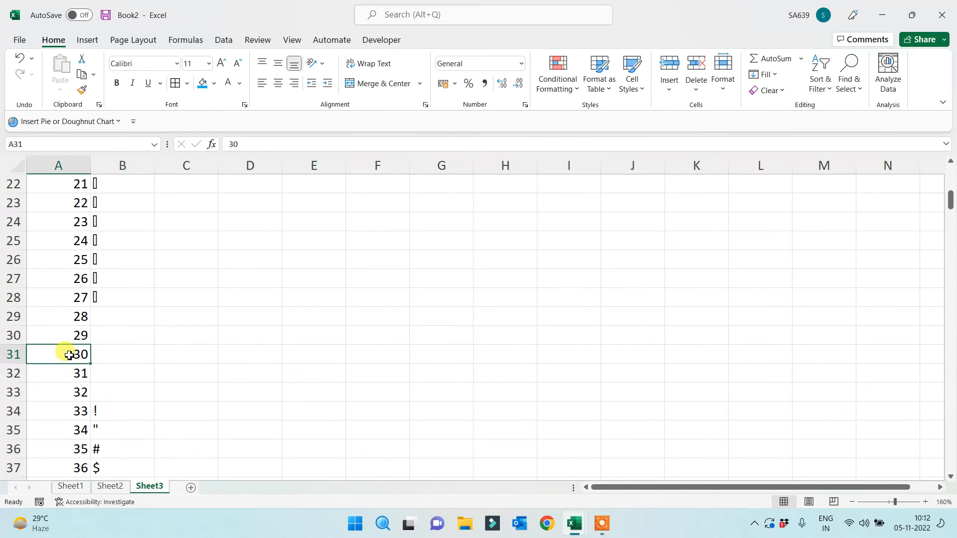
In a maximized browser, search for 'what is the char of code no. 30'
click(547, 524)
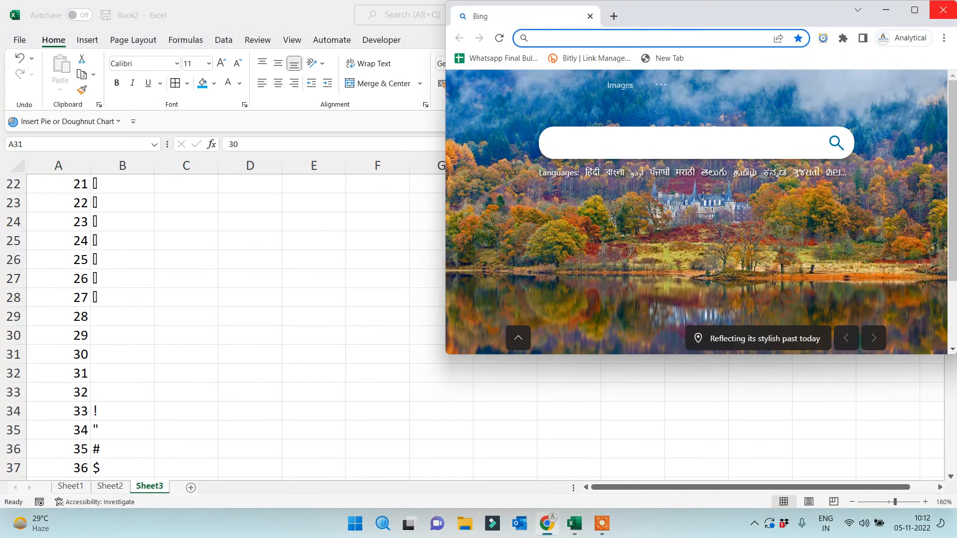
click(916, 10)
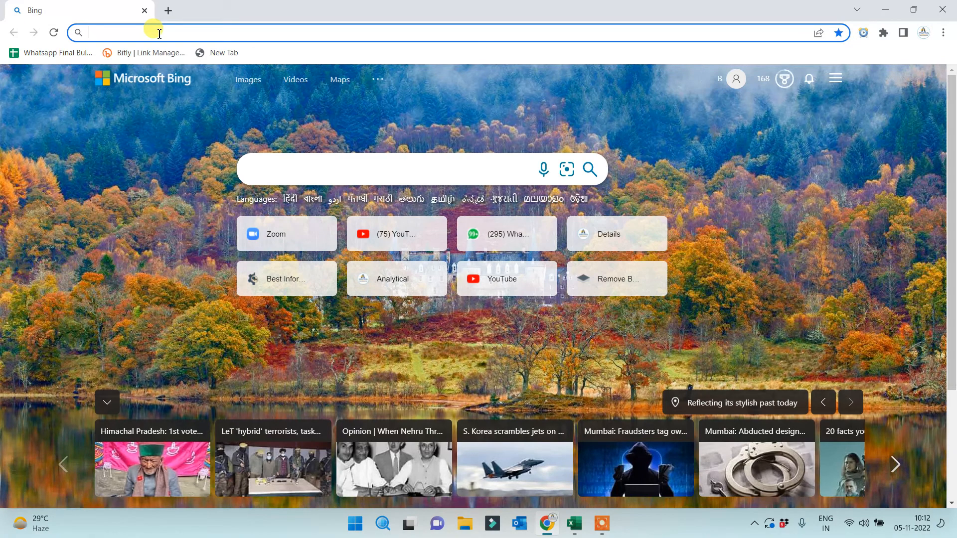
text(wha)
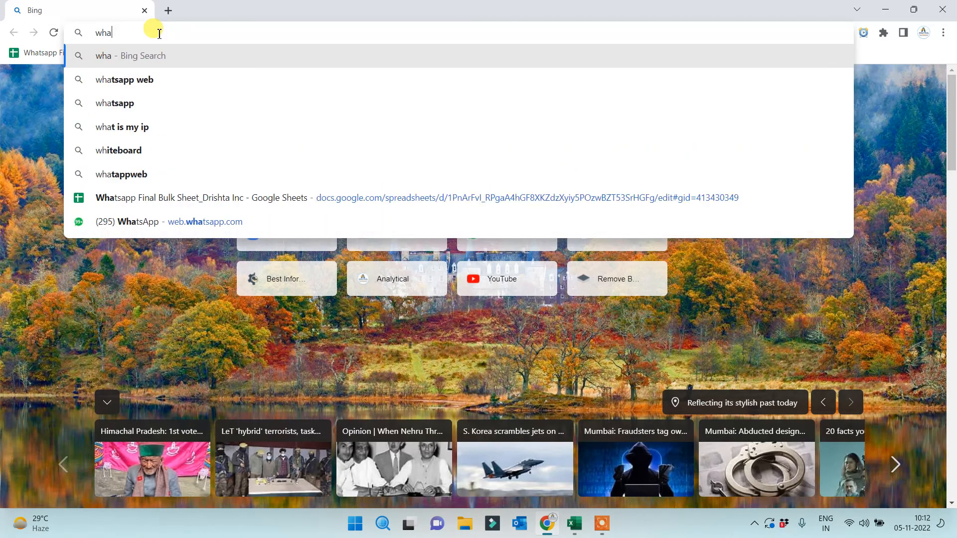
text(t is the char)
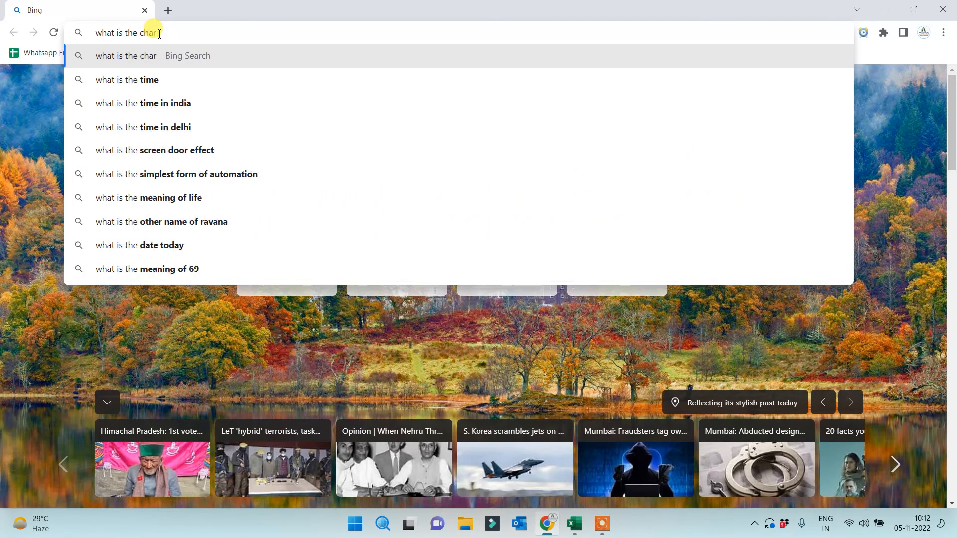
text( o)
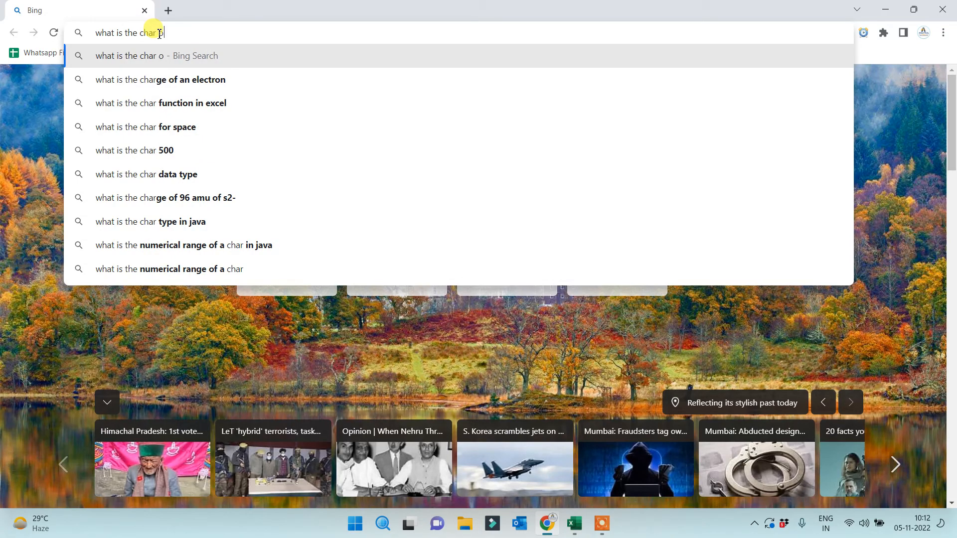
text(f code no)
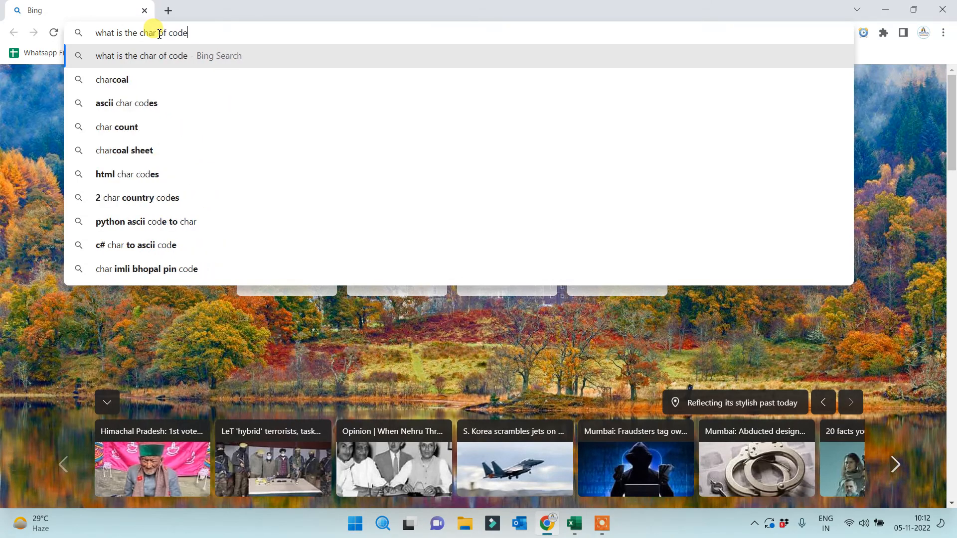
text(. 30)
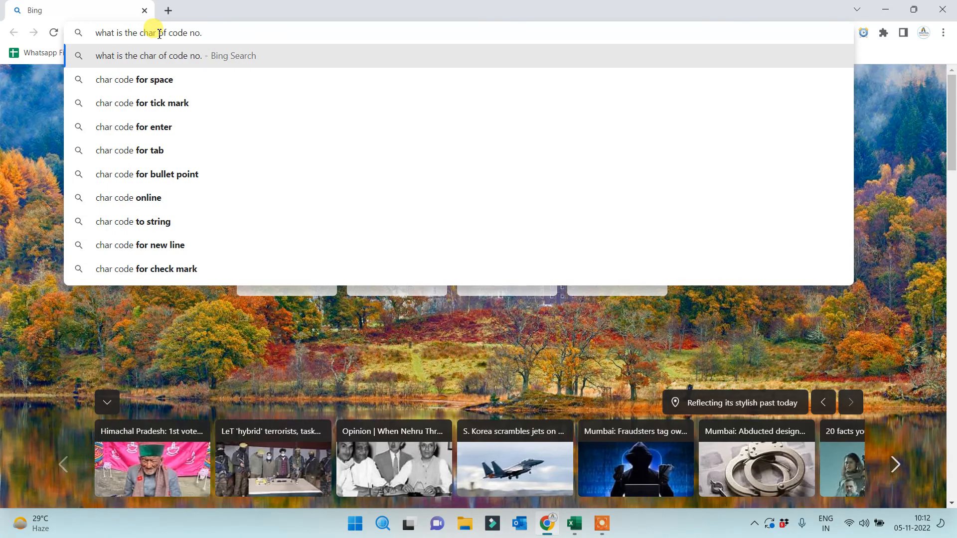
key(Return)
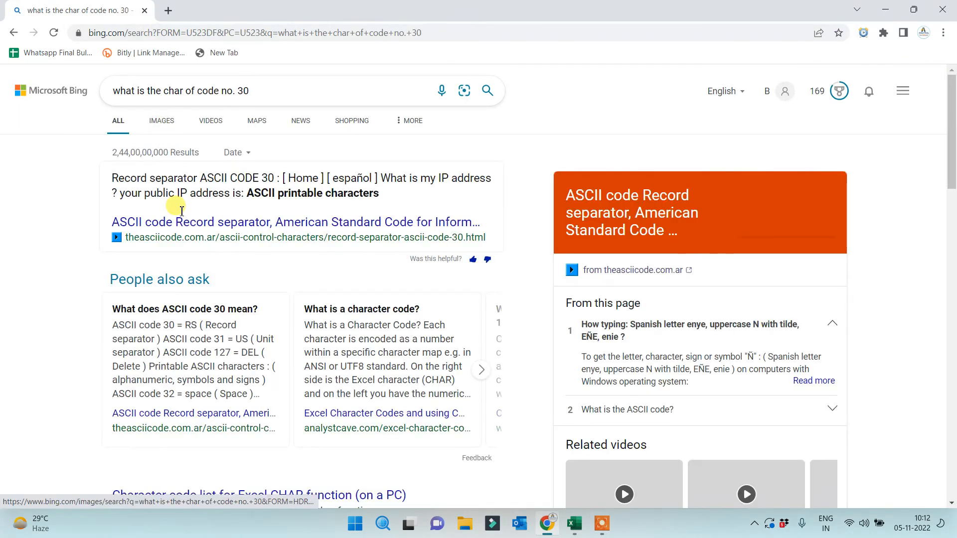
Refine the search to 'what is the char of code no. 30 in excel'
click(265, 92)
text(in)
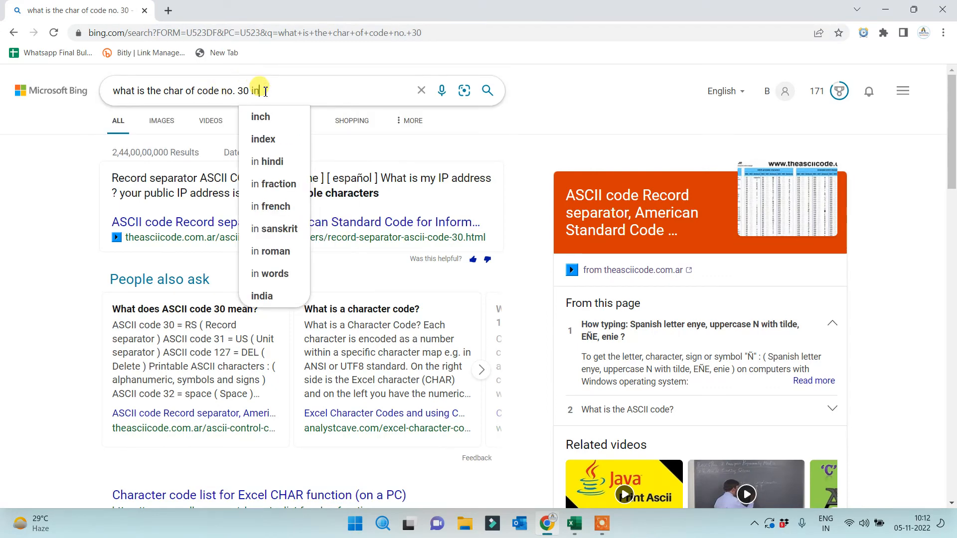
text(excel)
key(Return)
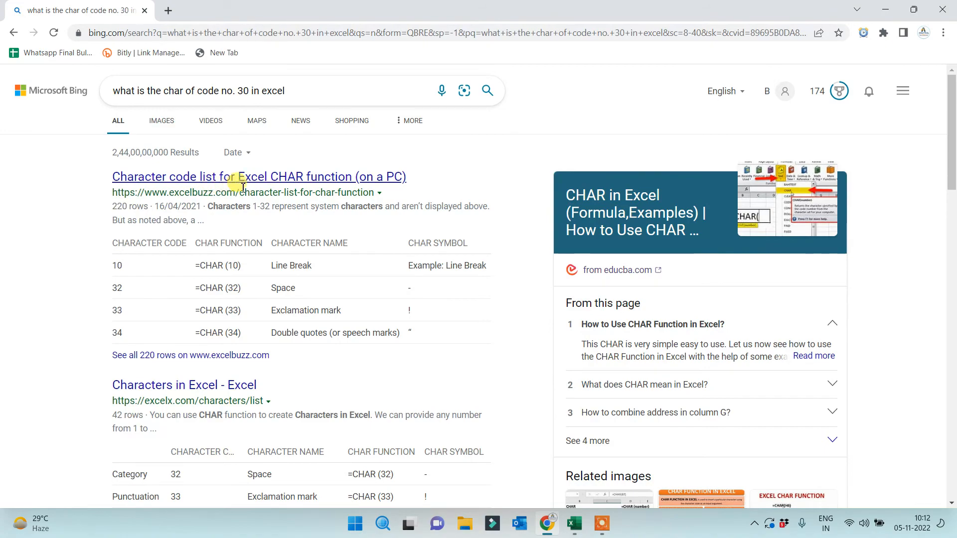
Scroll the Bing results and open 'Character code list for Excel CHAR function (on a PC)'
scroll(434, 265, down, 3)
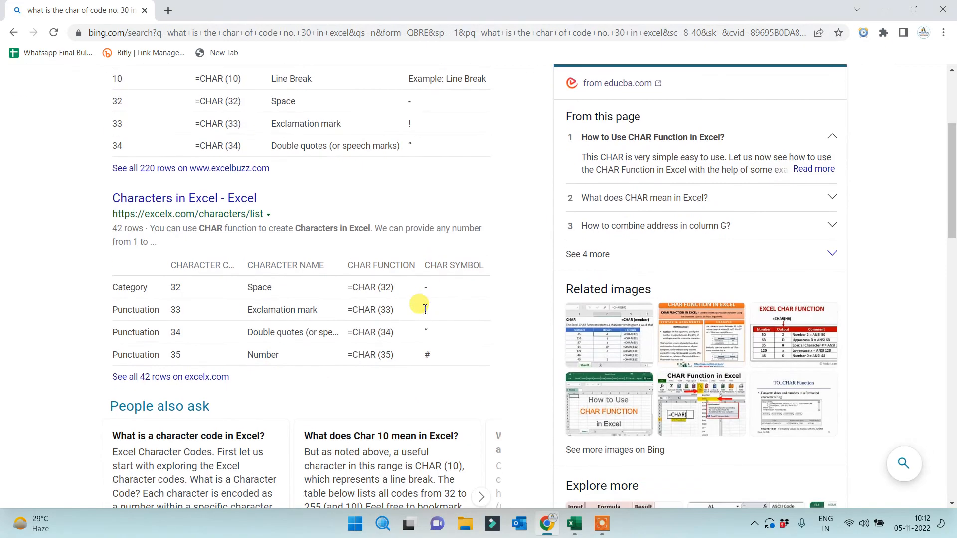
scroll(287, 365, down, 7)
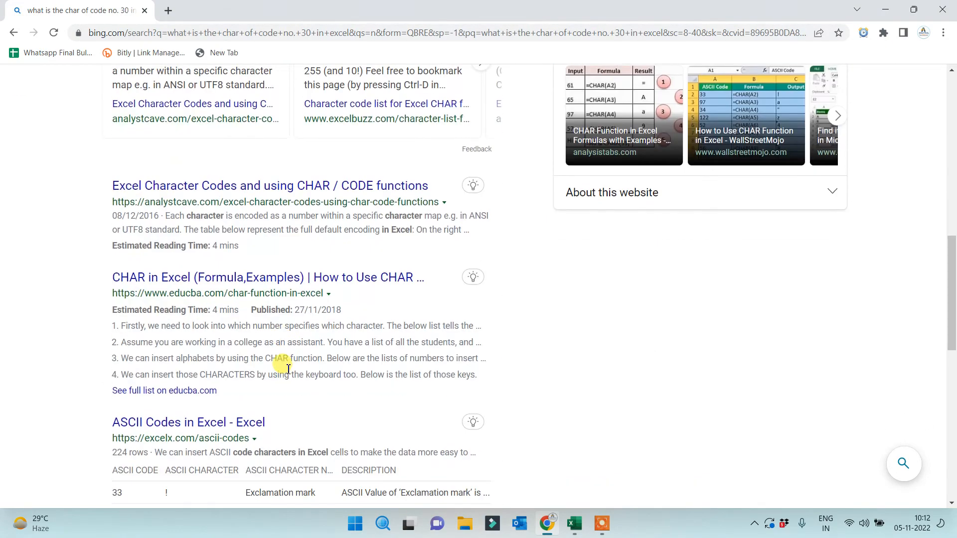
scroll(290, 359, up, 3)
scroll(259, 330, down, 7)
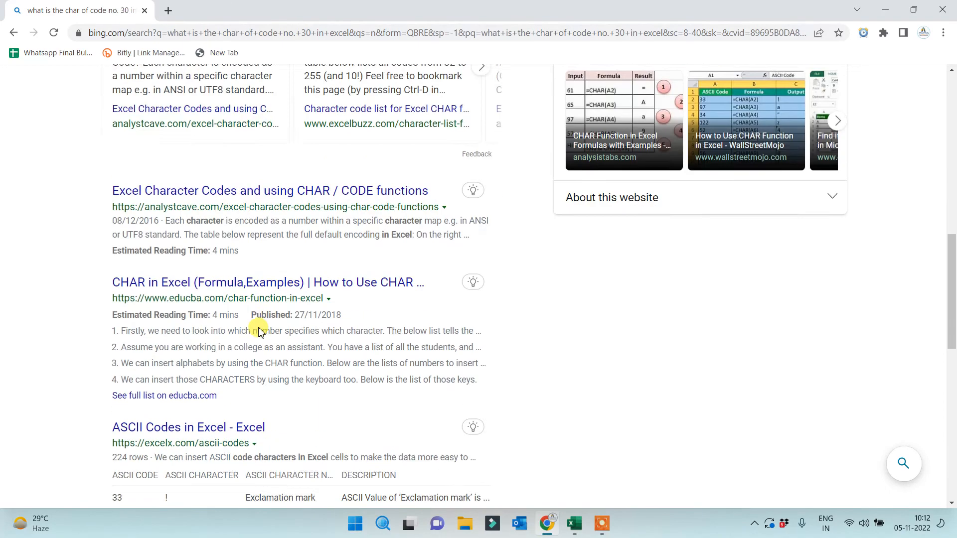
scroll(259, 349, down, 5)
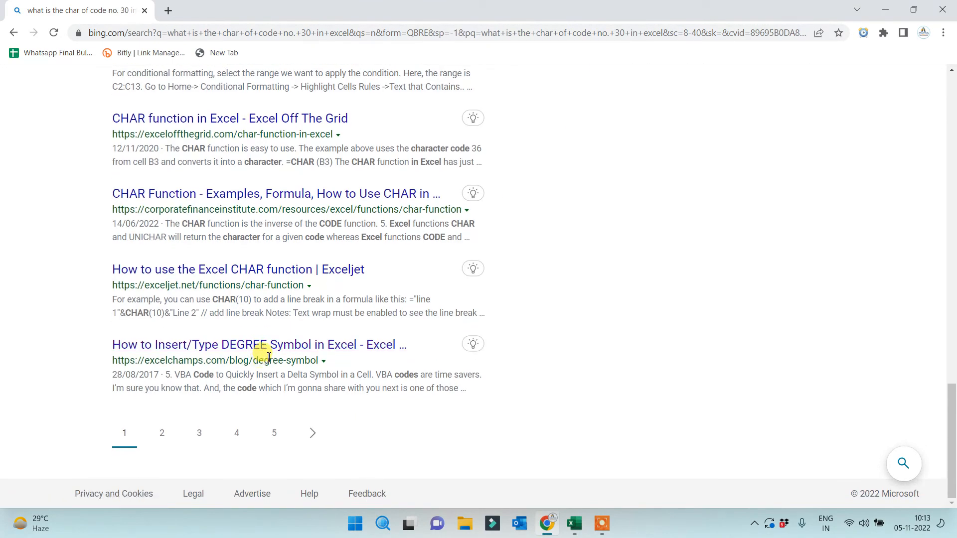
scroll(268, 356, up, 17)
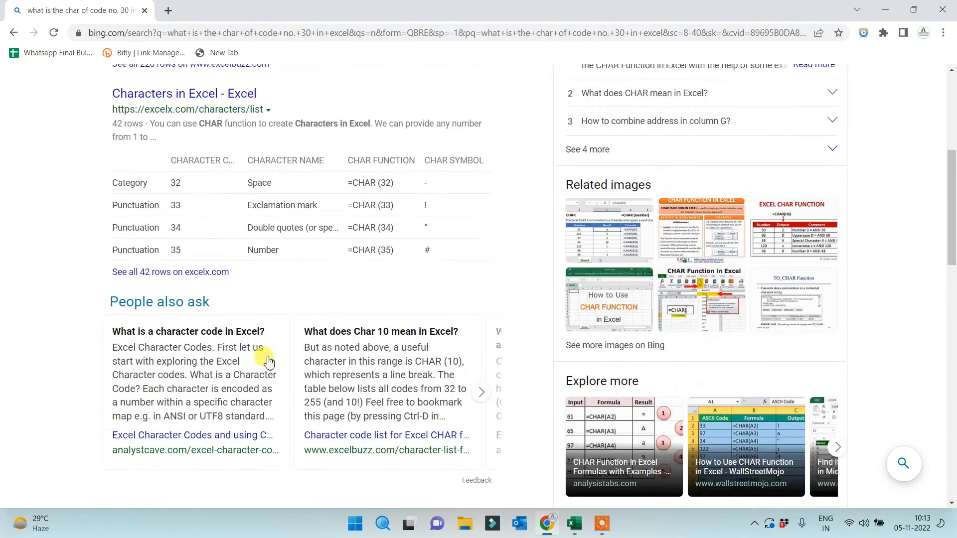
click(149, 177)
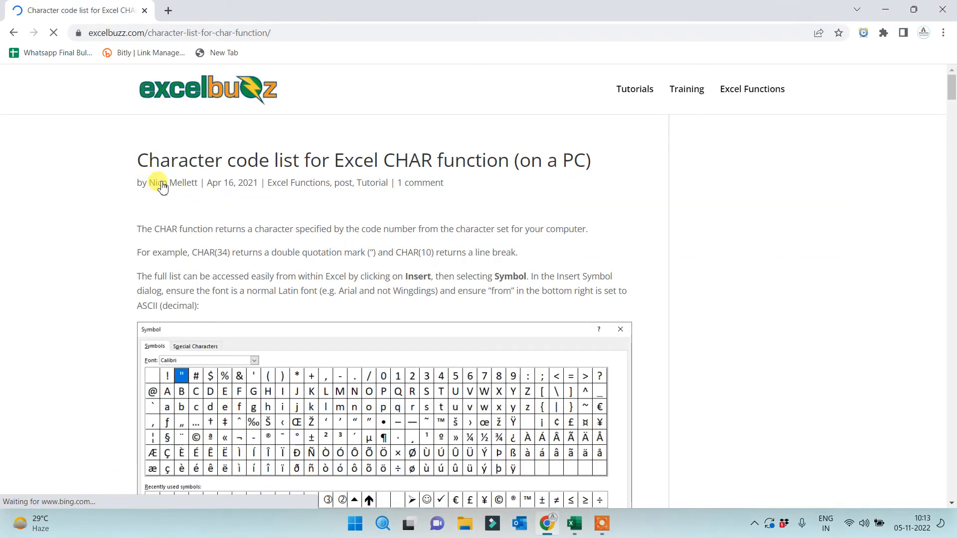
Browse the excelbuzz character code table, then go back to the Bing results
scroll(324, 309, down, 2)
scroll(326, 319, down, 1)
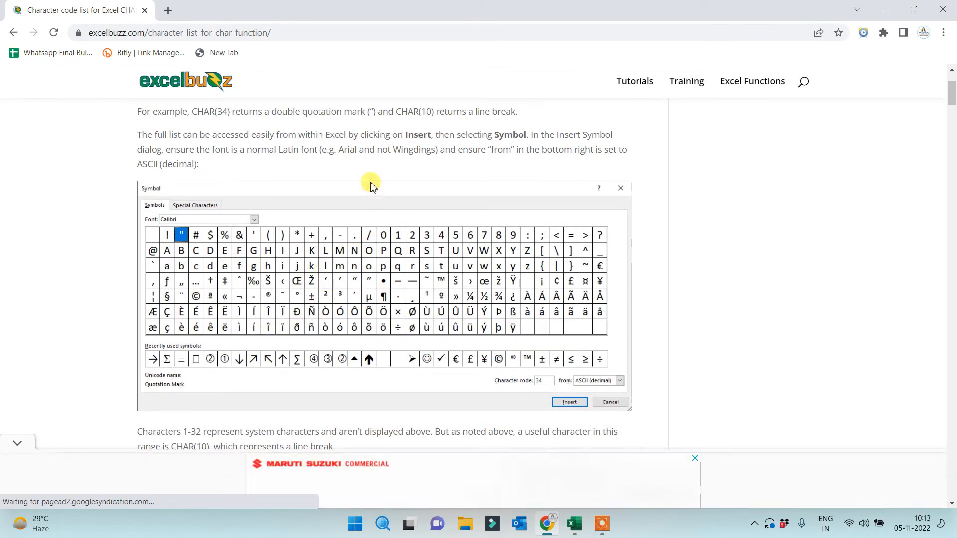
scroll(496, 347, down, 1)
scroll(399, 374, down, 6)
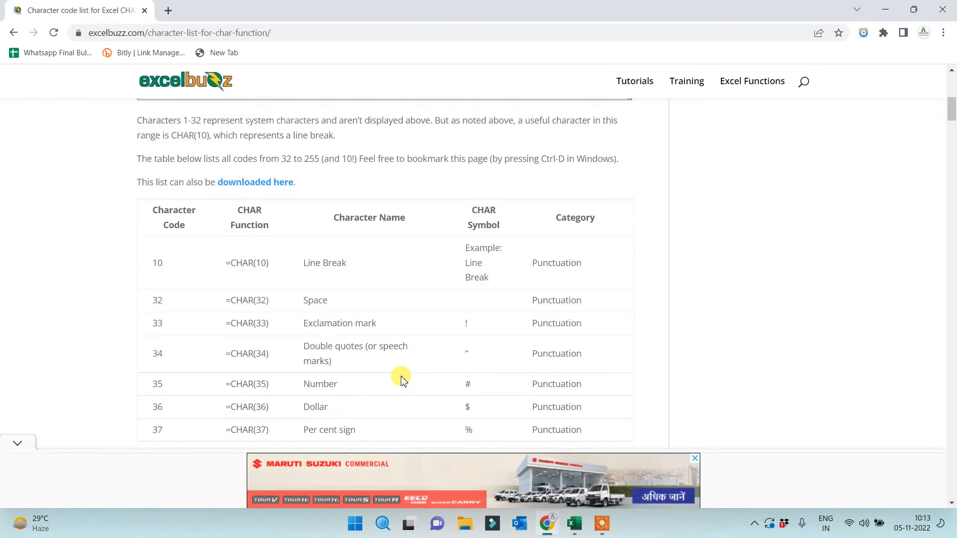
scroll(403, 380, down, 1)
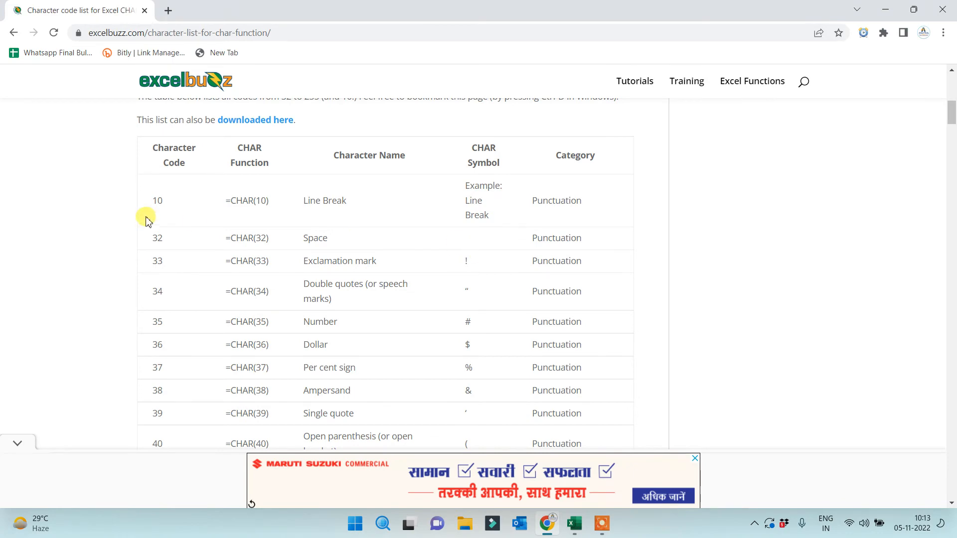
scroll(236, 214, down, 2)
scroll(257, 183, down, 4)
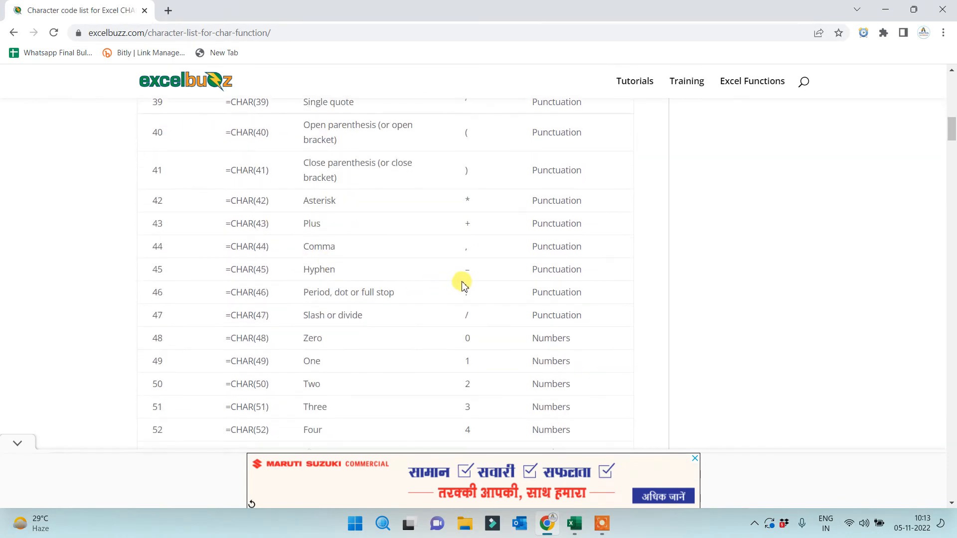
scroll(459, 279, down, 13)
scroll(472, 324, down, 20)
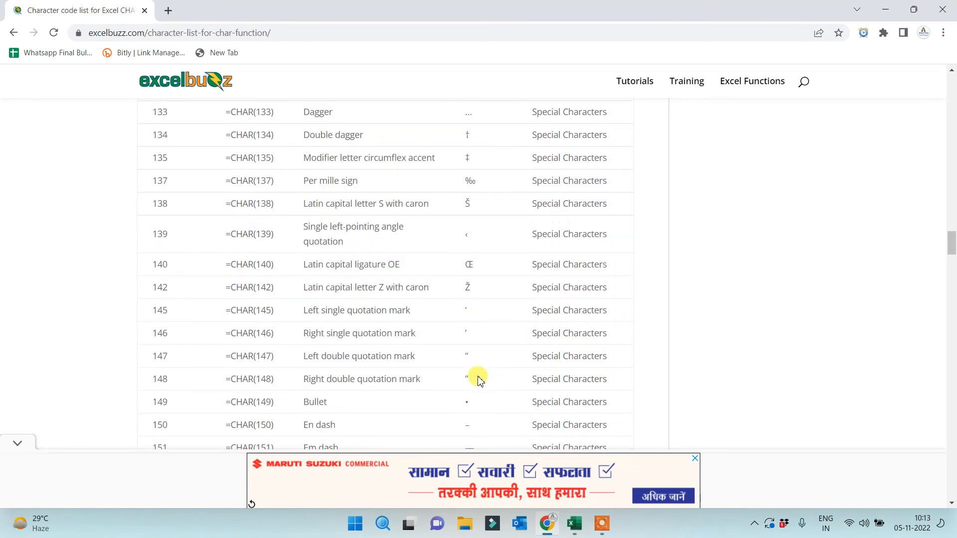
scroll(477, 367, down, 19)
scroll(477, 387, down, 20)
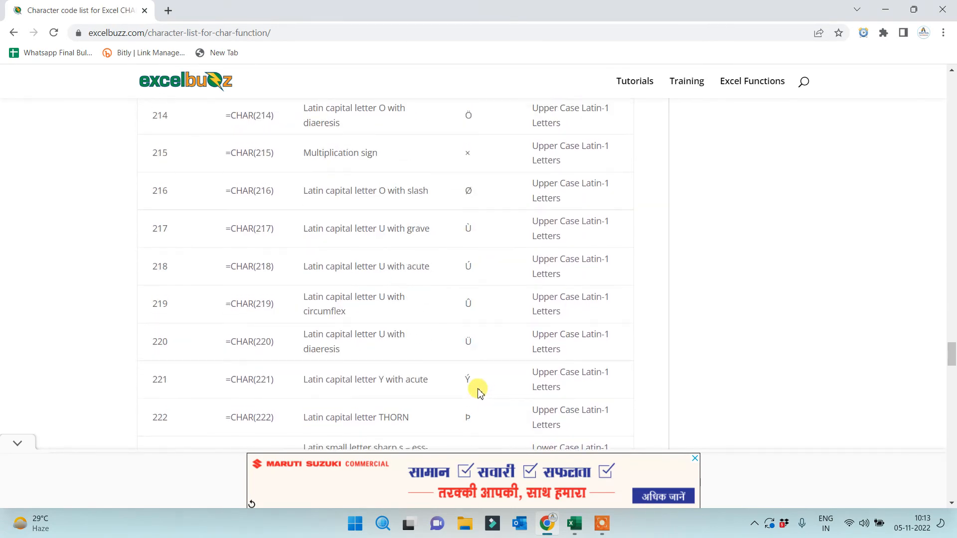
scroll(479, 392, down, 7)
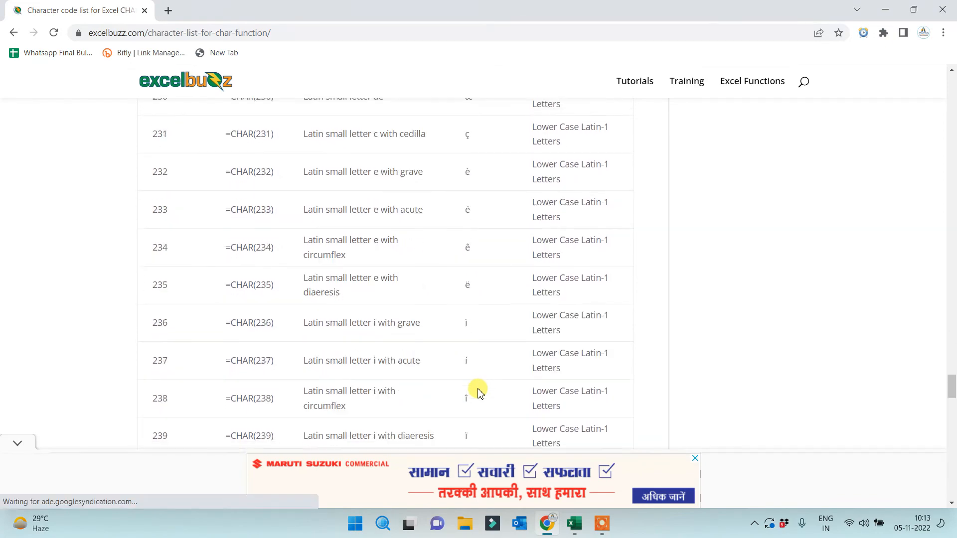
scroll(478, 379, up, 8)
scroll(477, 374, up, 20)
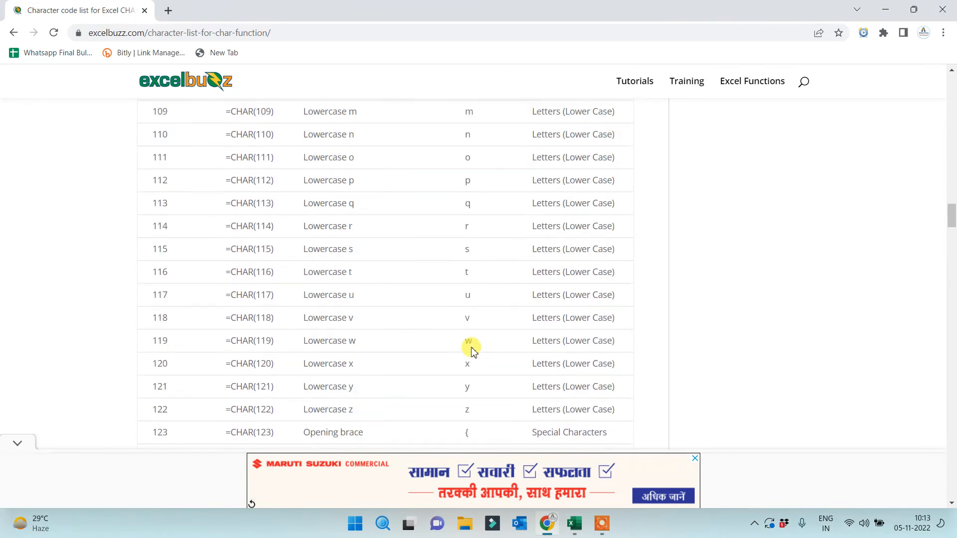
scroll(471, 351, up, 20)
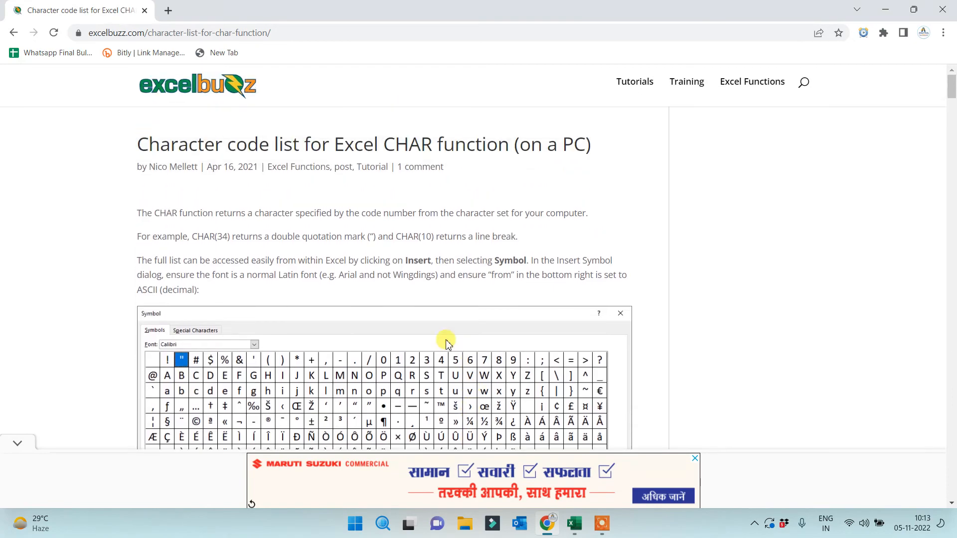
click(14, 33)
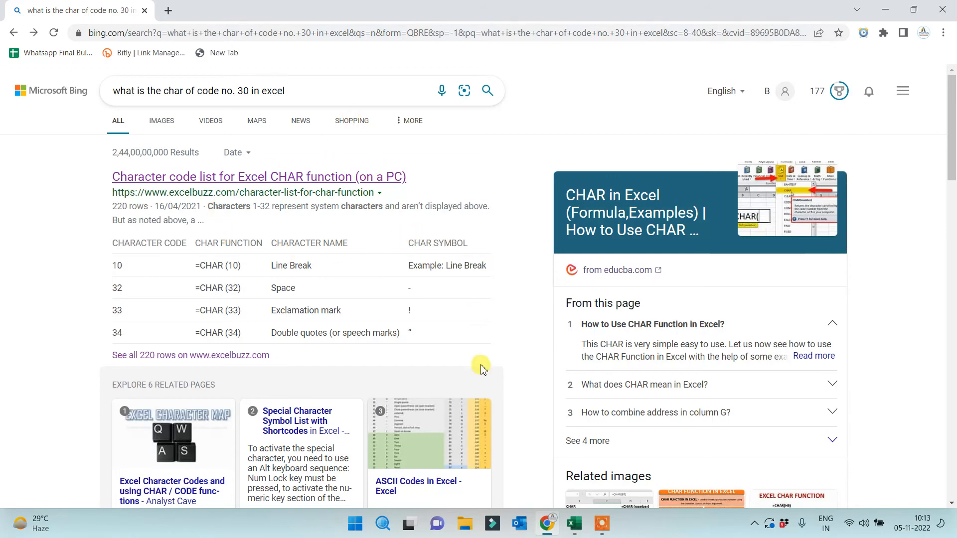
Save and close the Logical workbook in Excel
click(574, 524)
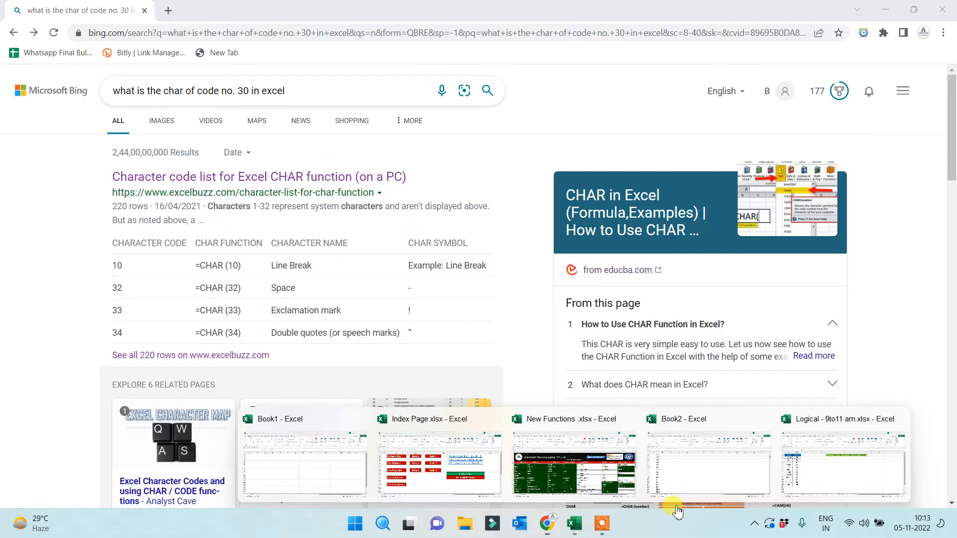
click(826, 484)
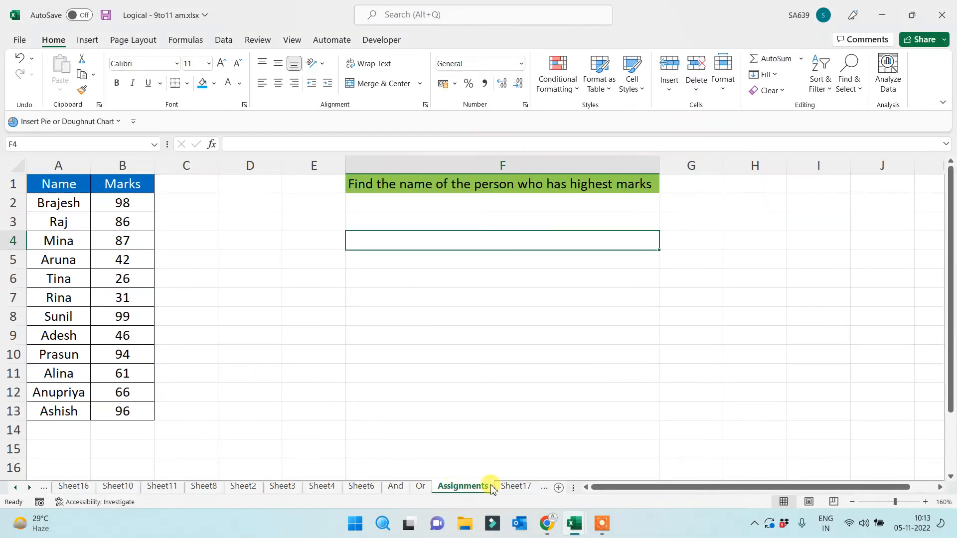
key(ctrl+s)
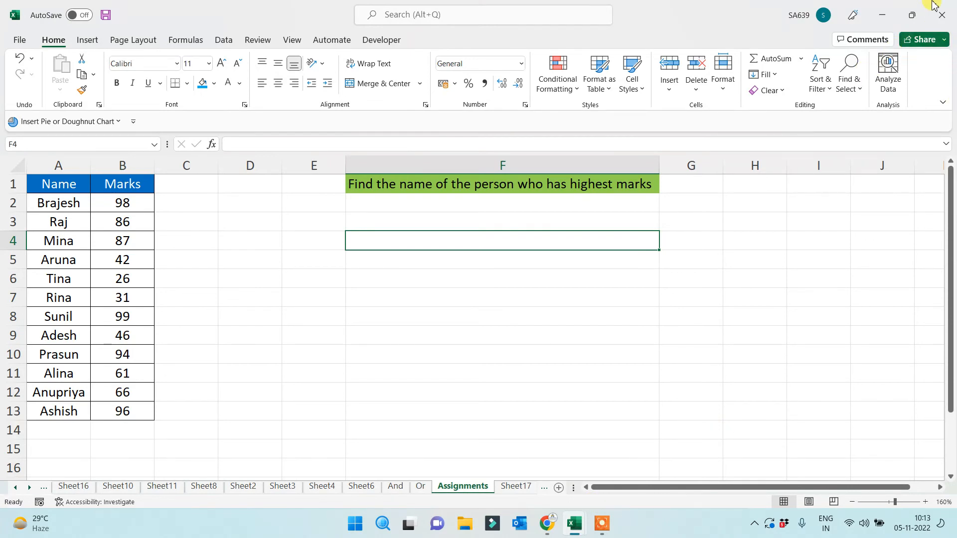
click(944, 12)
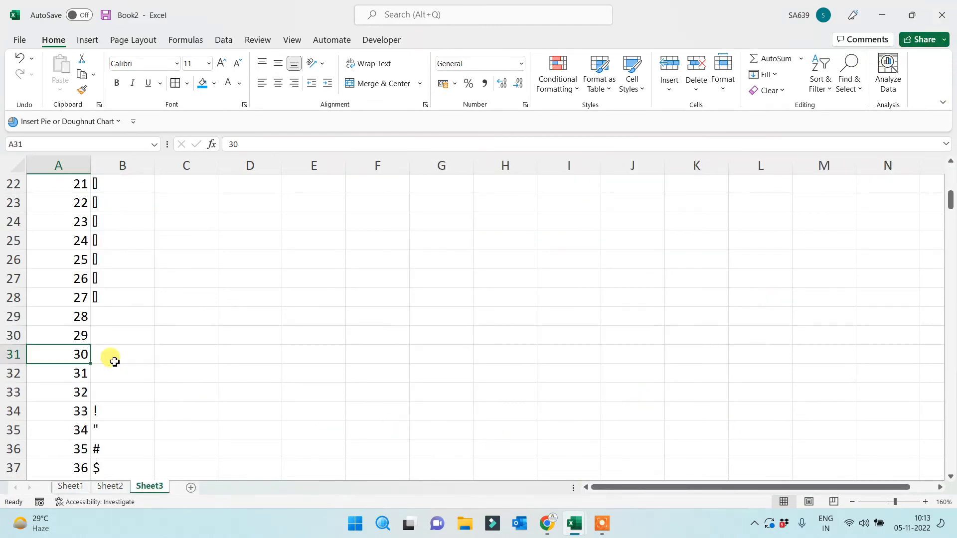
Check the codes and blank CHAR results for codes 9–15 and 28 in Book2
click(108, 321)
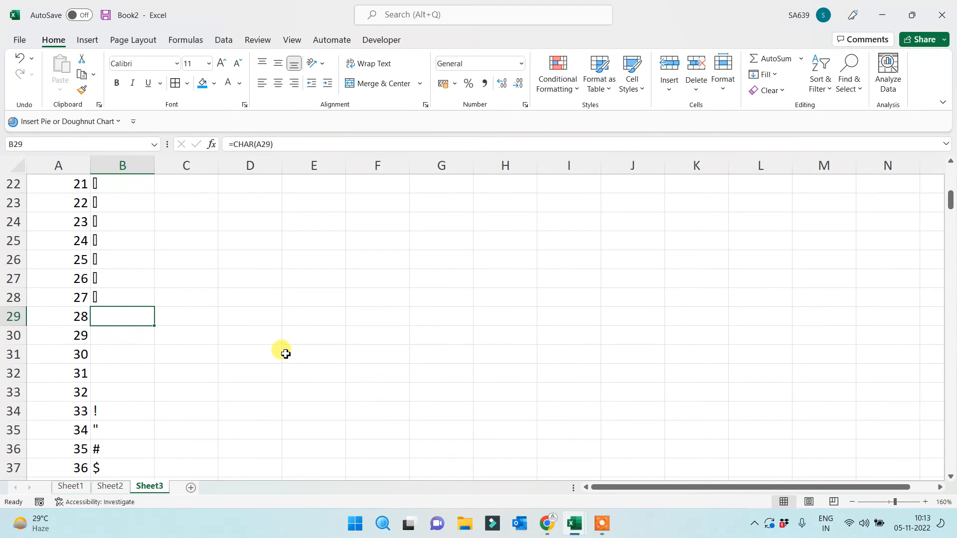
click(71, 318)
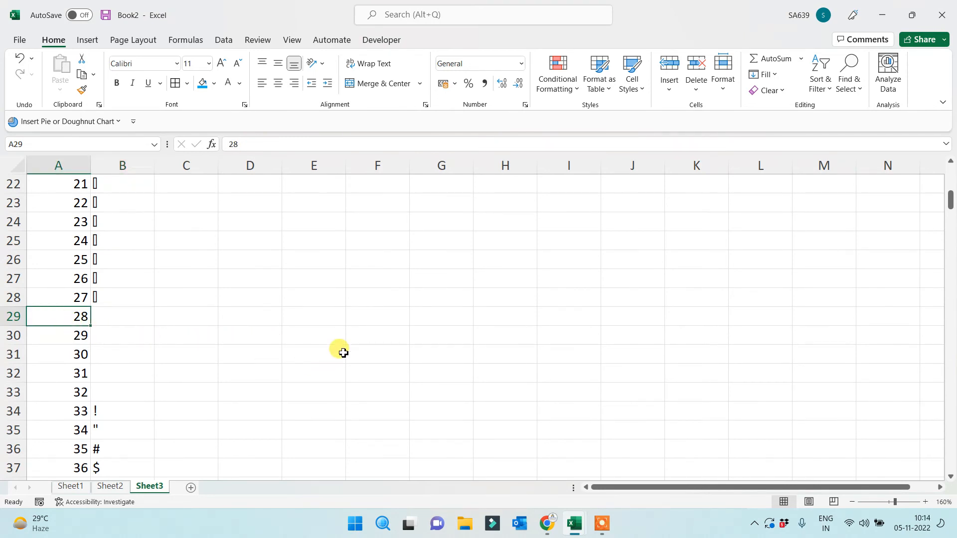
scroll(47, 303, up, 5)
click(65, 243)
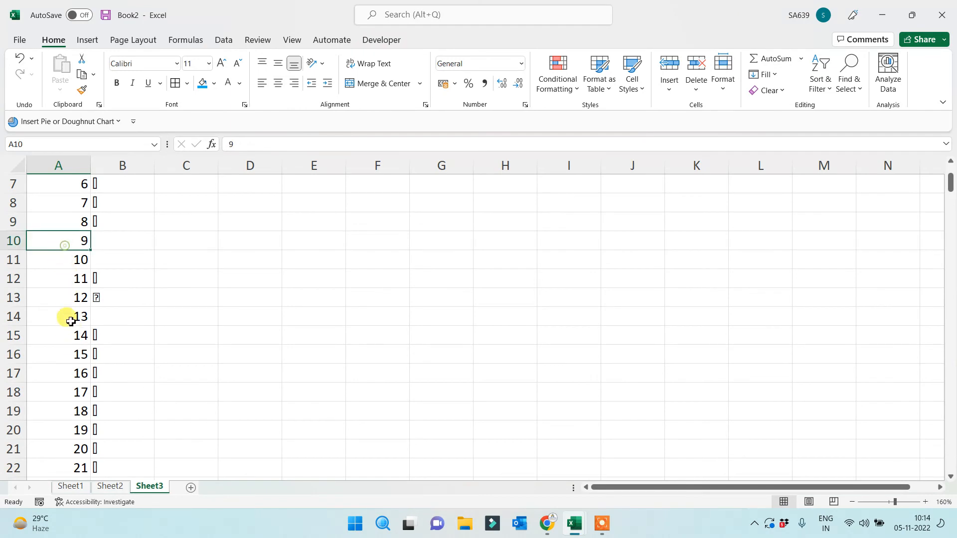
click(82, 259)
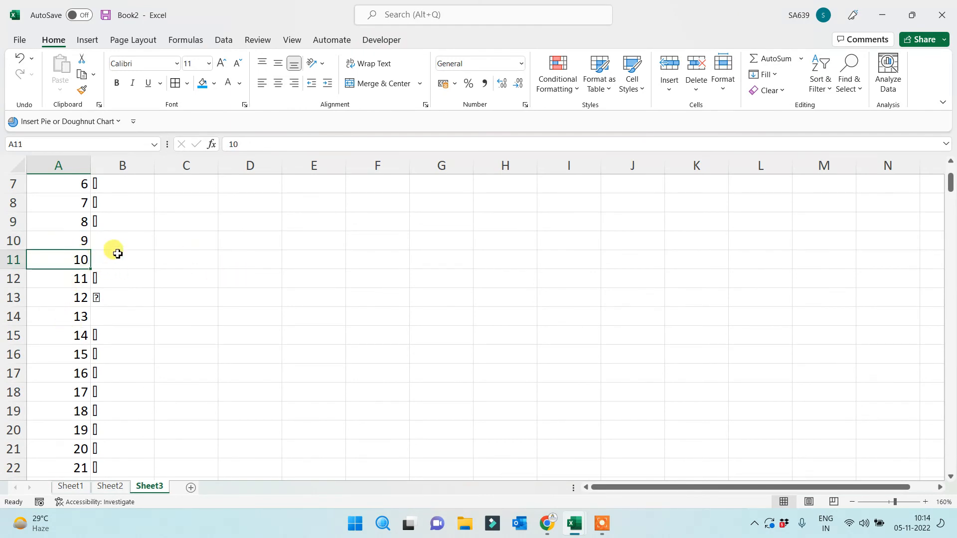
click(114, 251)
key(Left)
click(130, 329)
click(112, 313)
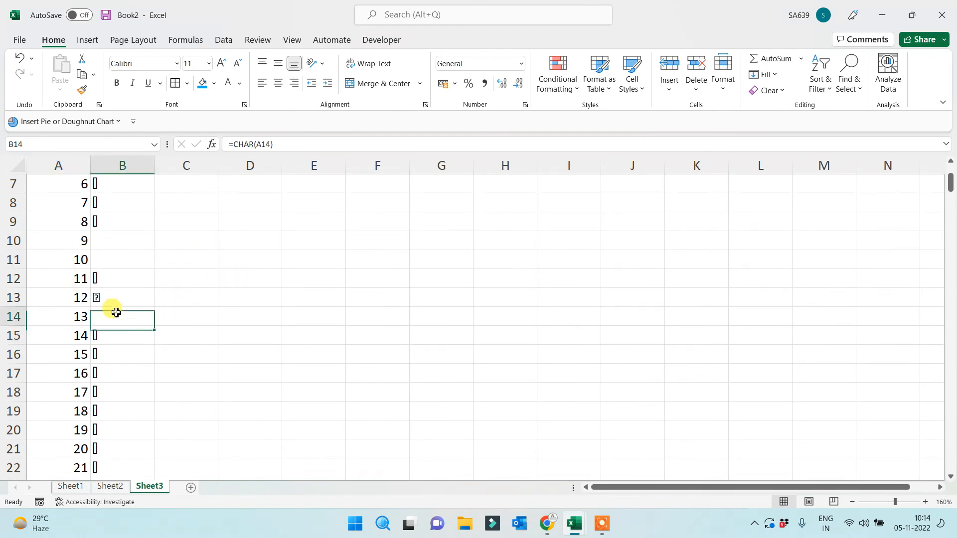
click(120, 260)
click(126, 242)
scroll(165, 319, down, 9)
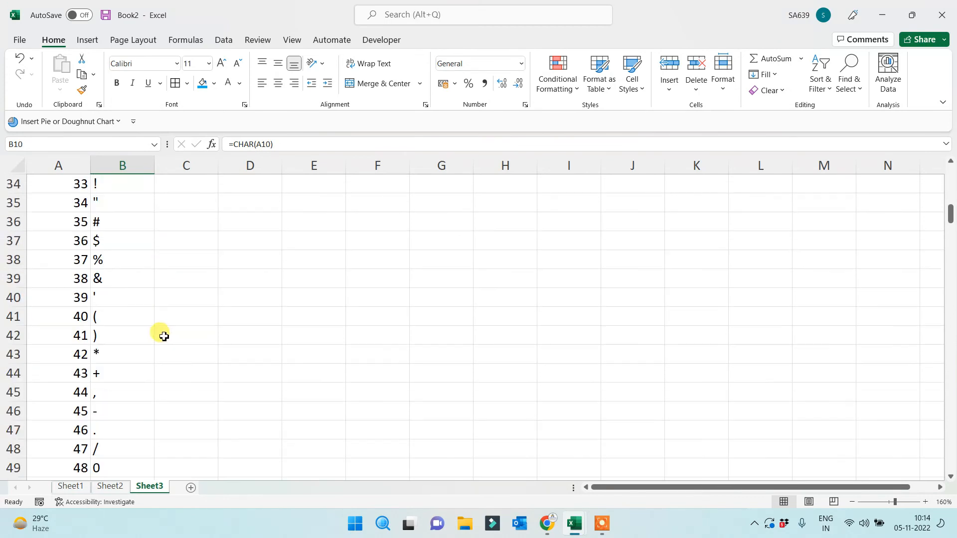
scroll(134, 369, down, 4)
scroll(244, 362, up, 1)
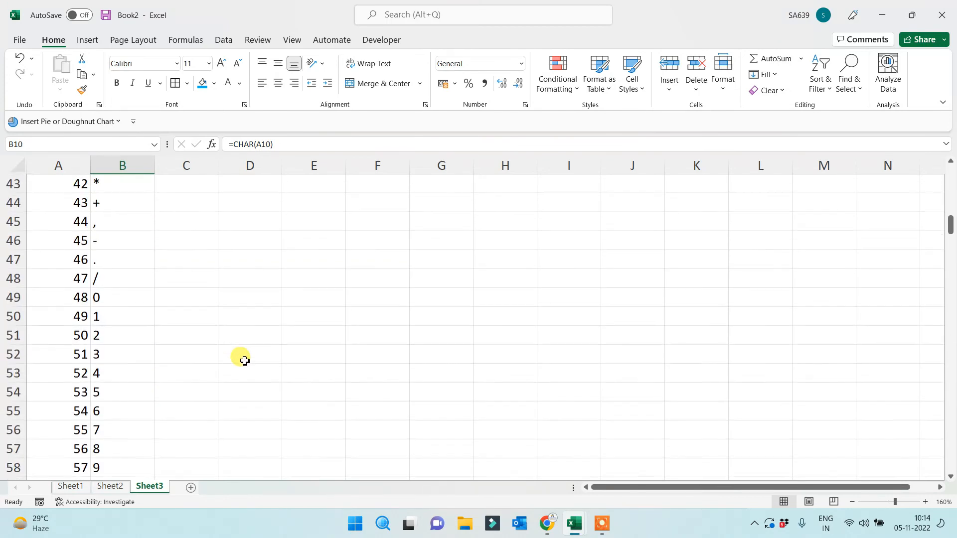
Enter a single space in F47 and select G47 next to it
click(386, 262)
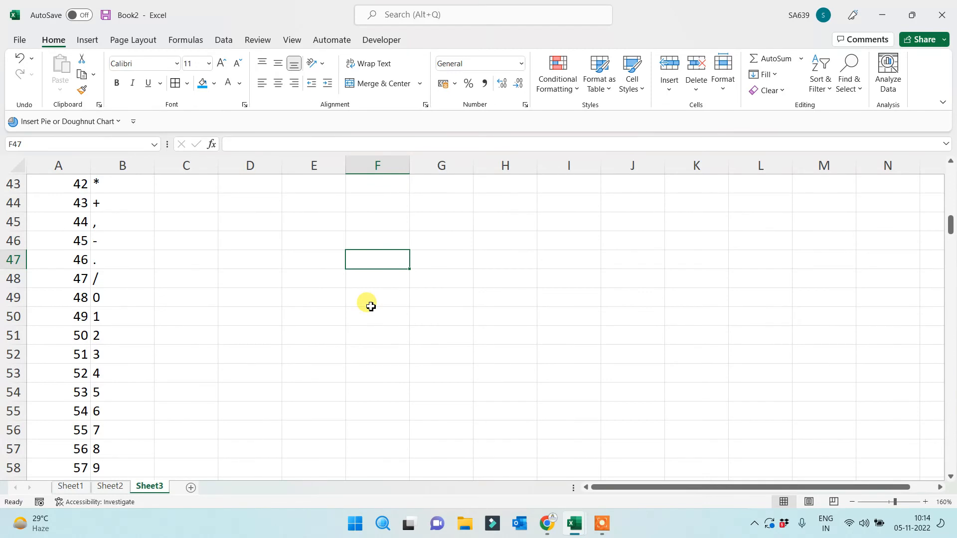
click(368, 294)
click(367, 257)
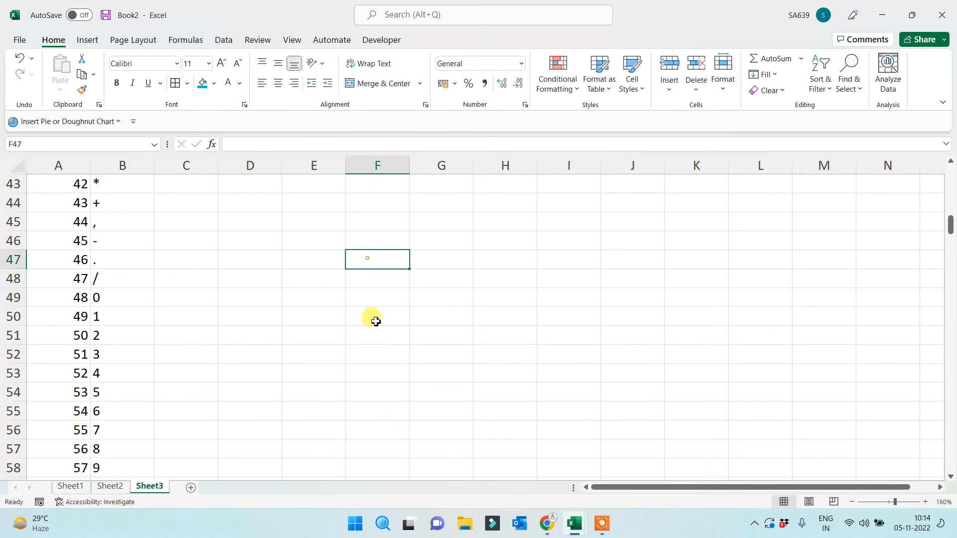
click(447, 253)
Enter =CODE(F47) in G47 so it returns 32 for the space
text(=code()
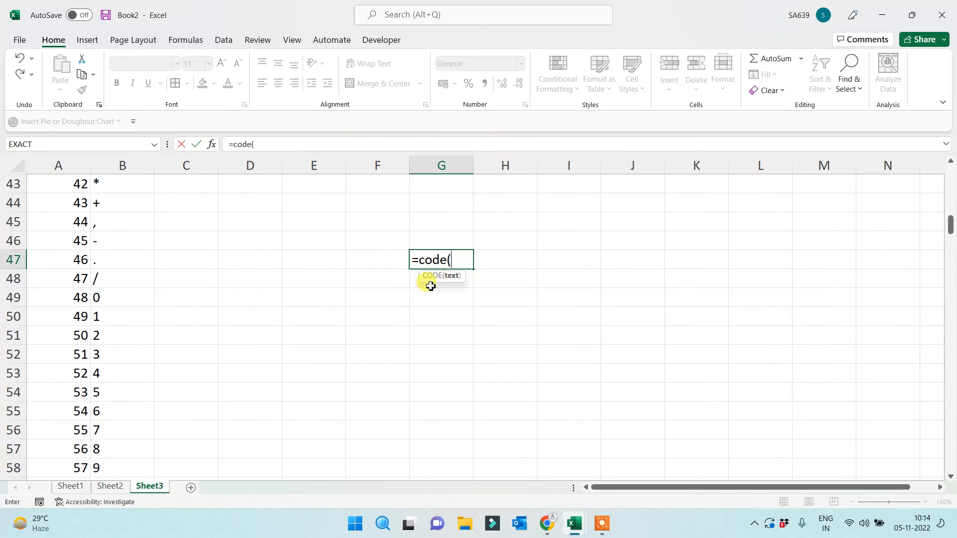
click(385, 262)
key(Return)
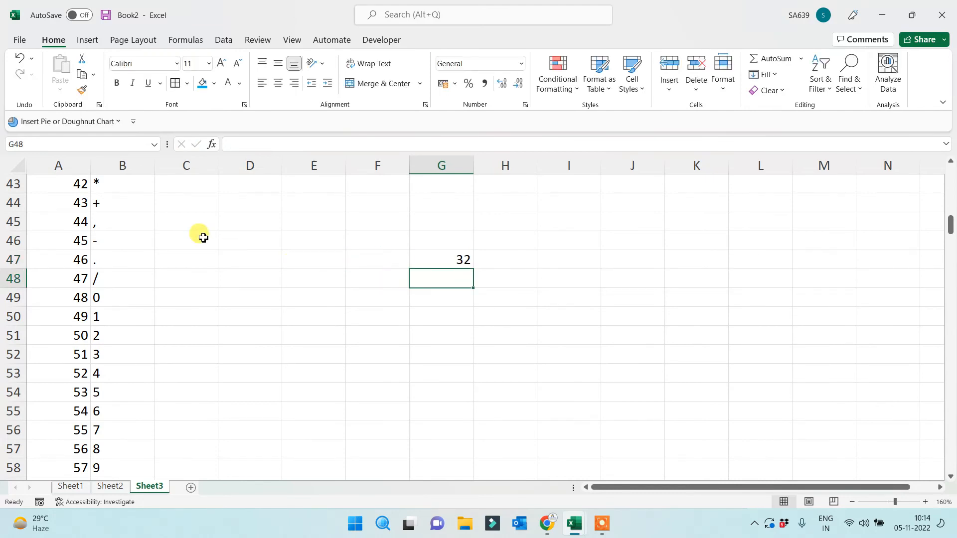
Scroll back up to review the blank CHAR results near the Code/Char headers
scroll(136, 250, up, 1)
scroll(137, 250, up, 6)
click(109, 317)
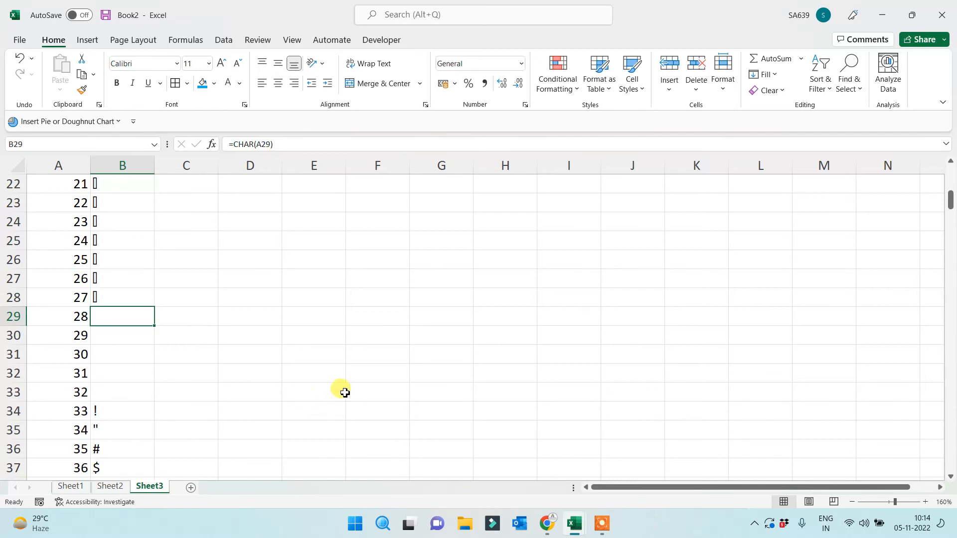
scroll(342, 391, up, 5)
scroll(233, 391, down, 4)
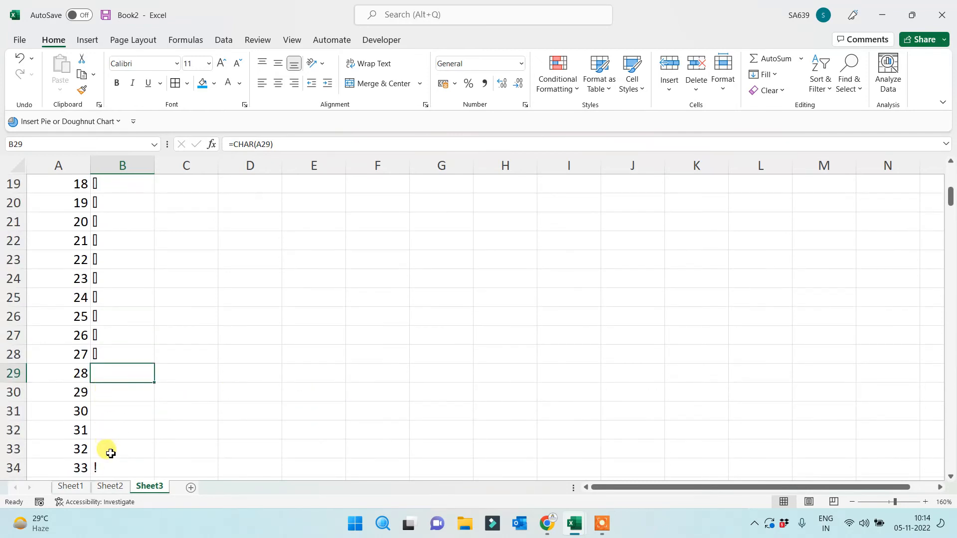
scroll(145, 417, up, 6)
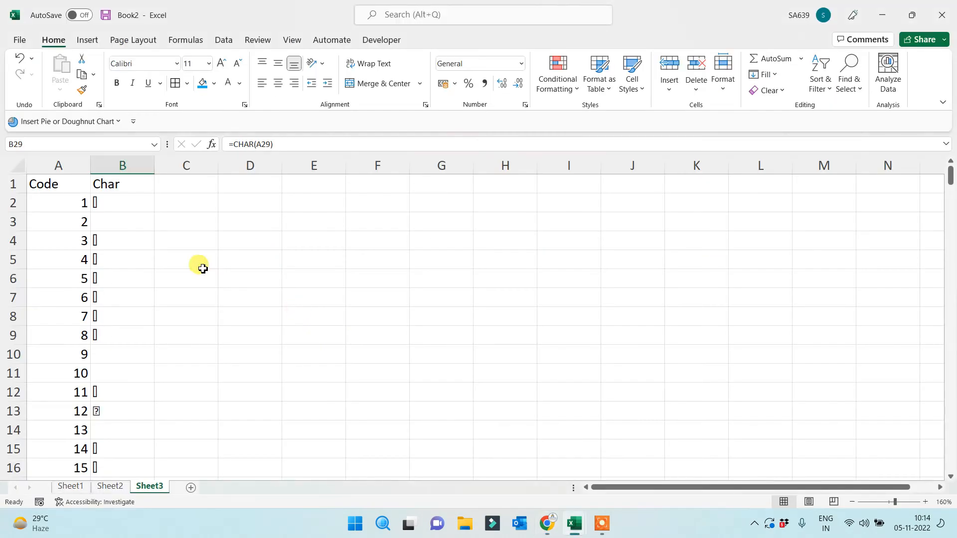
click(341, 274)
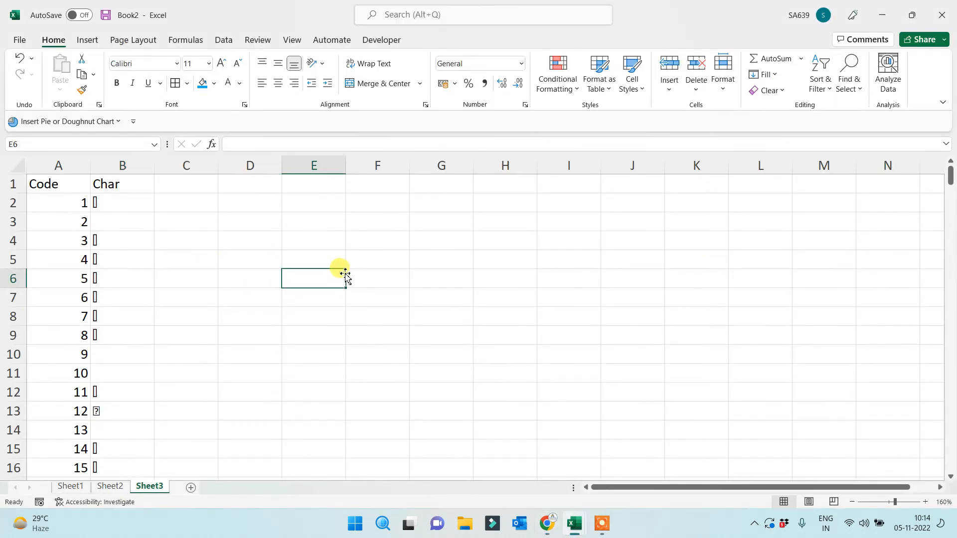
On Sheet2, select the blue D32:H40 block with D32 active
click(111, 486)
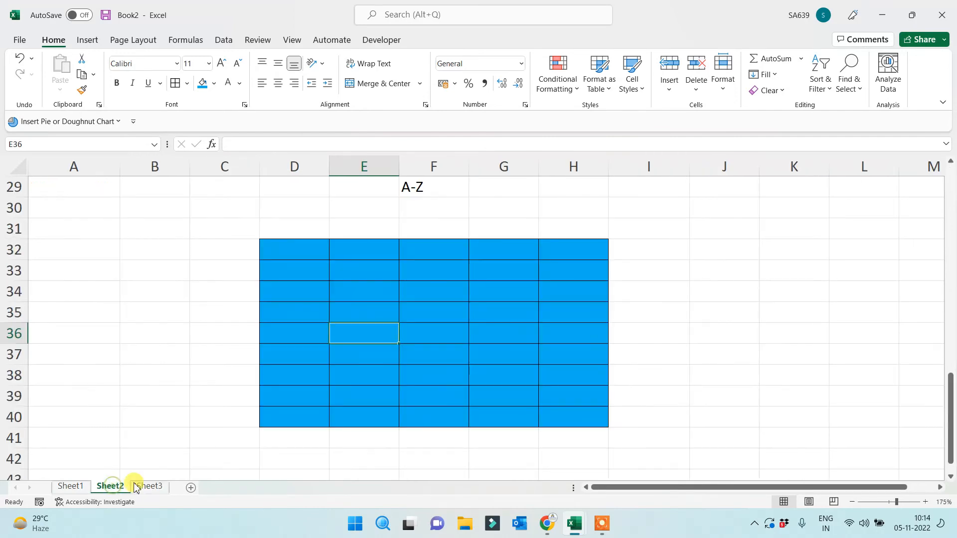
scroll(348, 354, up, 1)
scroll(346, 349, down, 2)
scroll(344, 343, up, 1)
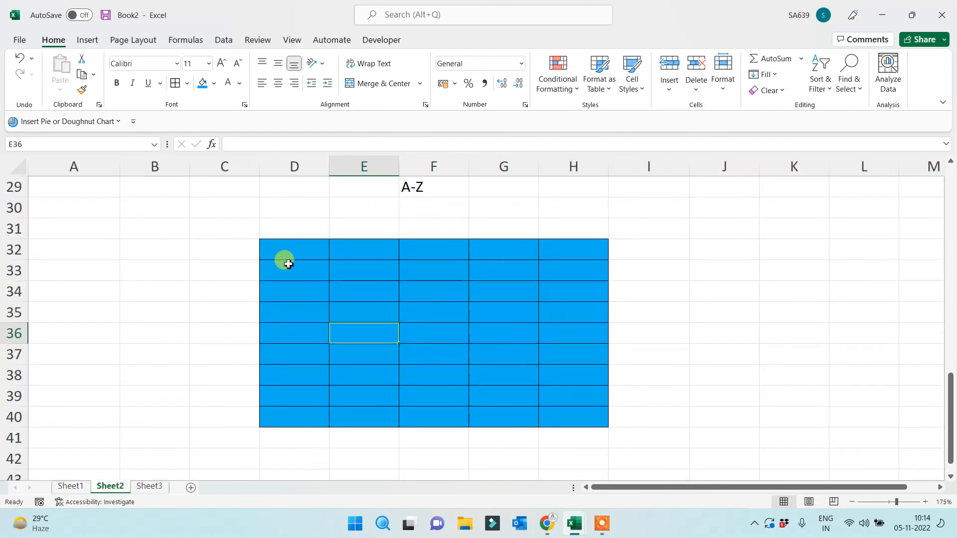
drag(283, 244, 568, 415)
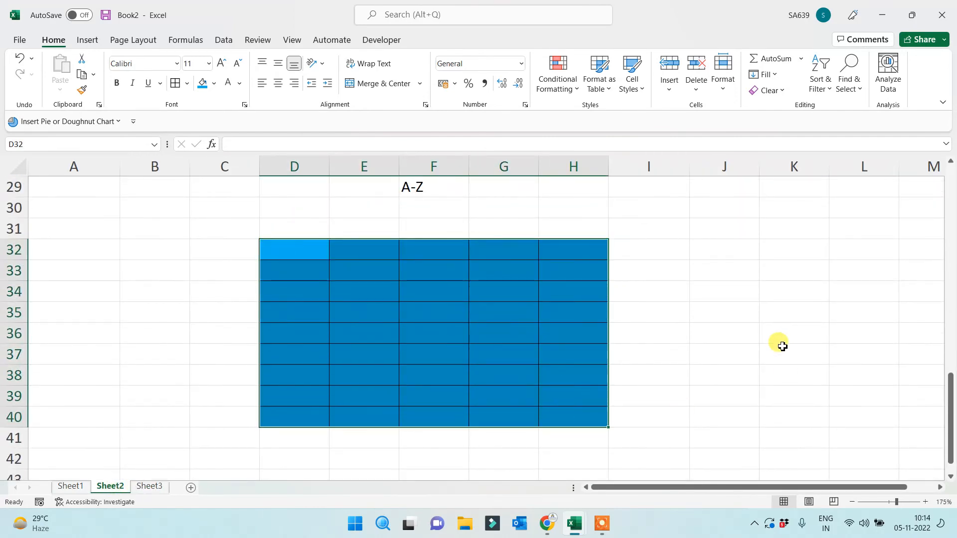
click(781, 346)
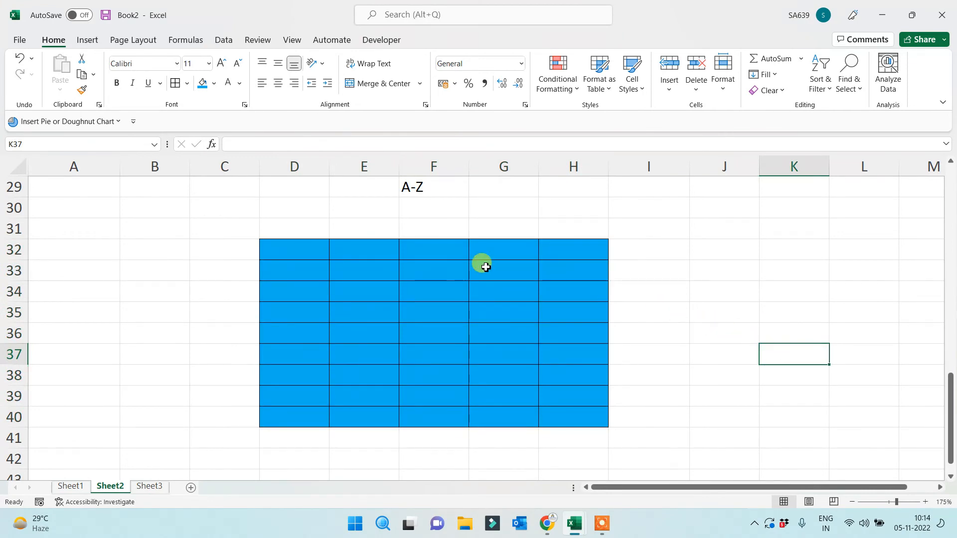
drag(290, 243, 557, 421)
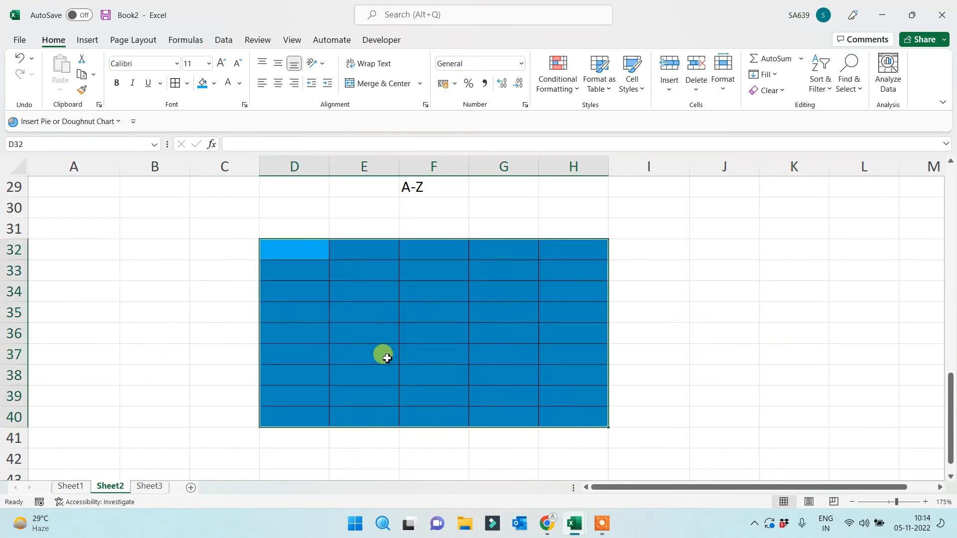
click(380, 353)
click(302, 256)
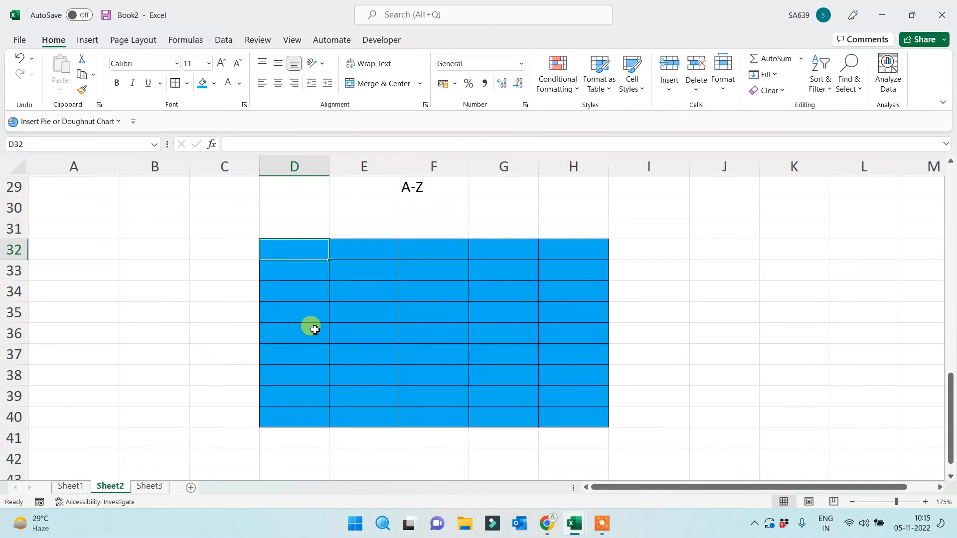
Enter =RANDBETWEEN(65,90) in D32
text(=rand)
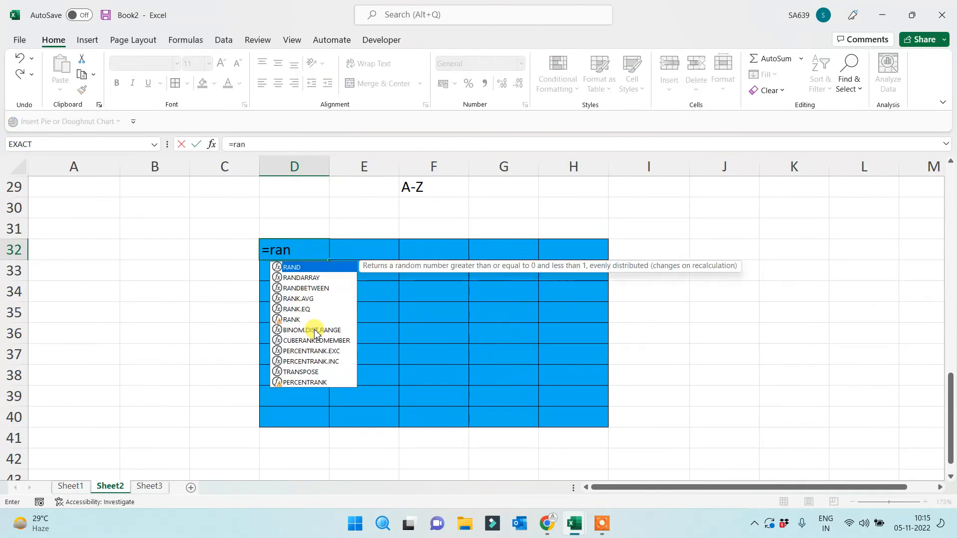
key(Down)
key(Down)
key(Tab)
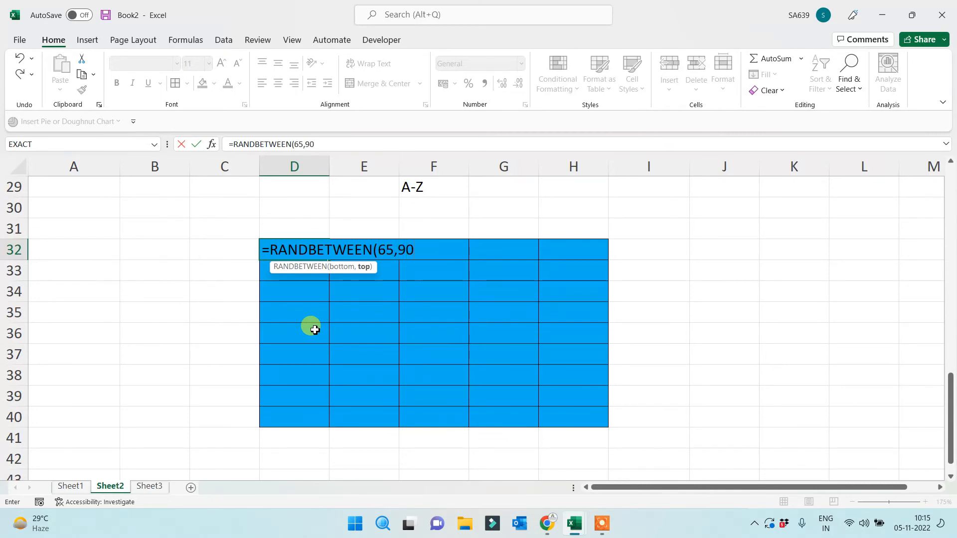
text(65,90))
key(Return)
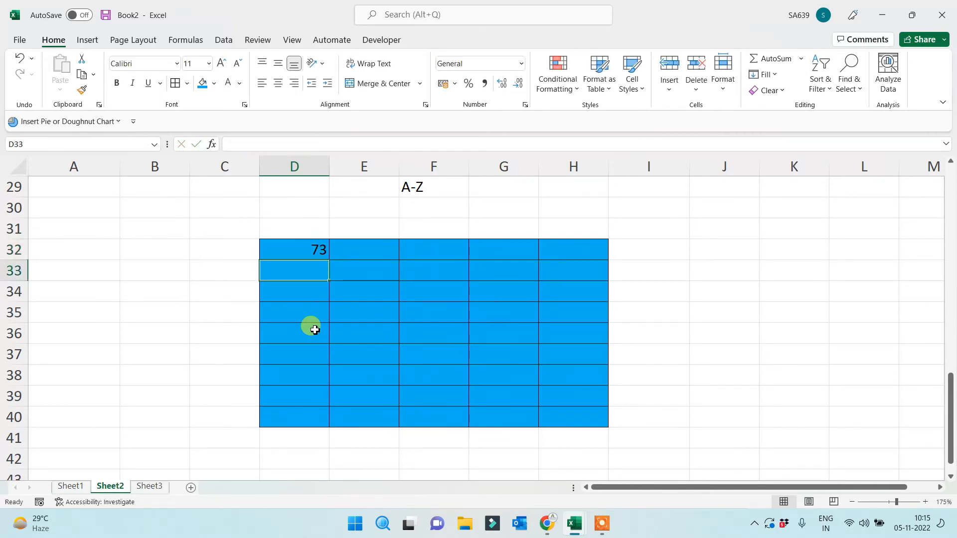
Wrap it as =CHAR(RANDBETWEEN(65,90)) so D32 shows a random capital letter
click(312, 246)
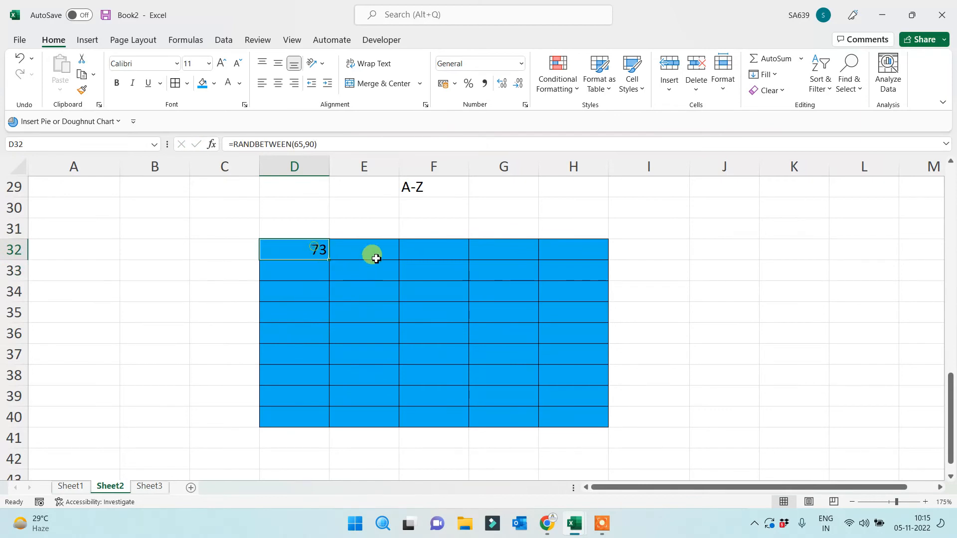
click(231, 144)
text(char)
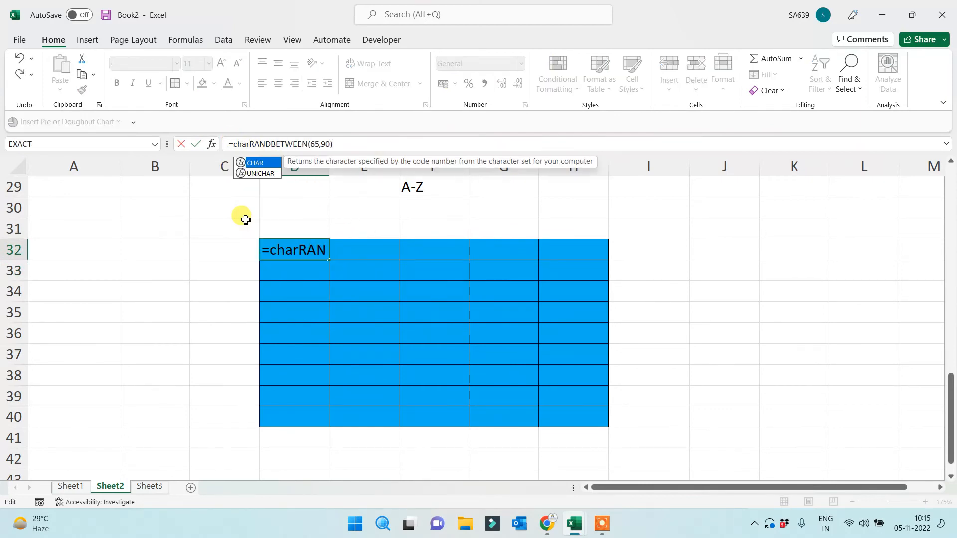
text(()
click(345, 144)
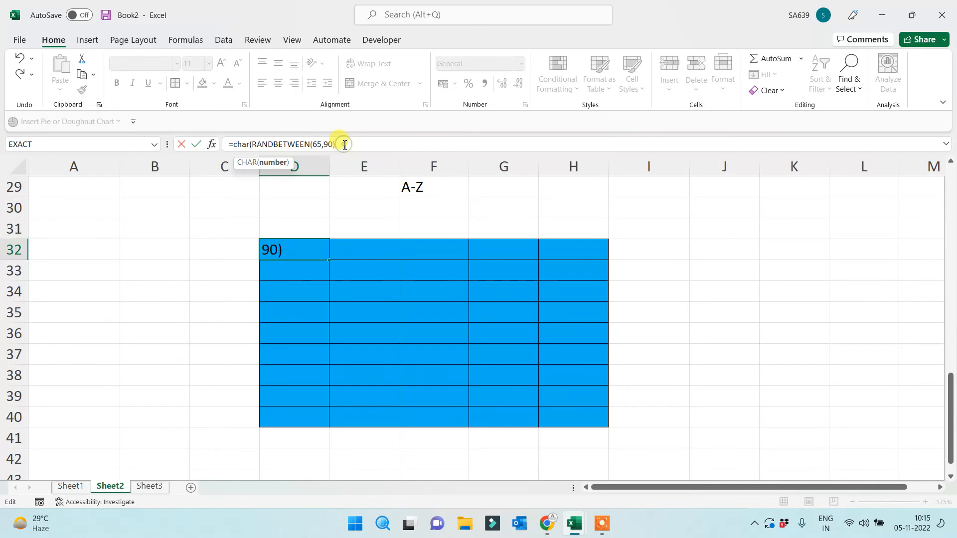
text())
key(Return)
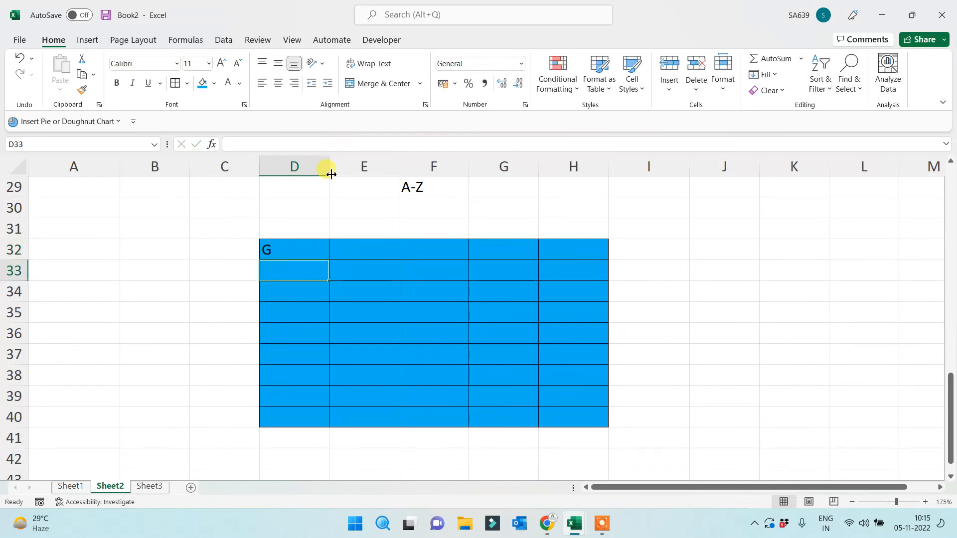
click(305, 252)
Fill D32's random-letter formula through H40, then select its formula text in the formula bar
drag(331, 261, 590, 424)
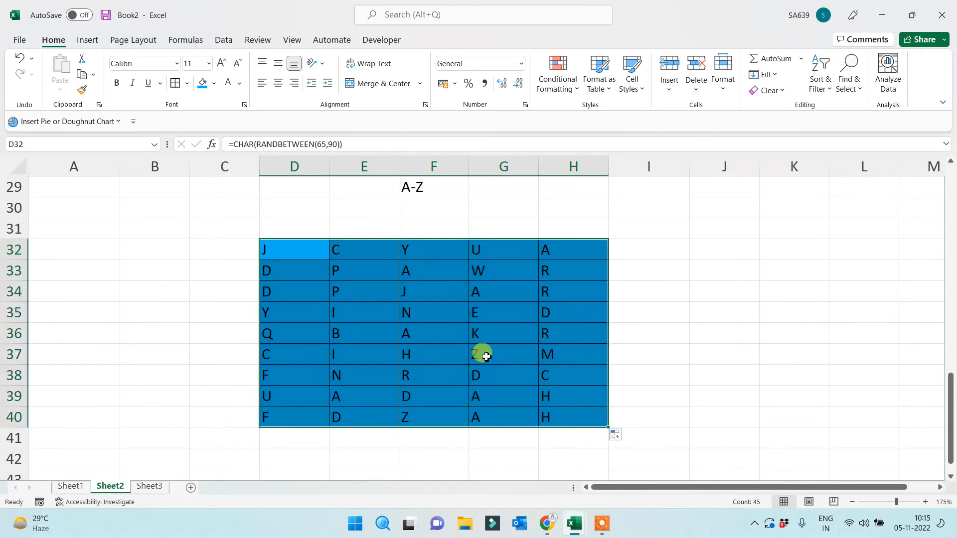
click(402, 331)
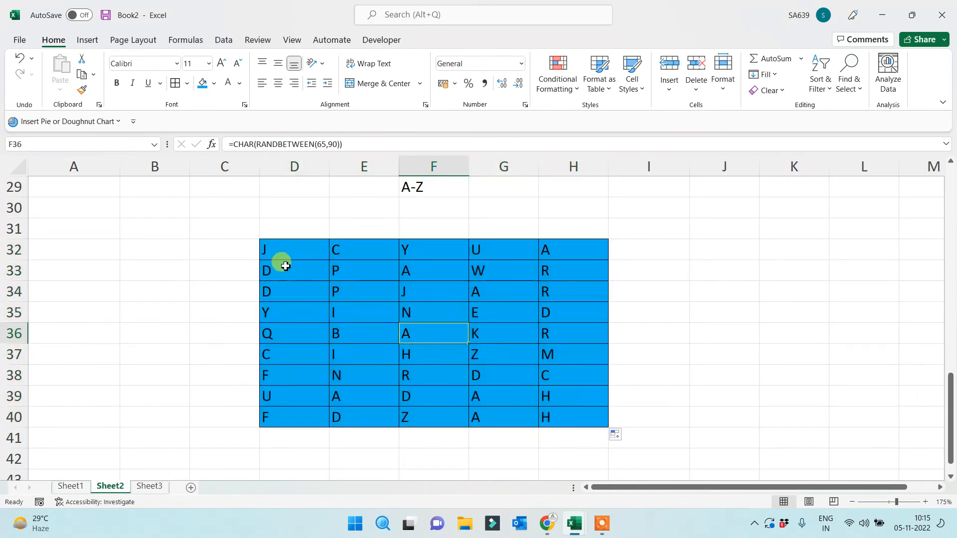
click(276, 251)
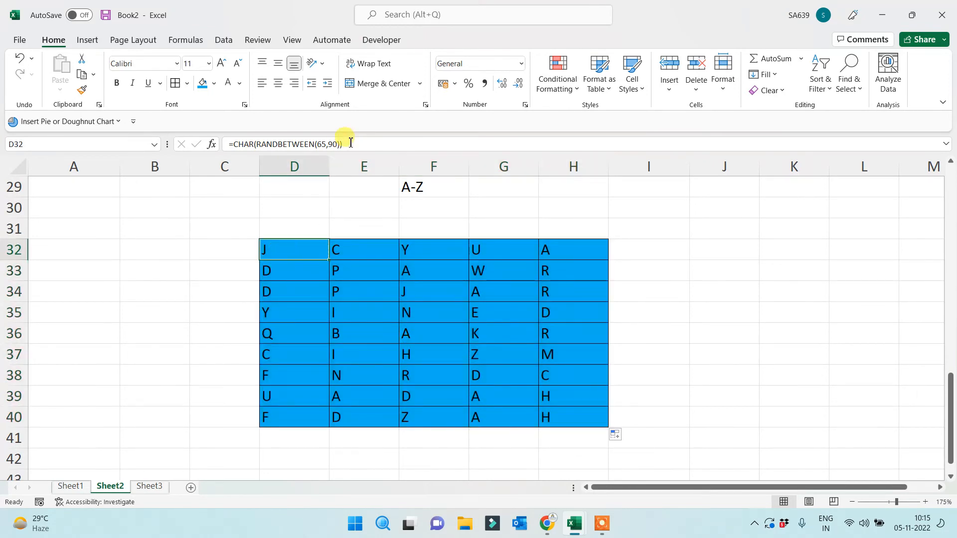
drag(350, 143, 171, 131)
key(ctrl+c)
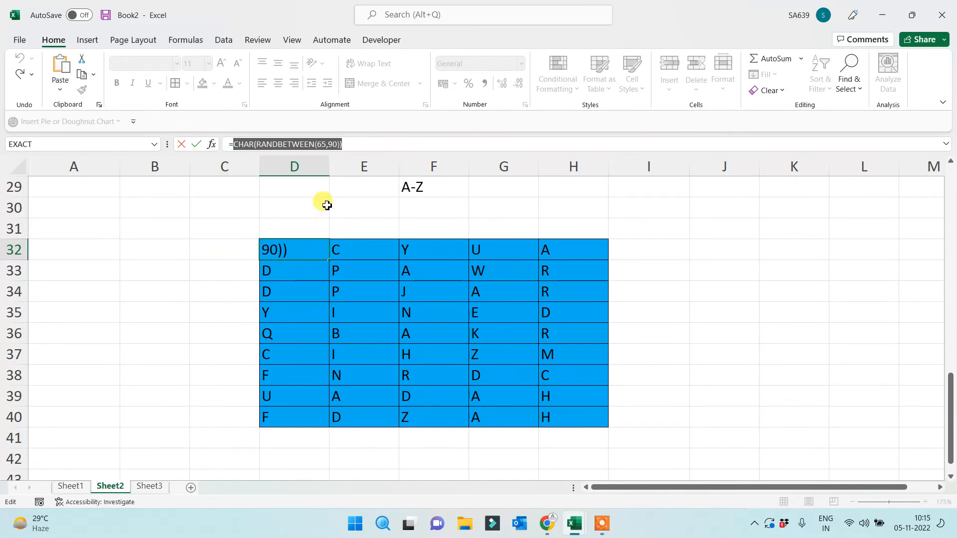
Join five CHAR(RANDBETWEEN(65,90)) copies with & in D32's formula
click(360, 140)
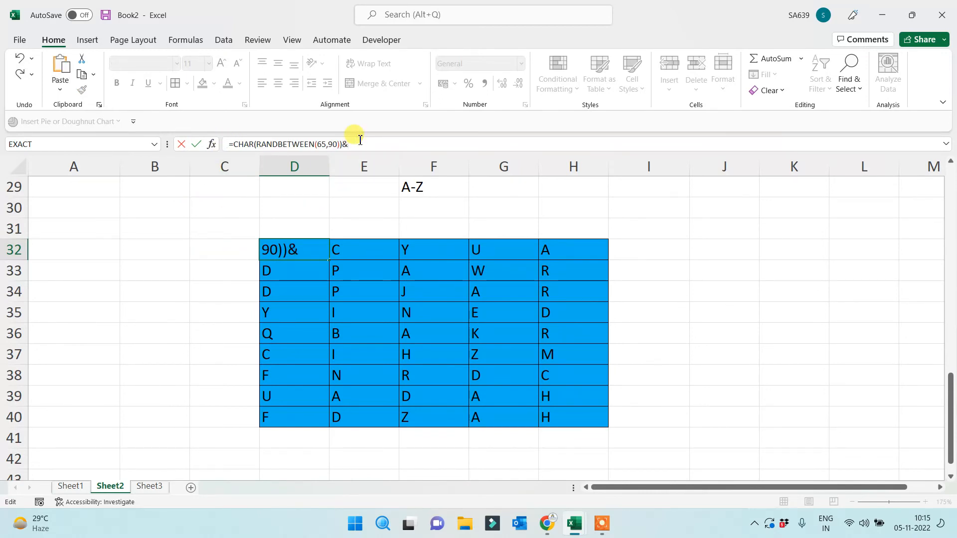
text(&)
key(ctrl+v)
text(&)
key(ctrl+v)
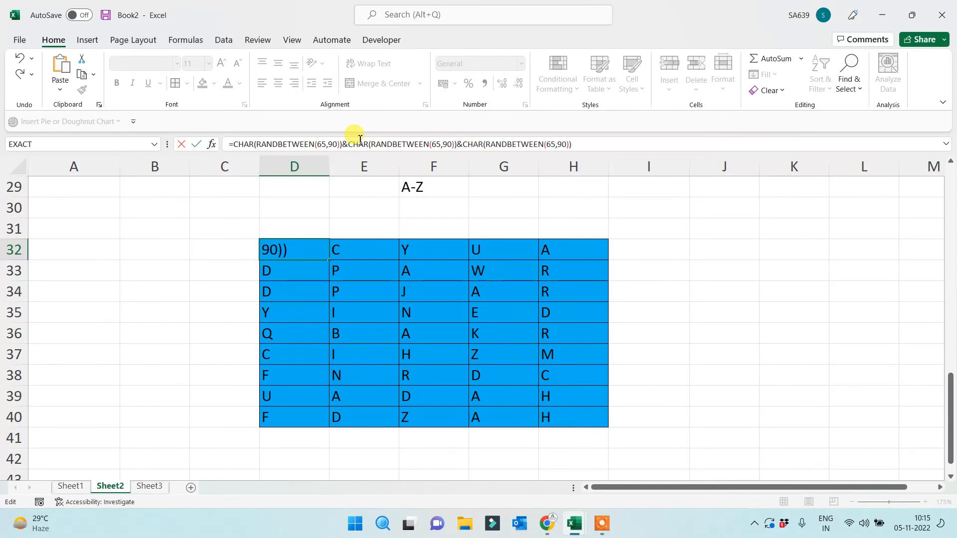
text(&)
key(ctrl+v)
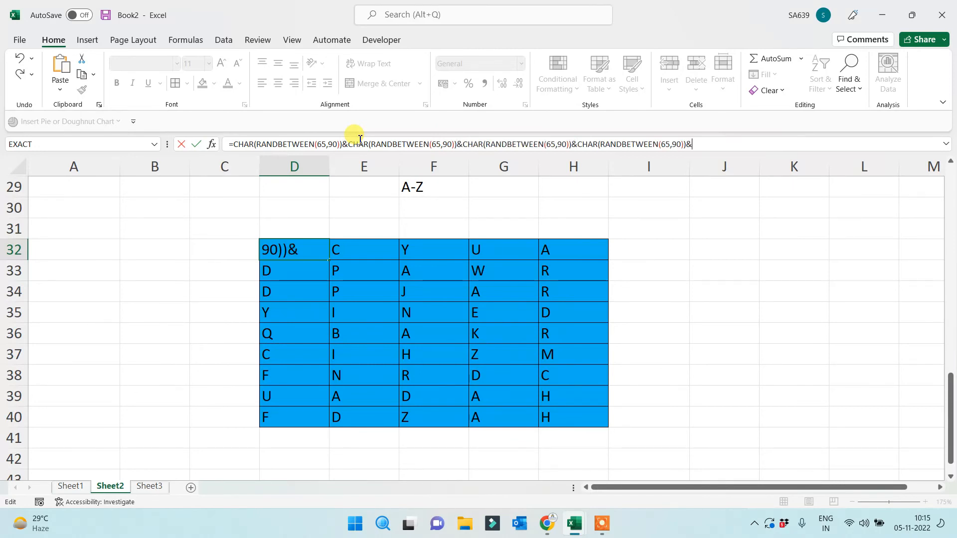
text(&)
key(ctrl+v)
key(Return)
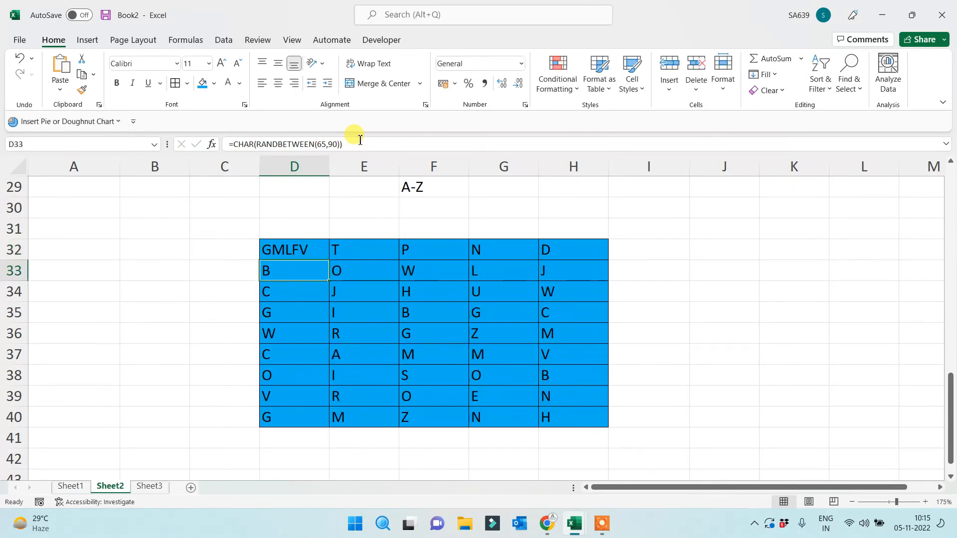
Fill the five-letter formula across to H32 and down to row 40
click(299, 246)
drag(331, 261, 607, 257)
drag(606, 297, 593, 427)
click(693, 345)
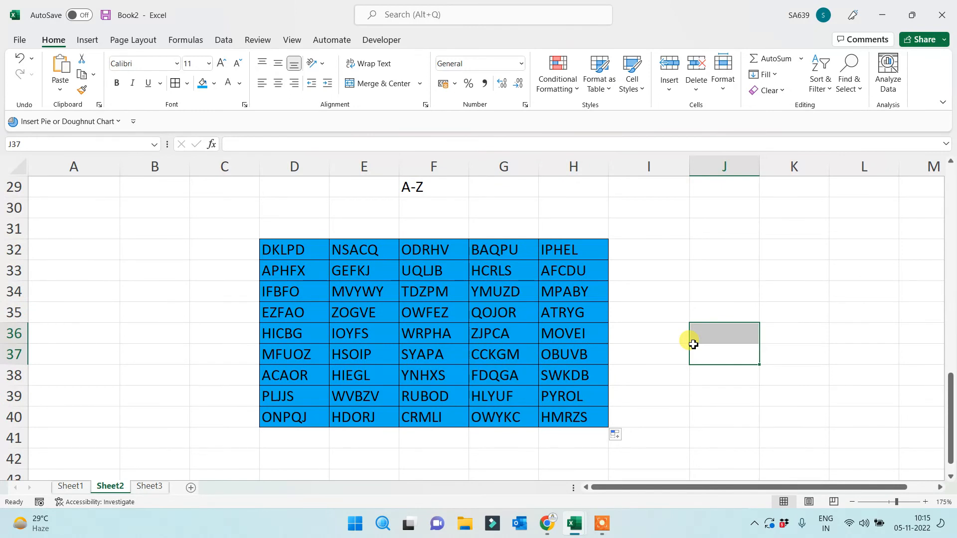
click(288, 251)
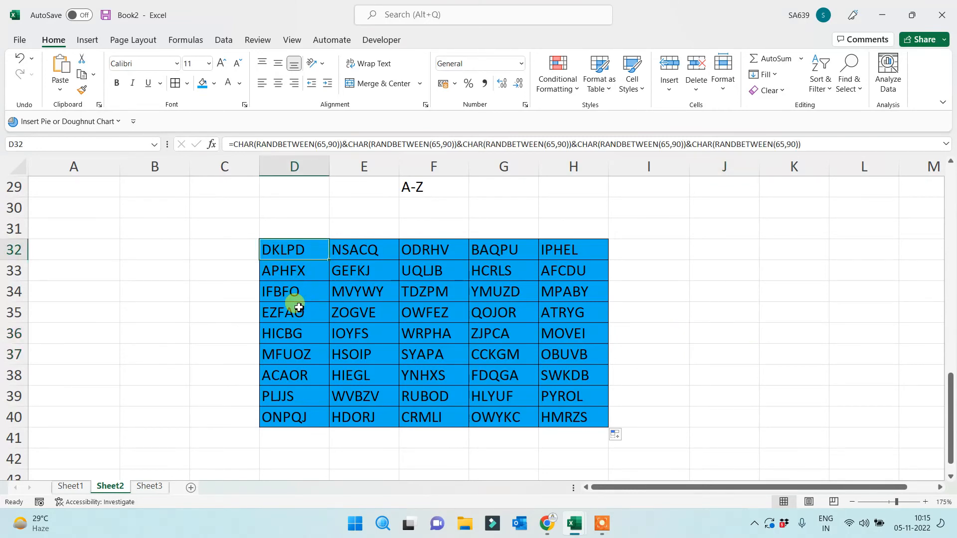
Change the second letter's range to 97–122 for lowercase and fill across the block
click(440, 146)
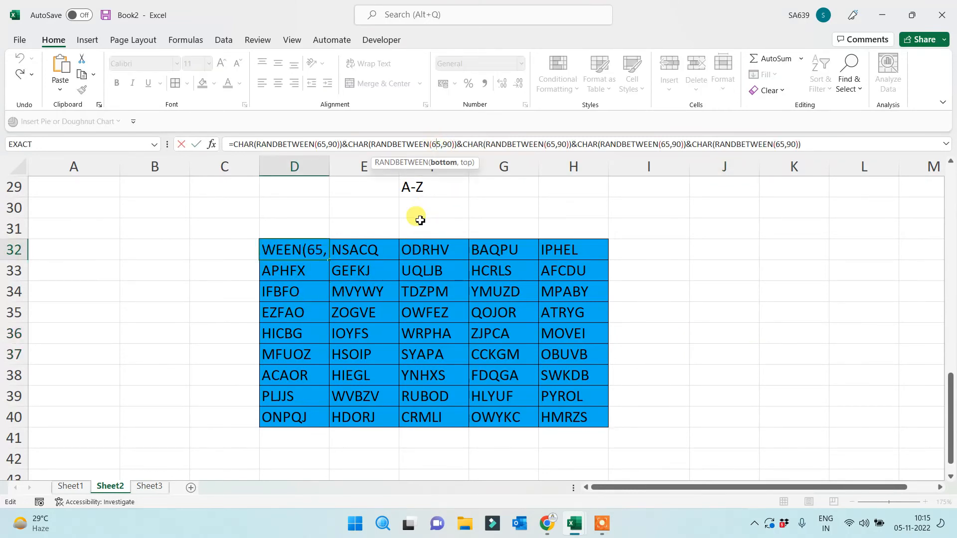
key(BackSpace)
key(BackSpace)
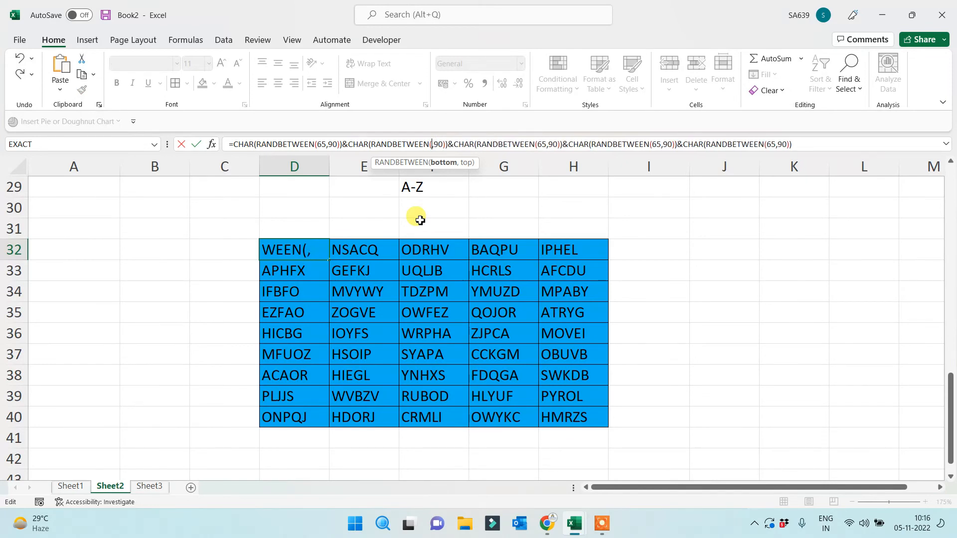
text(97)
click(447, 145)
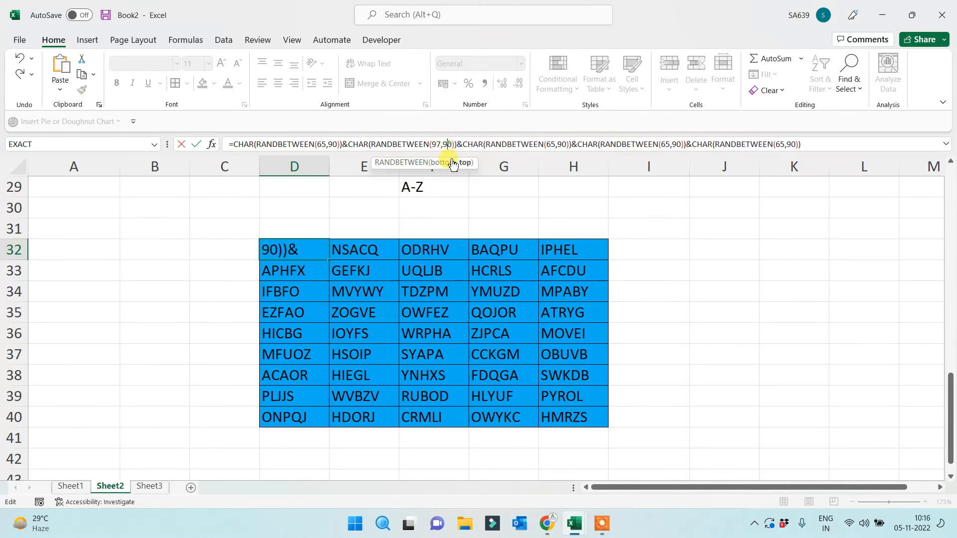
key(Delete)
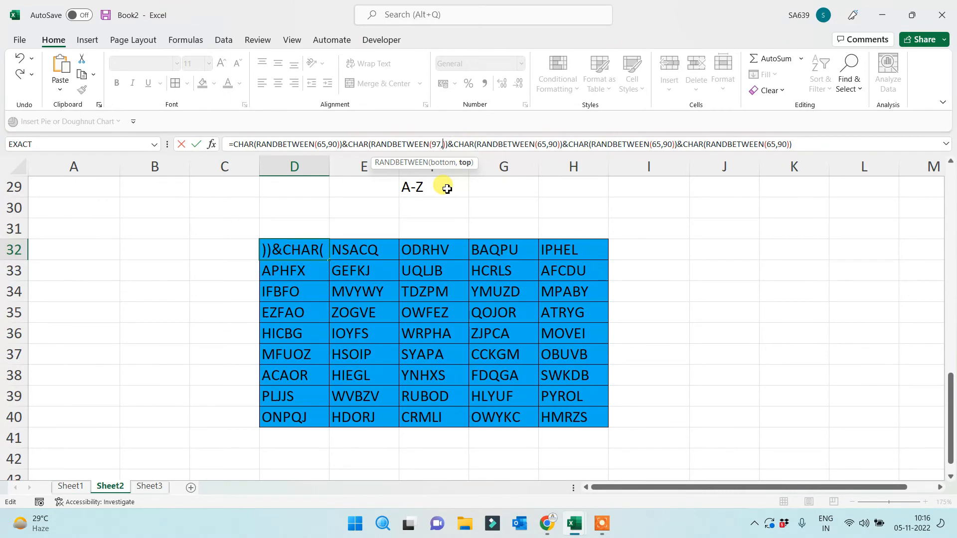
text(122)
key(ctrl+Return)
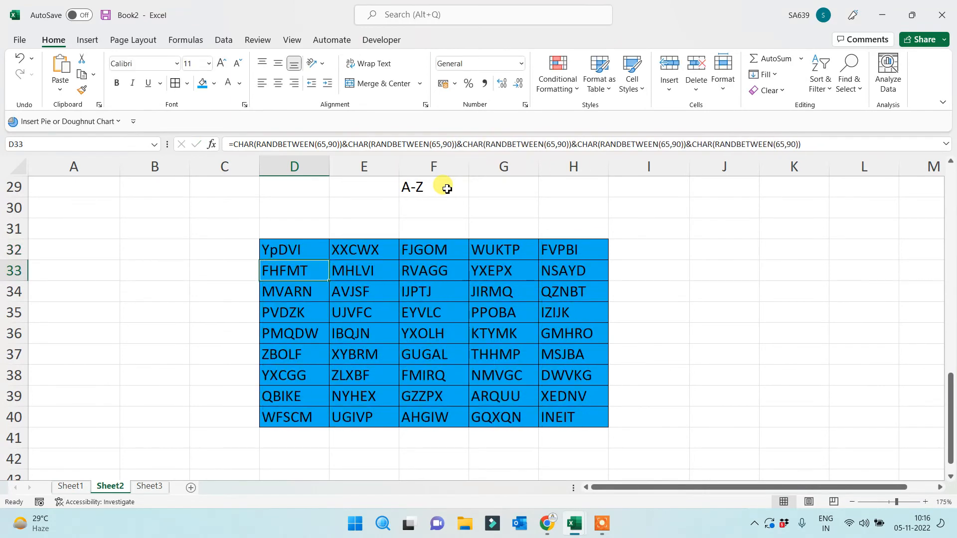
drag(330, 262, 582, 426)
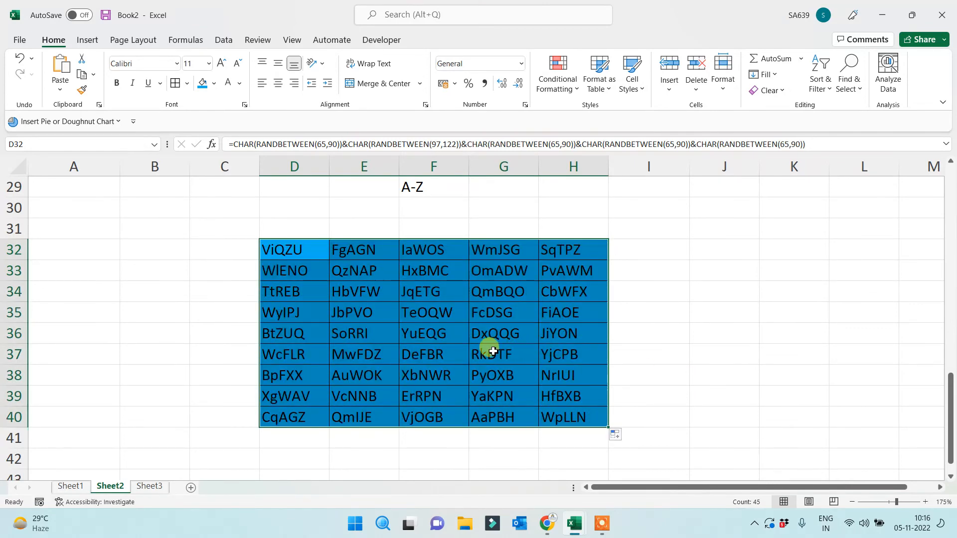
Click through windows on the taskbar, then review D32:H40 and reselect D32
click(602, 524)
click(640, 514)
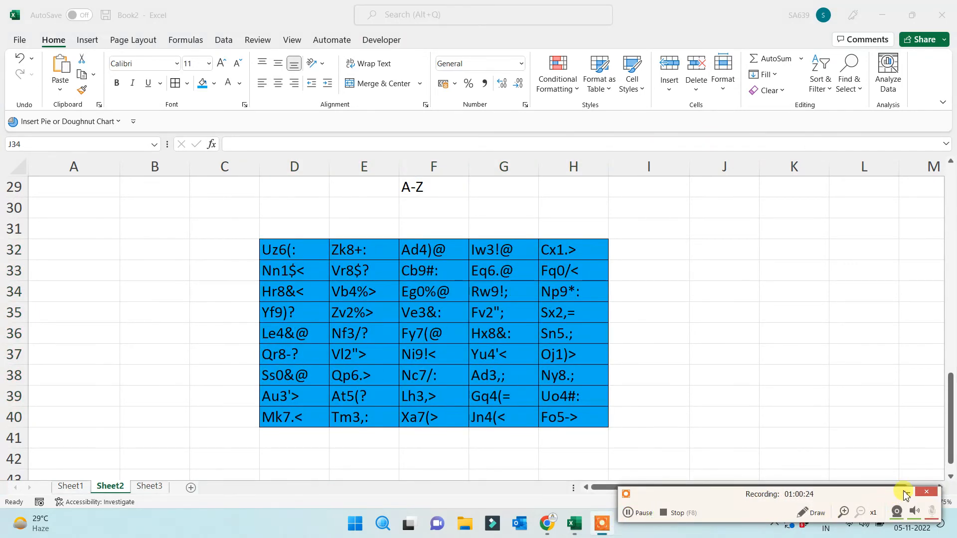
click(908, 493)
click(764, 382)
drag(281, 250, 584, 418)
click(680, 349)
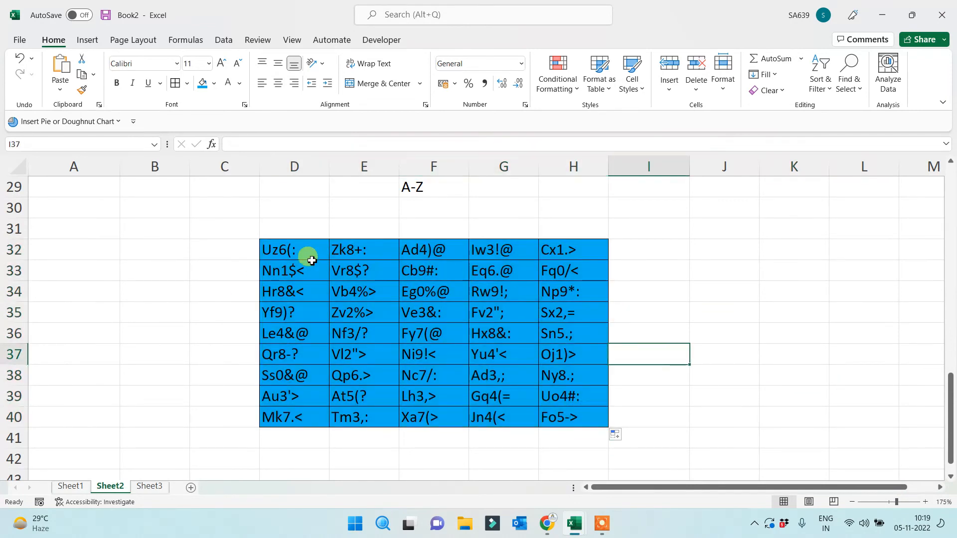
click(298, 251)
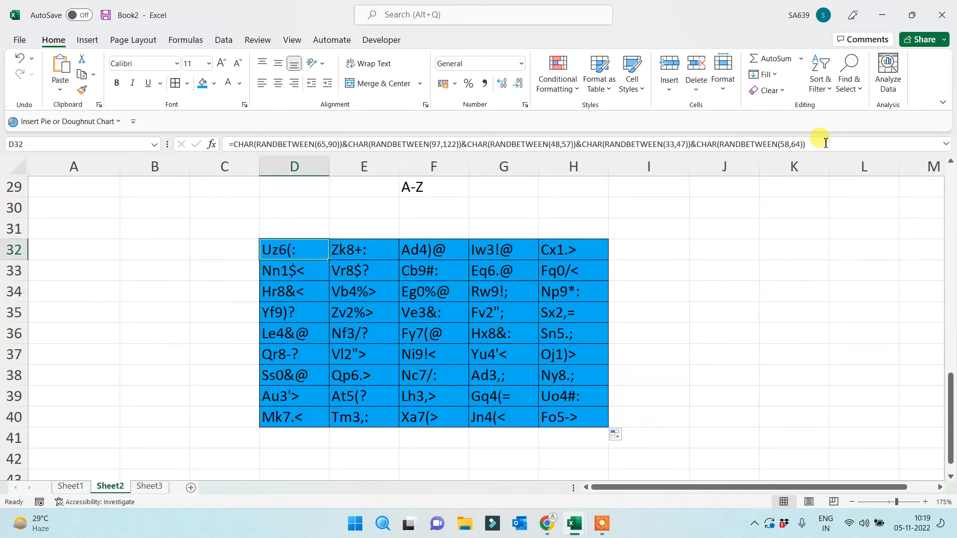
Copy D32's full random-string formula text and paste it into cell B30
drag(807, 144, 154, 167)
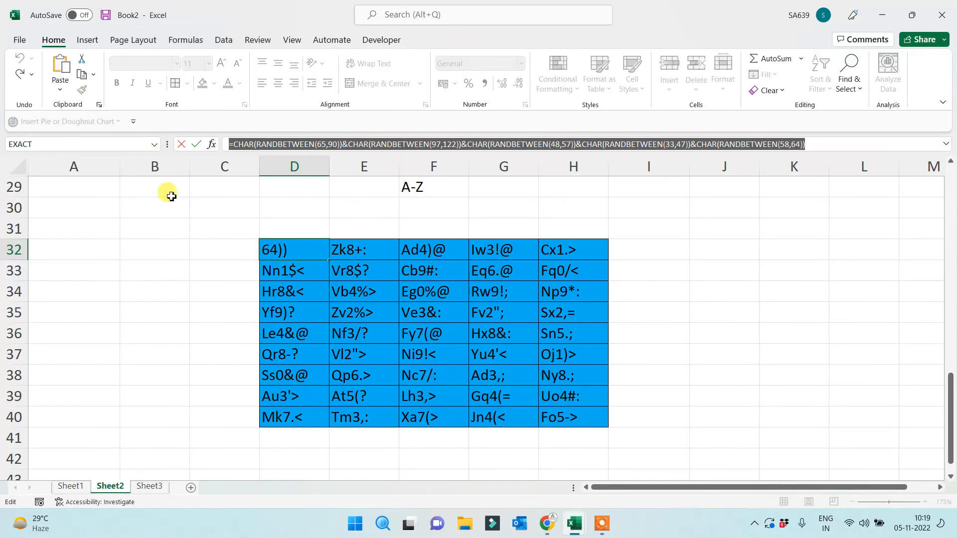
click(131, 227)
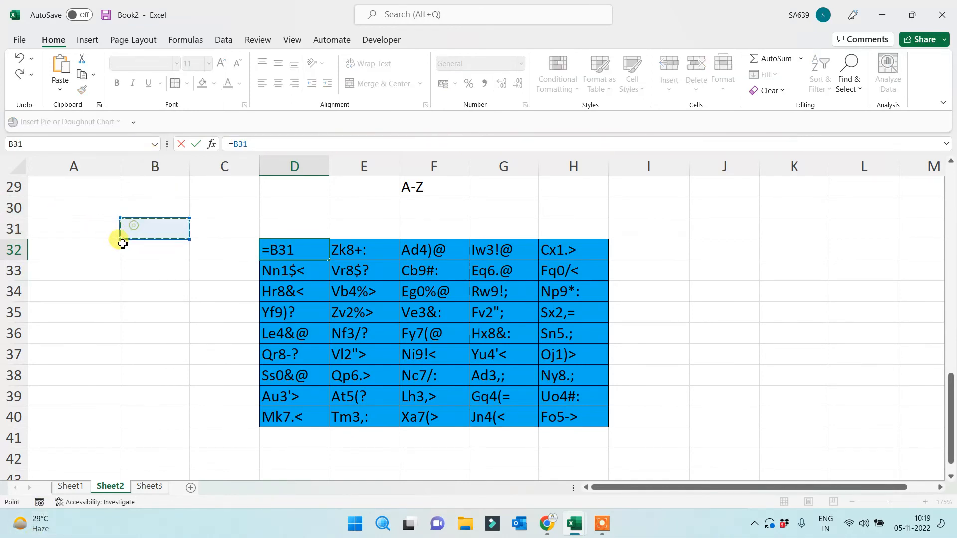
key(Escape)
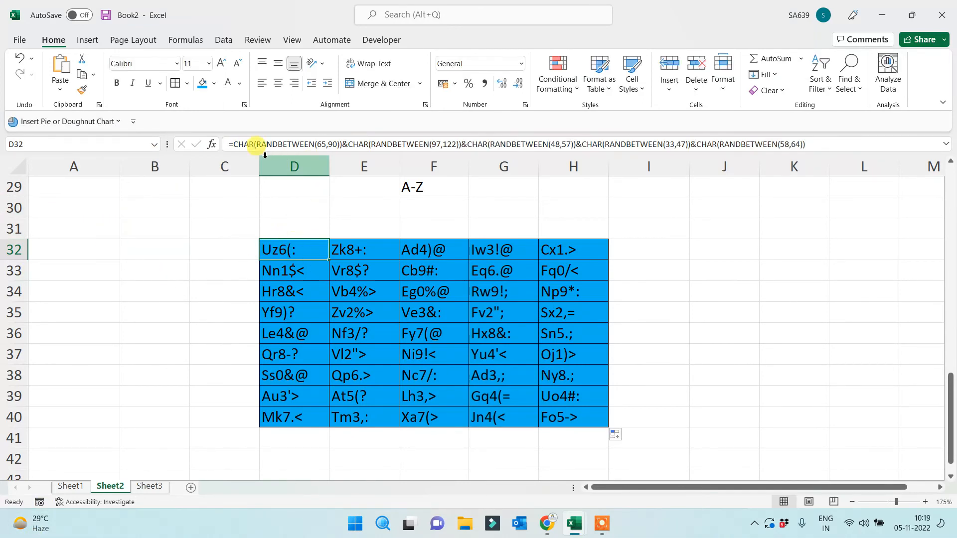
drag(227, 144, 889, 144)
key(ctrl+c)
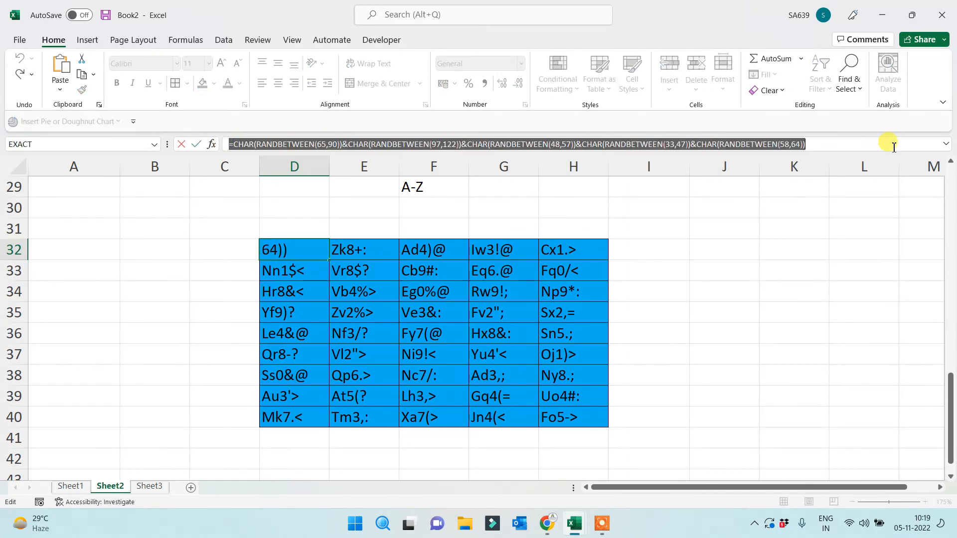
key(Escape)
double_click(138, 208)
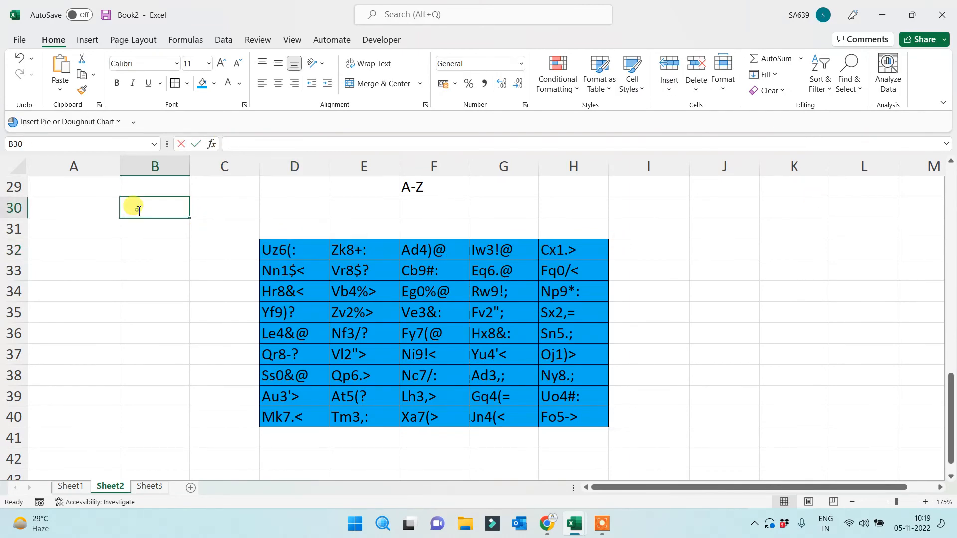
key(ctrl+v)
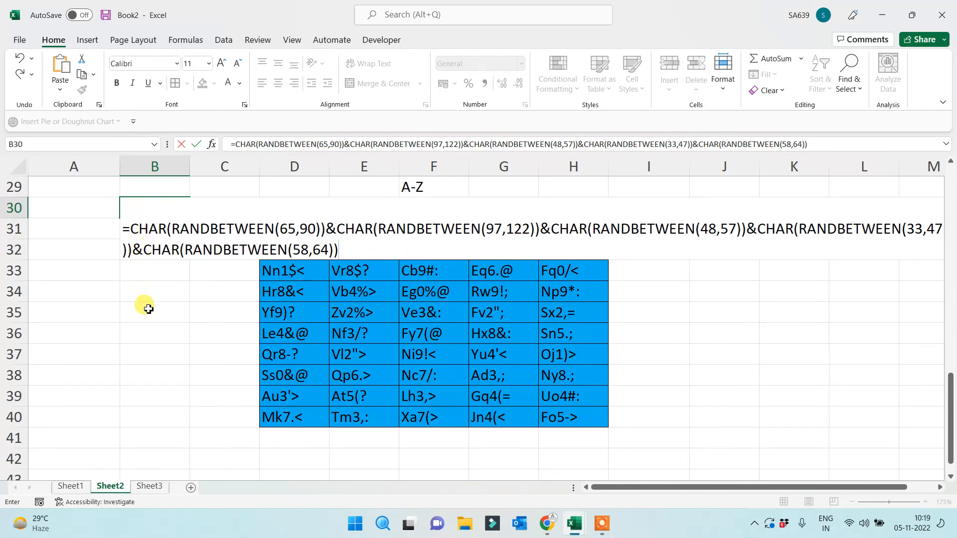
Commit the pasted formula text in B30 and insert two blank rows beneath it
click(144, 306)
drag(160, 204, 895, 206)
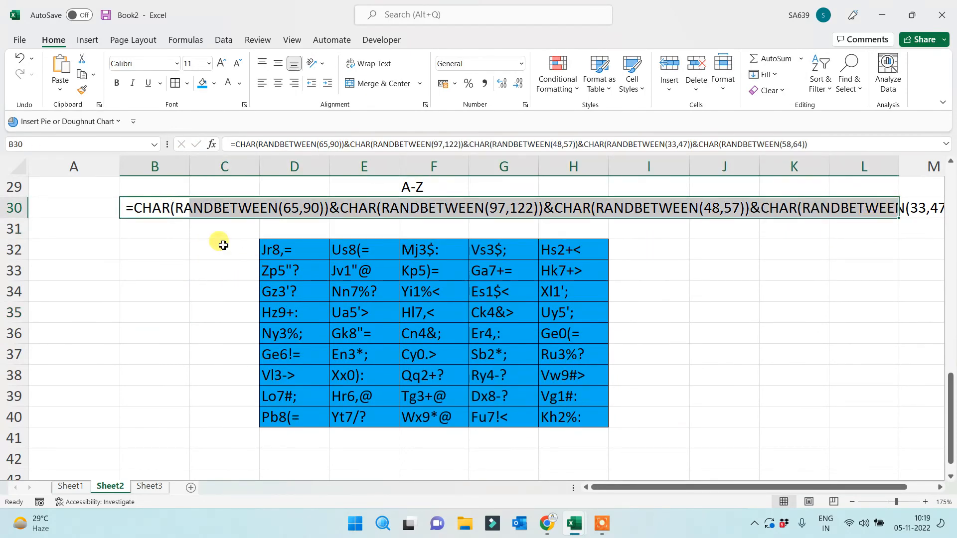
click(15, 229)
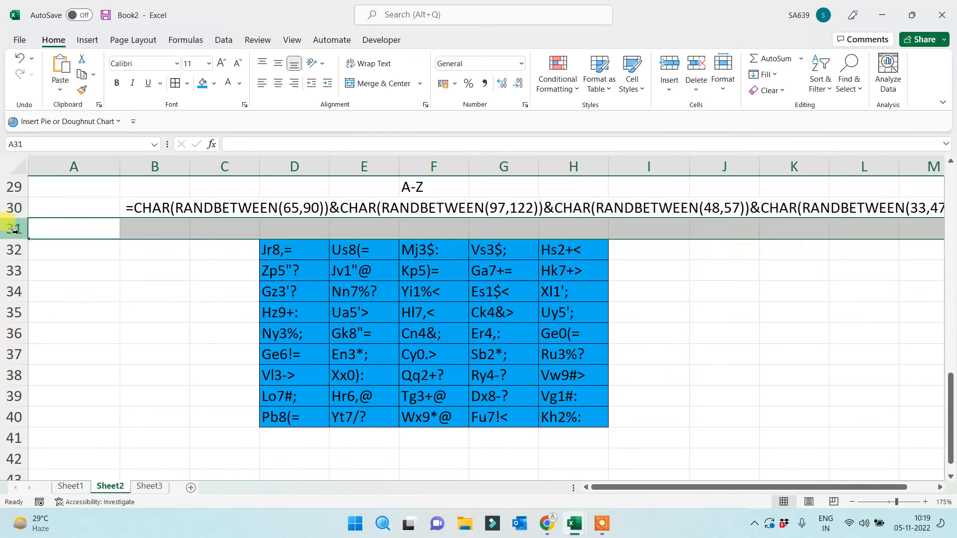
key(ctrl+shift+plus)
key(ctrl+shift+plus)
Merge B30:K32 with centred, middle-aligned, wrapped text
click(192, 250)
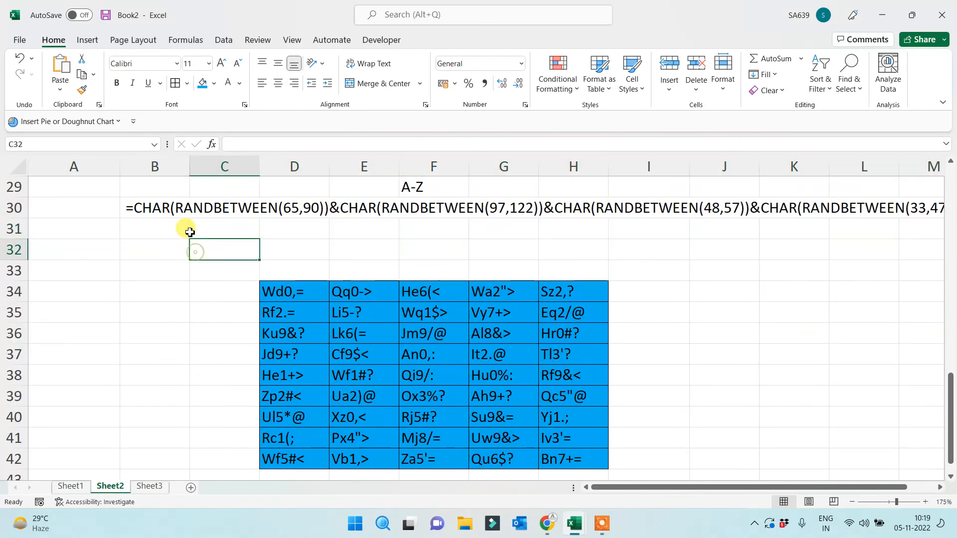
drag(167, 207, 824, 256)
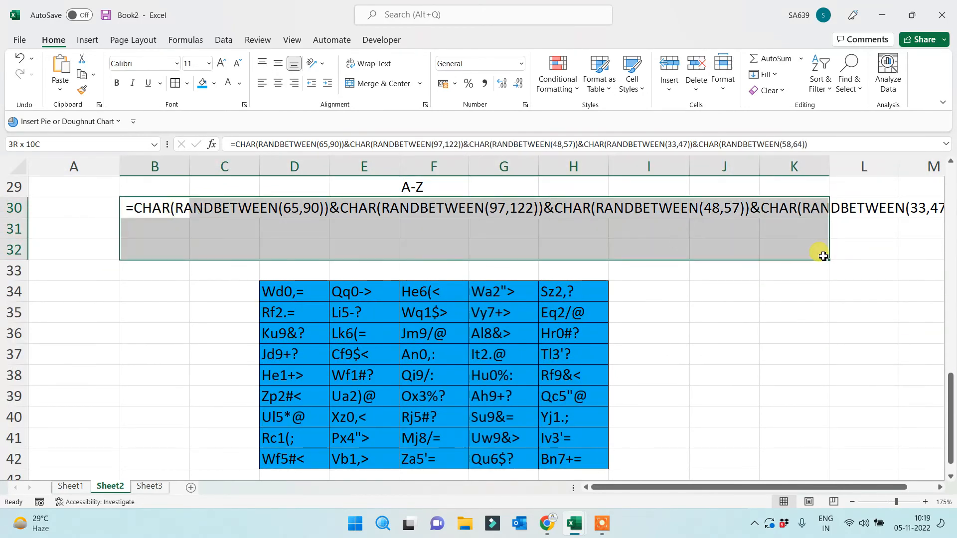
click(384, 83)
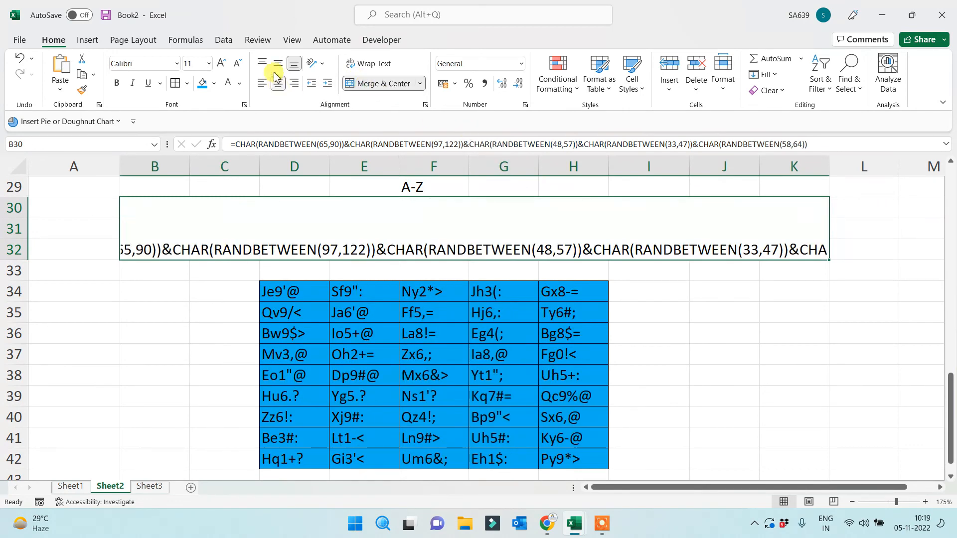
click(278, 63)
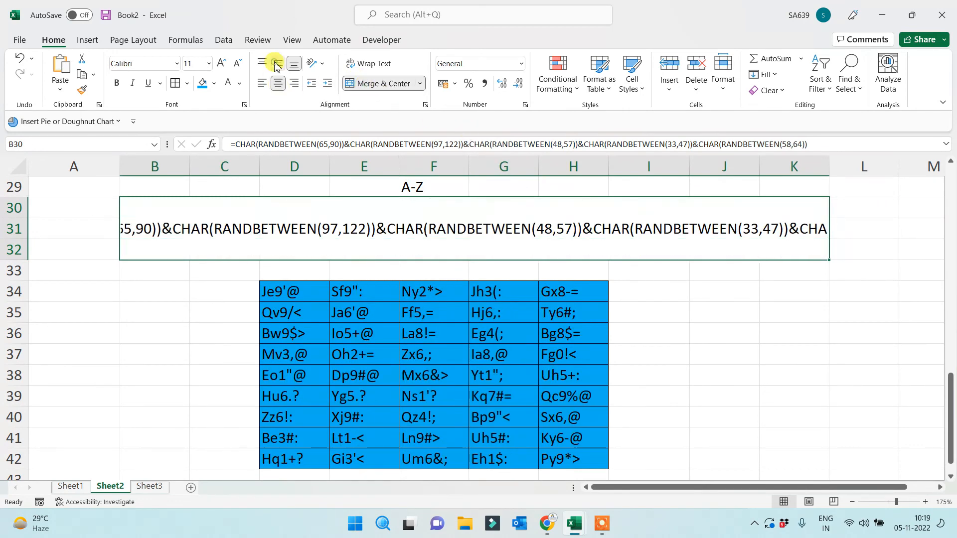
click(374, 64)
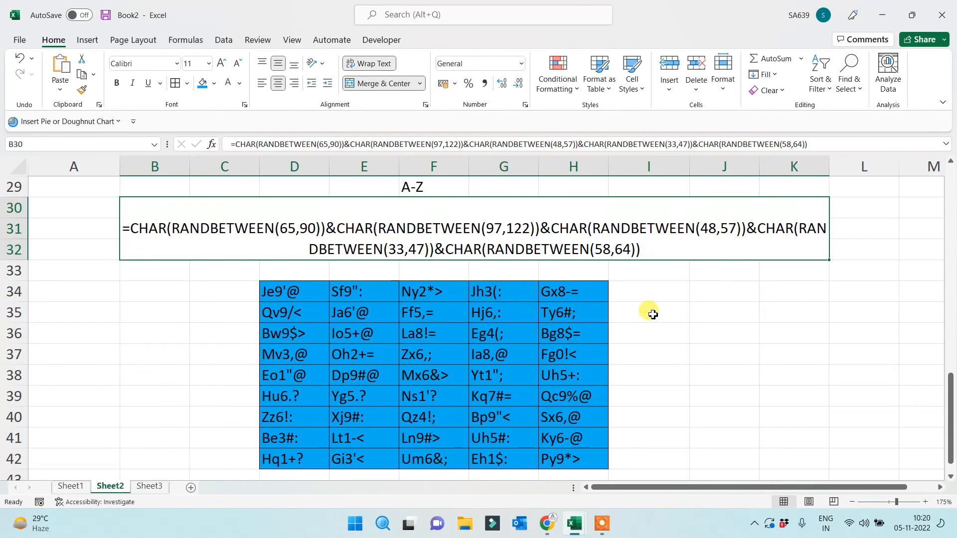
click(677, 324)
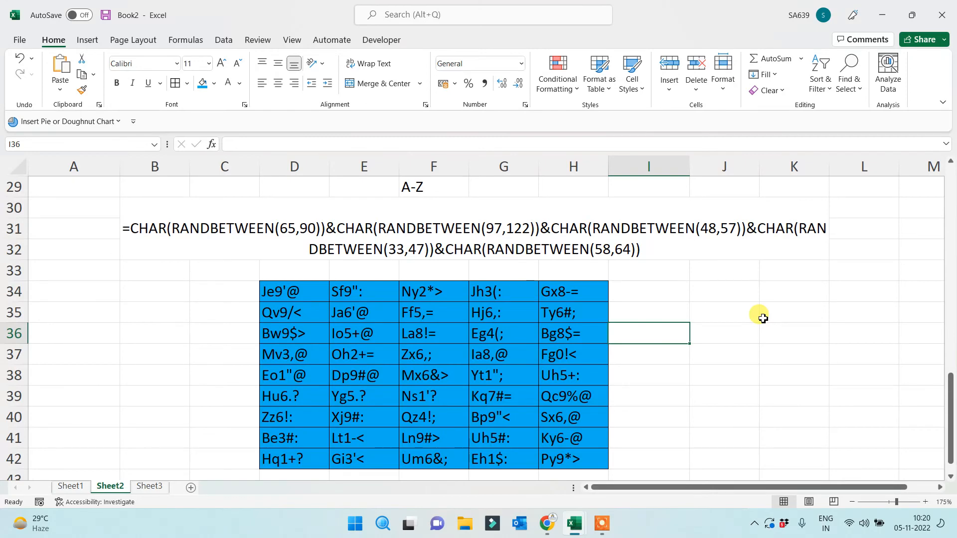
Copy the DEC2BIN and BIN2DEC labels from A27:A28 and paste them at A46
scroll(89, 357, up, 3)
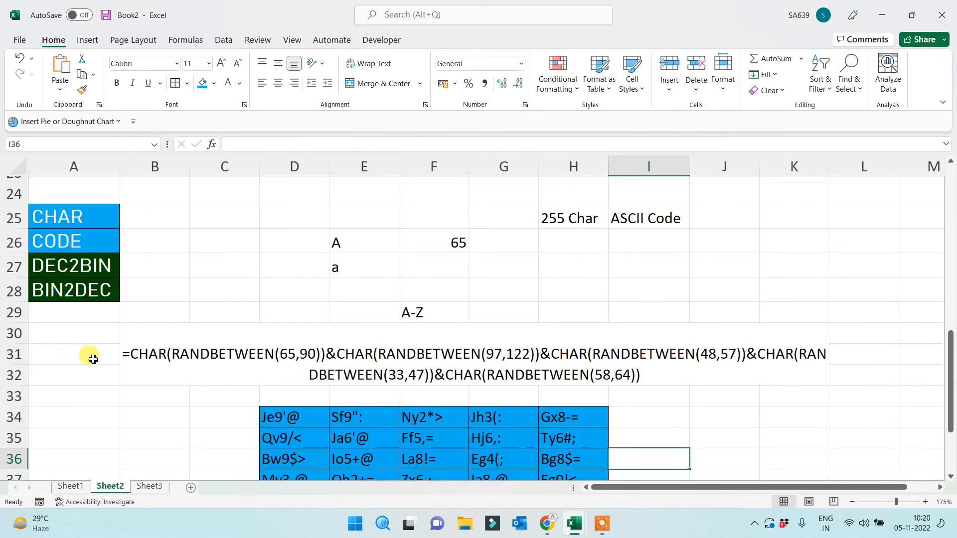
drag(73, 331, 70, 359)
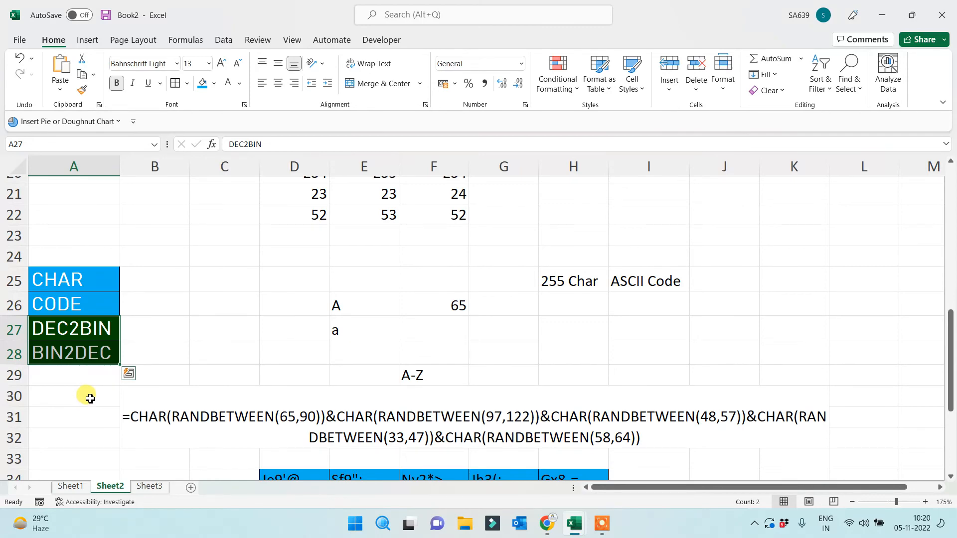
key(ctrl+c)
scroll(90, 399, down, 6)
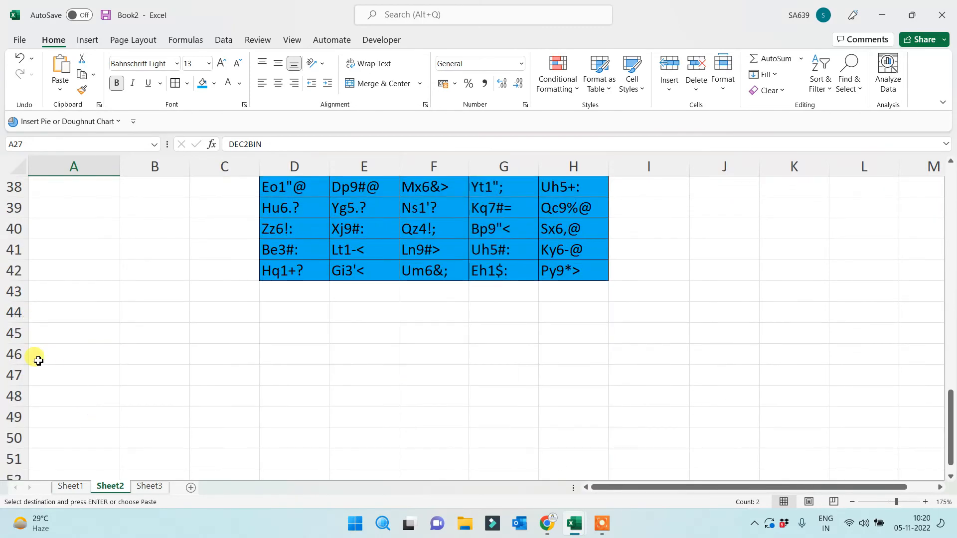
click(39, 361)
key(ctrl+v)
Paste the DEC2BIN and BIN2DEC labels into A47:A48 below the random-string table
scroll(159, 384, up, 3)
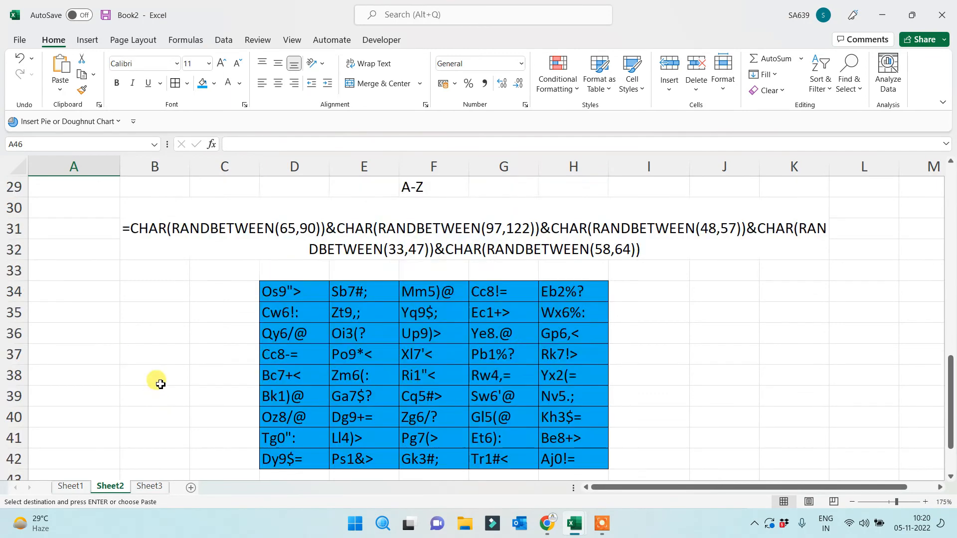
scroll(159, 384, up, 4)
drag(58, 389, 60, 414)
scroll(124, 435, down, 8)
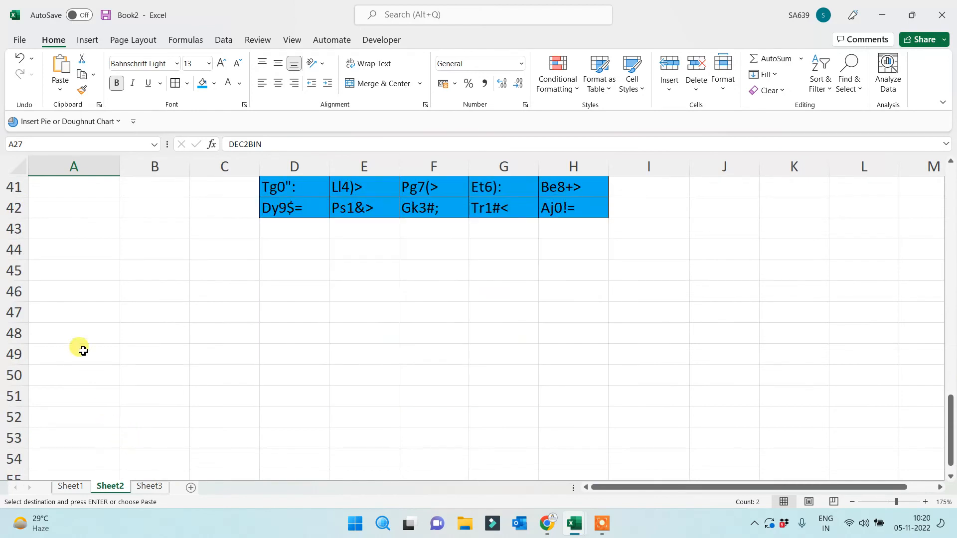
click(70, 312)
key(Return)
Mark out the empty area beside the labels for the conversion row
click(264, 402)
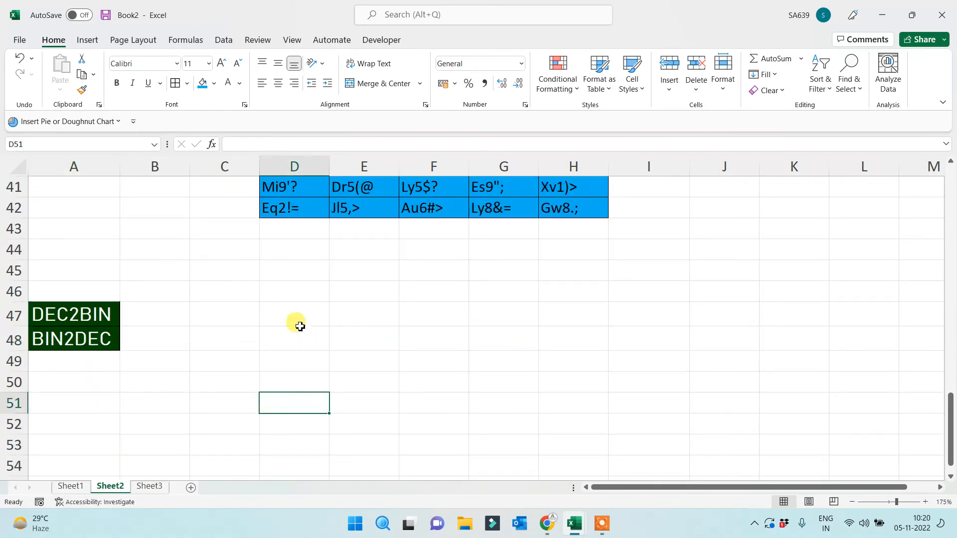
drag(300, 326, 567, 361)
click(651, 330)
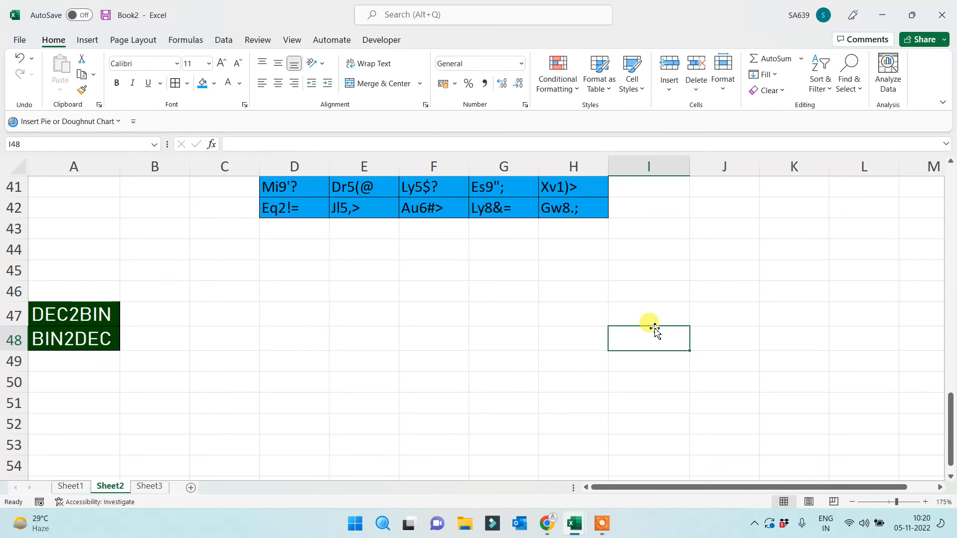
click(340, 296)
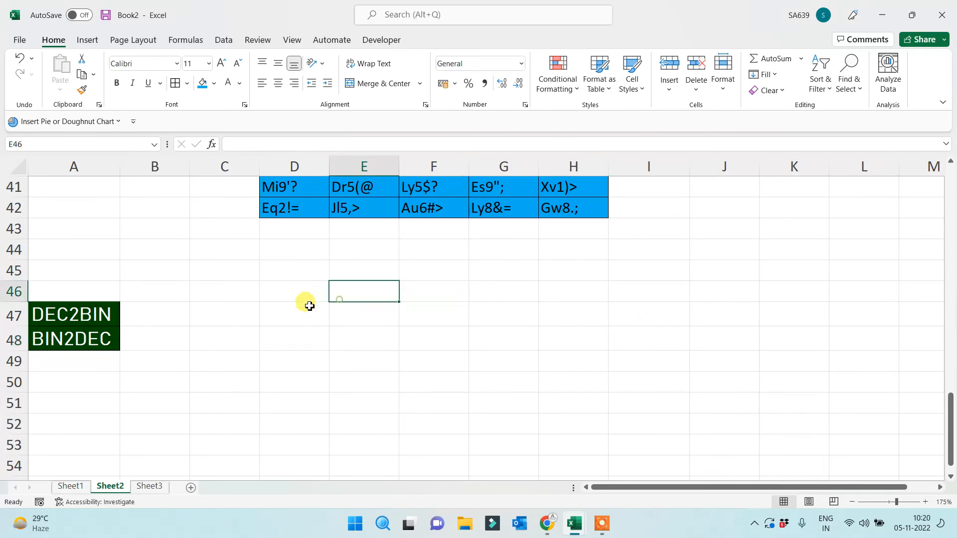
Put a Char heading in D47 with the letter A below it in D48
click(302, 323)
text(Char)
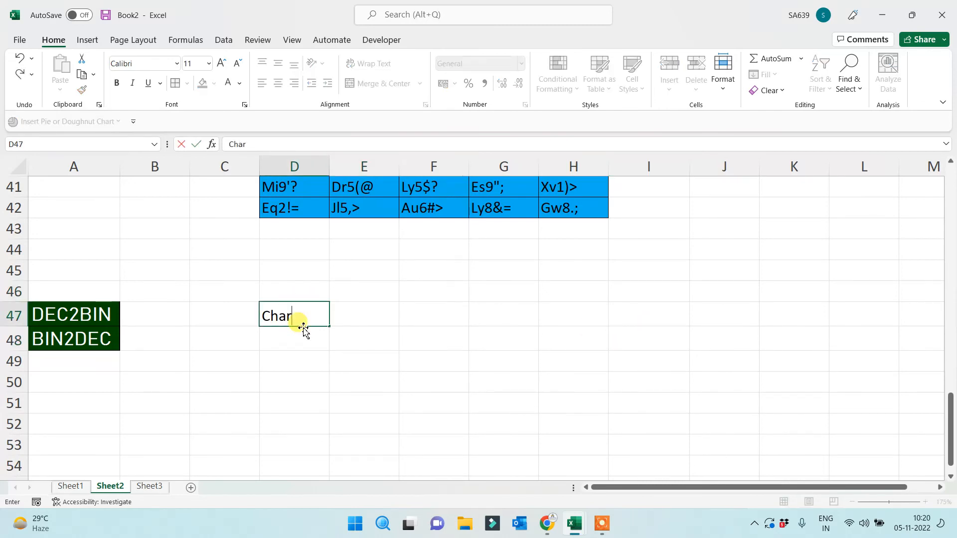
key(Return)
text(A)
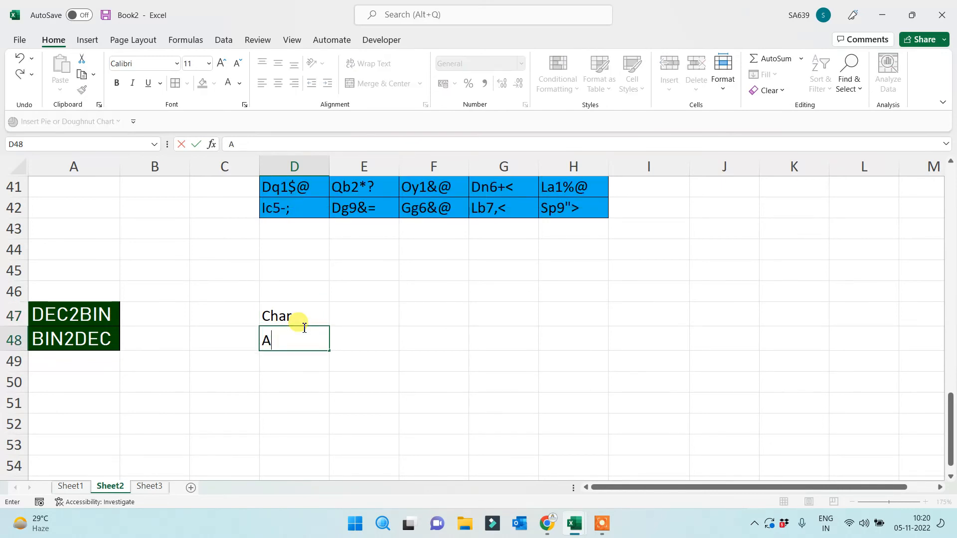
key(Return)
click(304, 331)
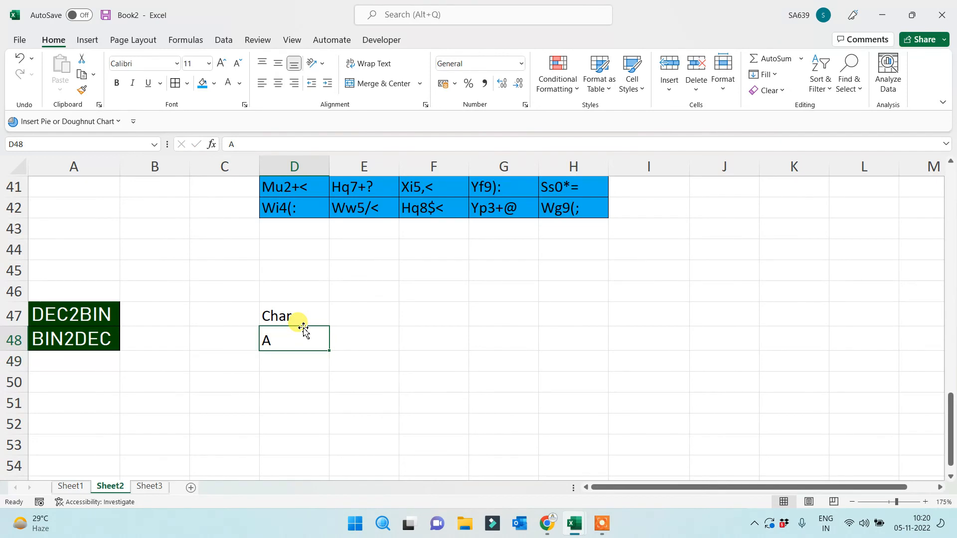
key(Up)
key(Down)
Add a Code heading in E47 and =CODE(D48) in E48, returning 65
click(340, 321)
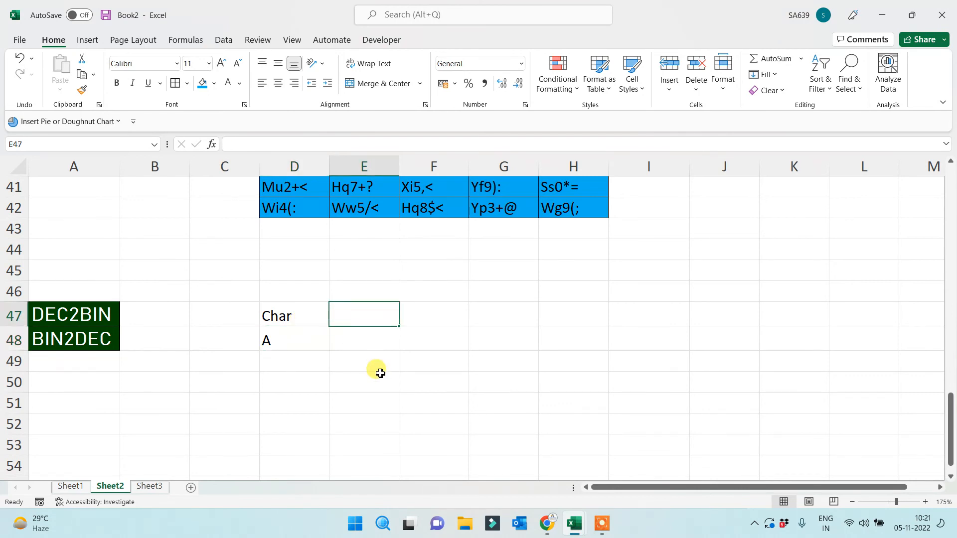
text(Code)
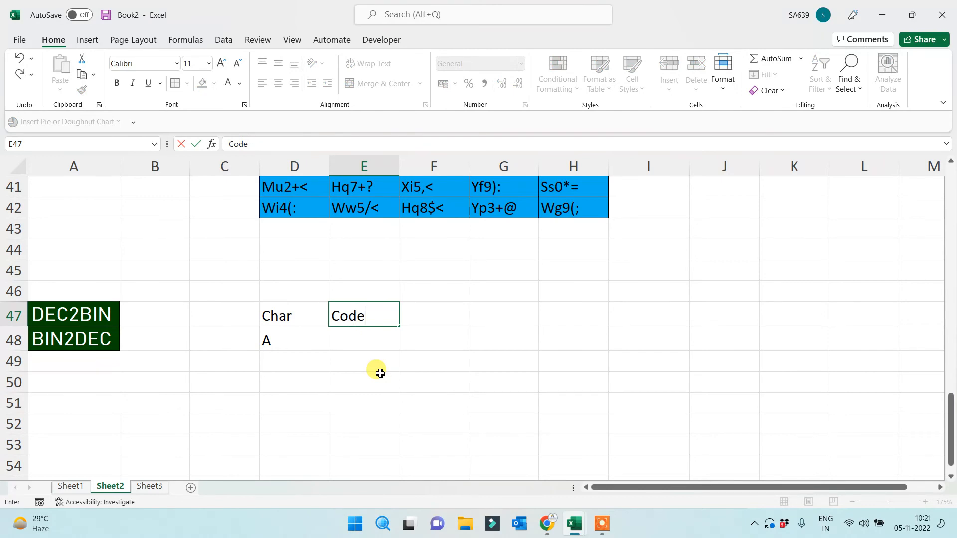
key(Return)
text(=)
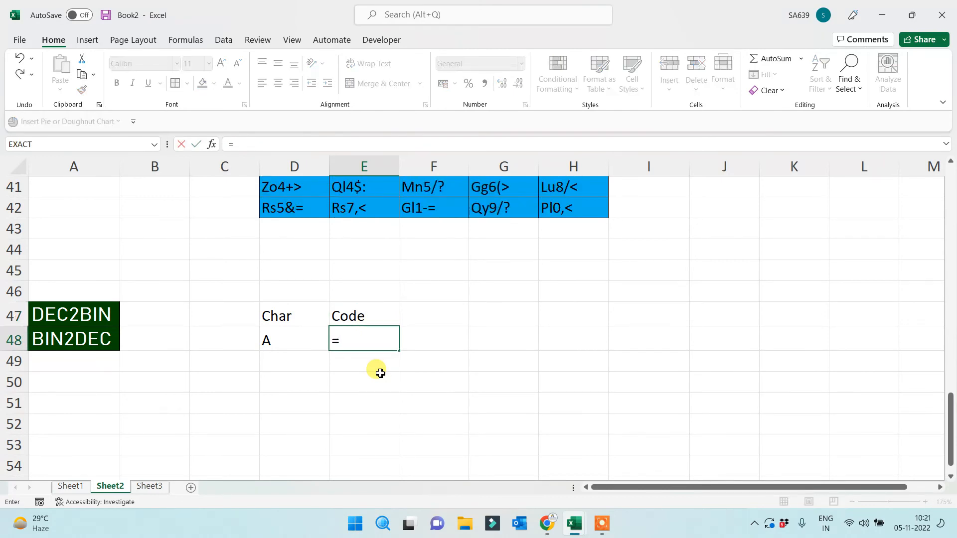
text(code()
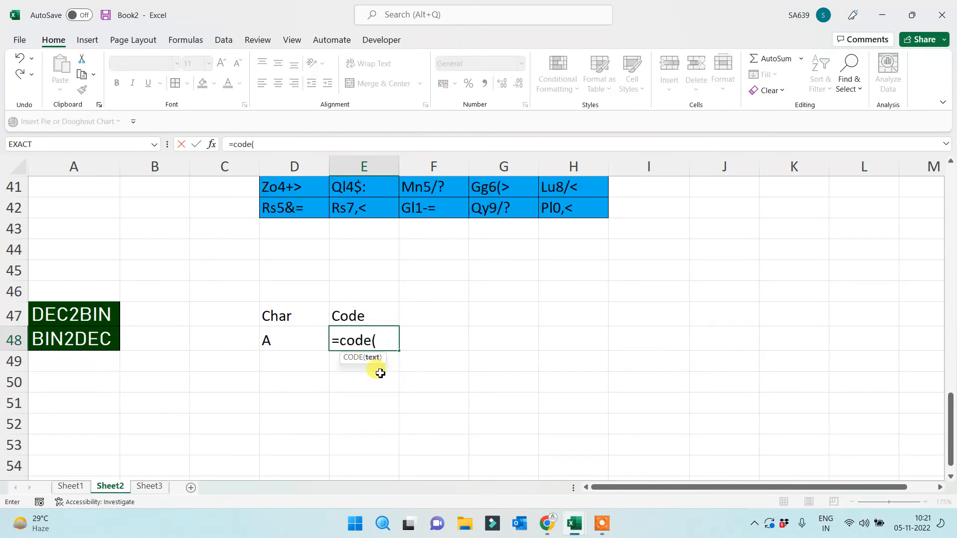
click(301, 338)
text())
key(Return)
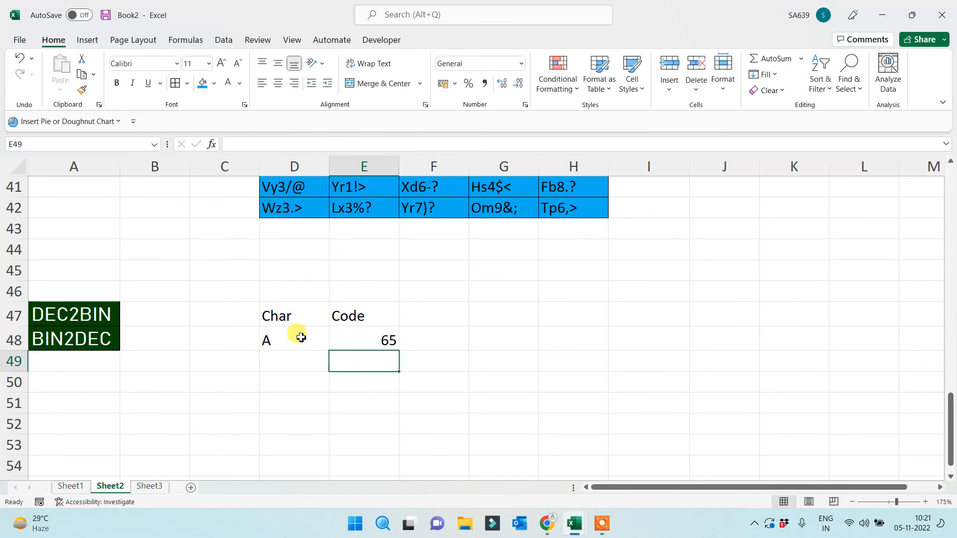
click(363, 348)
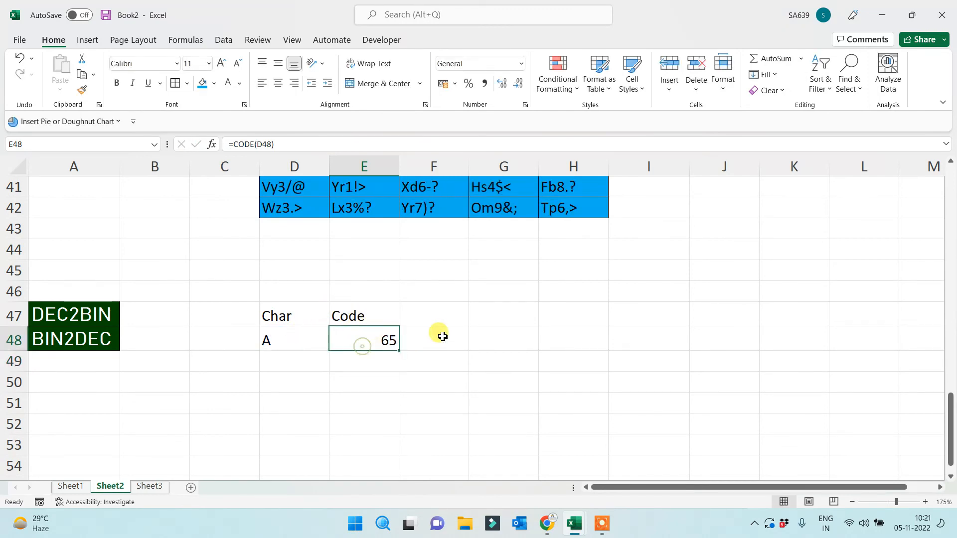
Enter the Dec2BIn heading in F47 and select F48 beneath it
click(444, 317)
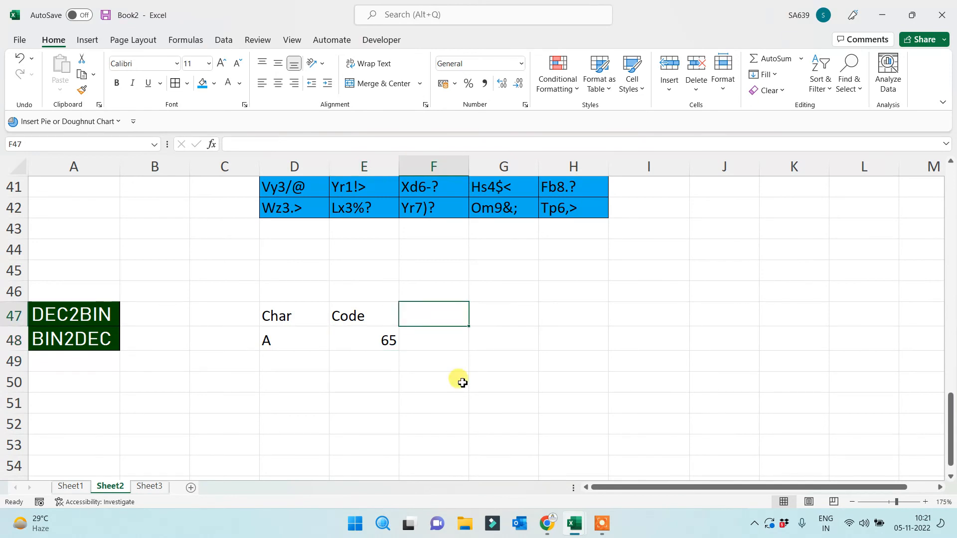
text(Dec2BIn)
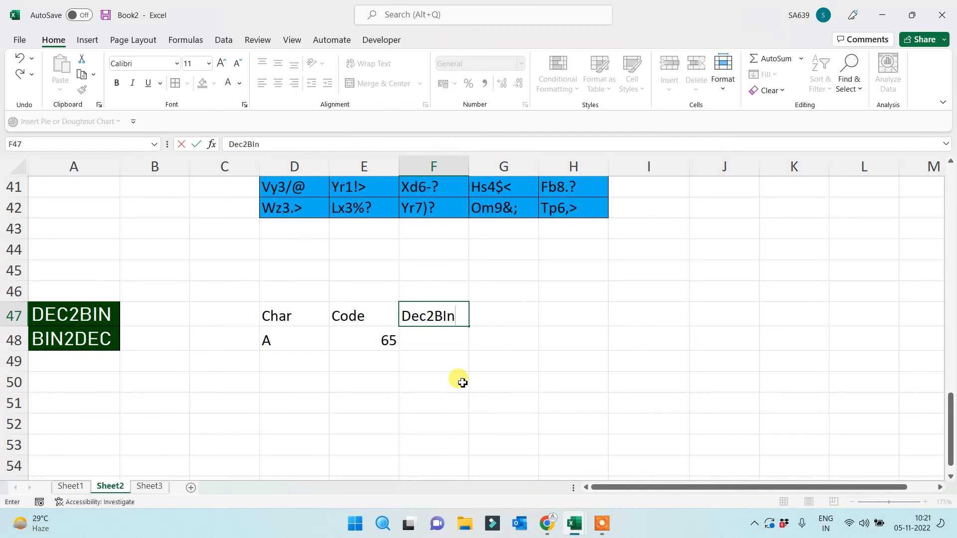
key(ctrl+Return)
click(463, 382)
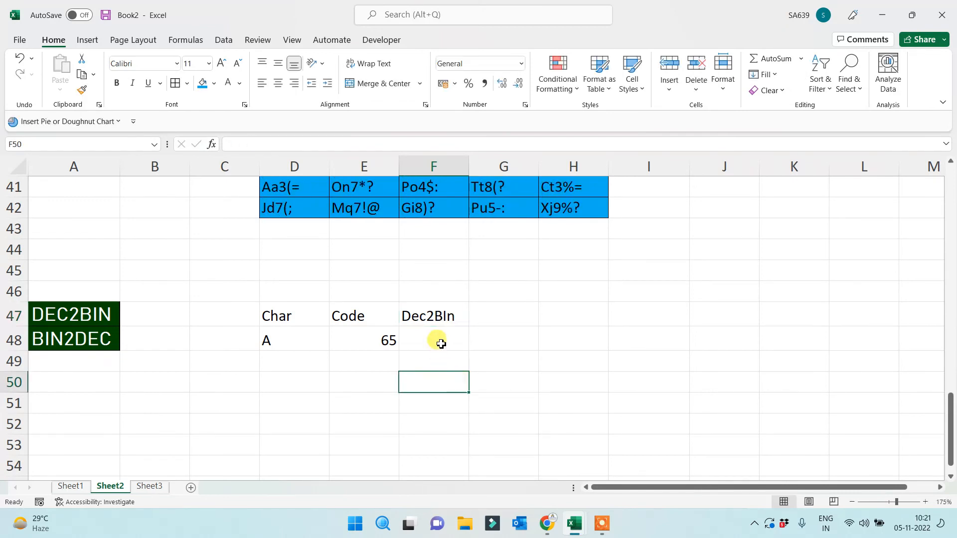
click(438, 339)
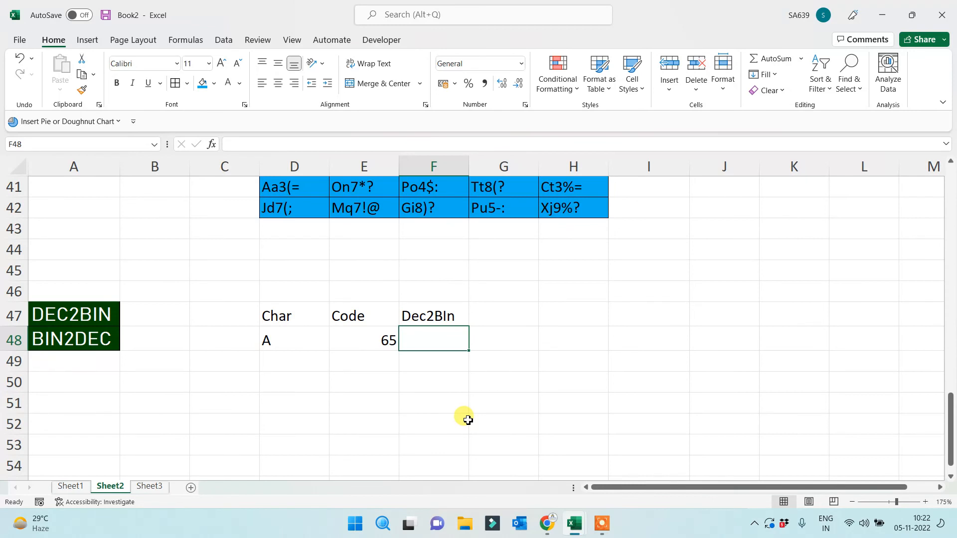
Enter 99% in I44 and 1% in J44
click(517, 402)
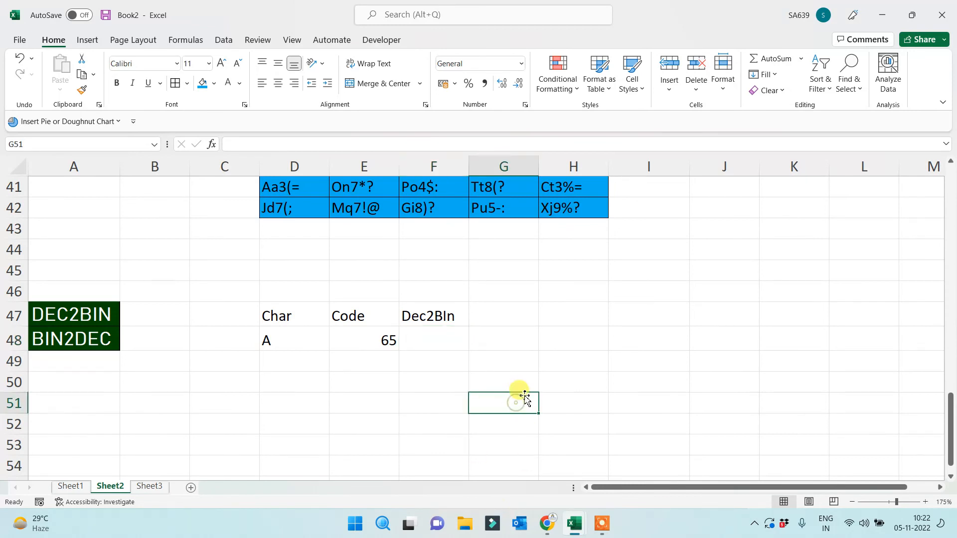
click(432, 323)
click(432, 343)
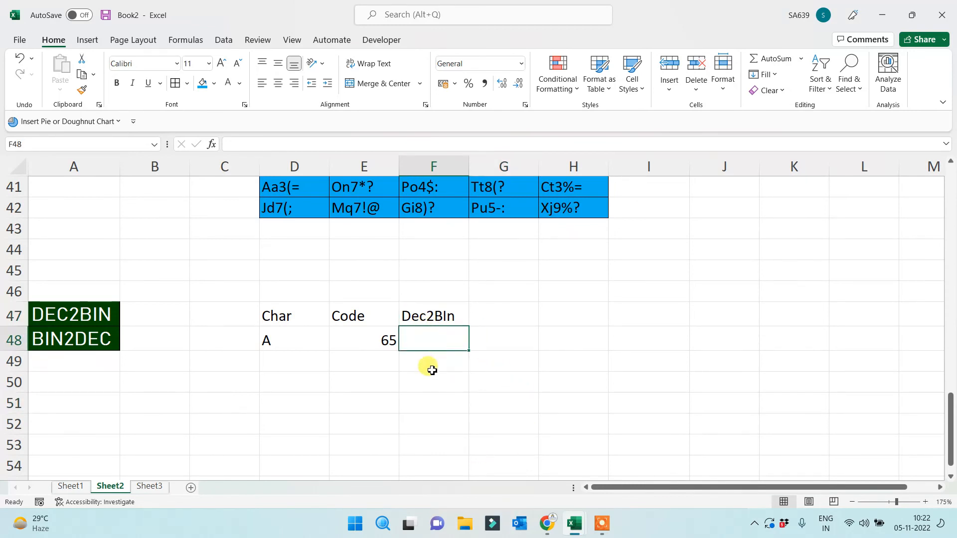
click(508, 277)
click(656, 250)
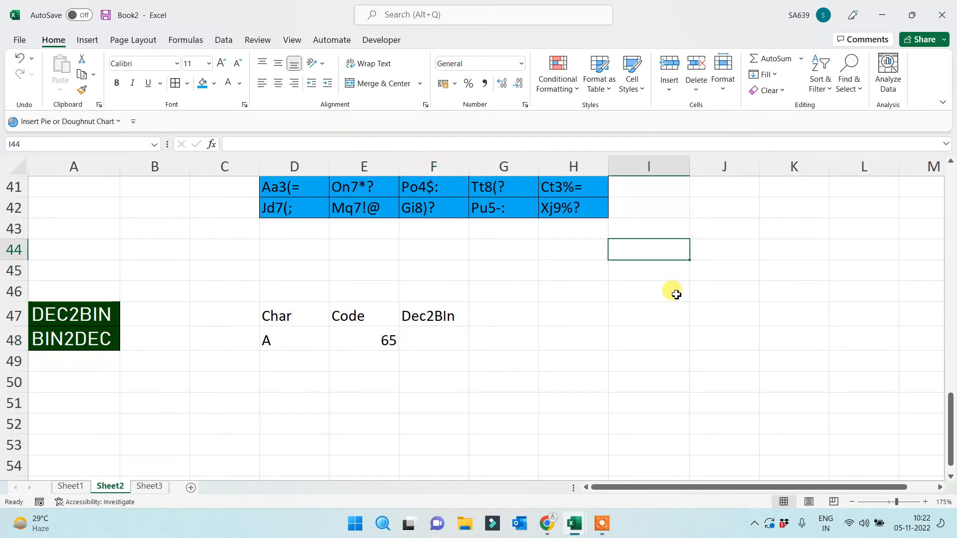
text(99%)
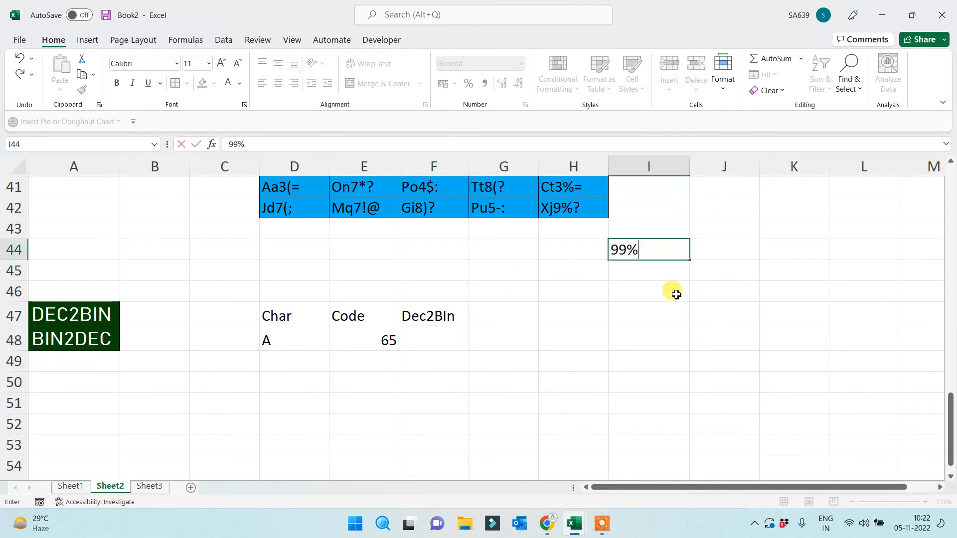
key(Tab)
key(Return)
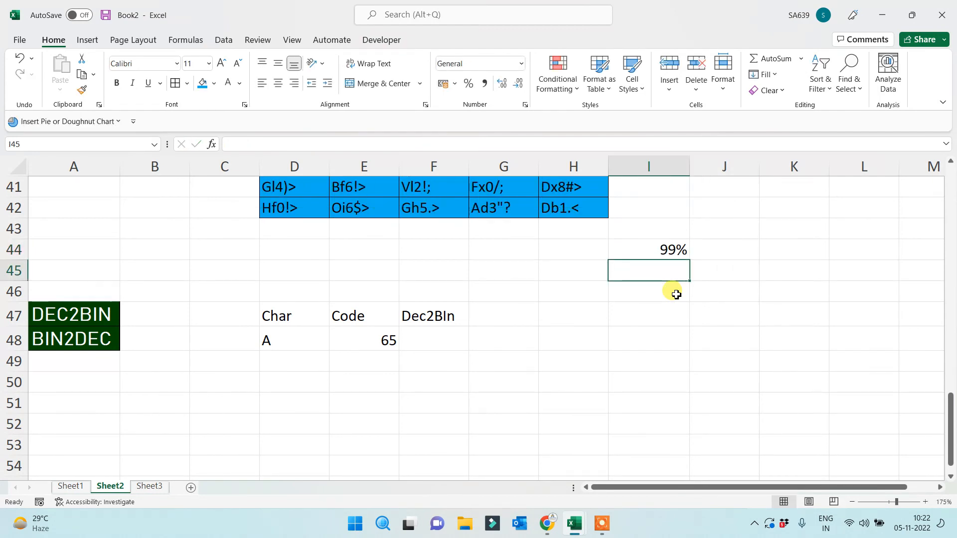
key(Up)
key(Right)
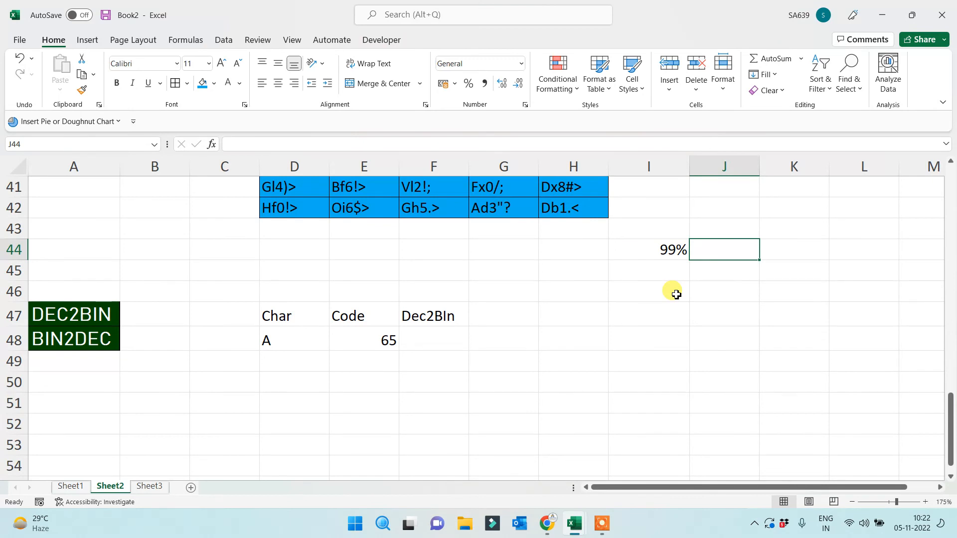
text(1%)
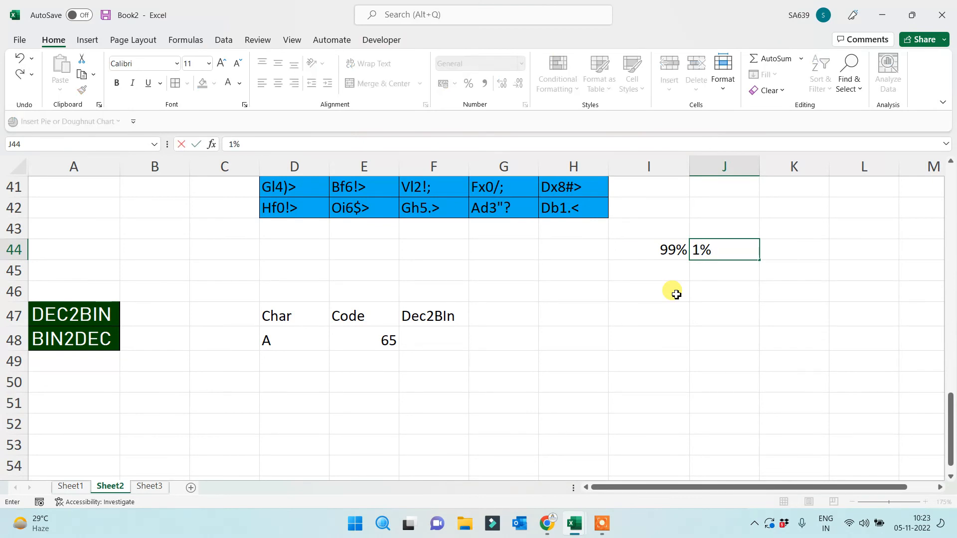
key(Return)
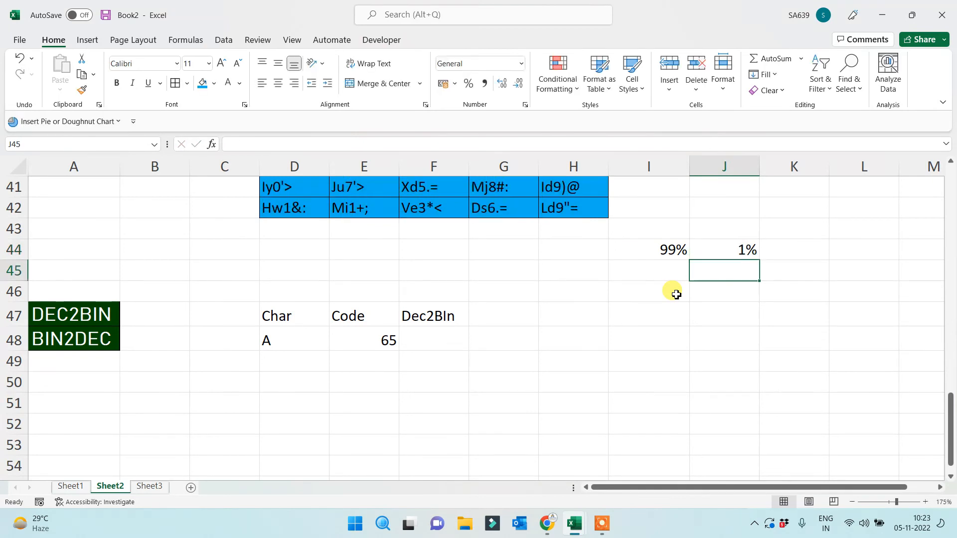
Enter 20 Lac in I47, then 3% in I49 and 97% in I50
click(671, 325)
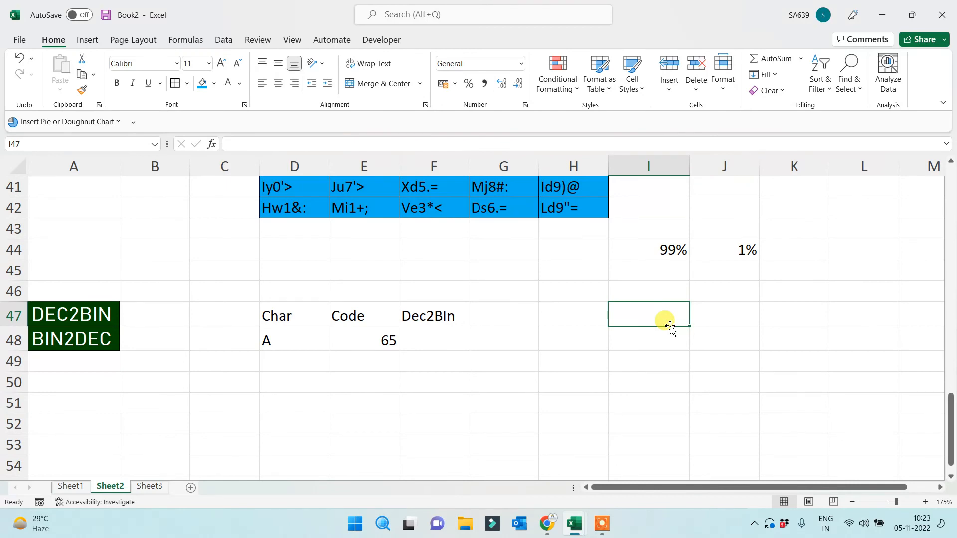
text(20)
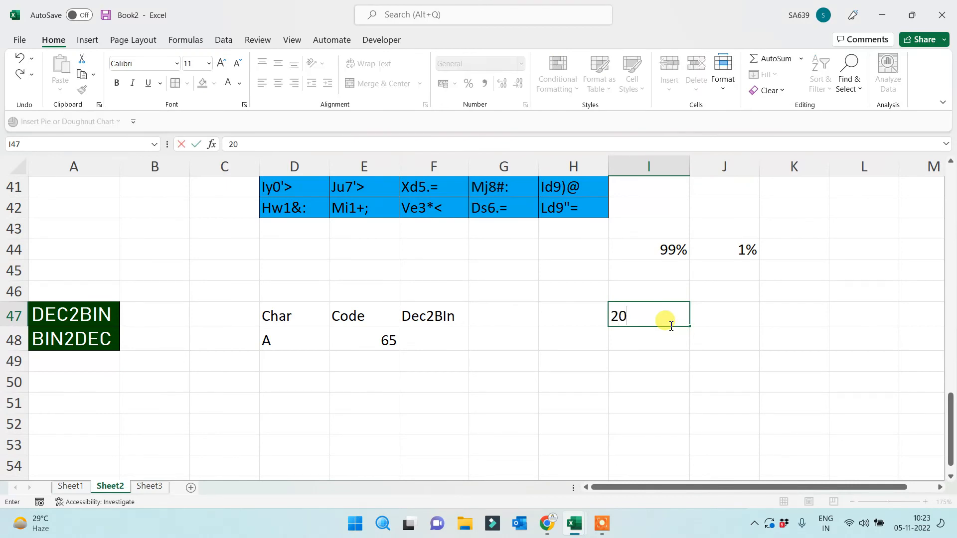
text( Lac)
click(648, 361)
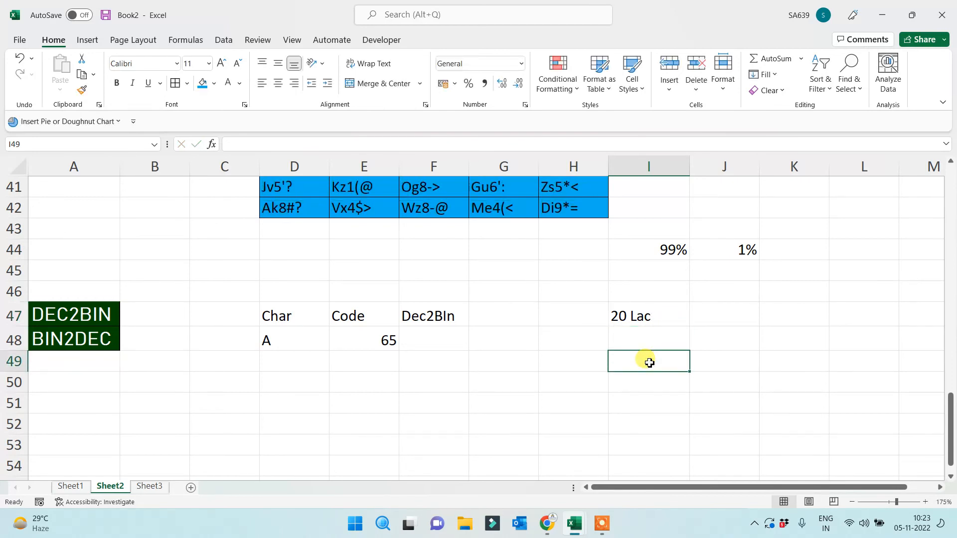
text(3%)
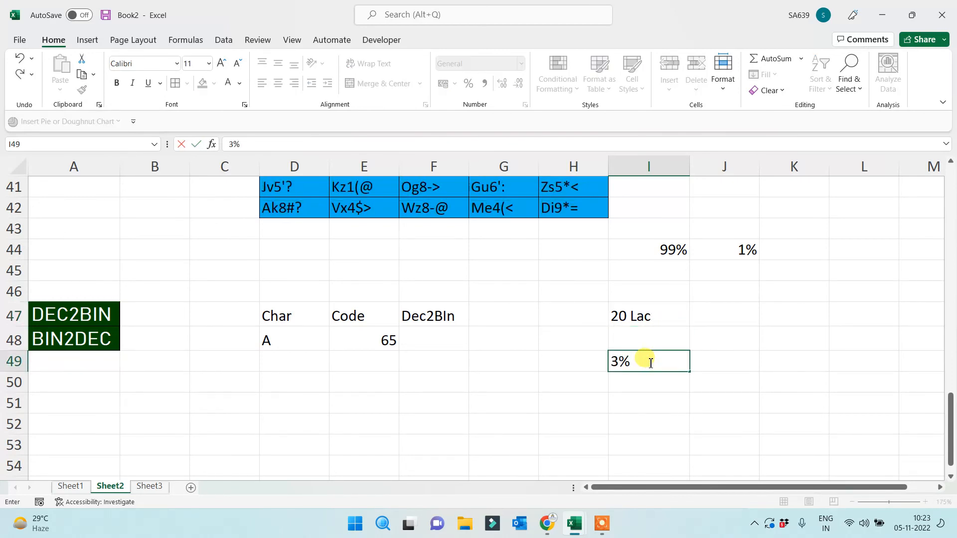
key(Return)
text(97)
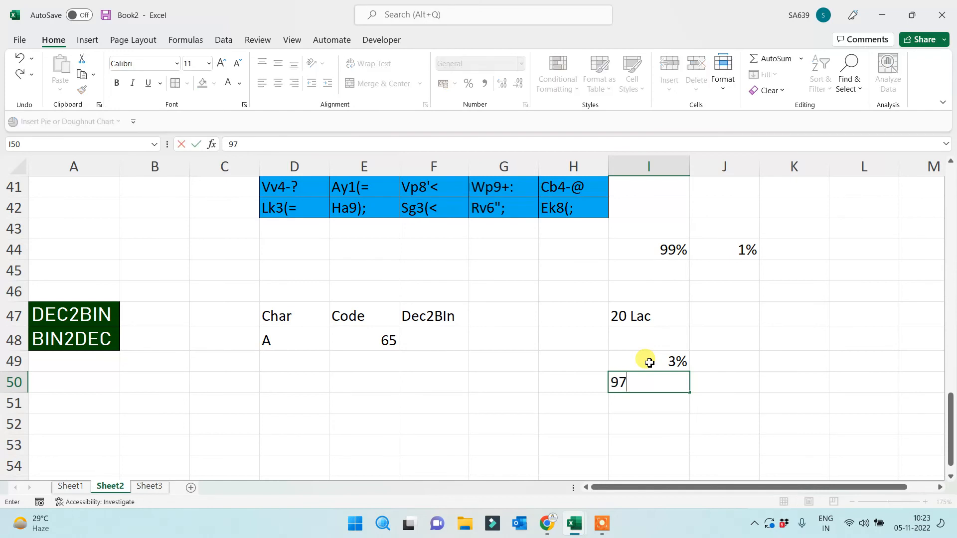
text(%)
key(ctrl+Return)
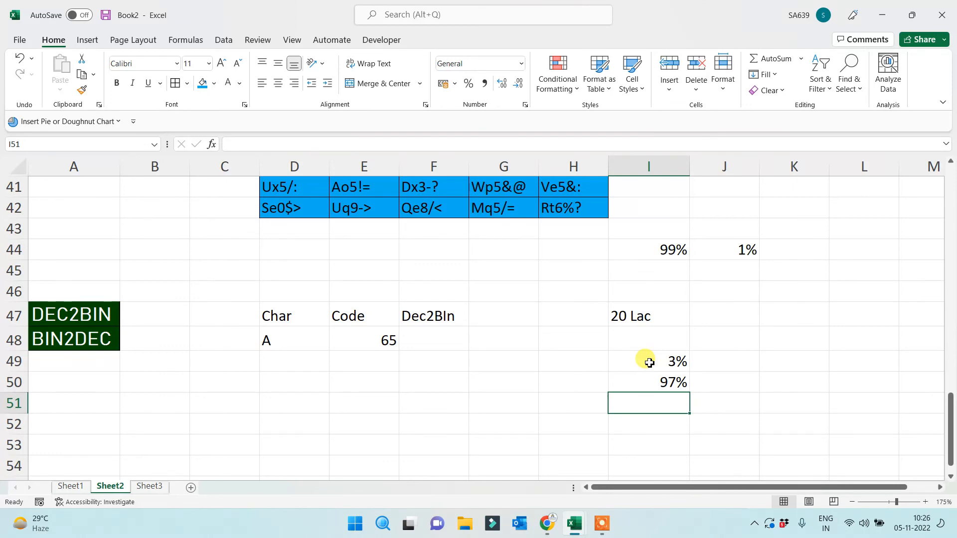
click(648, 252)
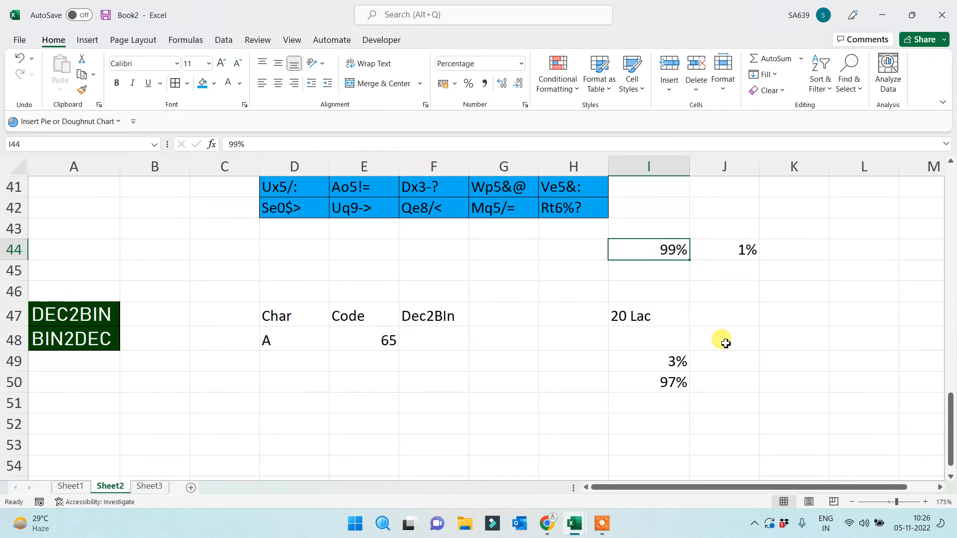
Select a few cells around the table, then bring Chrome's Bing results for code 30's character forward
click(569, 403)
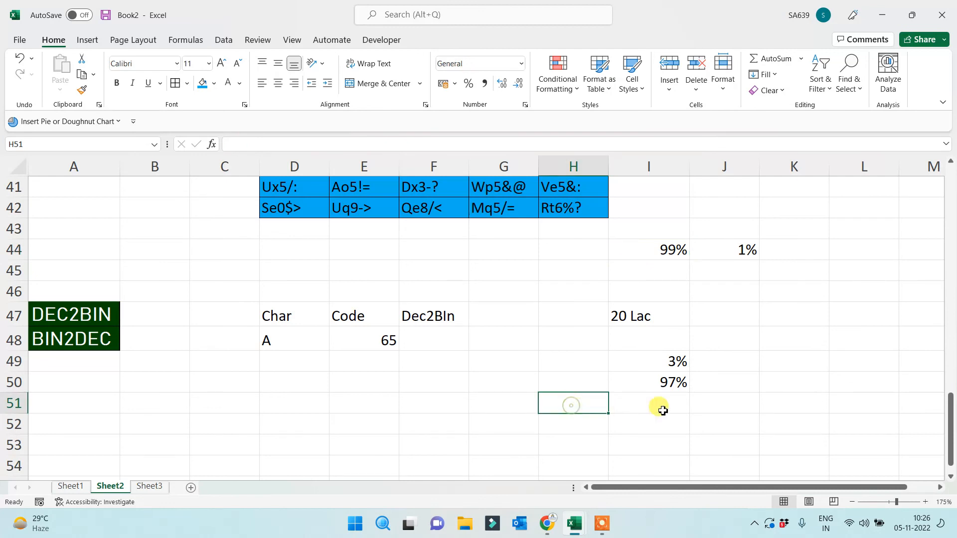
click(669, 405)
click(636, 255)
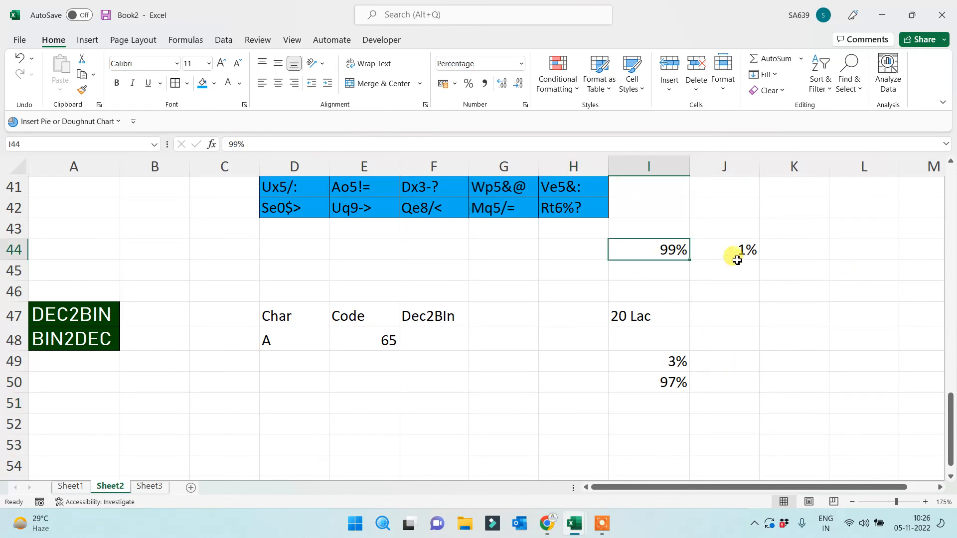
click(719, 318)
click(850, 375)
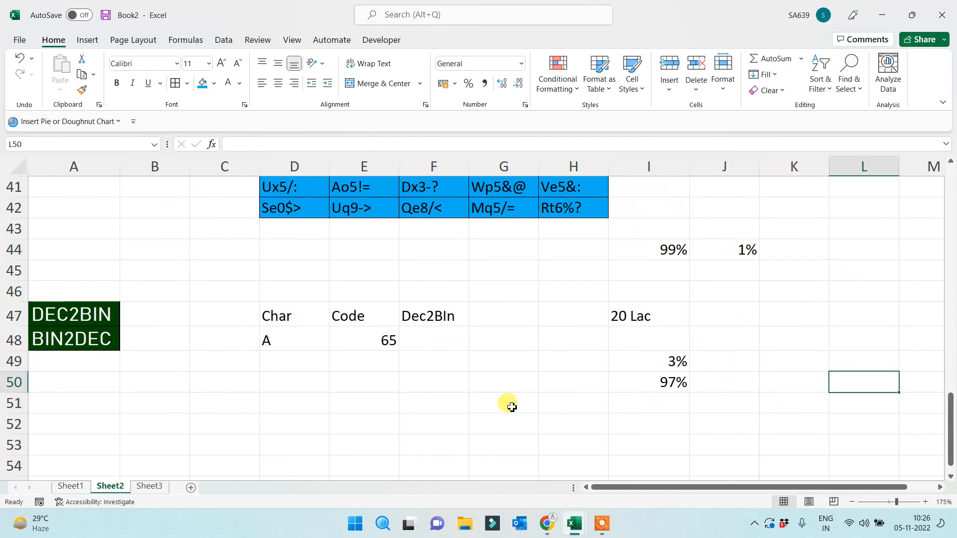
click(416, 402)
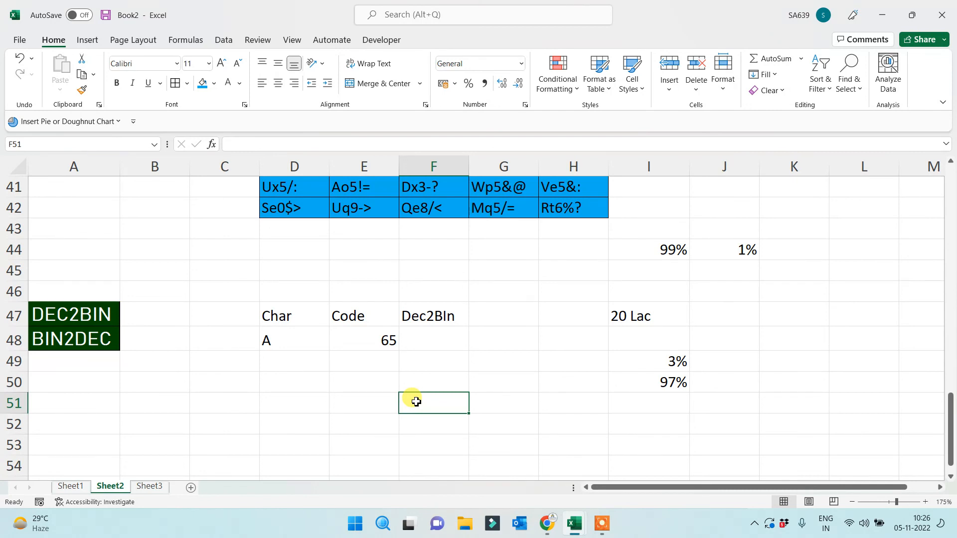
click(547, 525)
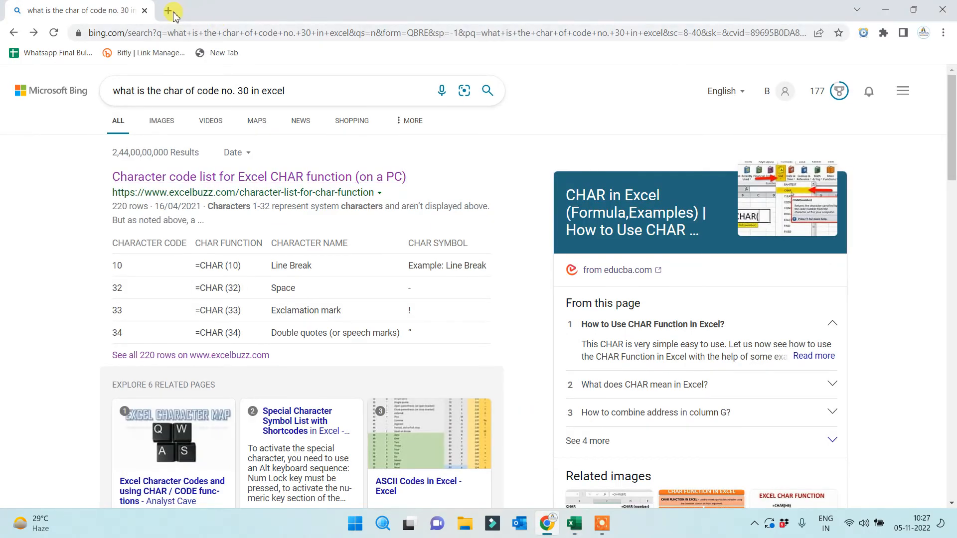
Load zoom.us in a new tab and view the Personal Meeting Room details
click(168, 10)
text(zoom.us)
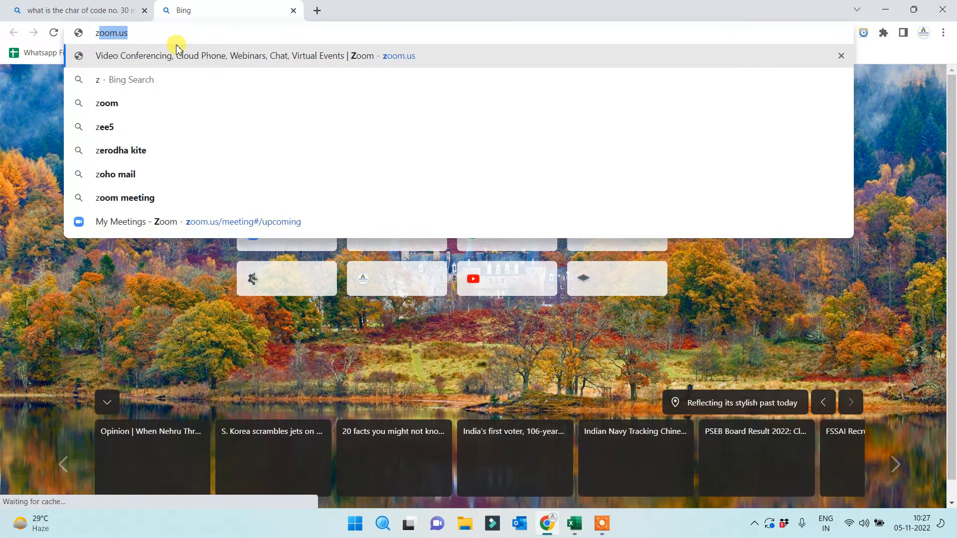
key(Return)
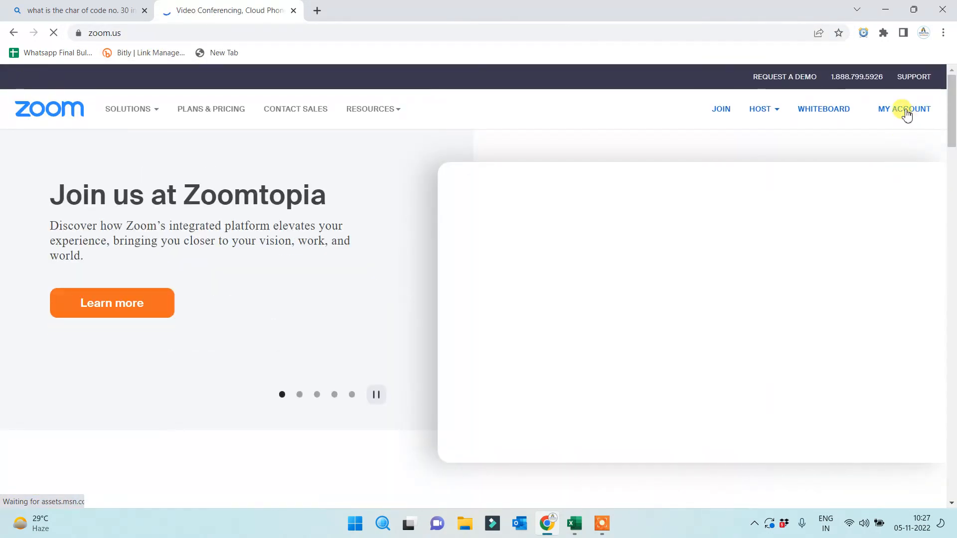
click(905, 114)
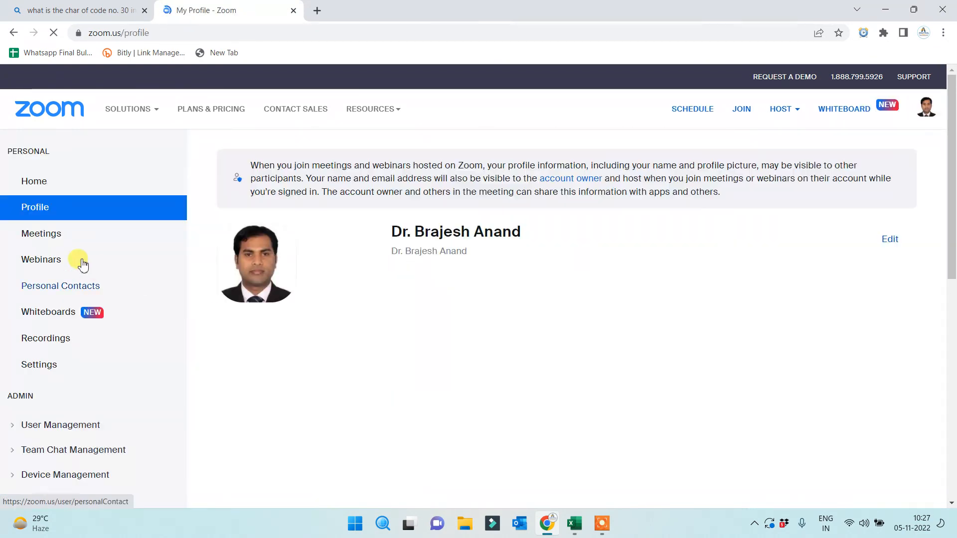
click(40, 234)
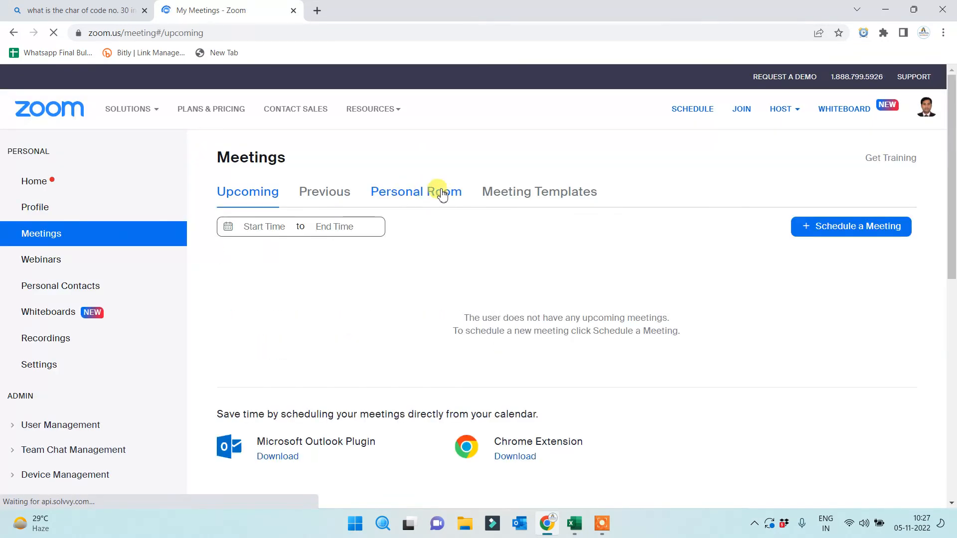
click(437, 196)
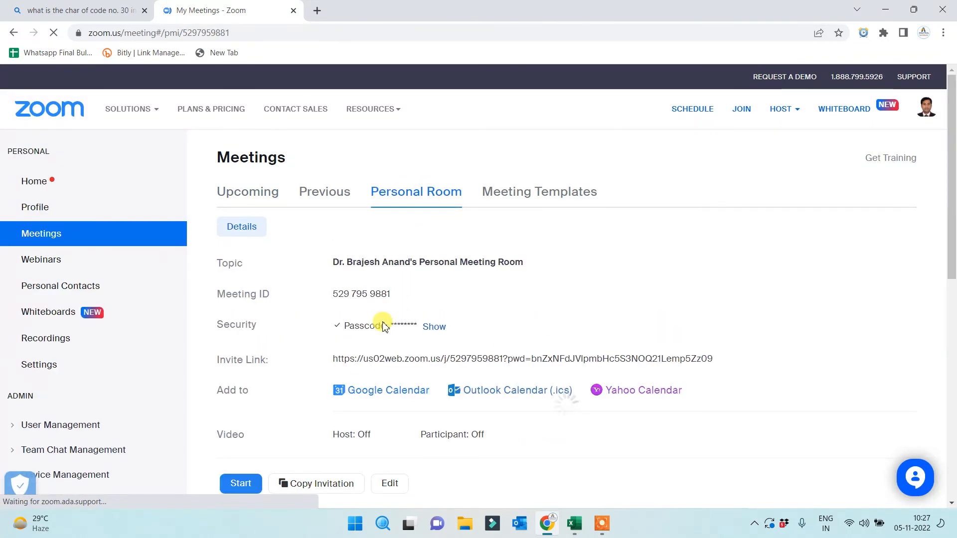
Start the Personal Room meeting in the Zoom app, then return to the Excel workbook
click(250, 485)
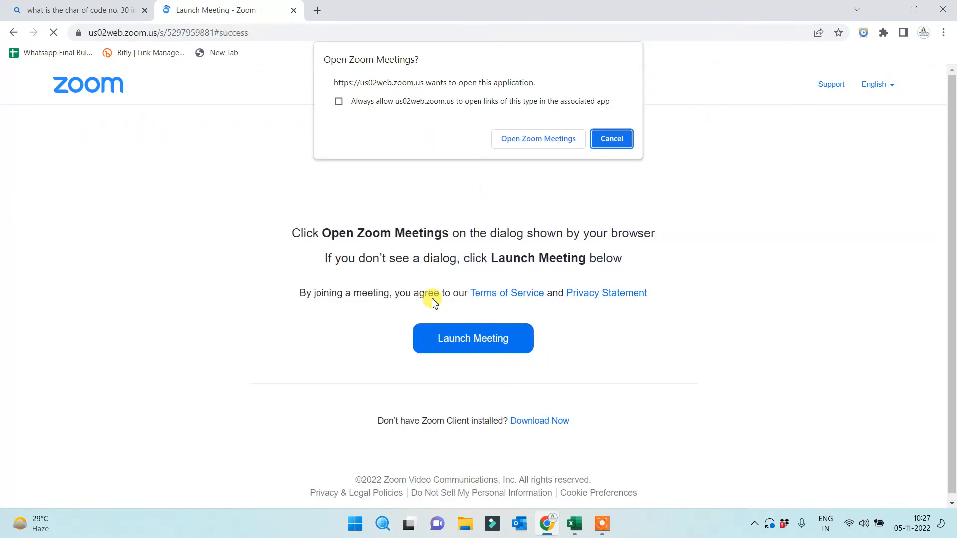
click(511, 139)
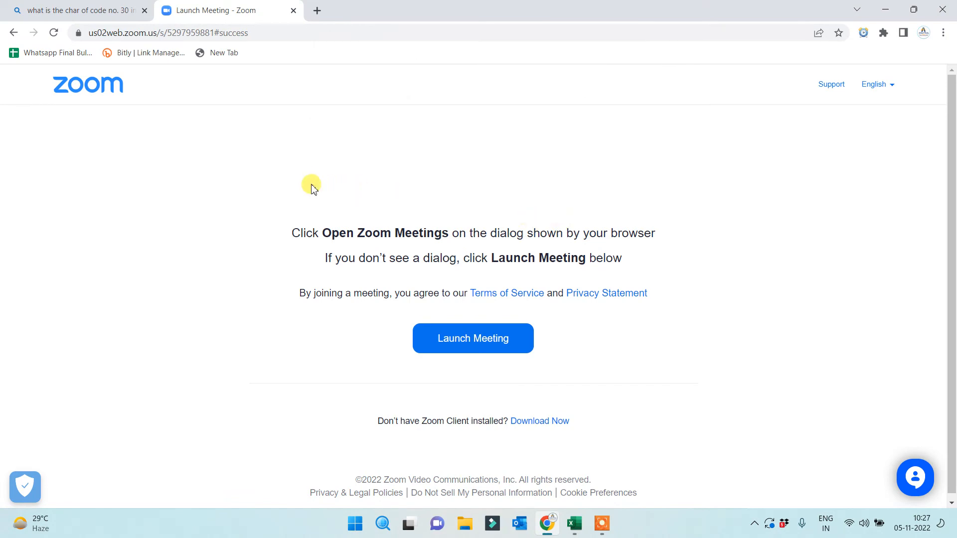
click(117, 11)
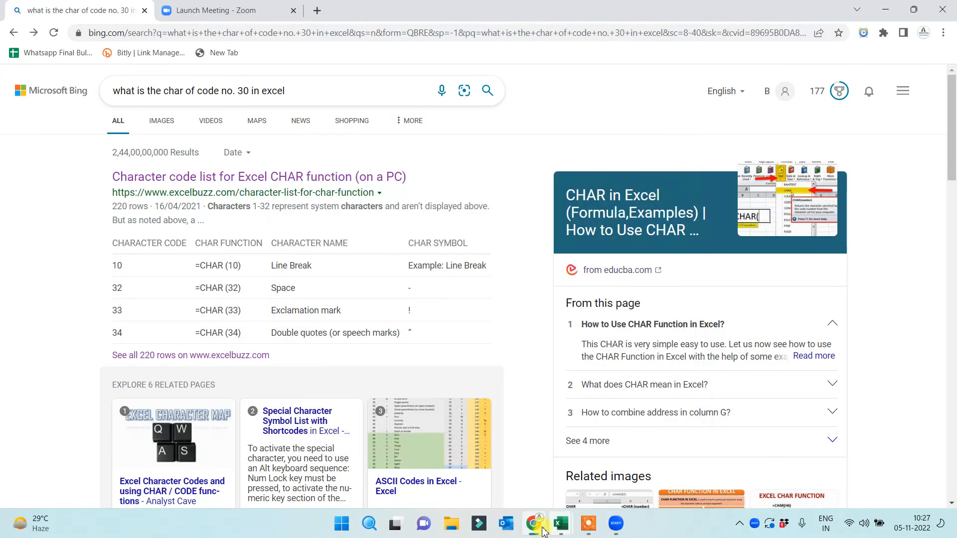
click(563, 524)
Maximize the Zoom meeting window and share the entire screen
click(325, 403)
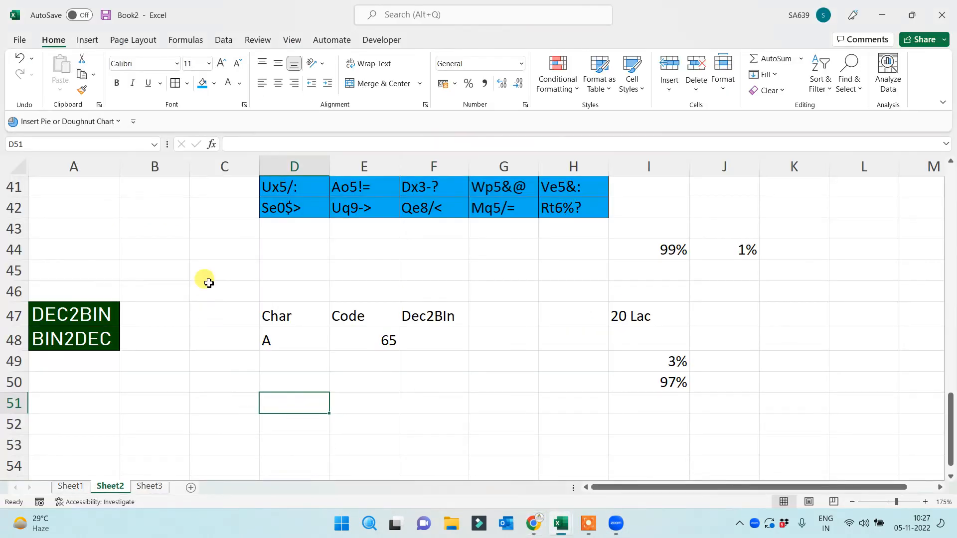
click(202, 274)
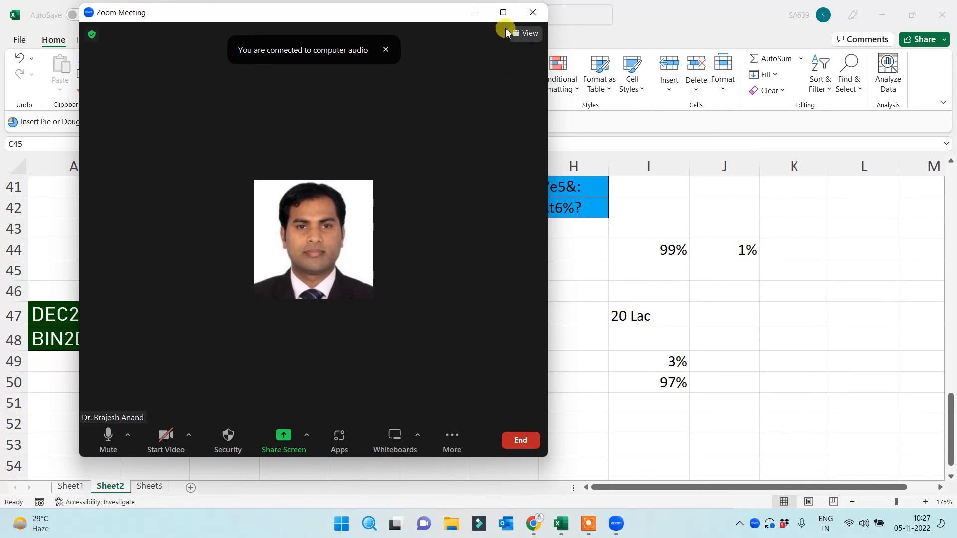
click(504, 12)
click(494, 487)
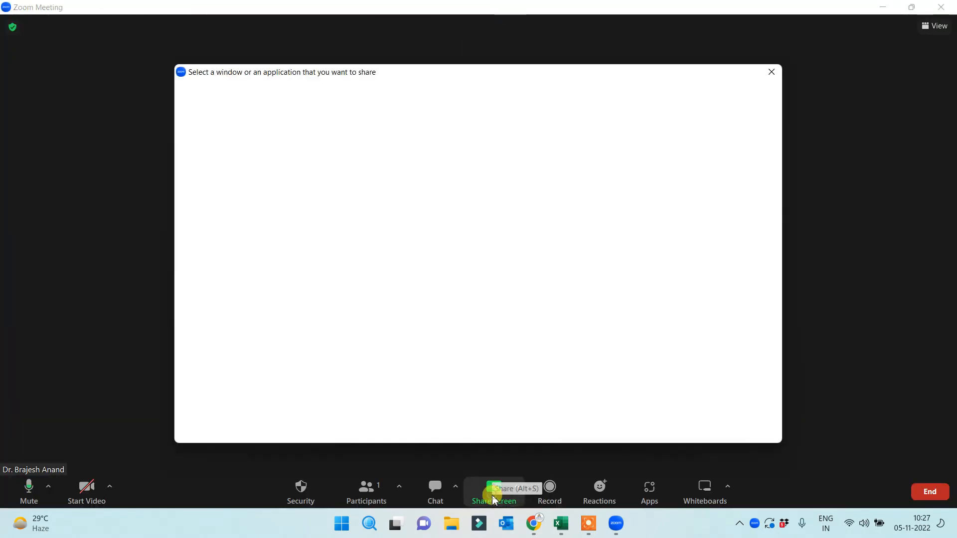
double_click(265, 148)
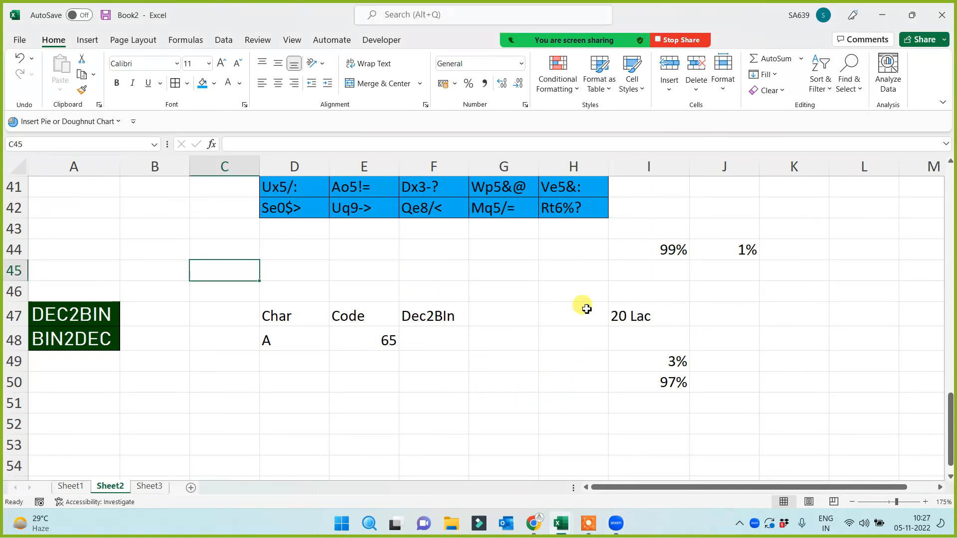
Review the letter A in D48 and the CODE formula in E48
click(565, 270)
click(508, 258)
click(413, 263)
click(279, 245)
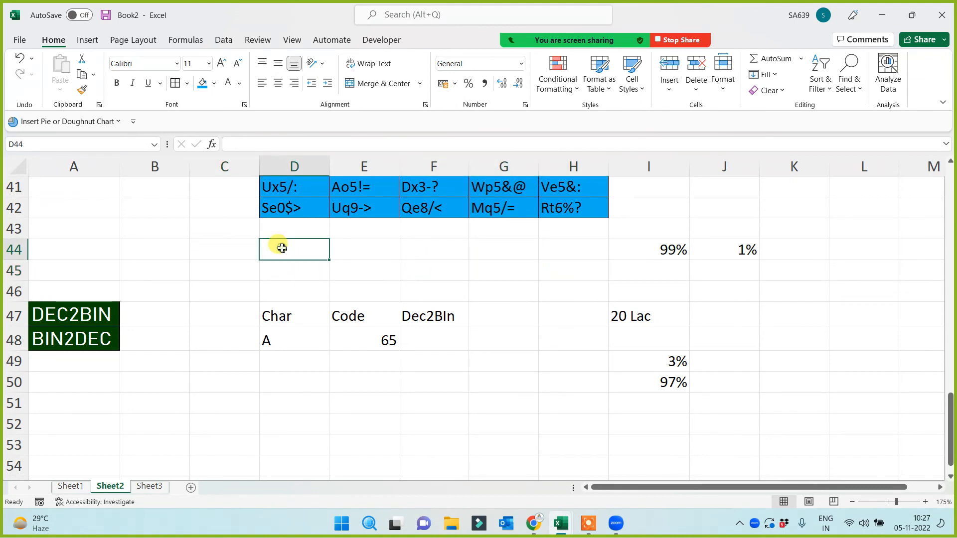
click(374, 399)
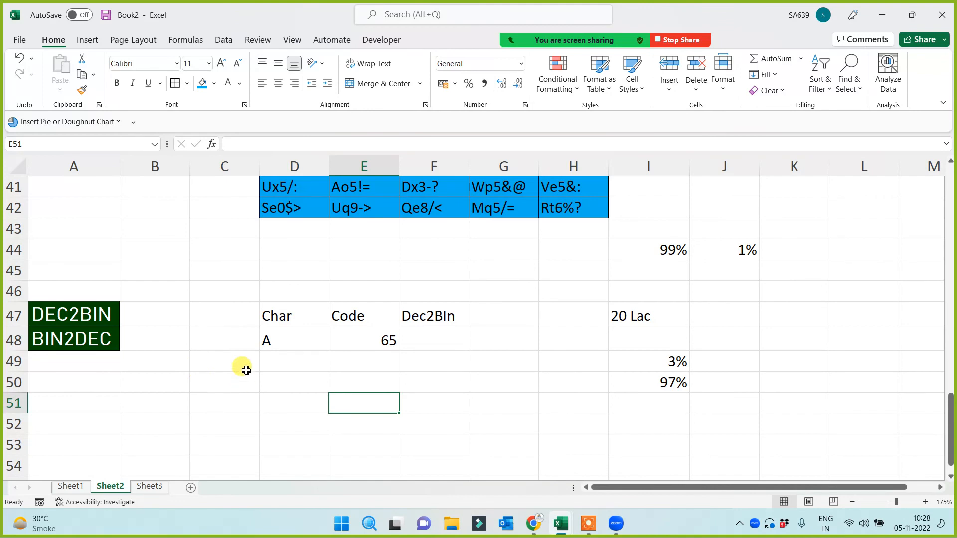
click(271, 337)
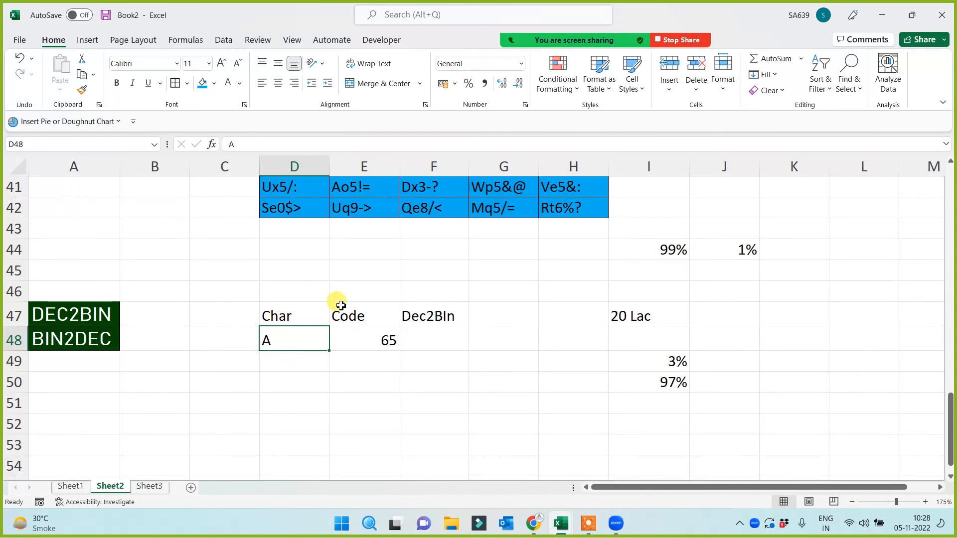
click(359, 341)
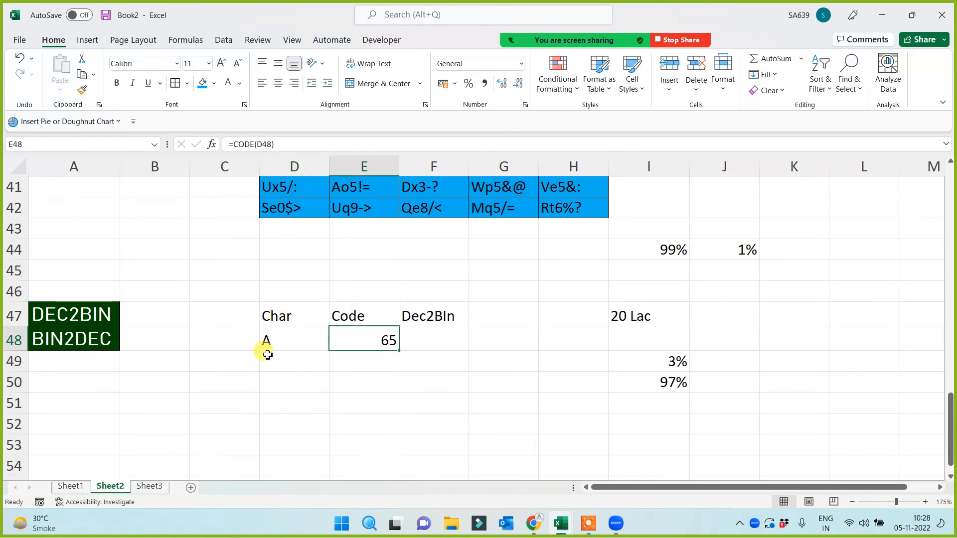
click(275, 343)
click(353, 339)
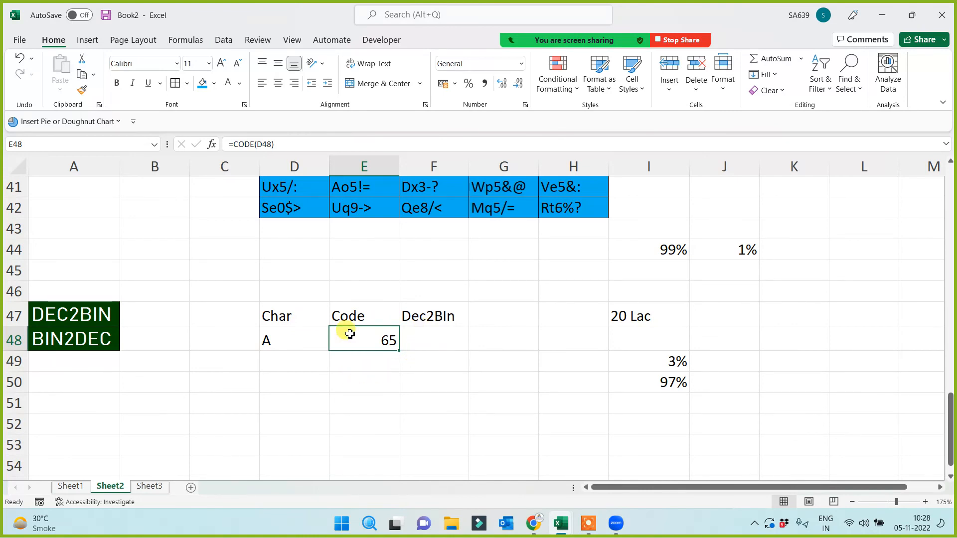
Enter =DEC2BIN(E48) in F48, converting 65 to 1000001
click(435, 337)
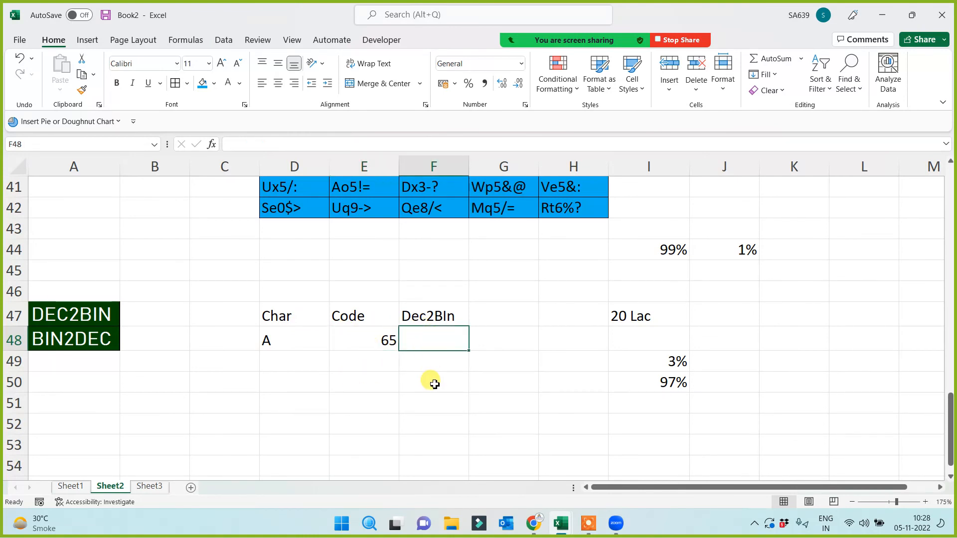
text(=)
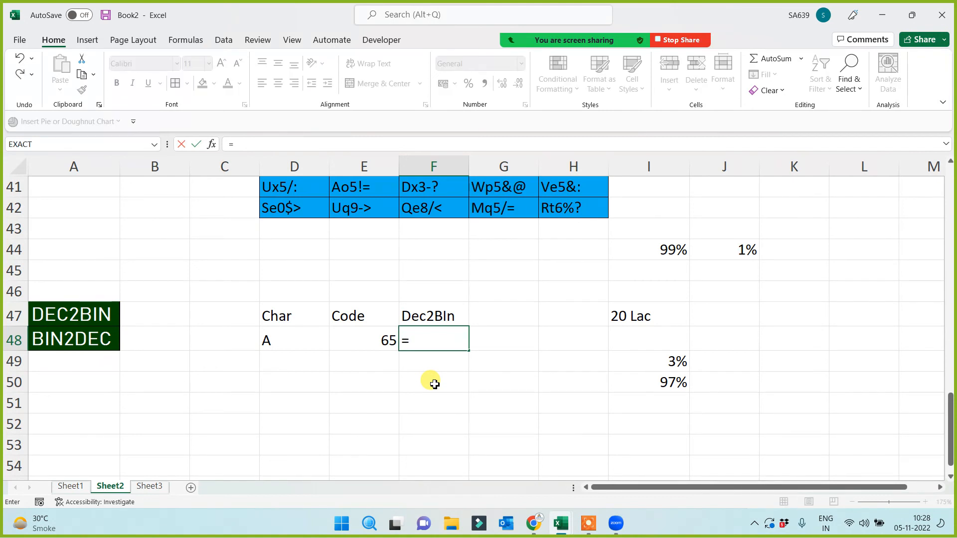
text(dec)
key(Tab)
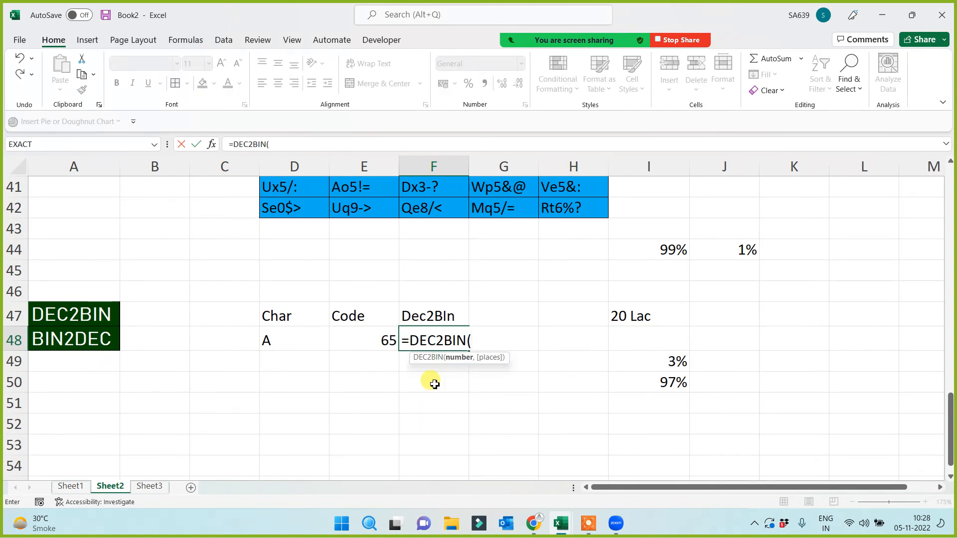
click(367, 344)
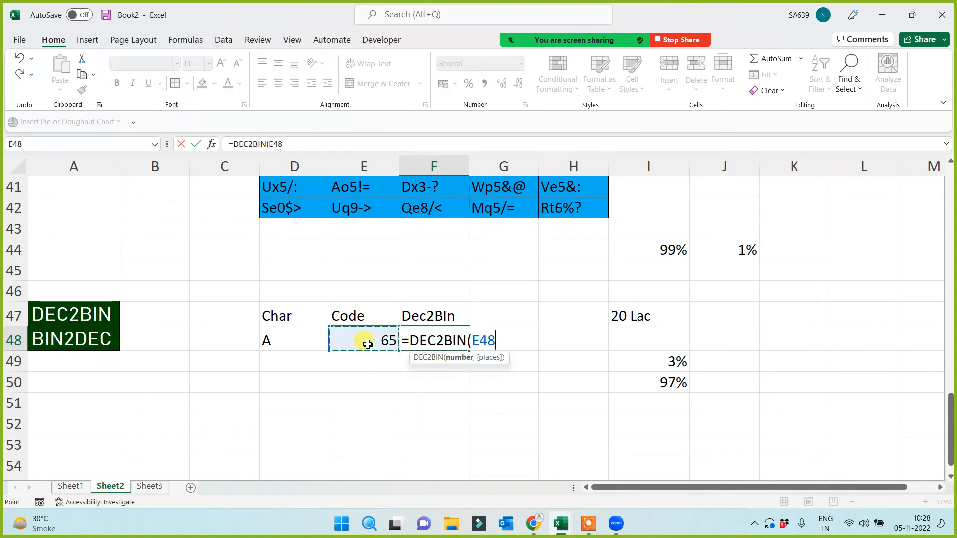
text())
key(Return)
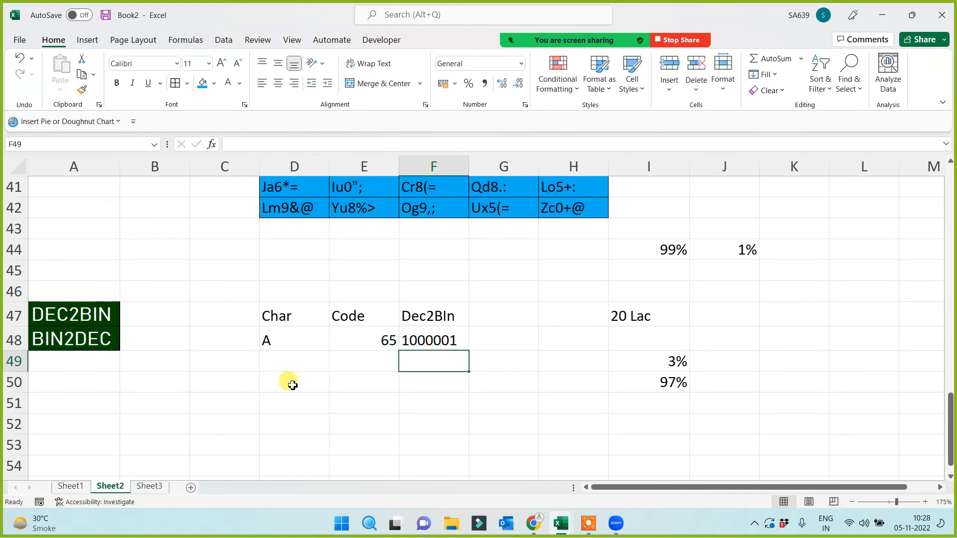
click(424, 340)
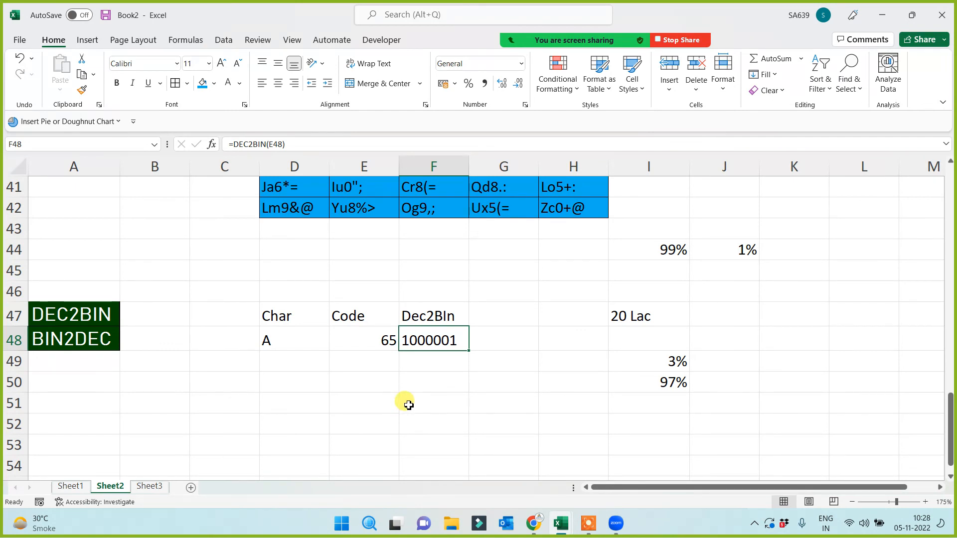
click(278, 344)
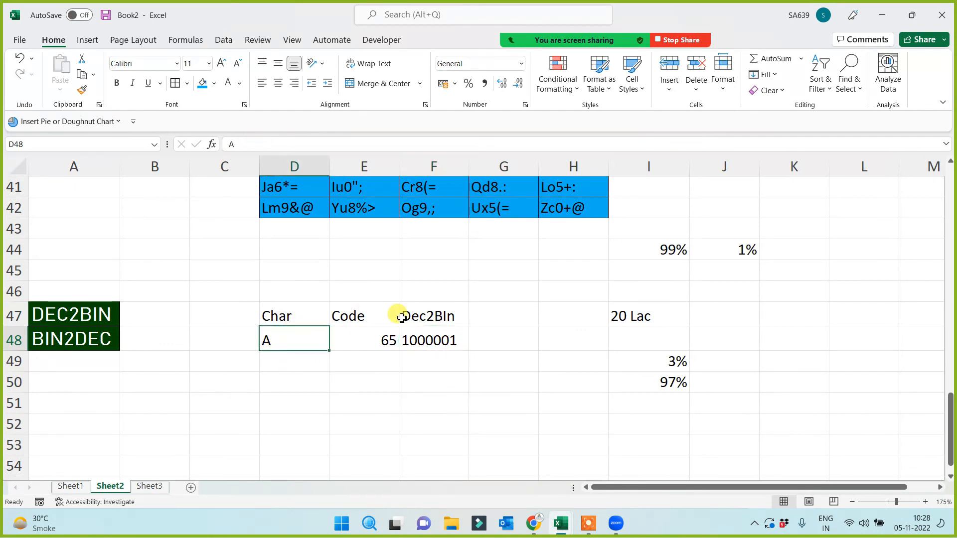
click(427, 337)
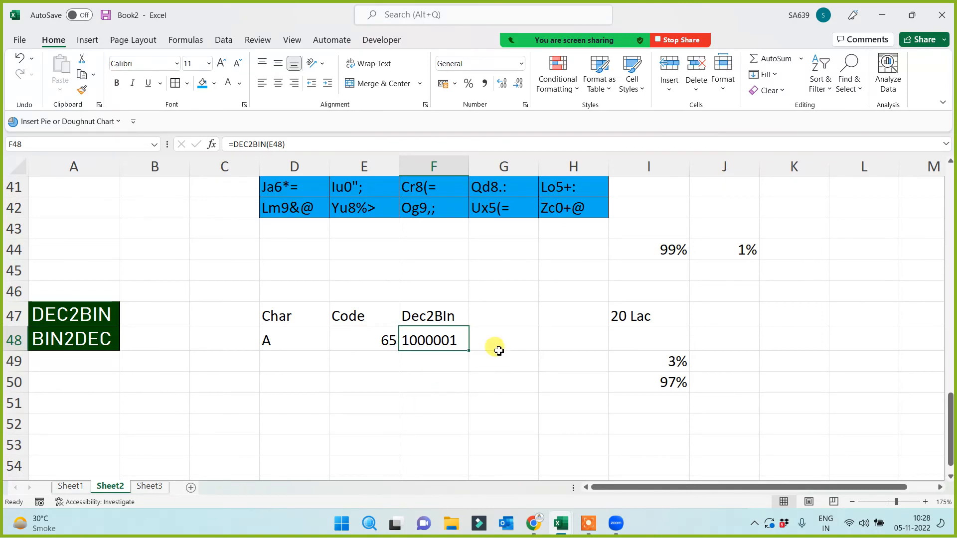
click(499, 321)
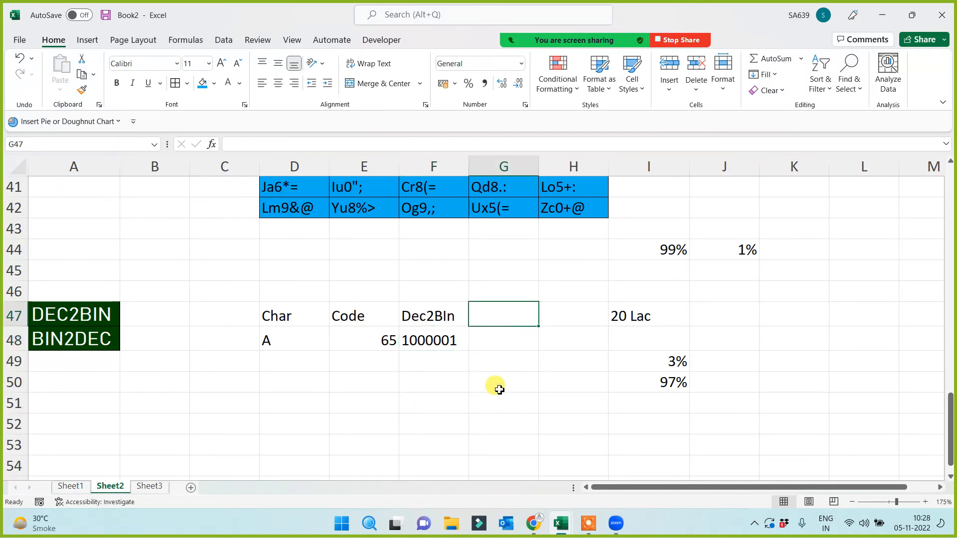
Type the BINto2Dec heading in G47 and enter =BIN2DEC(E48) beneath it
text(BI)
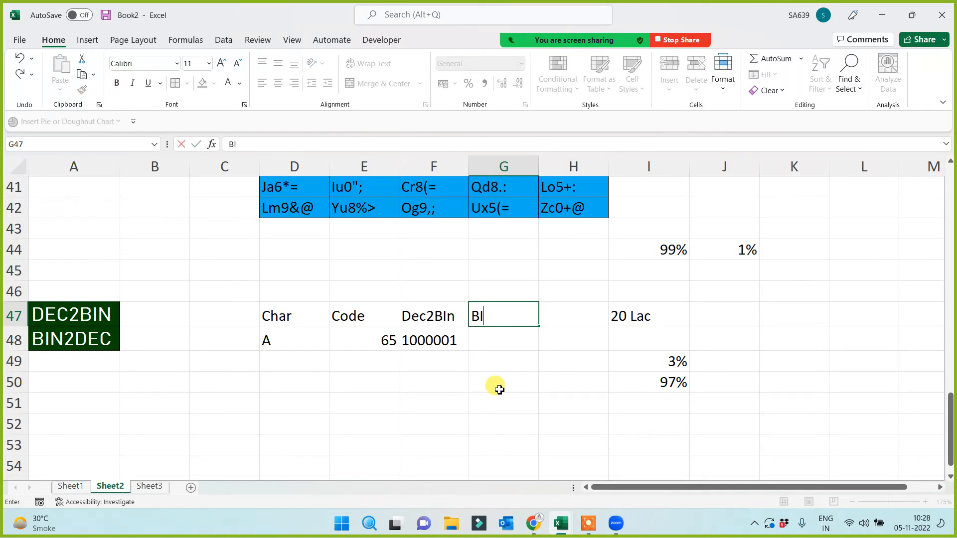
text(Nto)
text(2Dec)
click(484, 342)
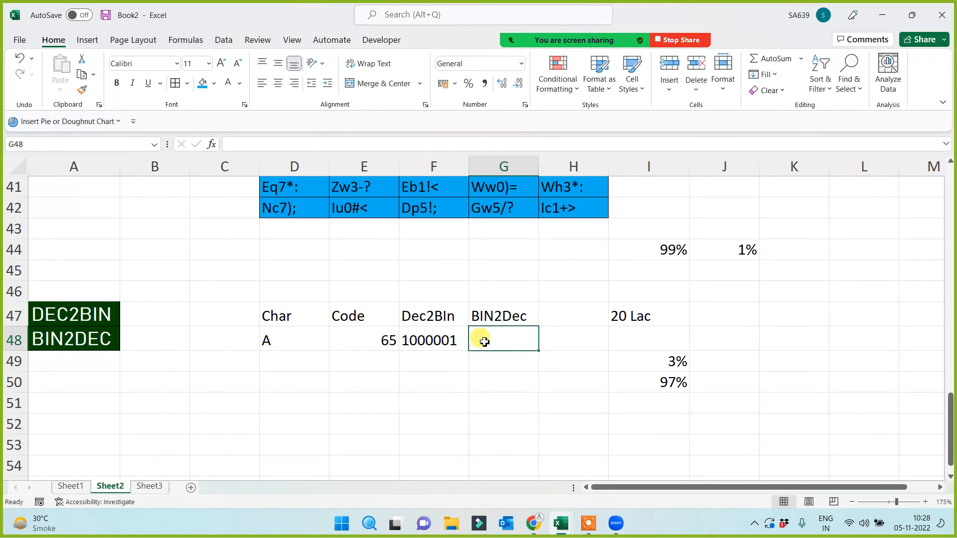
text(=)
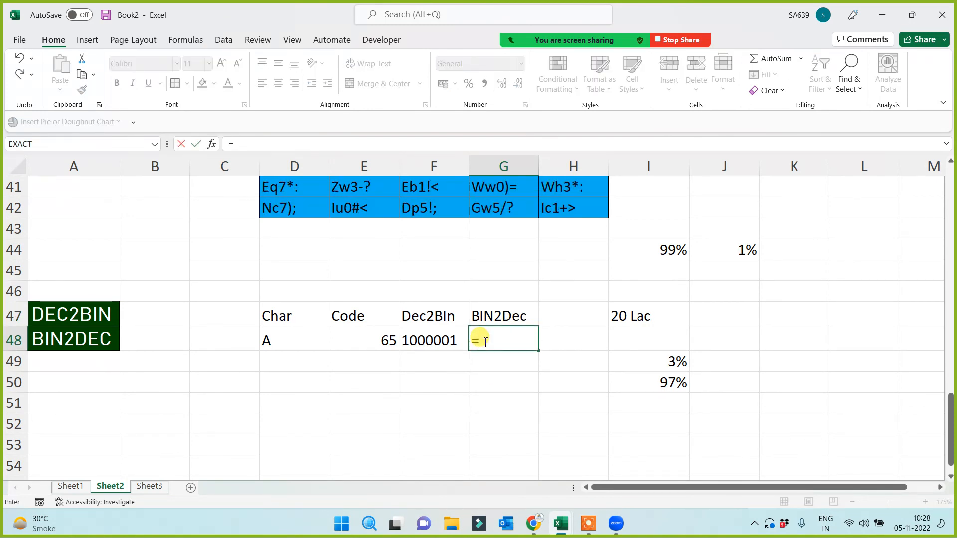
text(bin)
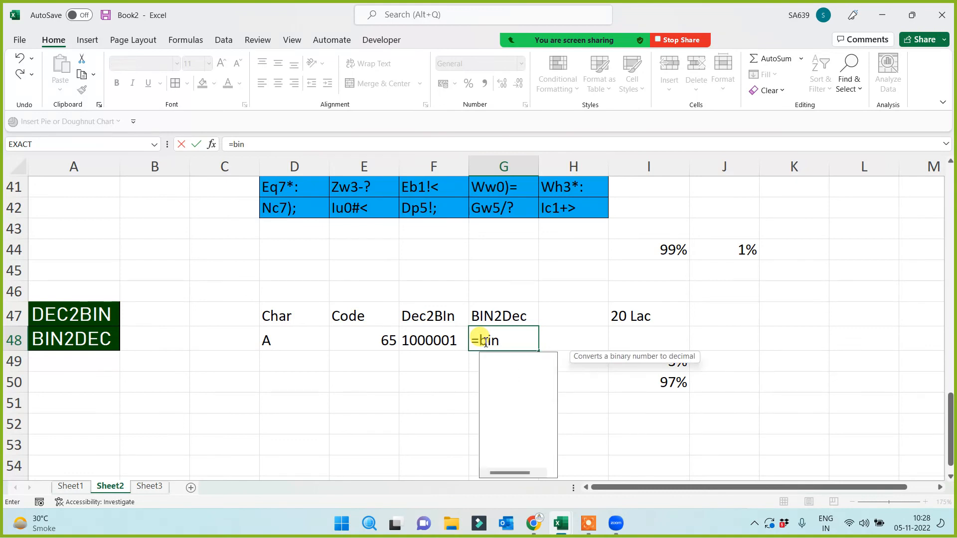
key(Tab)
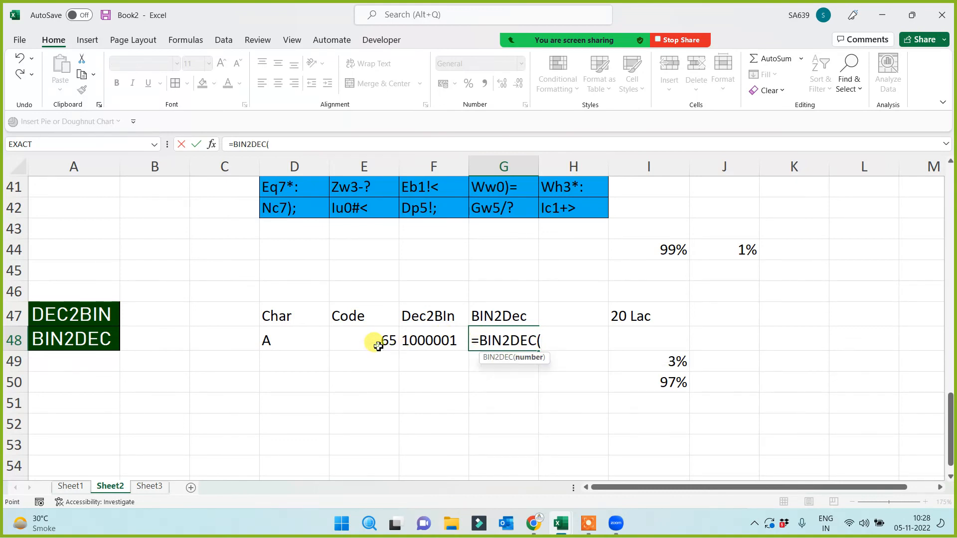
click(377, 343)
key(Return)
Correct G48 to =BIN2DEC(F48) so the #NUM! error becomes 65
click(488, 338)
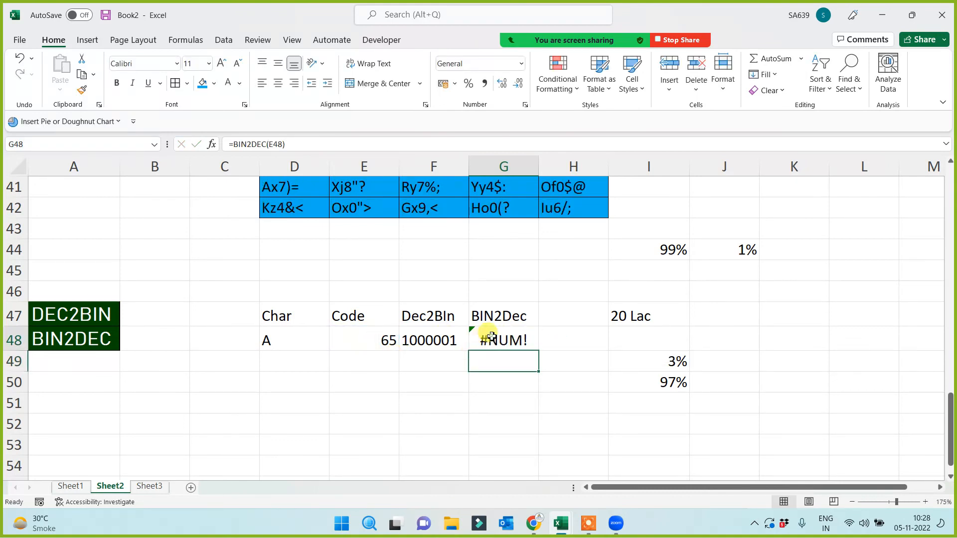
click(305, 149)
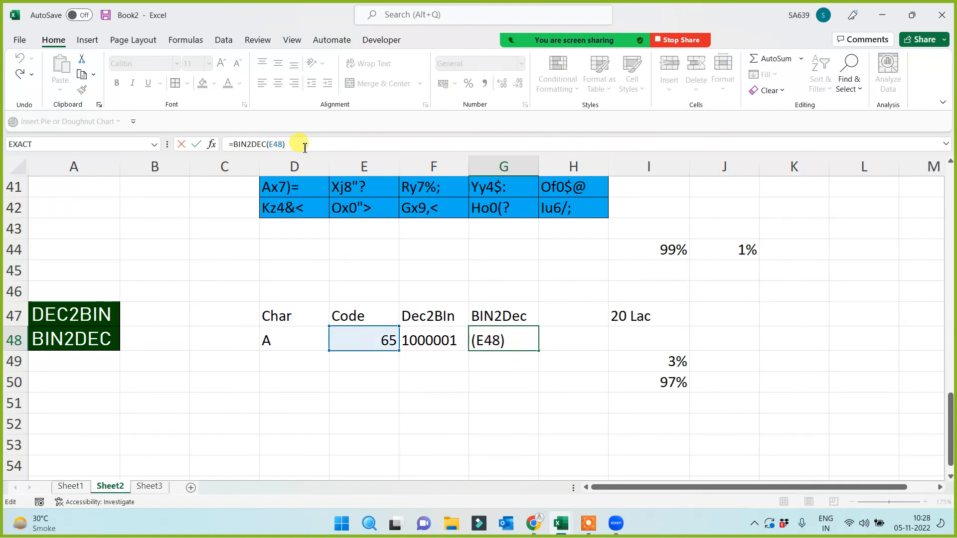
click(275, 144)
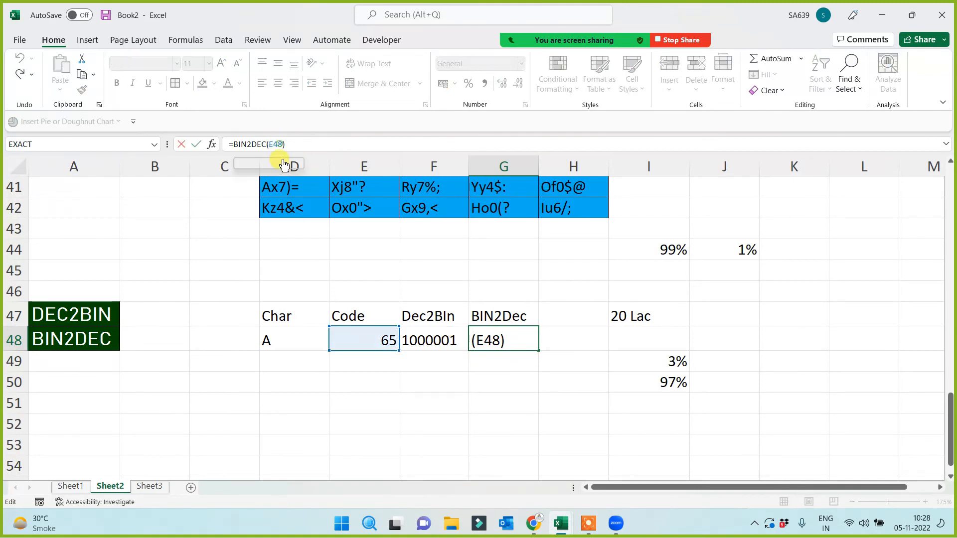
key(Delete)
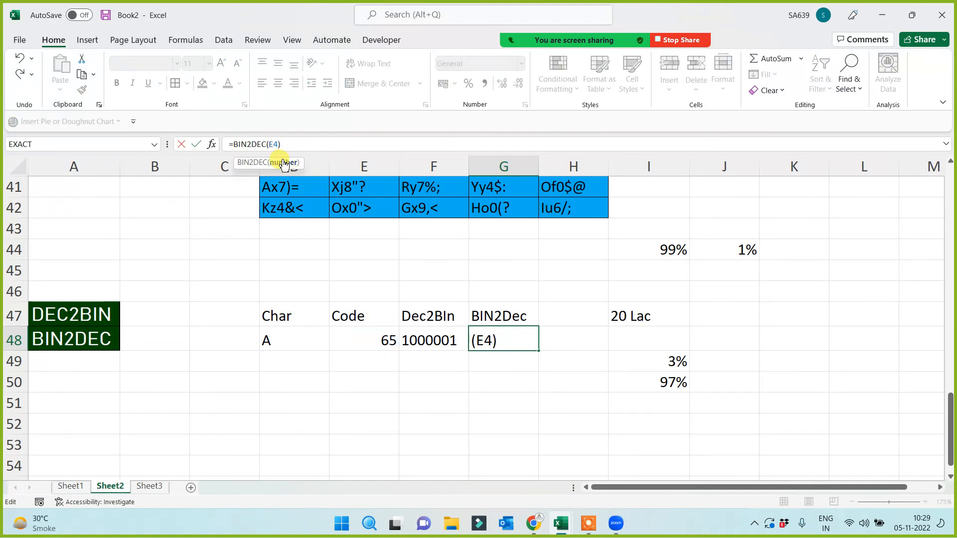
key(BackSpace)
key(BackSpace)
click(434, 345)
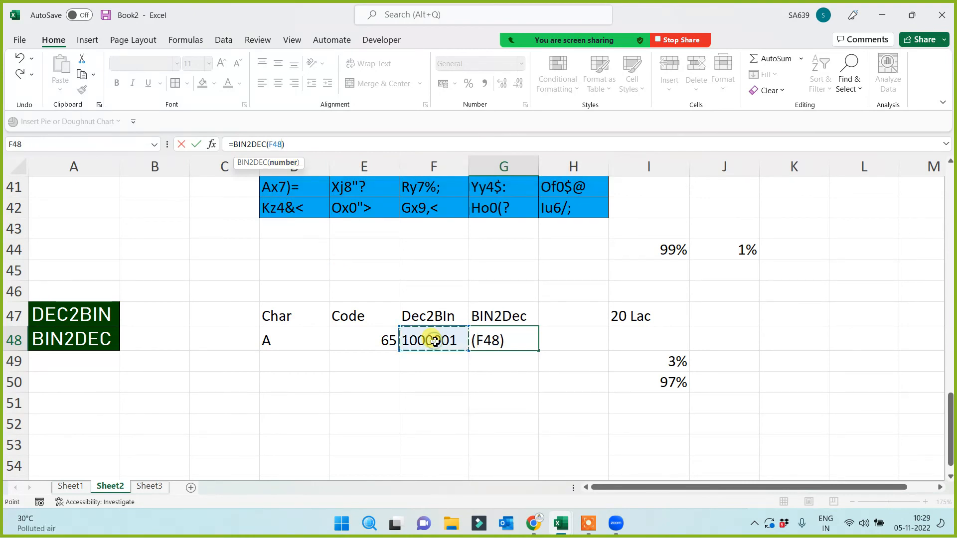
key(Return)
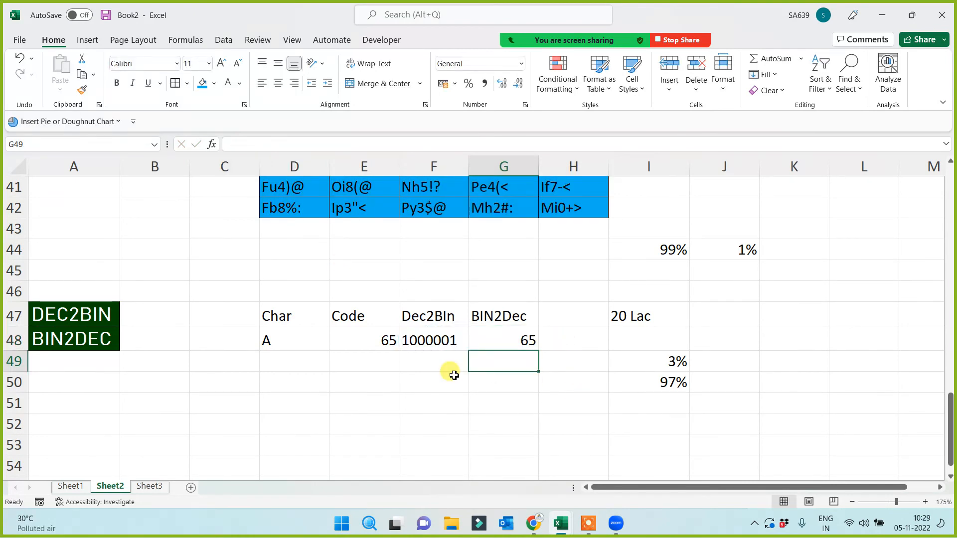
click(264, 340)
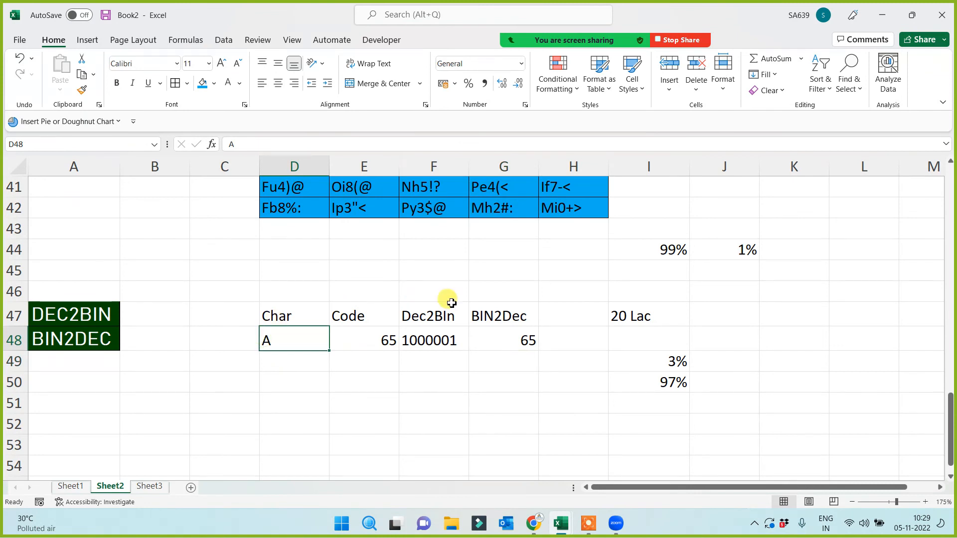
Put a Char heading in H47 and =CHAR(G48) in H48 showing A, then select E47:G48
click(499, 337)
click(553, 316)
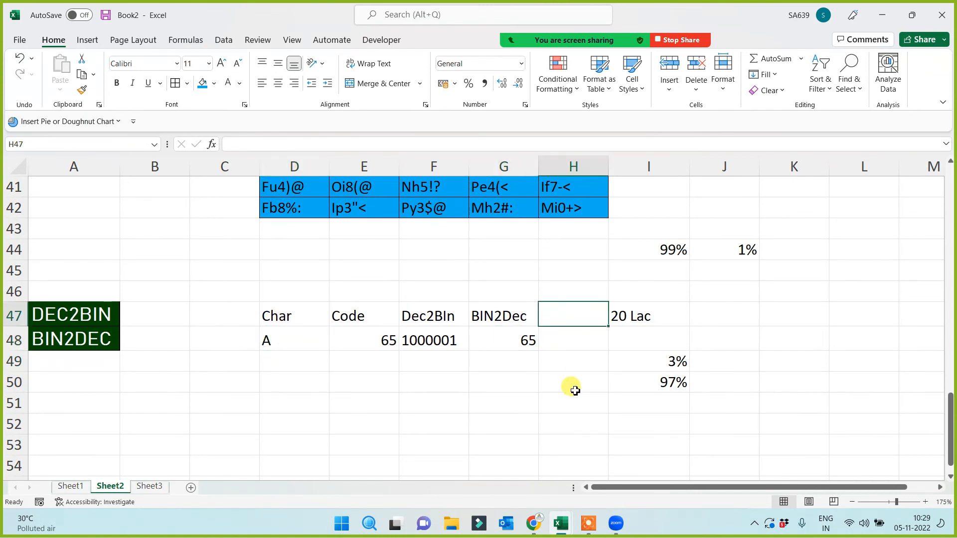
text(Char)
key(Return)
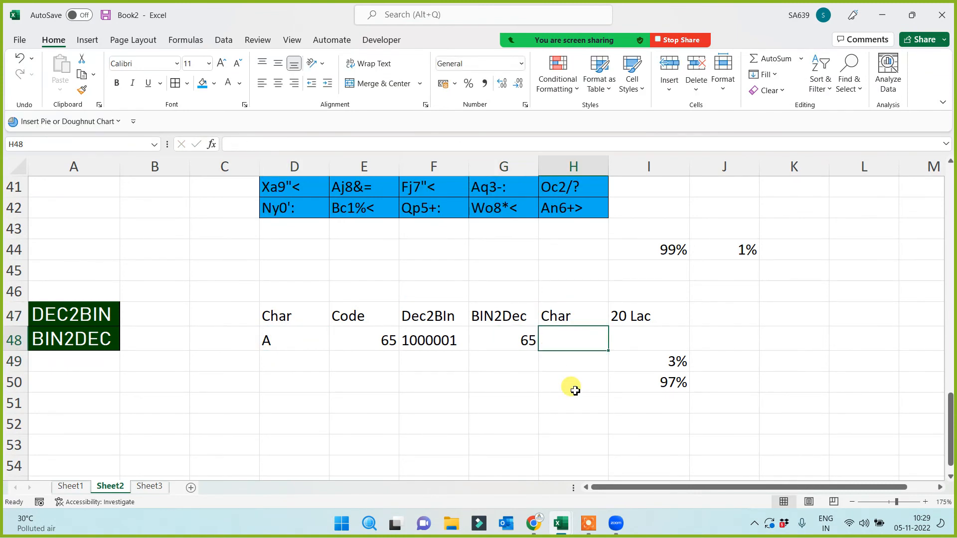
text(=char()
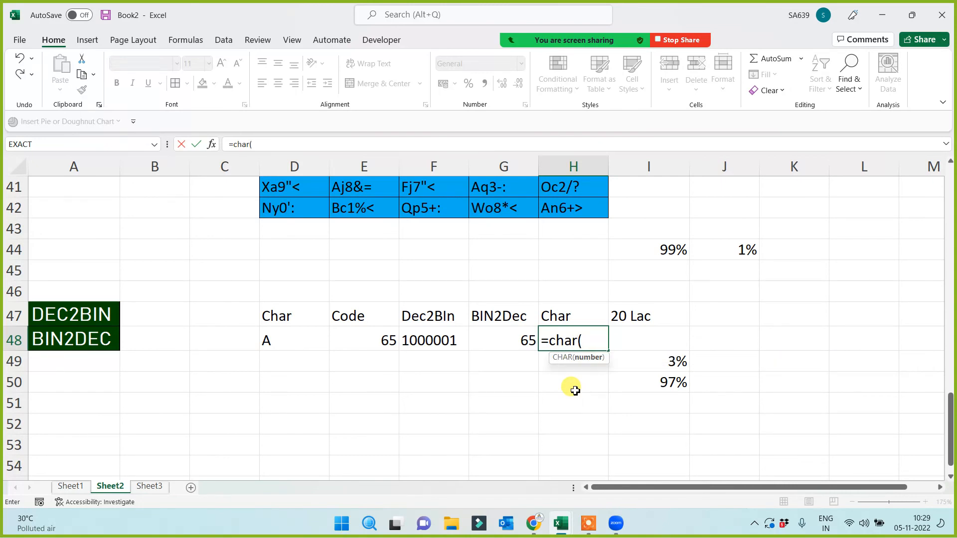
click(522, 343)
key(Return)
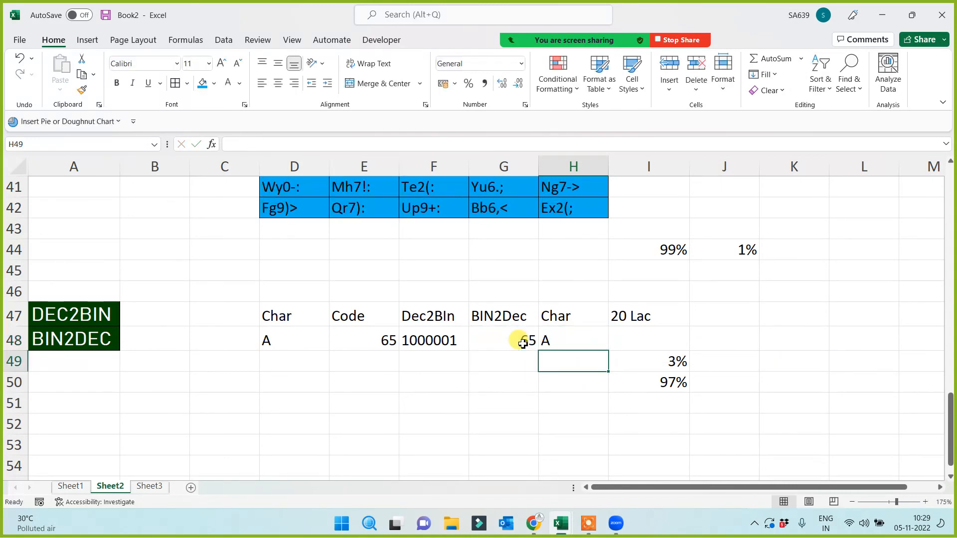
drag(353, 318, 493, 344)
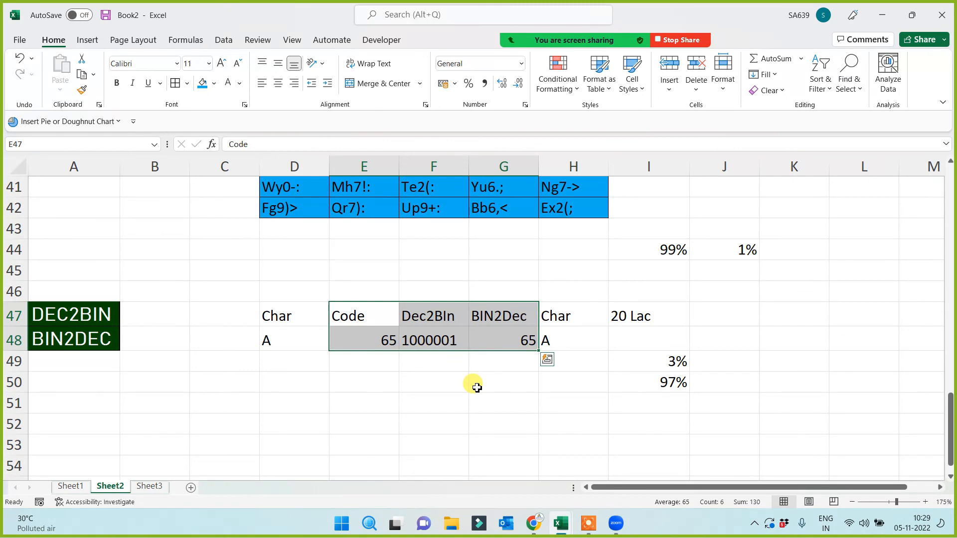
Review the A, 65, 1000001, 65, A row and DEC2BIN/BIN2DEC titles, then preview open workbooks
click(471, 418)
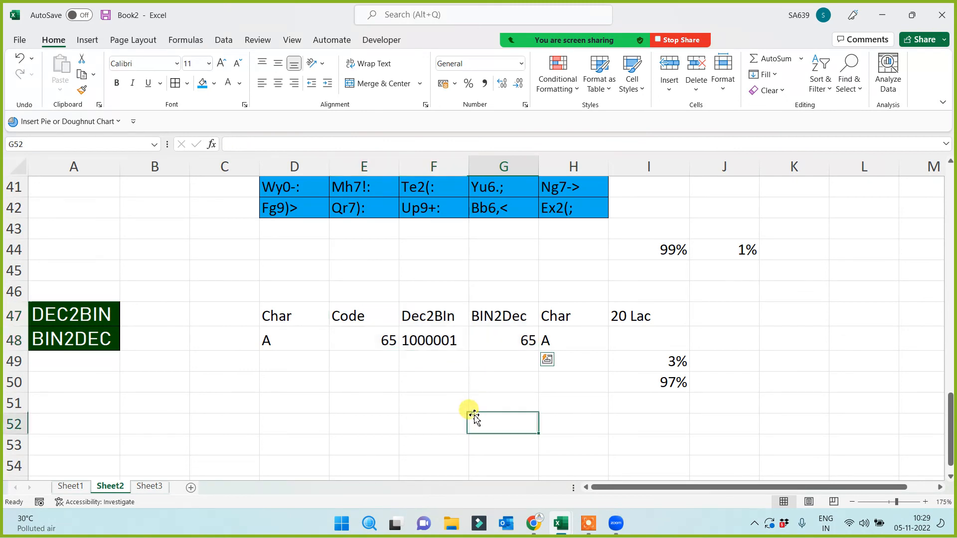
scroll(480, 388, up, 8)
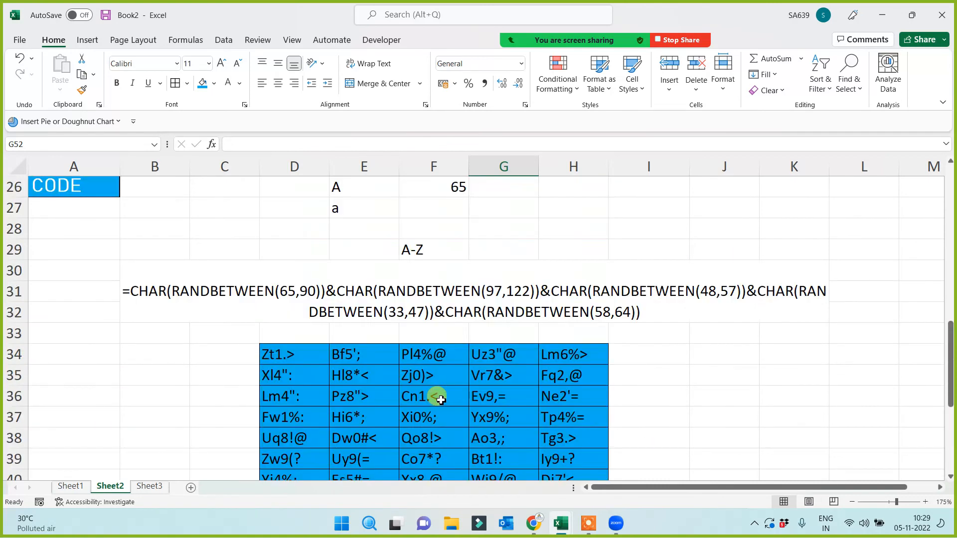
scroll(409, 349, up, 5)
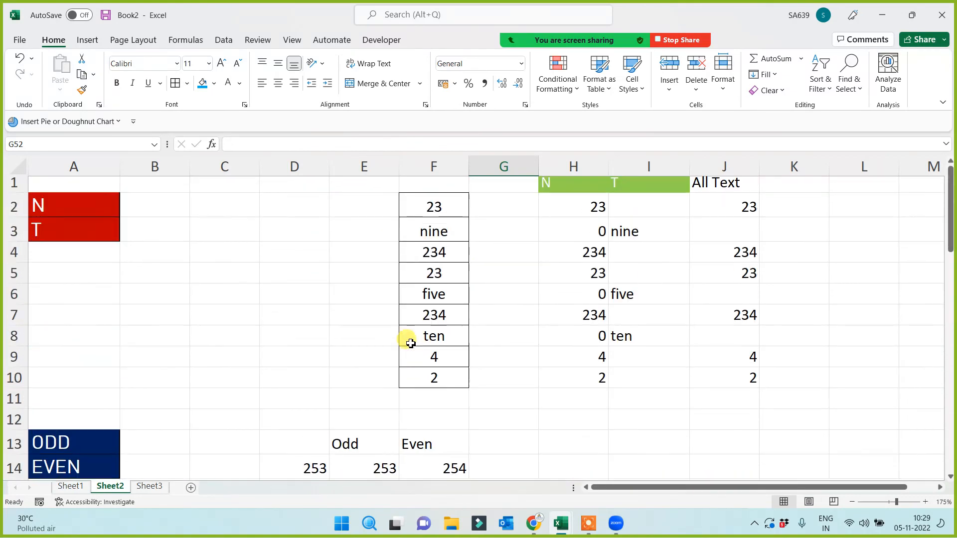
scroll(384, 338, down, 15)
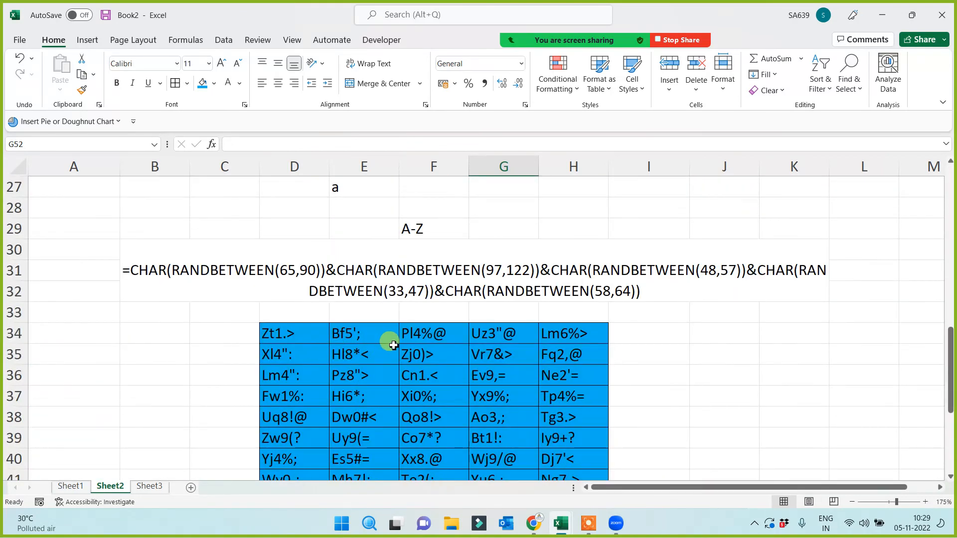
click(240, 356)
drag(93, 228, 82, 264)
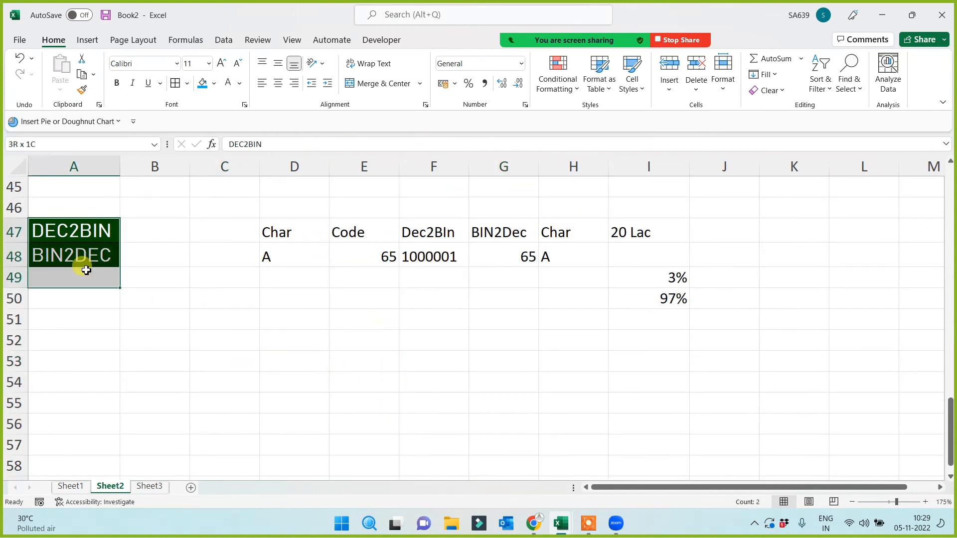
click(291, 324)
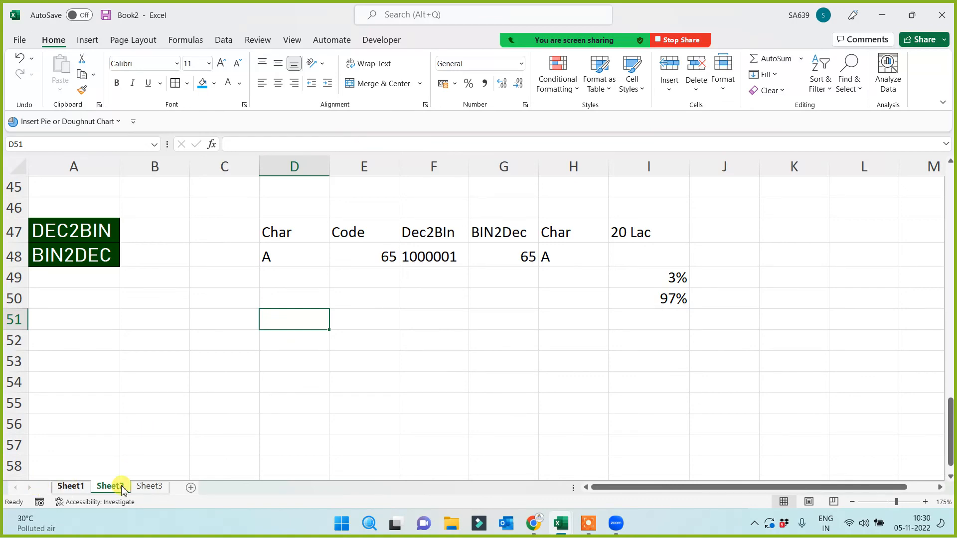
click(561, 523)
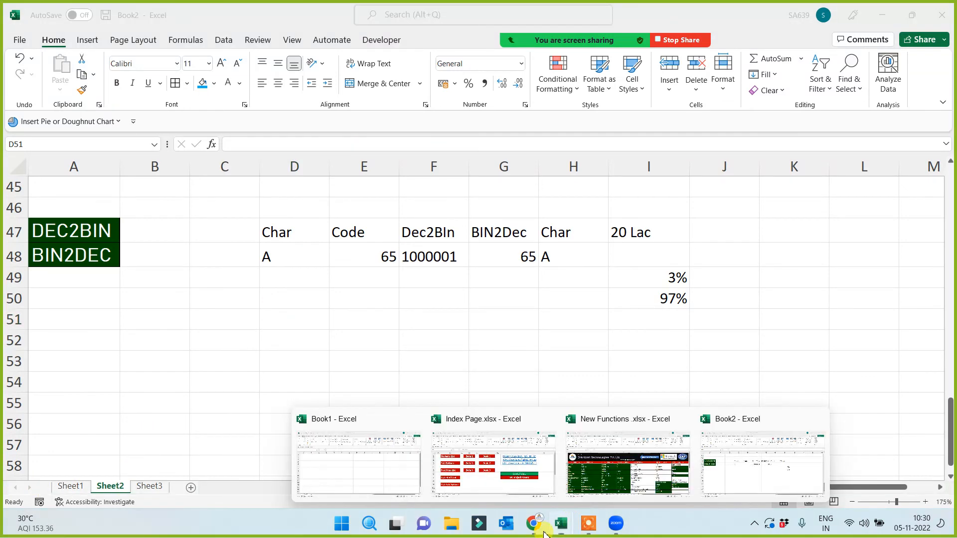
Switch to the New Functions workbook and highlight the N–BIN2DEC names, AVERAGEIF, IF and CODE
click(617, 491)
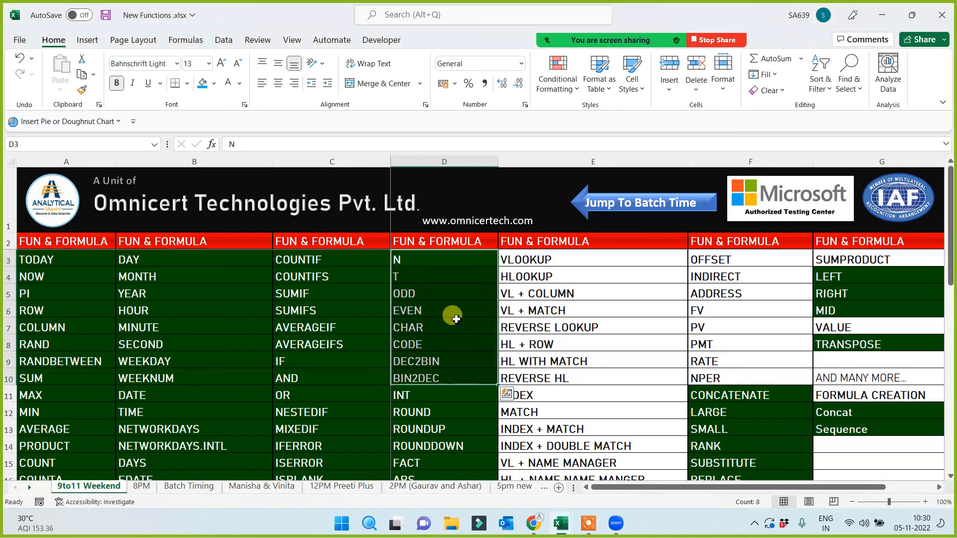
drag(430, 260, 424, 382)
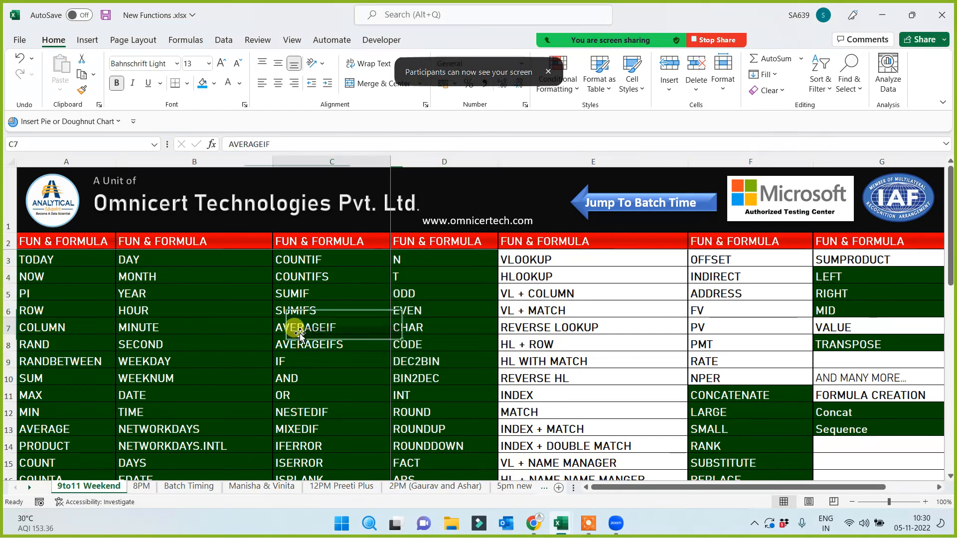
click(319, 330)
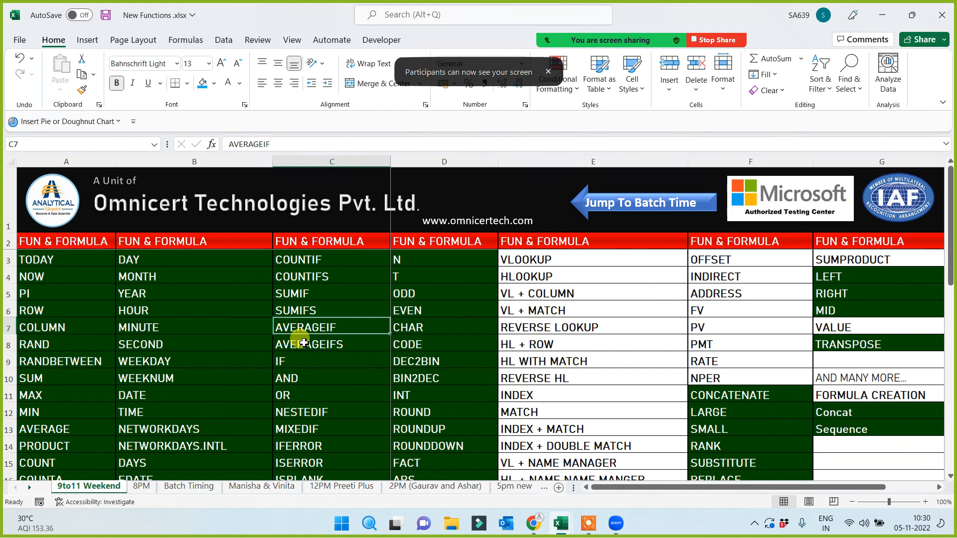
drag(426, 260, 427, 364)
click(349, 362)
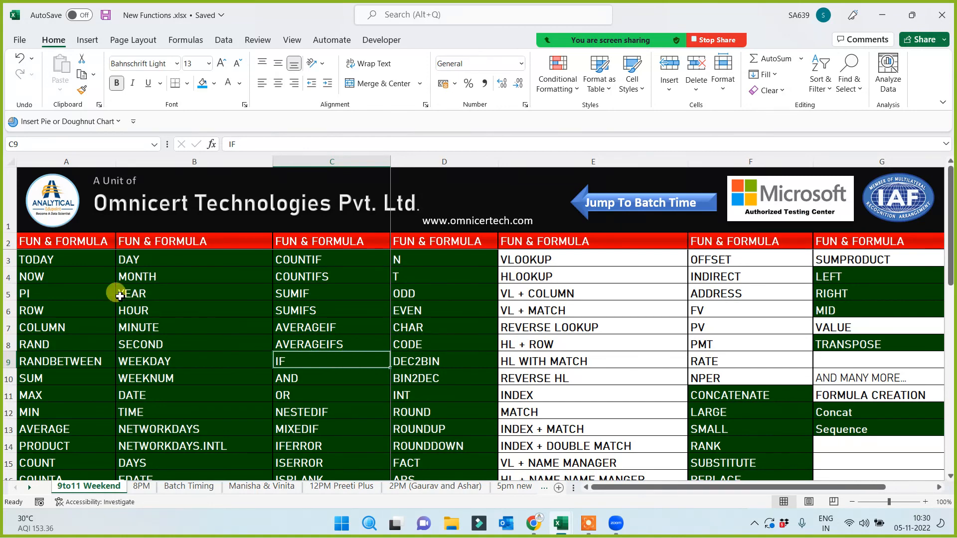
drag(70, 239, 419, 412)
click(406, 340)
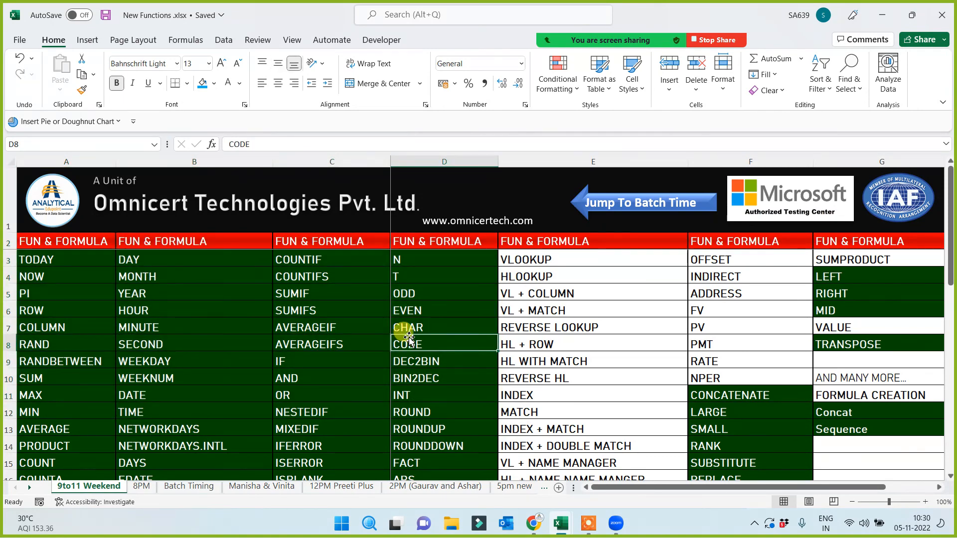
Scroll through the function list, pointing out the AND and MIXEDIF entries
scroll(791, 364, down, 2)
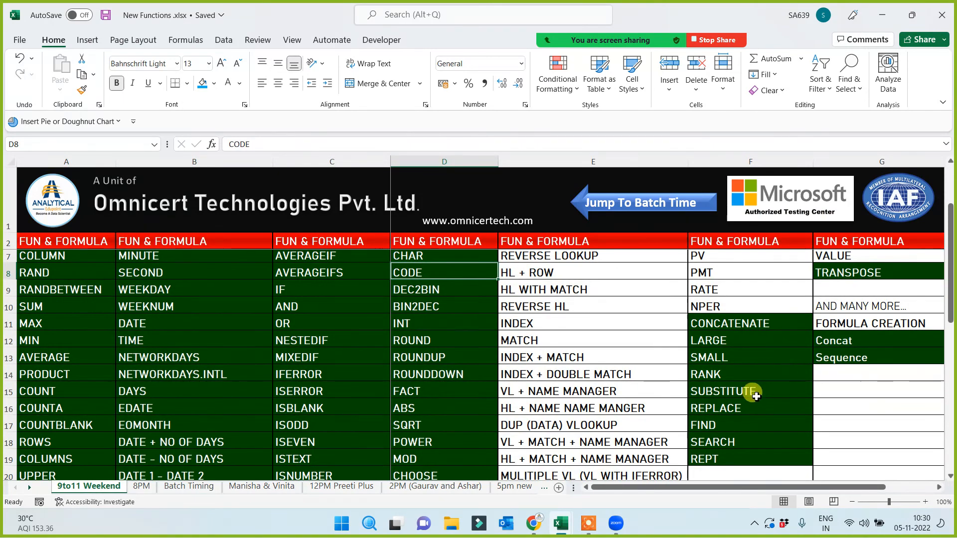
scroll(783, 391, down, 2)
scroll(783, 384, up, 4)
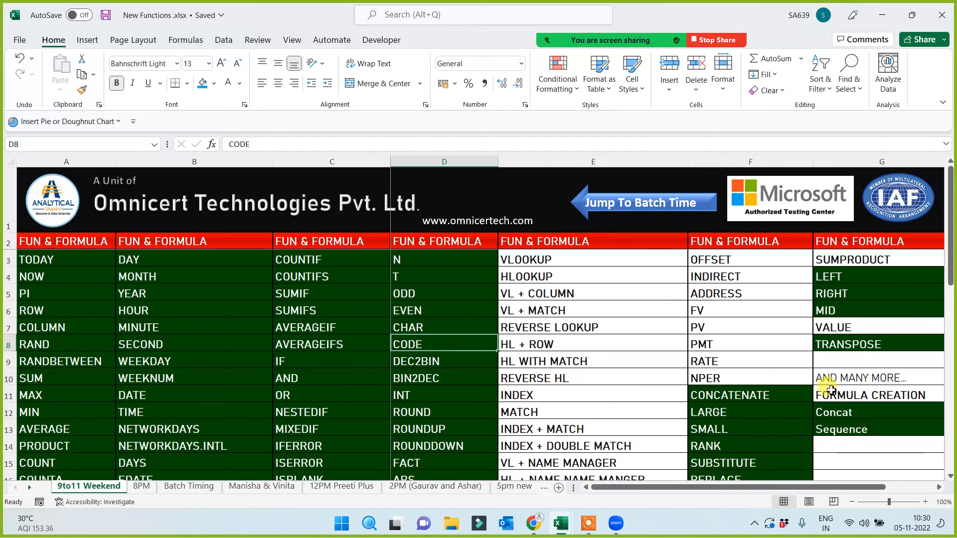
scroll(823, 381, down, 2)
scroll(737, 390, up, 2)
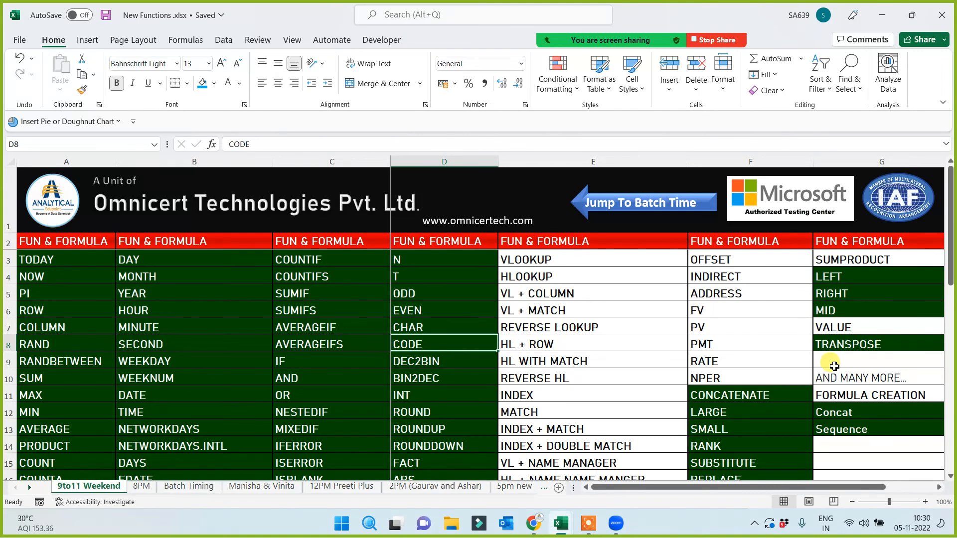
click(351, 379)
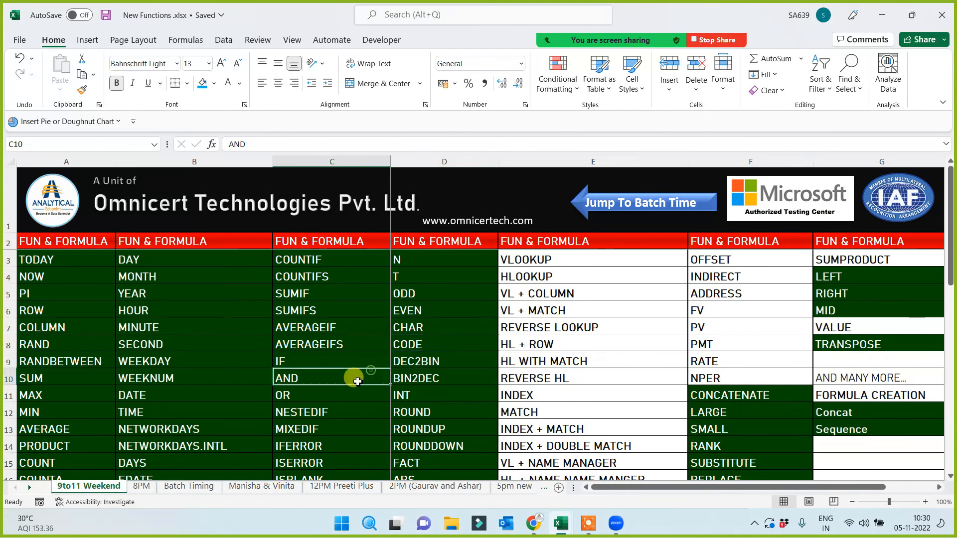
scroll(595, 349, down, 3)
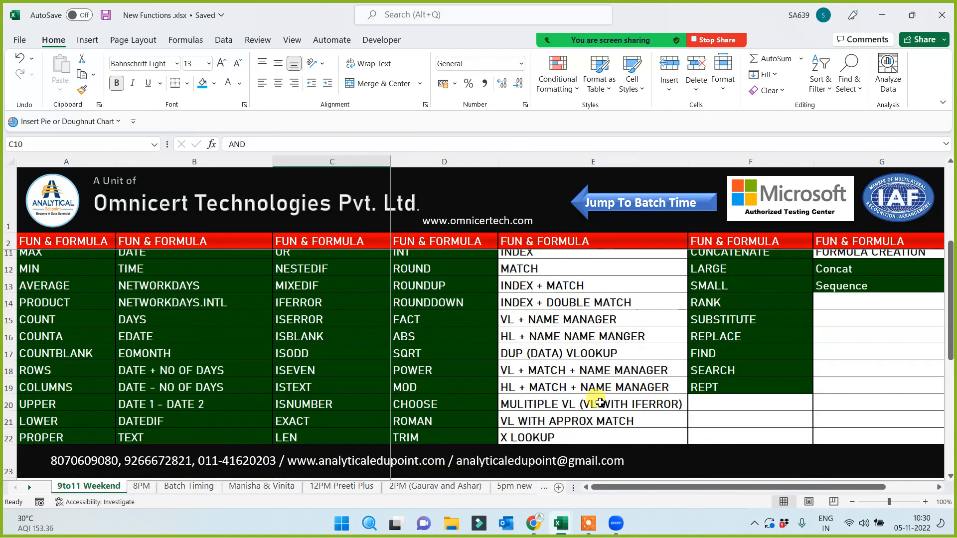
scroll(580, 388, up, 2)
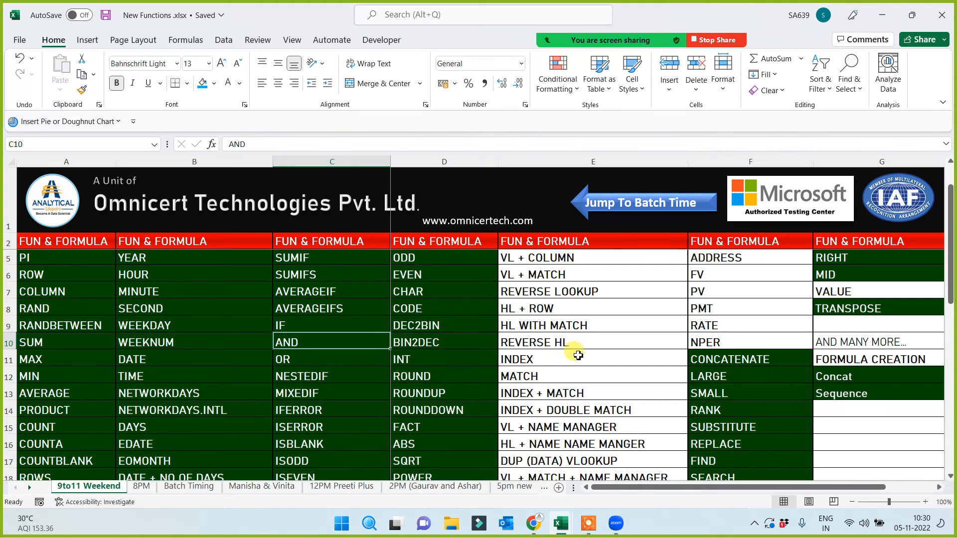
click(365, 389)
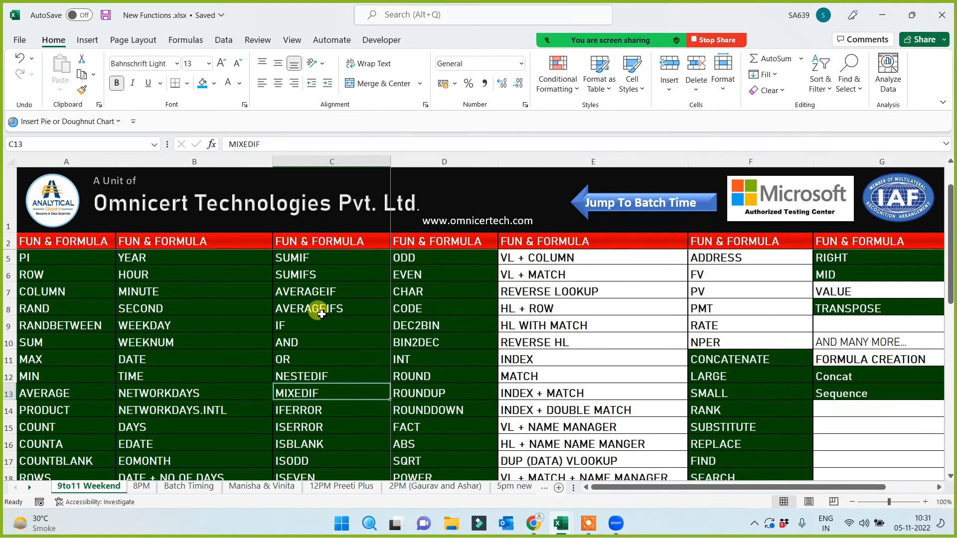
Select the A5:D15 function block and point out MIXEDIF, TRIM, CHAR, T, N and AVERAGEIFS
drag(94, 262, 422, 432)
click(311, 392)
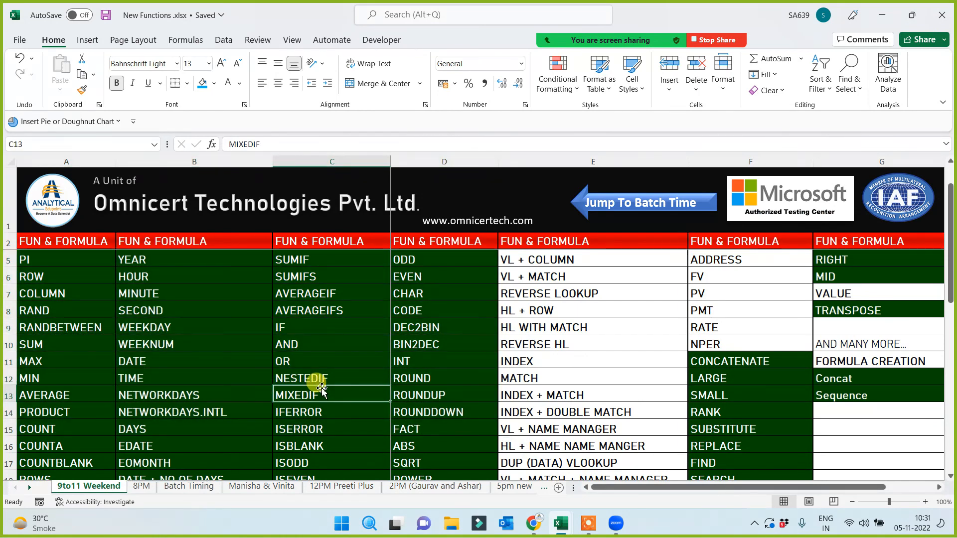
scroll(269, 389, down, 1)
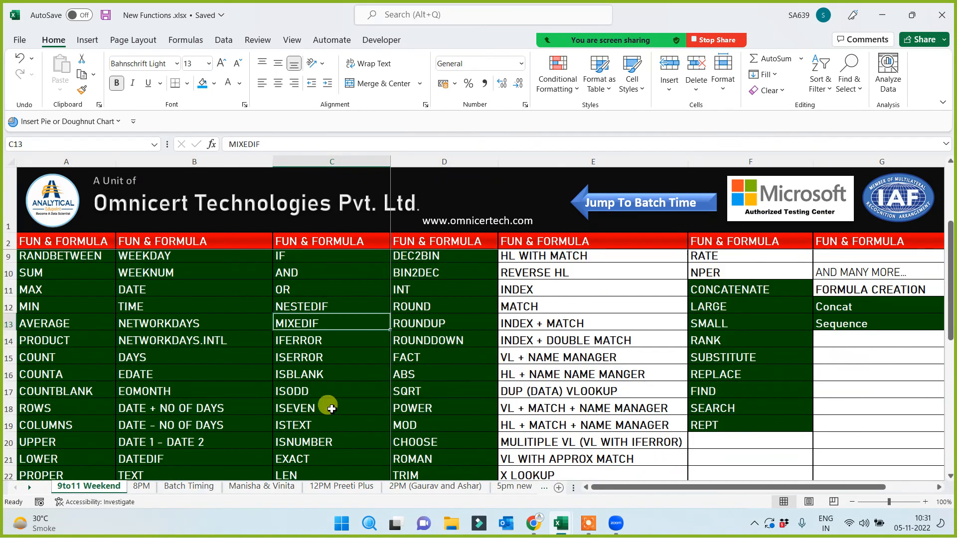
scroll(331, 408, down, 1)
click(399, 392)
scroll(428, 388, up, 2)
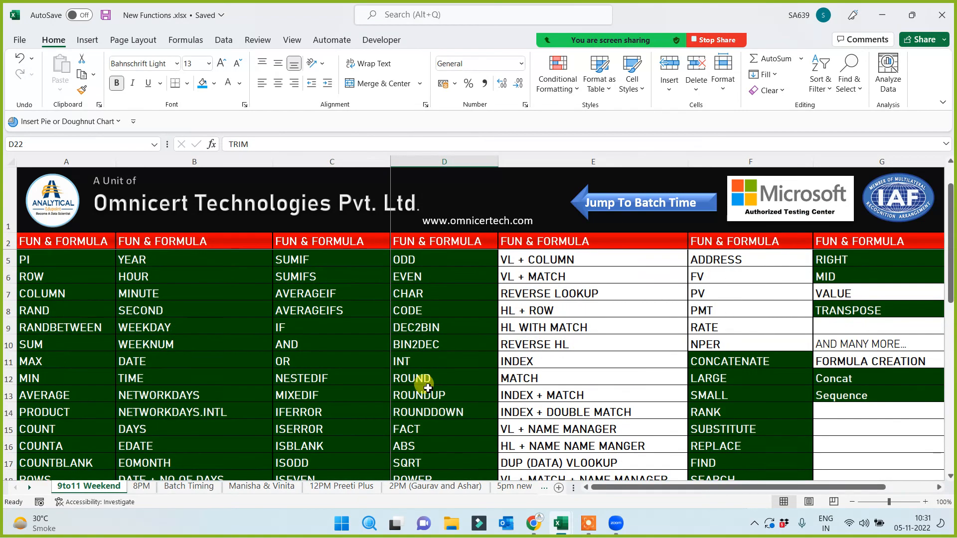
scroll(428, 388, up, 1)
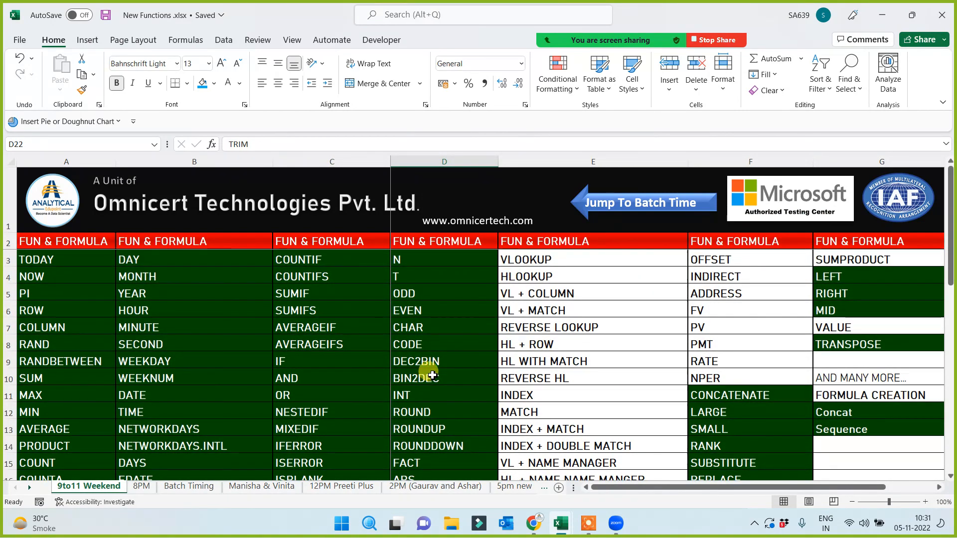
click(421, 328)
click(421, 277)
click(418, 259)
click(367, 343)
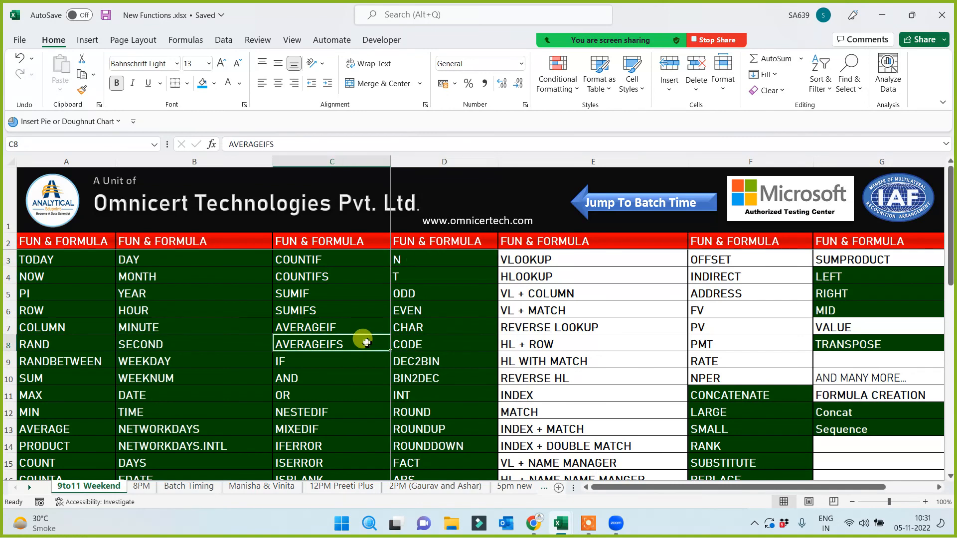